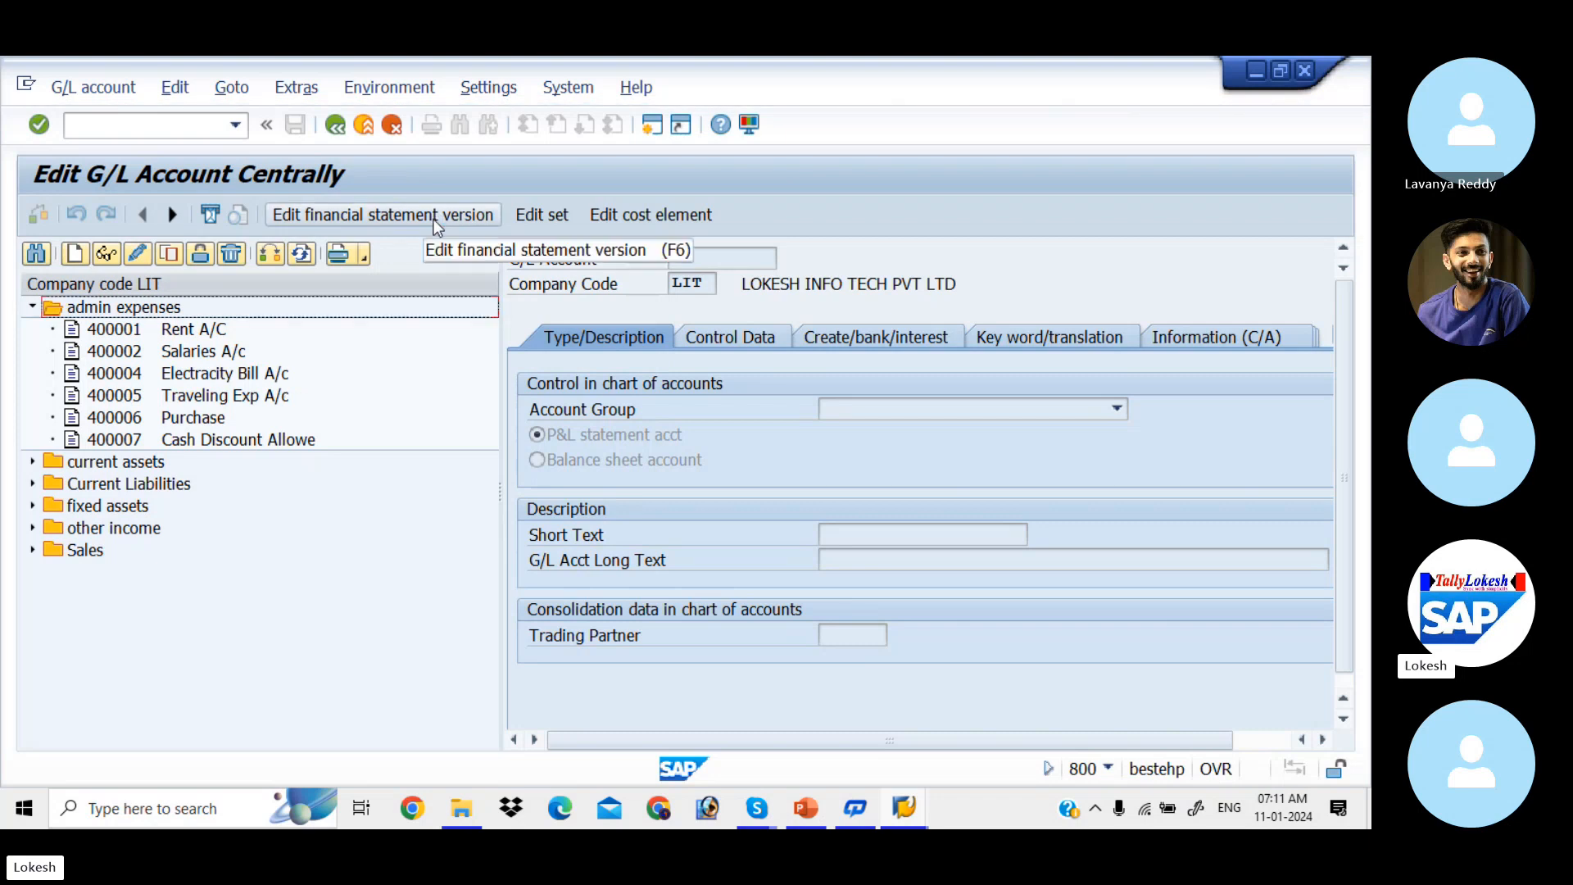
Step: Open cost element 400001 Rent A/C in change mode, then enter /NKS01 in the command field
{"action": "double_click", "coordinate": [118, 331]}
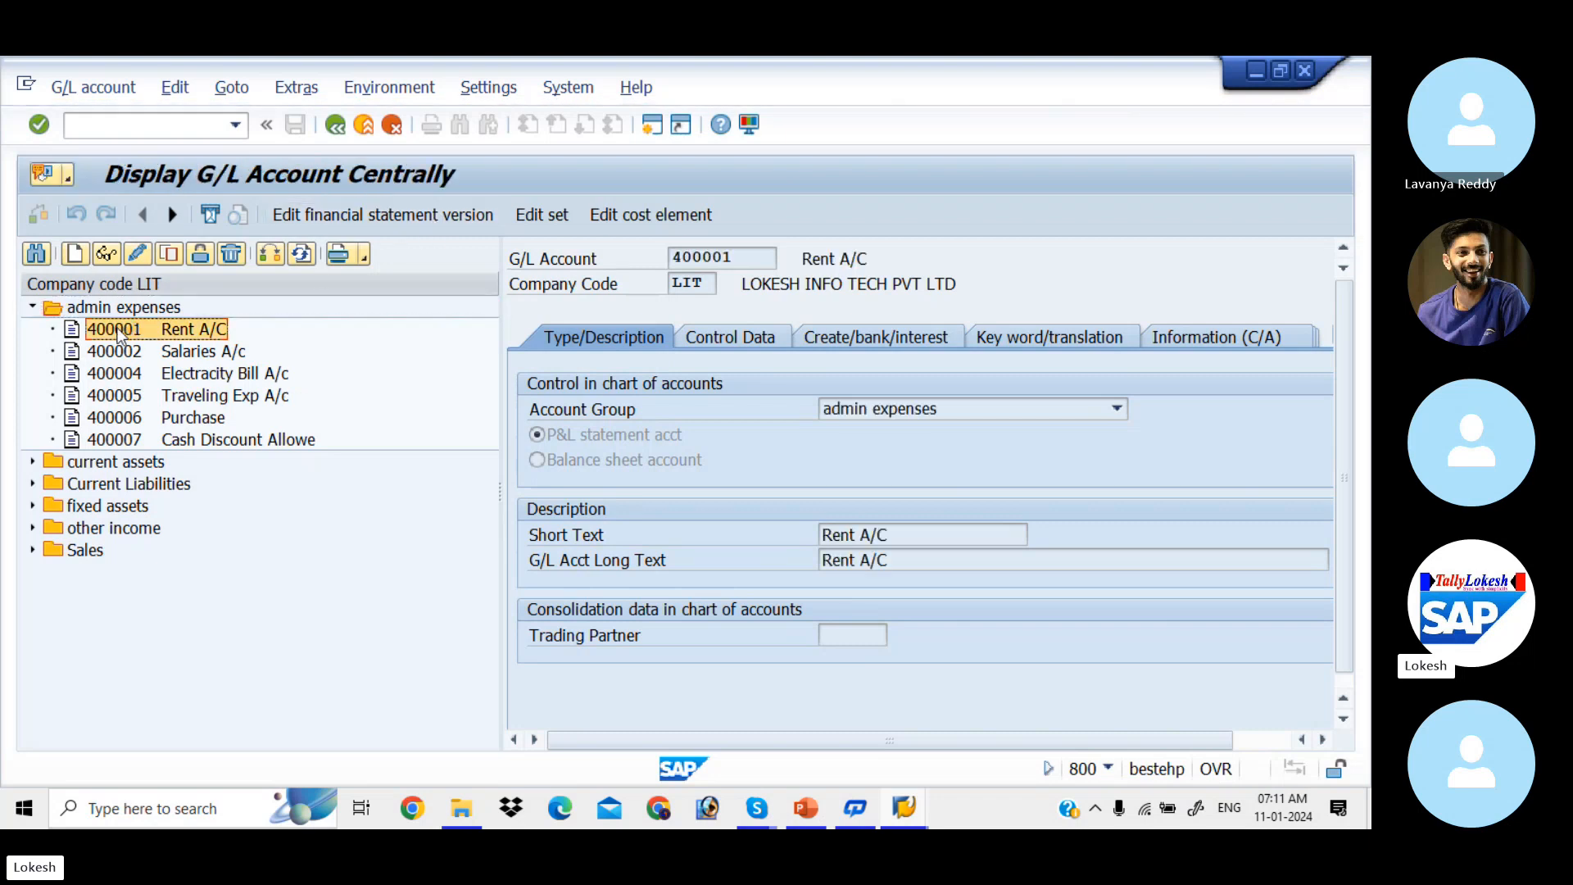
{"action": "left_click", "coordinate": [632, 215]}
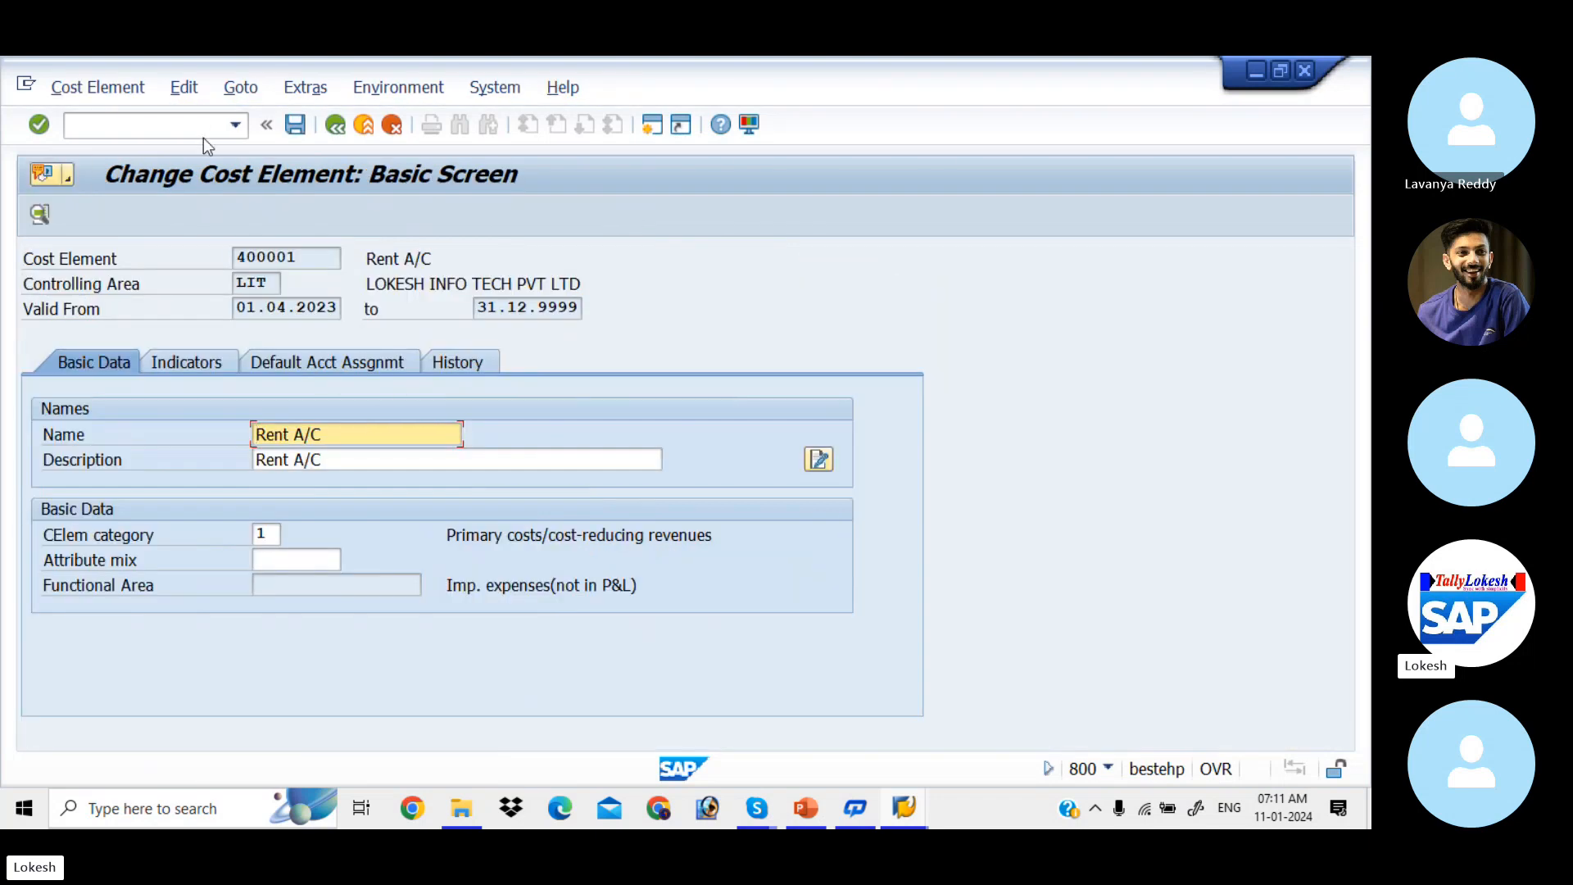
{"action": "left_click", "coordinate": [181, 124]}
{"action": "type", "text": "/"}
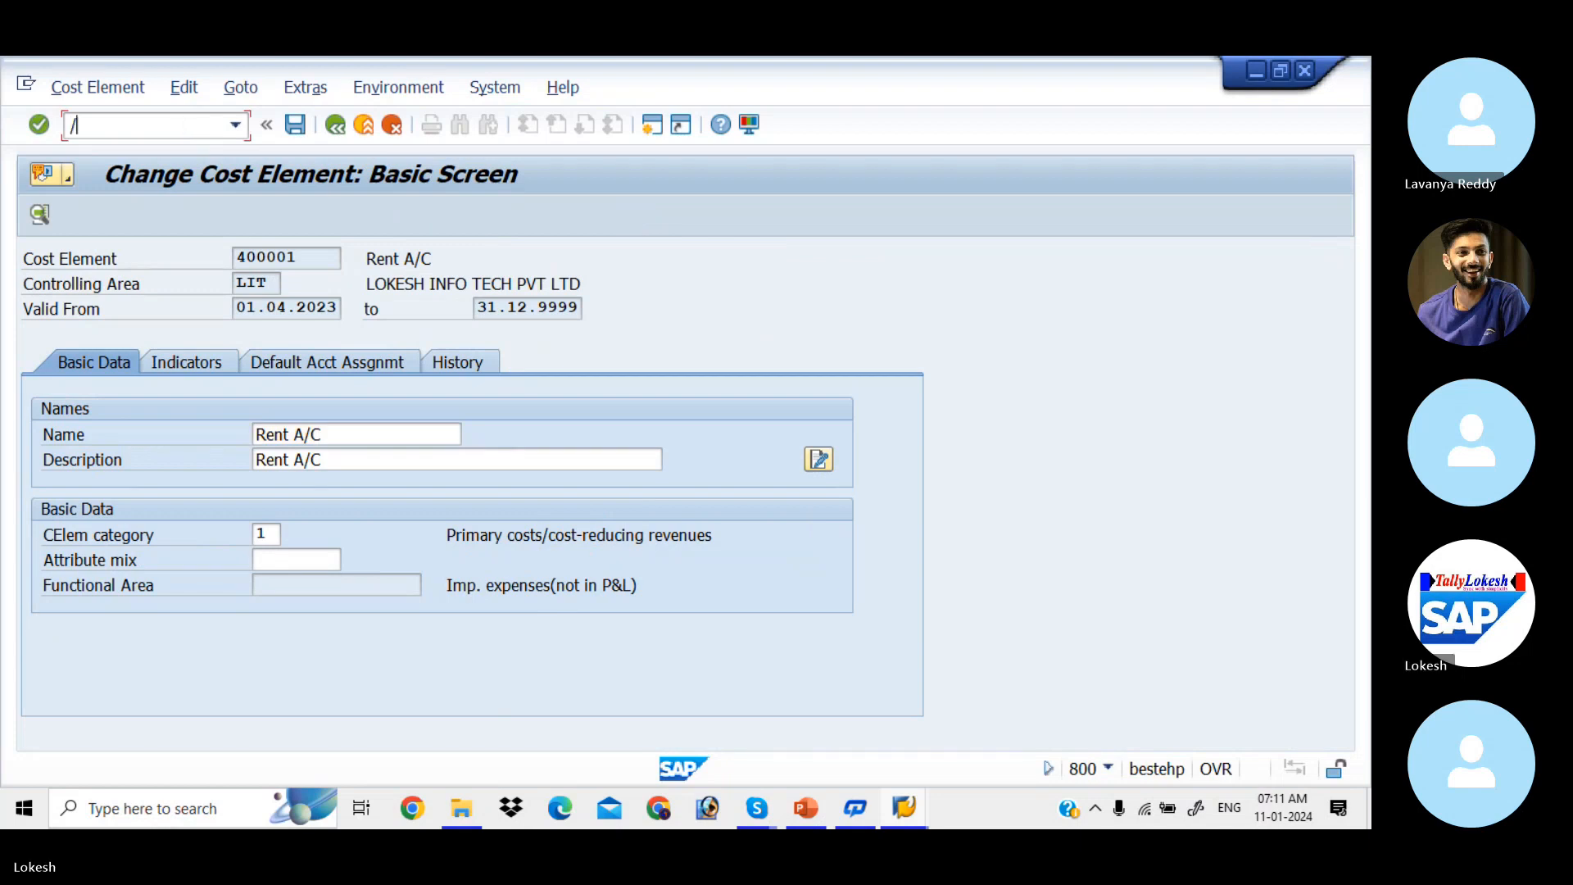
{"action": "type", "text": "NKS"}
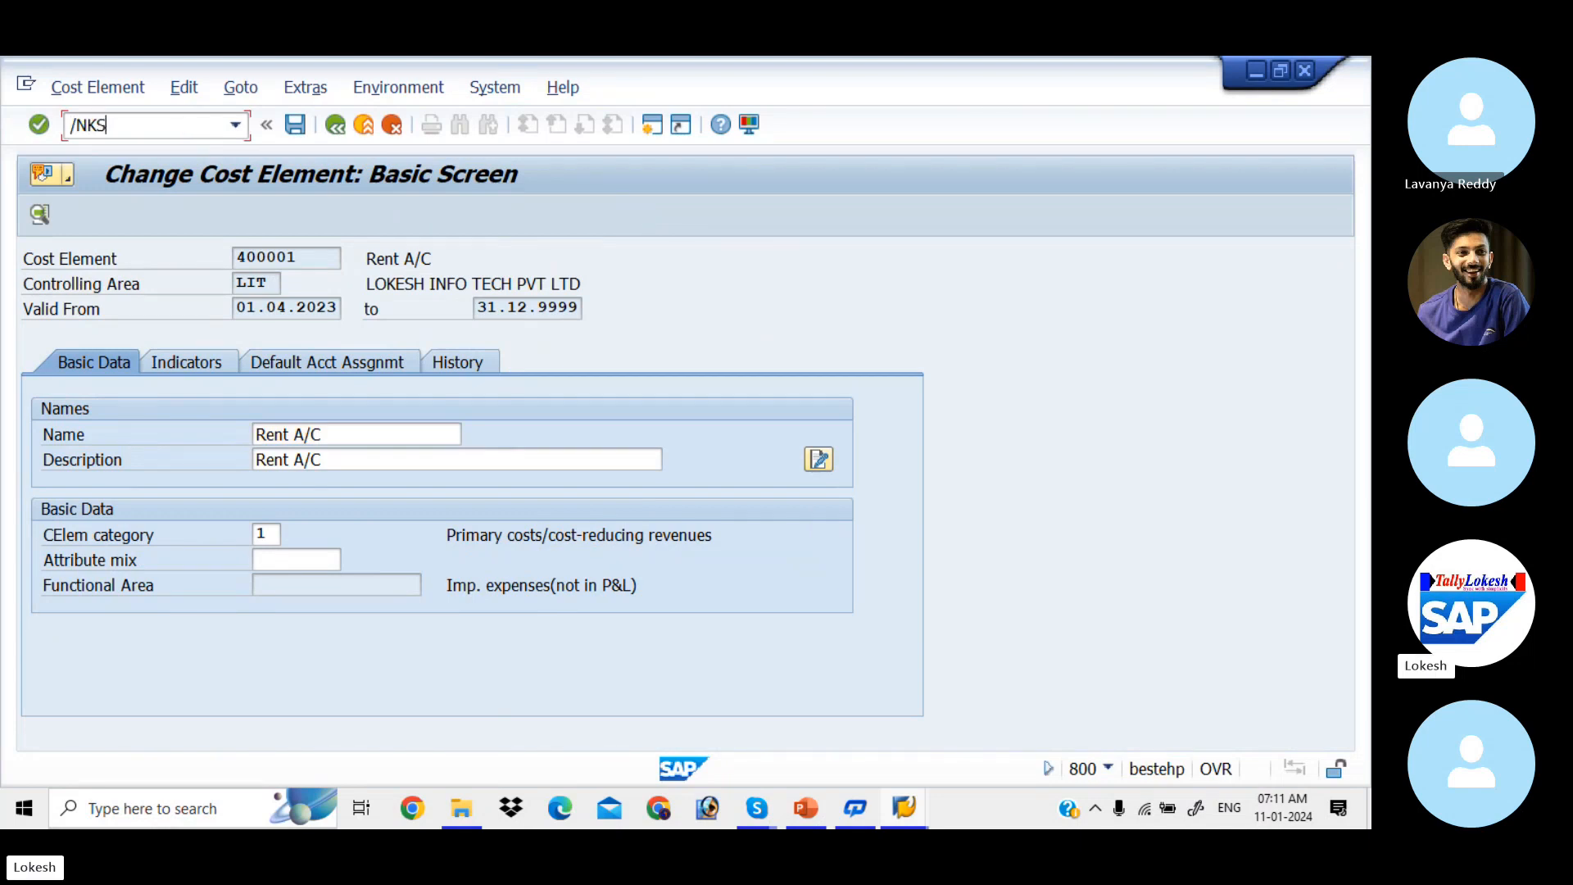
{"action": "type", "text": "01"}
Step: Start KS01 for controlling area LIT and review the cost center hierarchy slide in PowerPoint
{"action": "key", "text": "Return"}
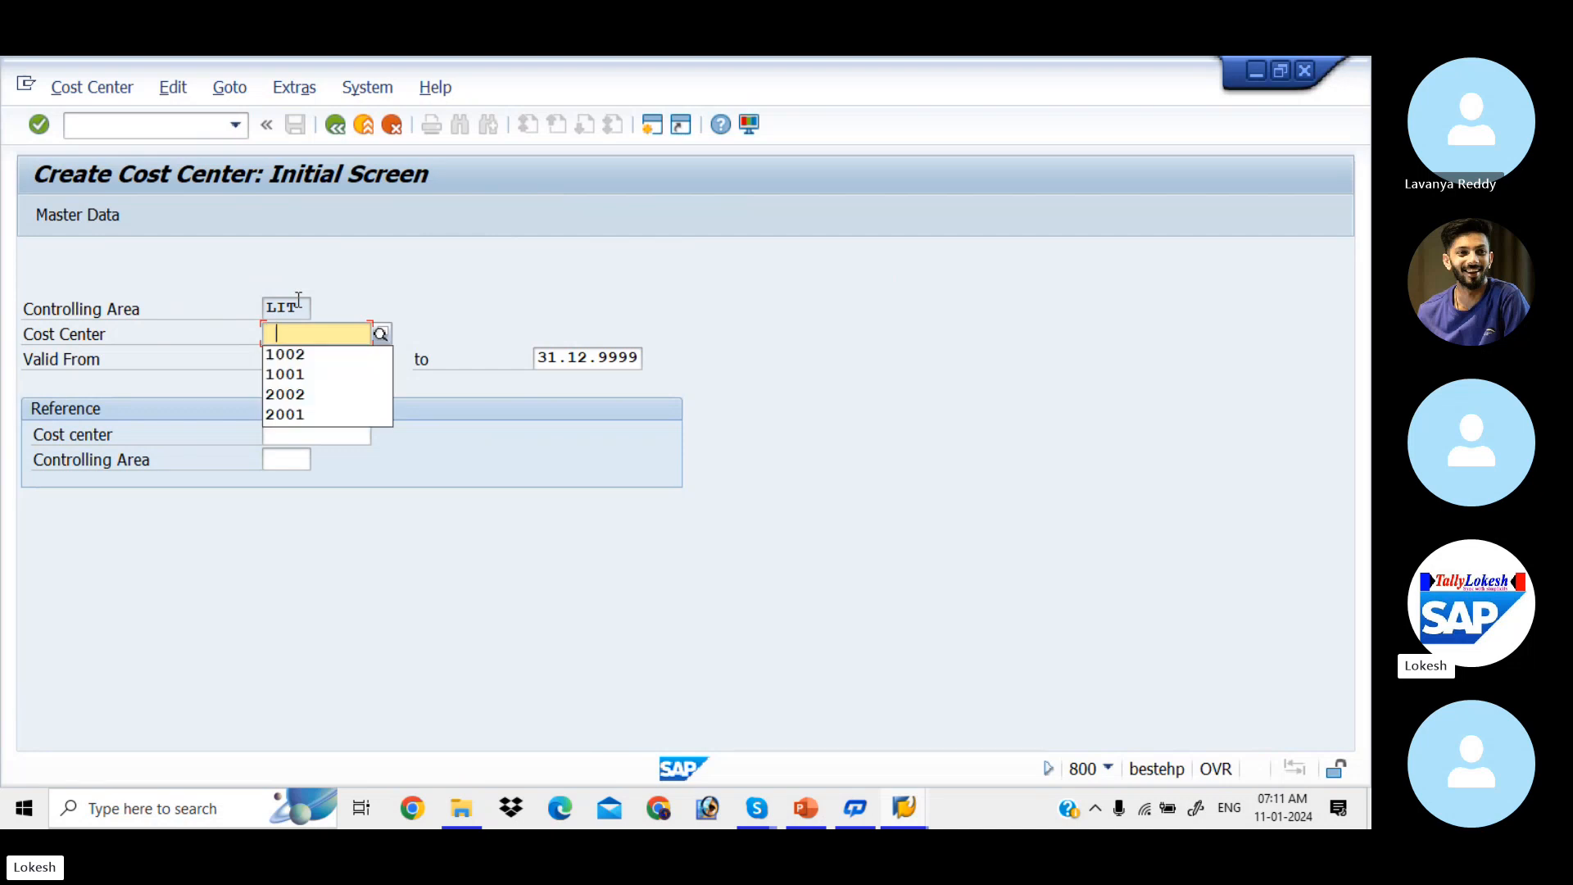
{"action": "key", "text": "alt+Tab"}
{"action": "key", "text": "alt+Tab"}
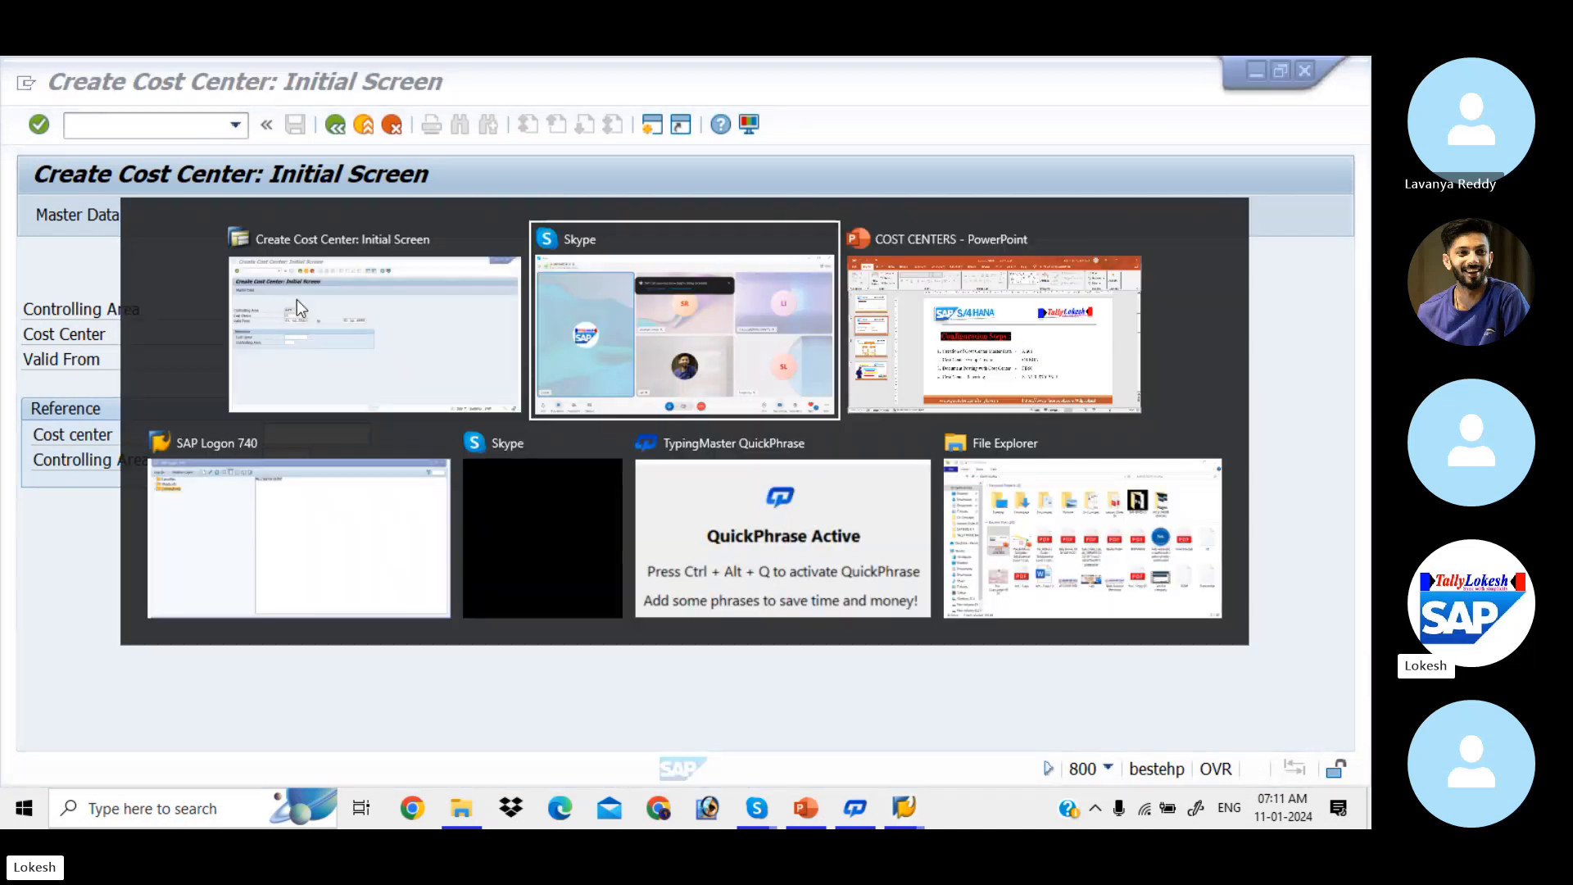
{"action": "scroll", "coordinate": [297, 298], "scroll_direction": "down", "scroll_amount": 1}
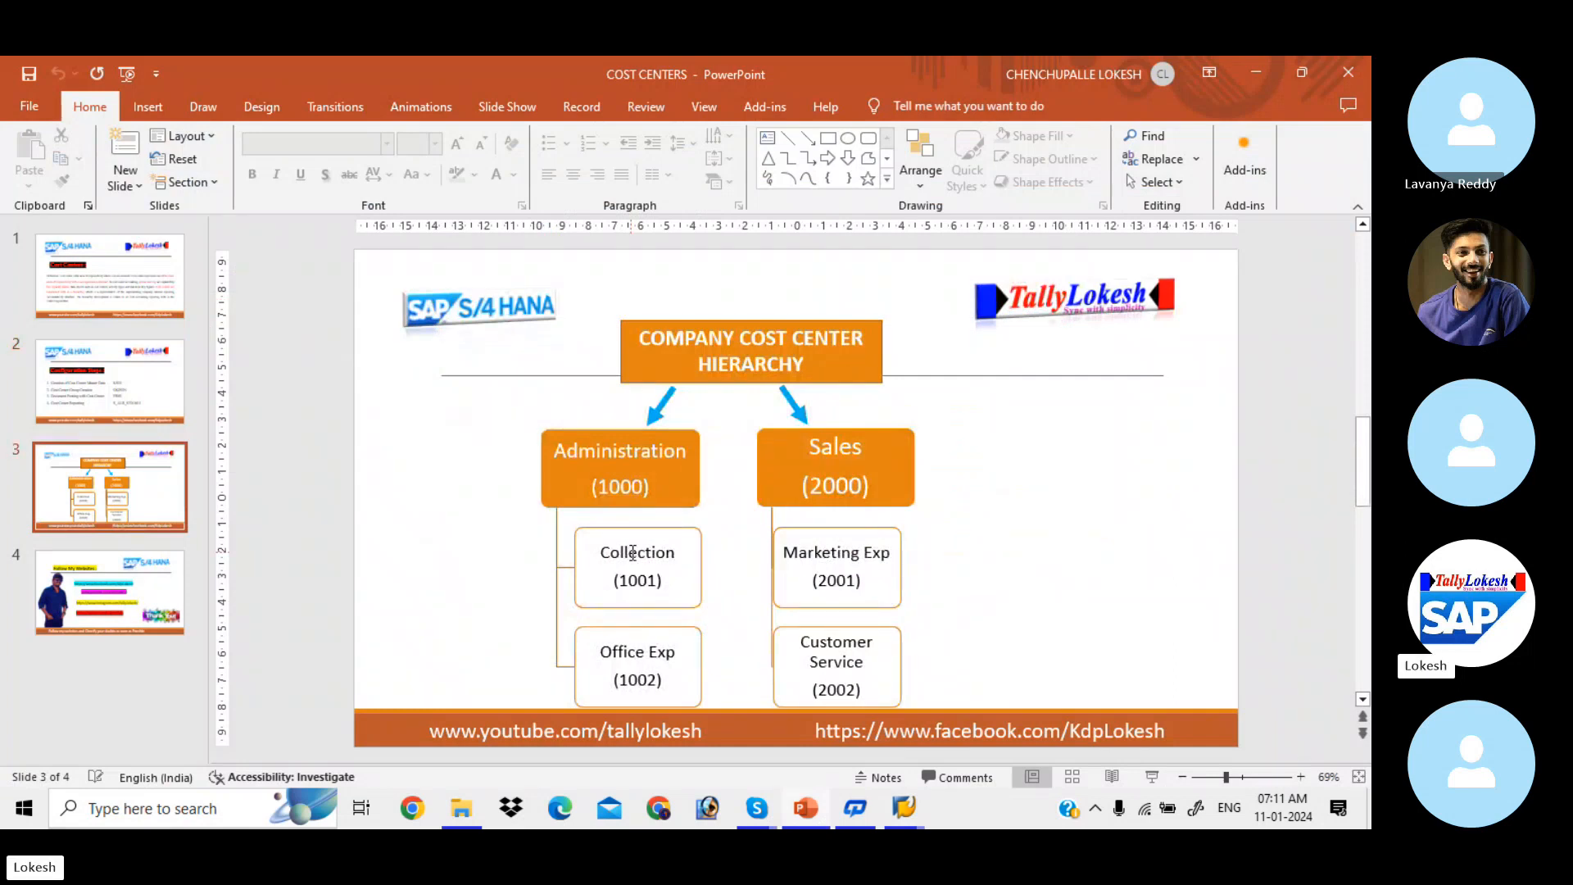
{"action": "key", "text": "alt+Tab"}
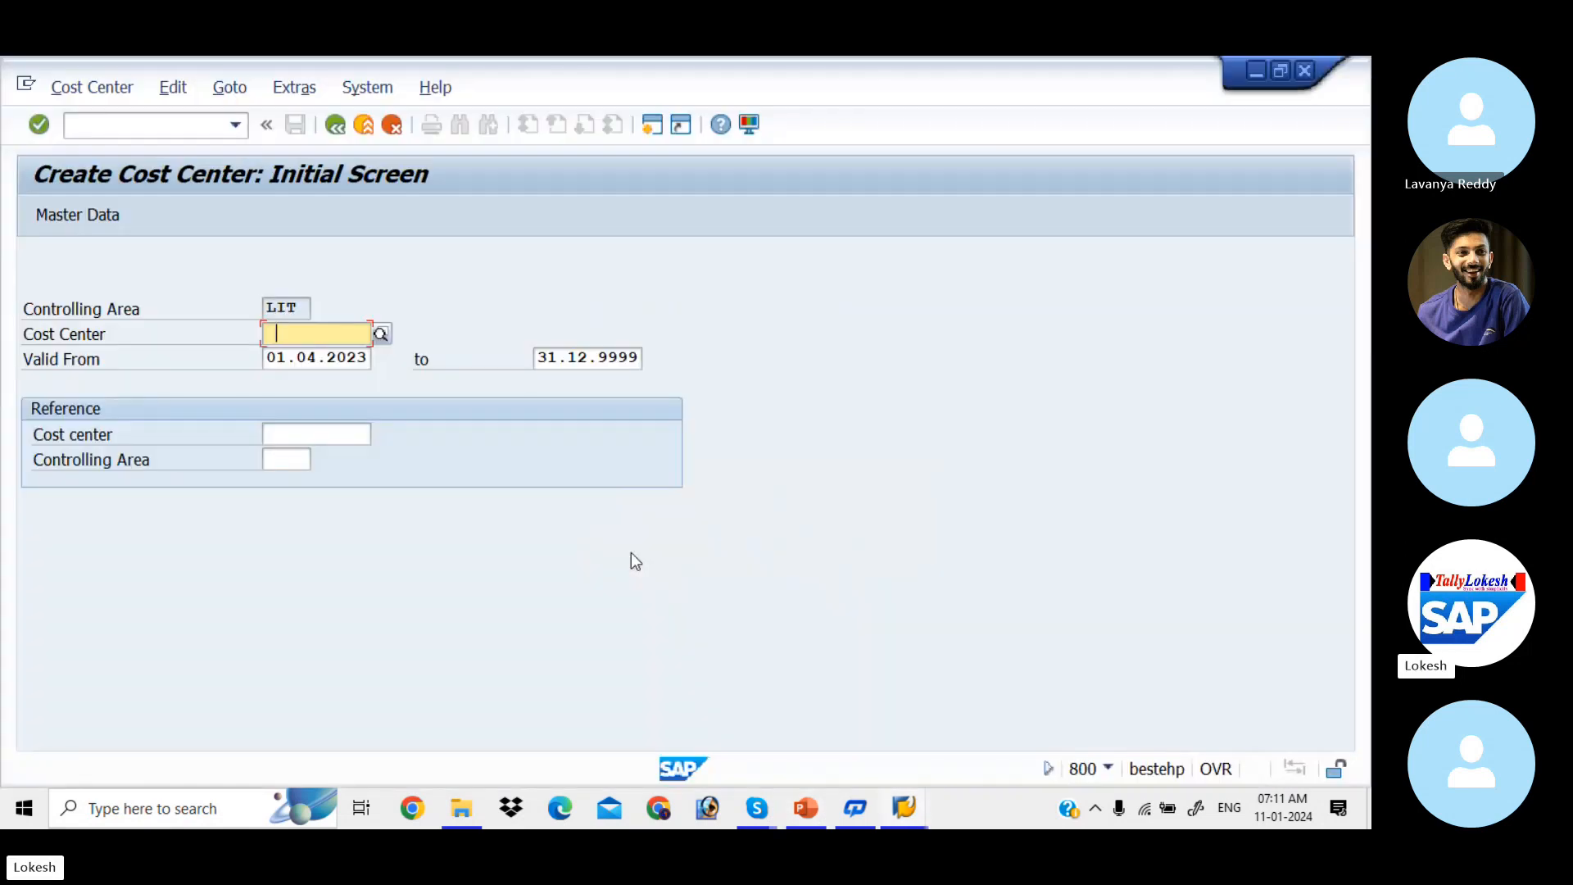
Step: Enter cost center 1001 from the input history and open its master data
{"action": "key", "text": "BackSpace"}
{"action": "key", "text": "Down"}
{"action": "key", "text": "Down"}
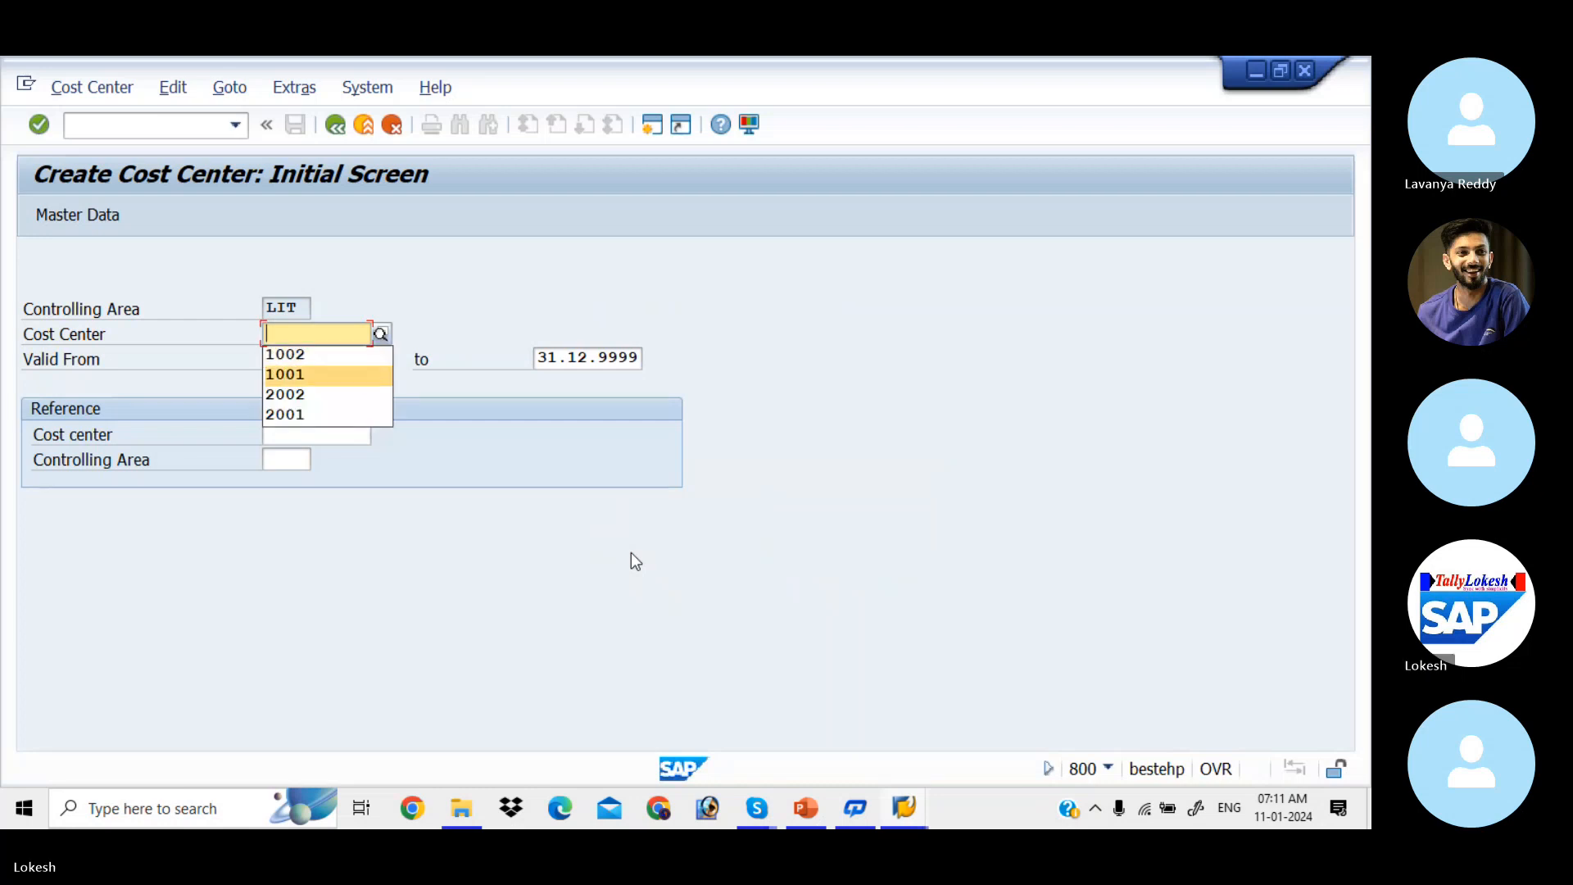
{"action": "key", "text": "Return"}
{"action": "key", "text": "Tab"}
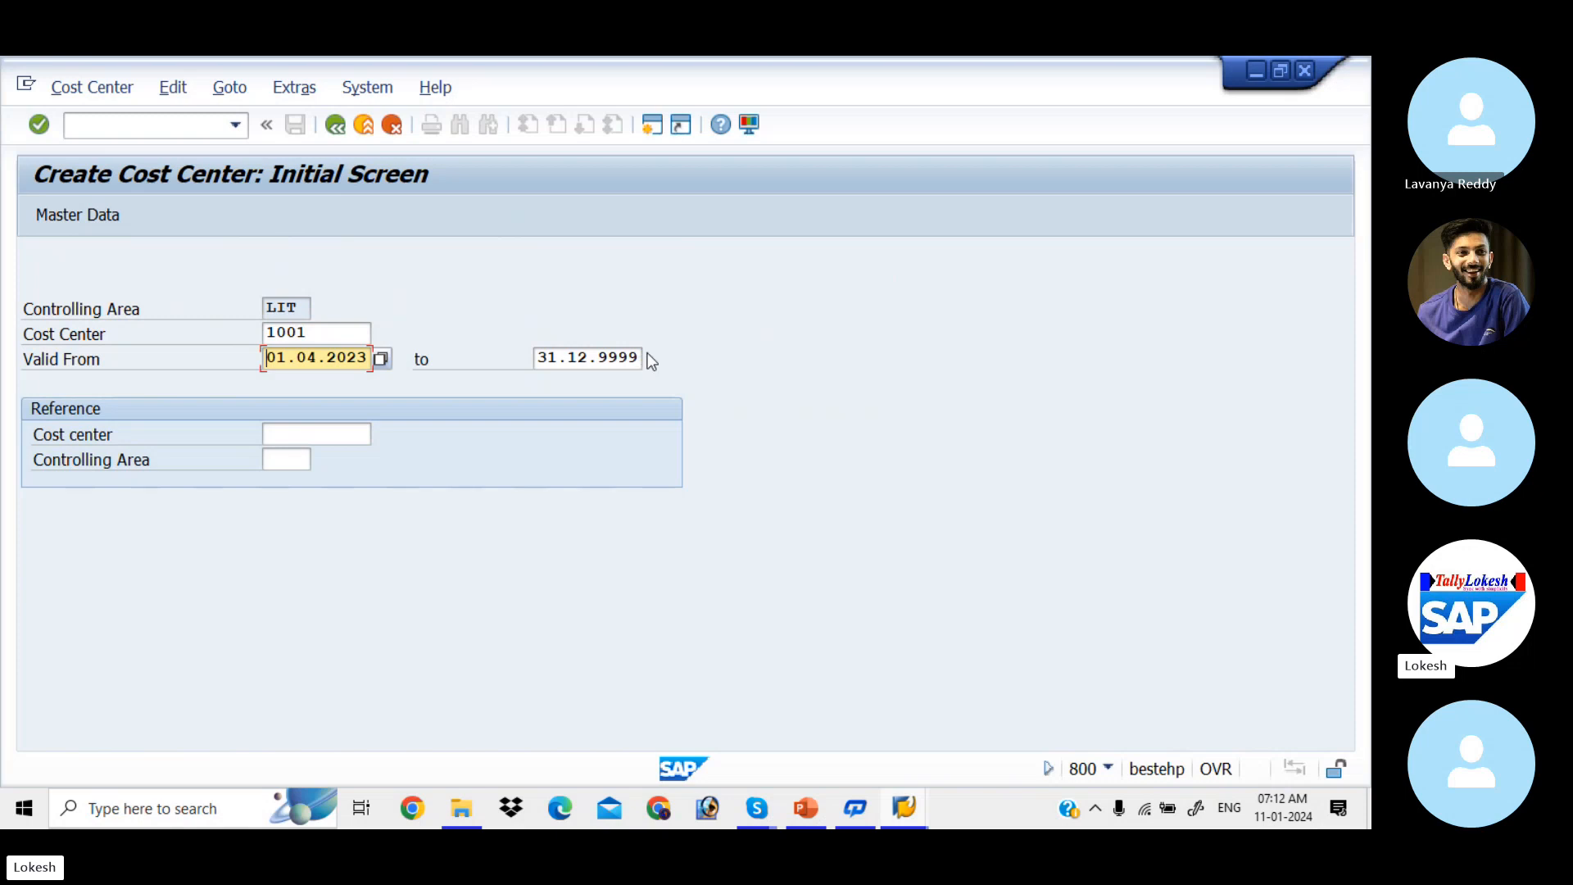
{"action": "left_click", "coordinate": [112, 211]}
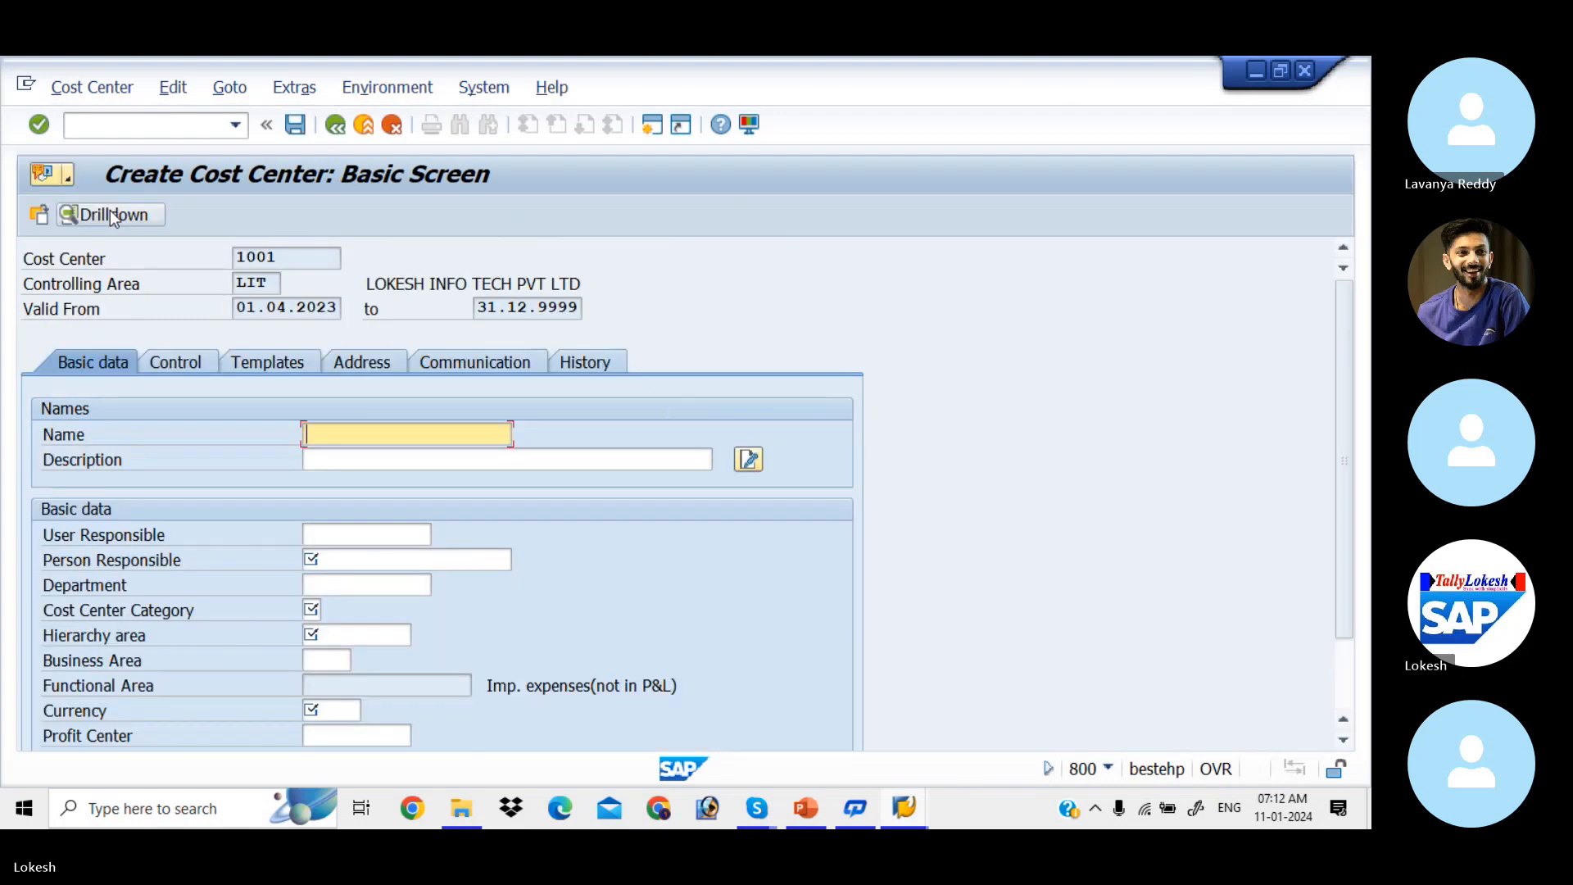
Step: Fill the name and description of cost center 1001 with Collection Exp
{"action": "key", "text": "Down"}
{"action": "key", "text": "Down"}
{"action": "key", "text": "Down"}
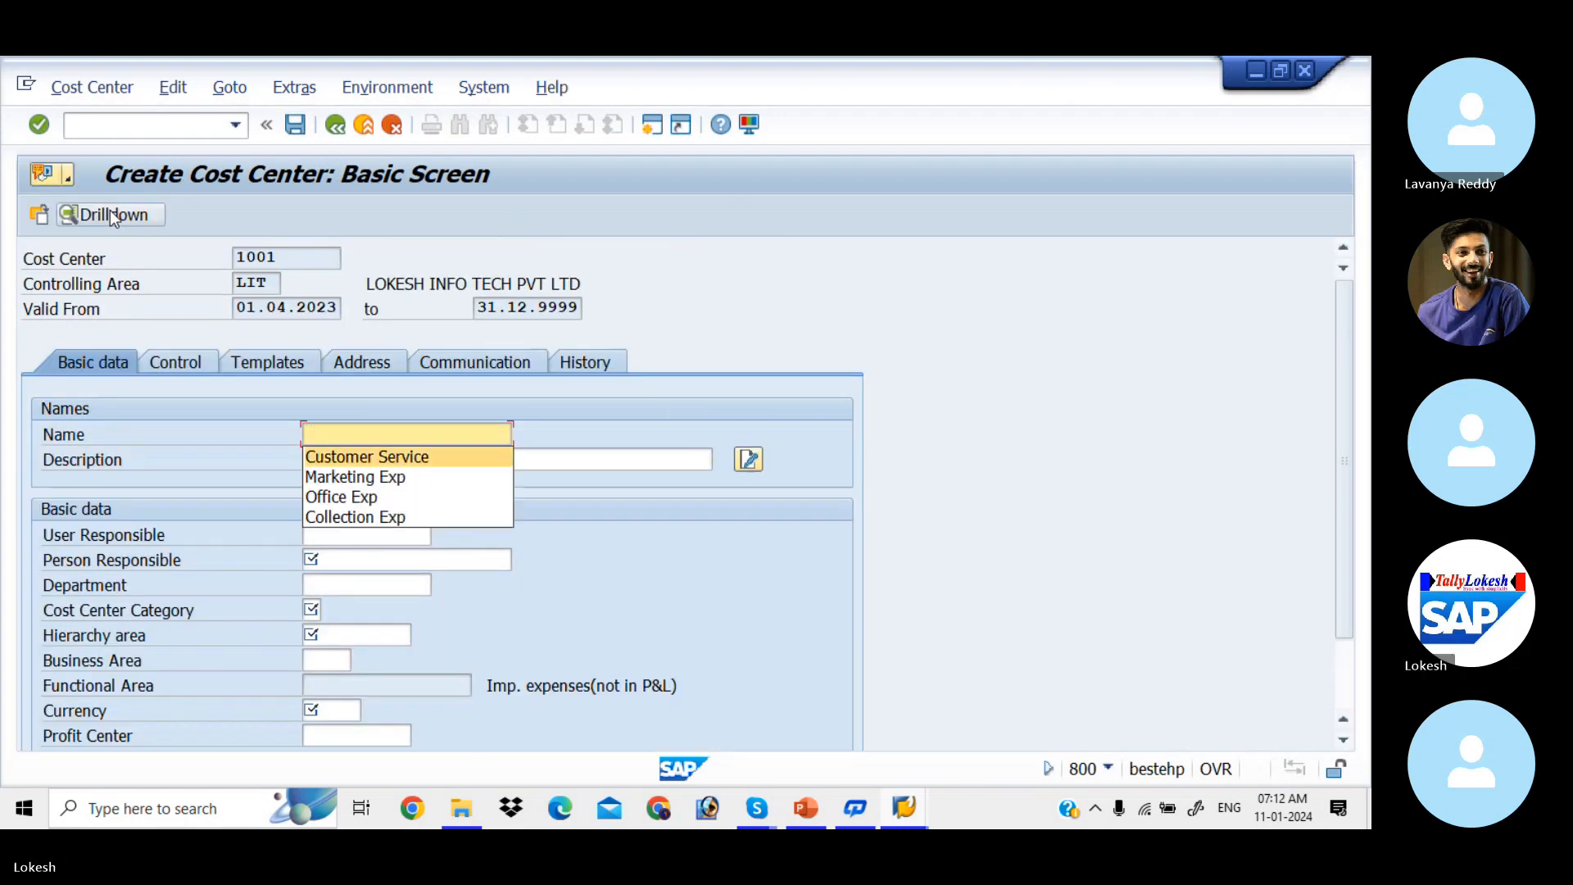
{"action": "key", "text": "Down"}
{"action": "key", "text": "Return"}
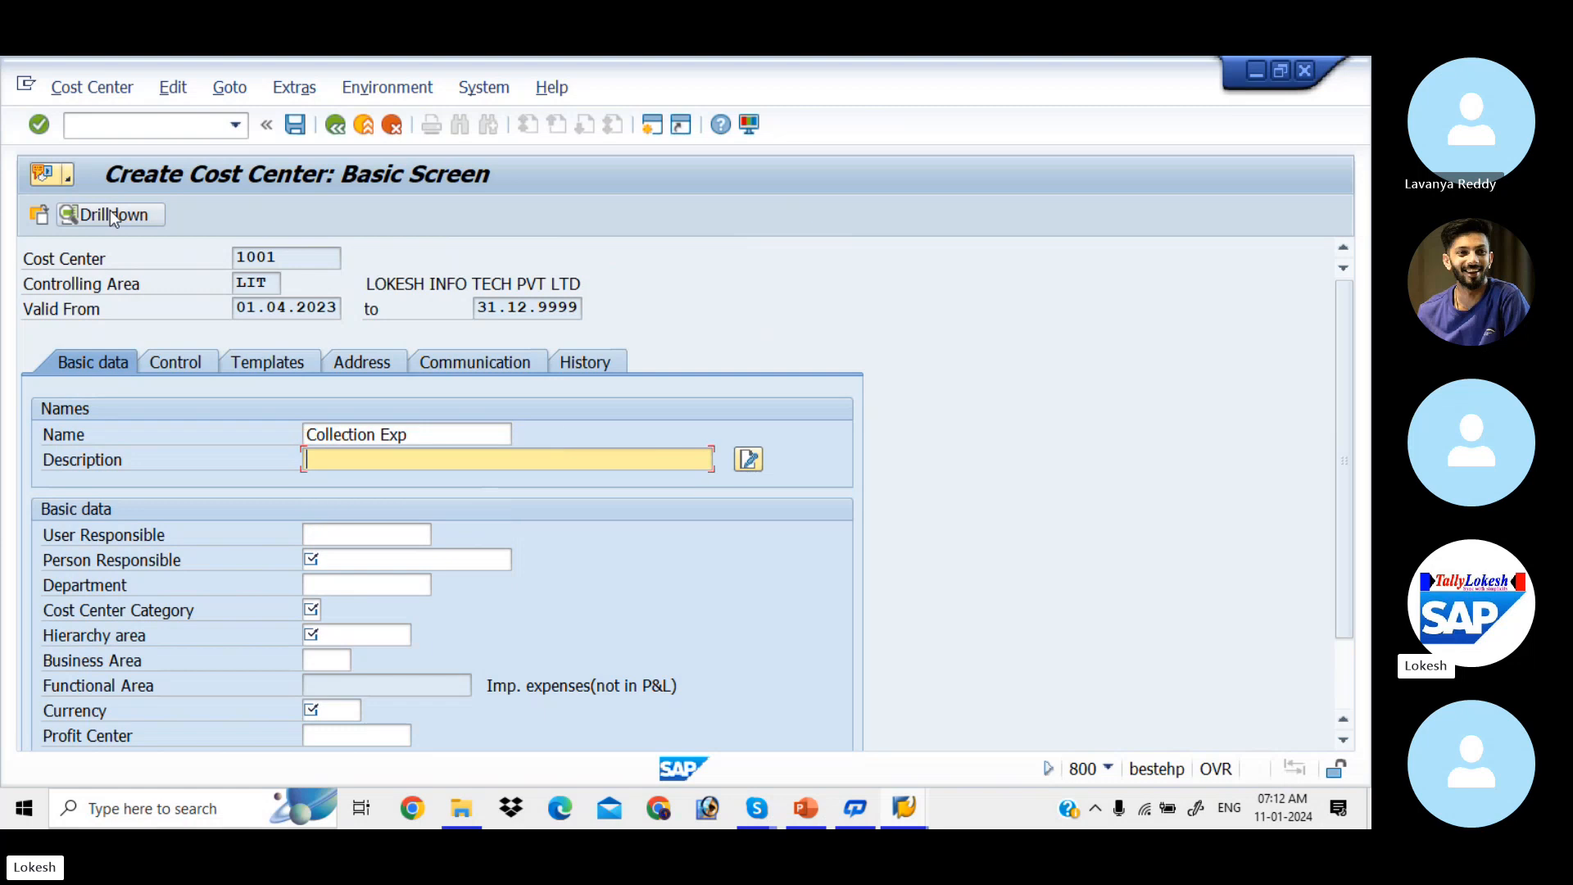
{"action": "key", "text": "Down"}
{"action": "key", "text": "Down"}
{"action": "key", "text": "Down"}
{"action": "key", "text": "Down"}
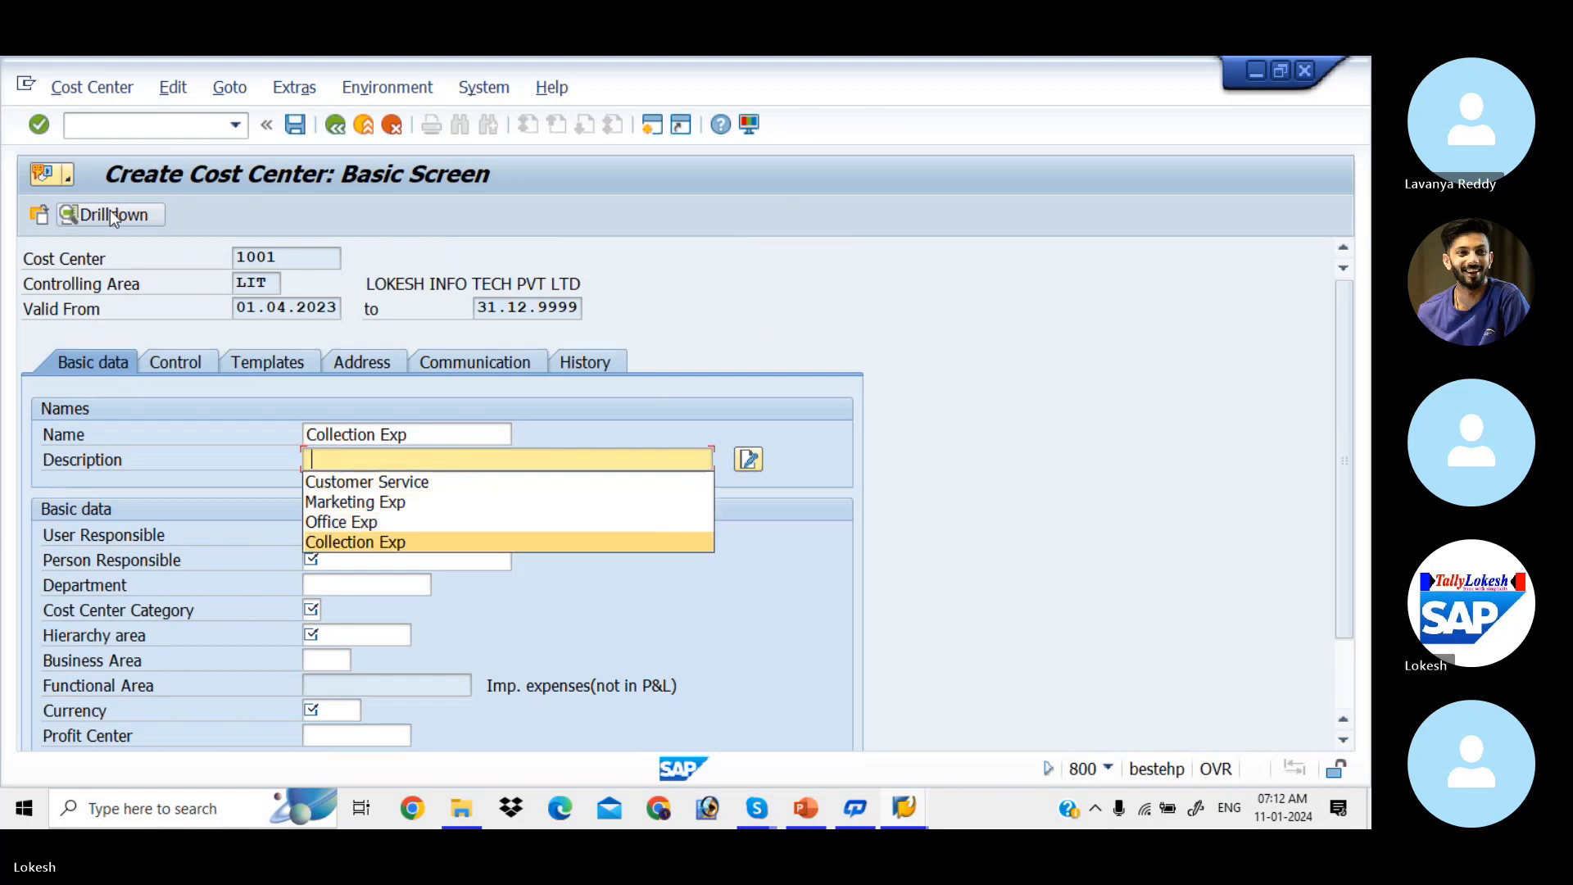
{"action": "key", "text": "Return"}
Step: Choose a previously used person responsible and set the department to Admin
{"action": "key", "text": "Tab"}
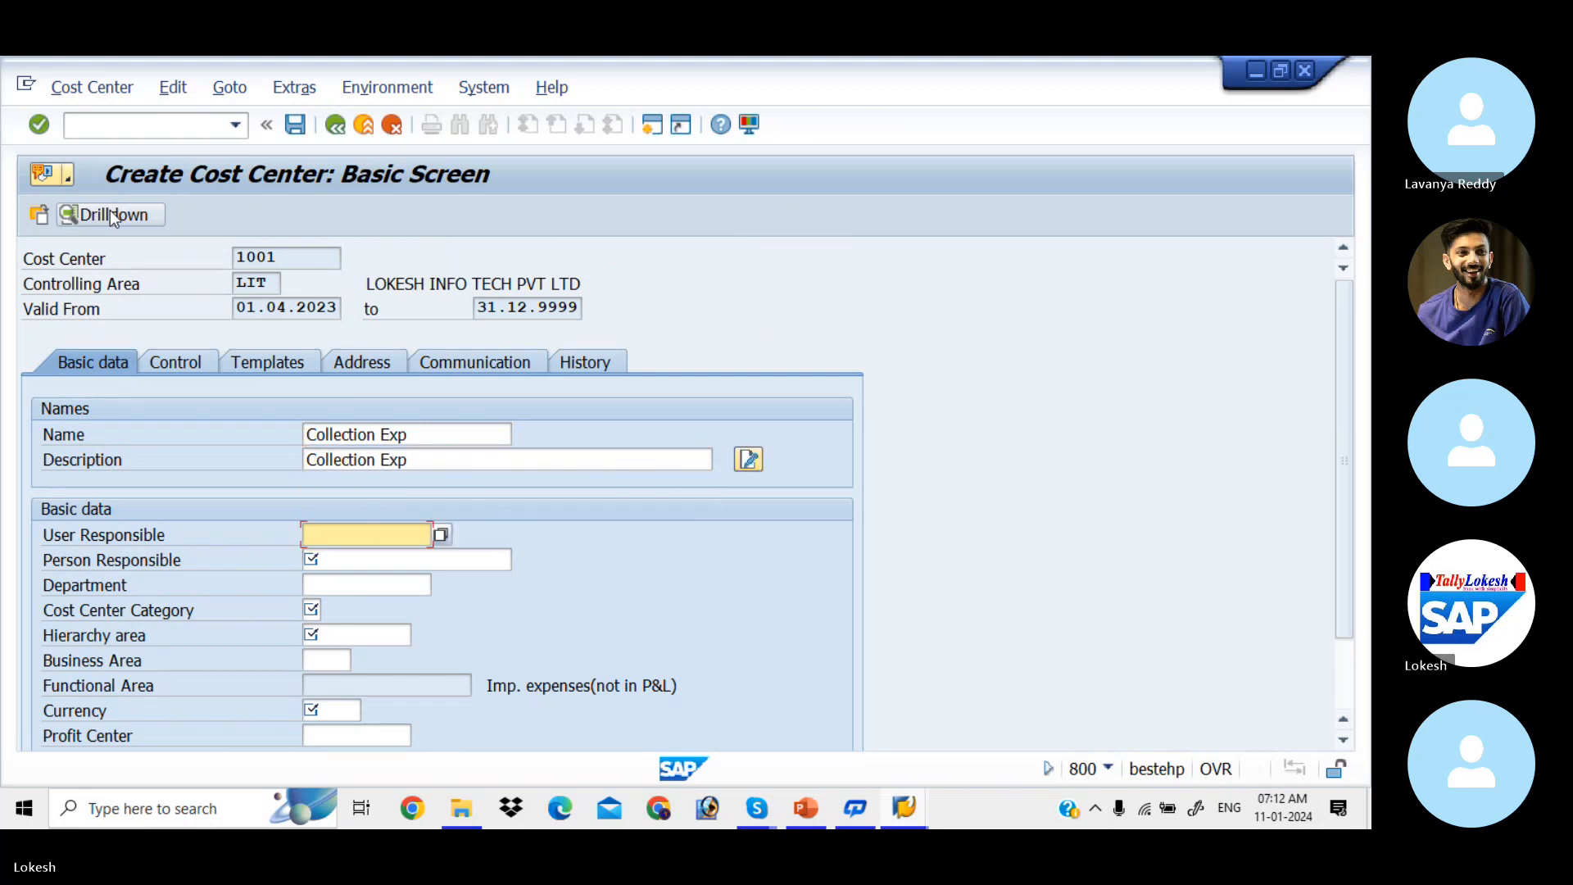
{"action": "key", "text": "Tab"}
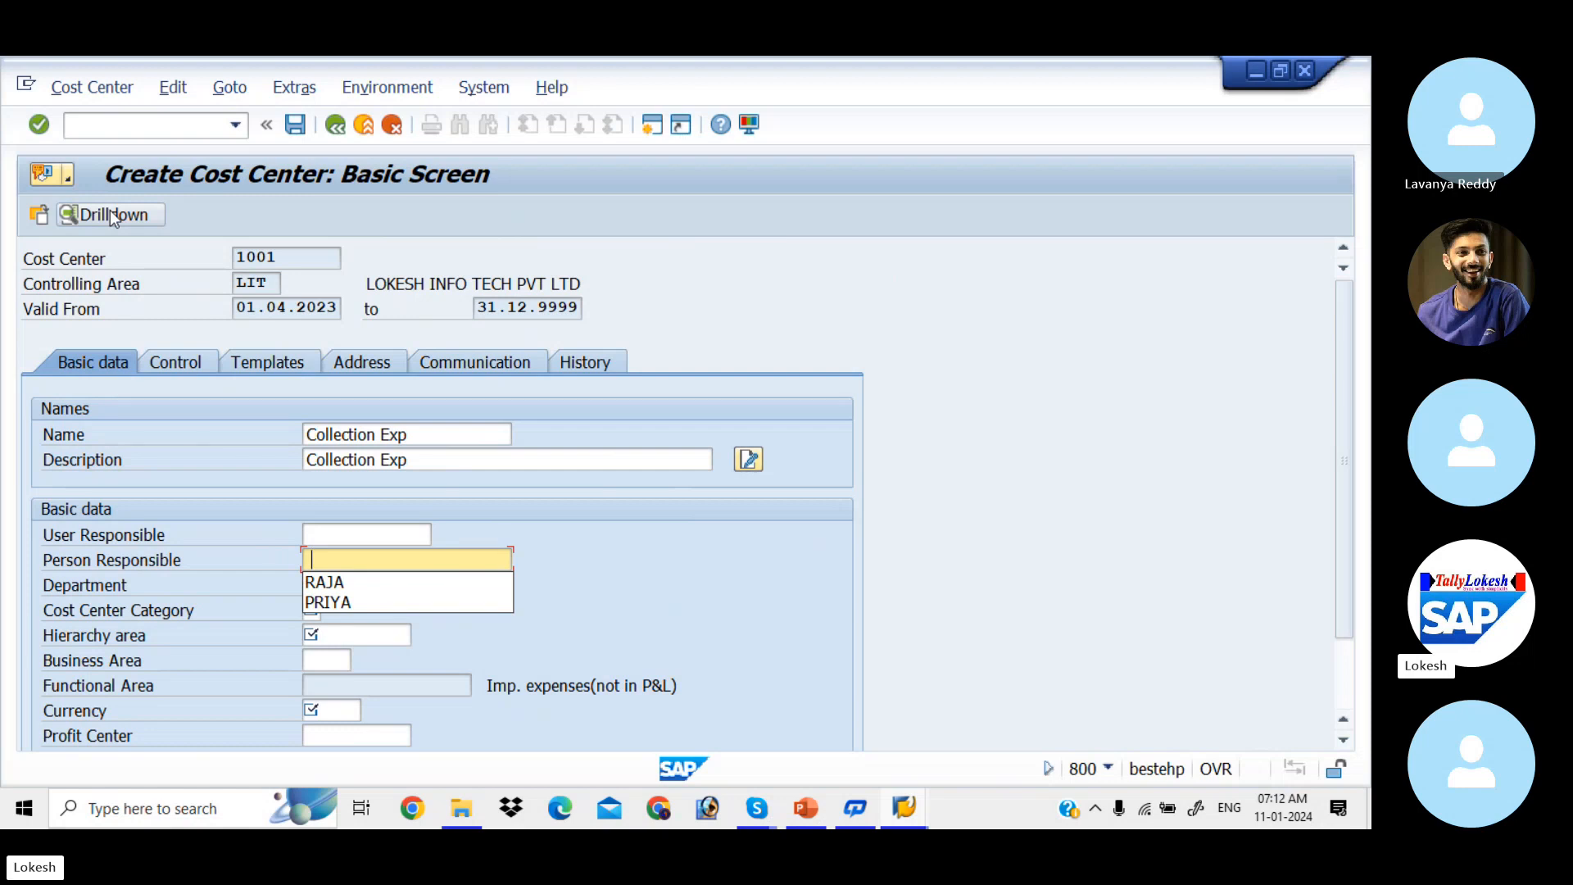
{"action": "key", "text": "Down"}
{"action": "key", "text": "Tab"}
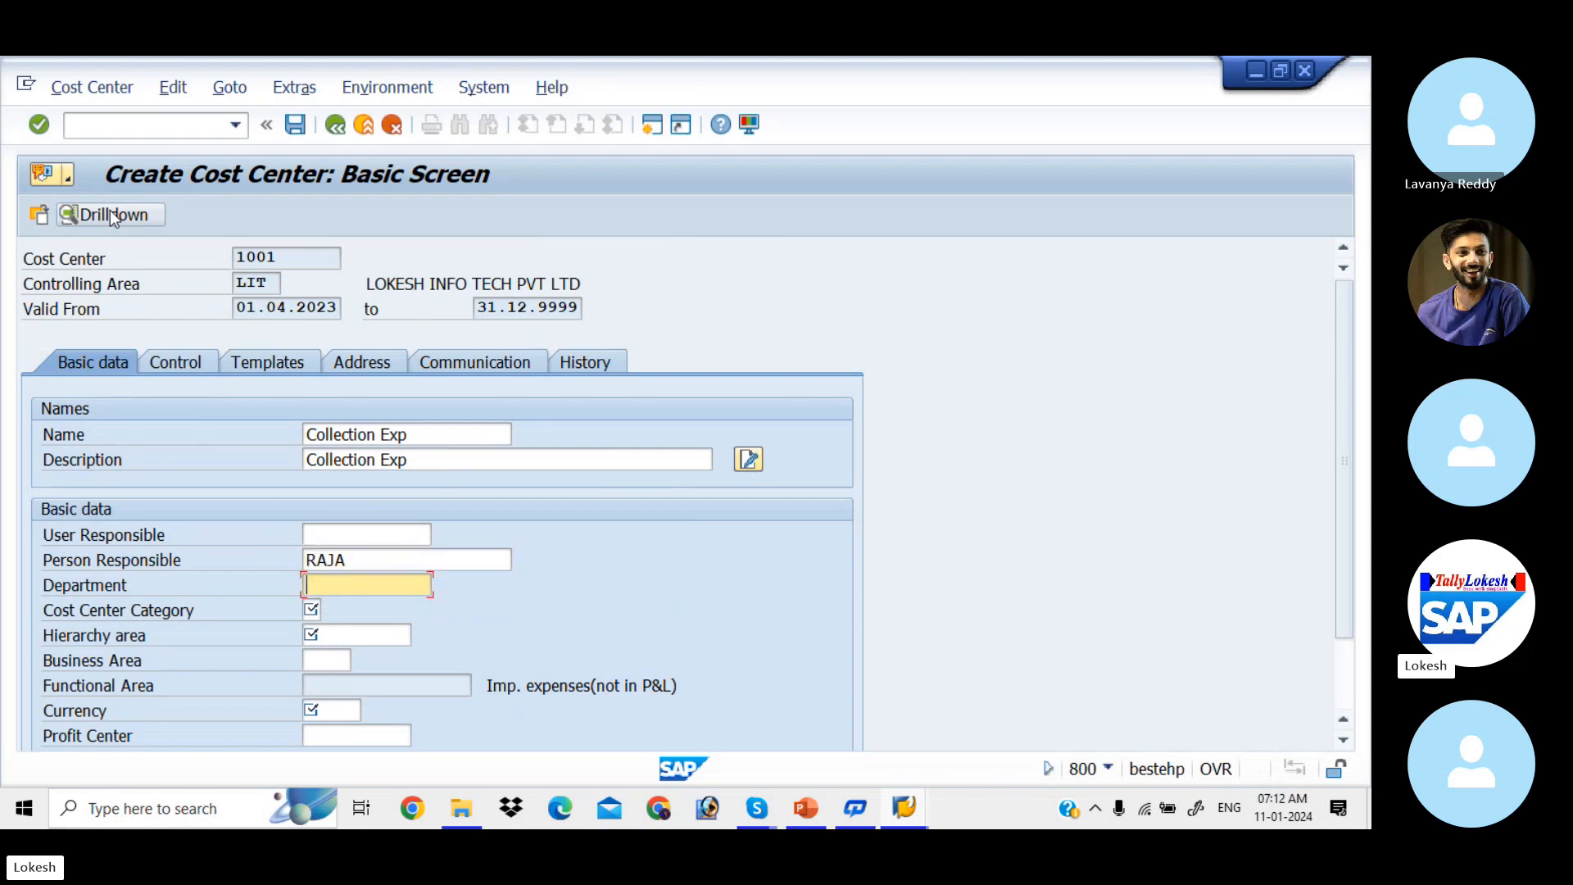
{"action": "key", "text": "Down"}
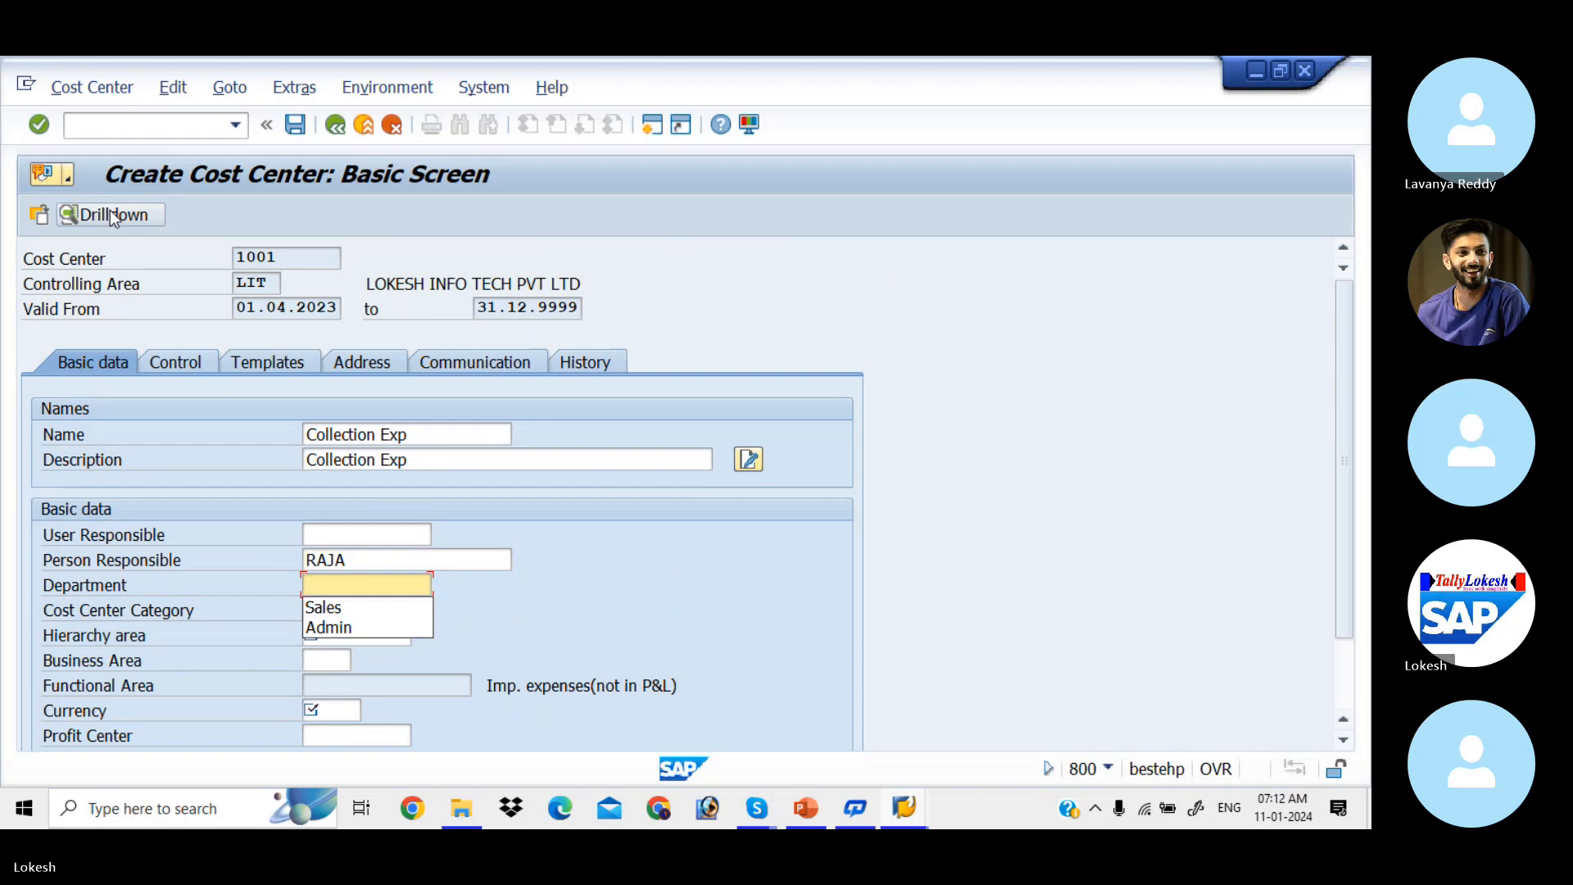
{"action": "key", "text": "Down"}
{"action": "key", "text": "Down"}
{"action": "key", "text": "Tab"}
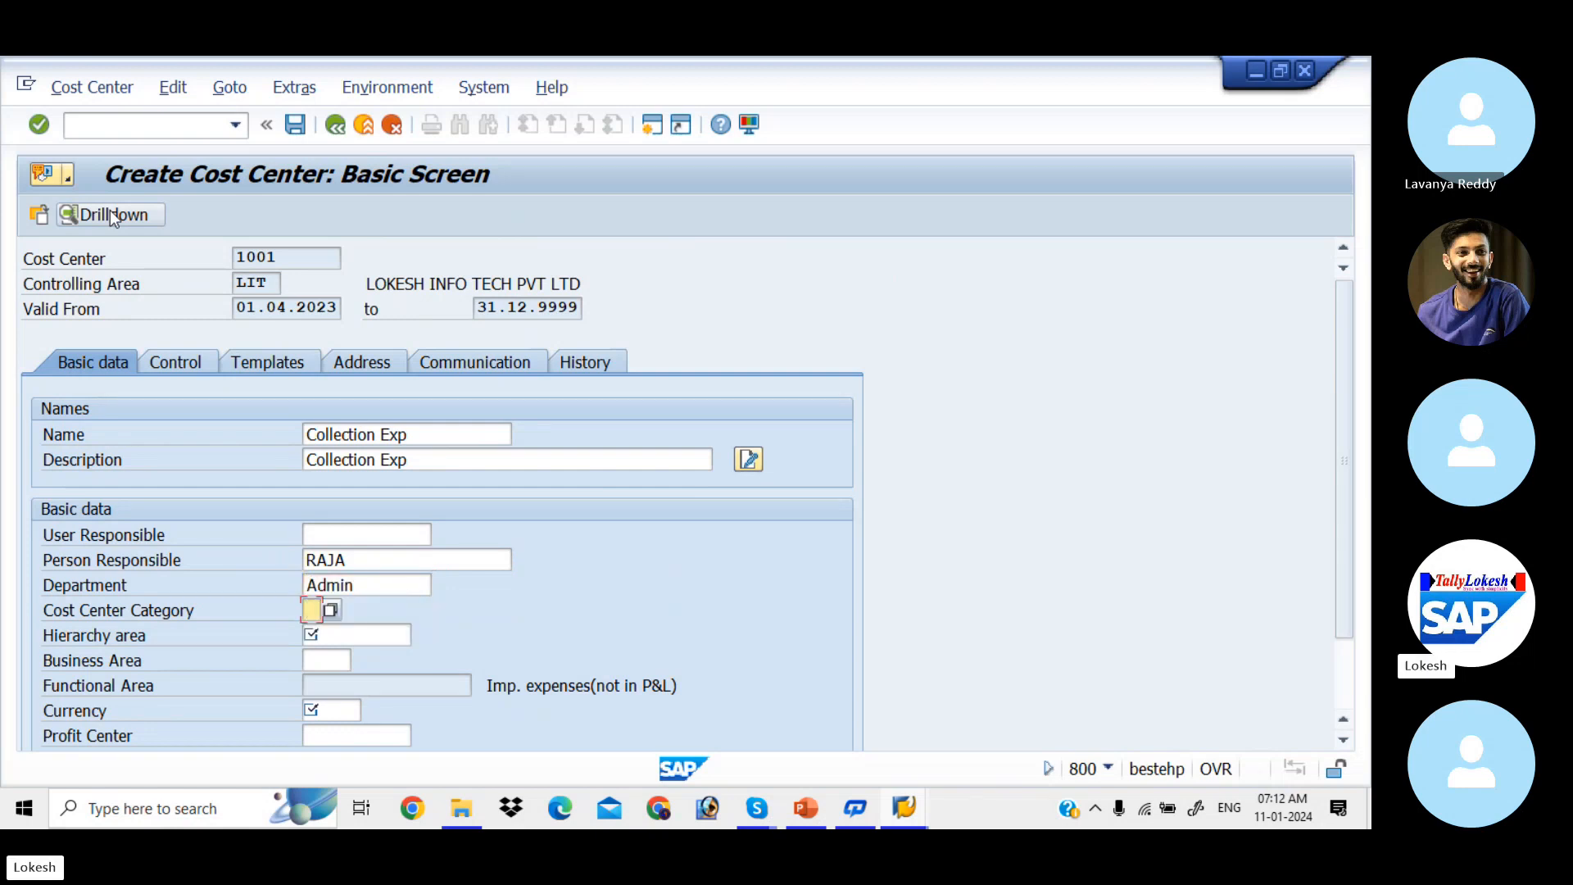
{"action": "key", "text": "Down"}
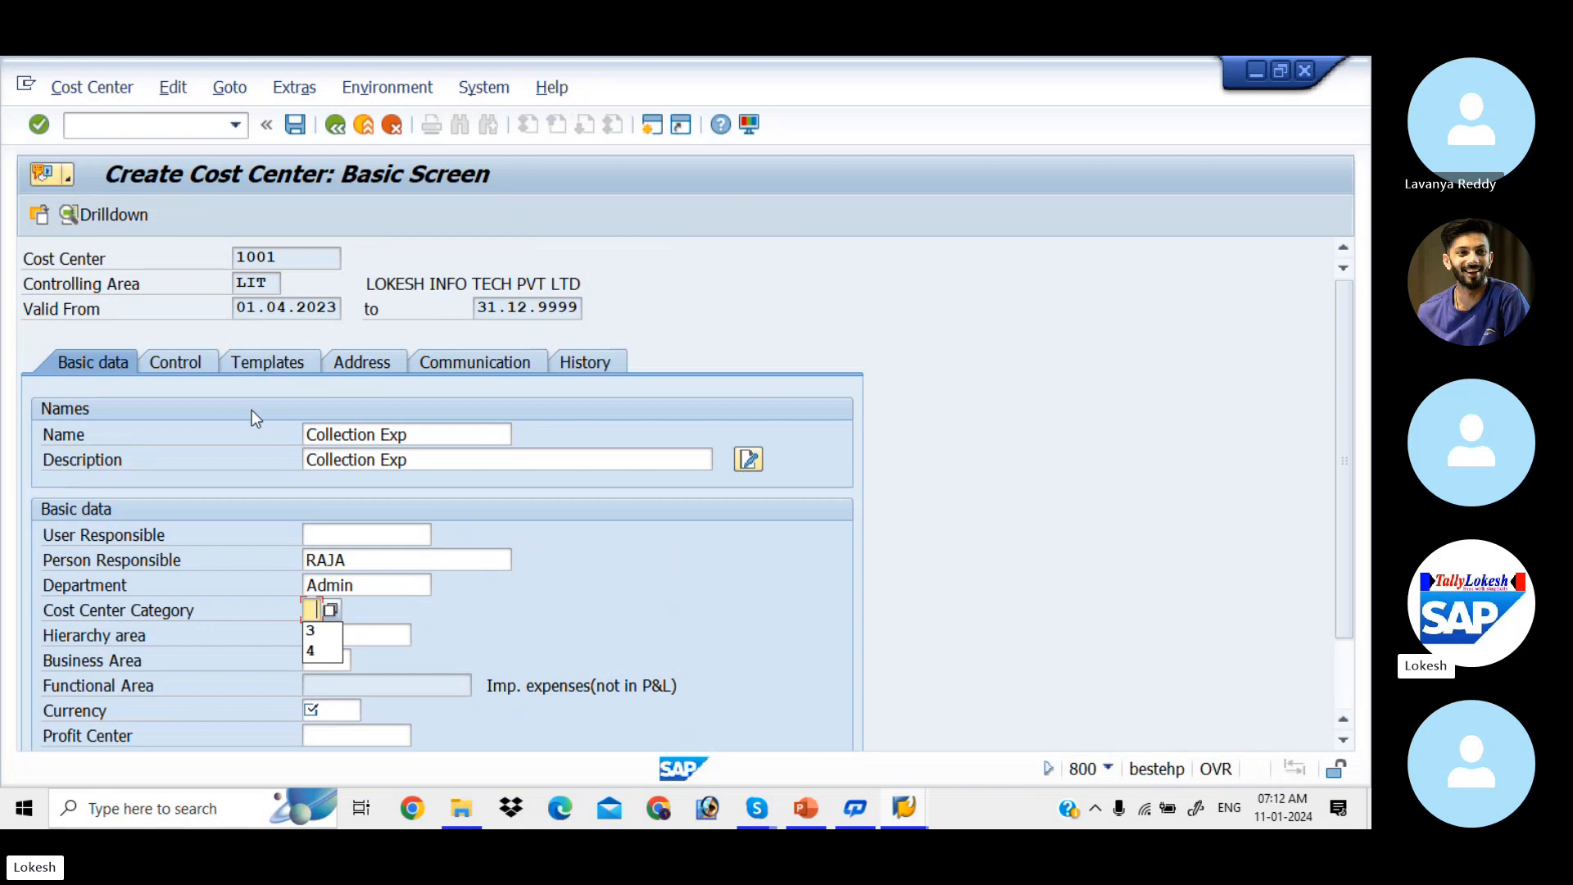
Step: Select category 4 Administration from the cost center category value list
{"action": "left_click", "coordinate": [329, 606]}
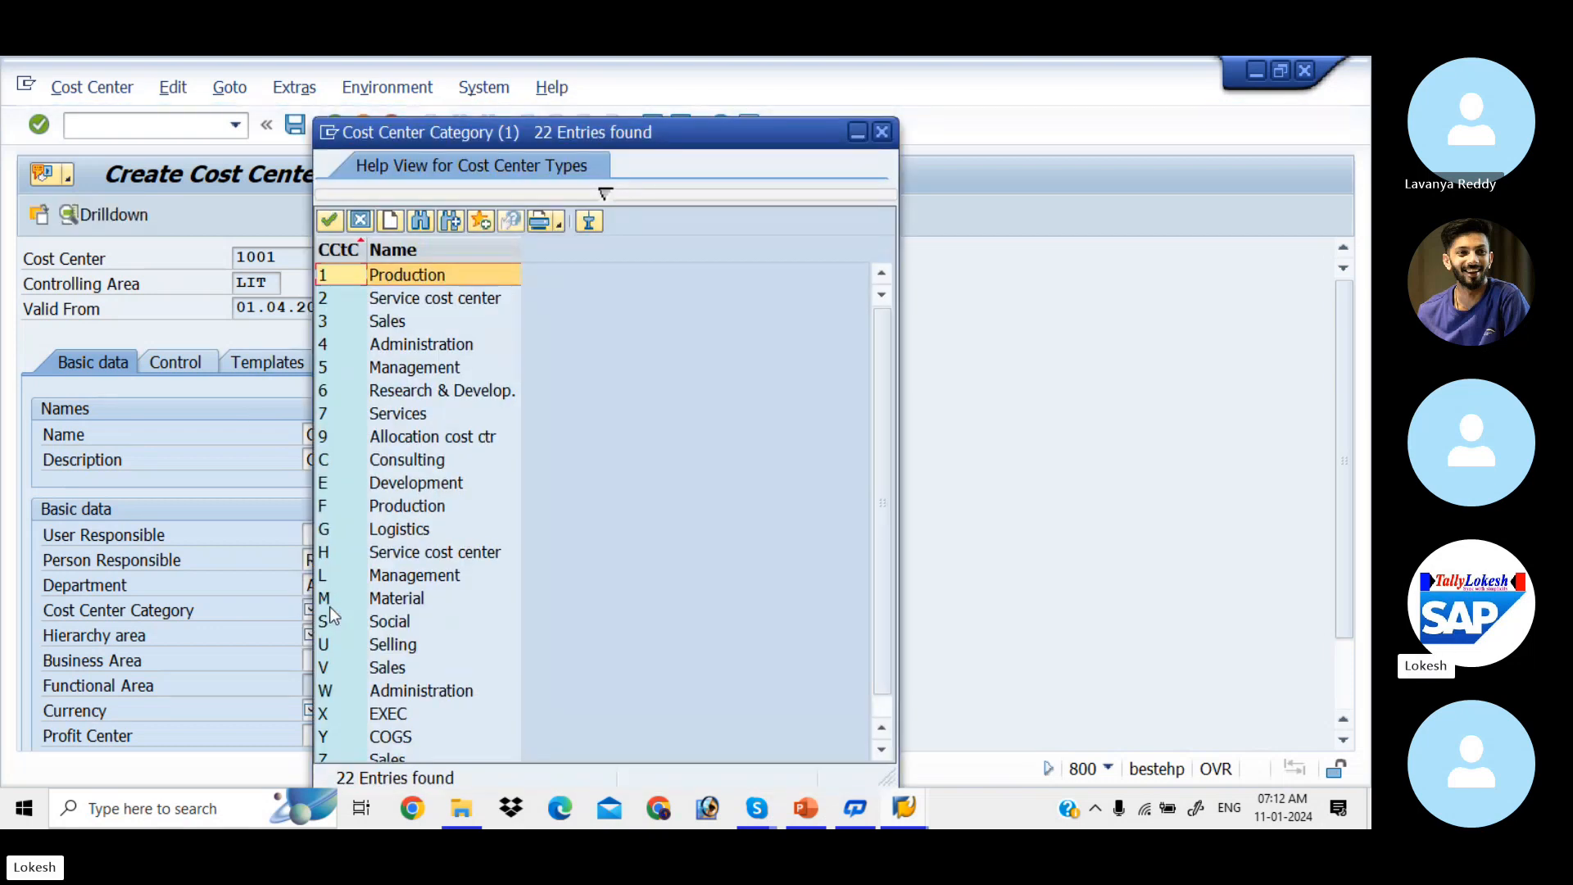
{"action": "left_click", "coordinate": [440, 344]}
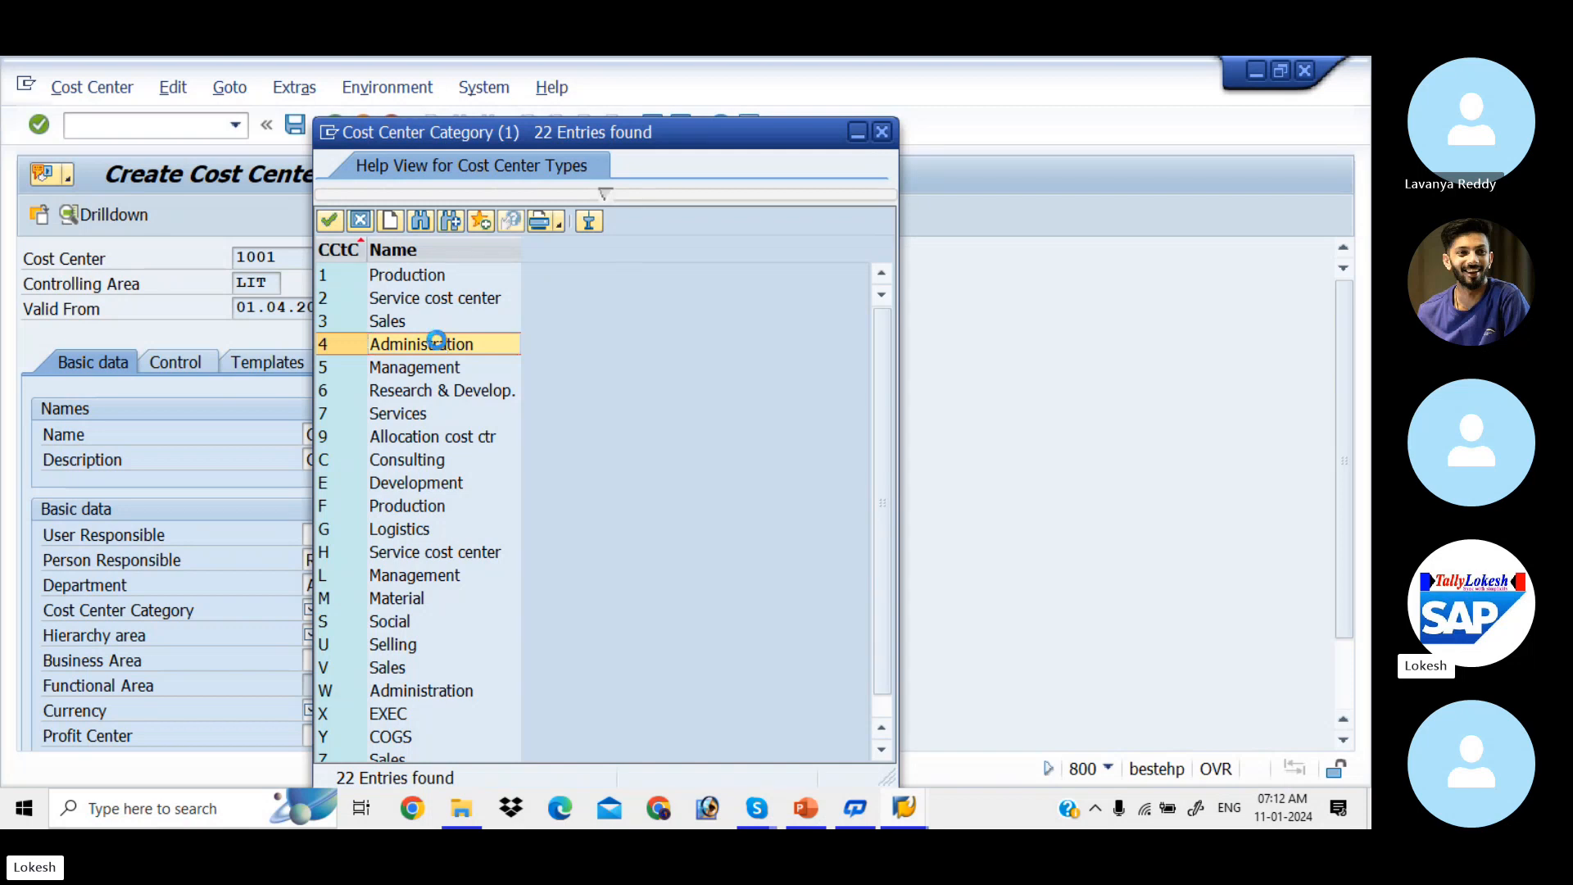
{"action": "double_click", "coordinate": [440, 347]}
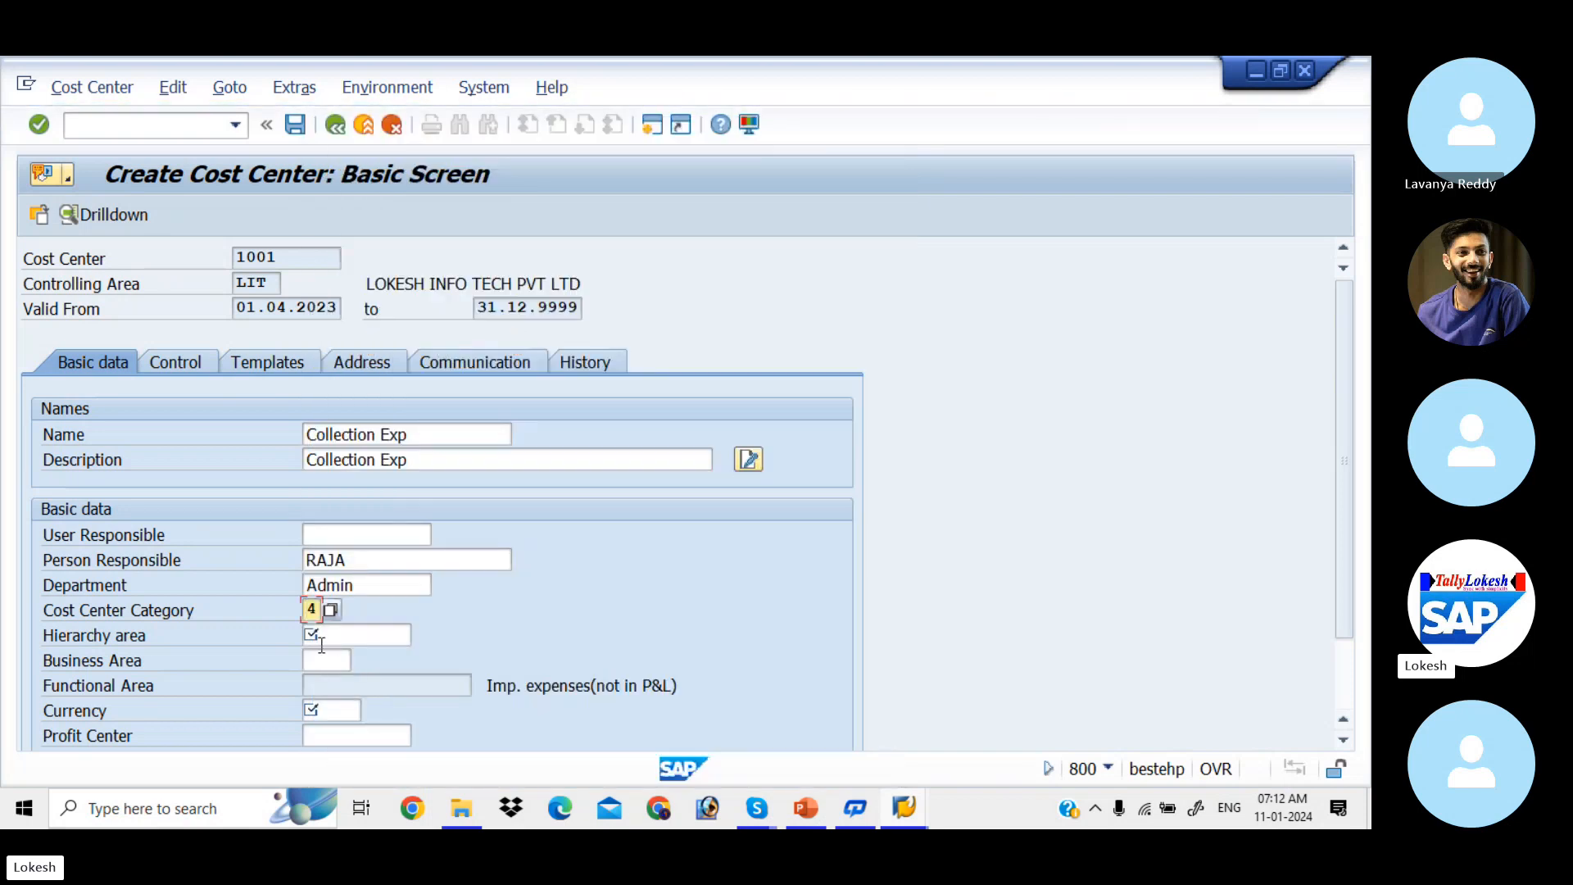
Step: Set hierarchy area LIT_CCSH and currency INR, then check the entries past the profit center warning
{"action": "left_click", "coordinate": [359, 638]}
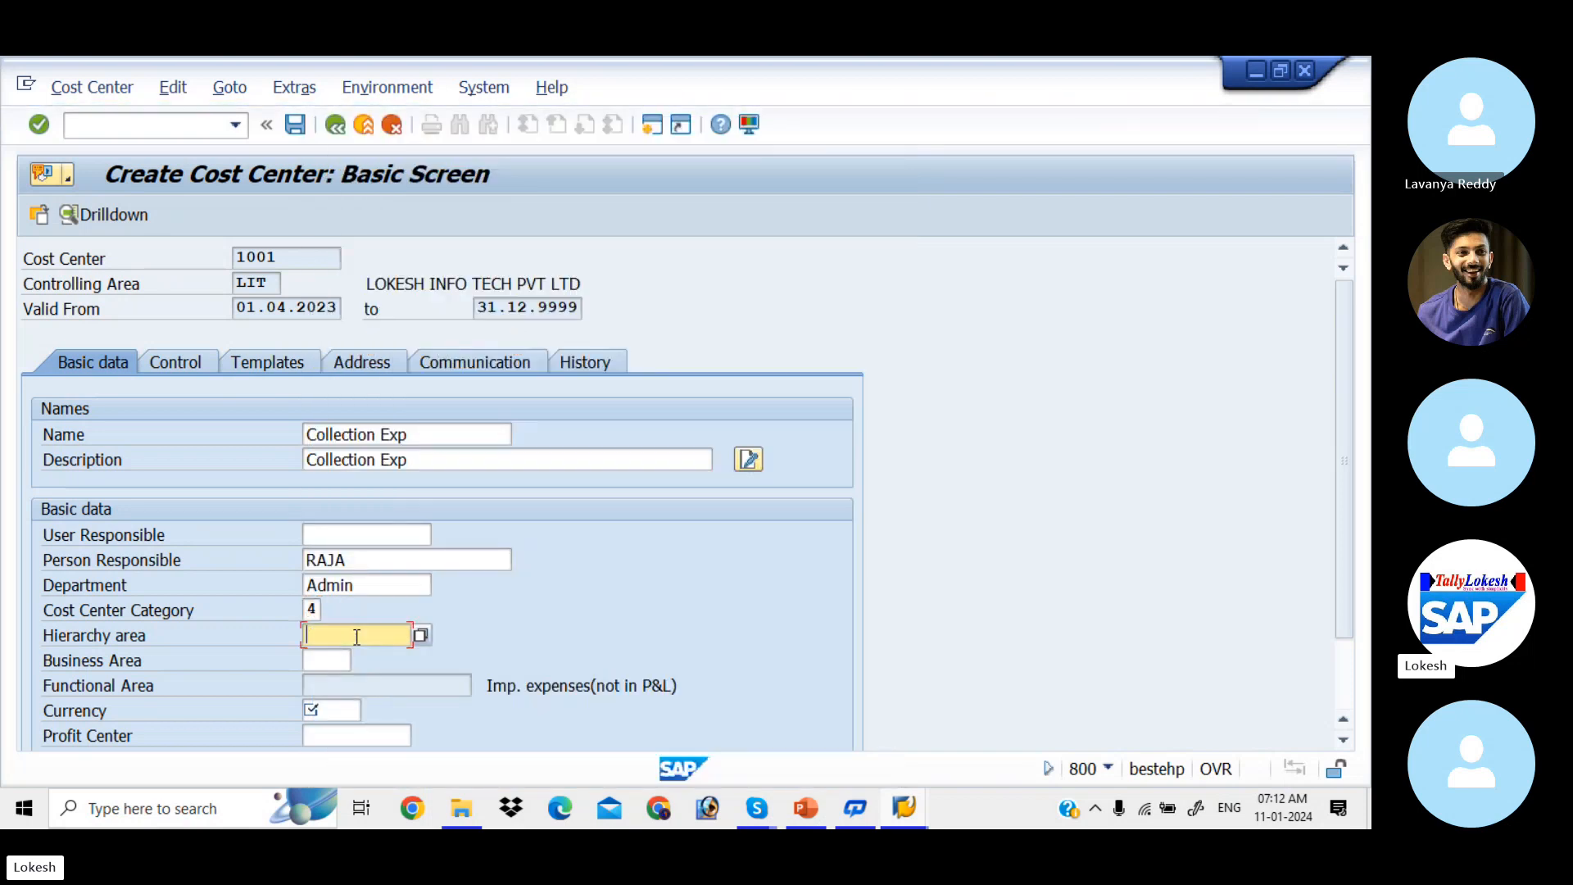
{"action": "left_click", "coordinate": [421, 636]}
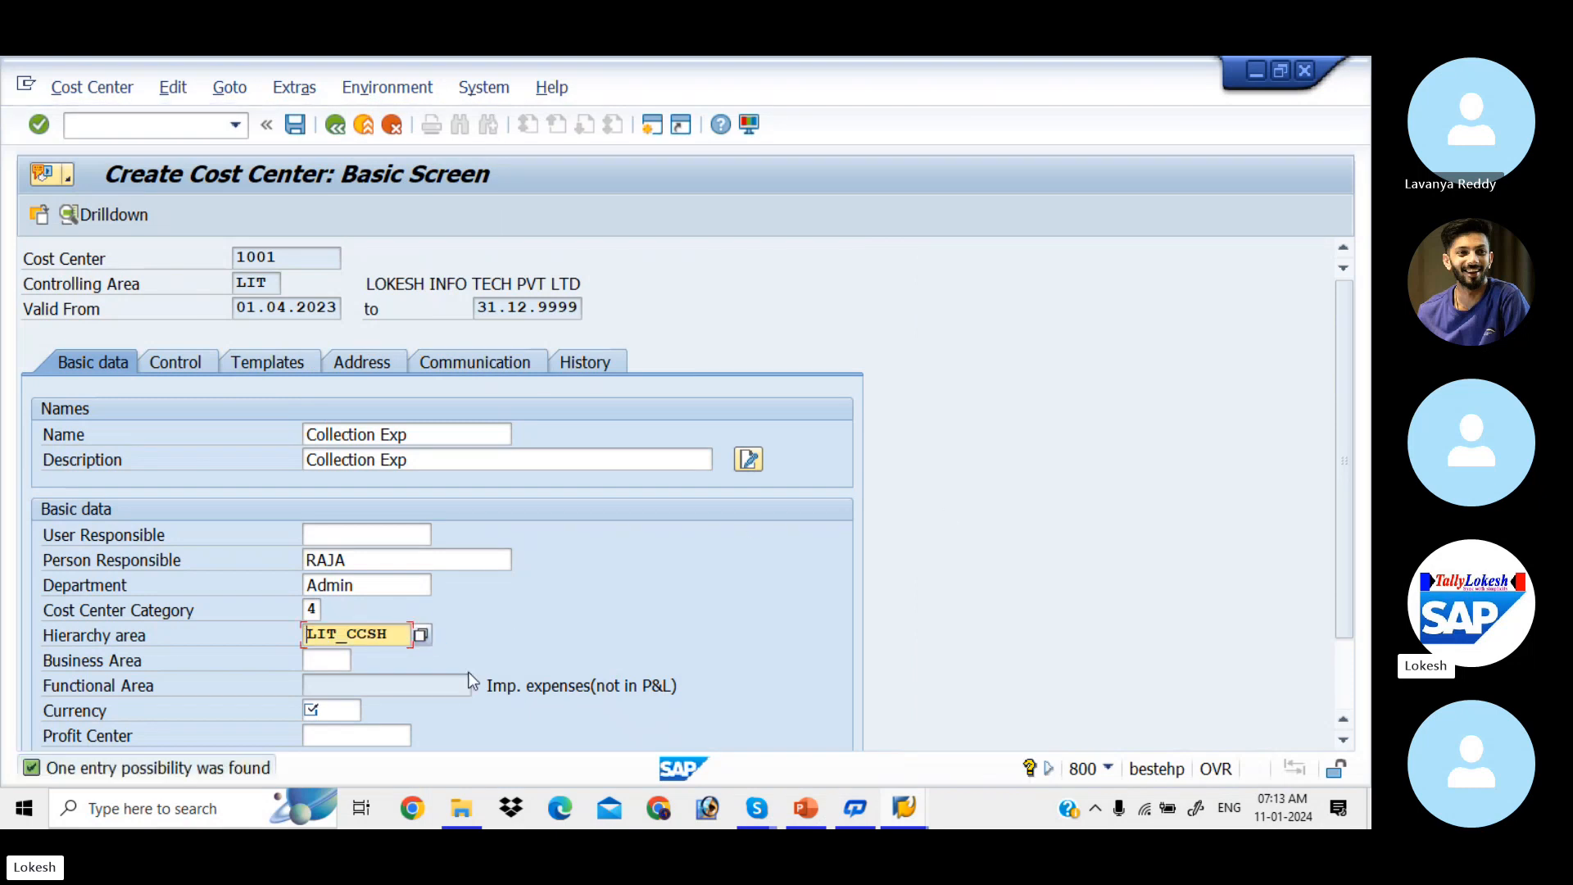
{"action": "left_click", "coordinate": [342, 708]}
{"action": "type", "text": "INR"}
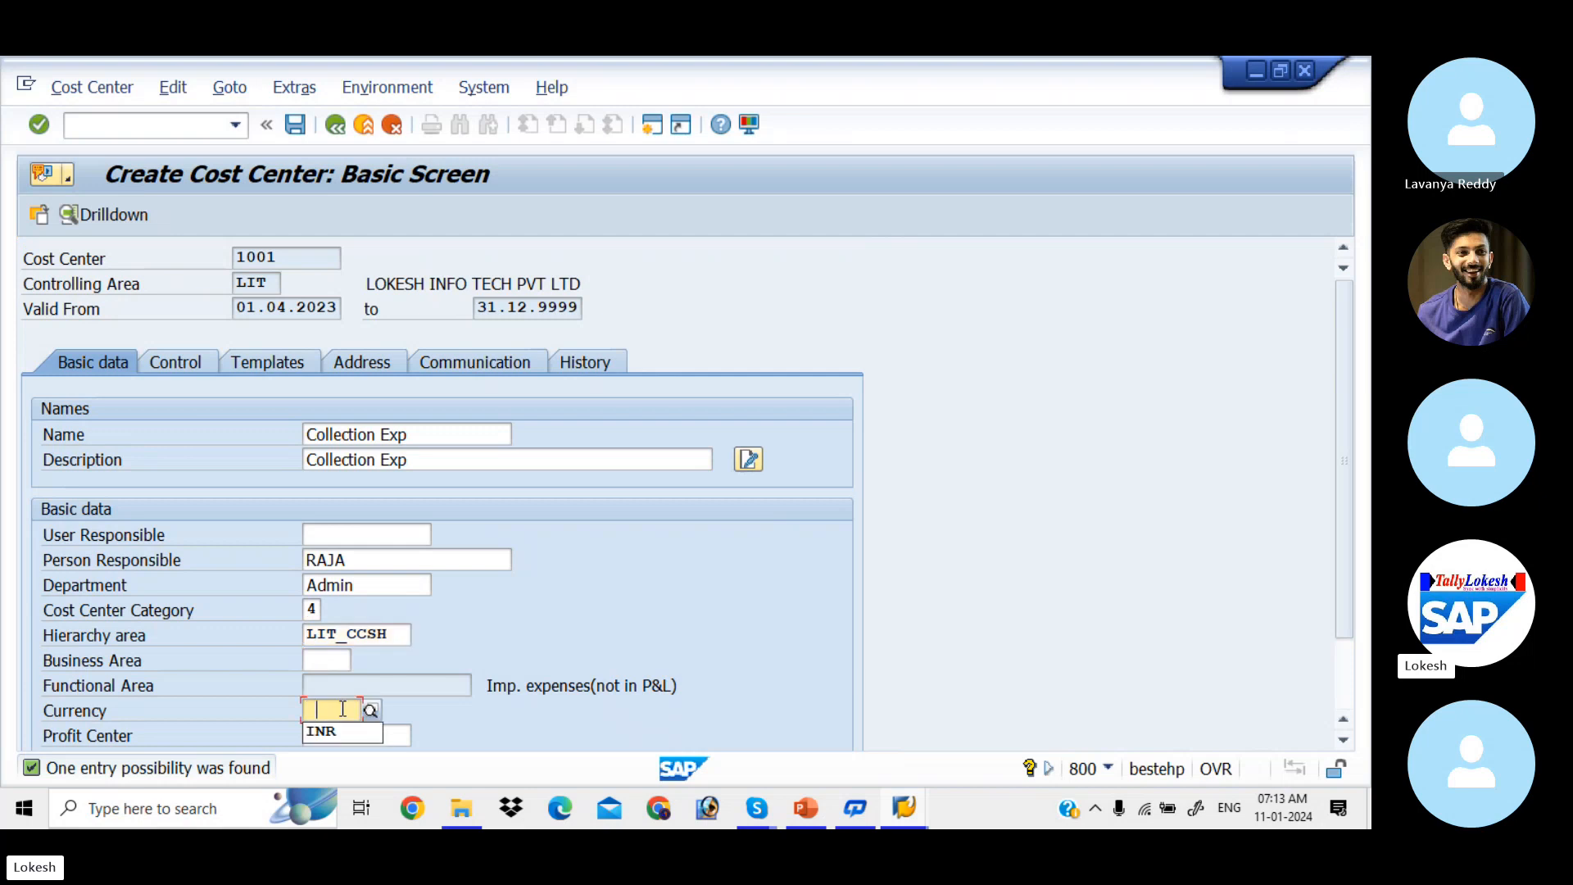
{"action": "key", "text": "Tab"}
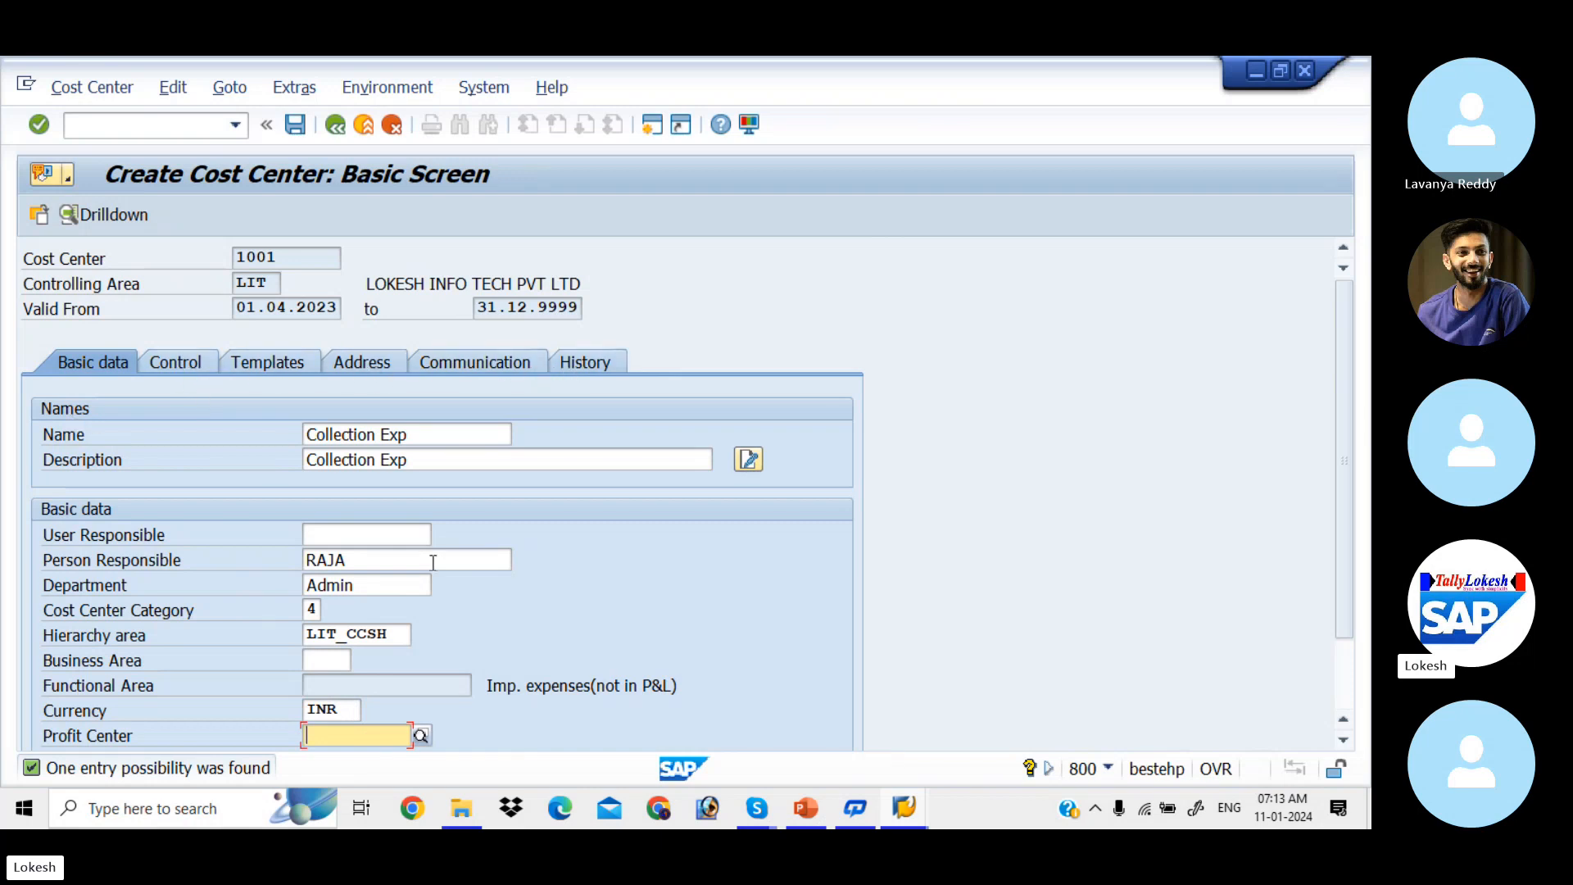
{"action": "key", "text": "Return"}
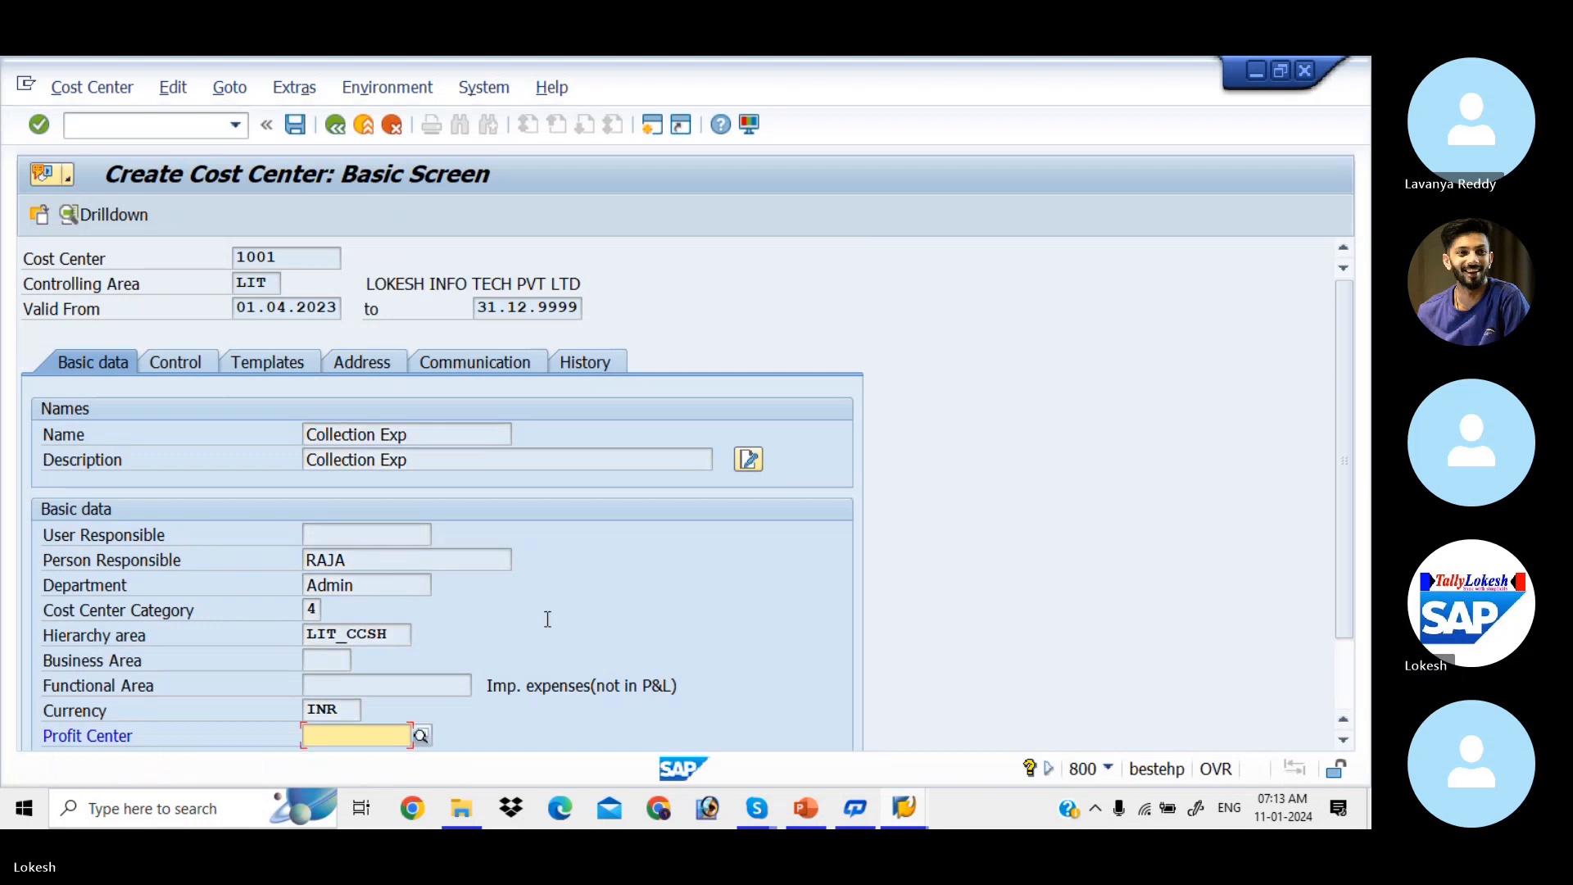
{"action": "key", "text": "Return"}
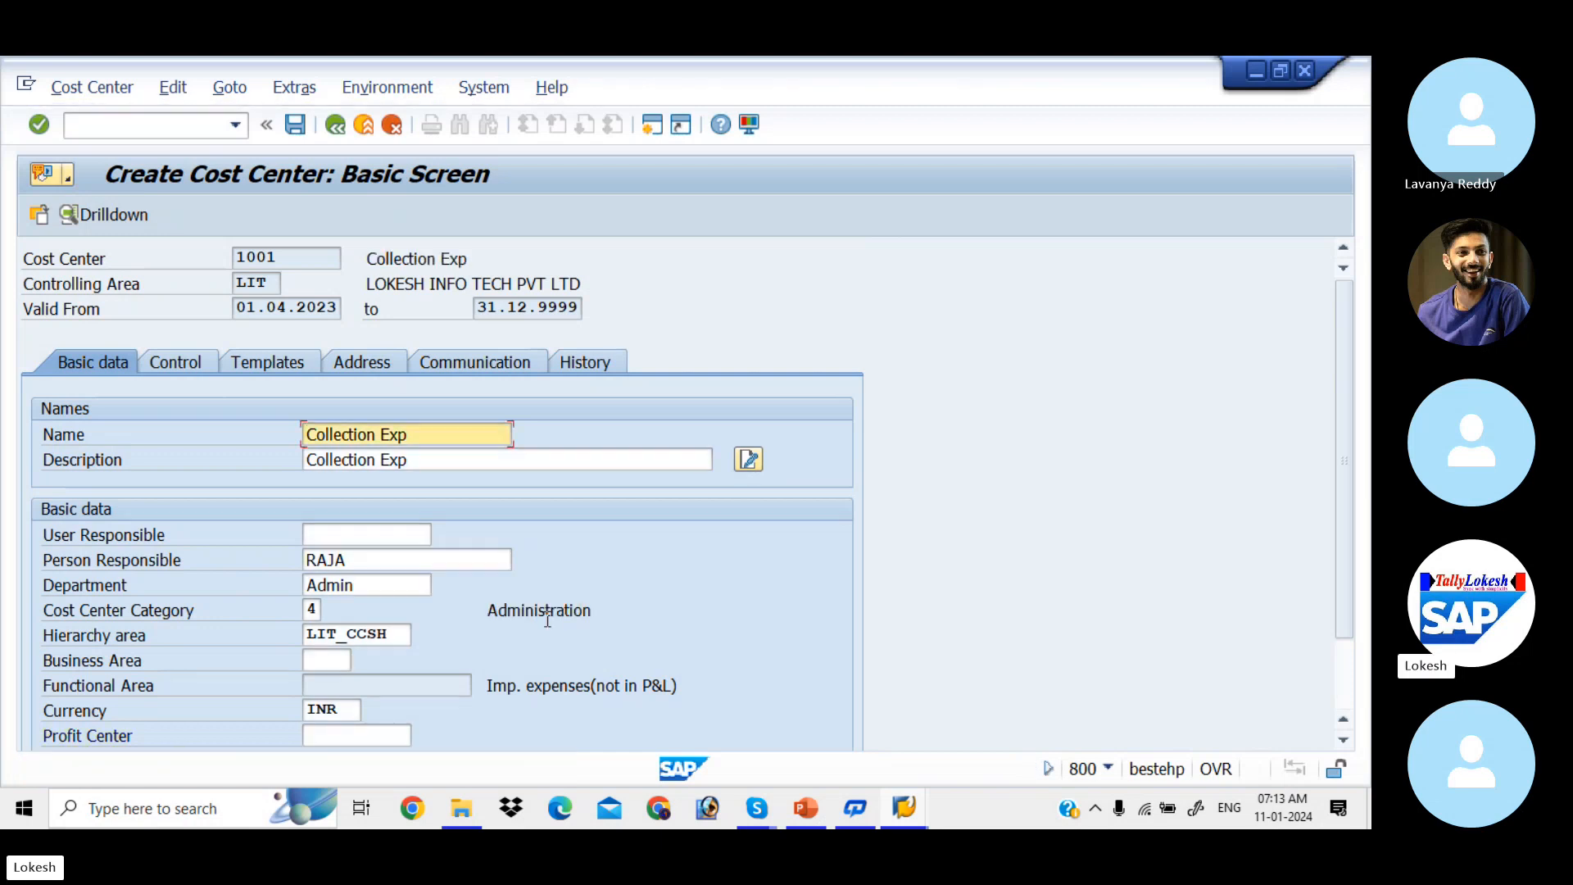
Step: Save cost center 1001 and check the hierarchy slide for the next cost center
{"action": "left_click", "coordinate": [295, 125]}
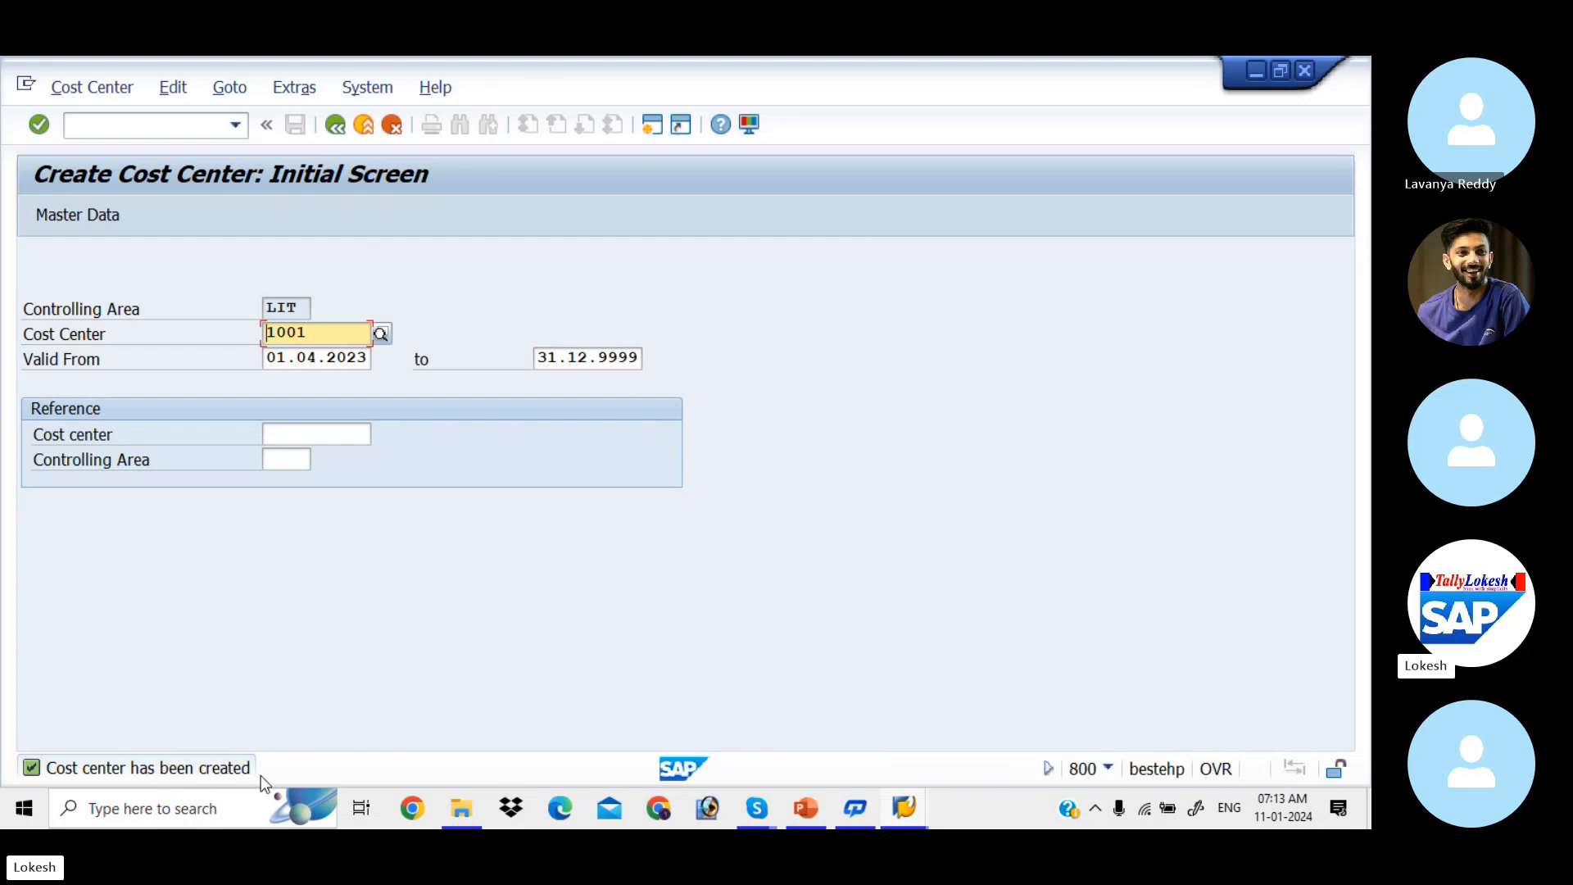
{"action": "key", "text": "alt+Tab"}
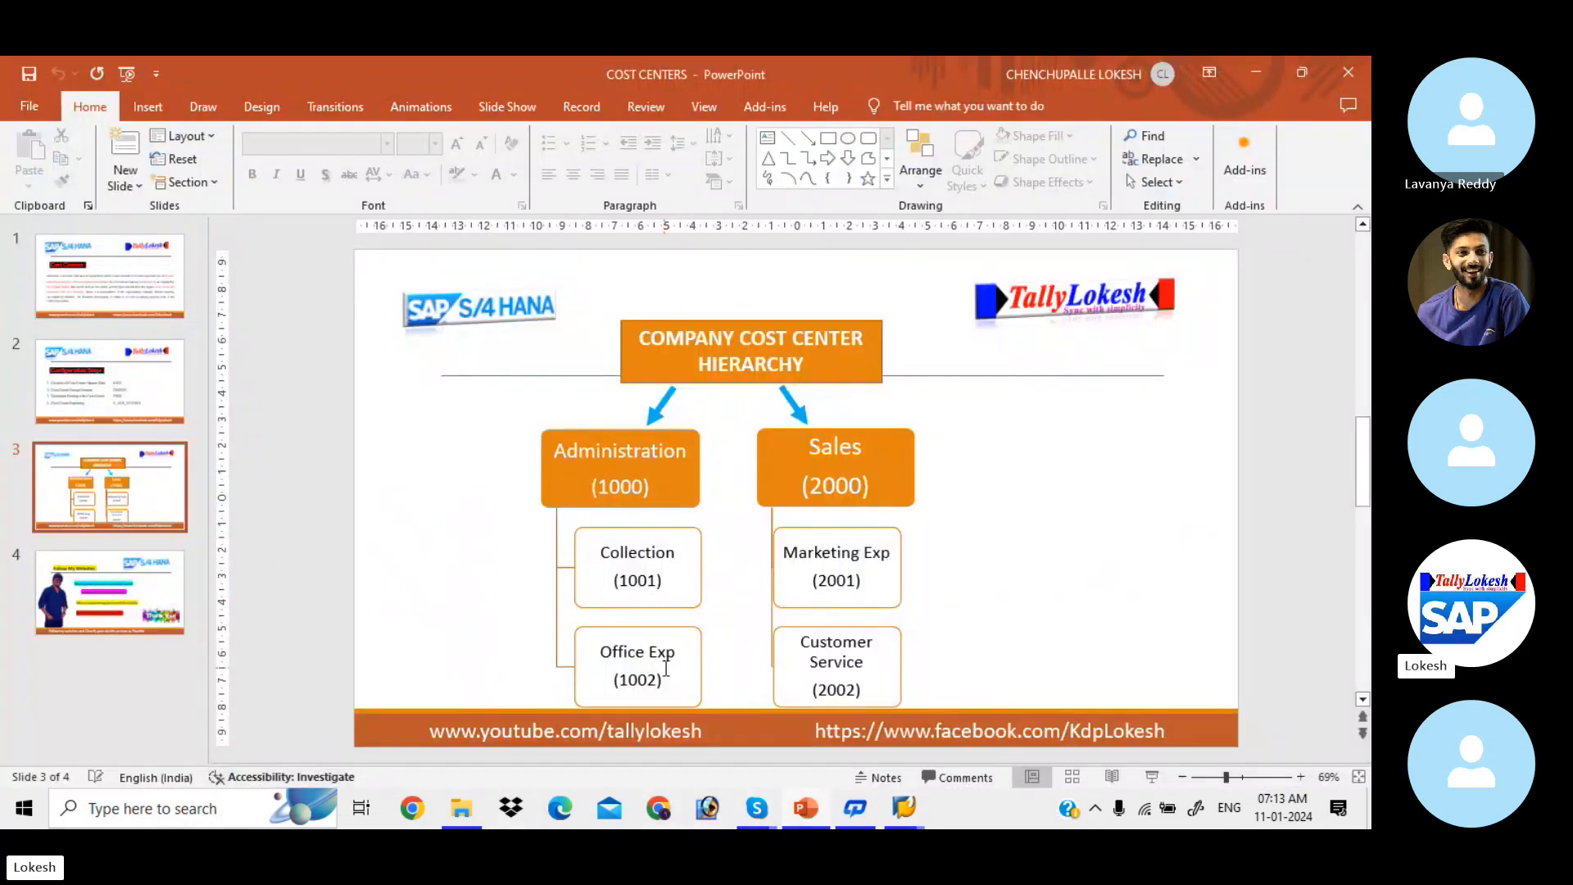
{"action": "key", "text": "alt+Tab"}
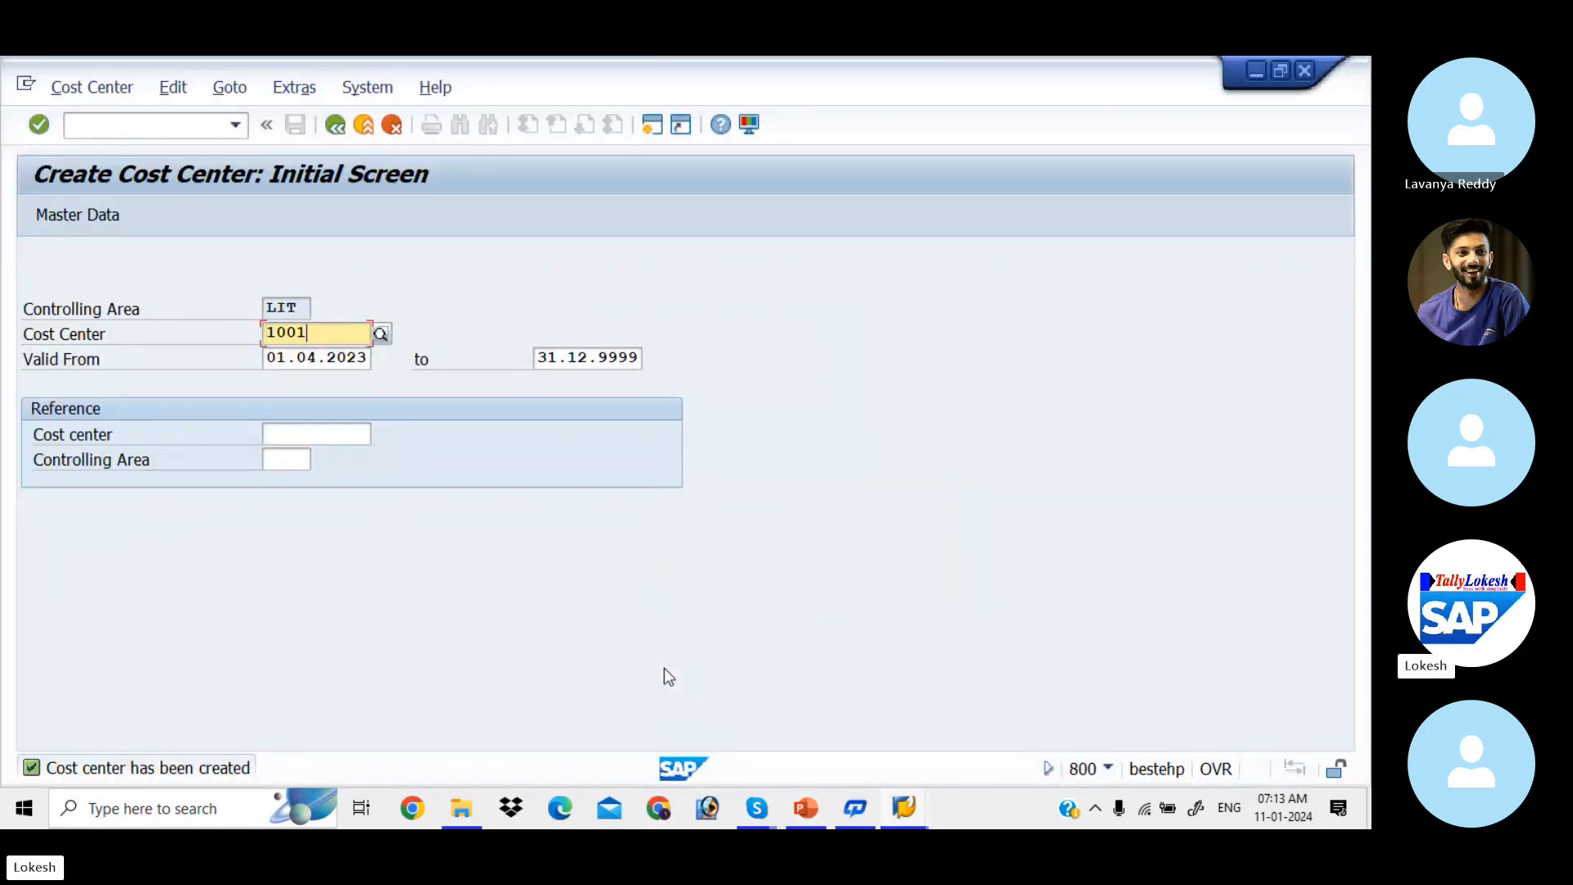
Step: Change the cost center number to 1002 and open its master data
{"action": "key", "text": "BackSpace"}
{"action": "type", "text": "2"}
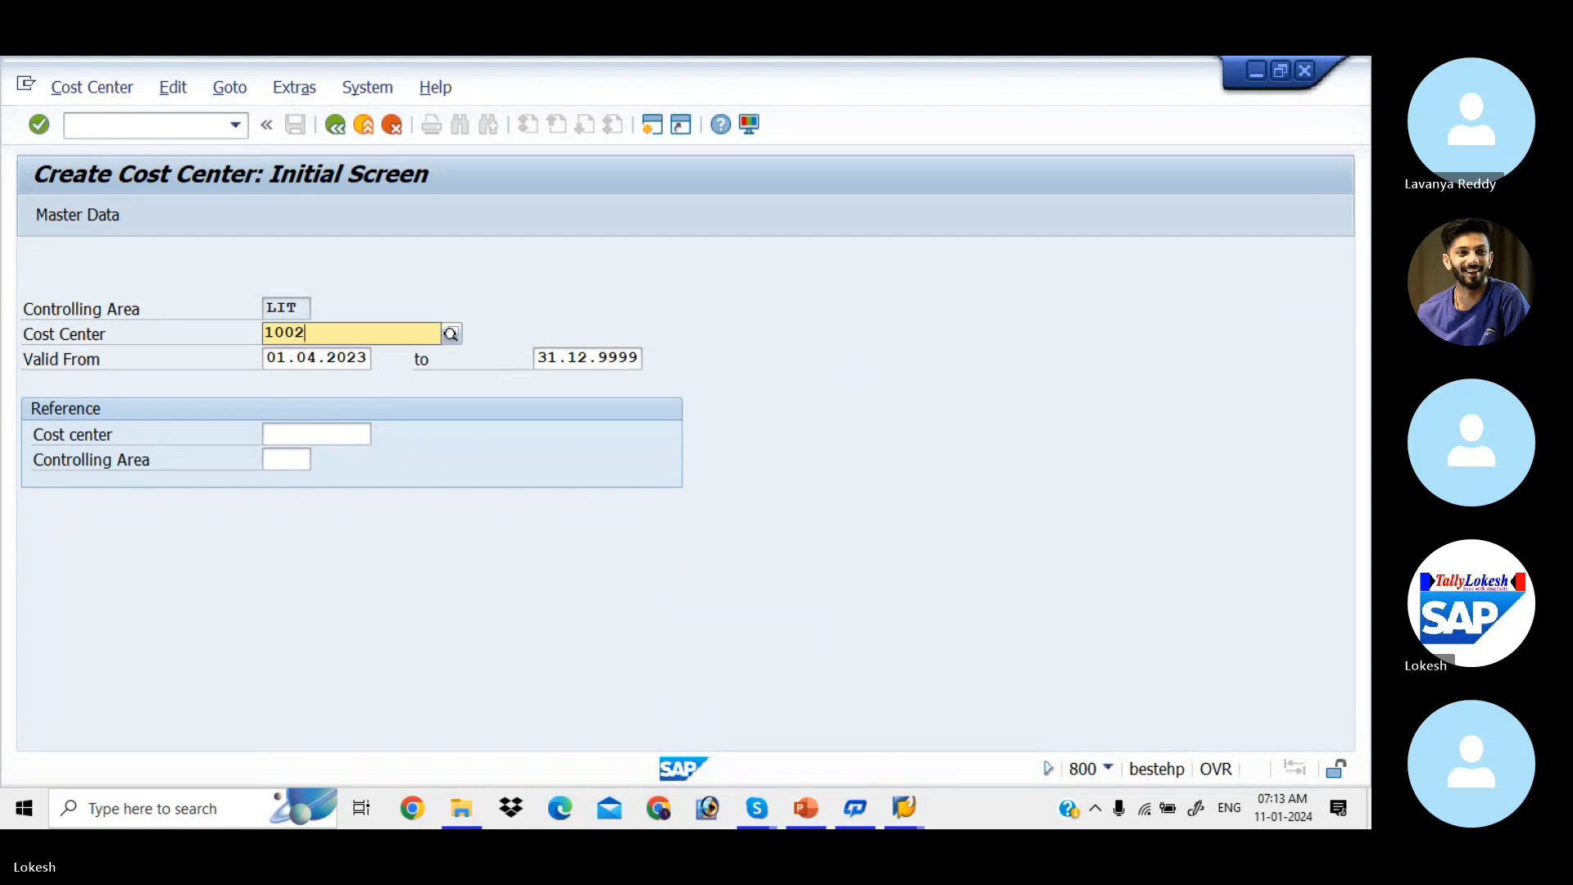
{"action": "key", "text": "Tab"}
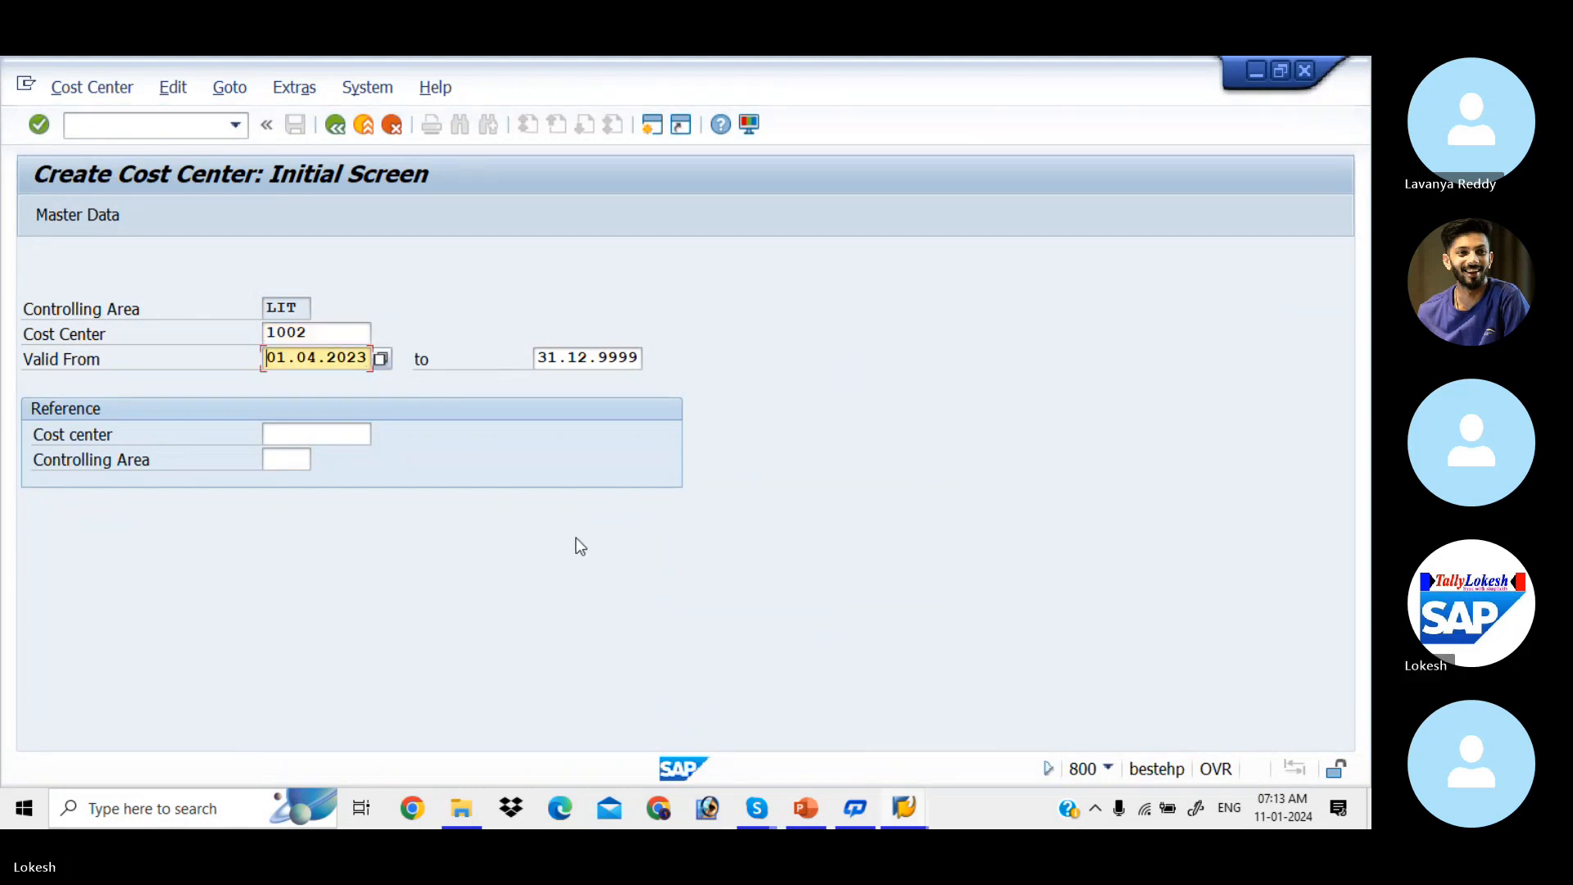
{"action": "left_click", "coordinate": [105, 213]}
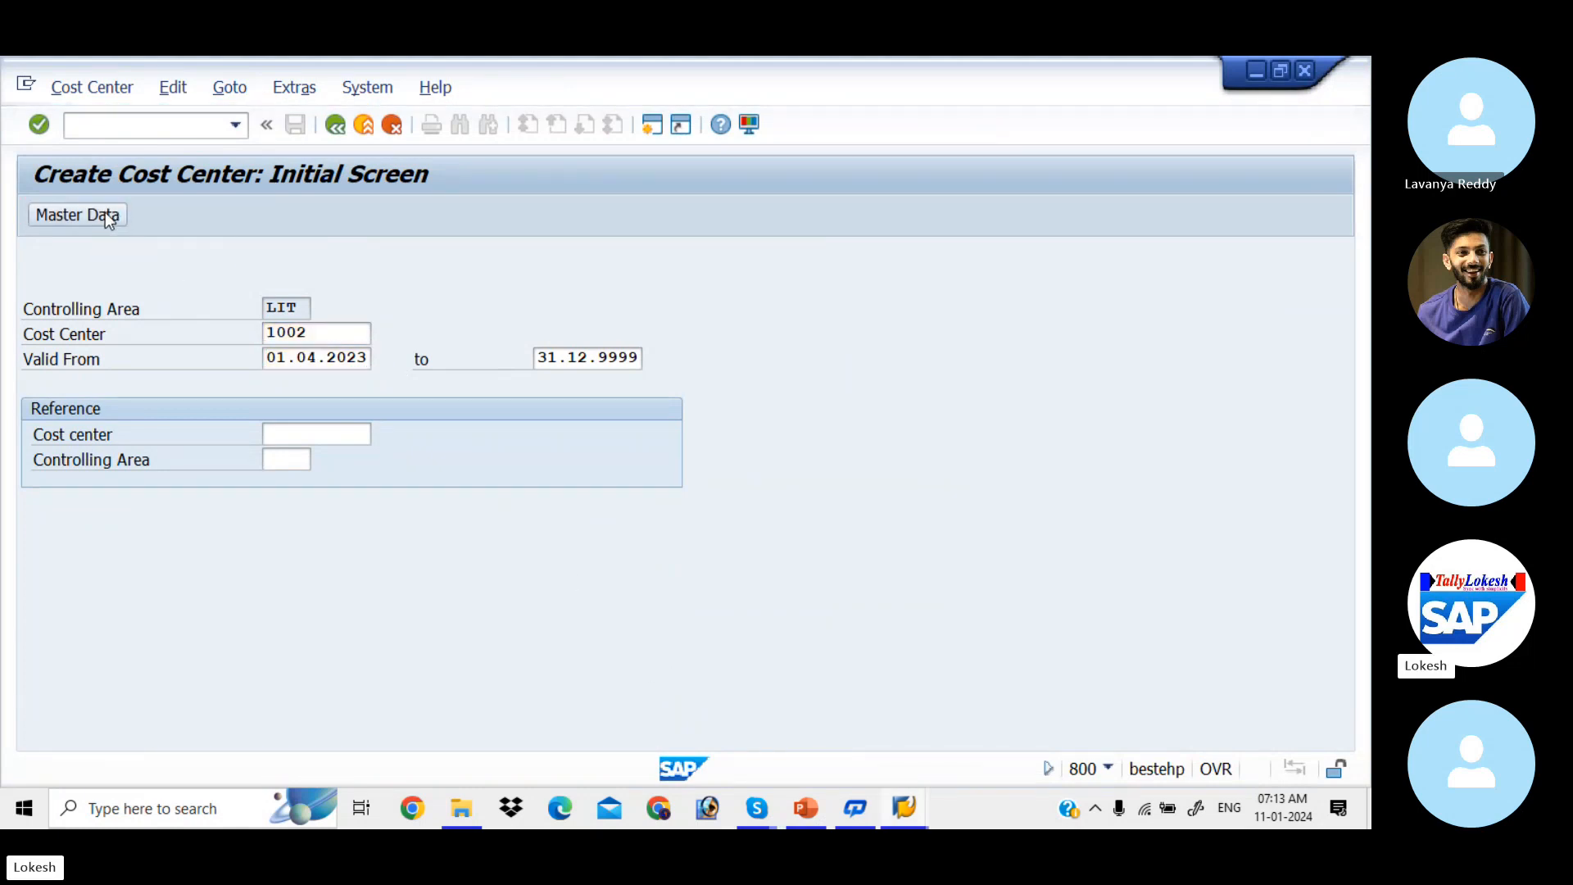
Step: Fill the name and description of cost center 1002 with Office Exp
{"action": "key", "text": "space"}
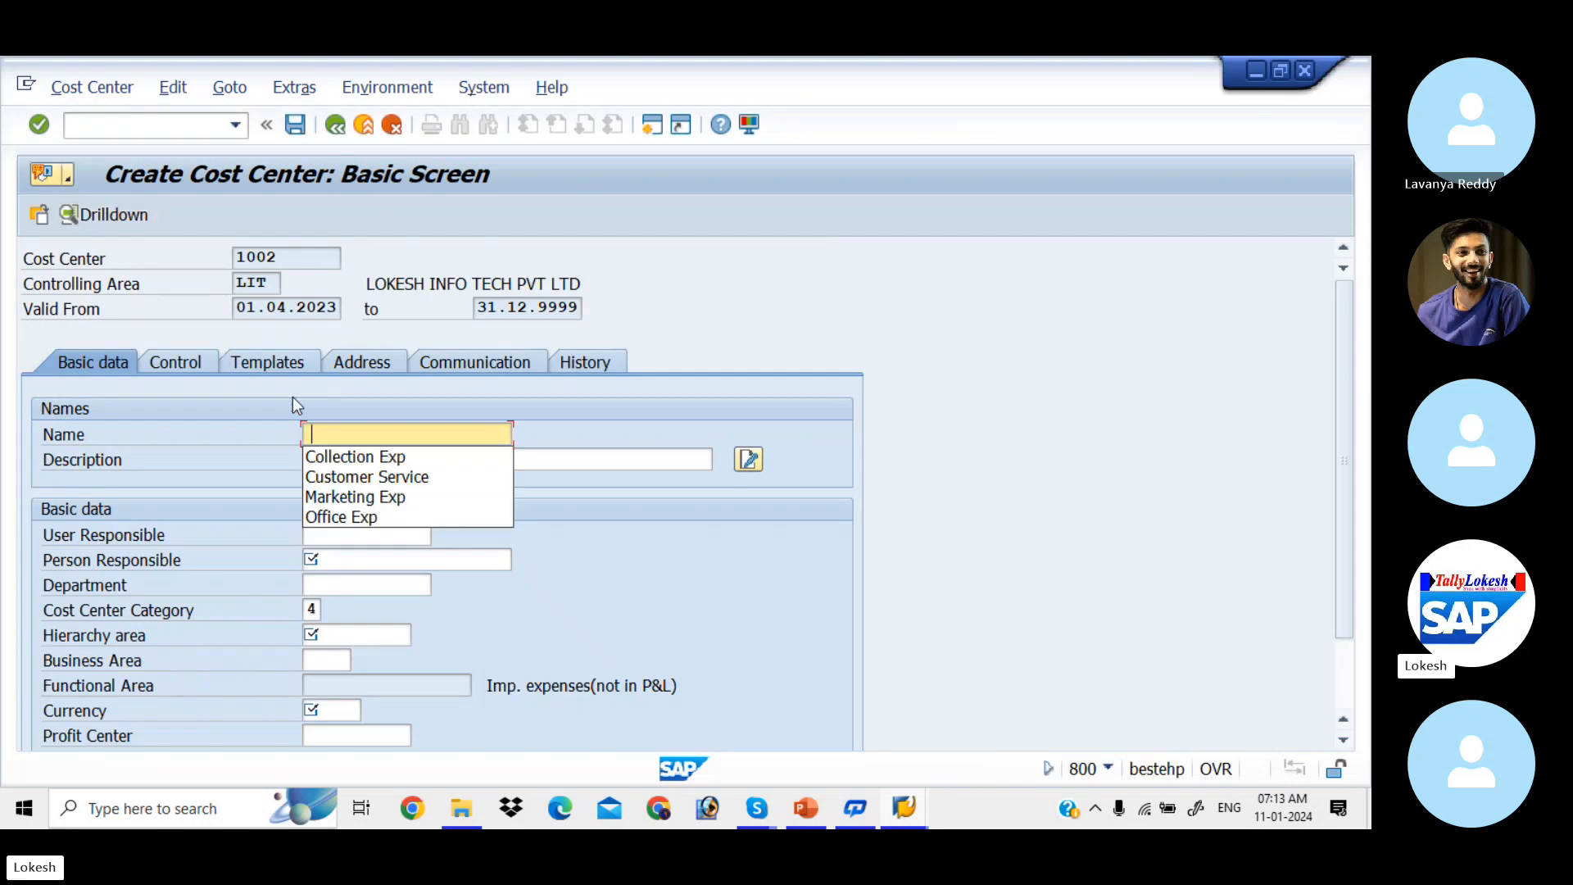
{"action": "key", "text": "Down"}
{"action": "key", "text": "Down"}
{"action": "key", "text": "Down"}
{"action": "key", "text": "Down"}
{"action": "key", "text": "Return"}
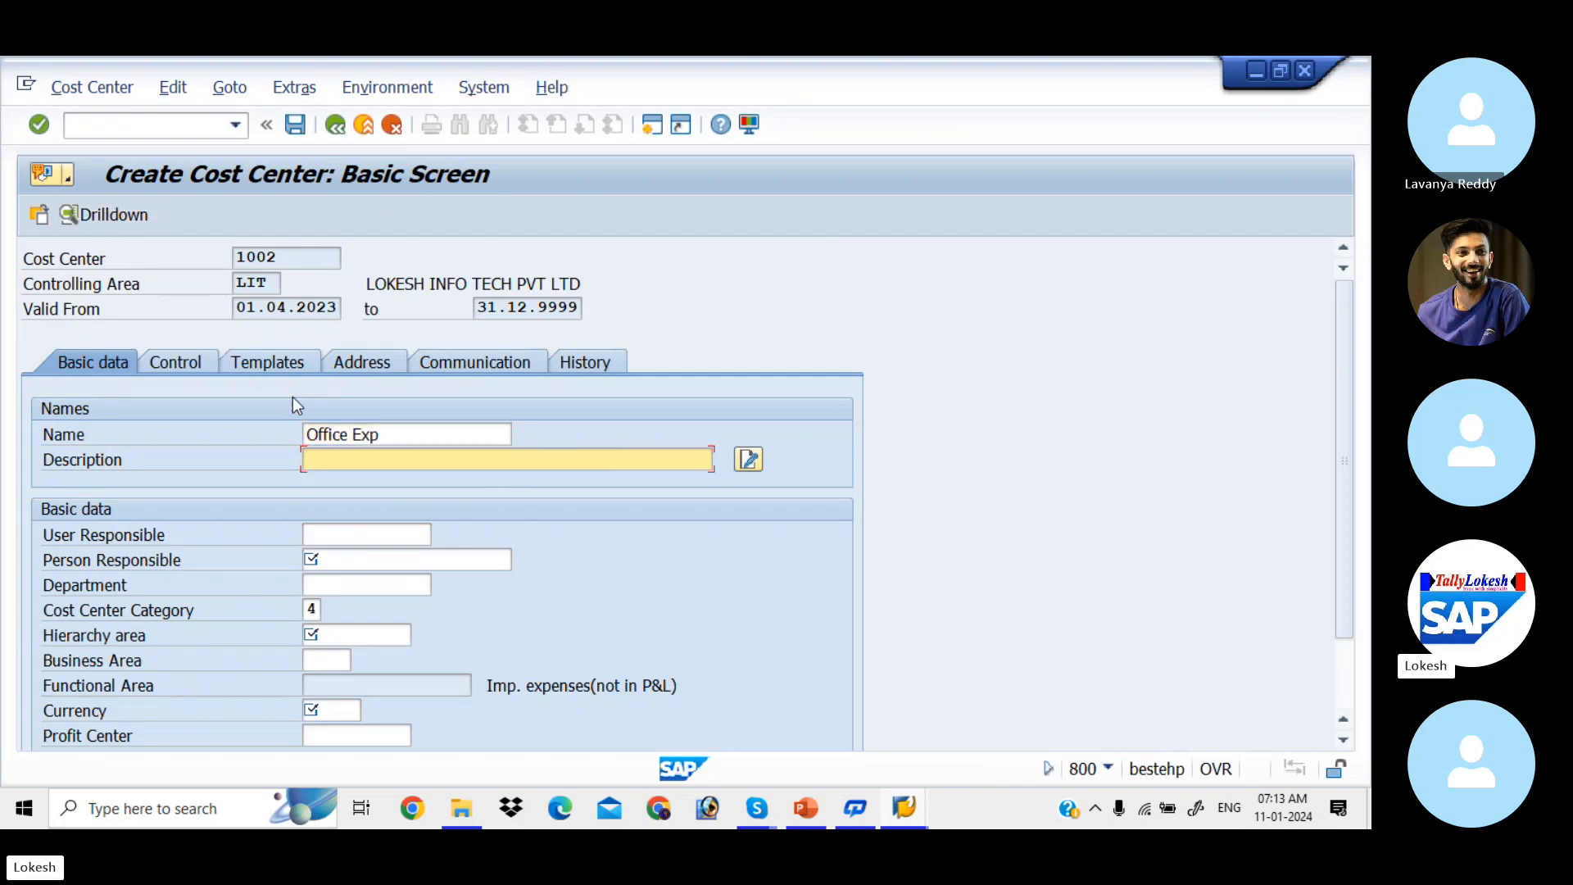
{"action": "key", "text": "Down"}
{"action": "key", "text": "Down"}
Step: Set a person responsible, department Admin, hierarchy area LIT_CCSH and currency INR from history
{"action": "key", "text": "Down"}
{"action": "key", "text": "Down"}
{"action": "key", "text": "Down"}
{"action": "key", "text": "Return"}
{"action": "key", "text": "Tab"}
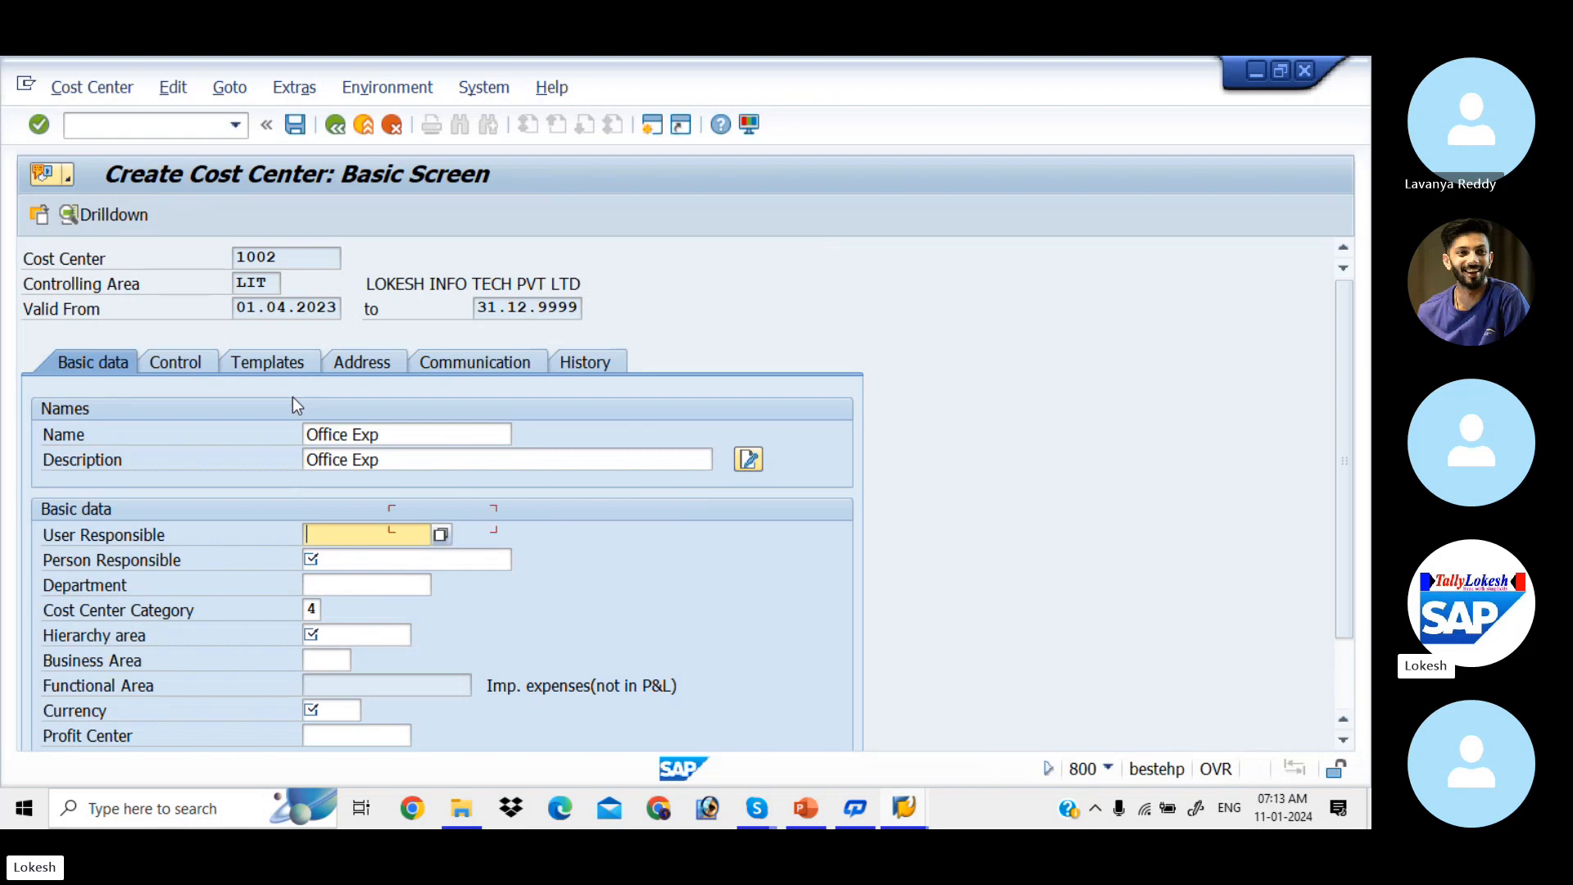
{"action": "key", "text": "Tab"}
{"action": "key", "text": "Down"}
{"action": "key", "text": "Down"}
{"action": "key", "text": "Return"}
{"action": "key", "text": "Tab"}
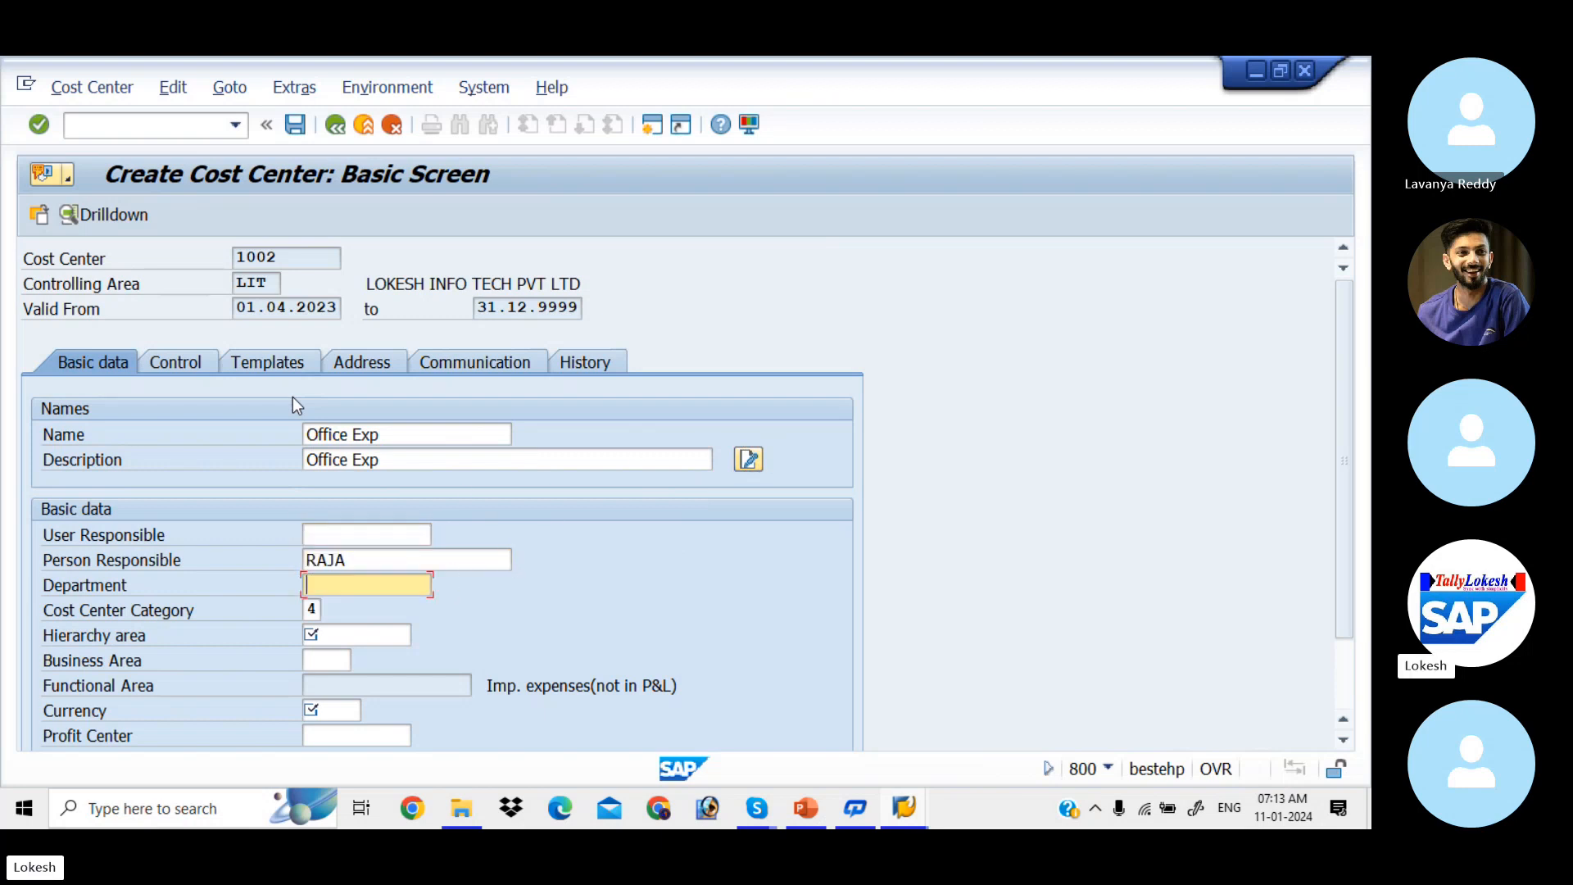
{"action": "key", "text": "Down"}
{"action": "key", "text": "Down"}
{"action": "key", "text": "Return"}
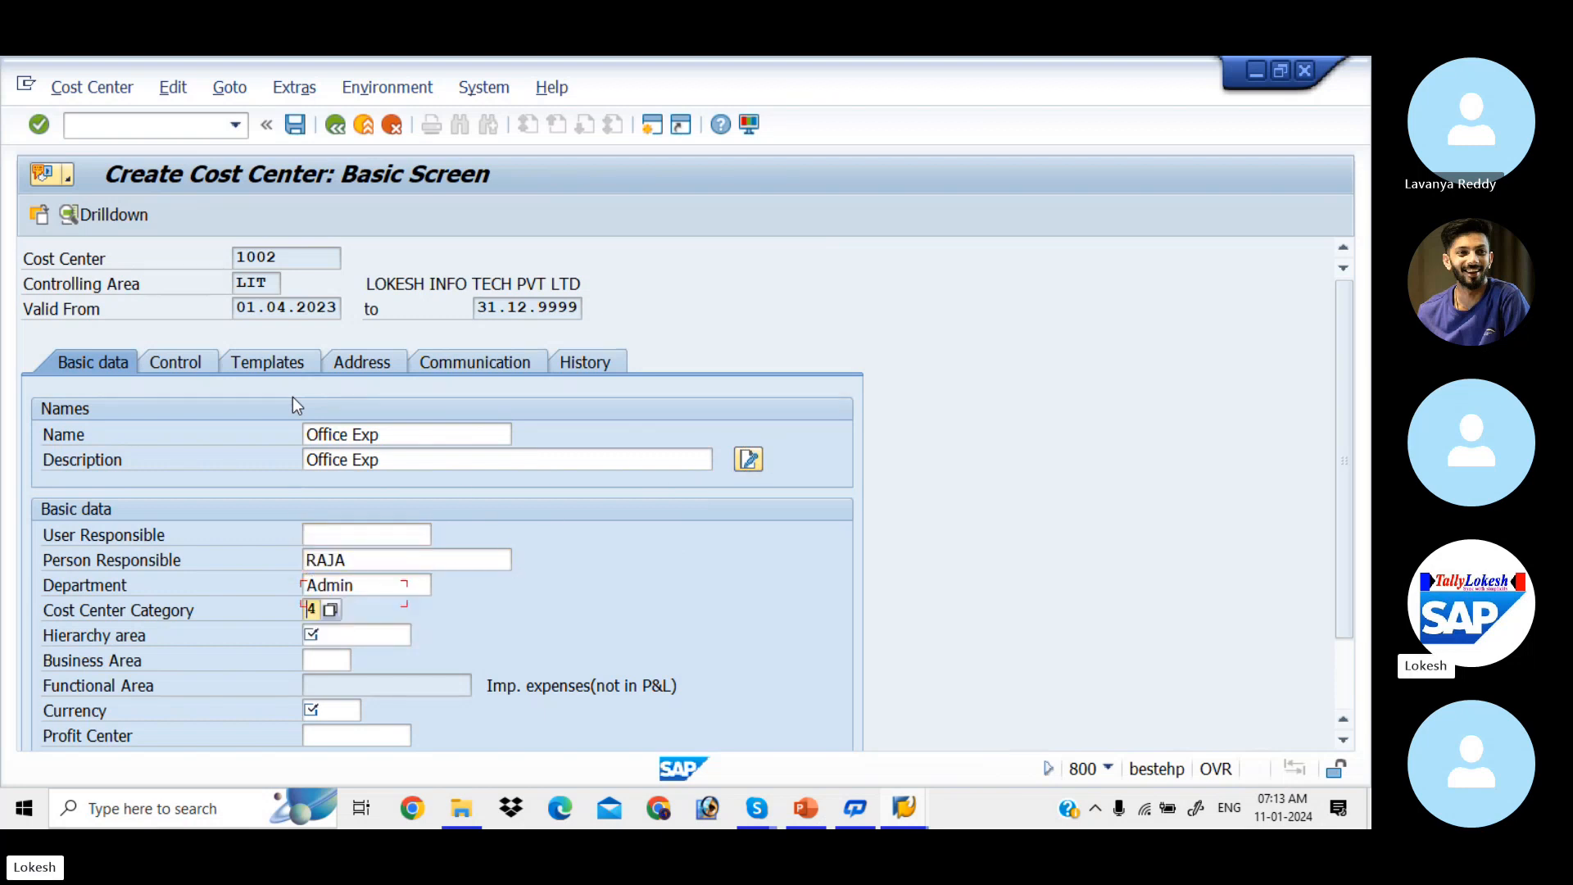
{"action": "key", "text": "Tab"}
{"action": "key", "text": "Down"}
{"action": "key", "text": "Down"}
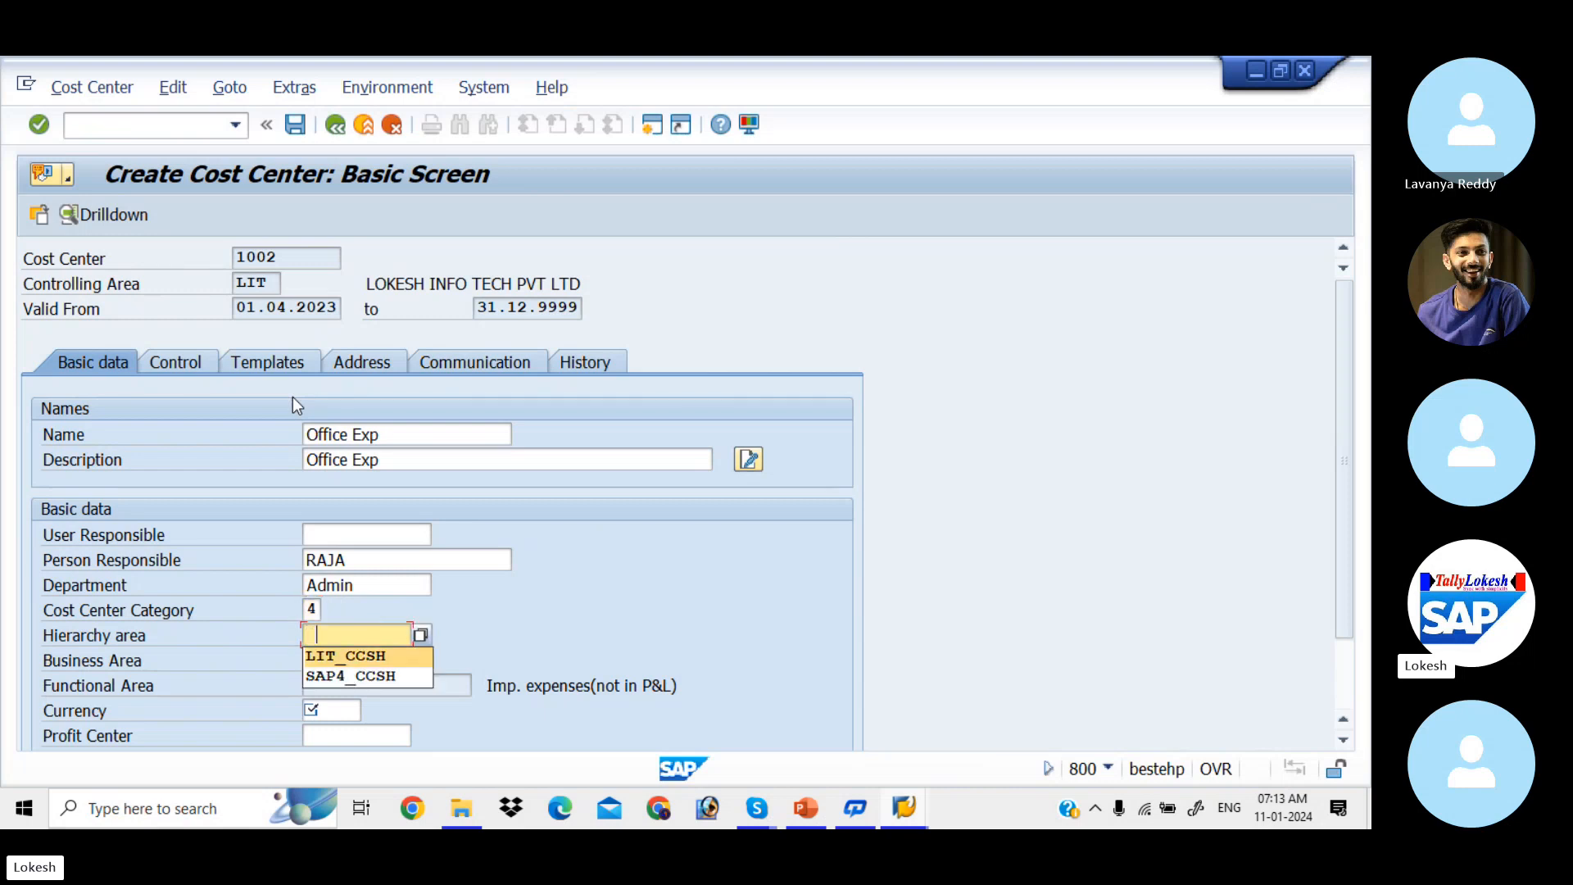
{"action": "key", "text": "Return"}
{"action": "key", "text": "Tab"}
{"action": "key", "text": "Tab"}
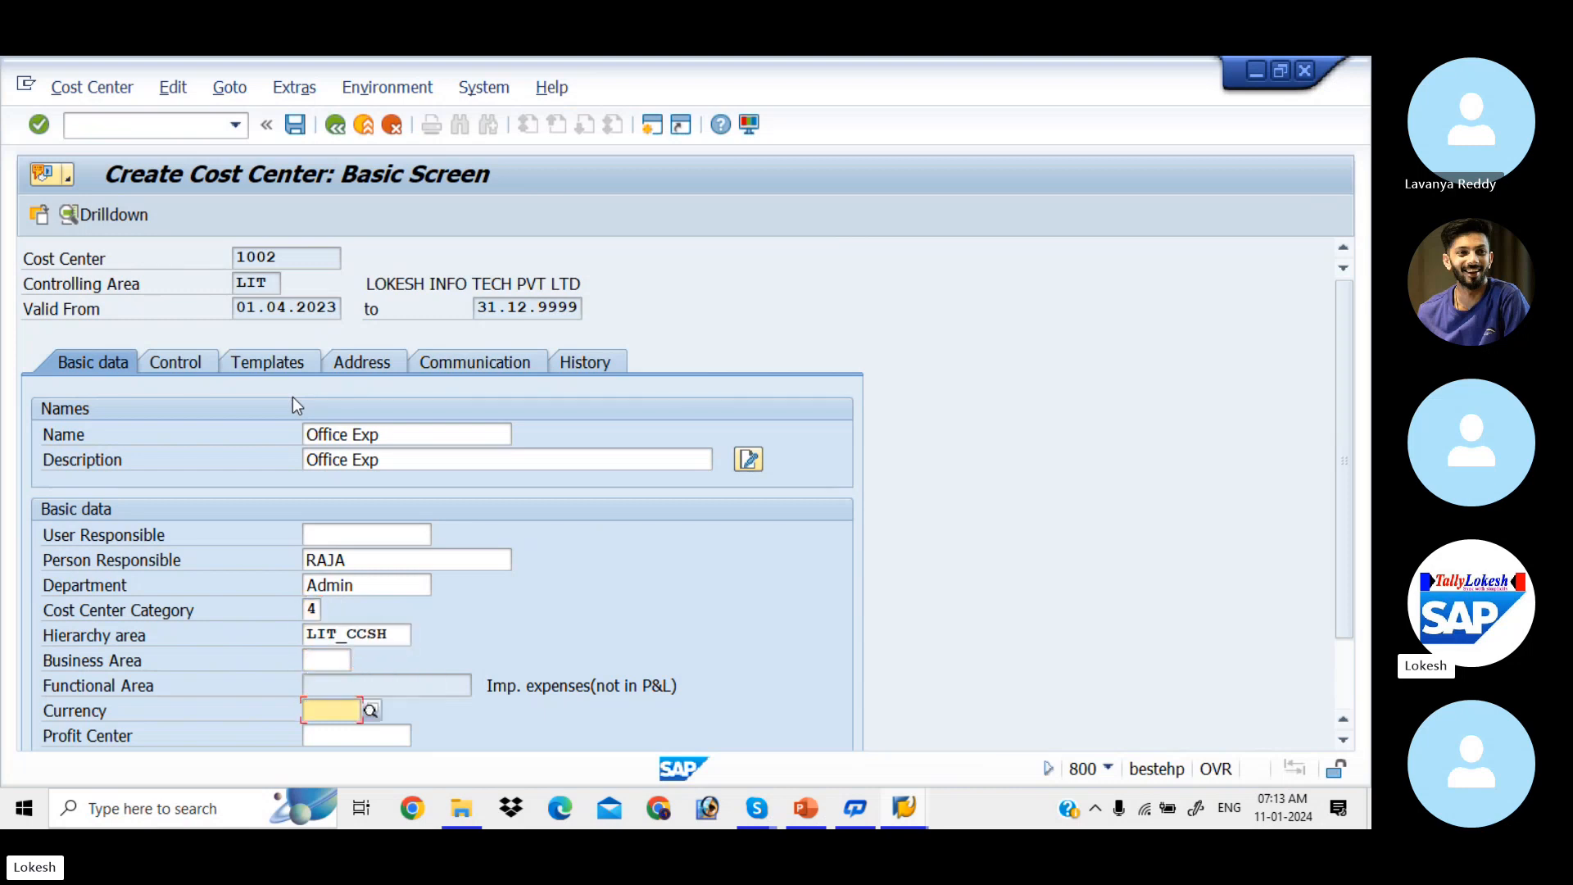
{"action": "key", "text": "Down"}
{"action": "key", "text": "Down"}
{"action": "key", "text": "Return"}
{"action": "key", "text": "Return"}
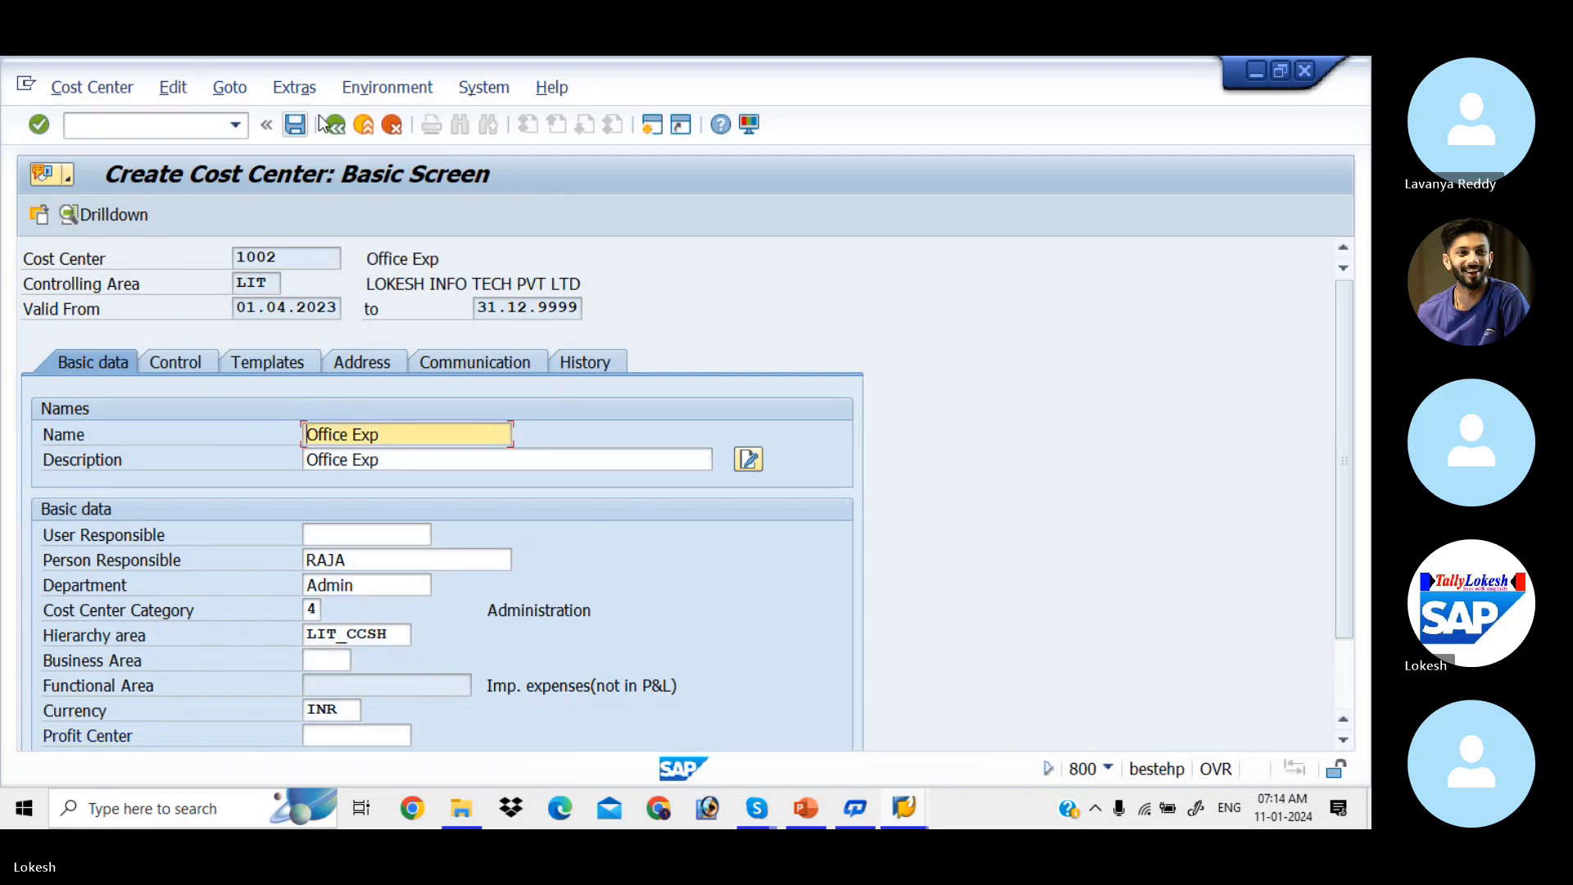
Step: Save cost center 1002, check the hierarchy slide, and clear the cost center number
{"action": "left_click", "coordinate": [296, 126]}
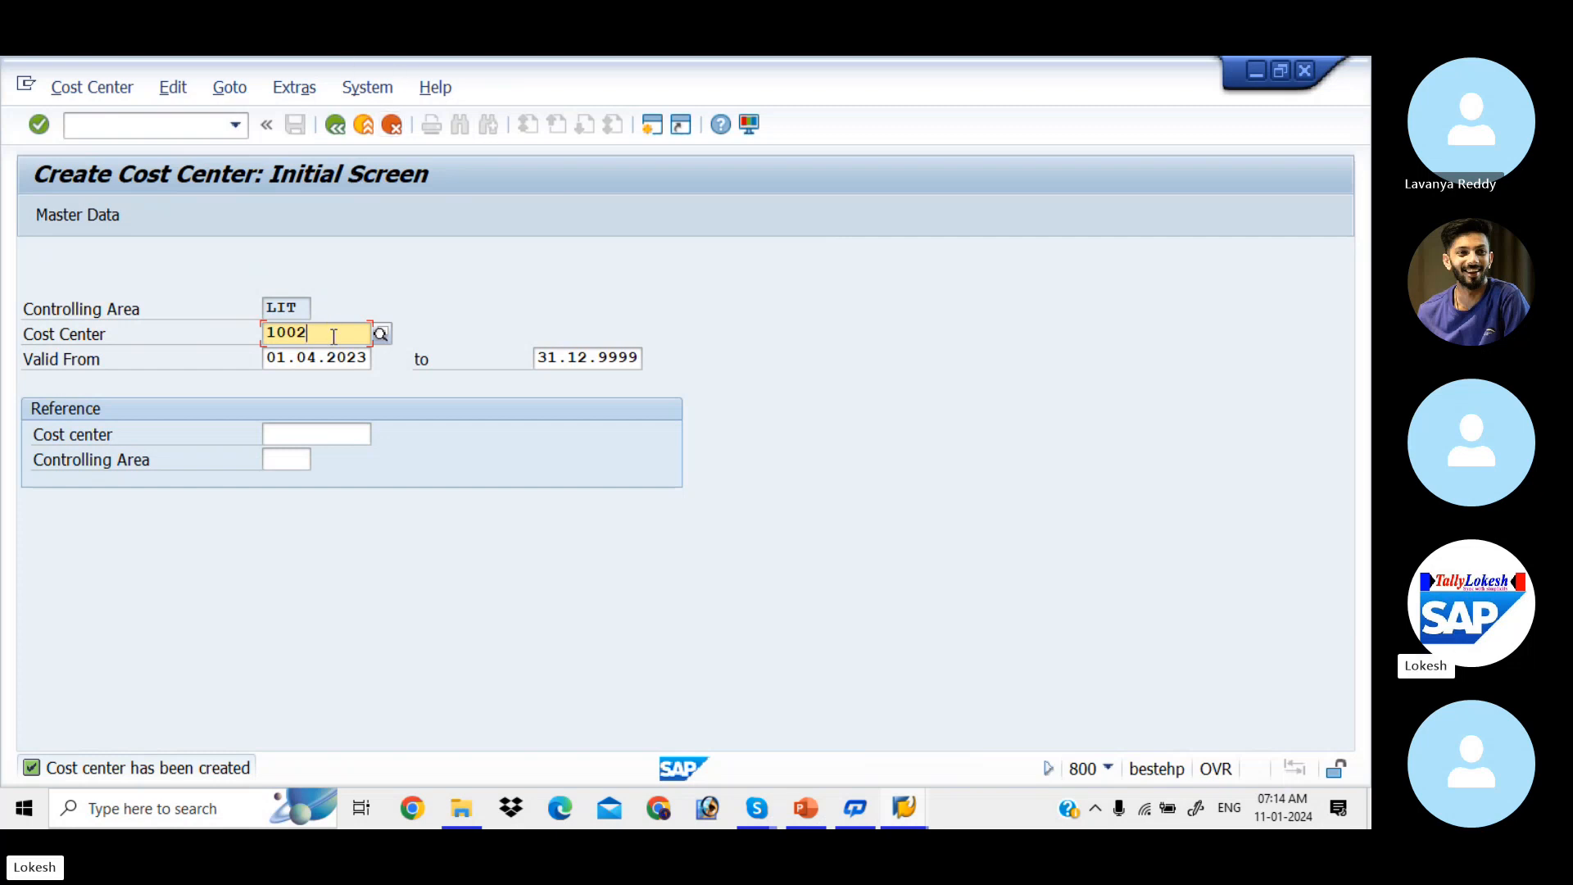
{"action": "key", "text": "alt+Tab"}
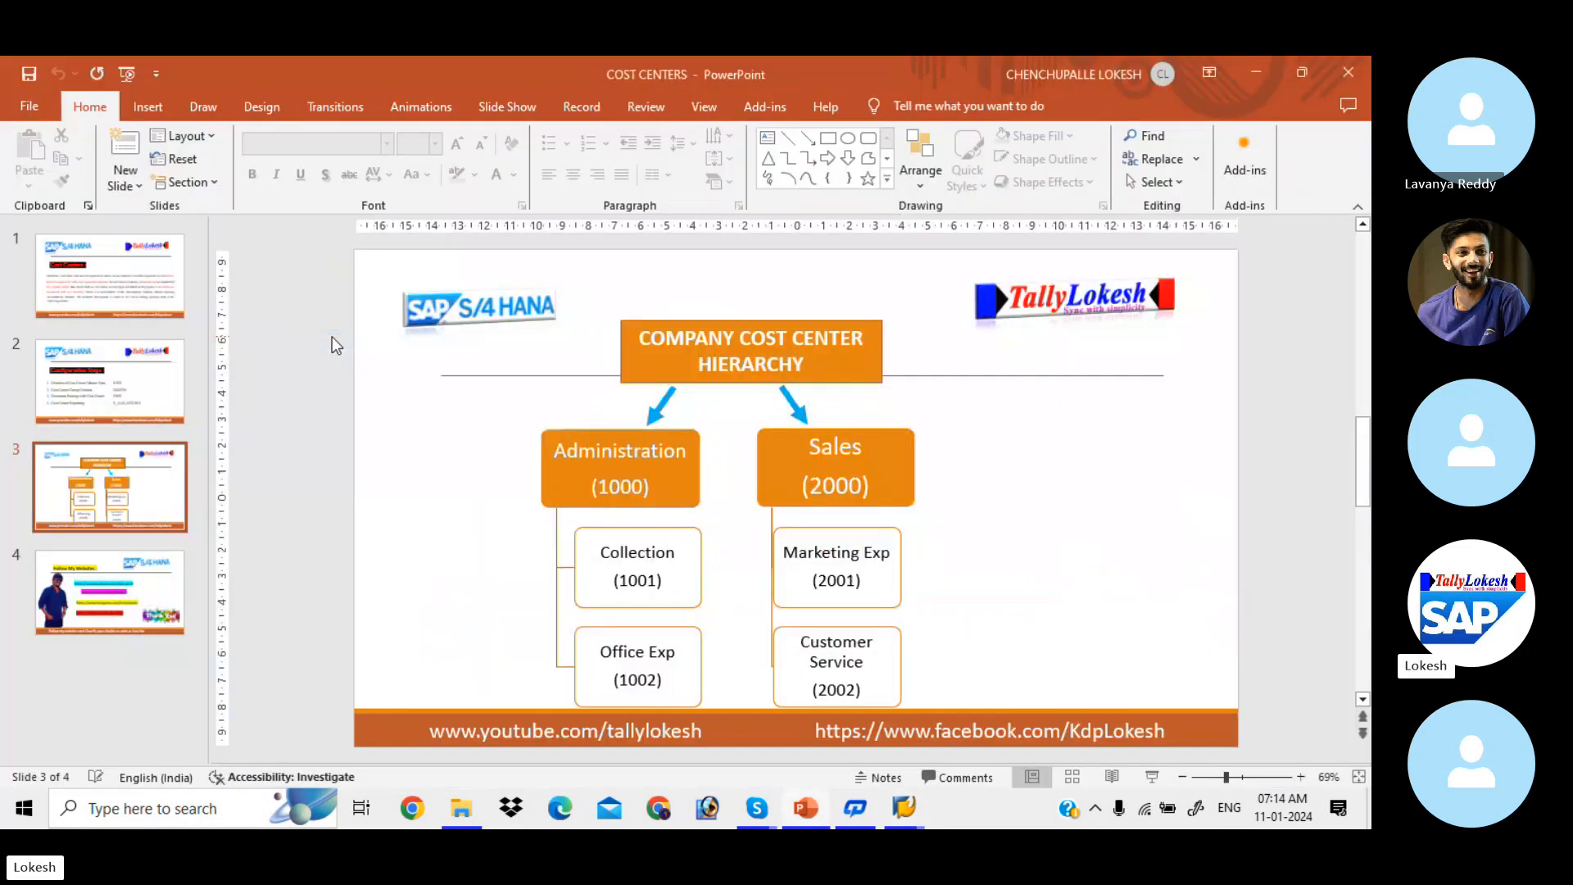
{"action": "key", "text": "alt+Tab"}
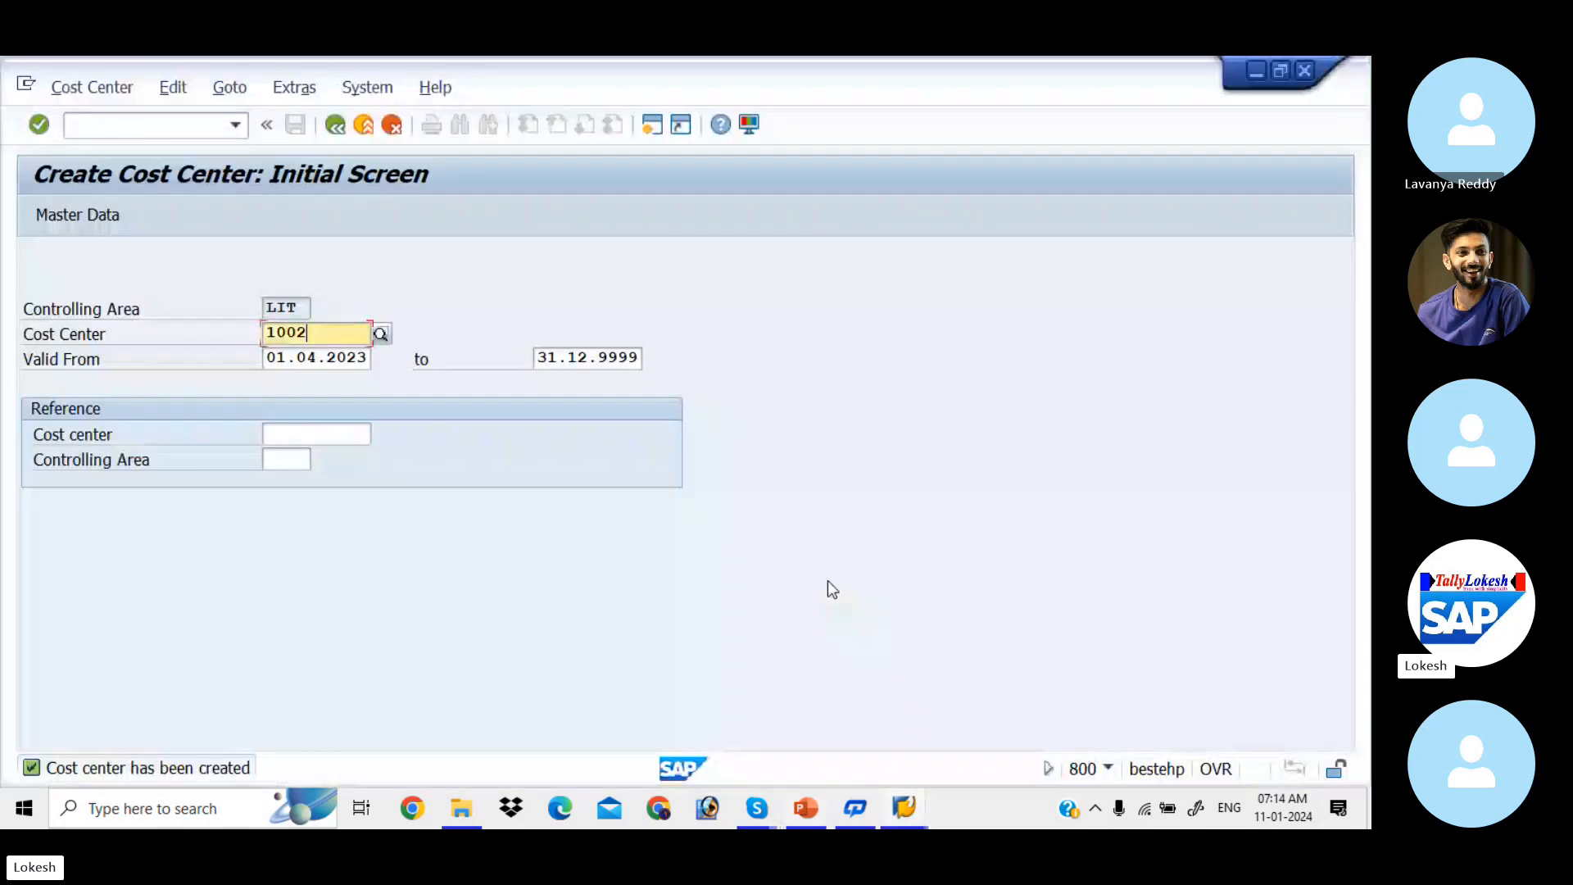
{"action": "key", "text": "BackSpace"}
{"action": "key", "text": "BackSpace"}
{"action": "key", "text": "BackSpace"}
{"action": "key", "text": "BackSpace"}
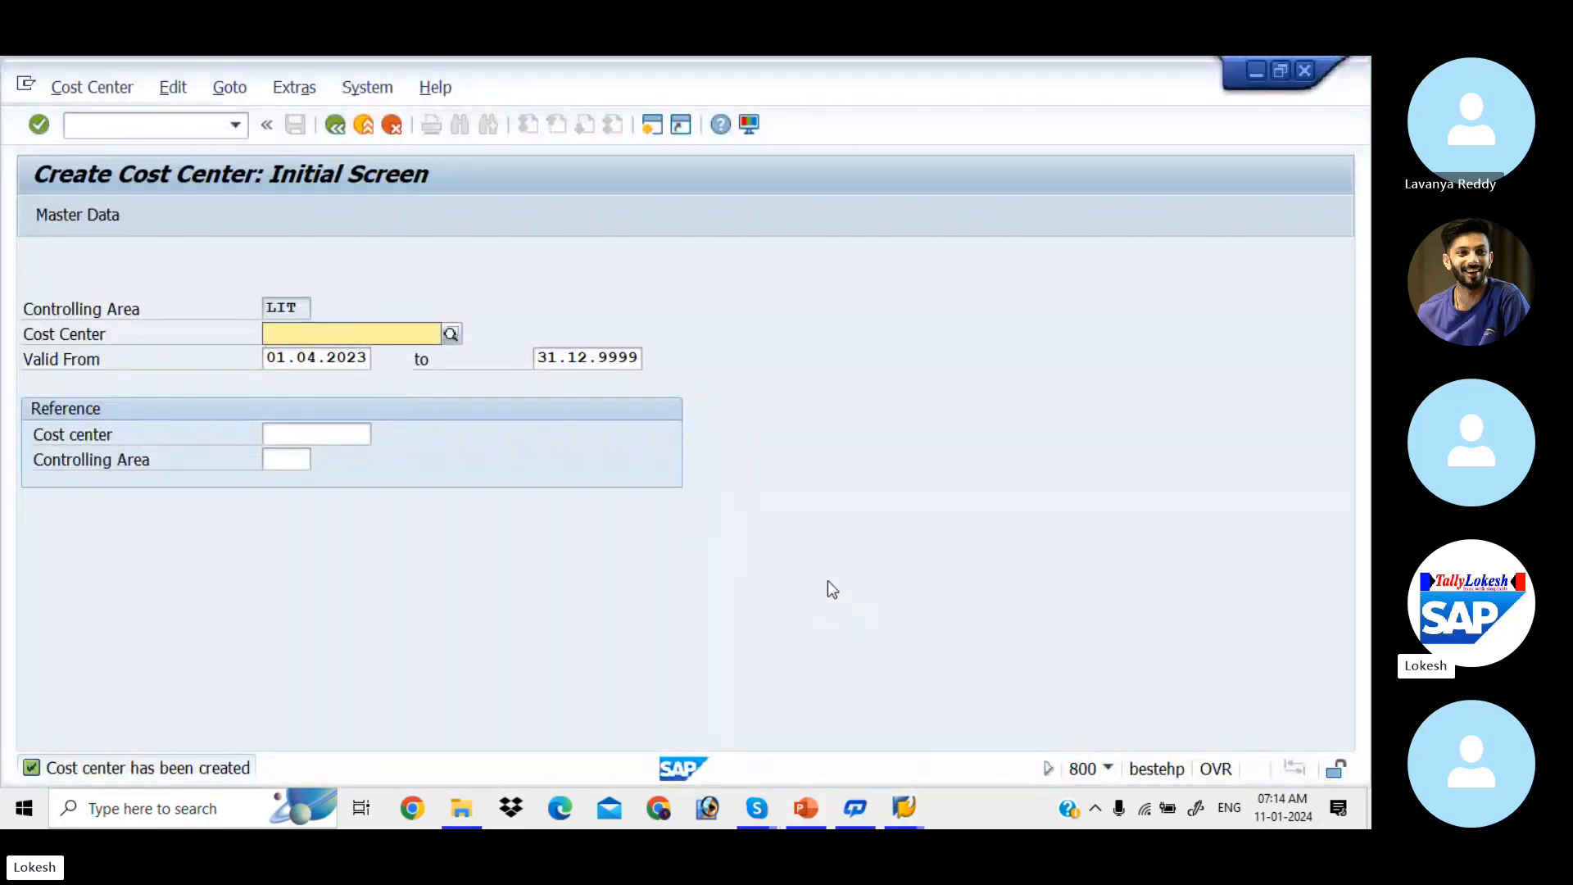
Step: Enter cost center 2001 and open its master data
{"action": "type", "text": "2001"}
{"action": "key", "text": "Tab"}
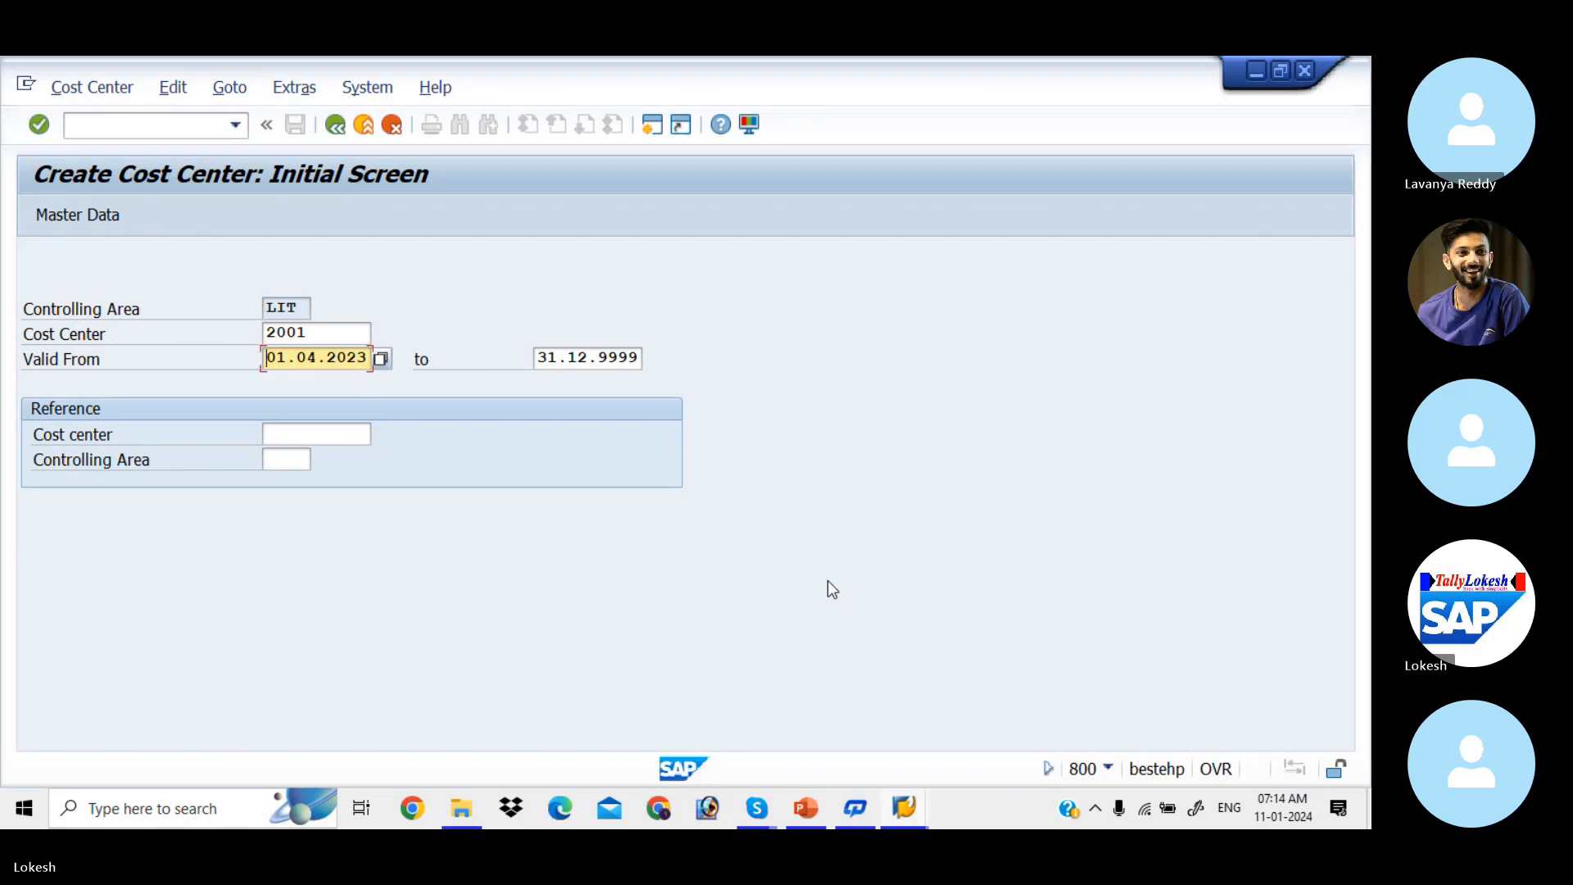
{"action": "left_click", "coordinate": [97, 206]}
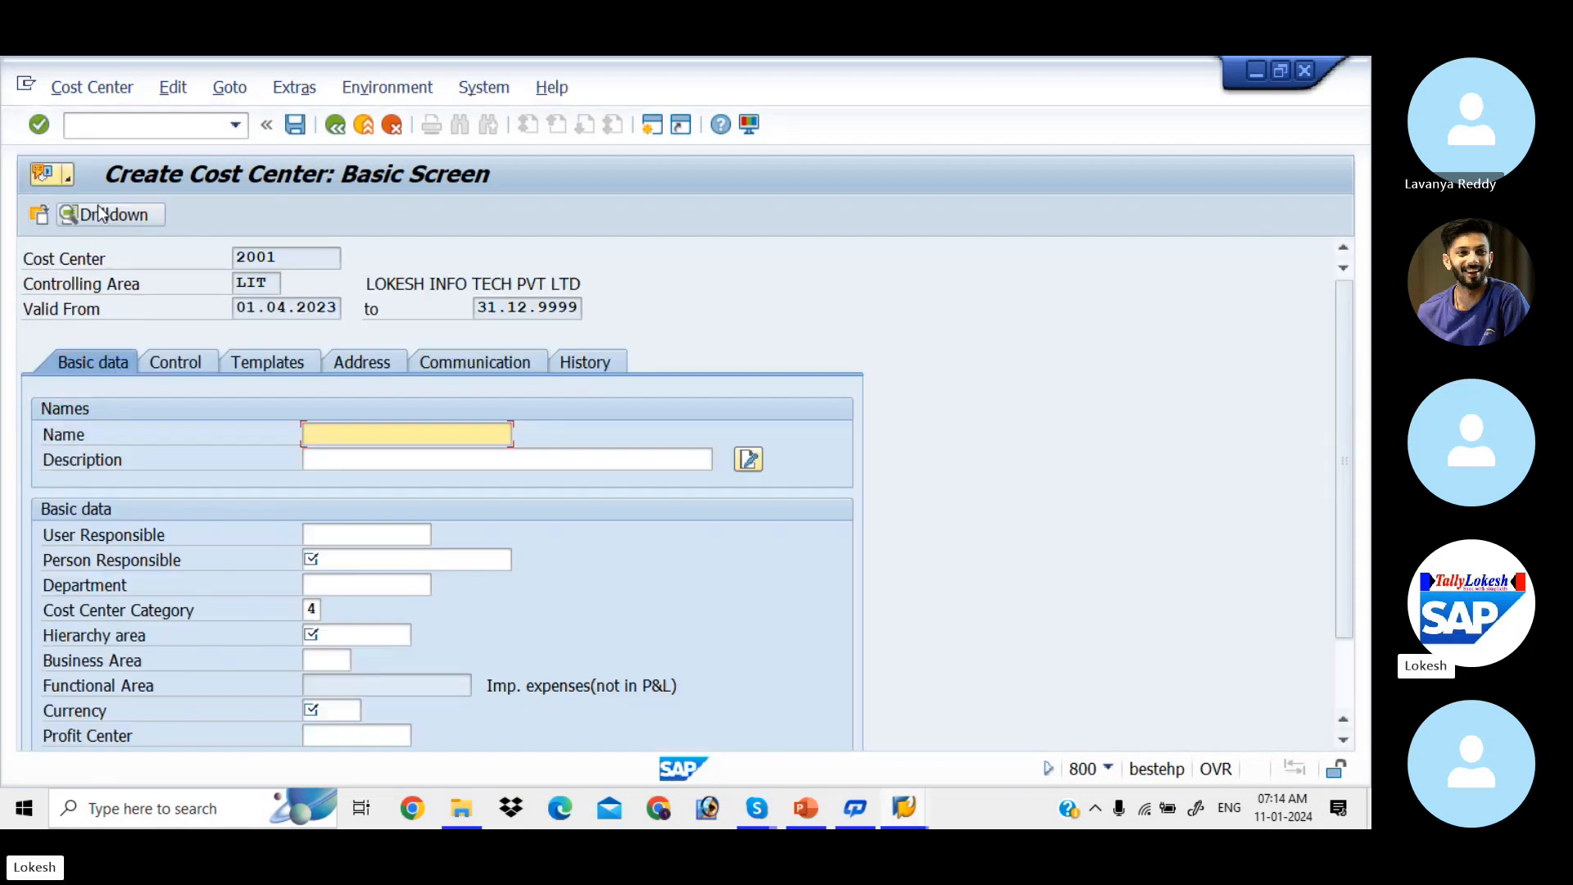
Step: Fill the name and description of cost center 2001 with Marketing Exp
{"action": "left_click", "coordinate": [336, 442]}
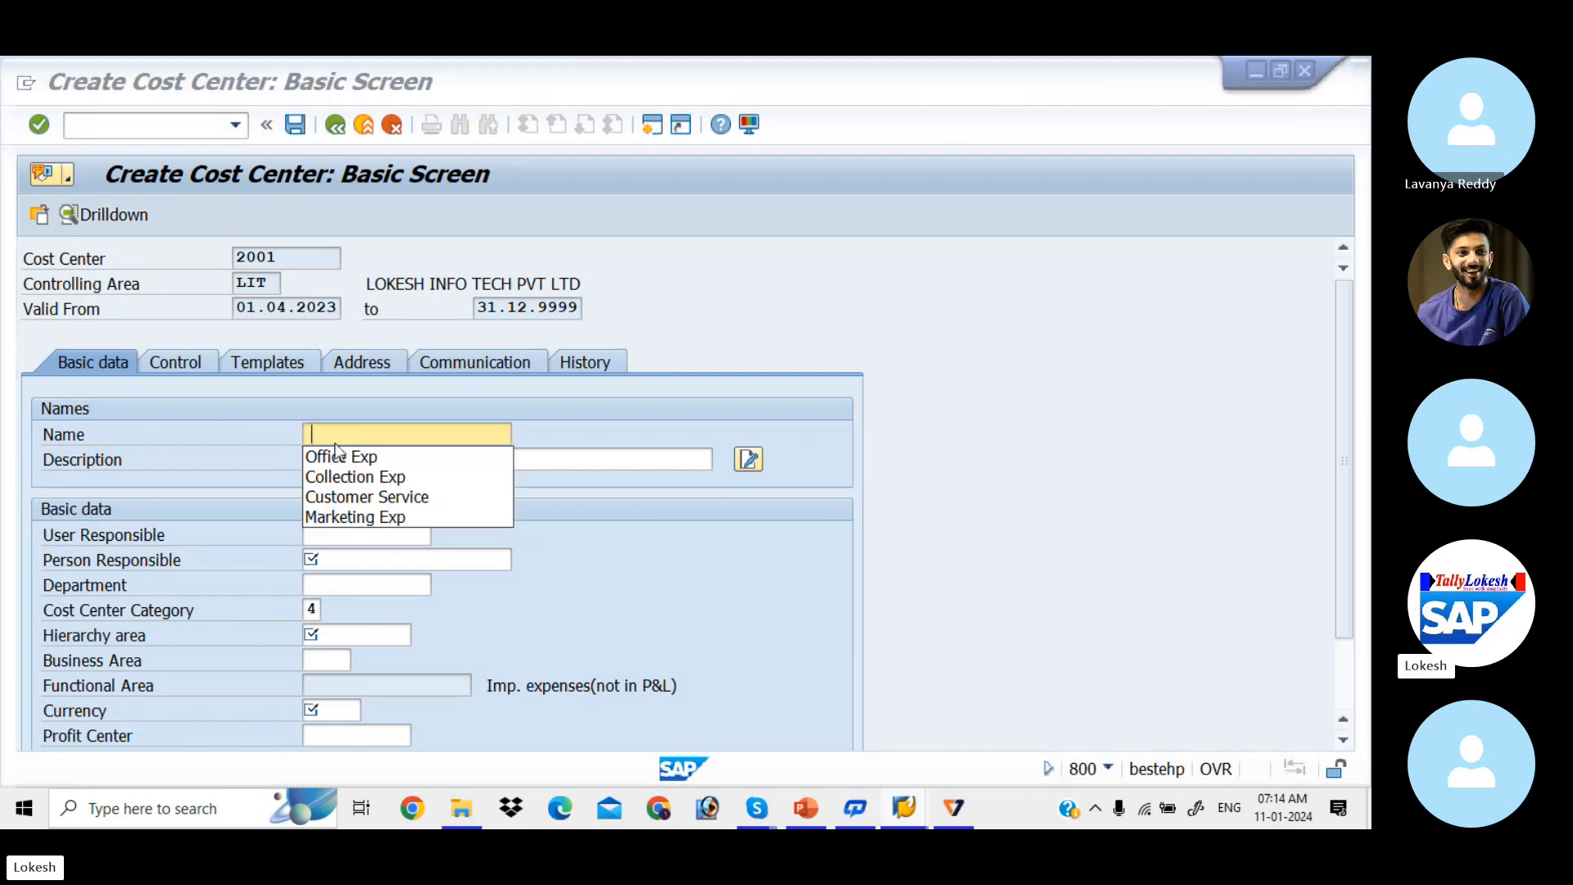
{"action": "key", "text": "alt+Tab"}
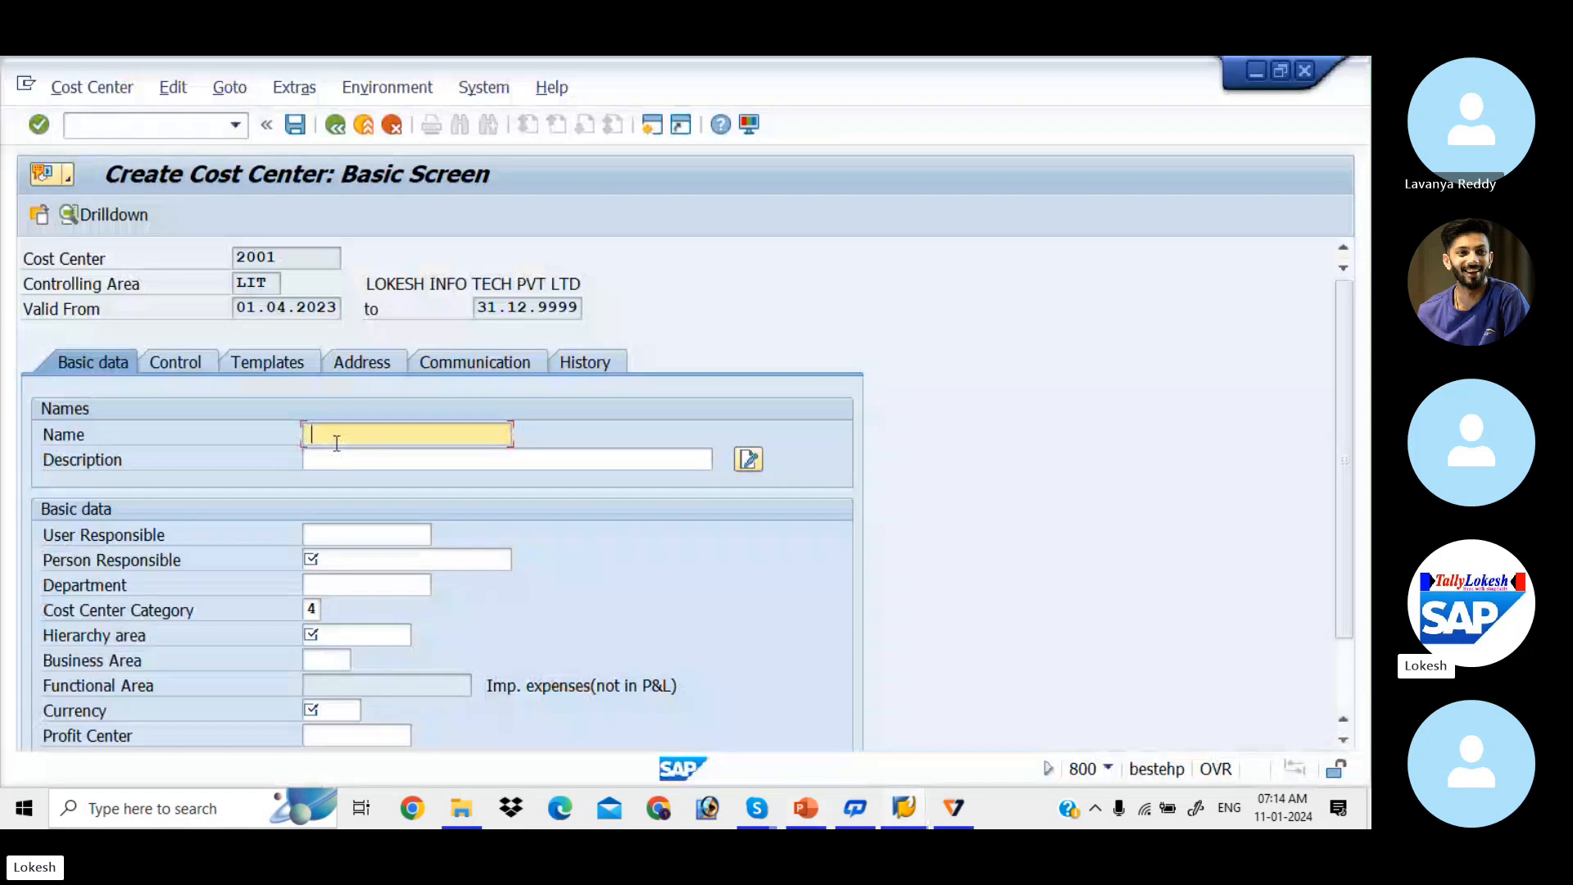
{"action": "left_click", "coordinate": [336, 443]}
{"action": "key", "text": "Down"}
{"action": "key", "text": "Down"}
{"action": "key", "text": "Down"}
{"action": "key", "text": "Down"}
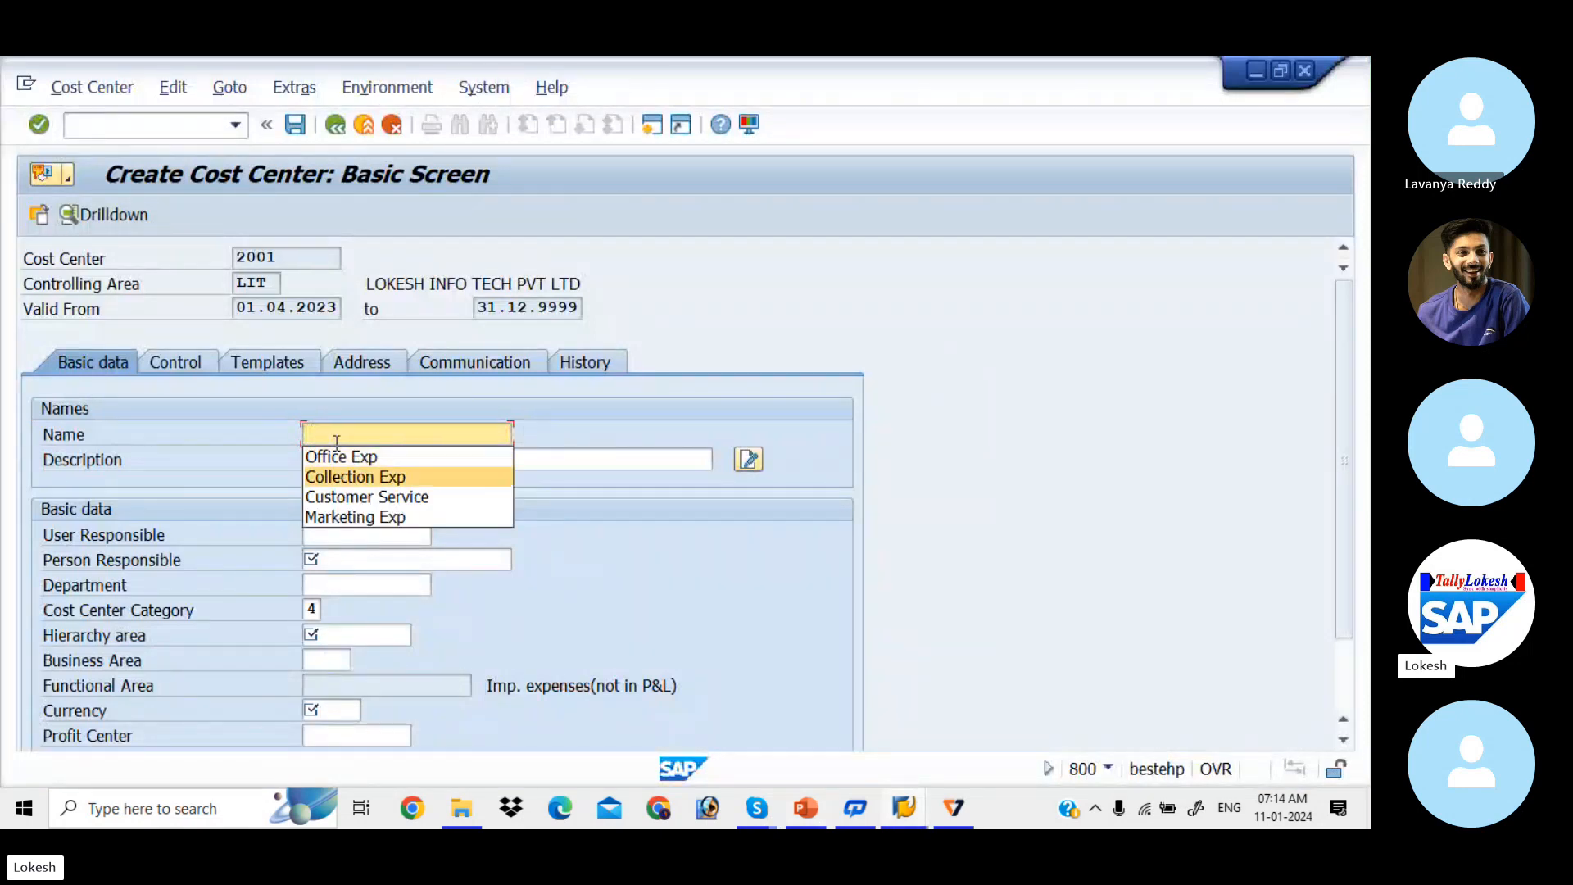
{"action": "key", "text": "Return"}
{"action": "key", "text": "Down"}
{"action": "key", "text": "Down"}
{"action": "key", "text": "Down"}
{"action": "key", "text": "Down"}
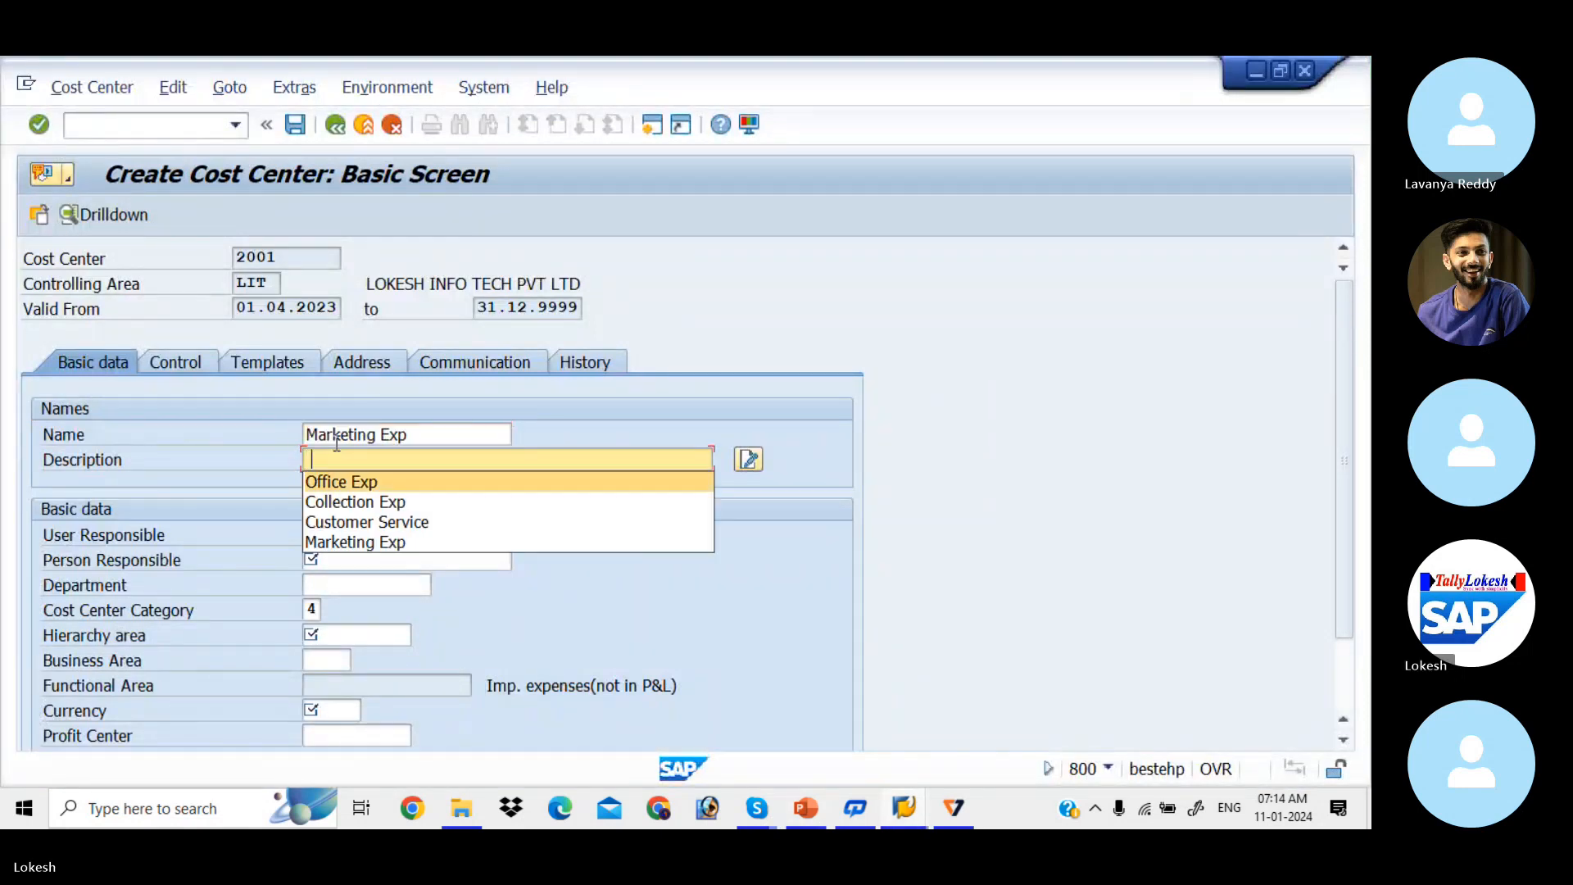
{"action": "key", "text": "Return"}
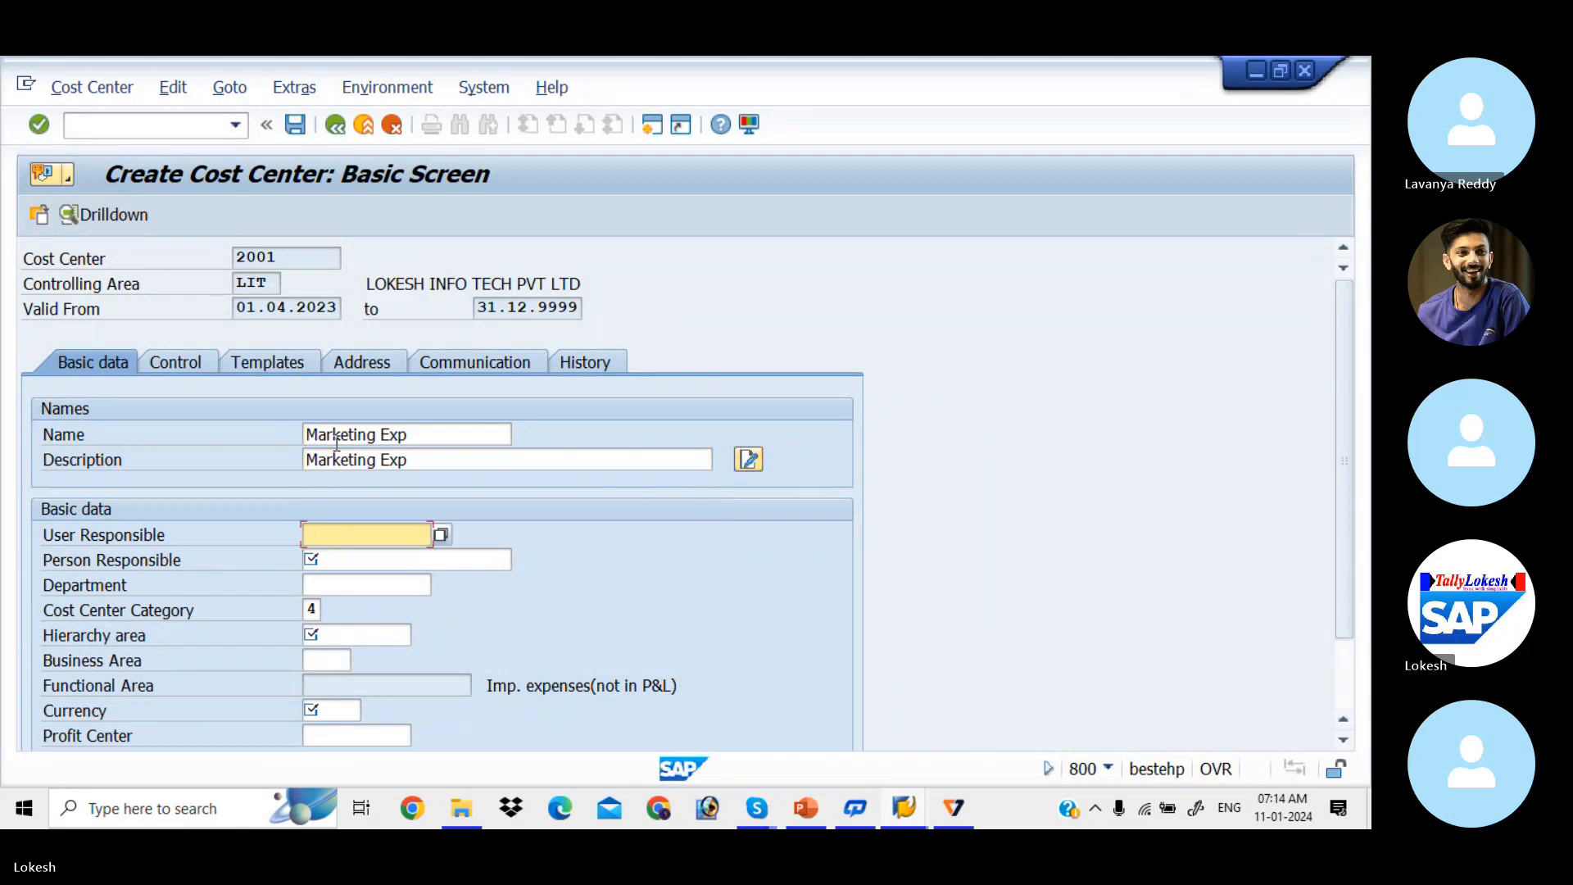
Step: Choose the second previously used person responsible and set the department to Sales
{"action": "key", "text": "Tab"}
{"action": "key", "text": "Down"}
{"action": "key", "text": "Down"}
{"action": "key", "text": "Down"}
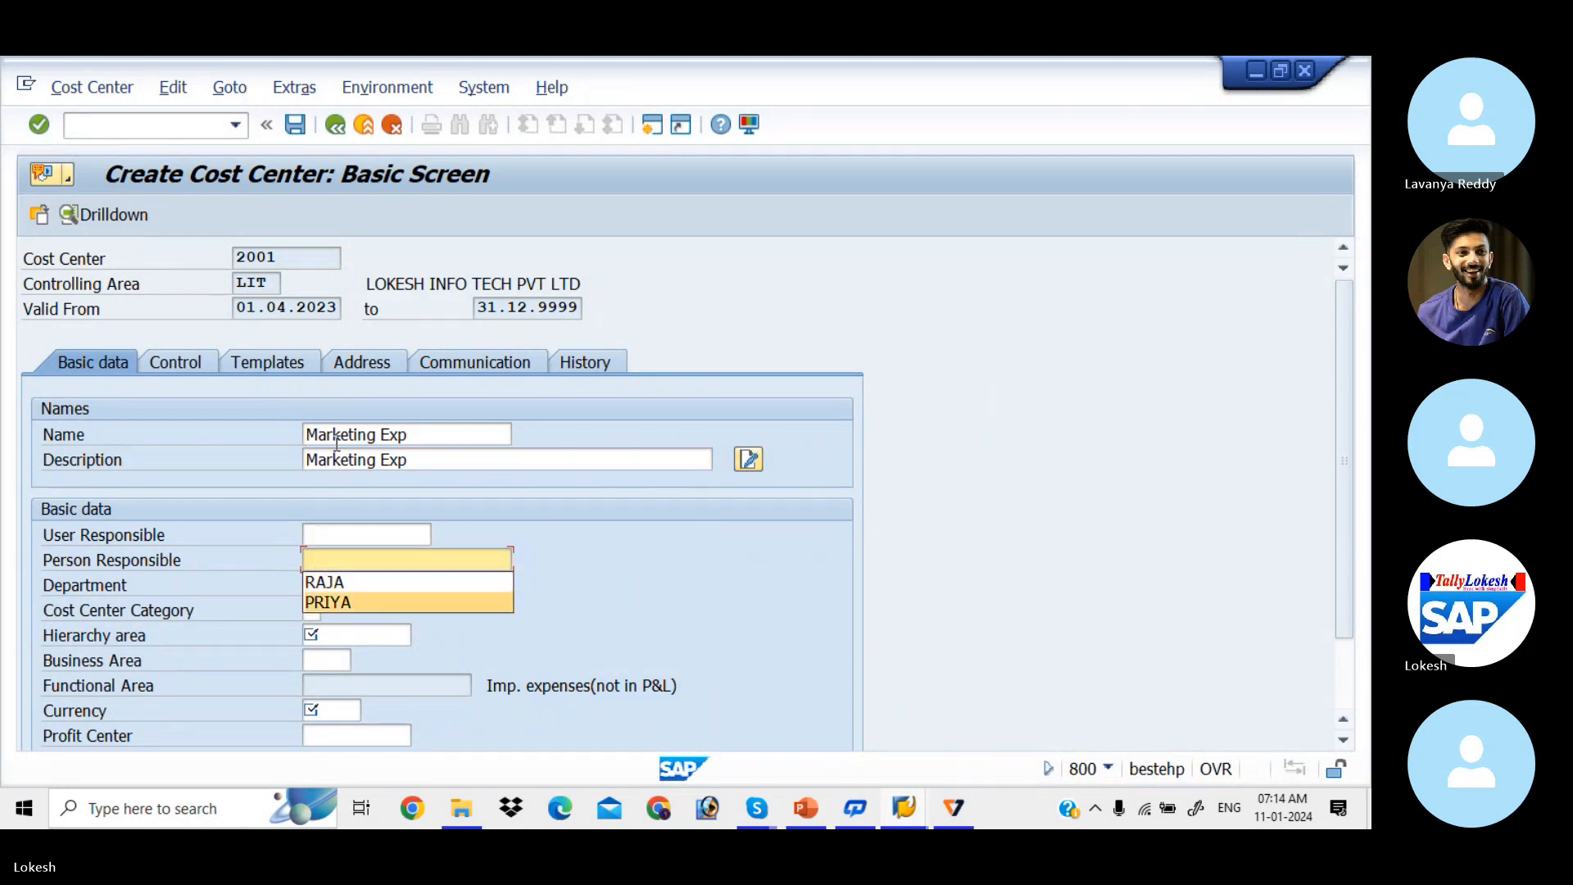
{"action": "key", "text": "Return"}
{"action": "key", "text": "Down"}
{"action": "key", "text": "Down"}
{"action": "key", "text": "Down"}
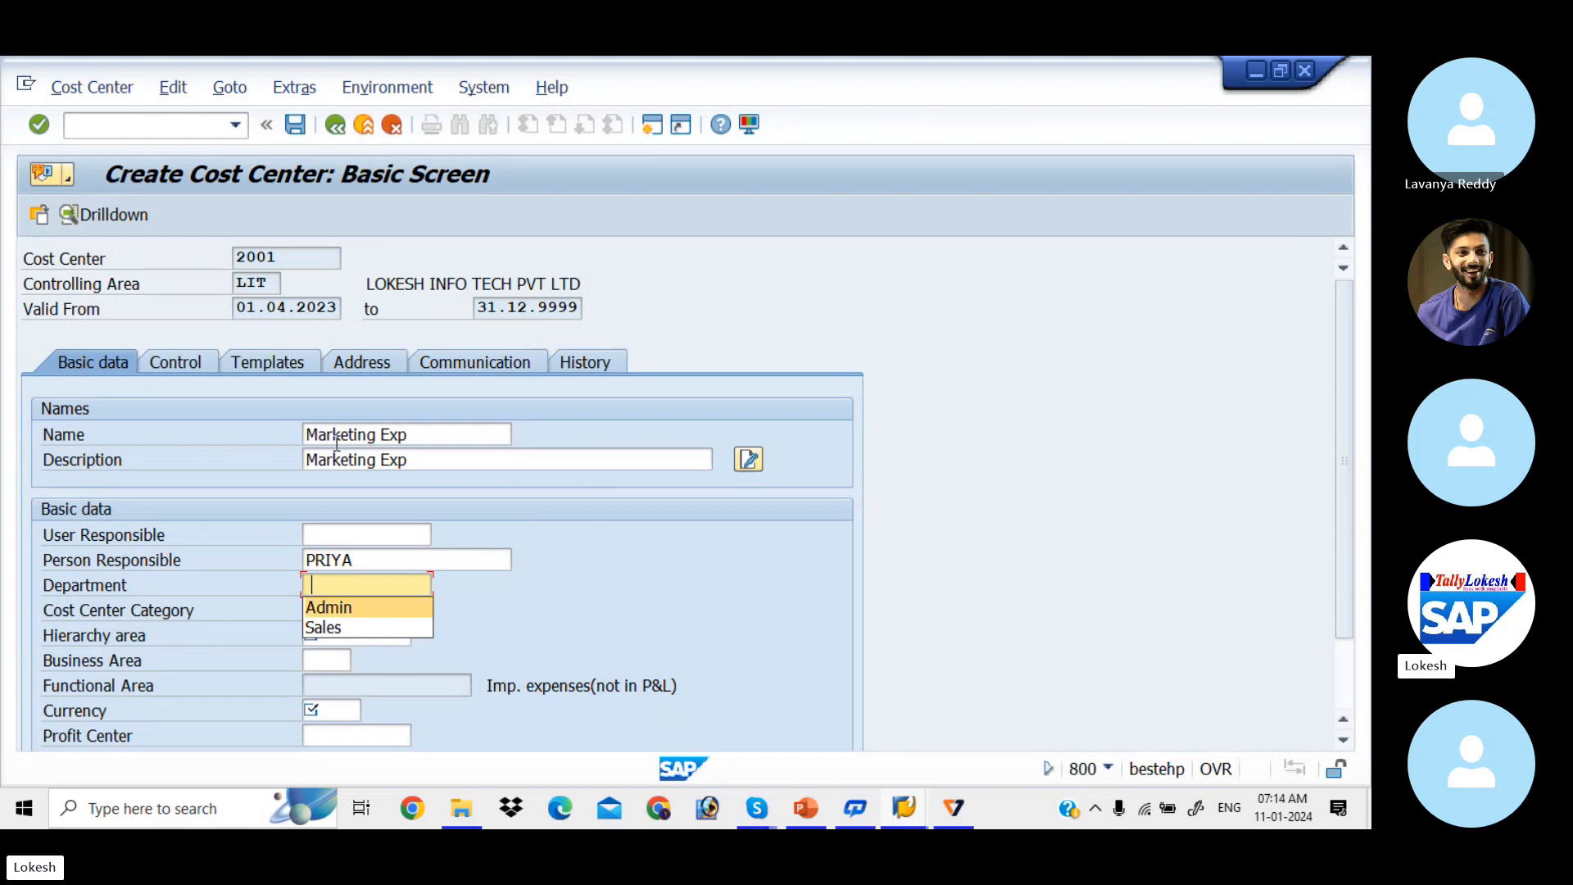
{"action": "key", "text": "Return"}
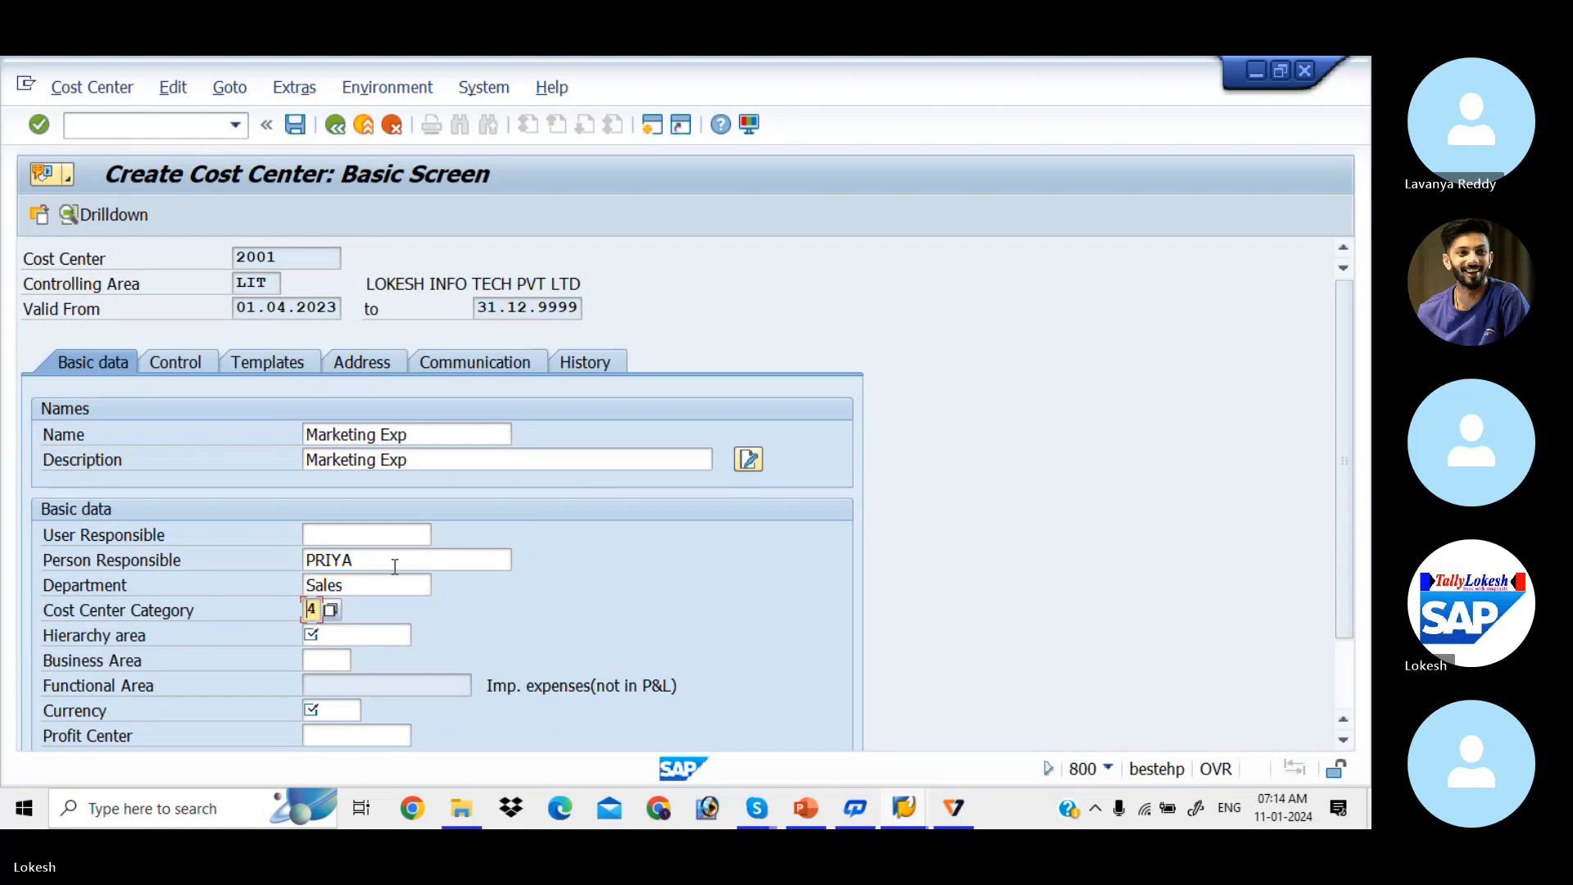
Step: Set category 3 Sales, hierarchy area LIT_CCSH and currency INR, then save cost center 2001
{"action": "left_click", "coordinate": [330, 611]}
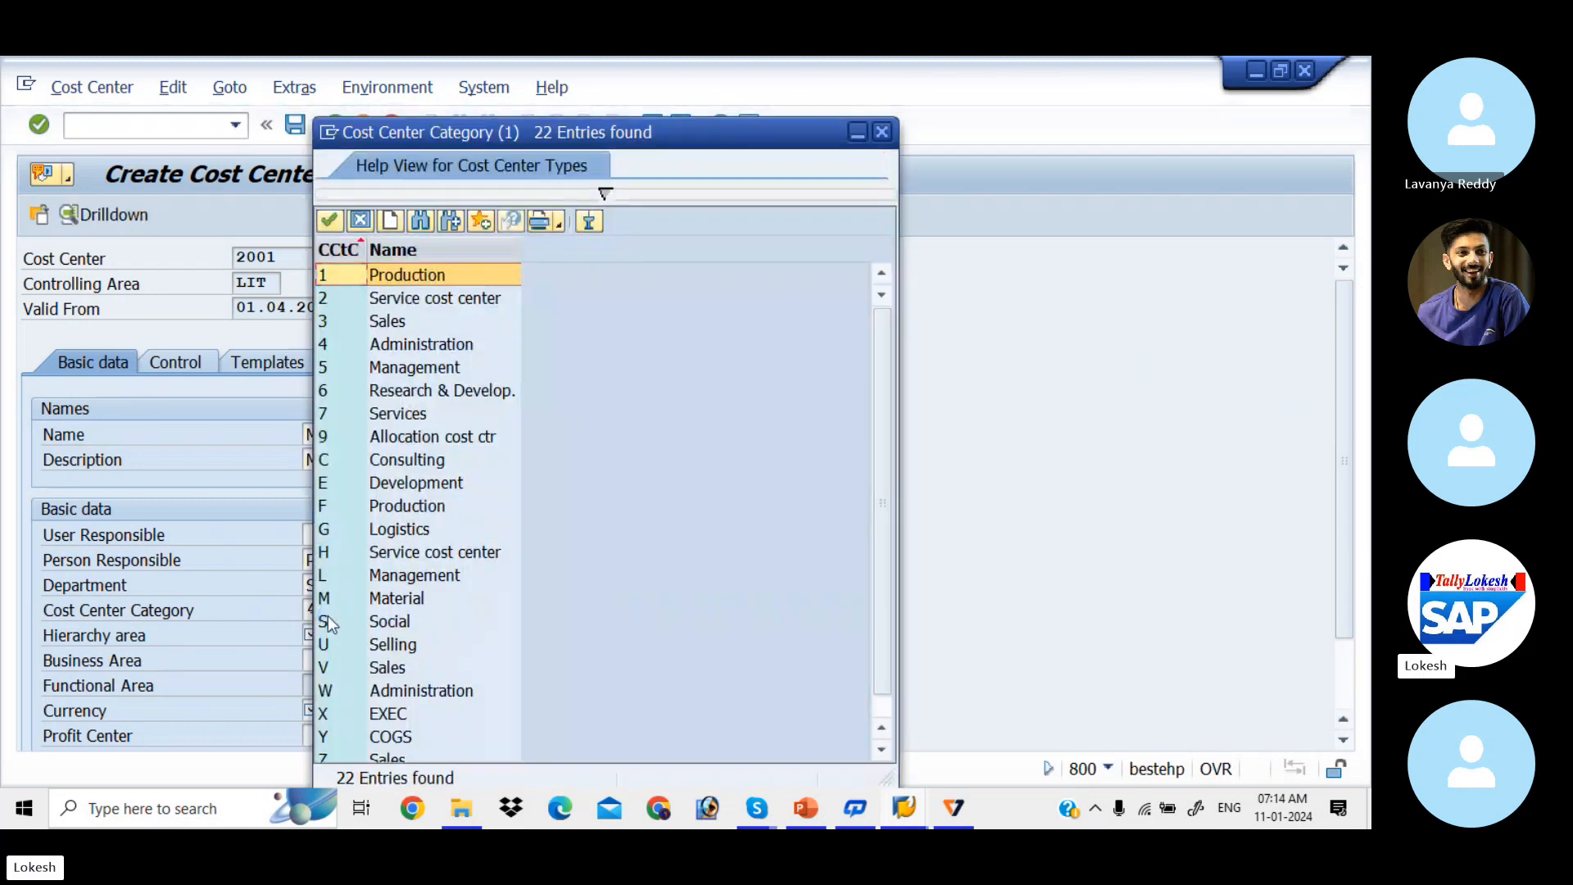
{"action": "key", "text": "Down"}
{"action": "key", "text": "Down"}
{"action": "key", "text": "Return"}
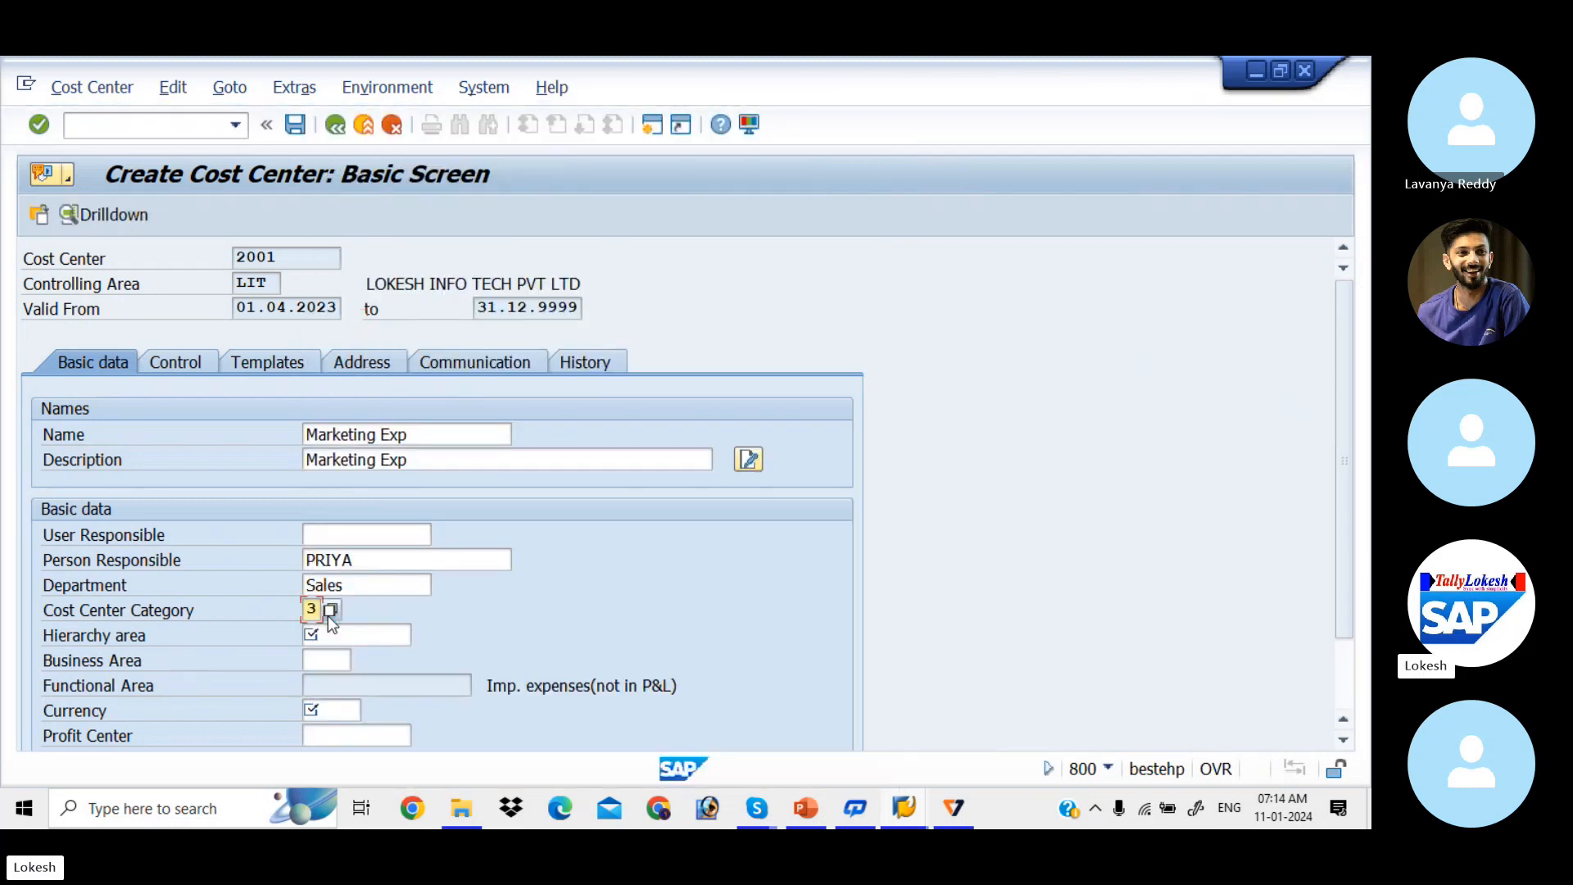
{"action": "key", "text": "Tab"}
{"action": "key", "text": "F4"}
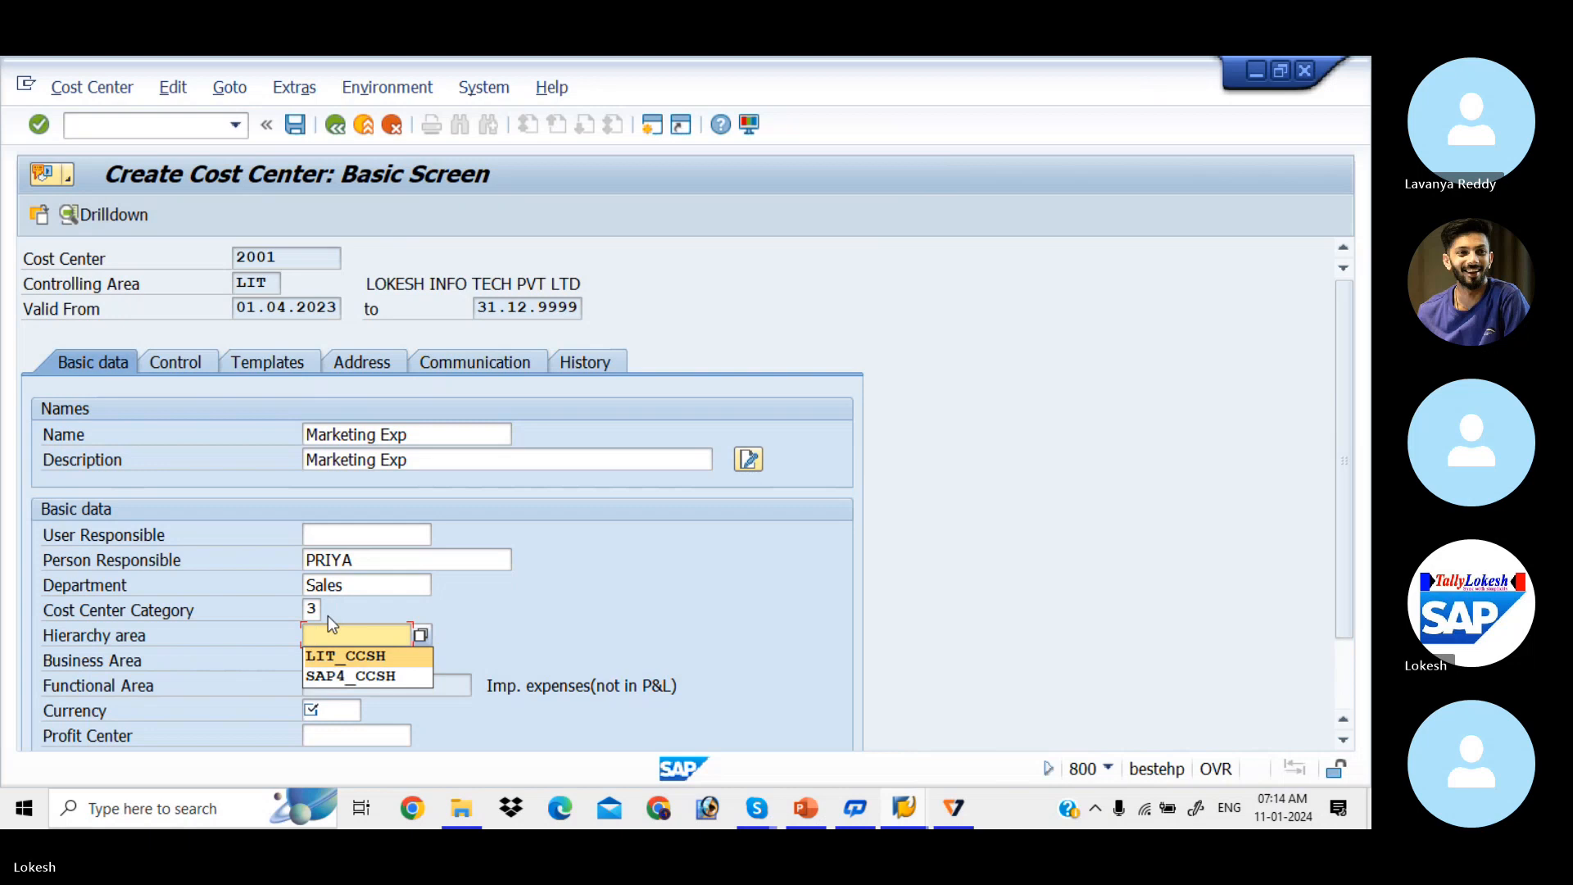
{"action": "key", "text": "Return"}
{"action": "key", "text": "Tab"}
{"action": "key", "text": "Tab"}
{"action": "key", "text": "F4"}
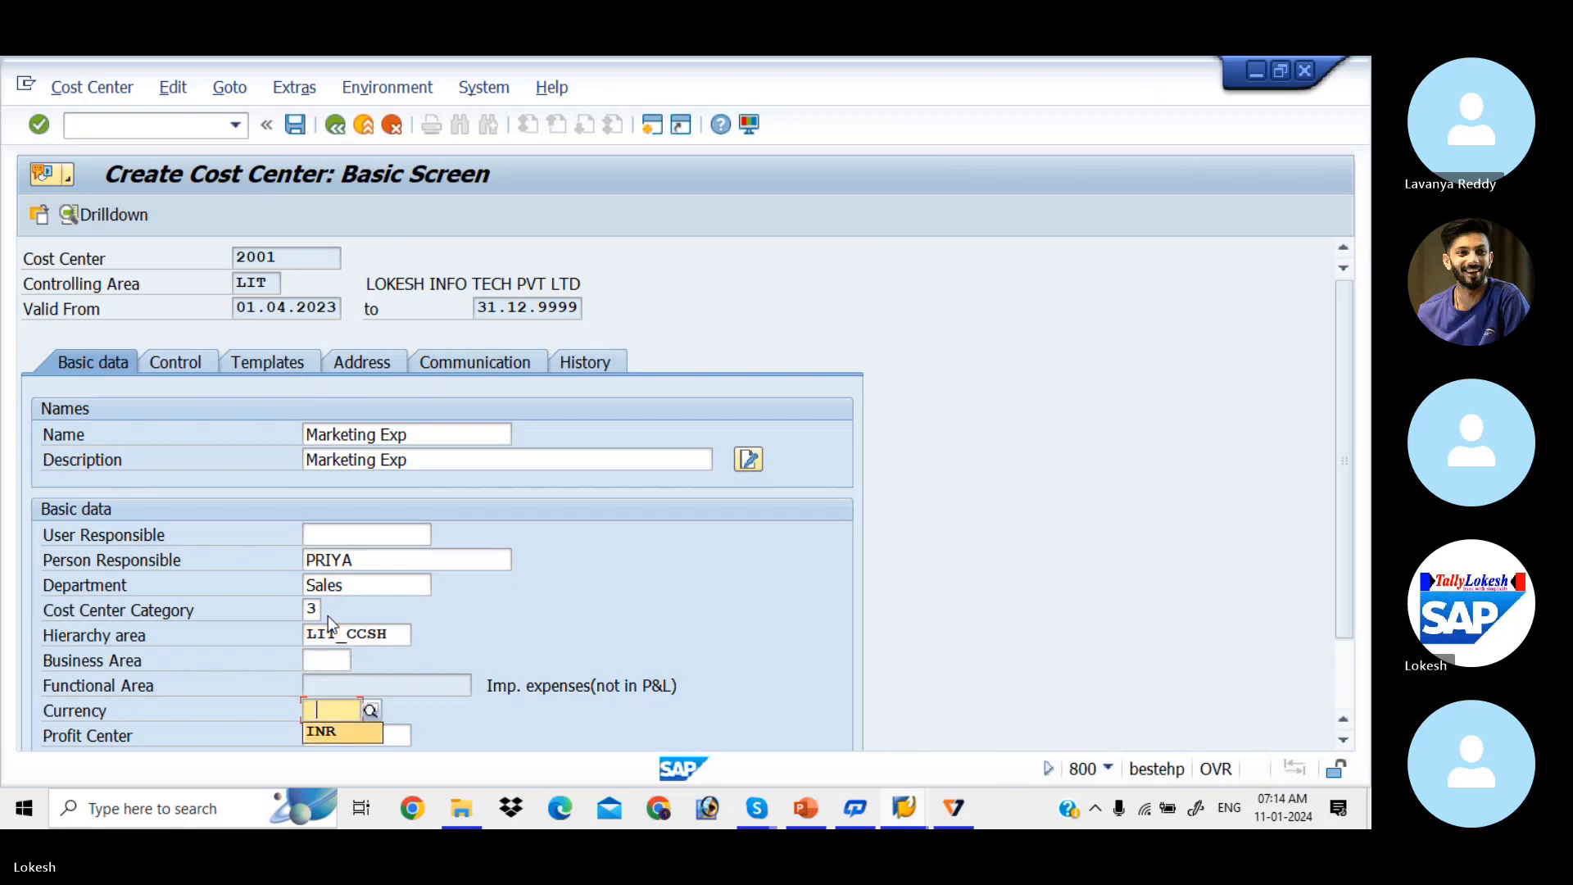
{"action": "key", "text": "Return"}
{"action": "key", "text": "Return"}
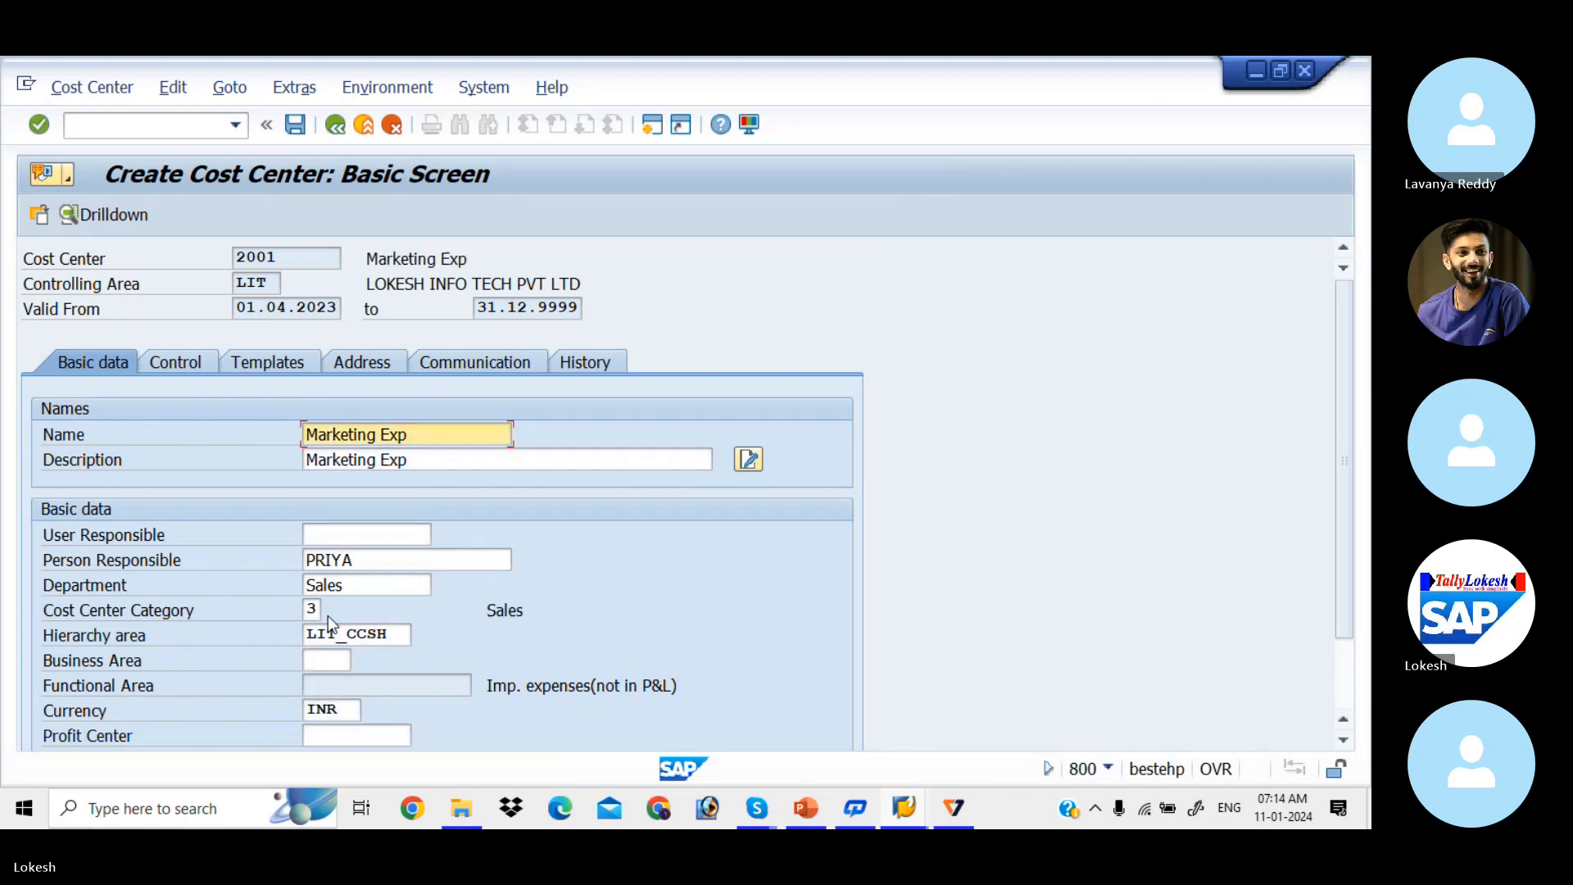
{"action": "left_click", "coordinate": [293, 129]}
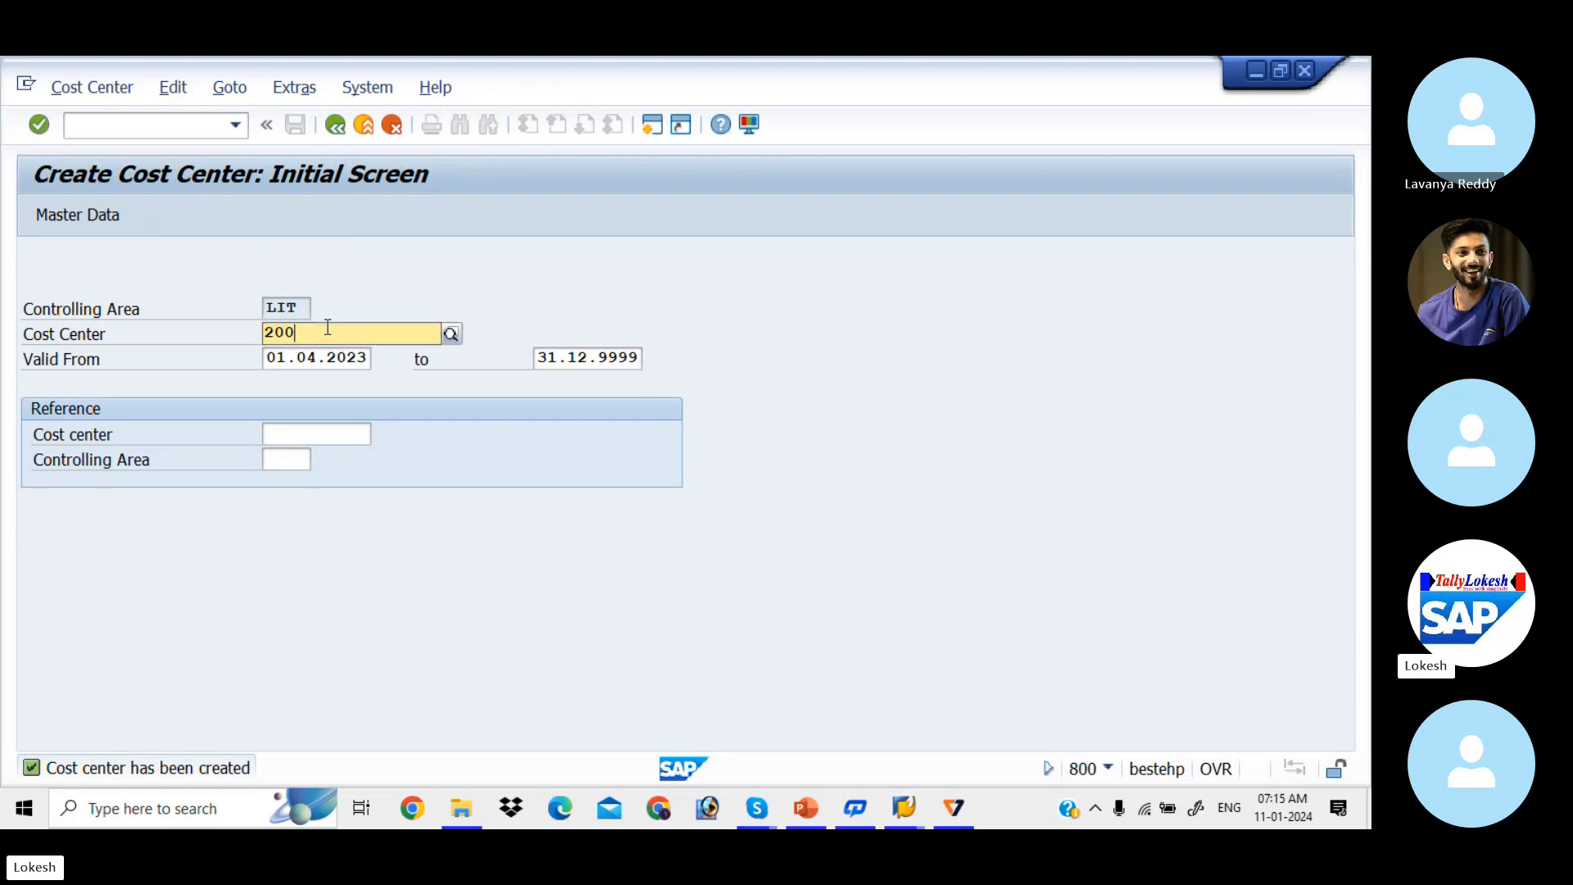
Step: Change the cost center number to 2002 and open its master data
{"action": "key", "text": "BackSpace"}
{"action": "type", "text": "2"}
{"action": "key", "text": "Tab"}
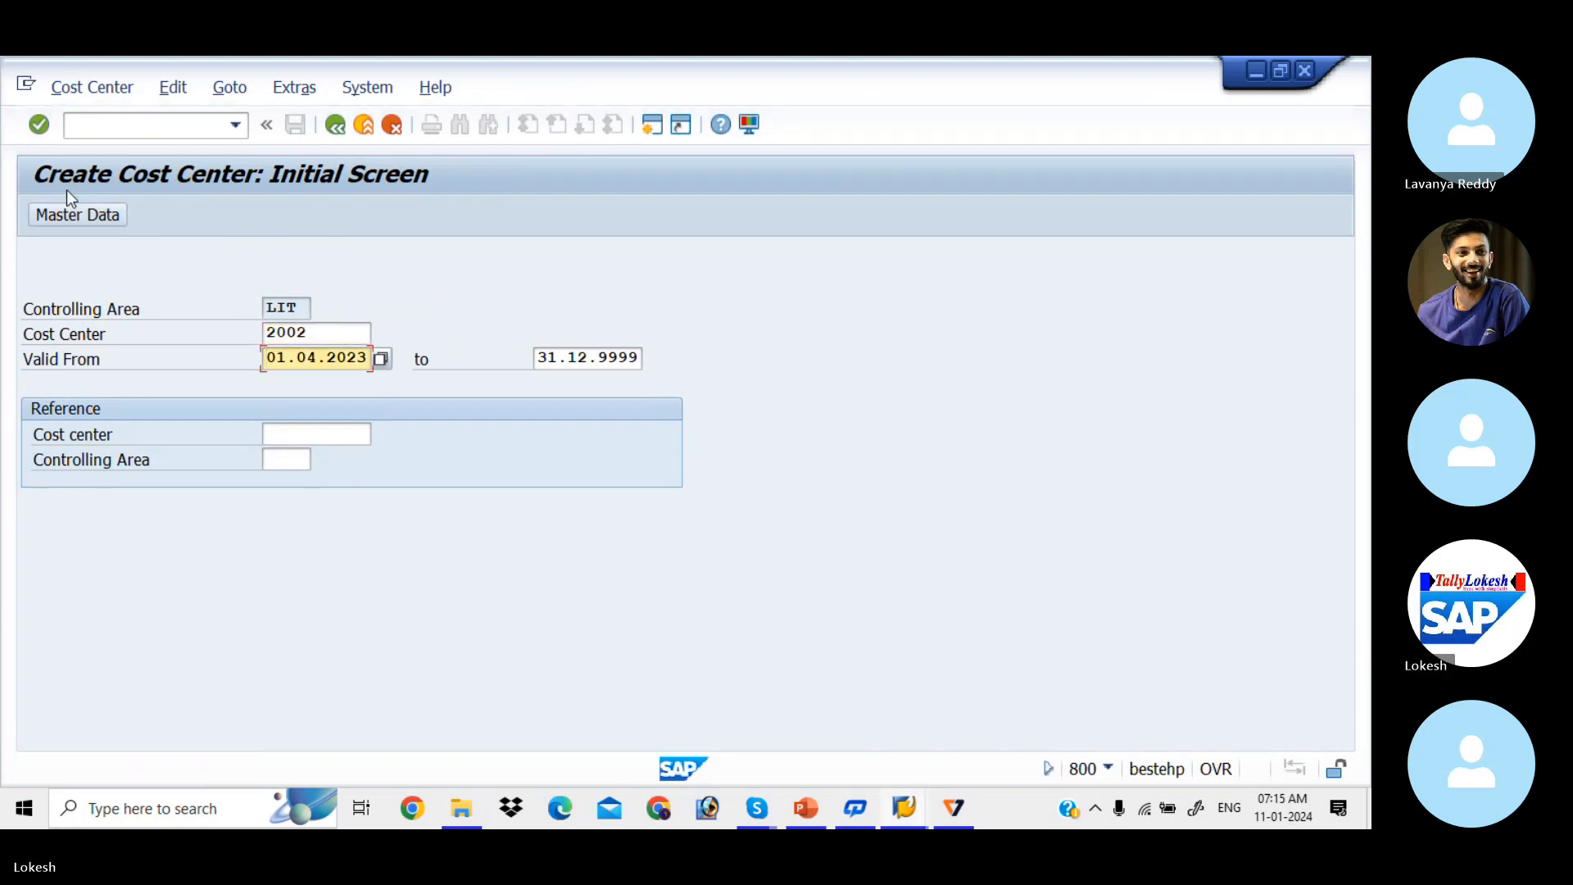
{"action": "left_click", "coordinate": [76, 214]}
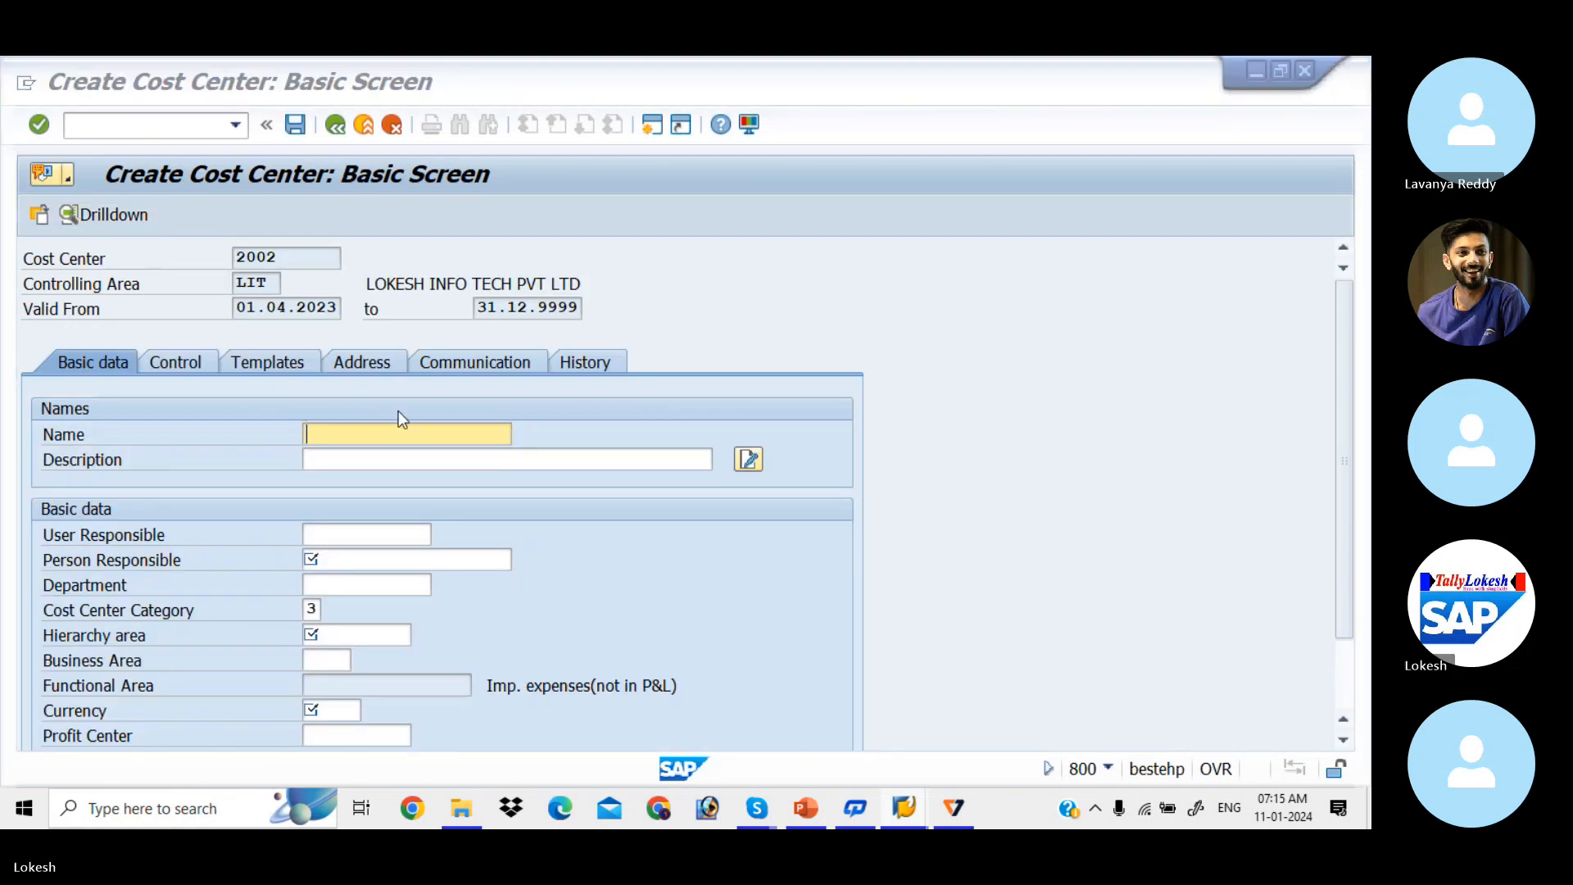
Step: Fill name and description with 'Customer Service' and pick the person responsible
{"action": "key", "text": "alt+Tab"}
{"action": "key", "text": "alt+Tab"}
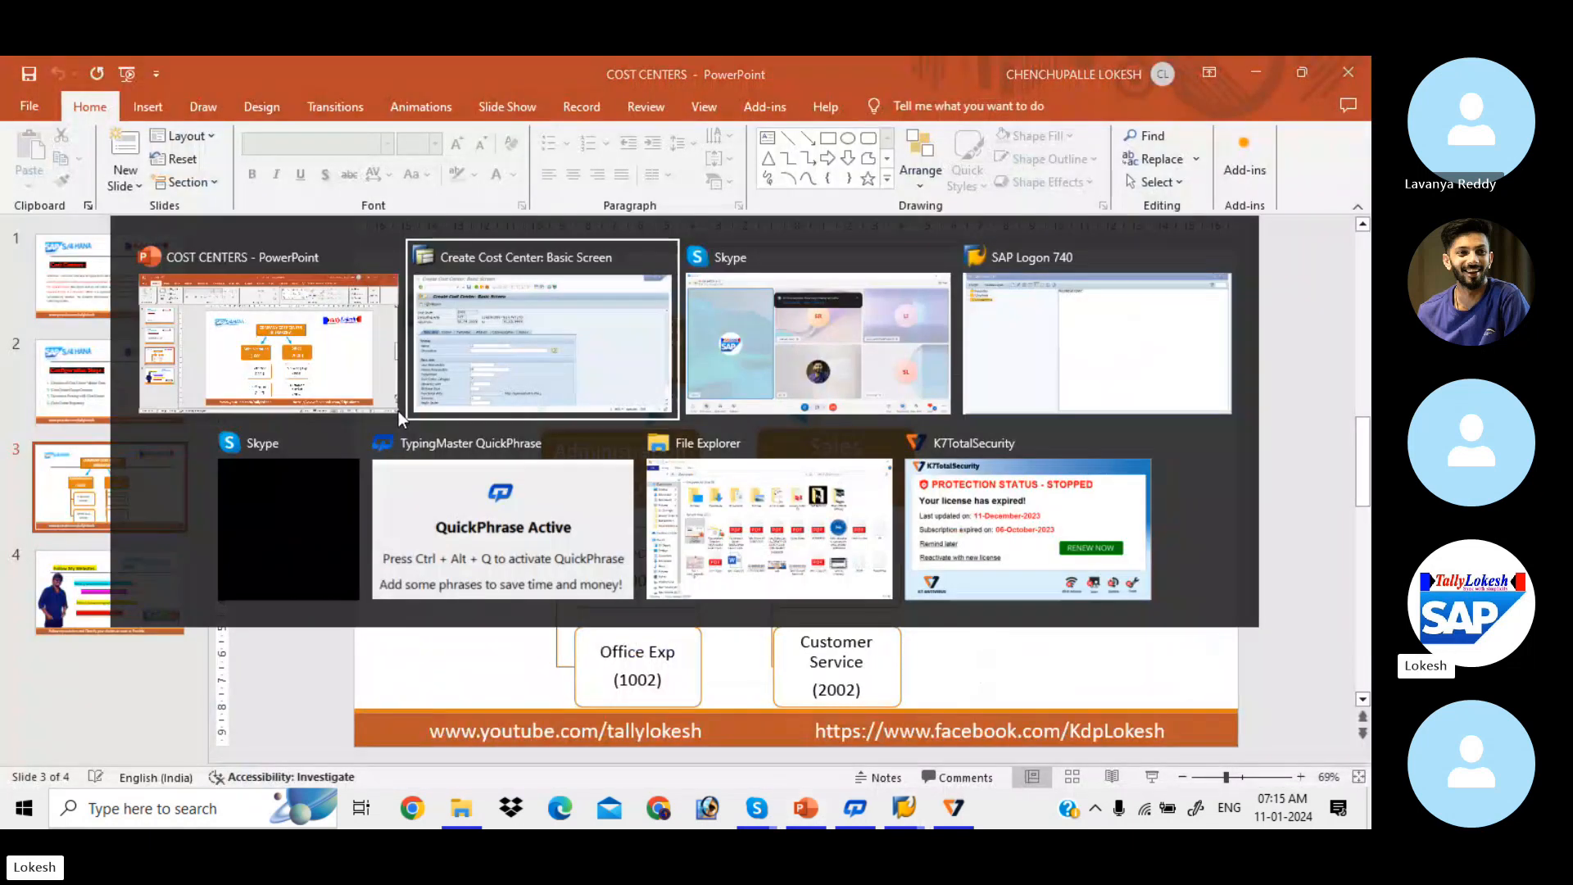
{"action": "key", "text": "Down"}
{"action": "key", "text": "Down"}
{"action": "key", "text": "Down"}
{"action": "key", "text": "Down"}
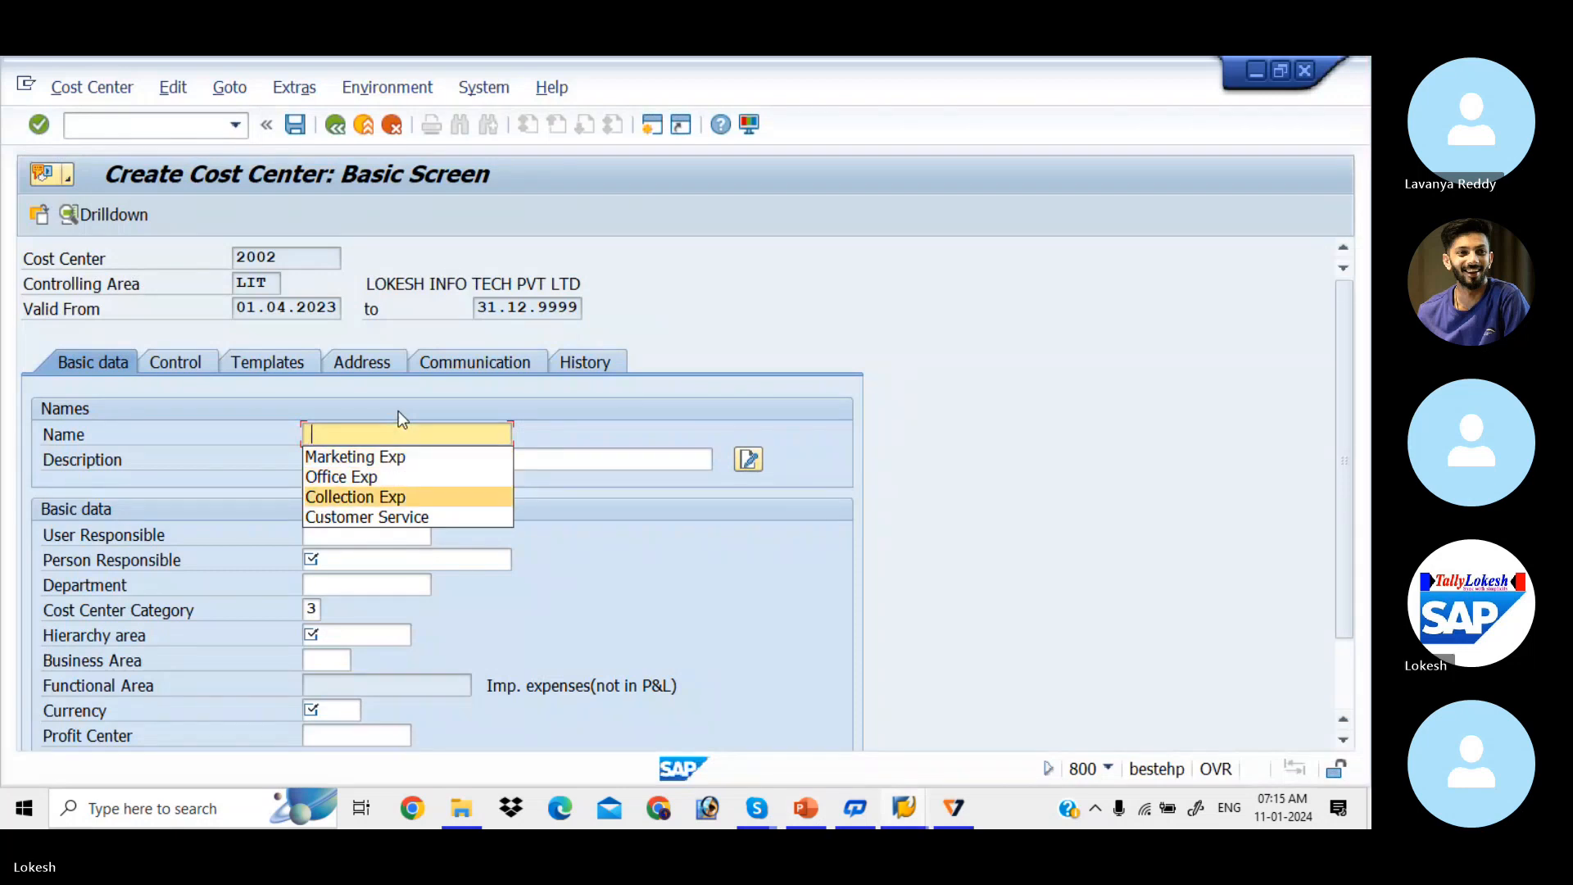
{"action": "key", "text": "Return"}
{"action": "key", "text": "Down"}
{"action": "key", "text": "Down"}
{"action": "key", "text": "Down"}
{"action": "key", "text": "Down"}
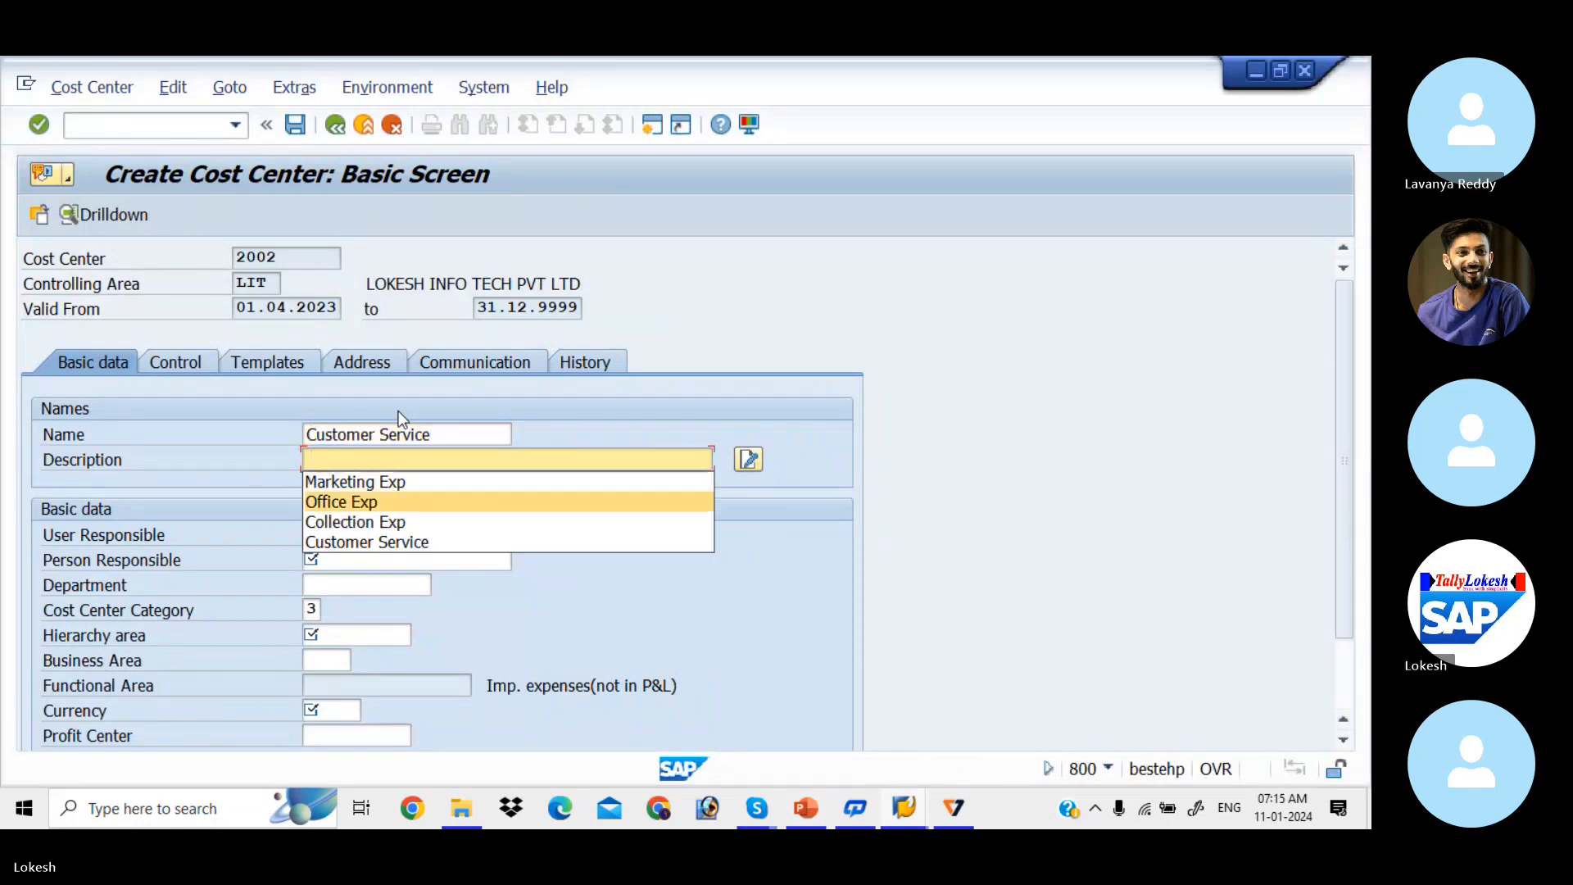
{"action": "key", "text": "Return"}
{"action": "key", "text": "Tab"}
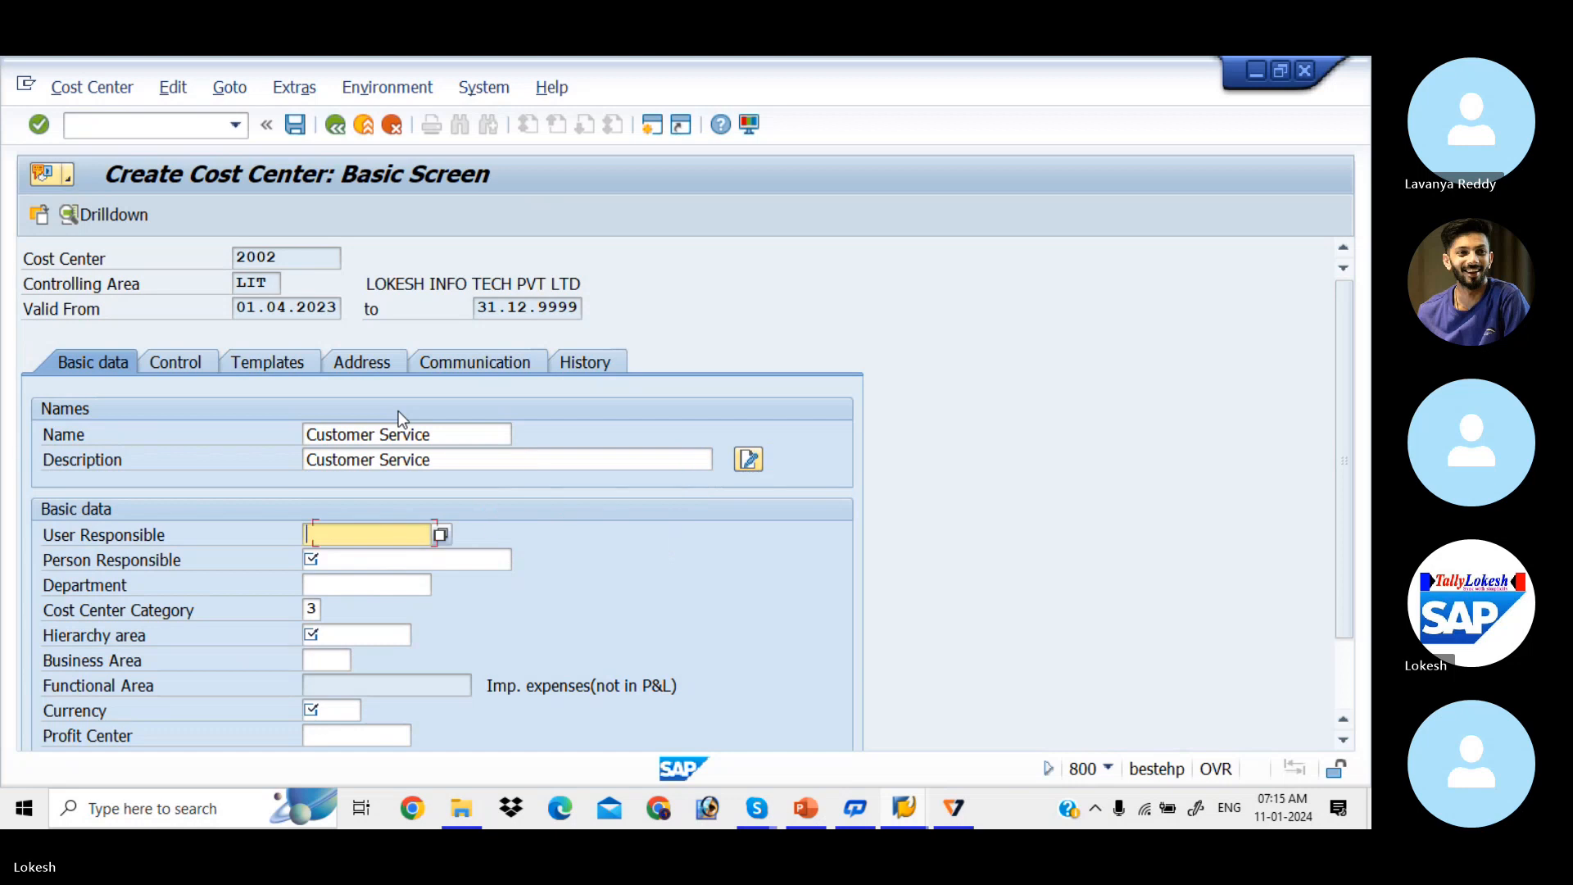
{"action": "key", "text": "Tab"}
{"action": "key", "text": "Down"}
Step: Set department Sales, category 3, hierarchy area LIT_CCSH, currency INR, and save cost center 2002
{"action": "key", "text": "Down"}
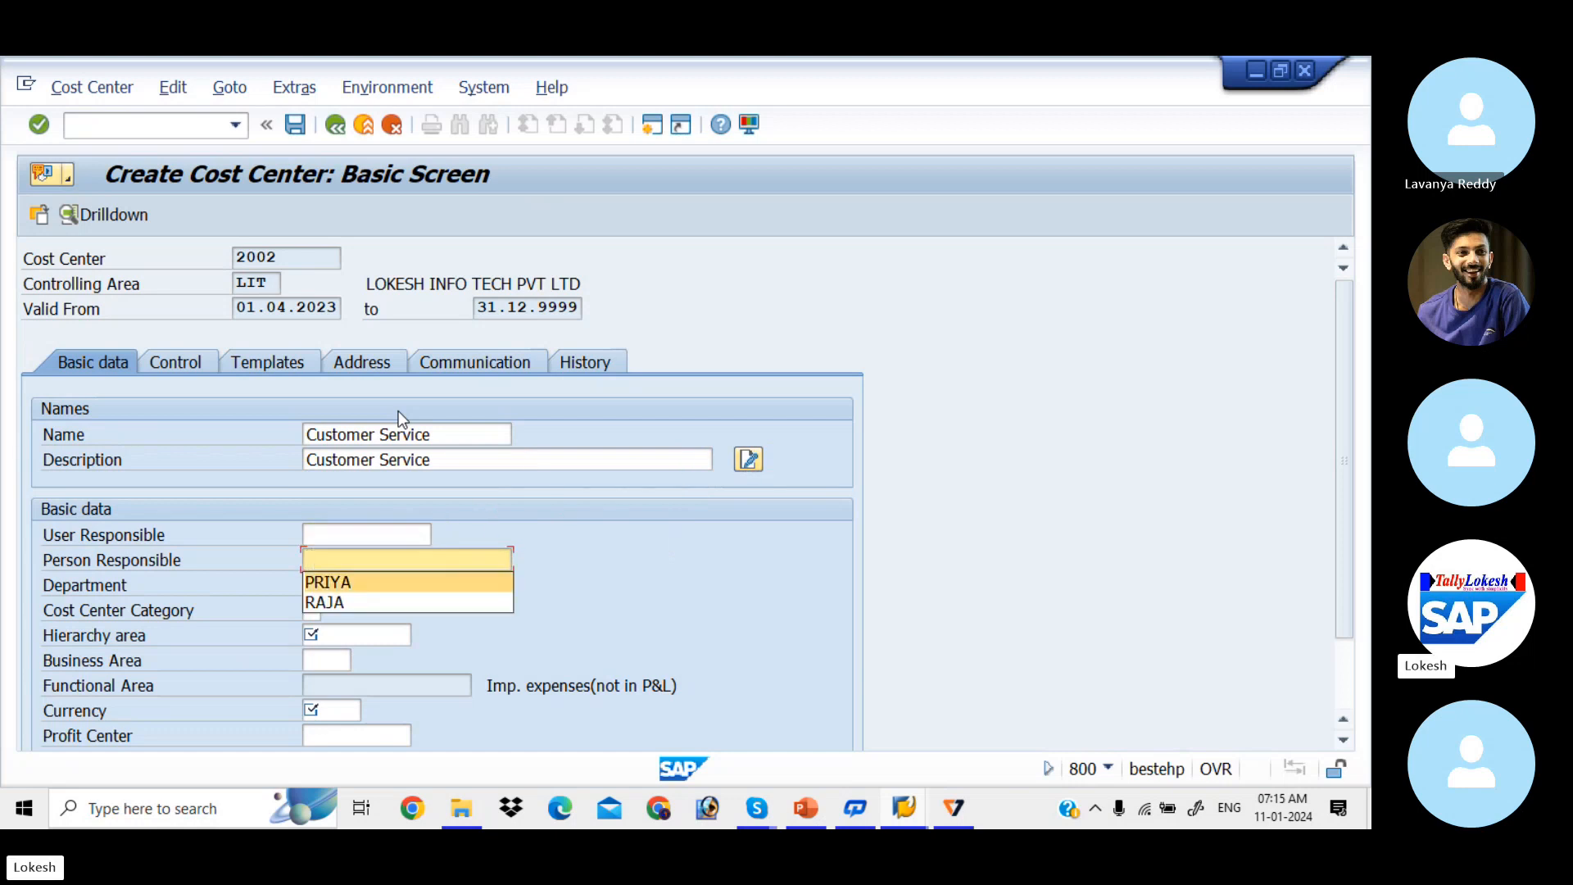
{"action": "key", "text": "Return"}
{"action": "key", "text": "Down"}
{"action": "key", "text": "Down"}
{"action": "key", "text": "Return"}
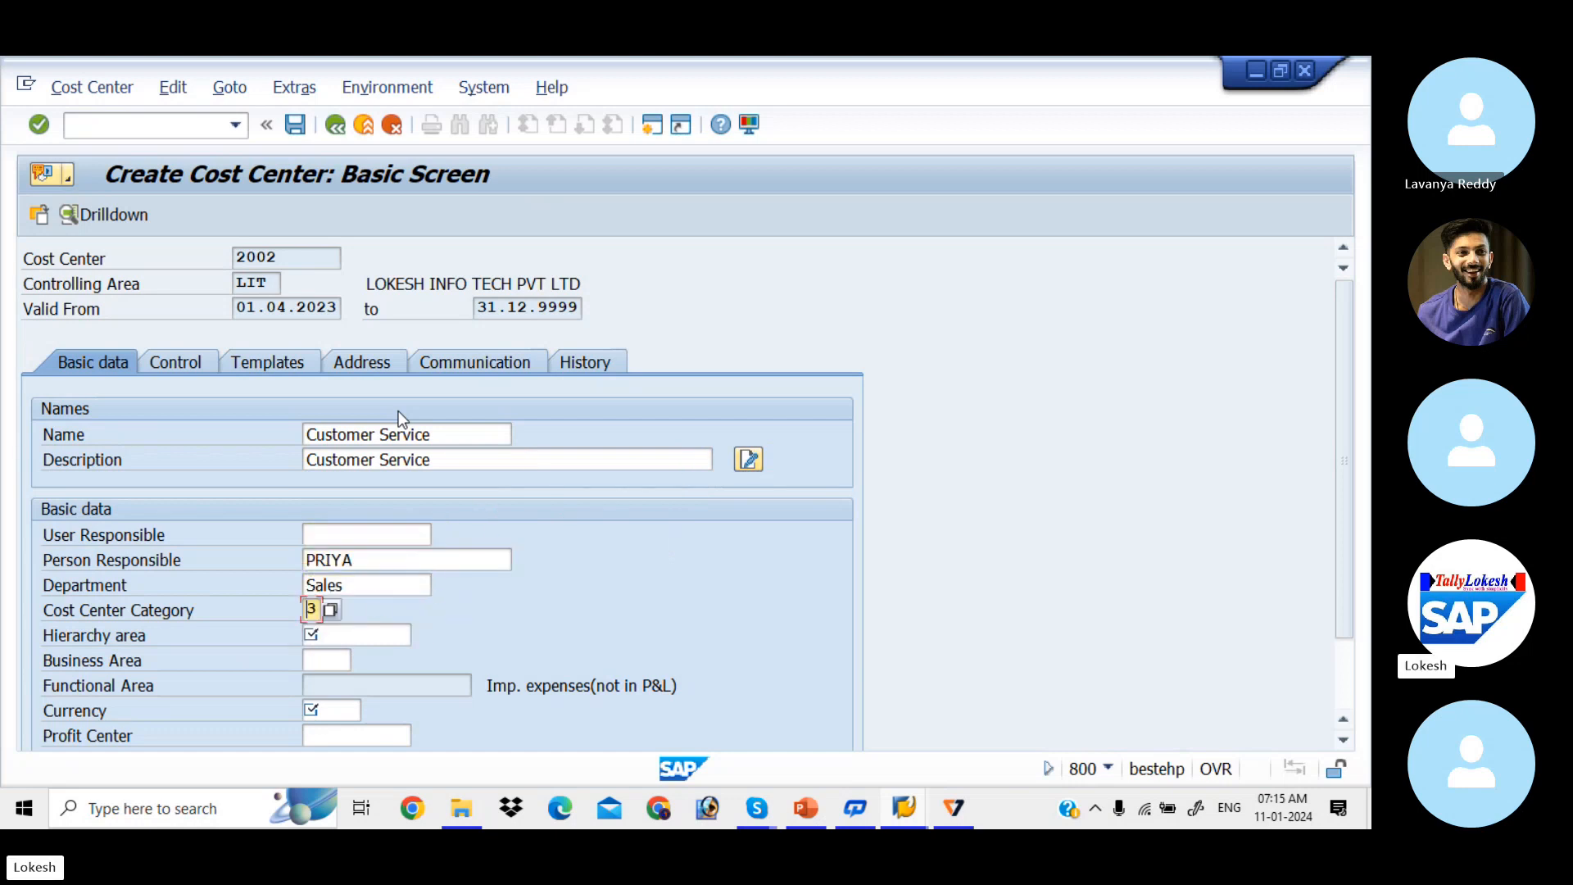
{"action": "key", "text": "Down"}
{"action": "key", "text": "Down"}
{"action": "key", "text": "Return"}
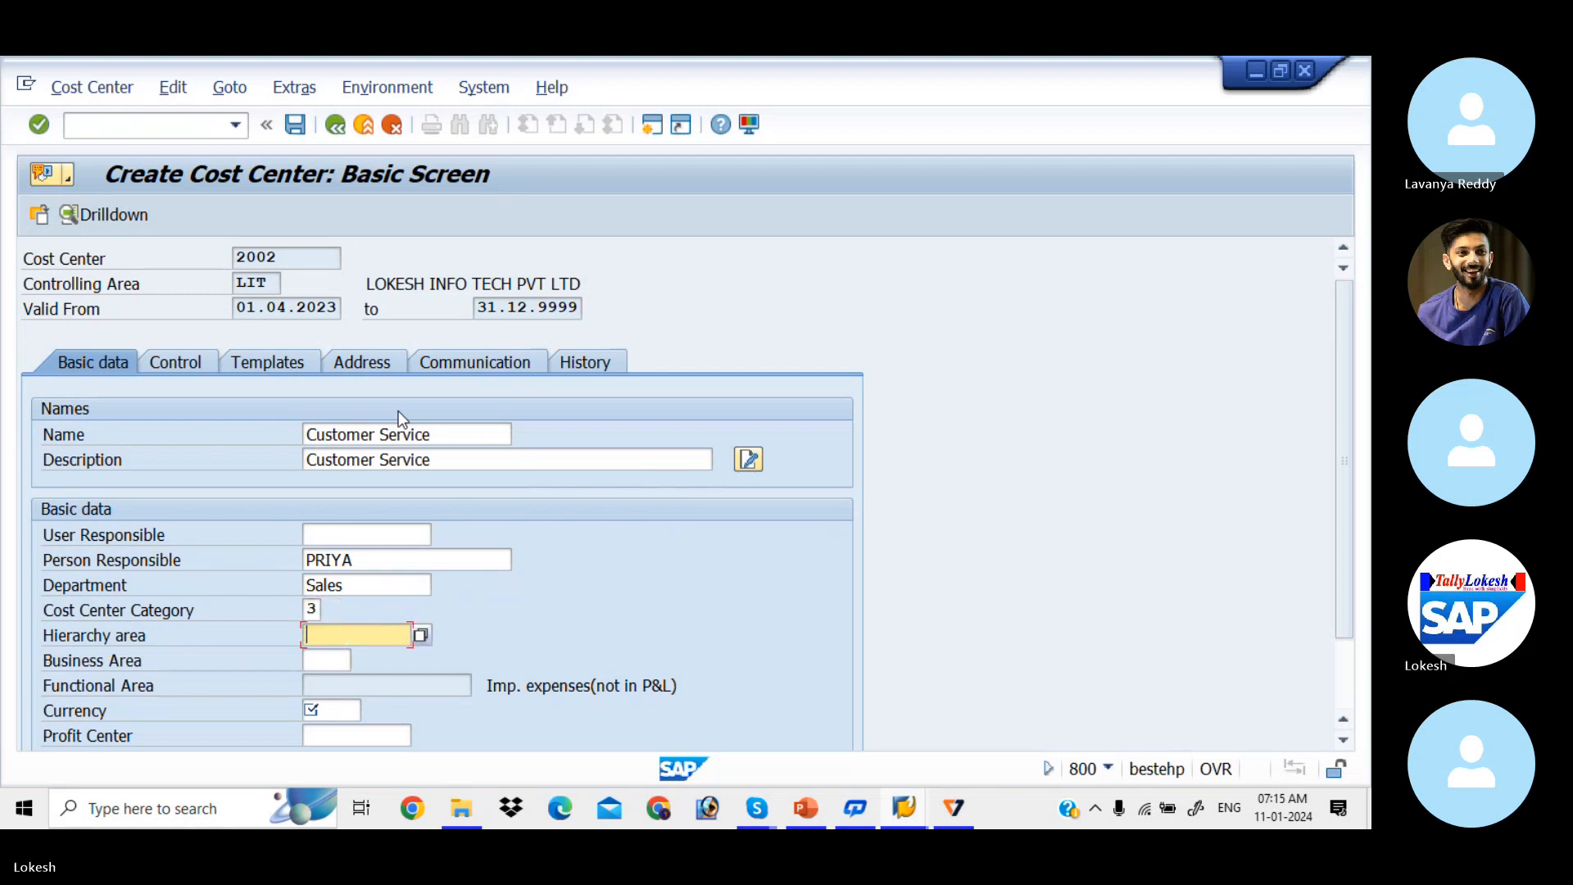
{"action": "key", "text": "Down"}
{"action": "key", "text": "Down"}
{"action": "key", "text": "Return"}
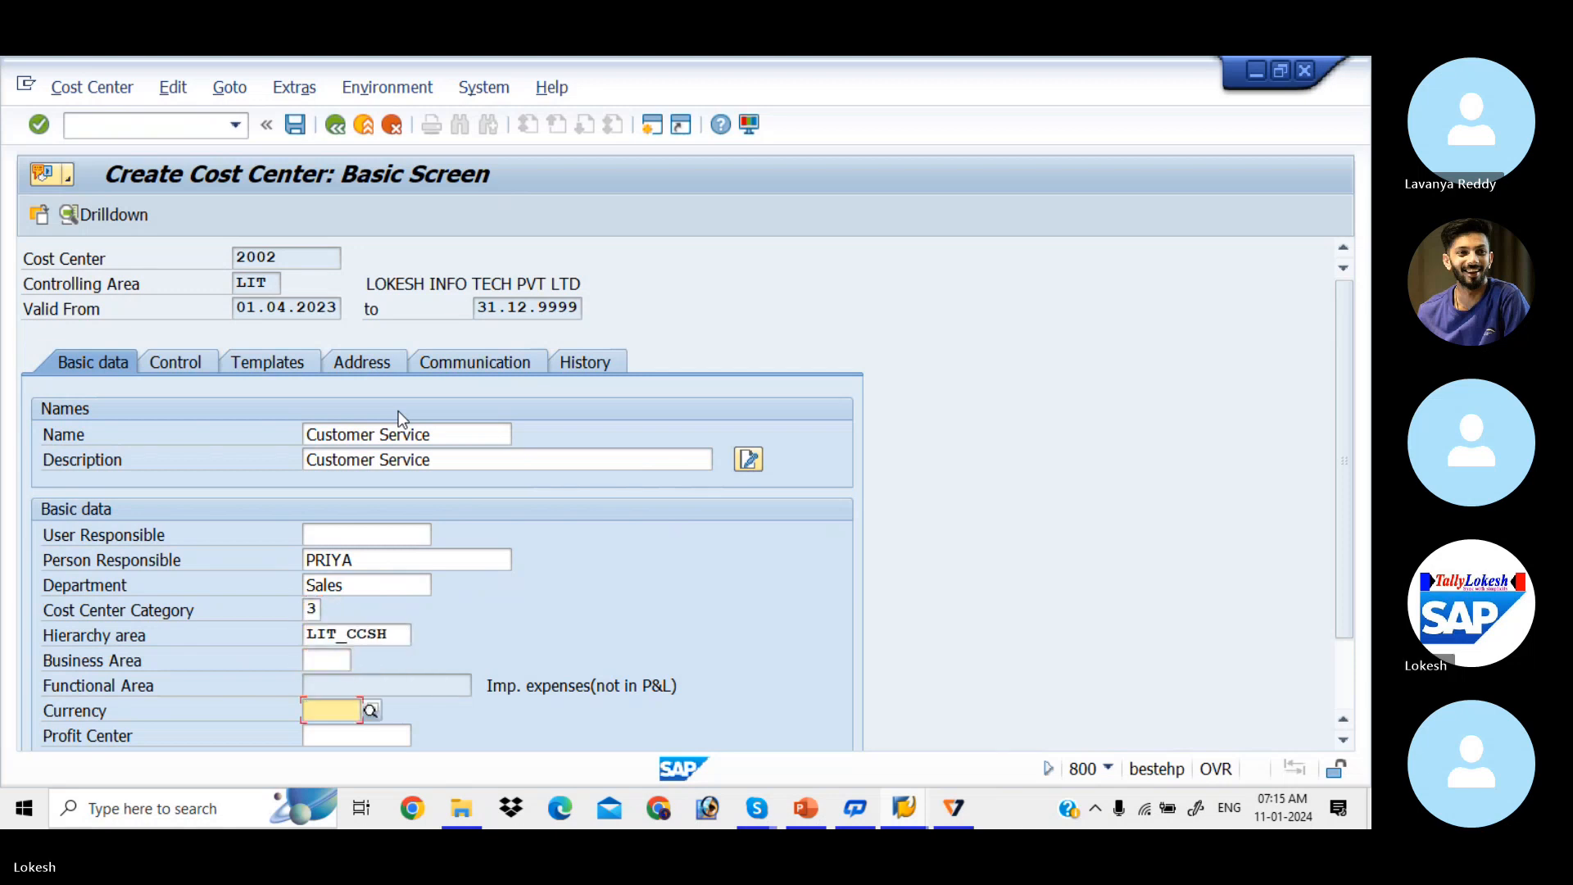
{"action": "key", "text": "Down"}
{"action": "key", "text": "Down"}
{"action": "key", "text": "Return"}
{"action": "key", "text": "Return"}
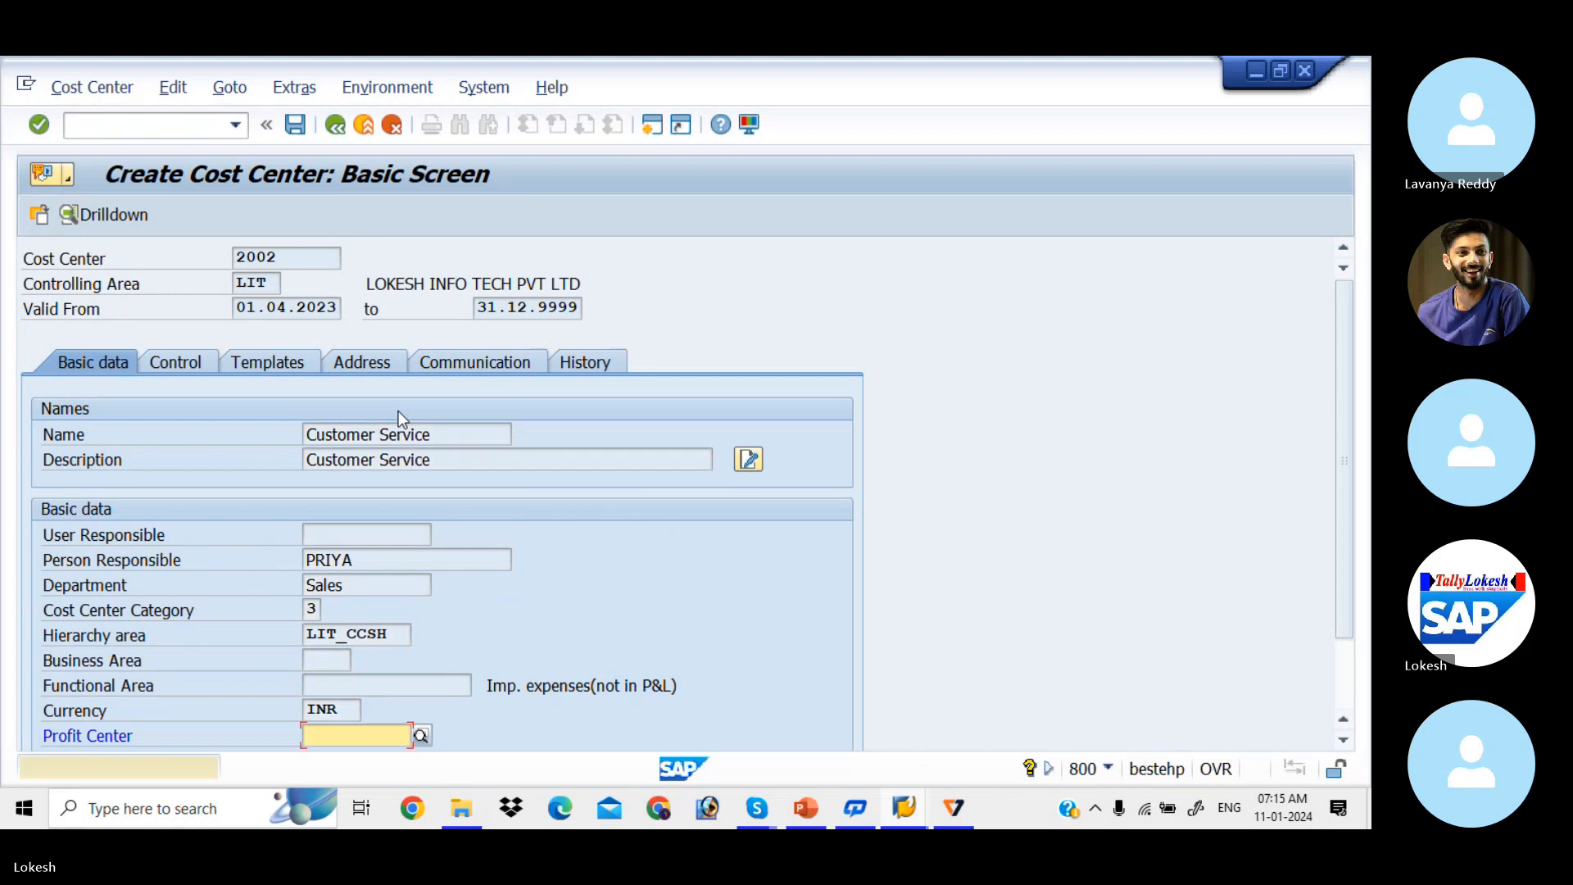
{"action": "key", "text": "Return"}
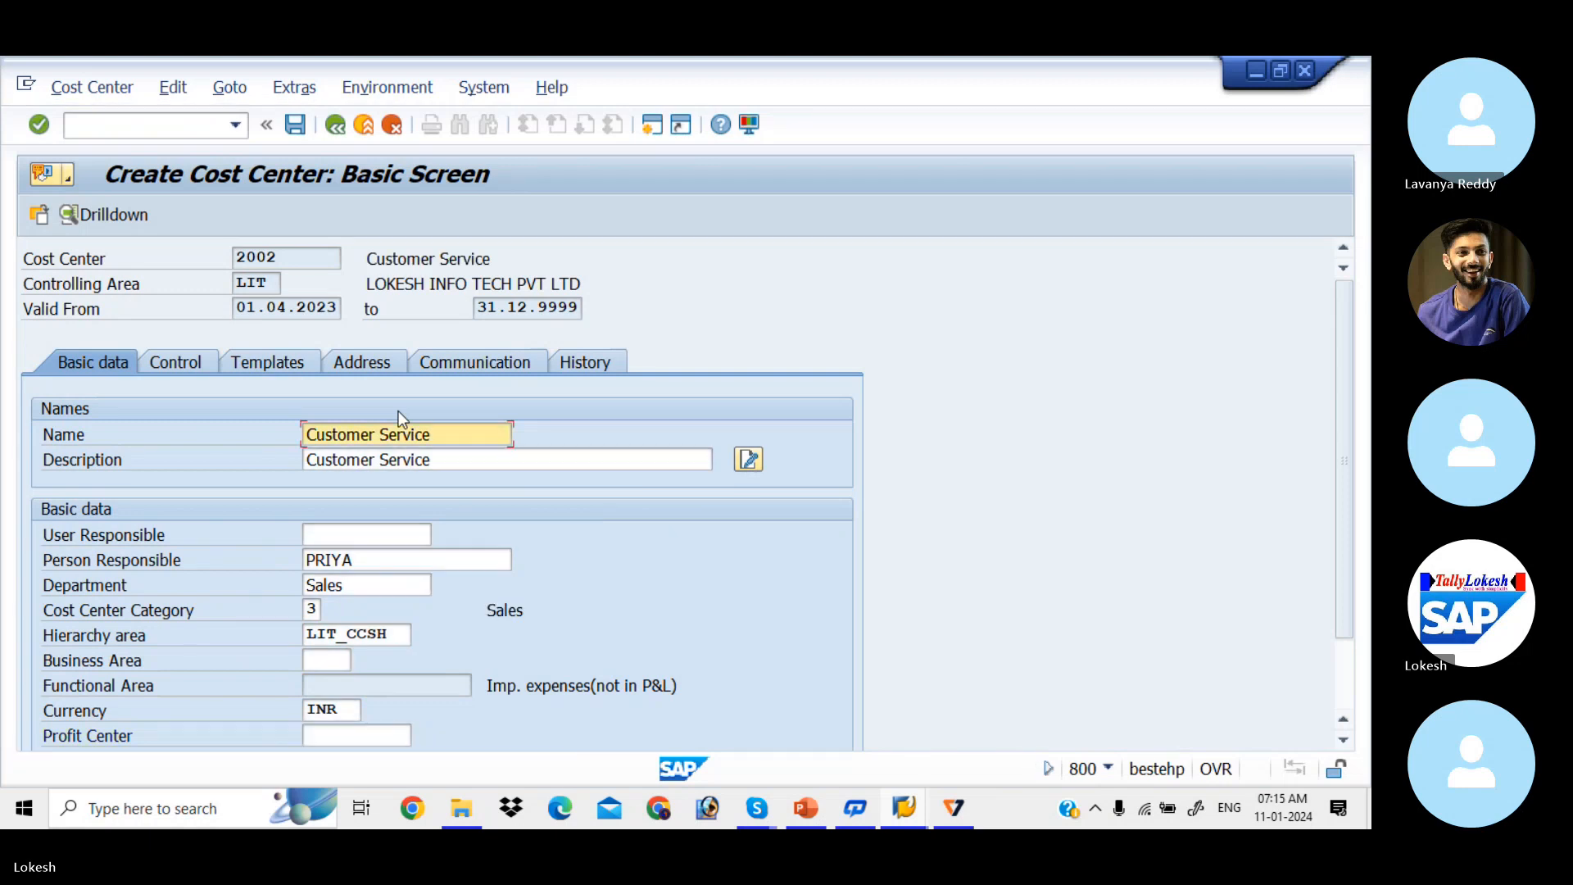
{"action": "left_click", "coordinate": [296, 124]}
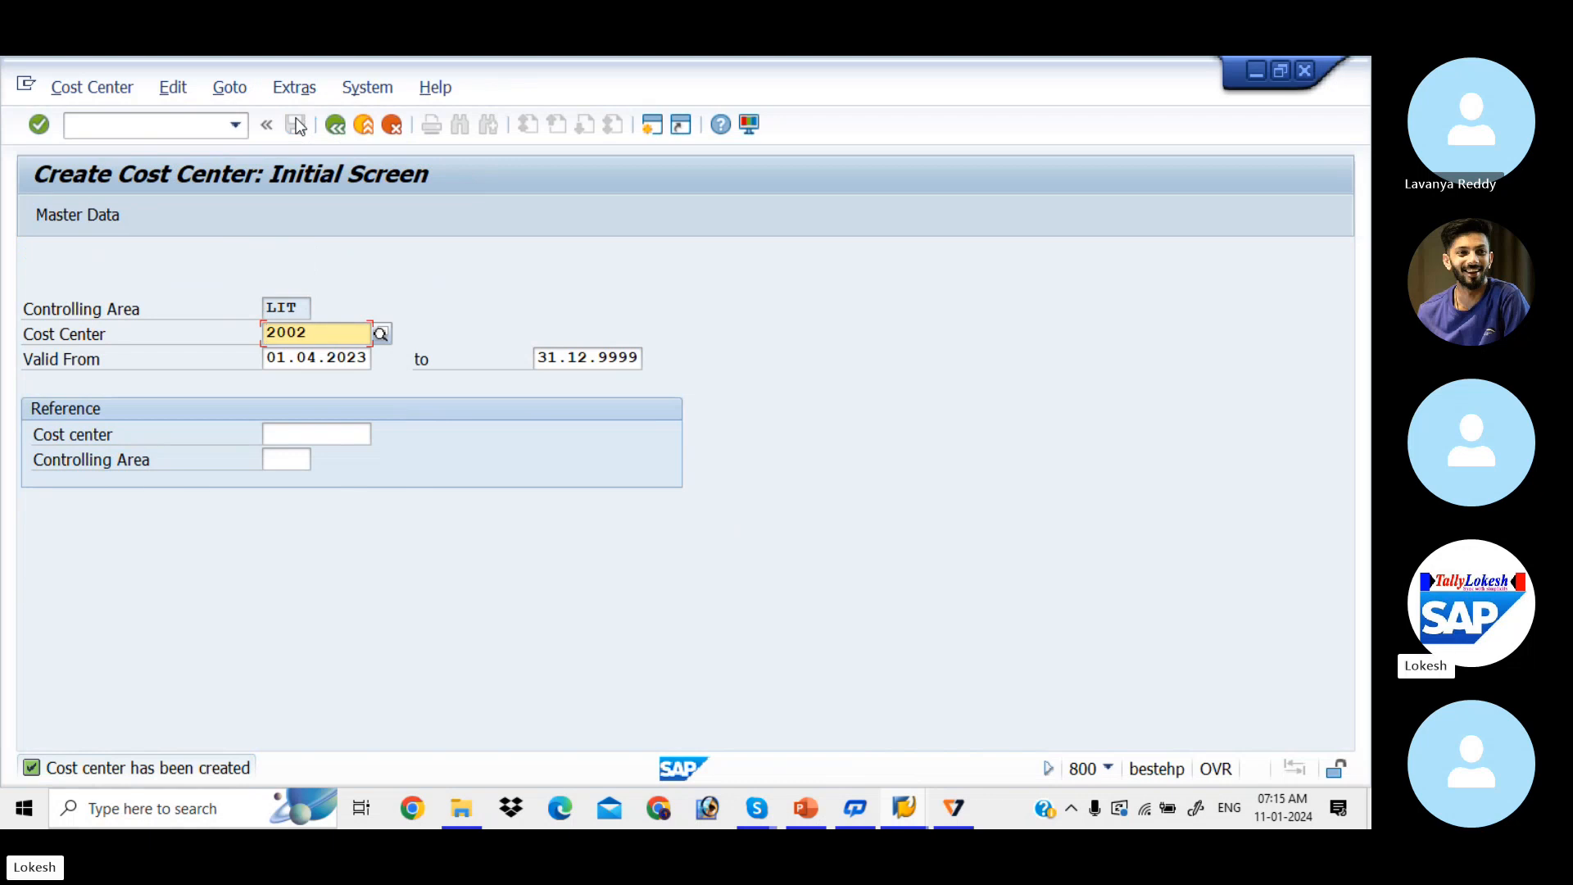
Step: Check the configuration steps slide in the presentation and return to SAP
{"action": "key", "text": "alt+Tab"}
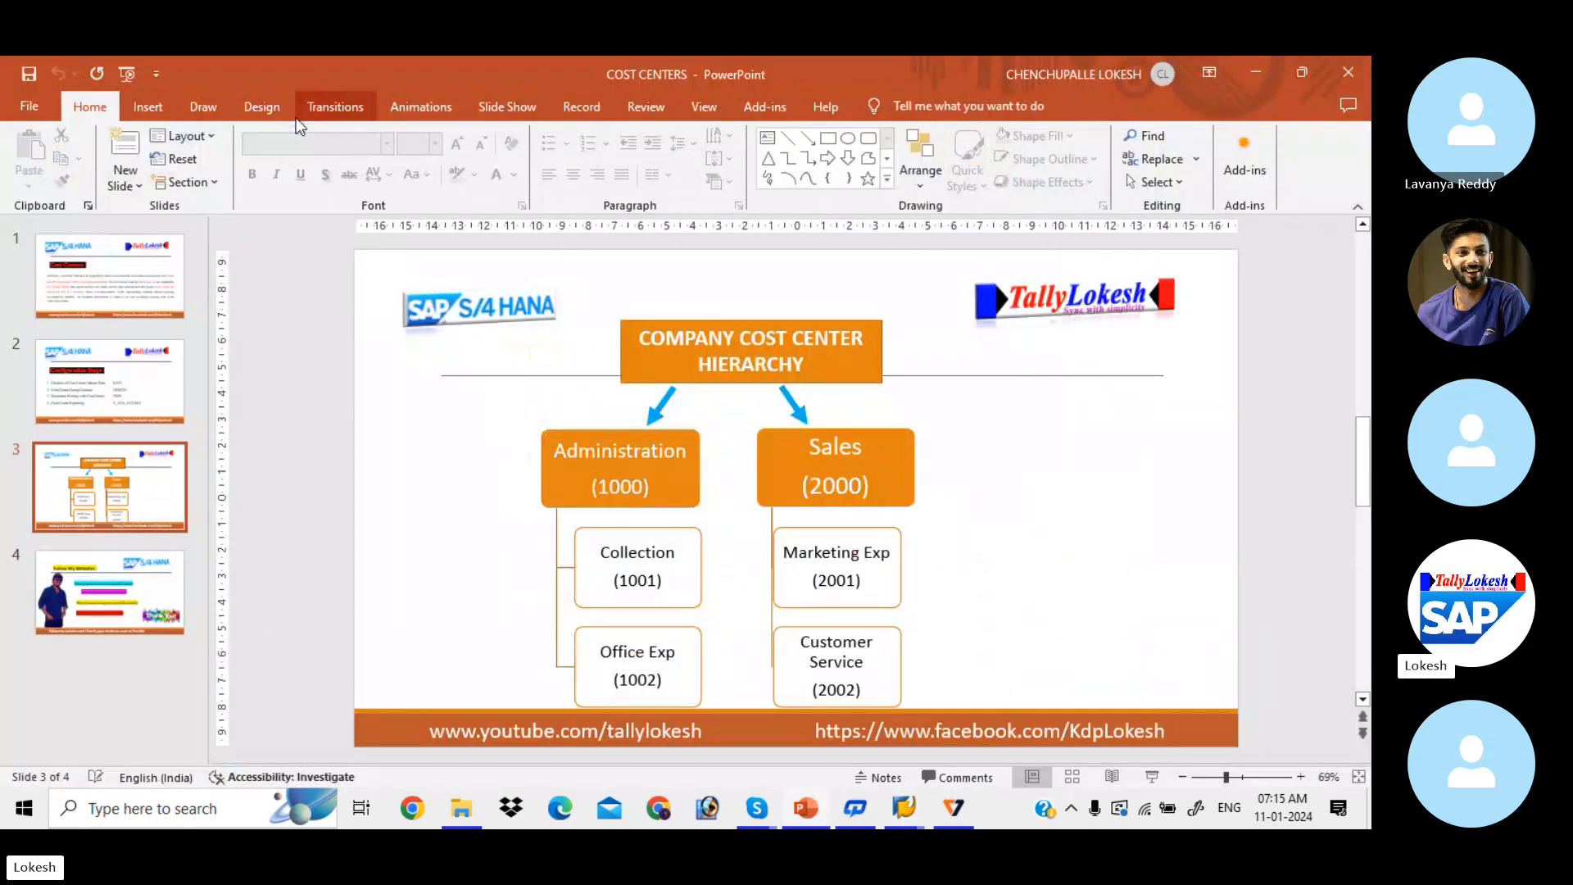
{"action": "key", "text": "Page_Up"}
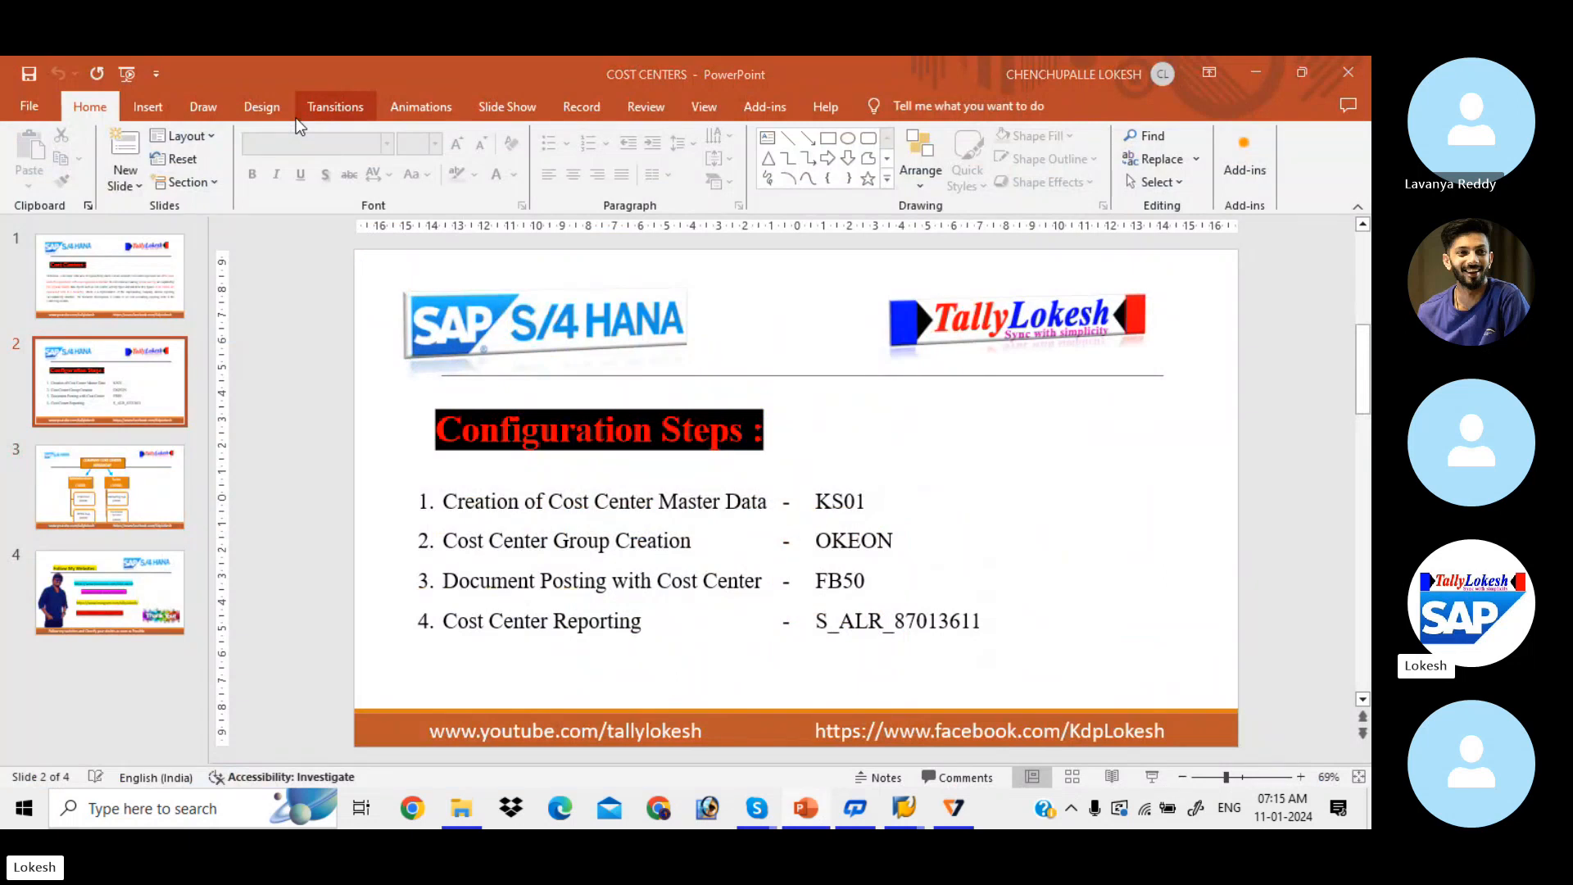
{"action": "key", "text": "alt+Tab"}
{"action": "left_click", "coordinate": [144, 123]}
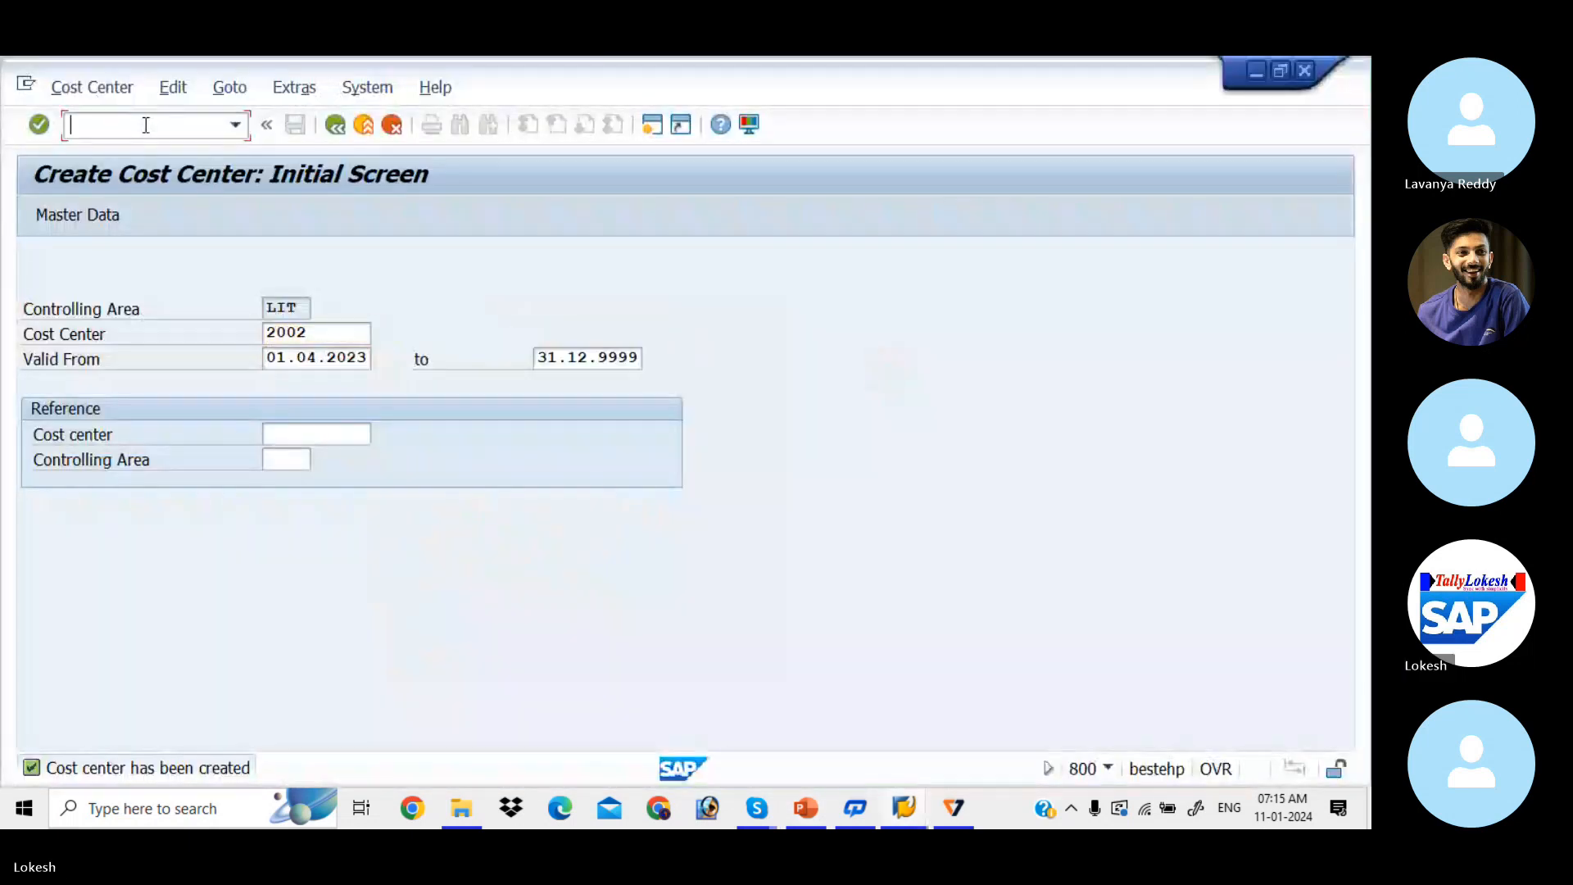
Step: Open the LIT_CCSH standard hierarchy via /NOKEON, showing cost centers 1001, 1002, 2001, 2002
{"action": "type", "text": "/N"}
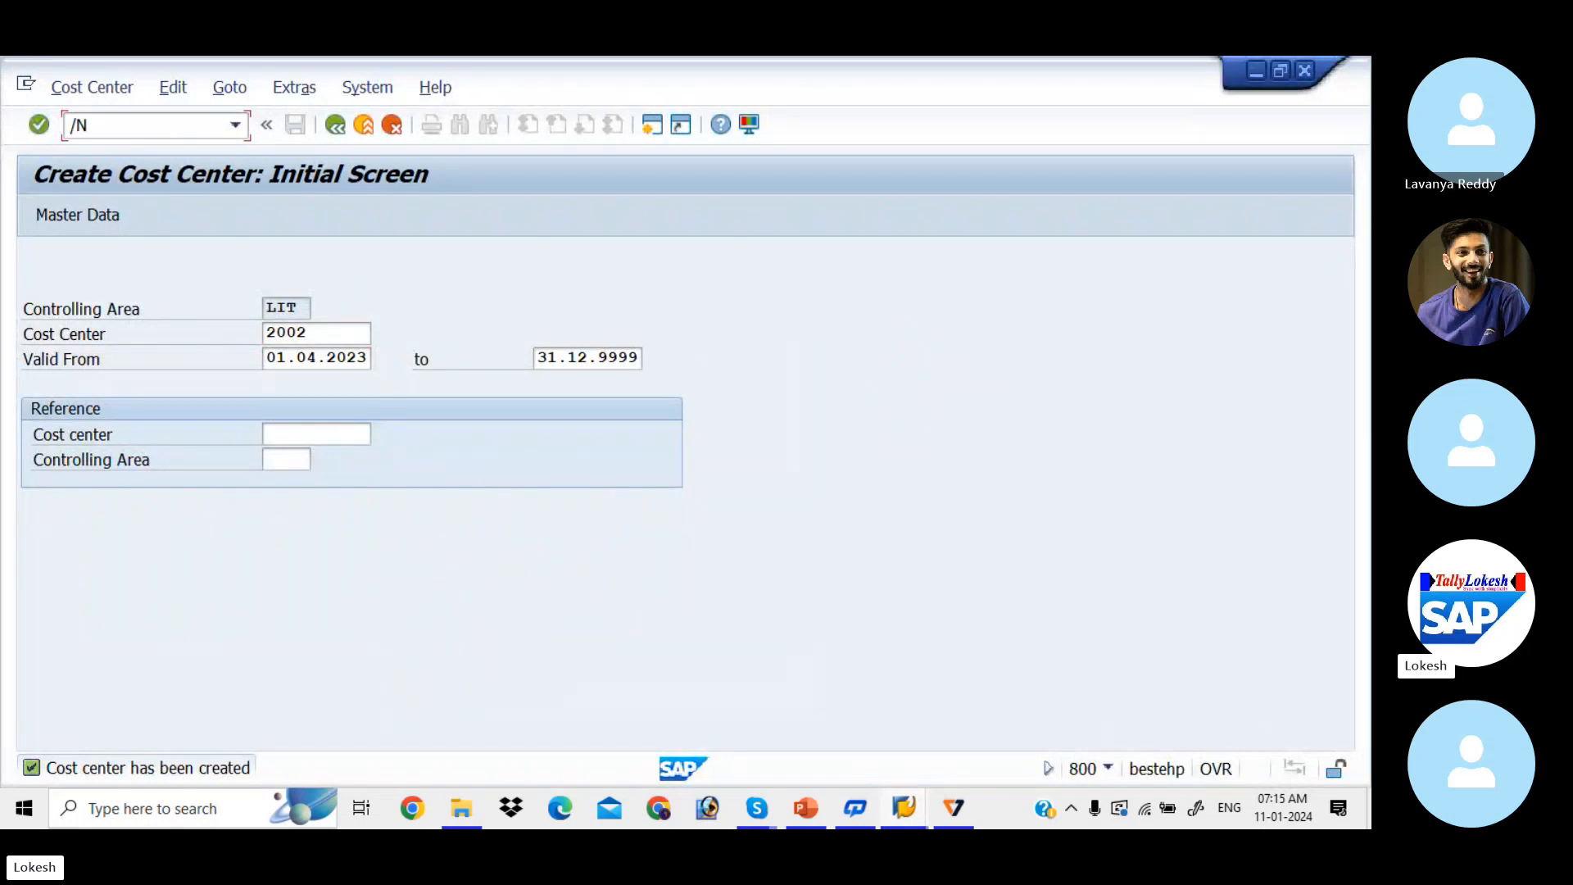
{"action": "type", "text": "OKEON"}
{"action": "key", "text": "Return"}
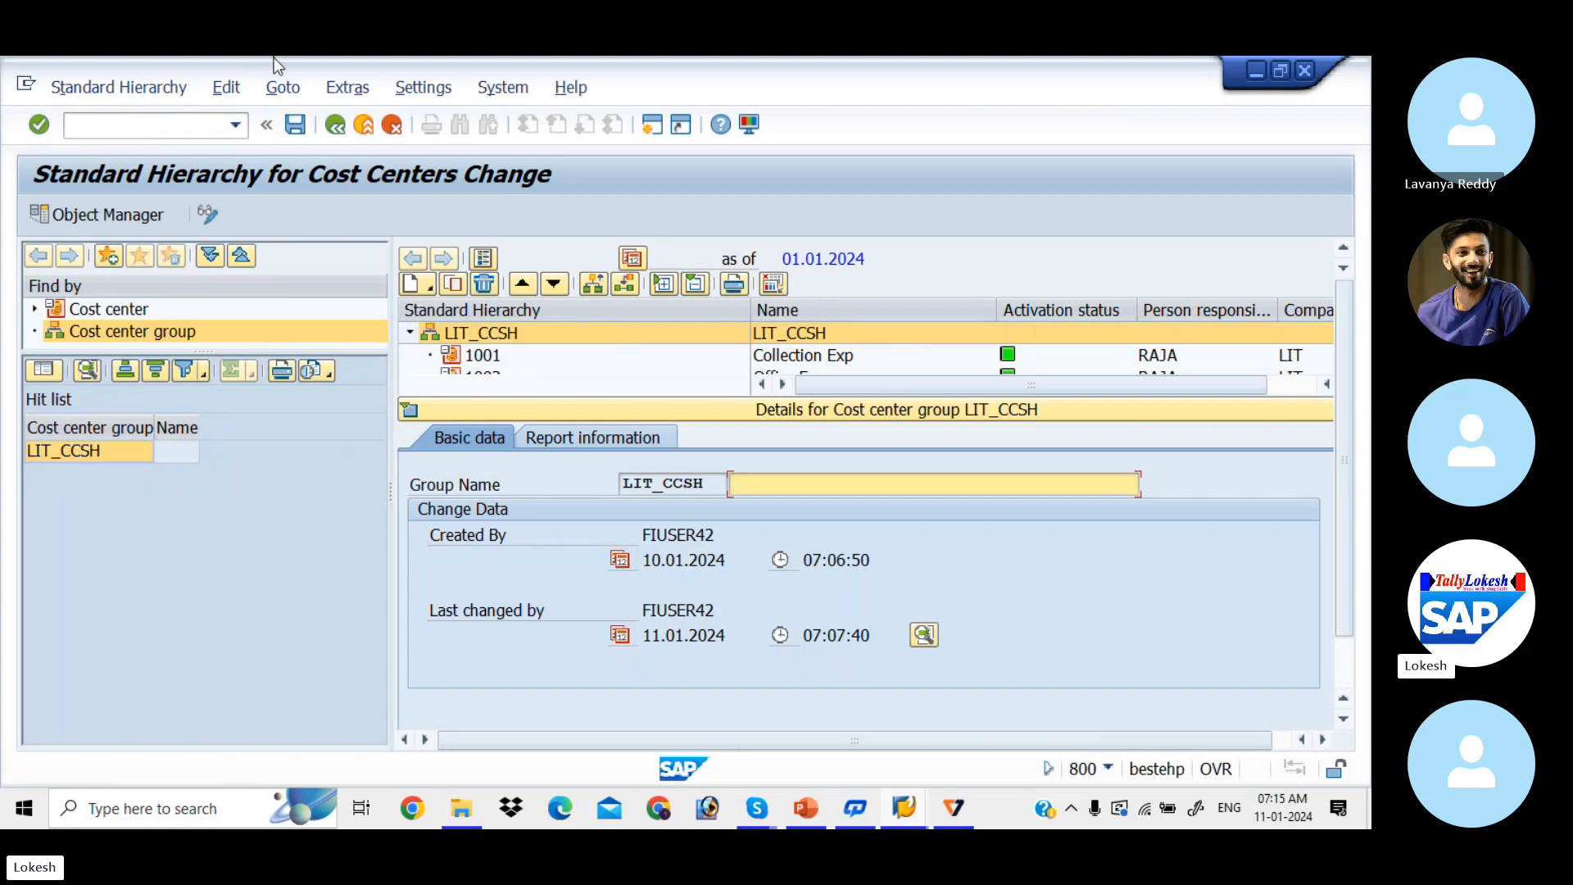
{"action": "left_click", "coordinate": [408, 415]}
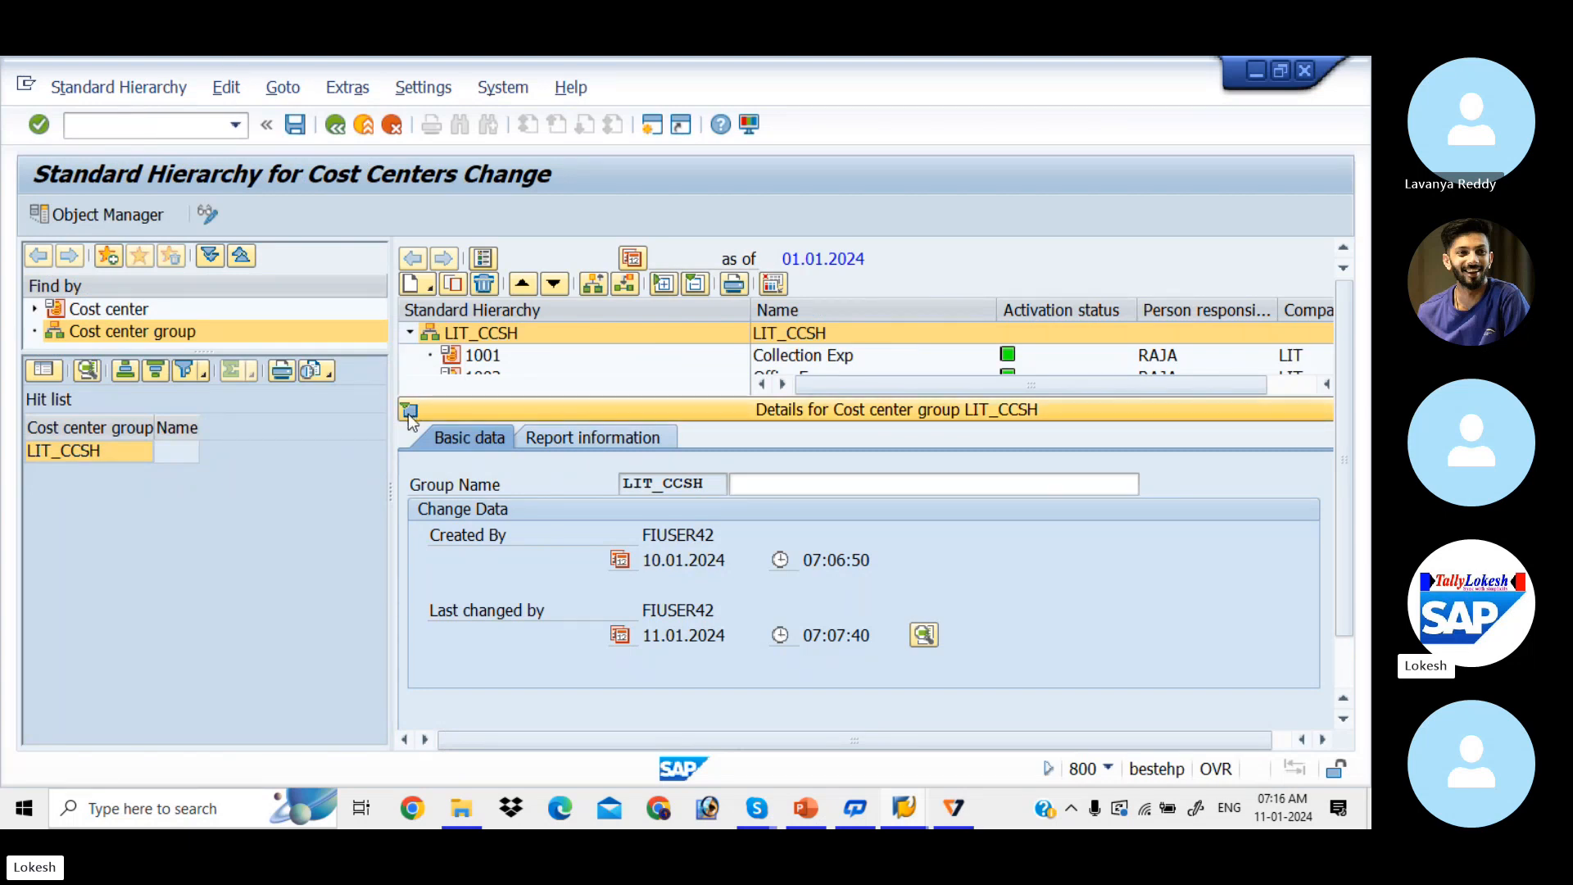
{"action": "left_click", "coordinate": [409, 413]}
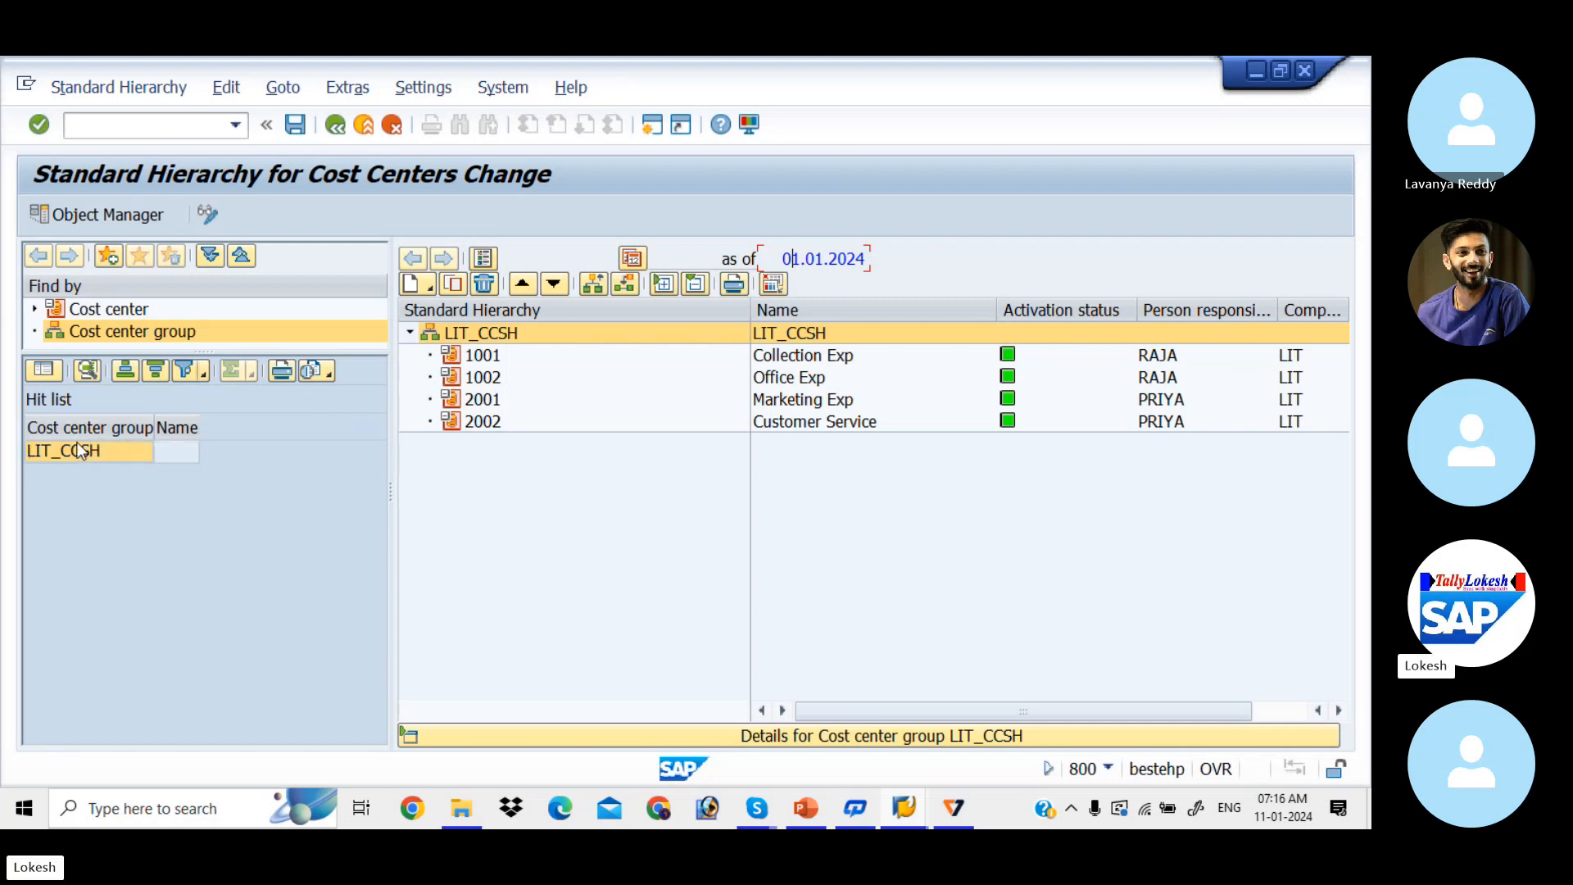
{"action": "left_click", "coordinate": [410, 330]}
{"action": "left_click", "coordinate": [409, 330]}
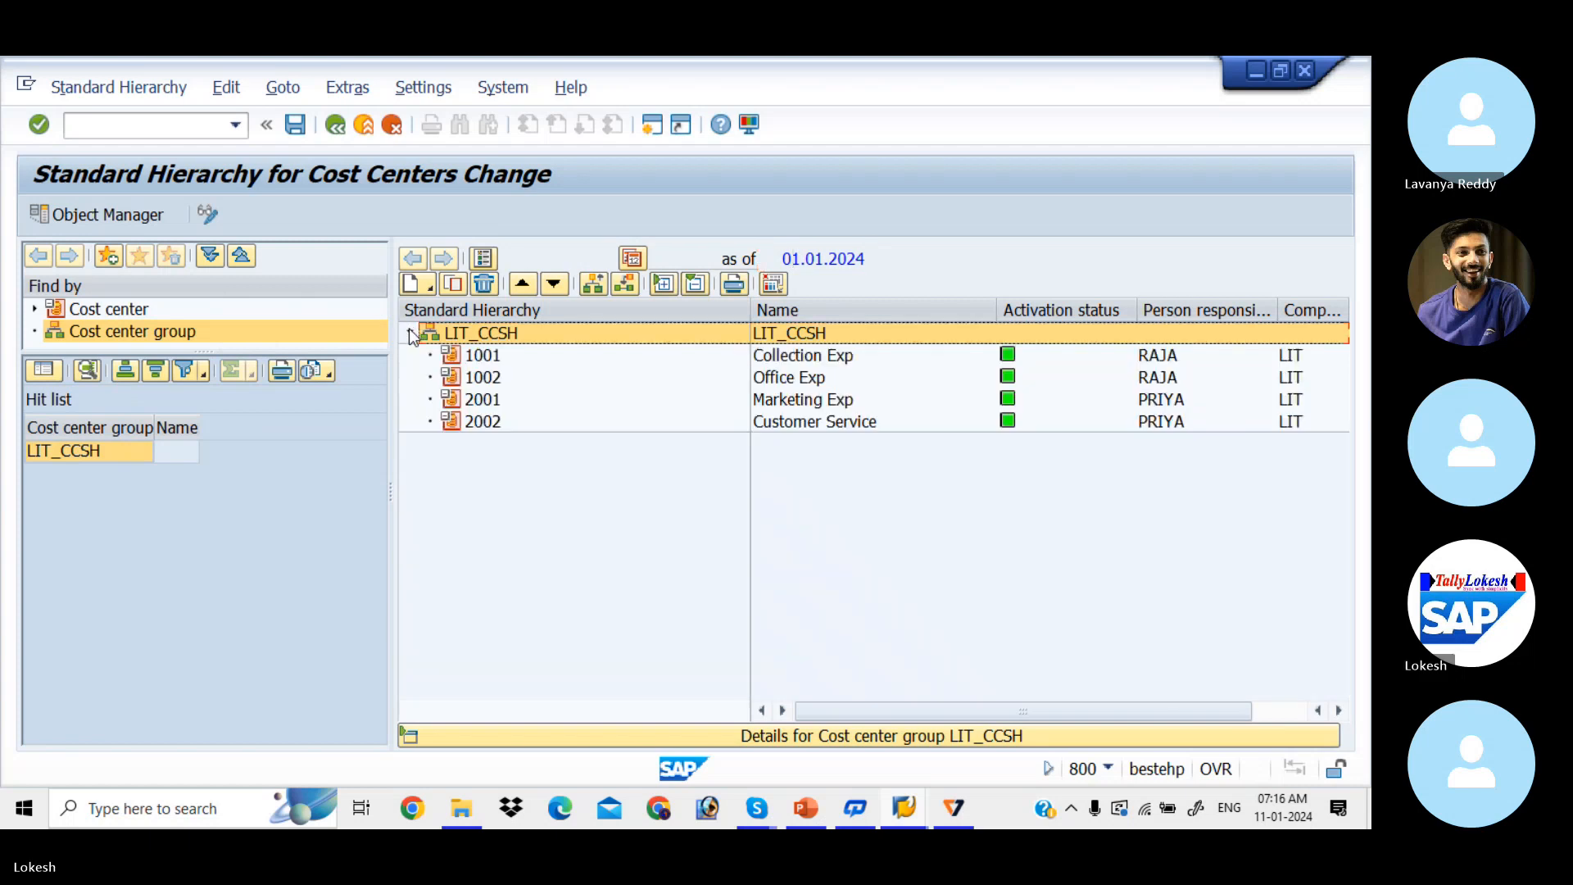
{"action": "left_click", "coordinate": [407, 736]}
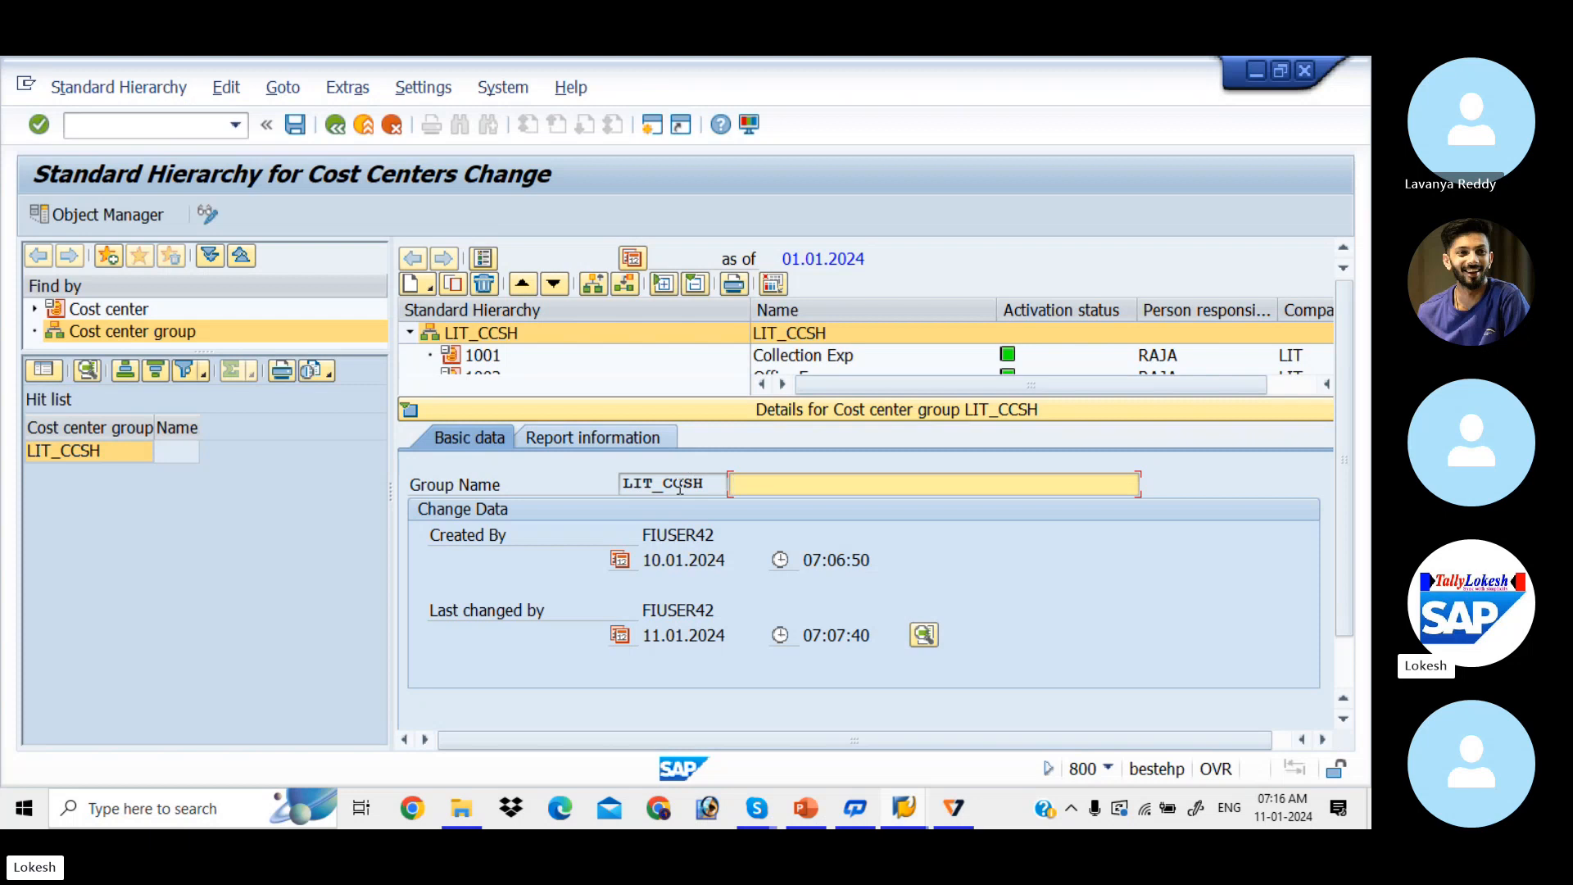
{"action": "key", "text": "alt+Tab"}
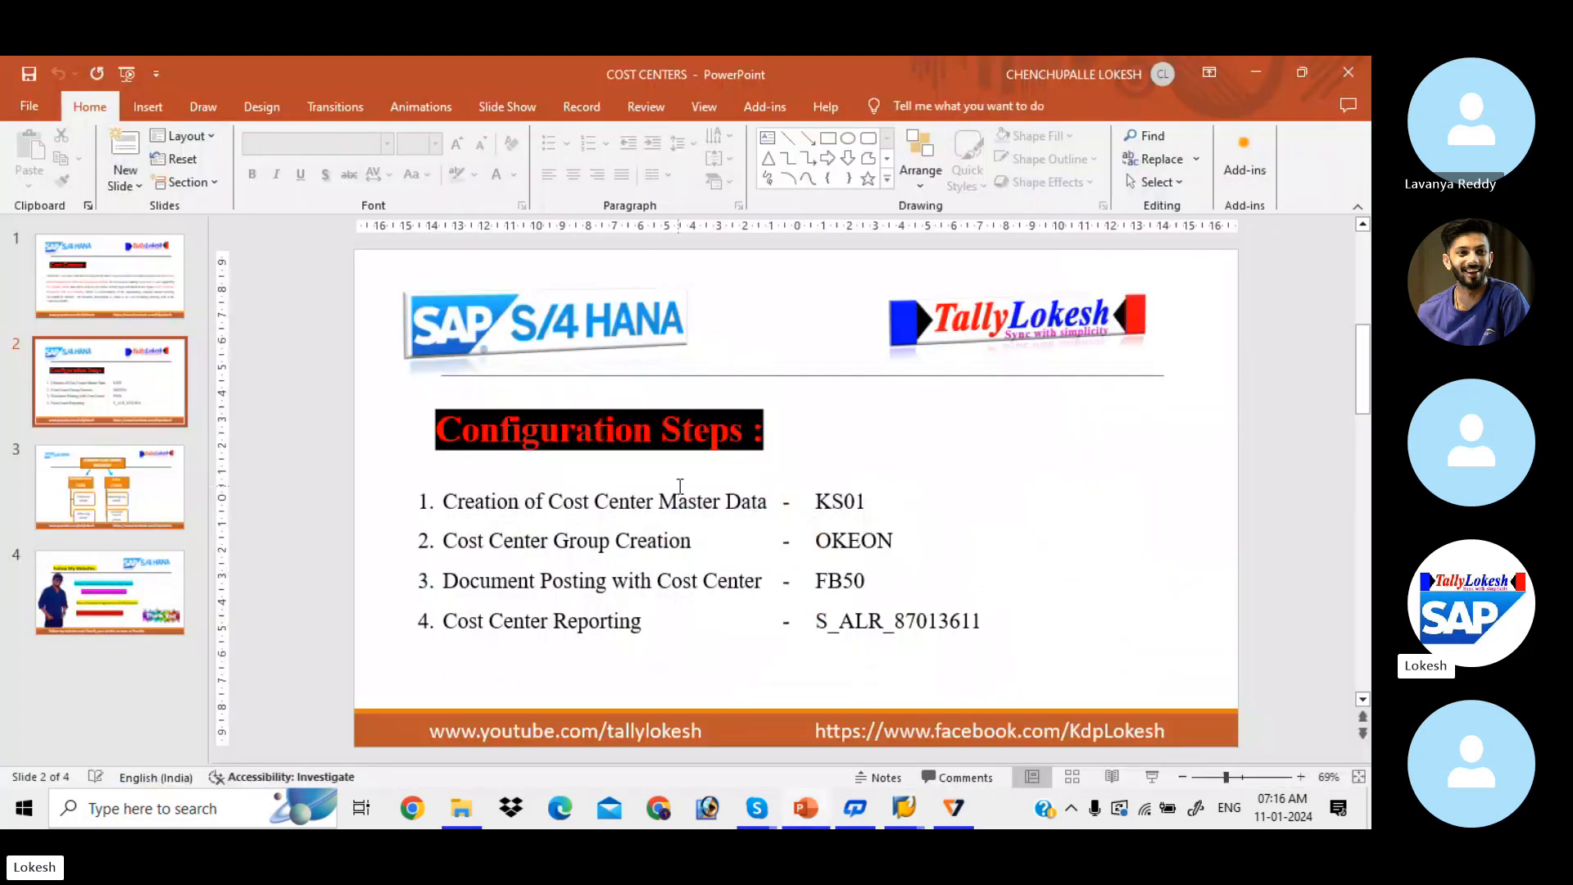
Step: Scroll to the Company Cost Center Hierarchy slide, then return to the SAP standard hierarchy
{"action": "scroll", "coordinate": [679, 486], "scroll_direction": "down", "scroll_amount": 2}
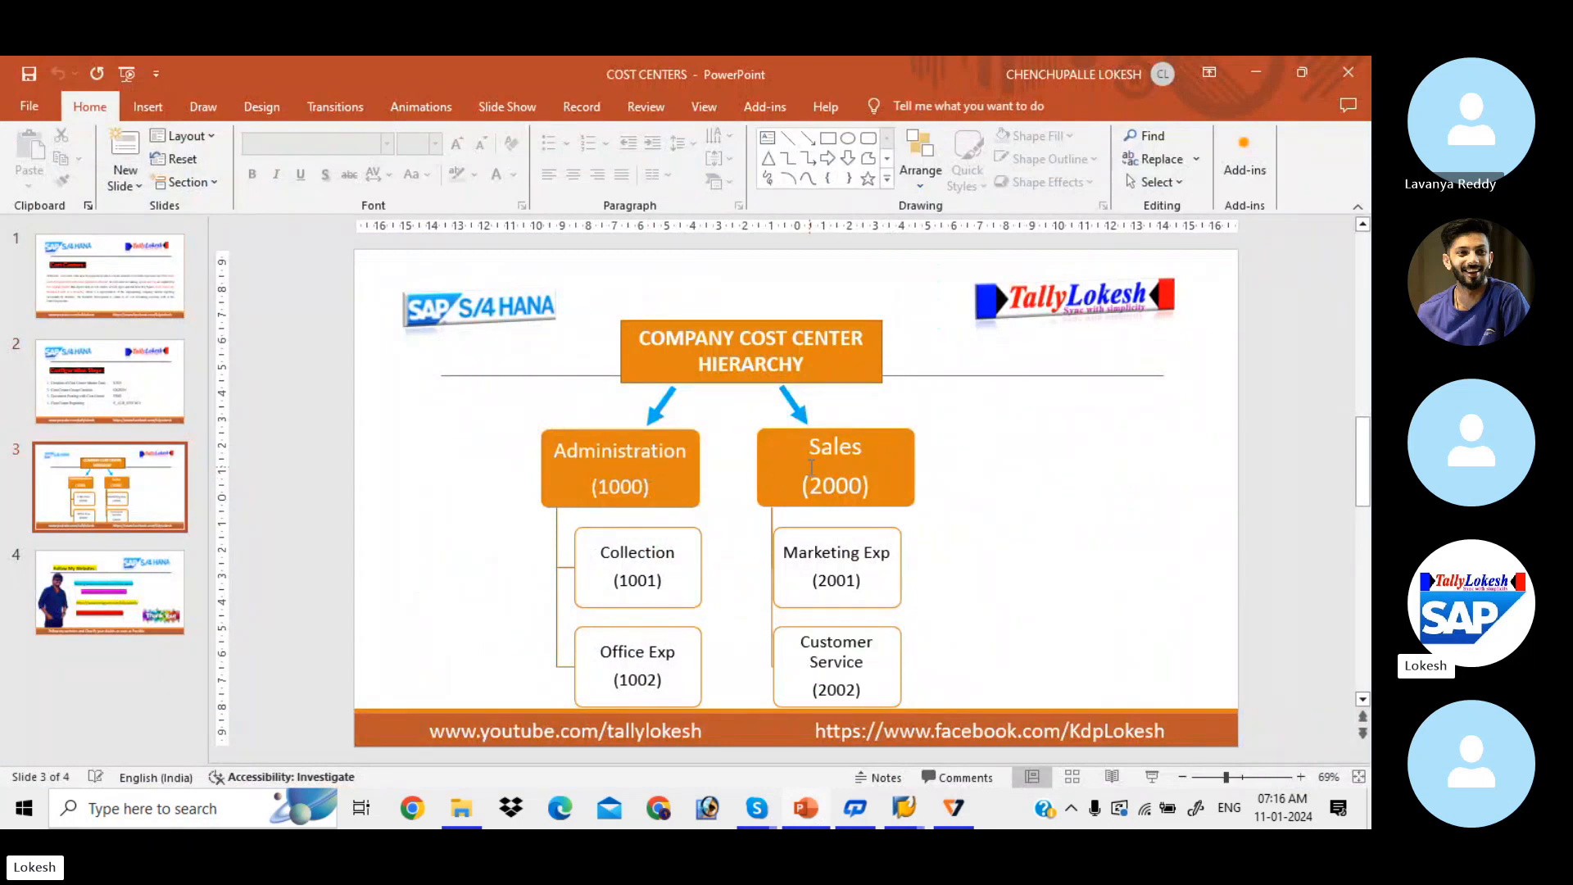
{"action": "key", "text": "alt+Tab"}
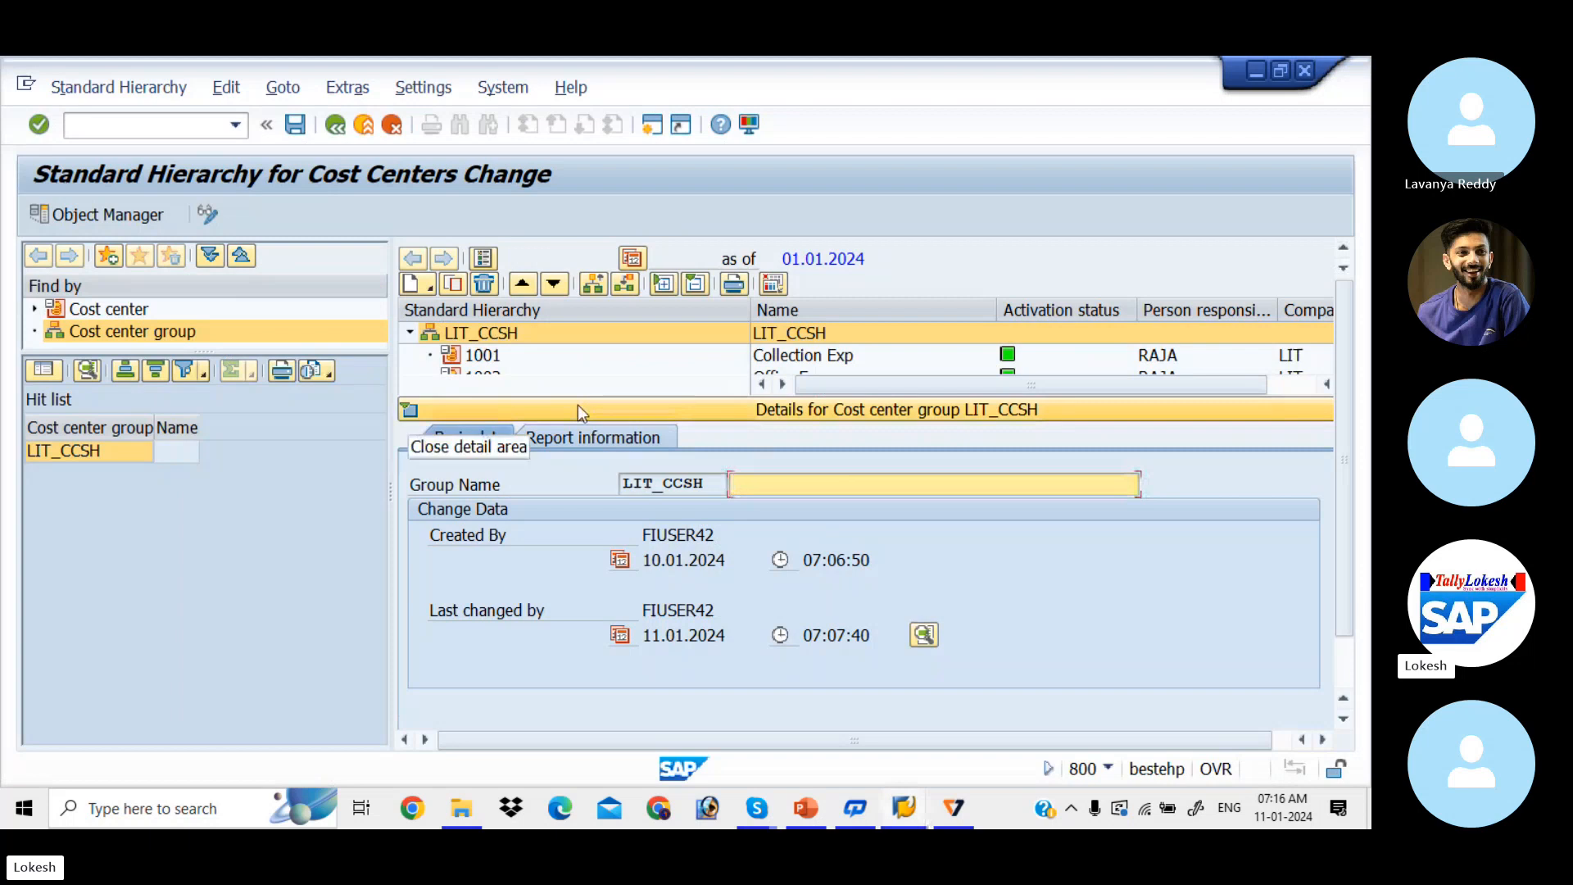
Step: Create lower-level group 1000 'Administration' under LIT_CCSH and save it
{"action": "left_click", "coordinate": [426, 283]}
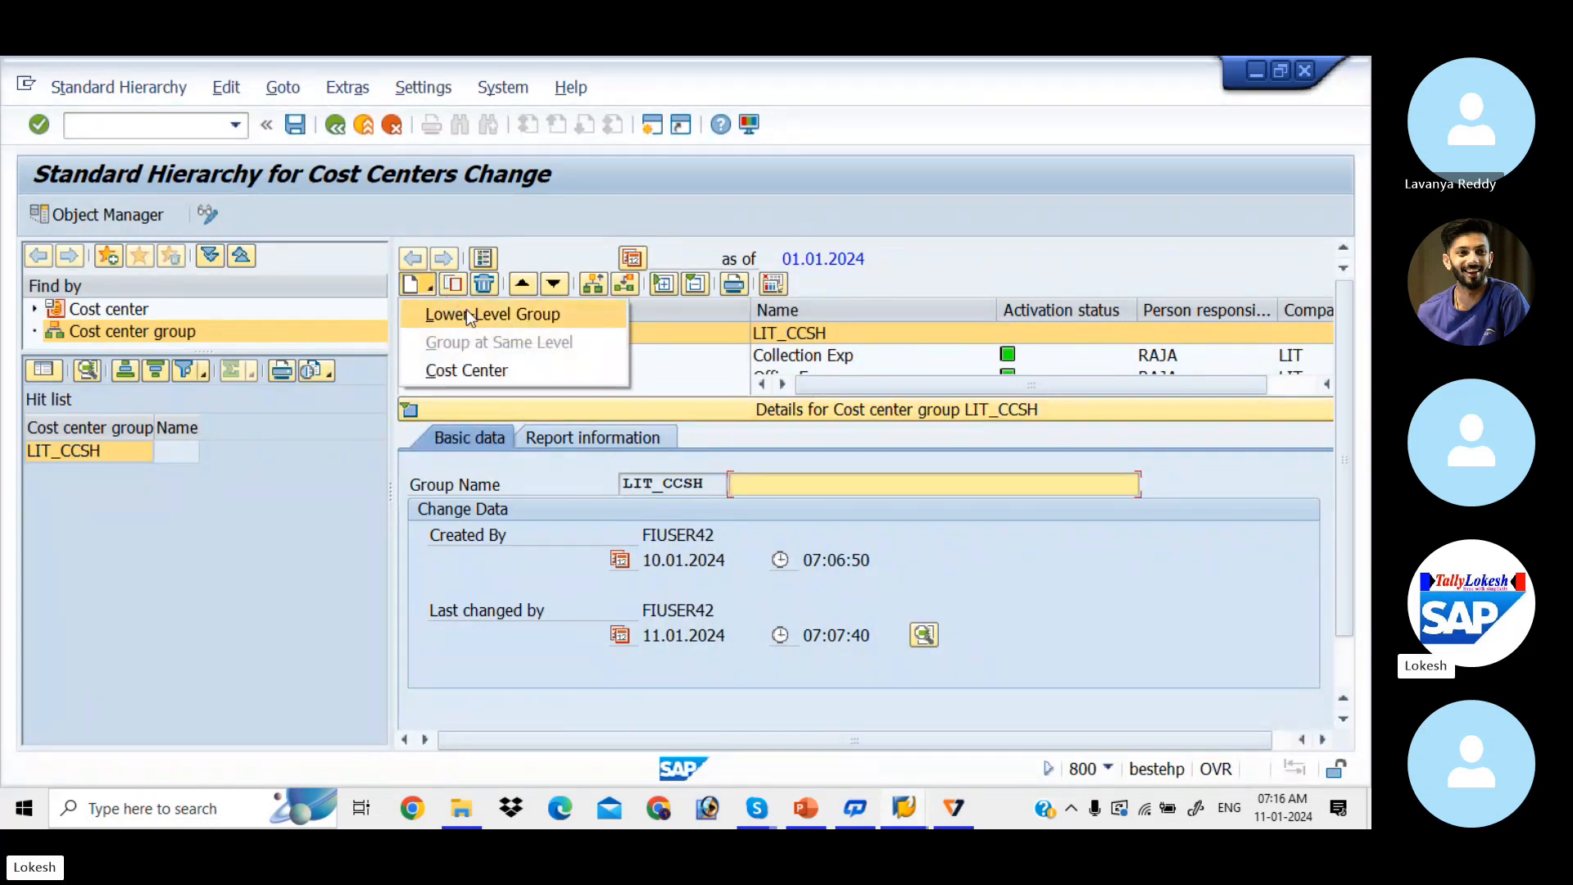
{"action": "left_click", "coordinate": [470, 313]}
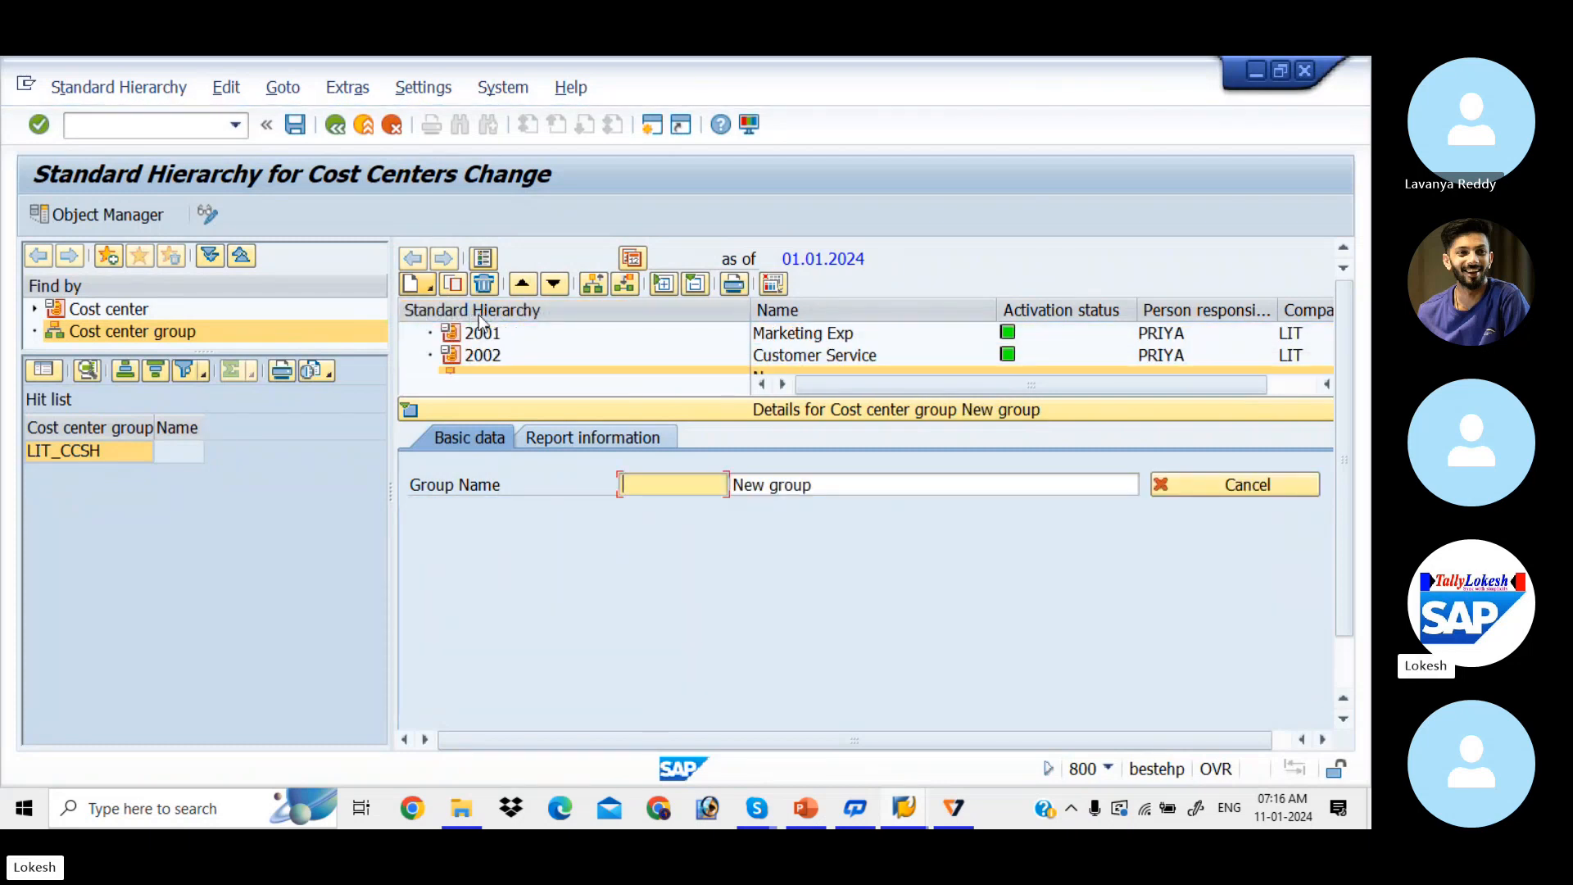
{"action": "left_click", "coordinate": [671, 489]}
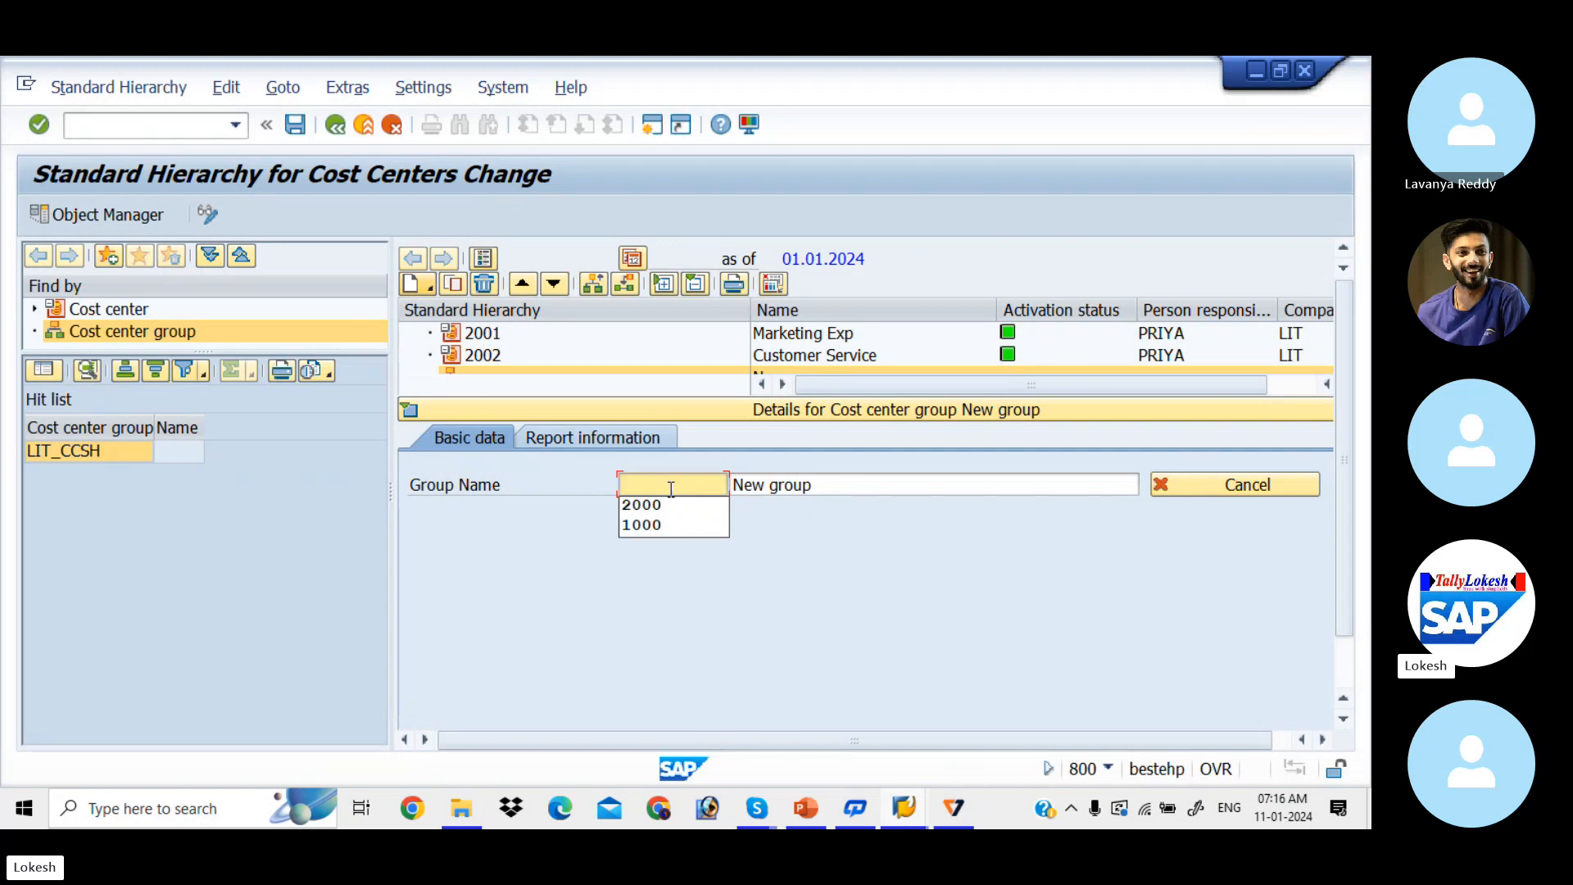
{"action": "left_click", "coordinate": [662, 524]}
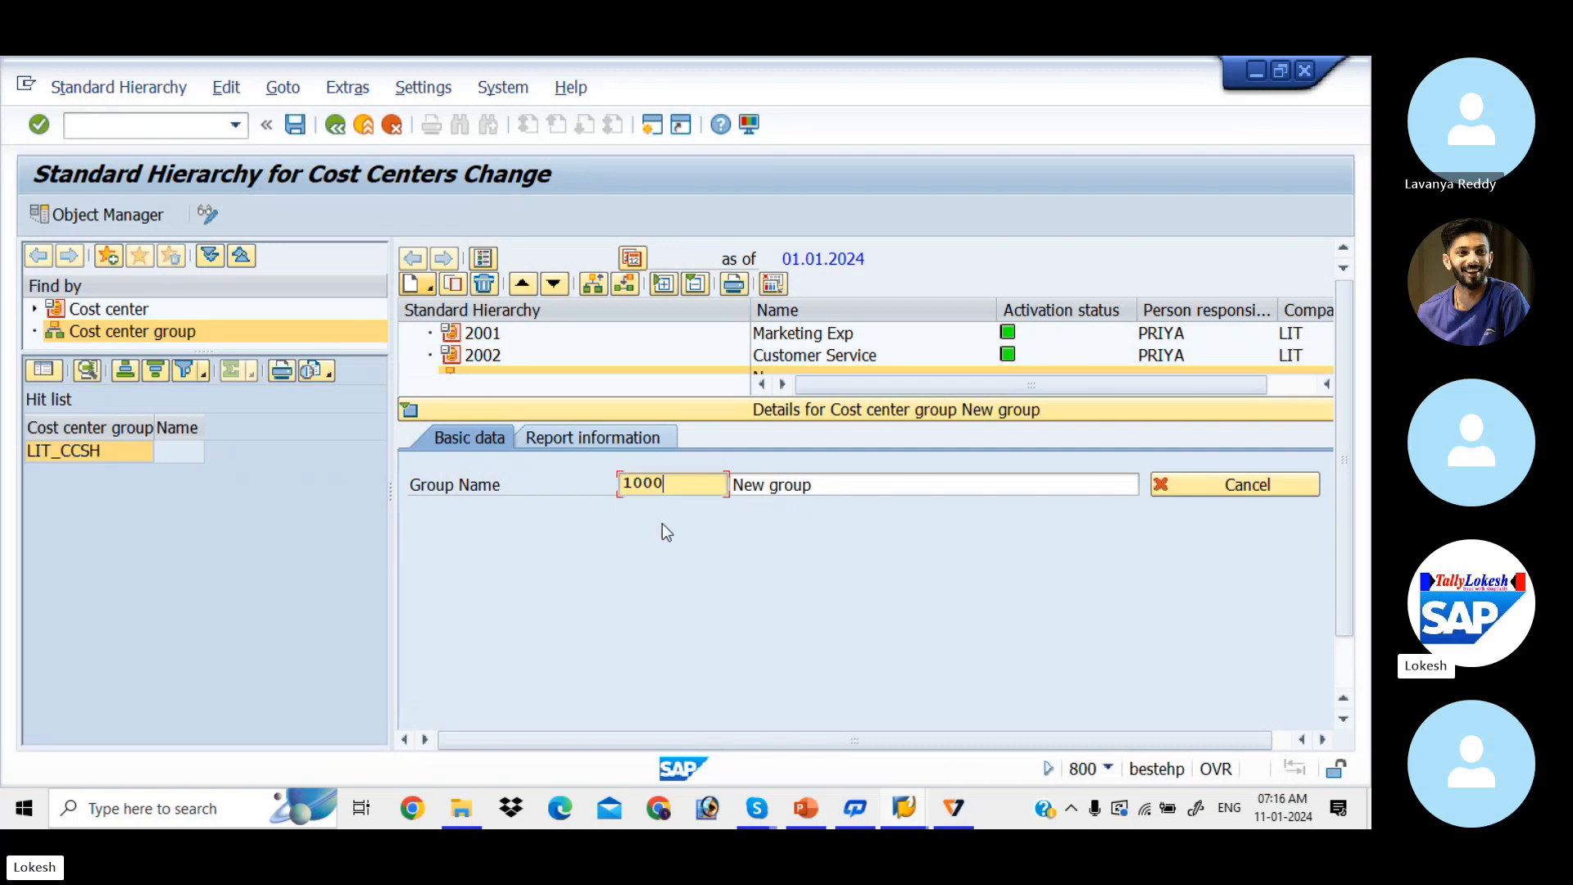
{"action": "left_click", "coordinate": [825, 494]}
{"action": "key", "text": "BackSpace"}
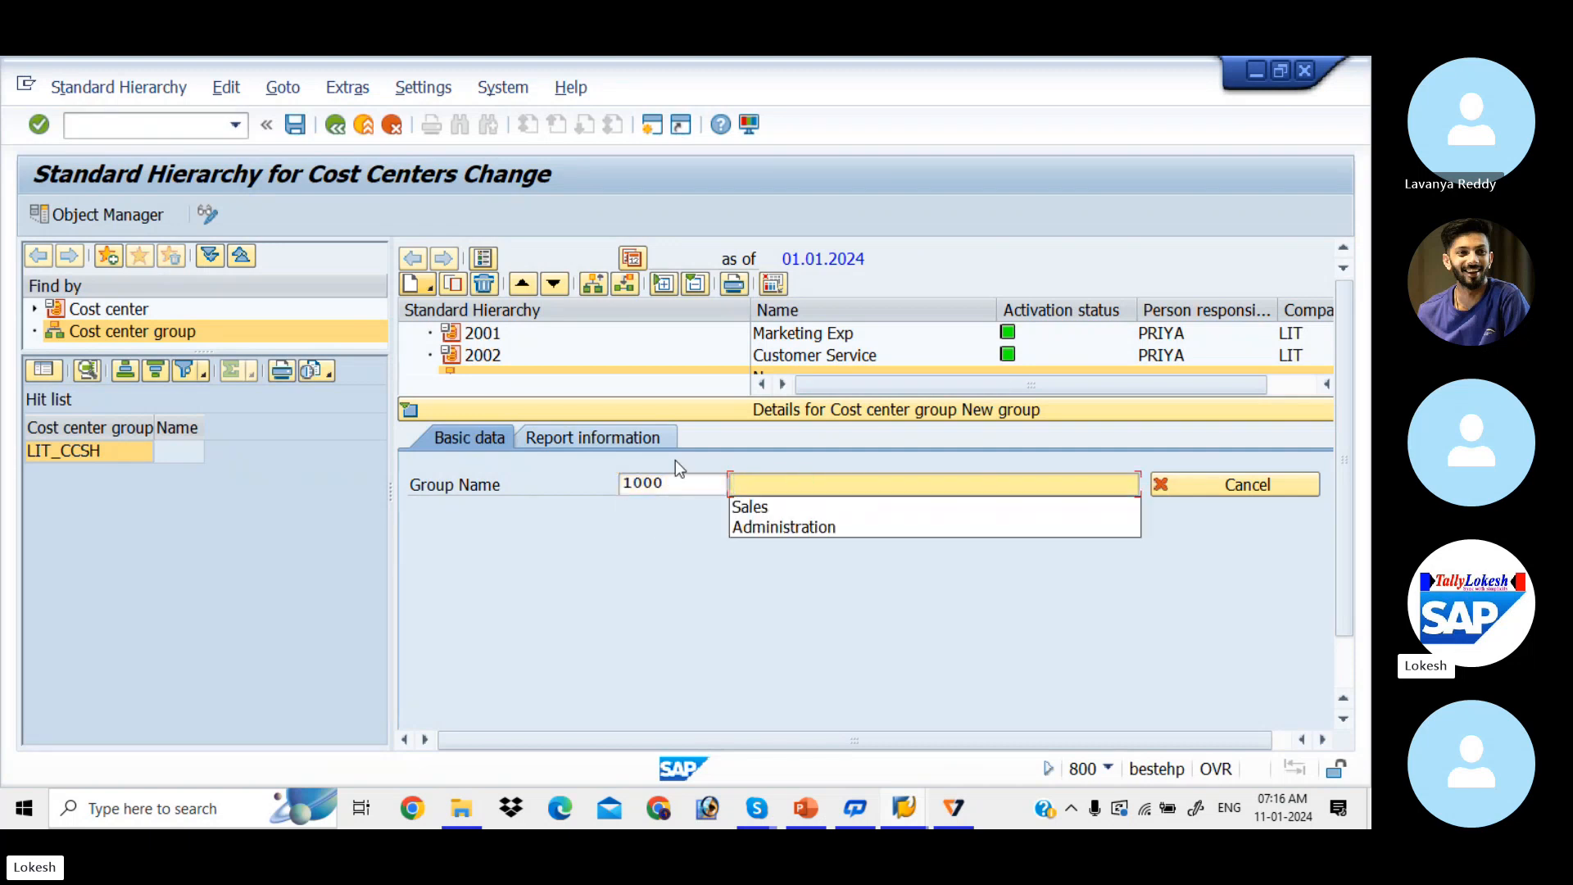
{"action": "key", "text": "Down"}
{"action": "key", "text": "Down"}
{"action": "key", "text": "Return"}
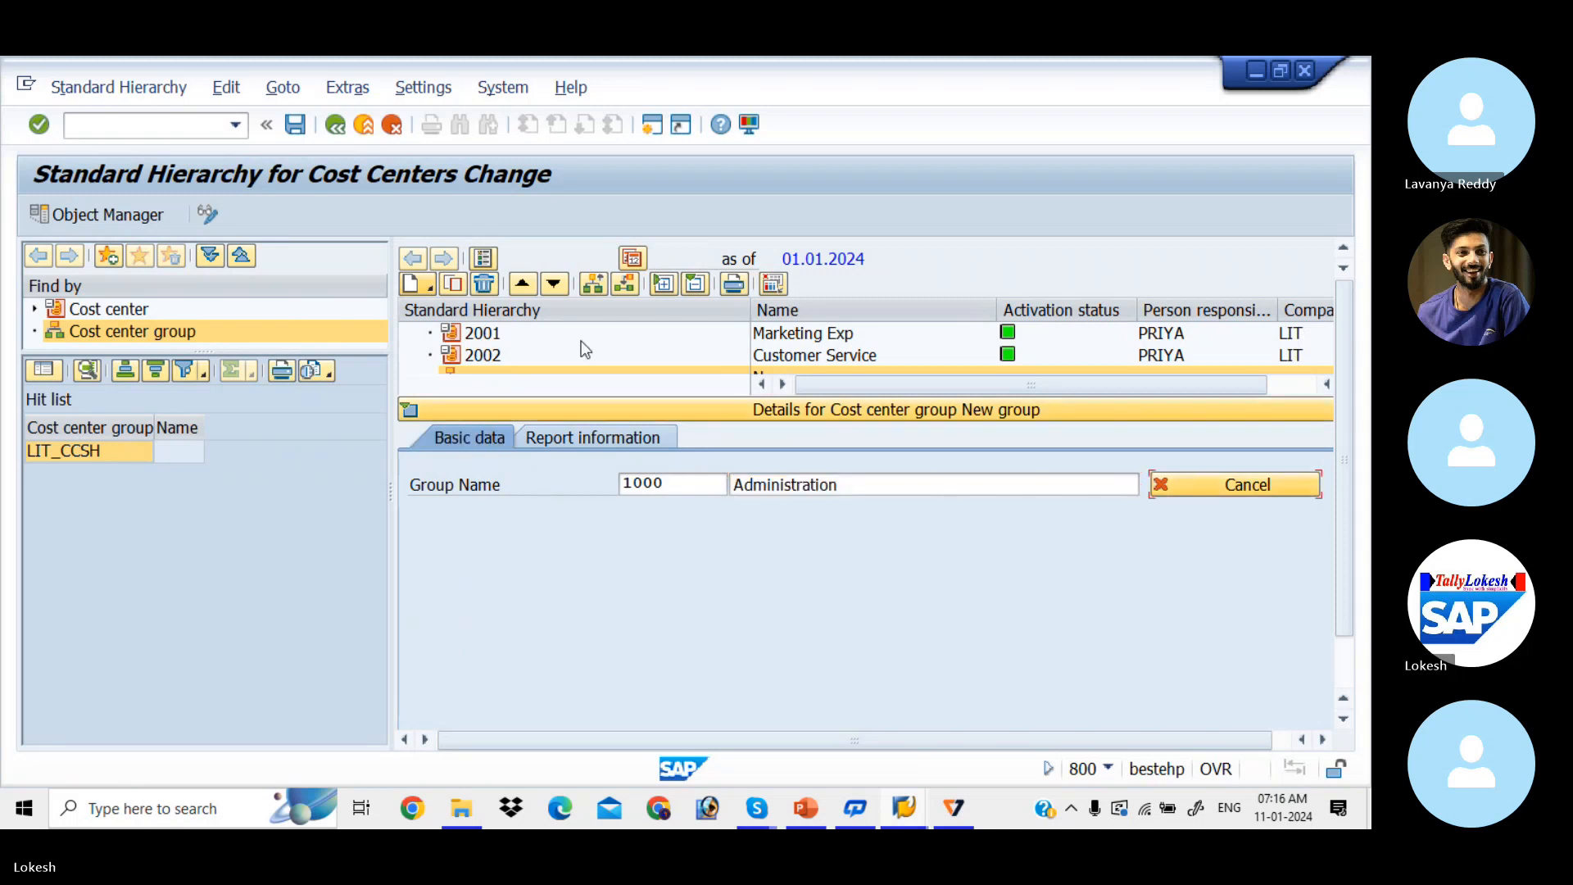
{"action": "left_click", "coordinate": [299, 130]}
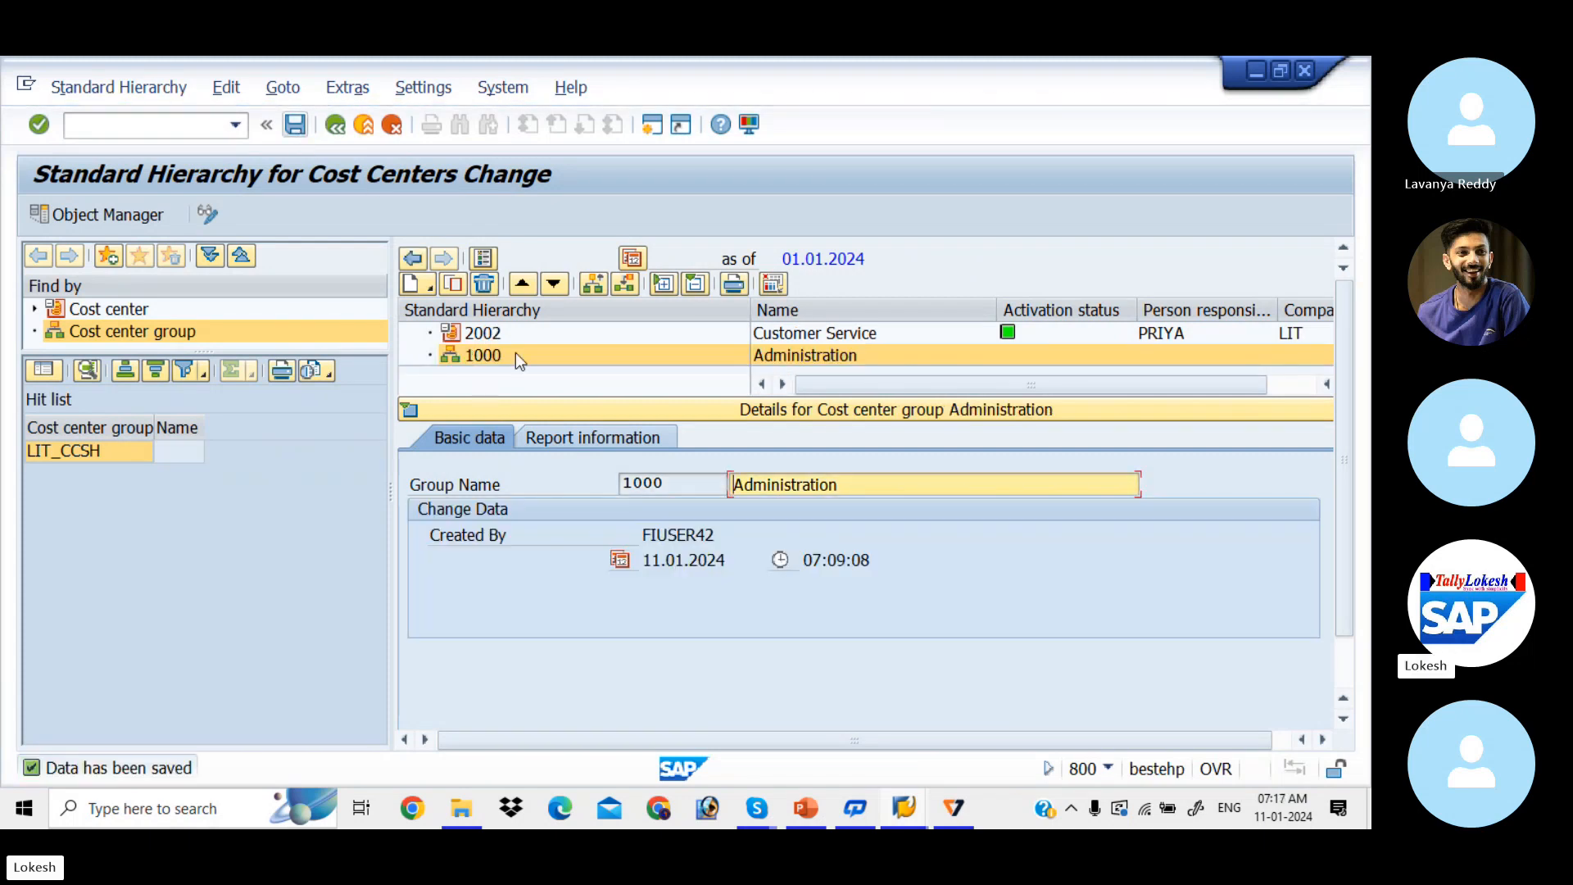
Step: Add same-level group 2000 'Sales' beside 1000 Administration and save the hierarchy
{"action": "right_click", "coordinate": [461, 360]}
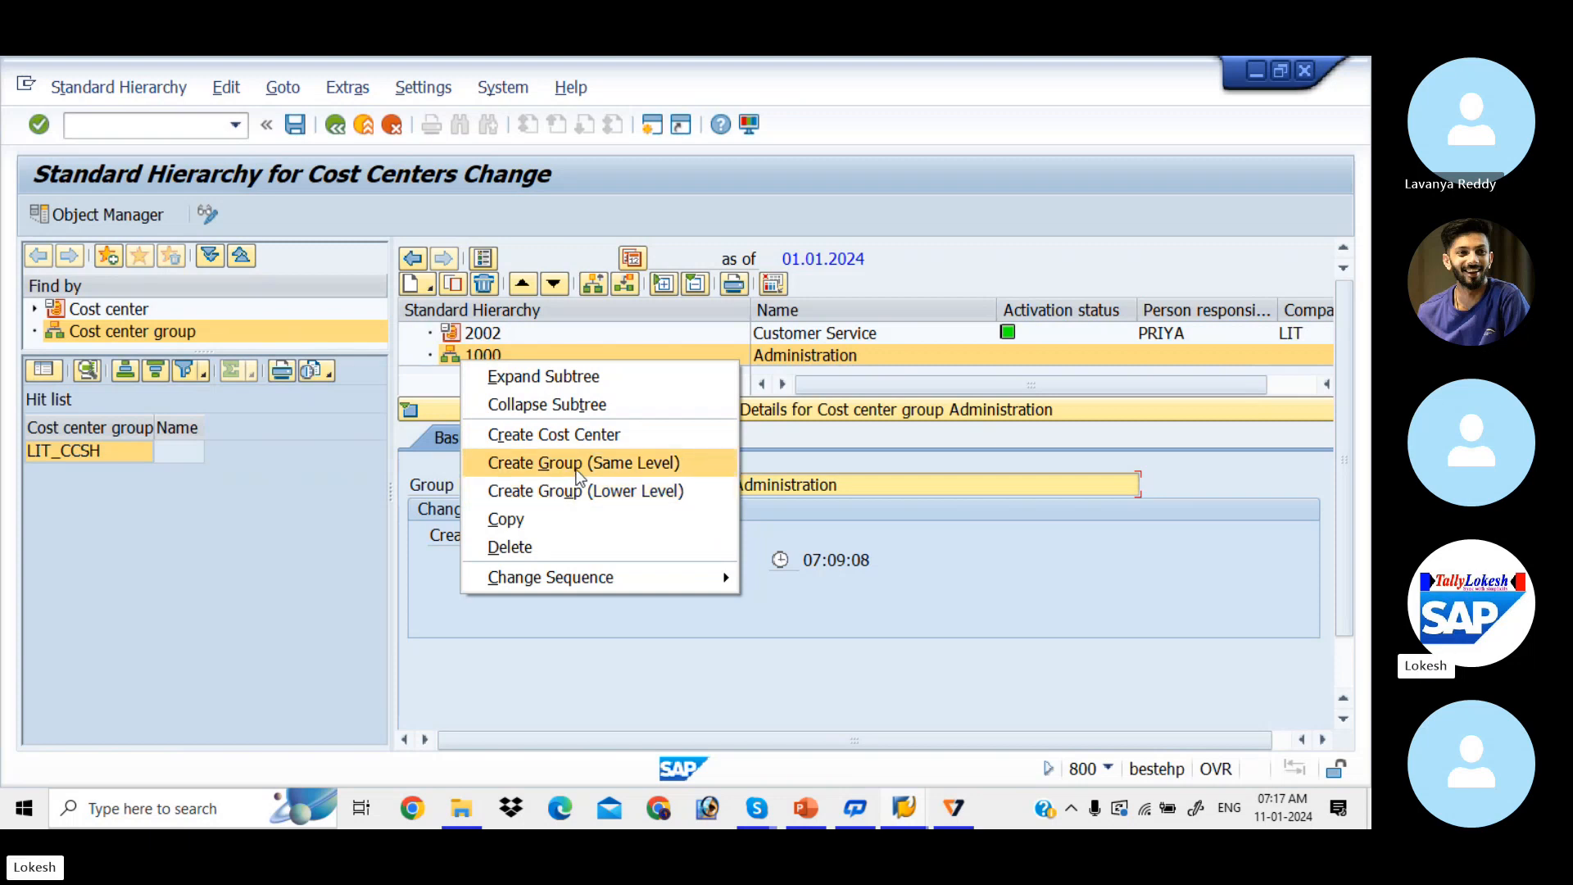
{"action": "left_click", "coordinate": [578, 472]}
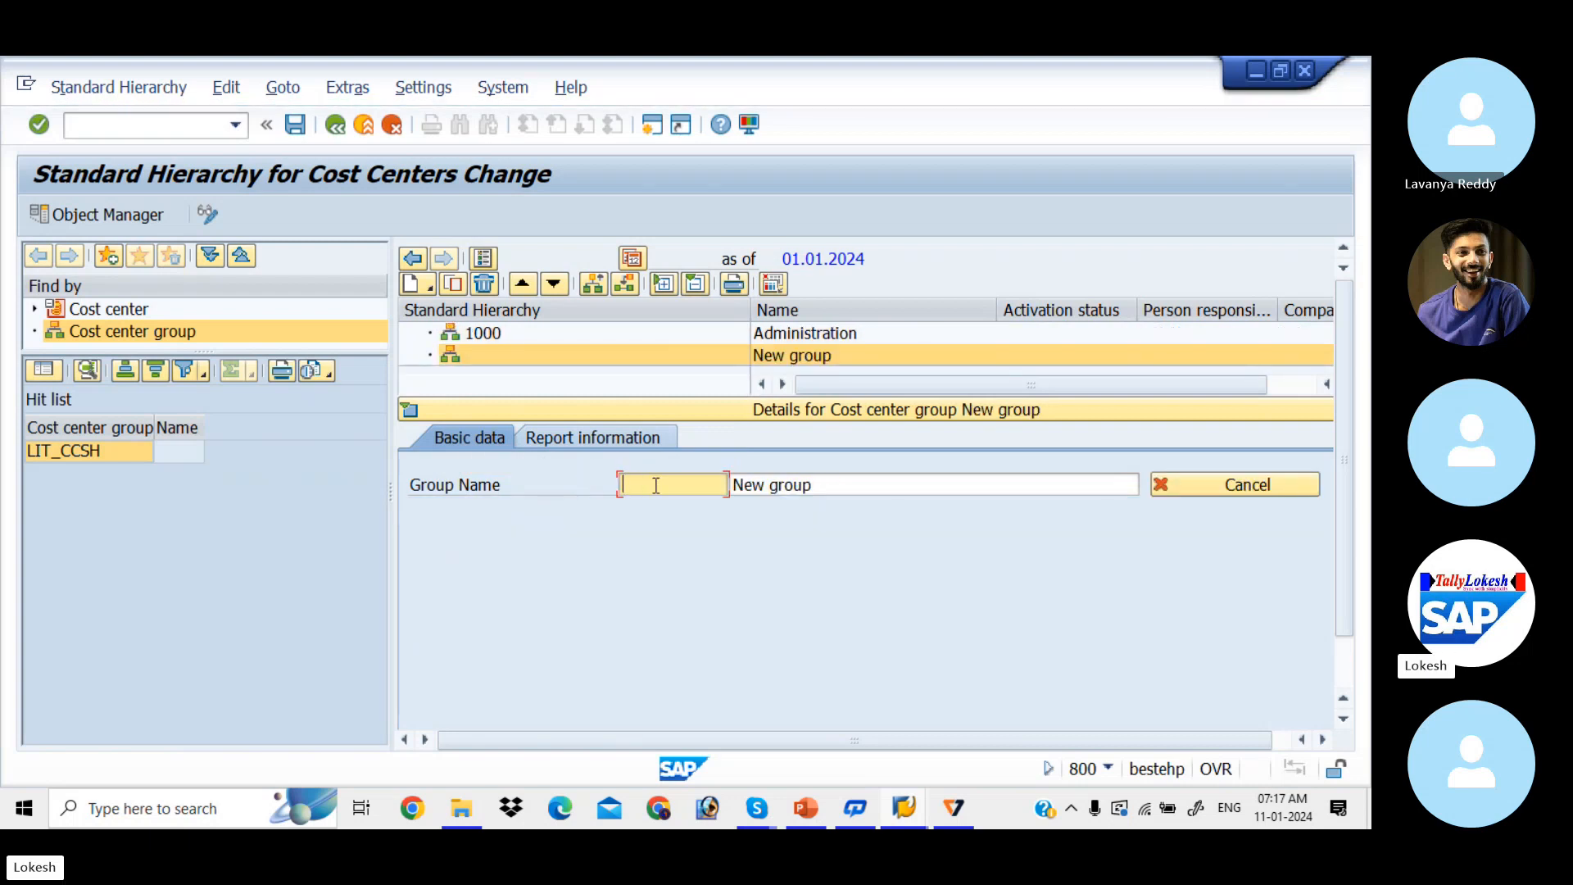
{"action": "type", "text": "2001"}
{"action": "key", "text": "Tab"}
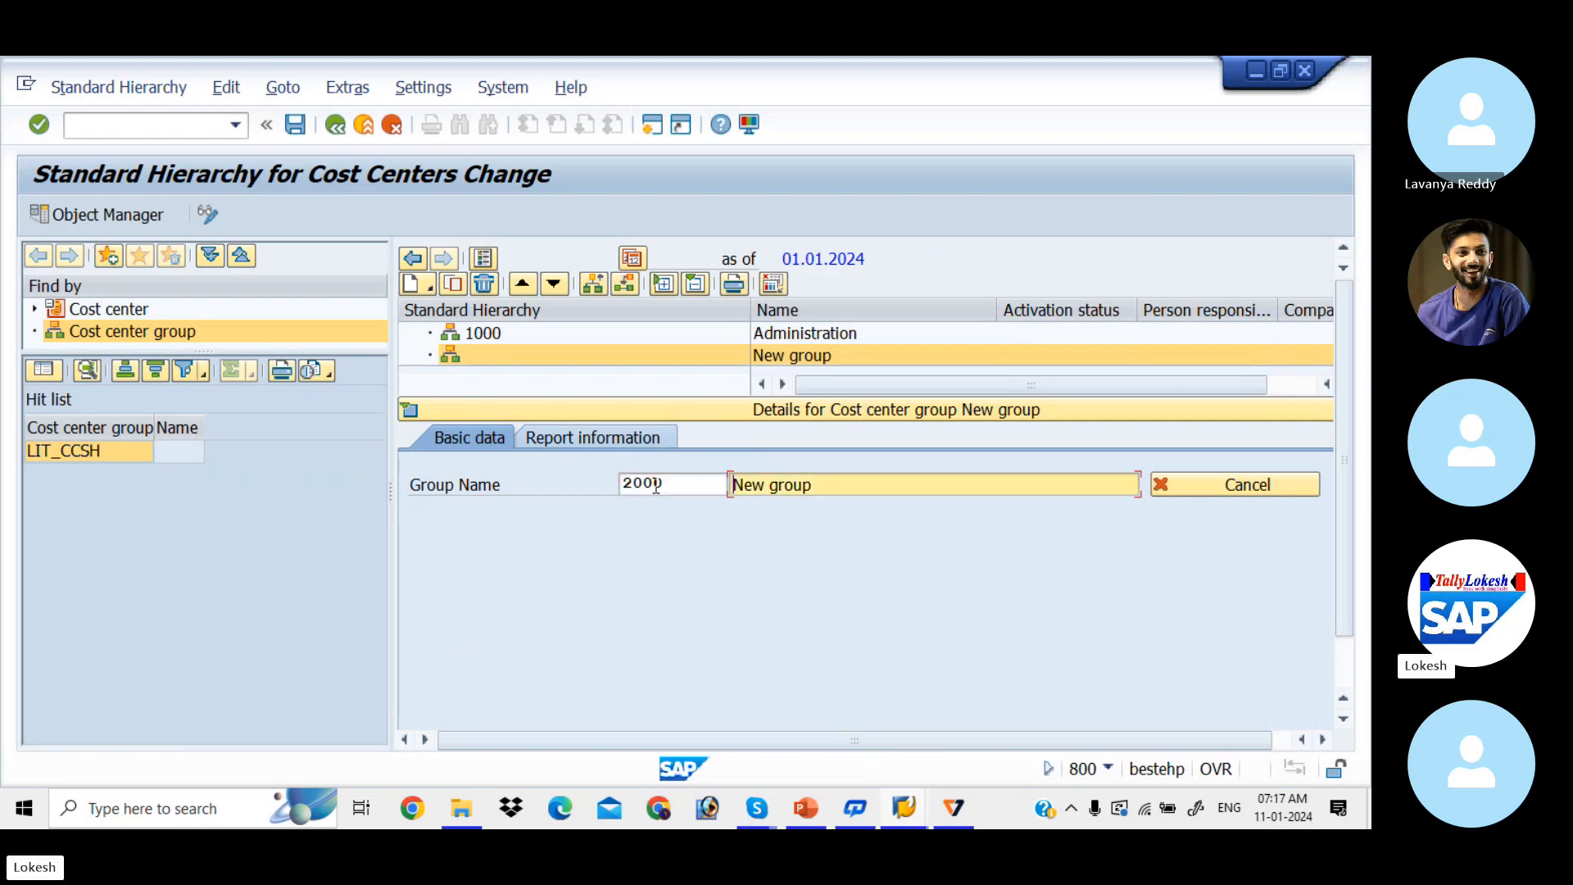
{"action": "left_click_drag", "start_coordinate": [839, 485], "coordinate": [667, 481]}
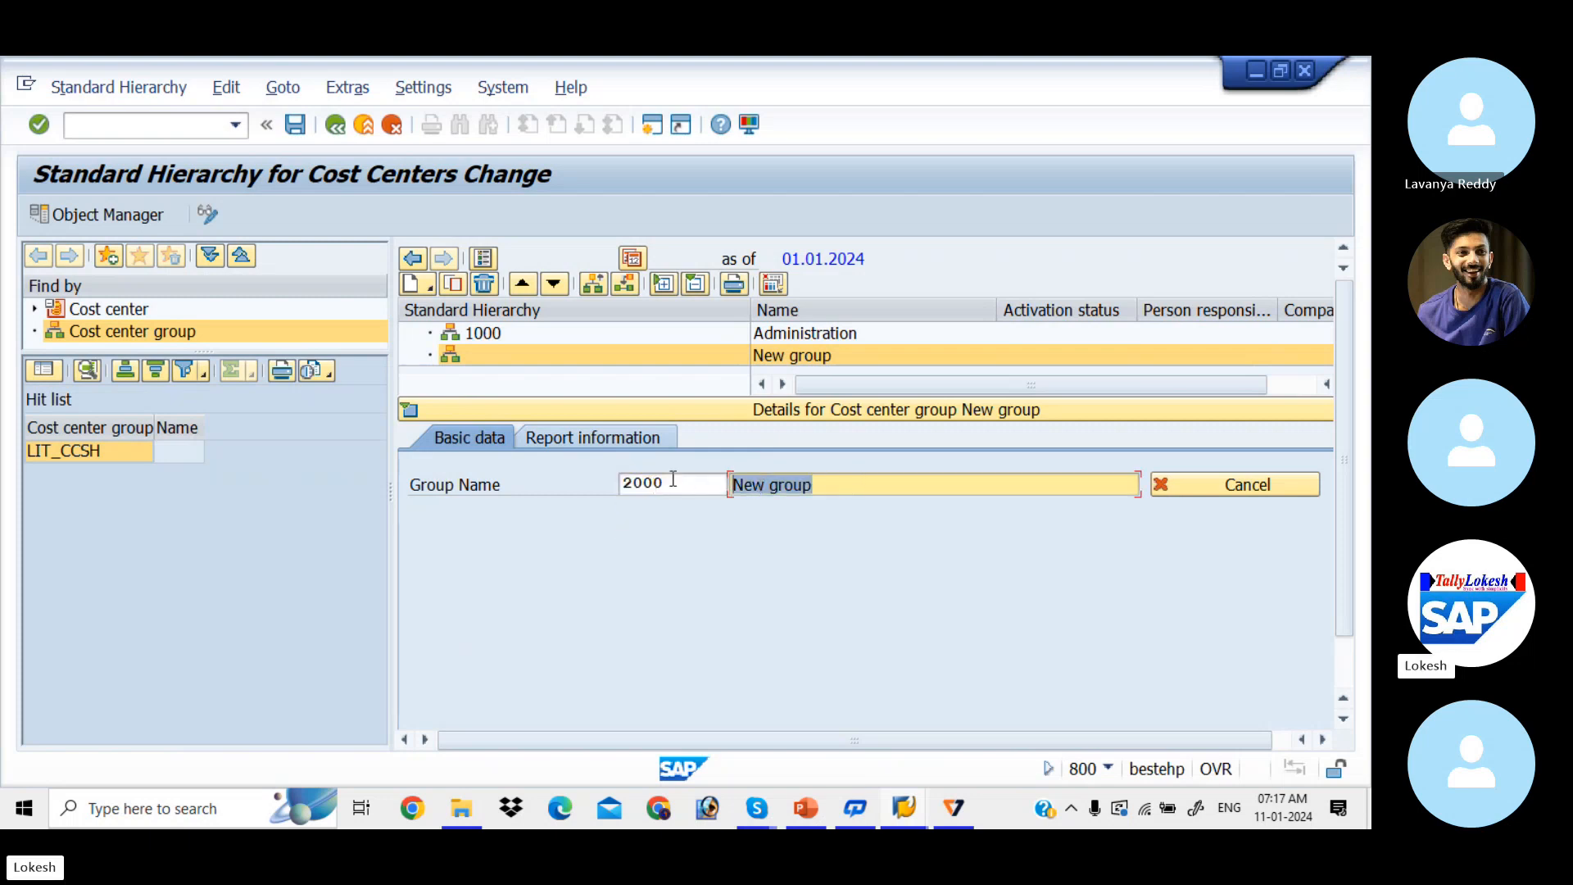
{"action": "key", "text": "BackSpace"}
{"action": "key", "text": "Down"}
{"action": "key", "text": "Tab"}
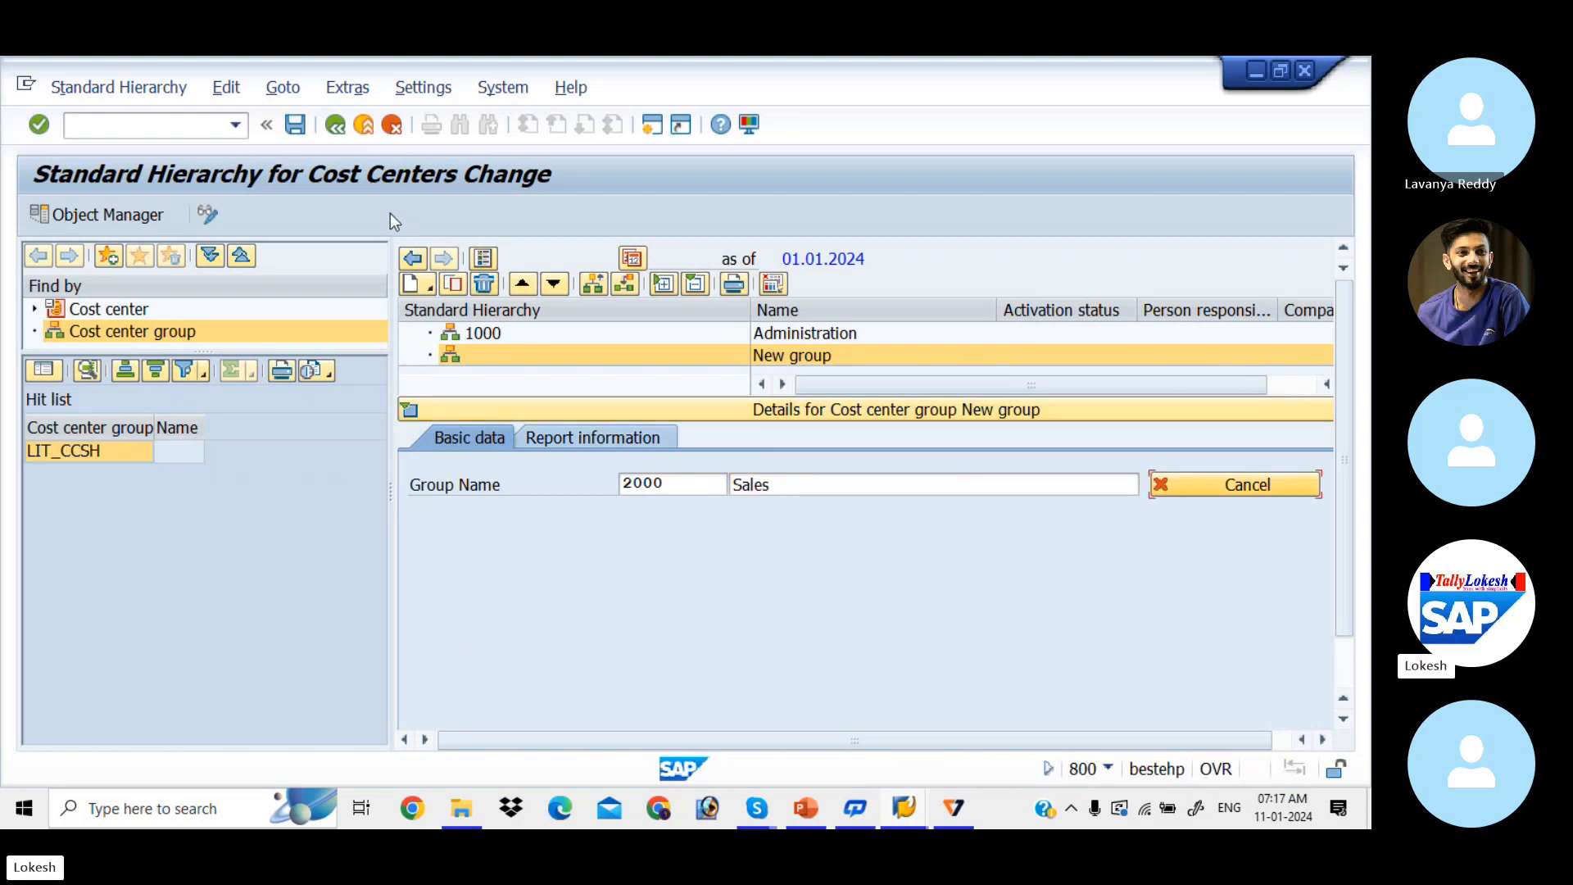
{"action": "left_click", "coordinate": [295, 125]}
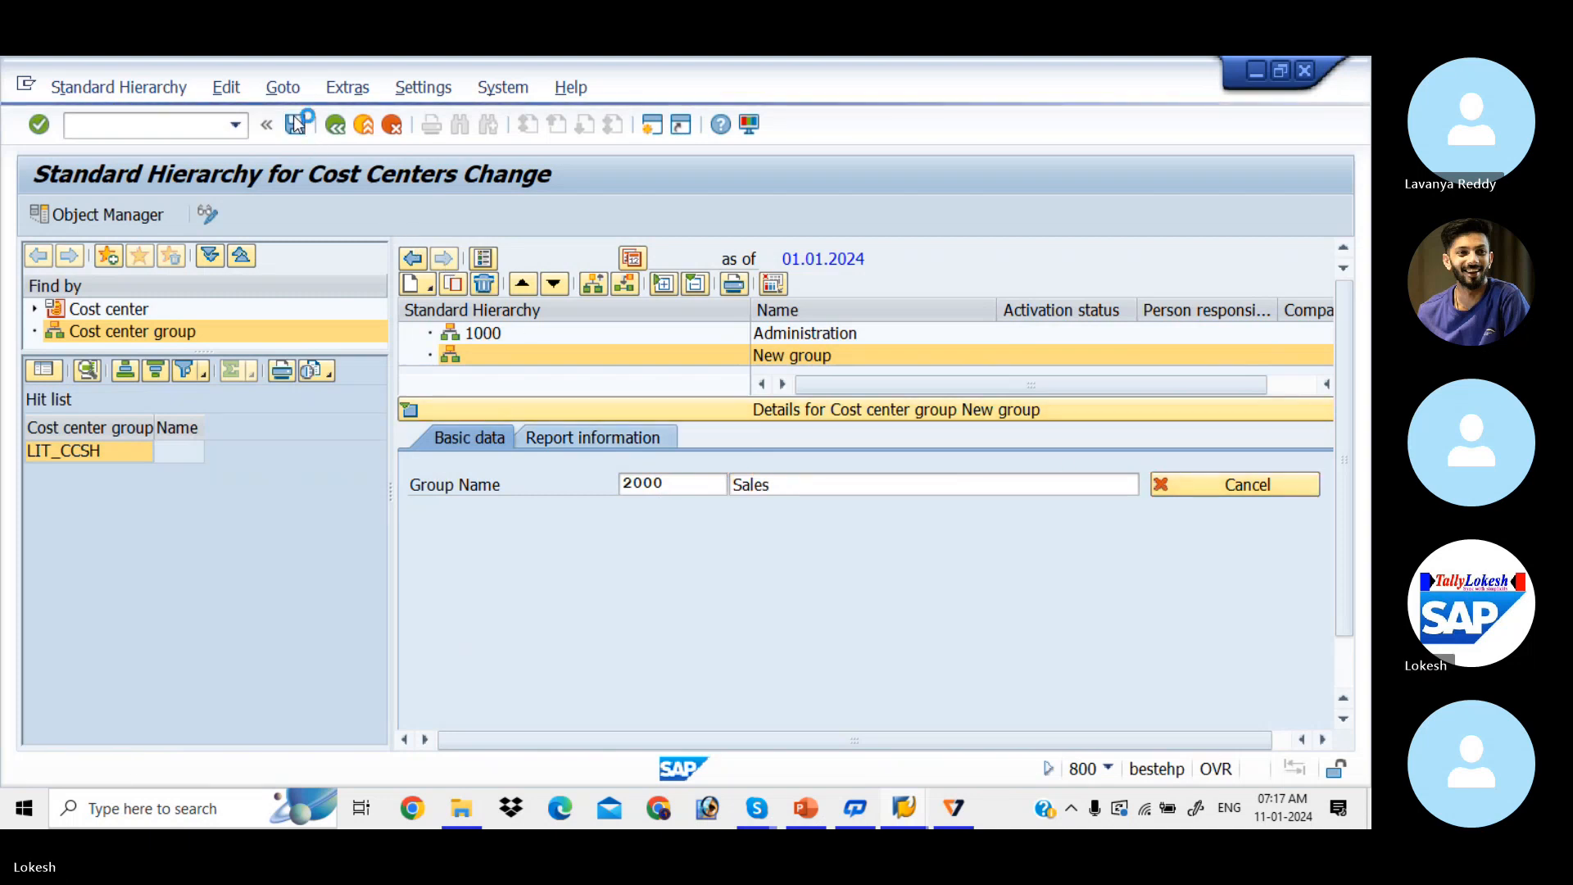
{"action": "left_click", "coordinate": [410, 412]}
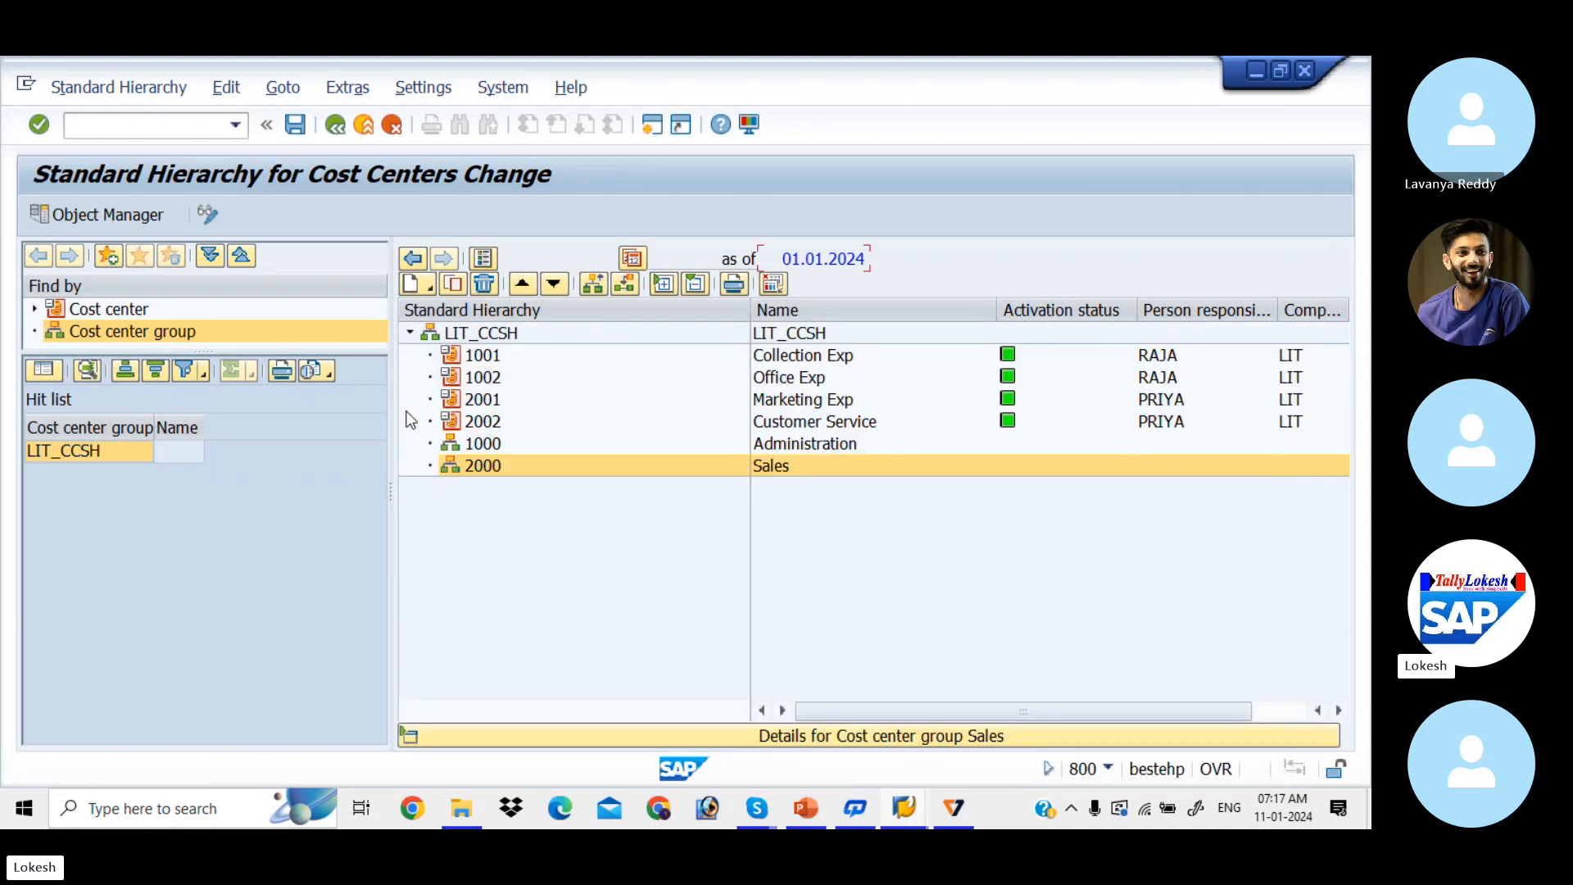
{"action": "left_click", "coordinate": [467, 446]}
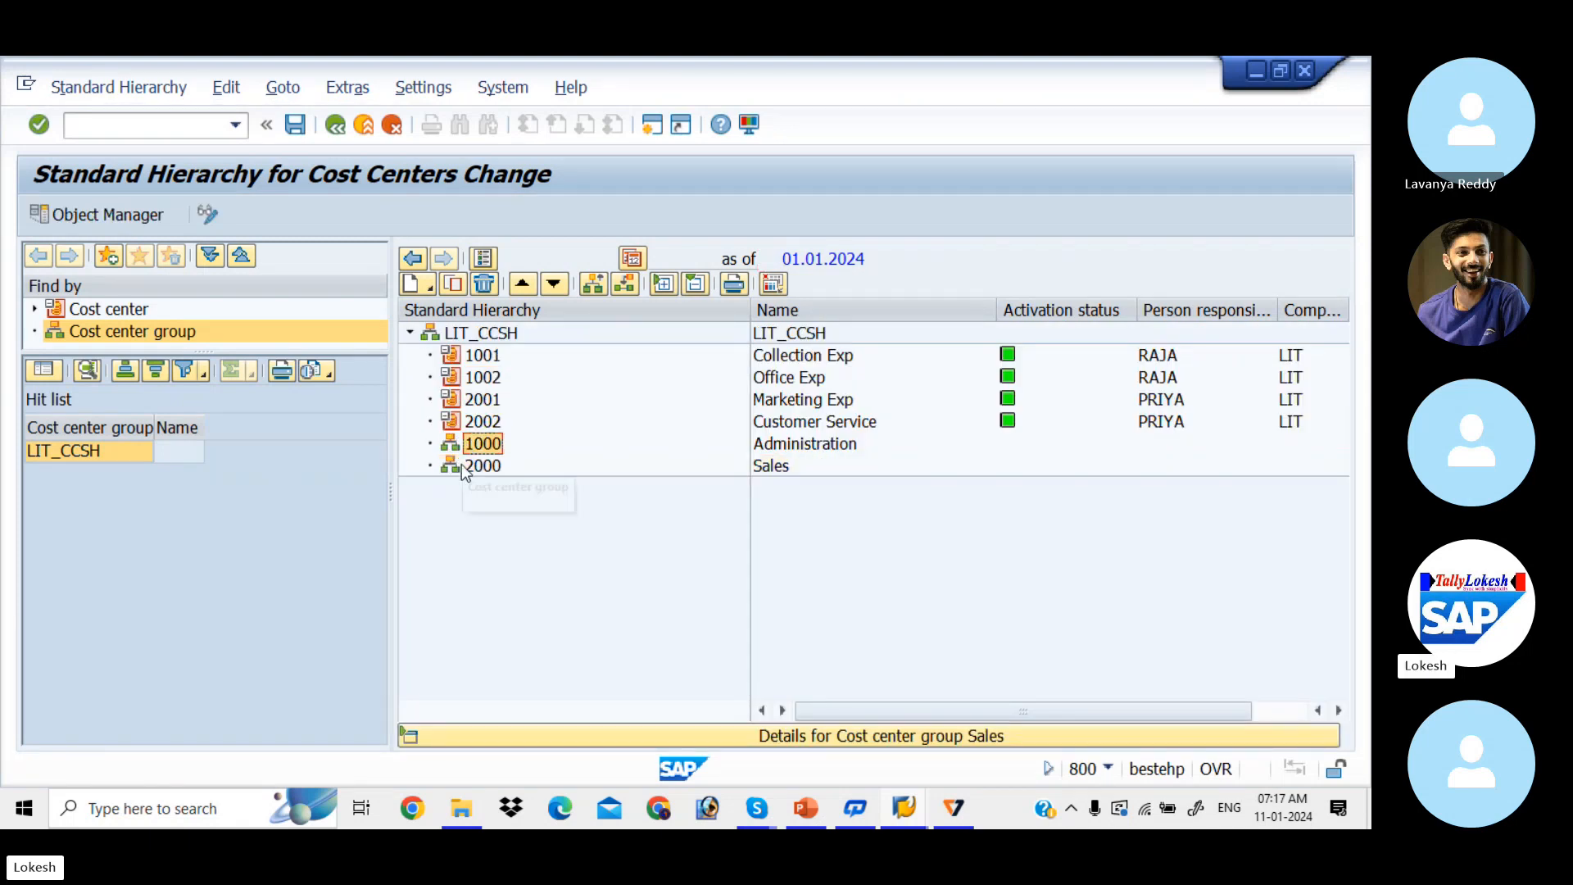
{"action": "left_click", "coordinate": [462, 468]}
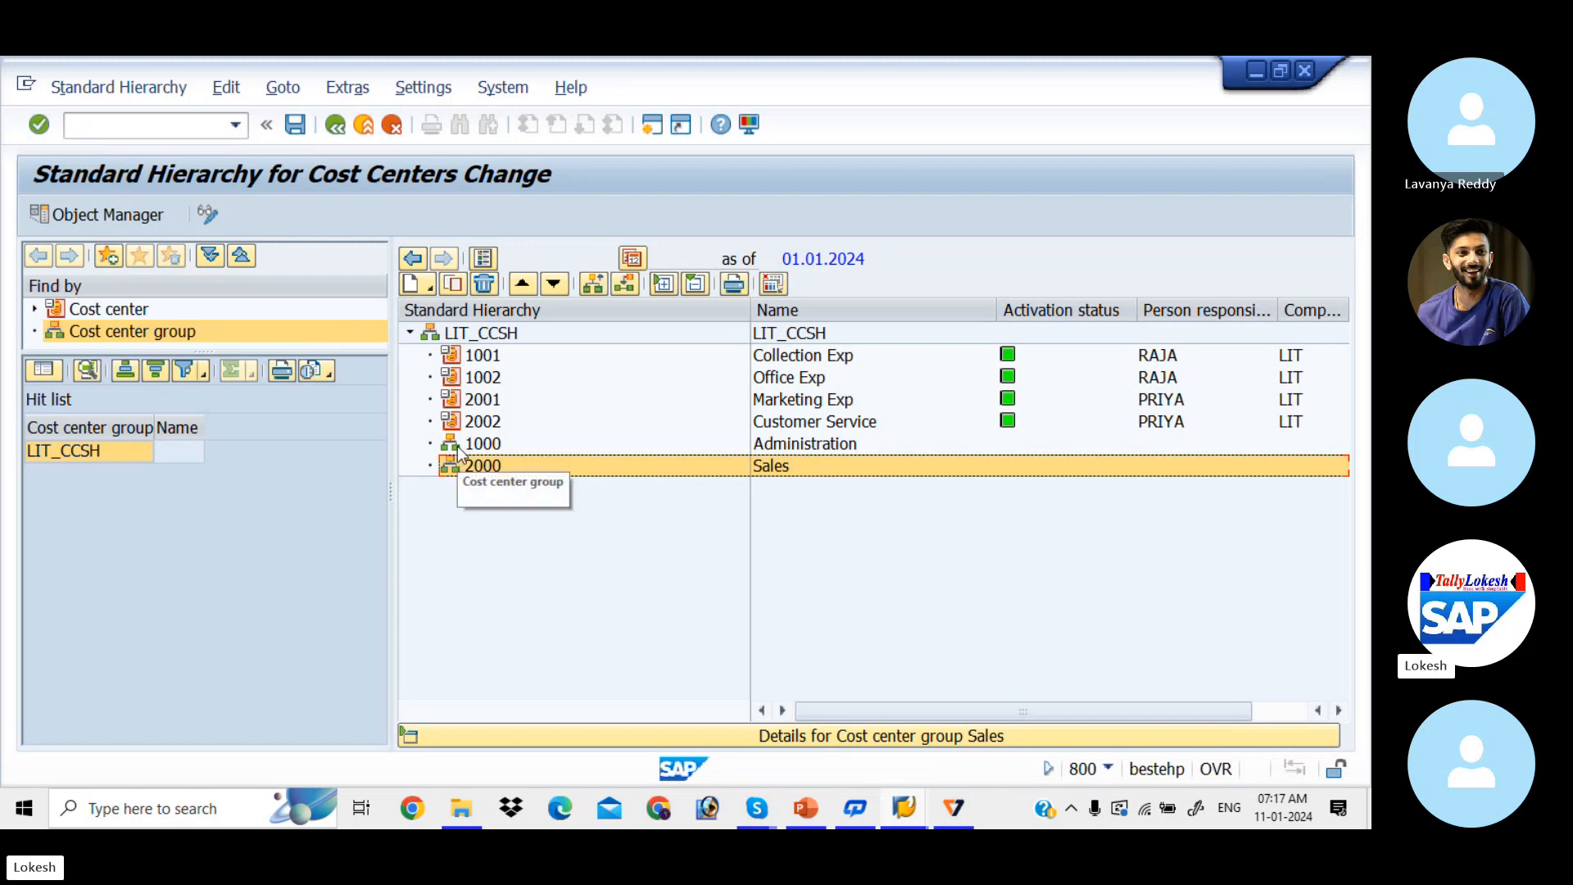
{"action": "left_click", "coordinate": [457, 446]}
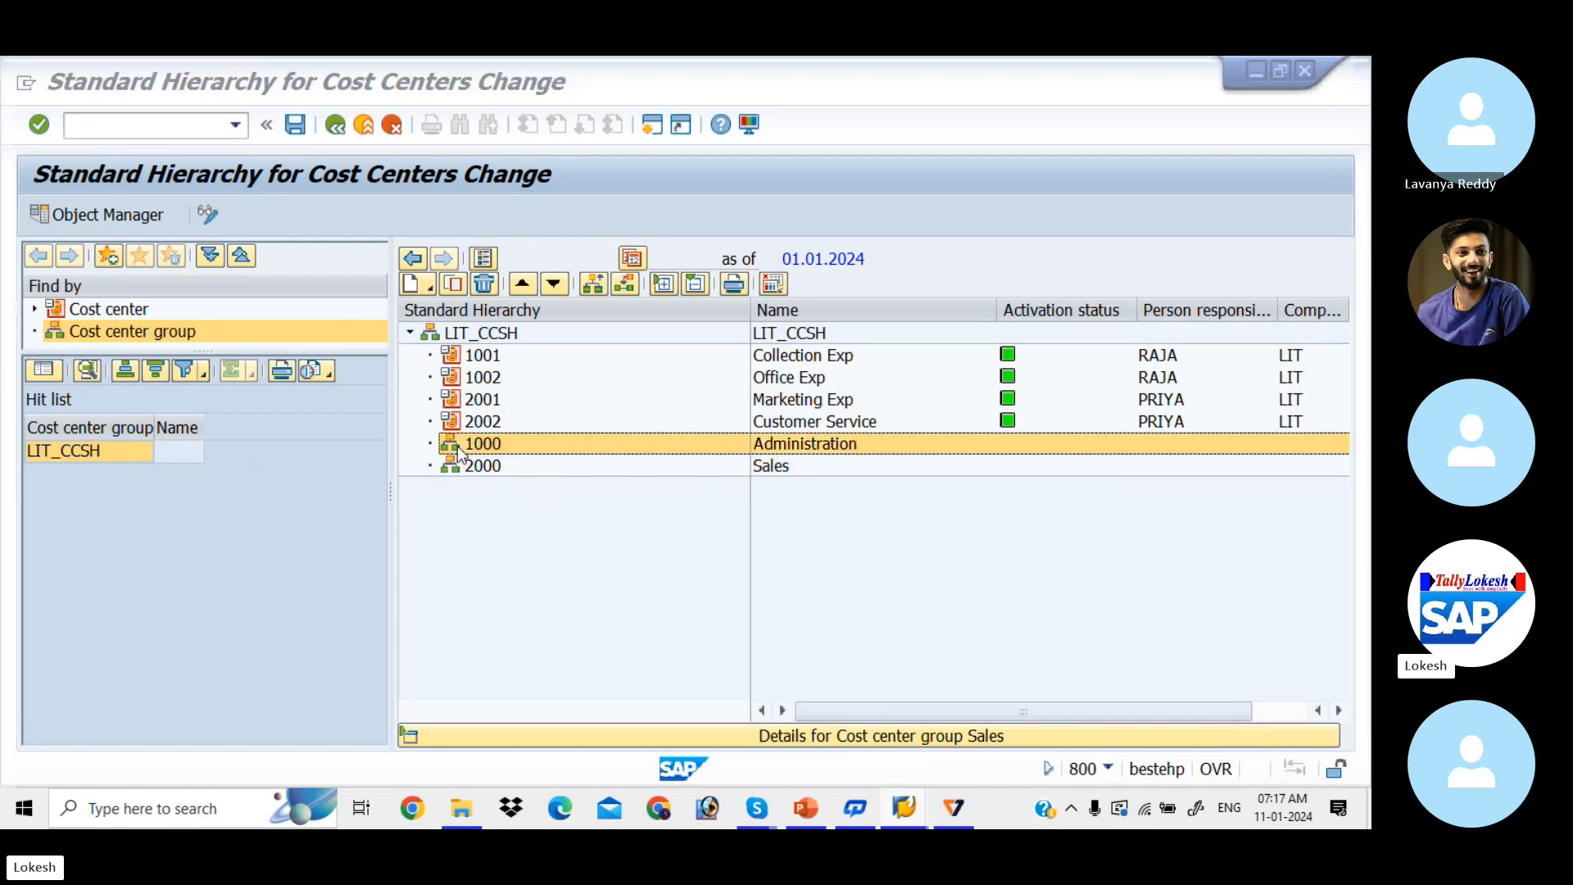
{"action": "key", "text": "alt+Tab"}
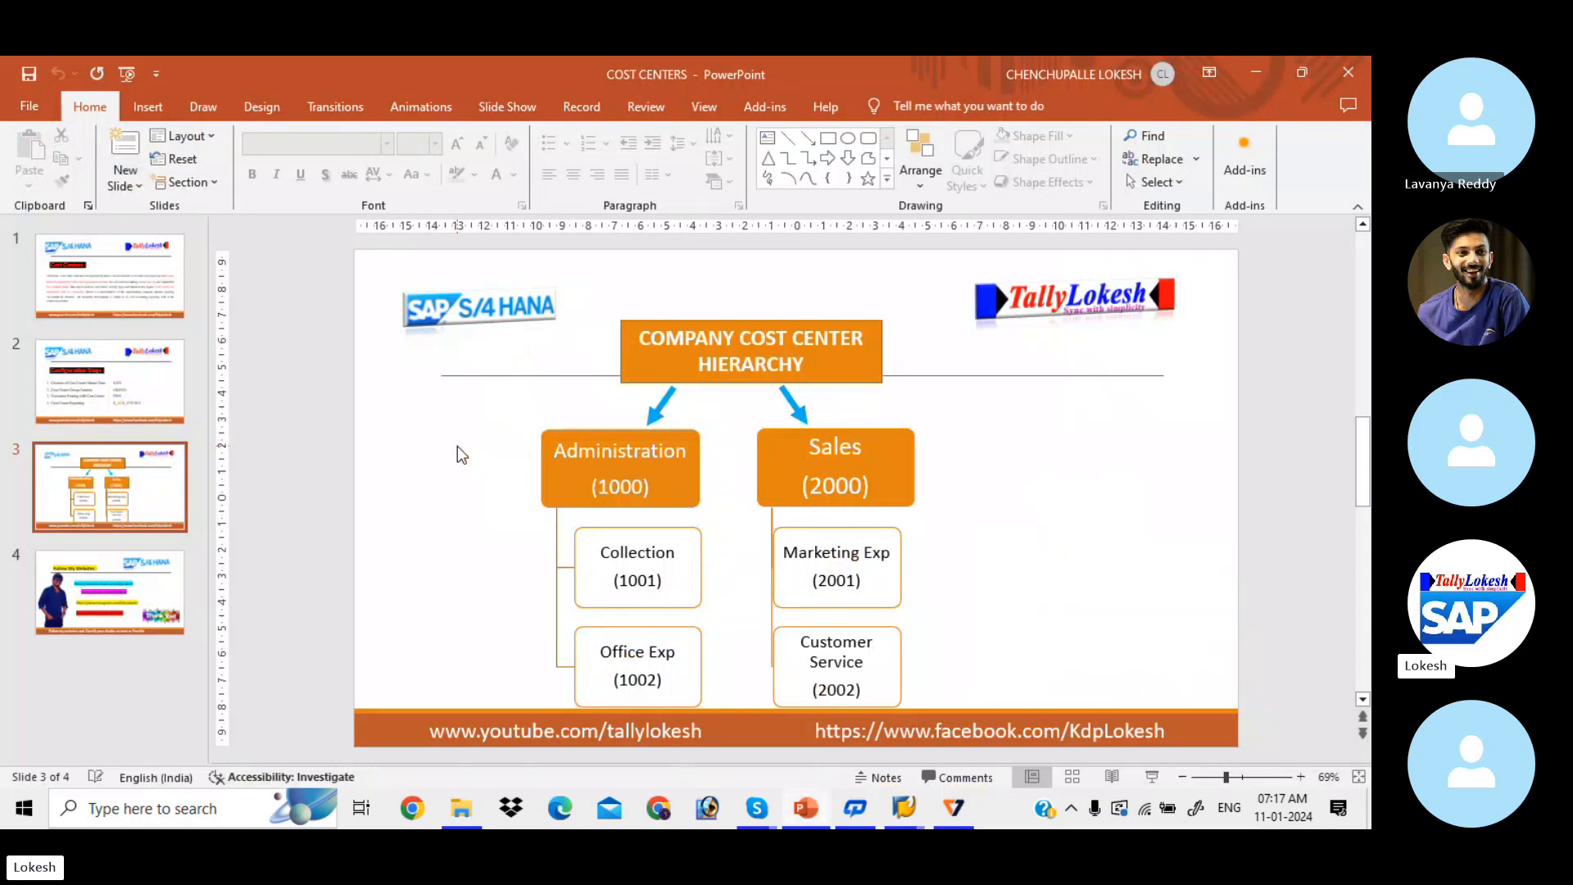
{"action": "key", "text": "alt+Tab"}
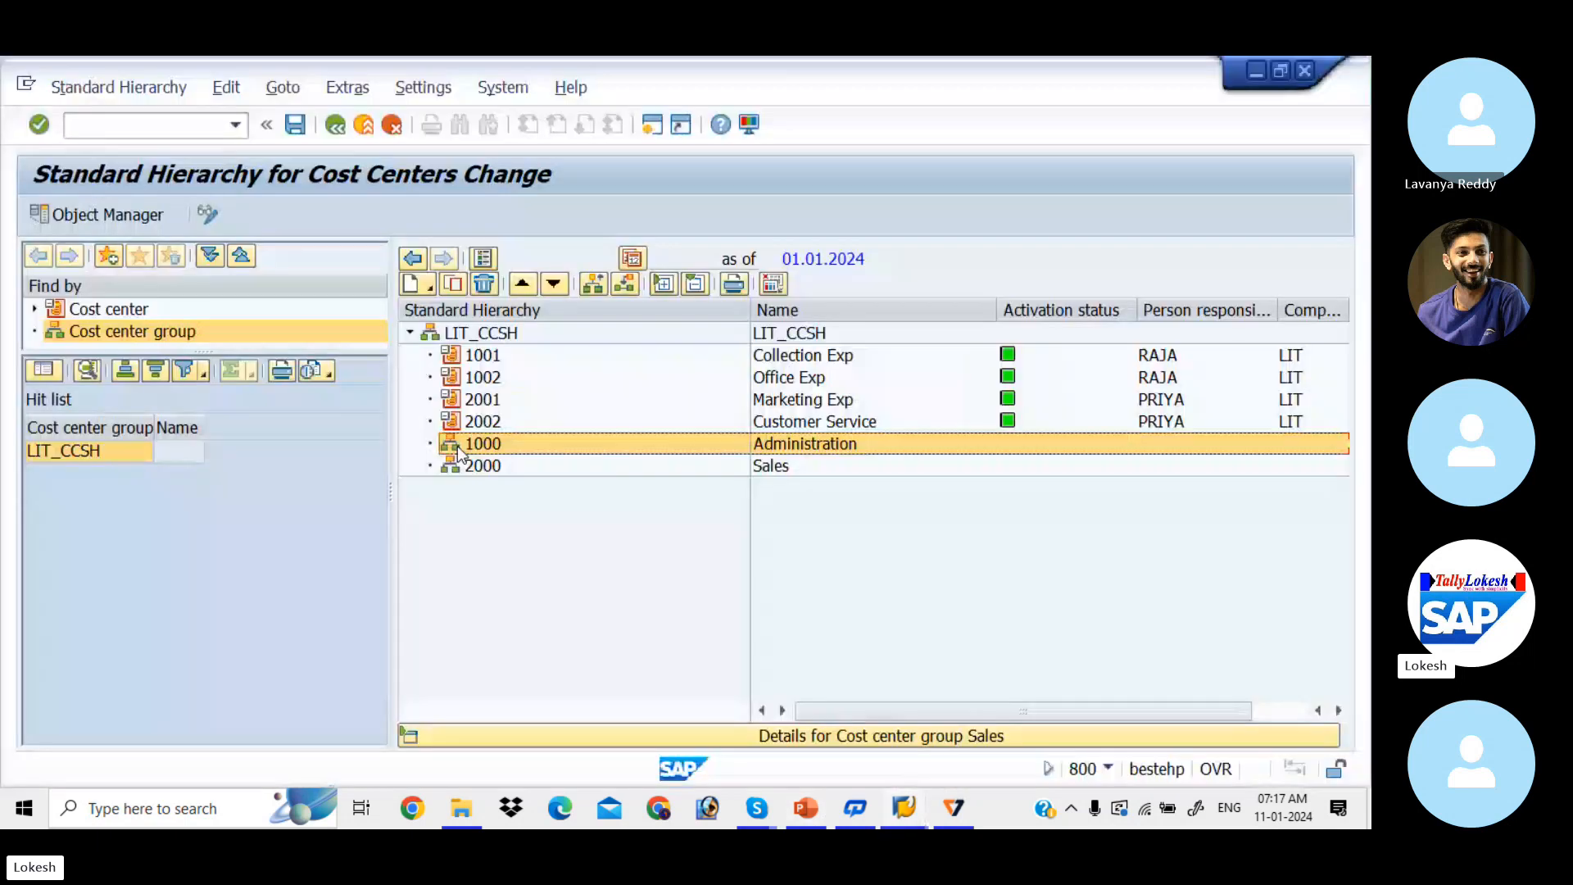
Step: Drag cost centers 1001 and 1002 under group 1000 Administration, and 2001 under 2000 Sales
{"action": "left_click", "coordinate": [454, 356]}
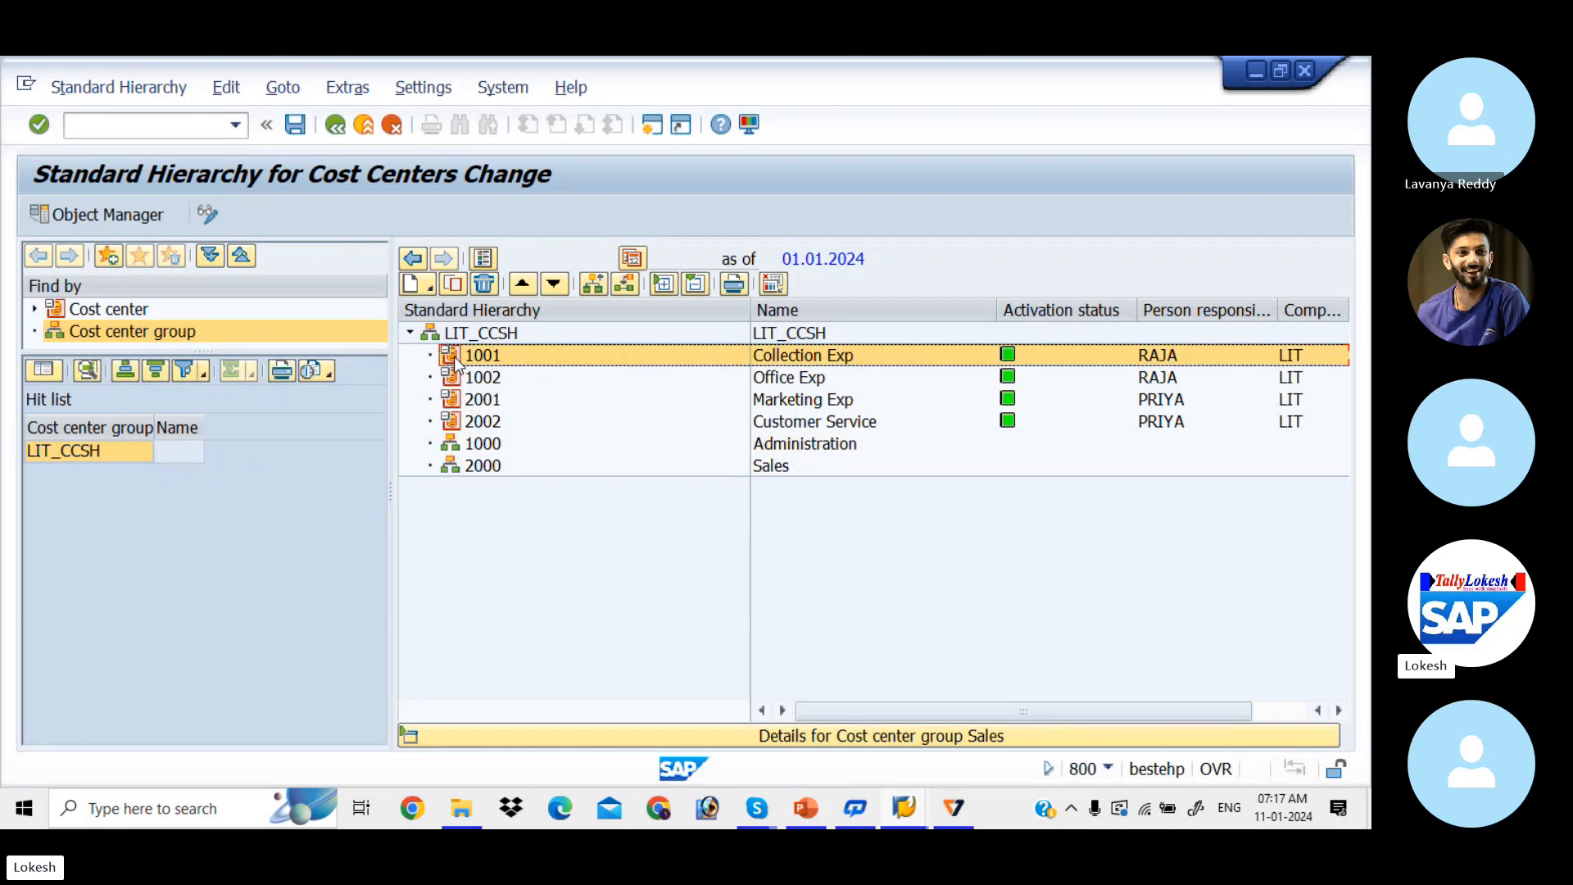
{"action": "left_click_drag", "start_coordinate": [454, 356], "coordinate": [464, 444]}
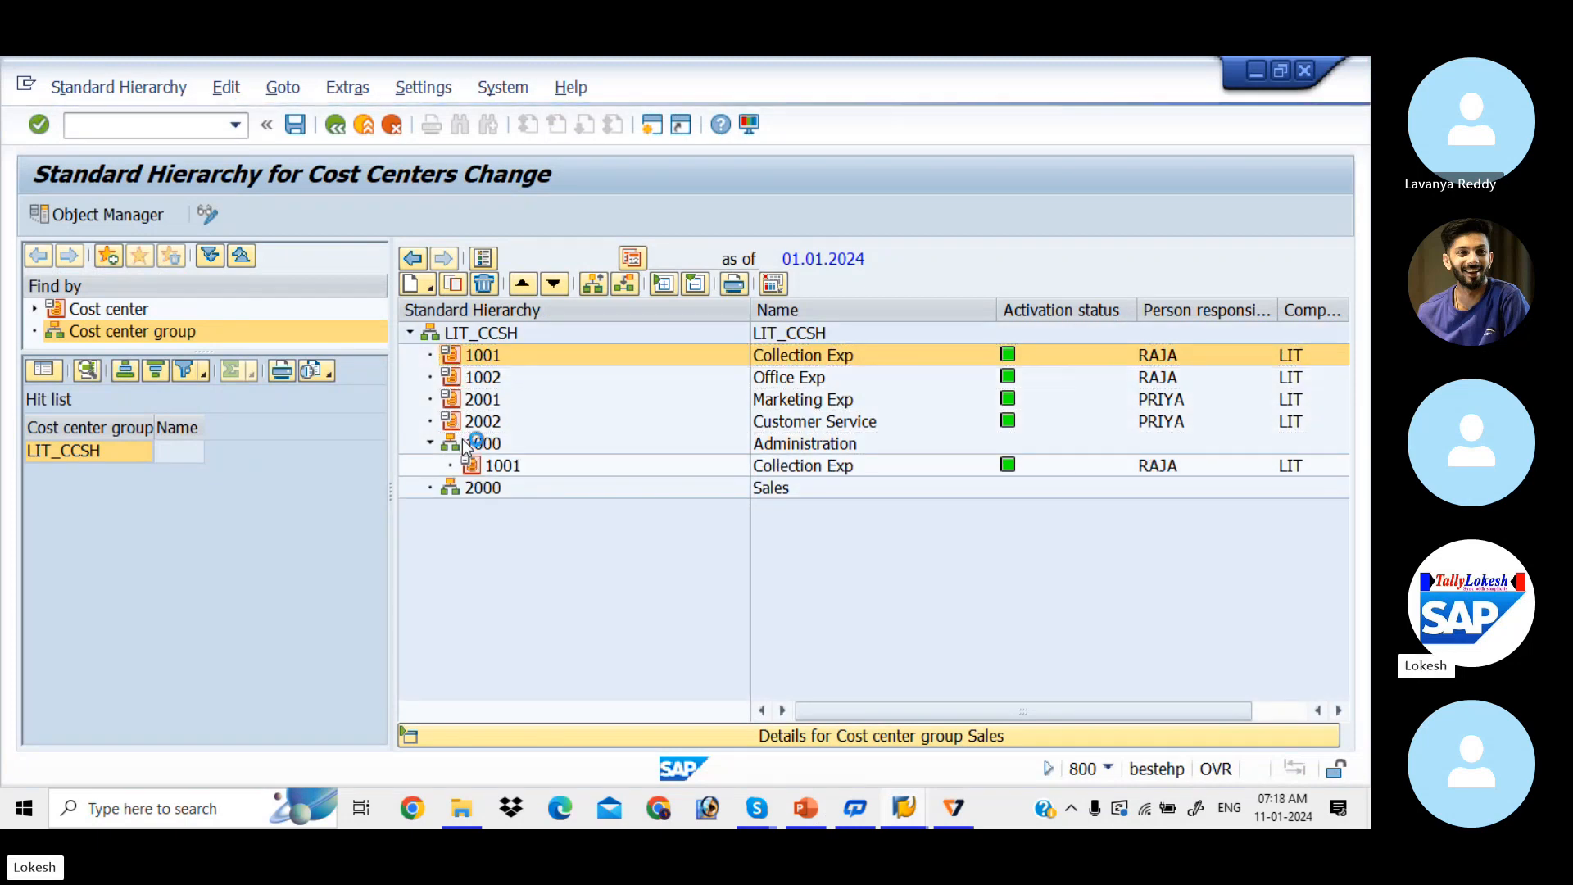
{"action": "left_click", "coordinate": [465, 359]}
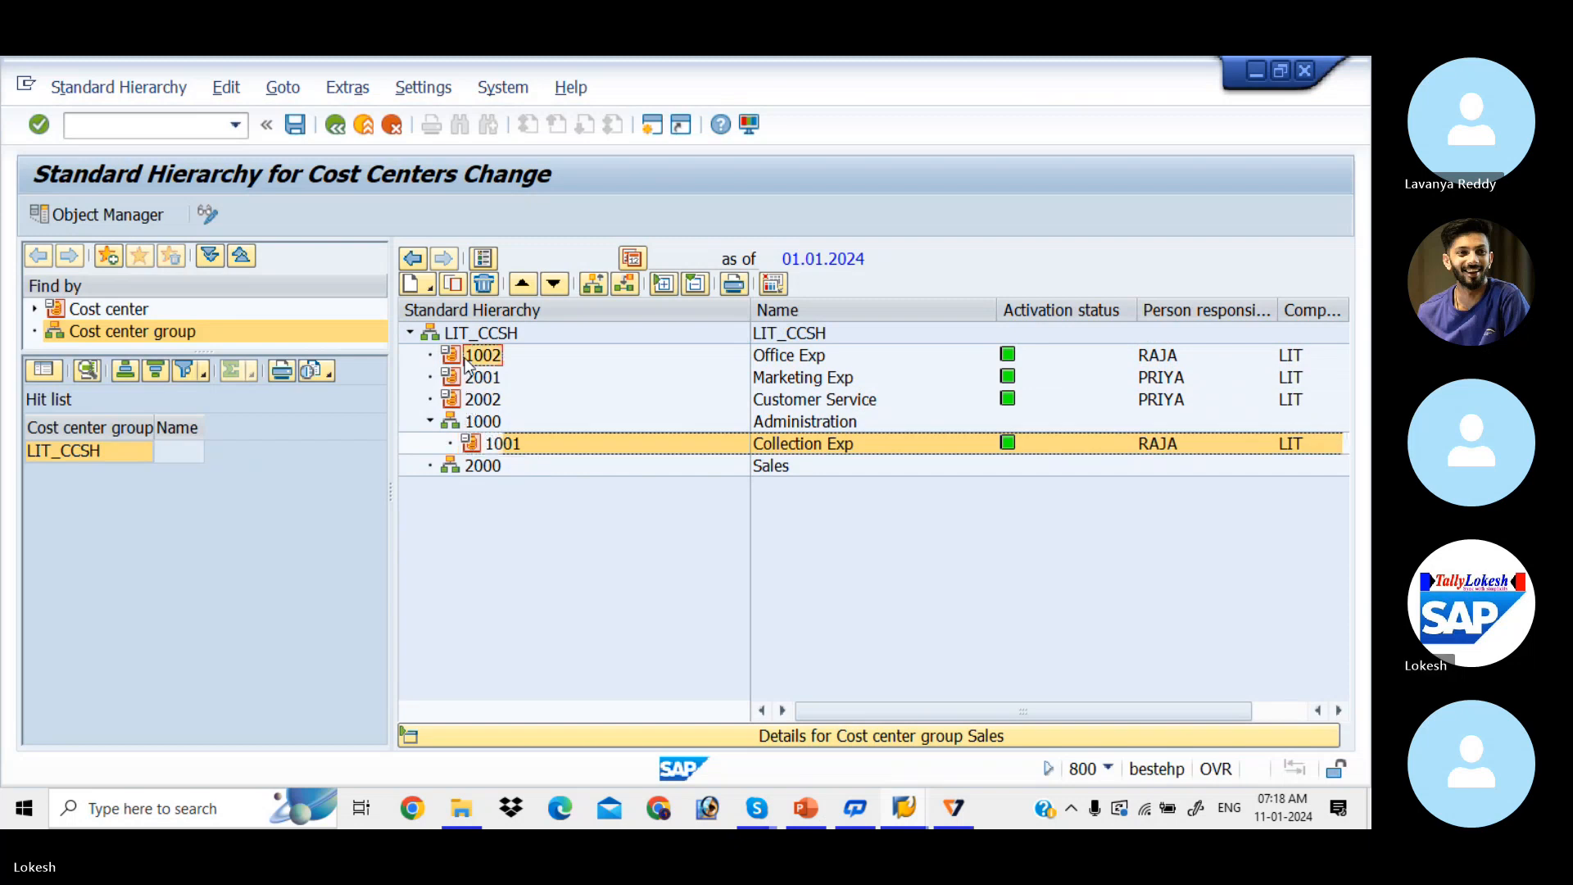
{"action": "left_click", "coordinate": [453, 361]}
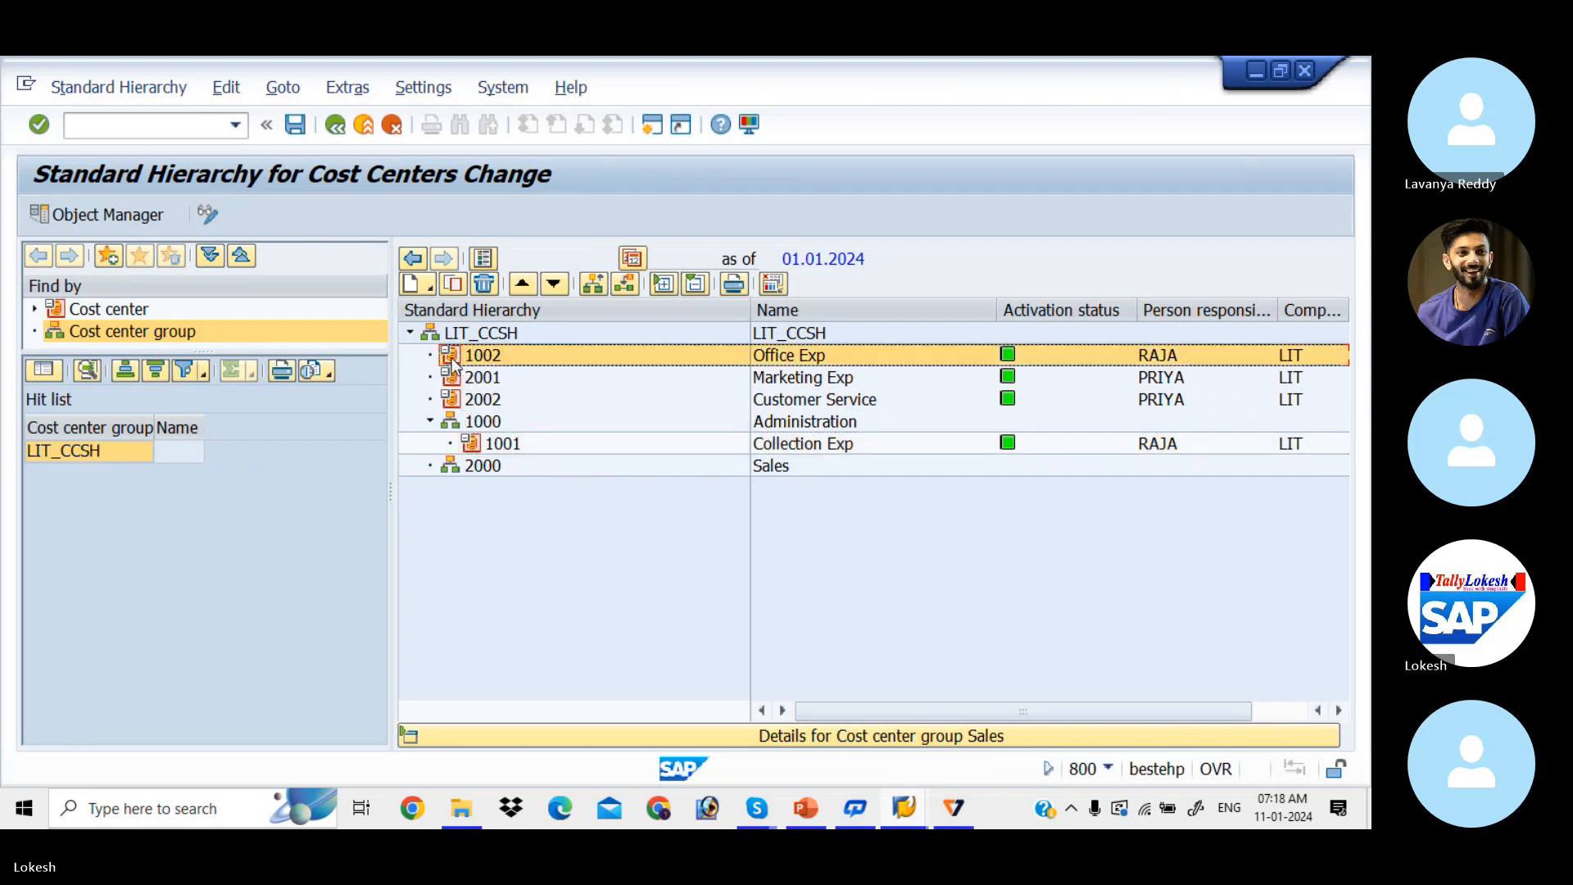
{"action": "left_click_drag", "start_coordinate": [453, 361], "coordinate": [462, 430]}
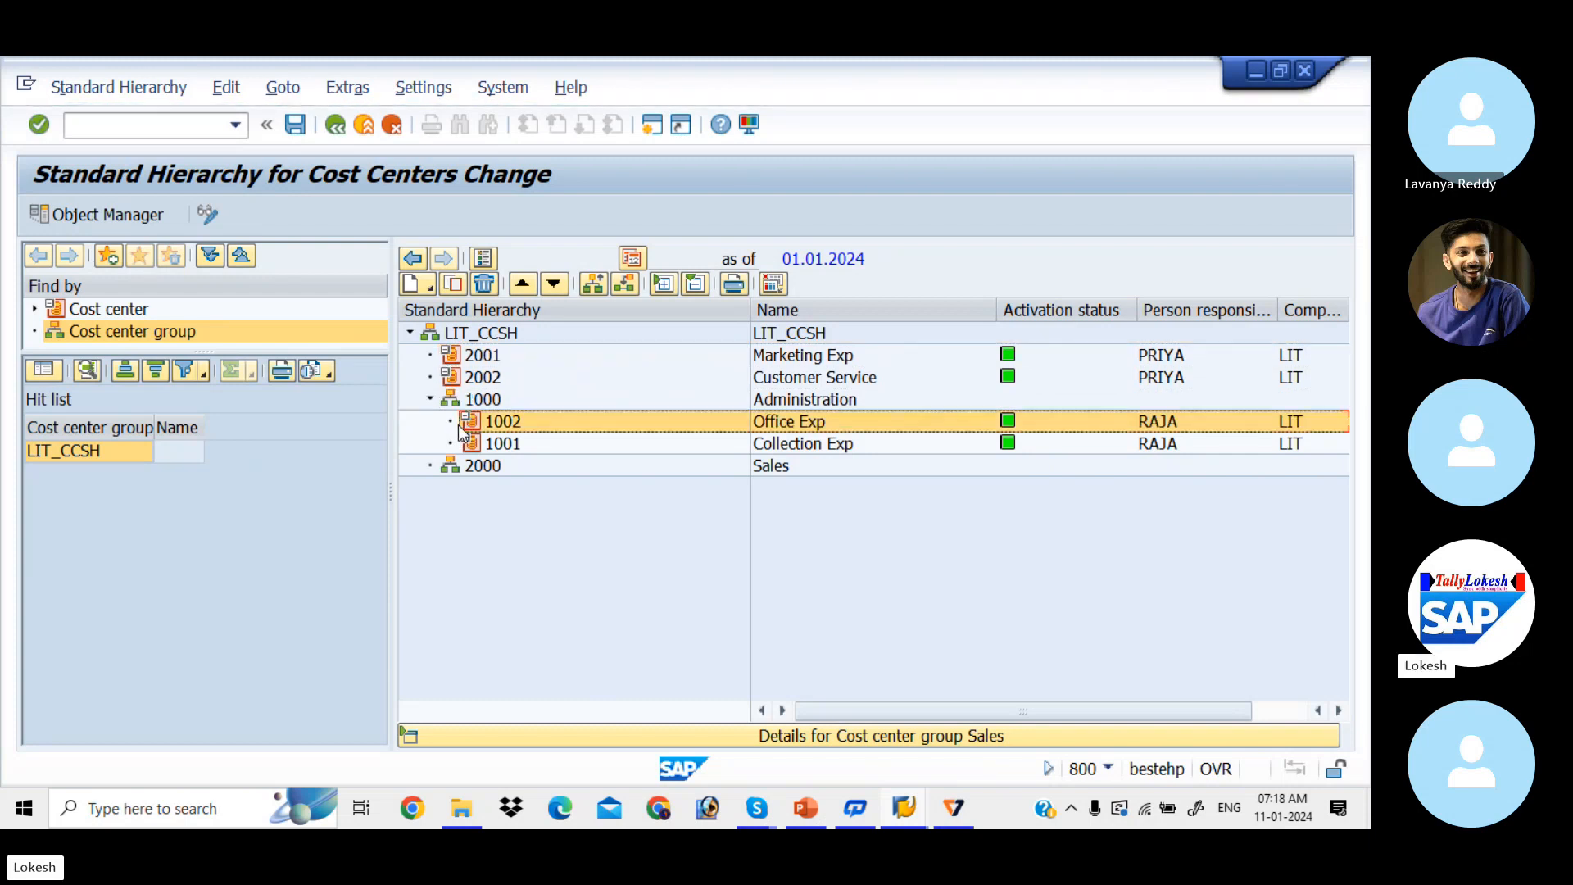
{"action": "left_click", "coordinate": [481, 358]}
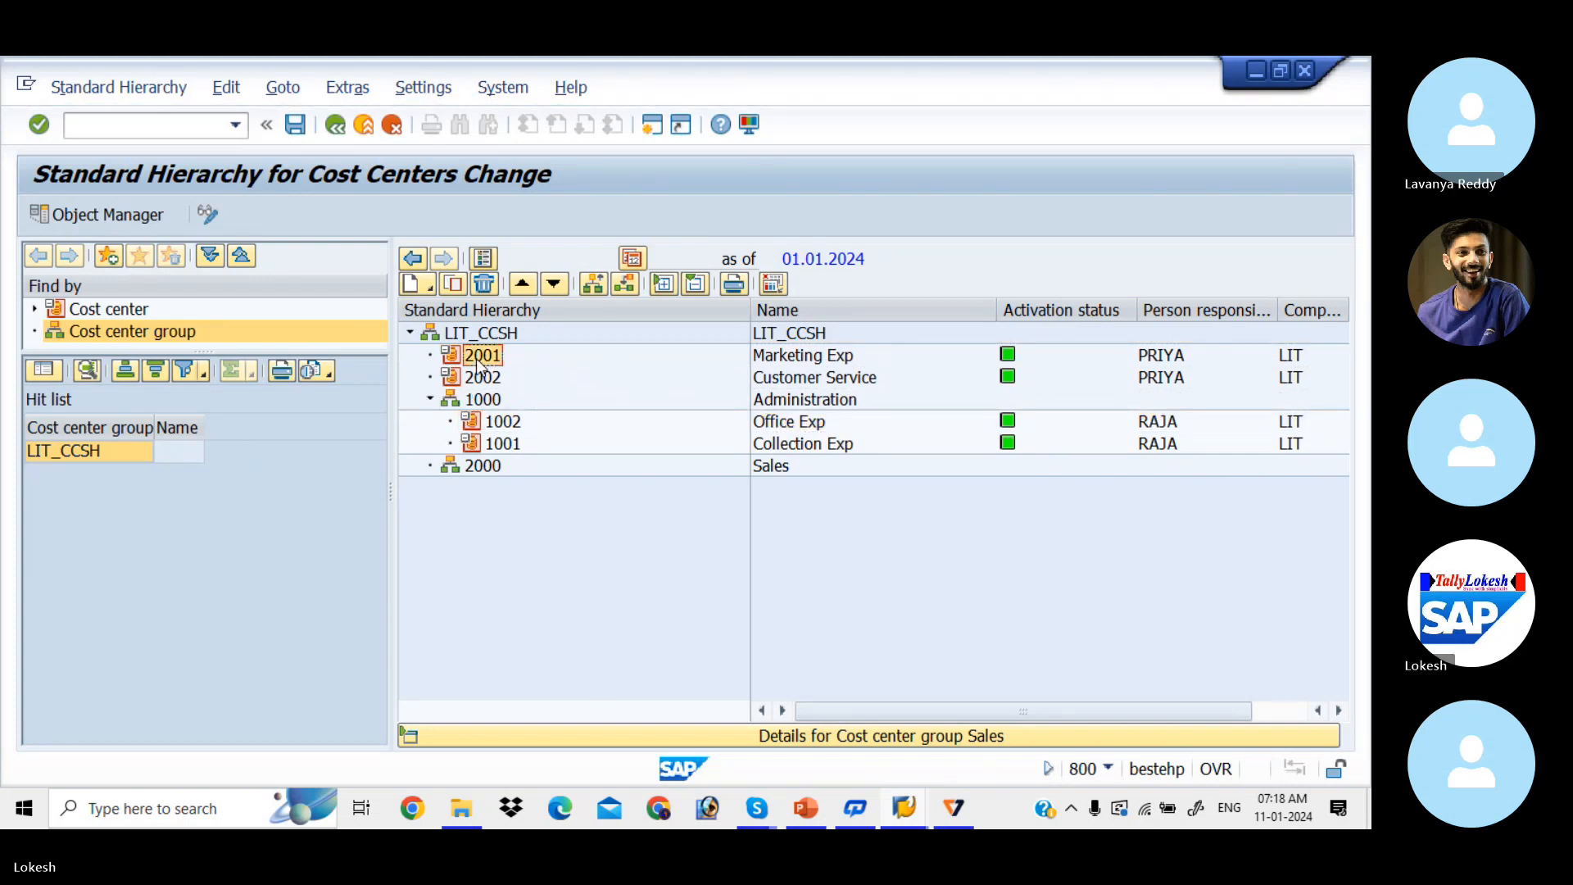
{"action": "left_click_drag", "start_coordinate": [478, 361], "coordinate": [465, 465]}
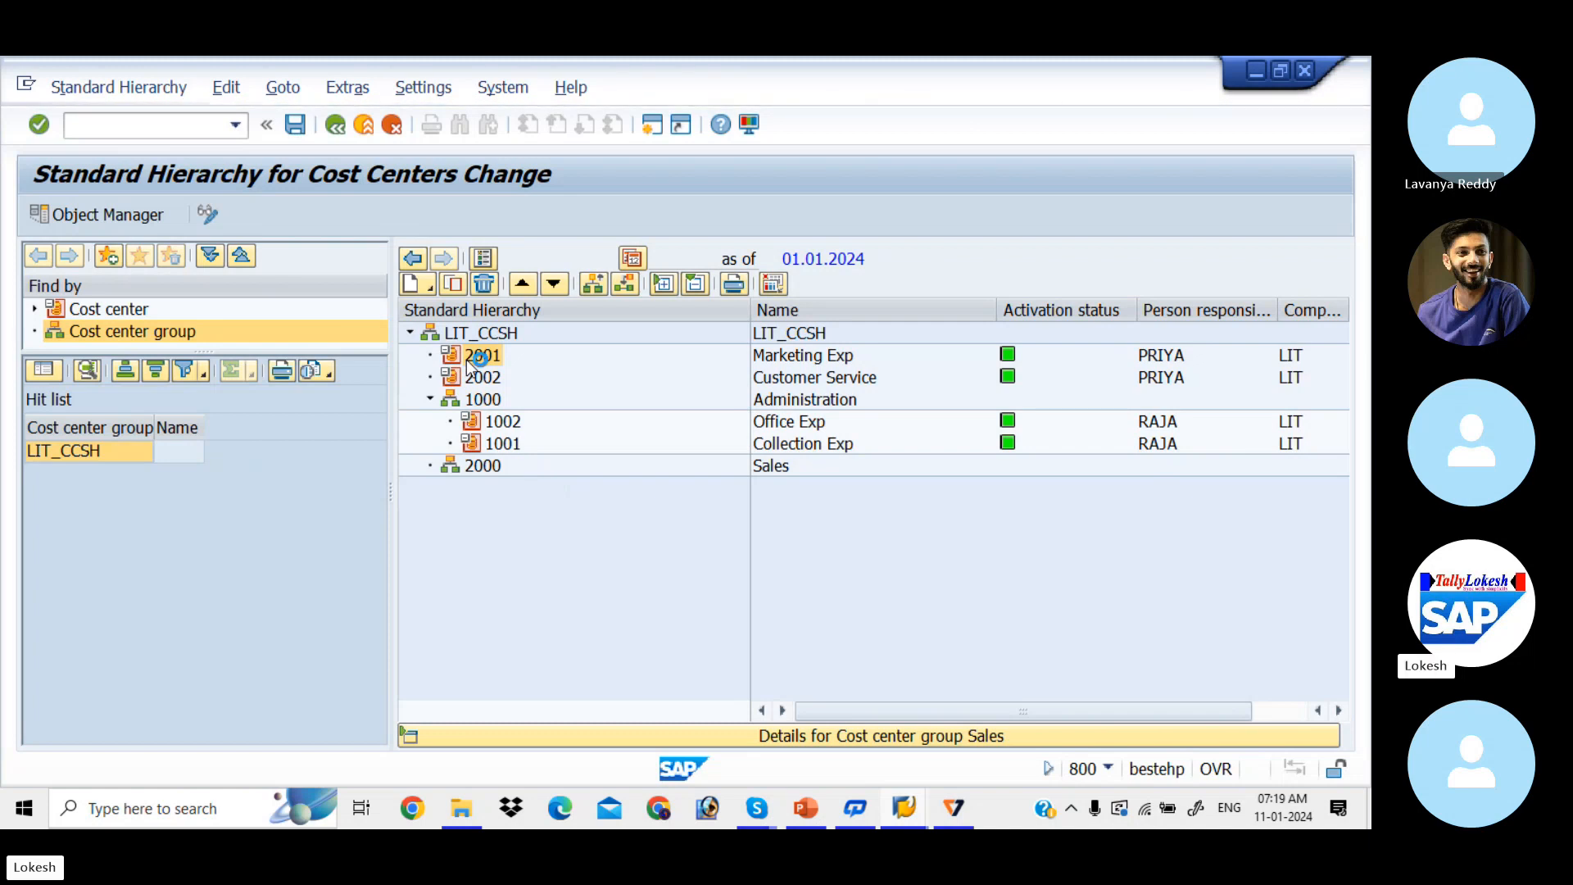
Step: Stop the transaction and log on again to client 800 with the user ID, ending other sessions
{"action": "left_click", "coordinate": [25, 82]}
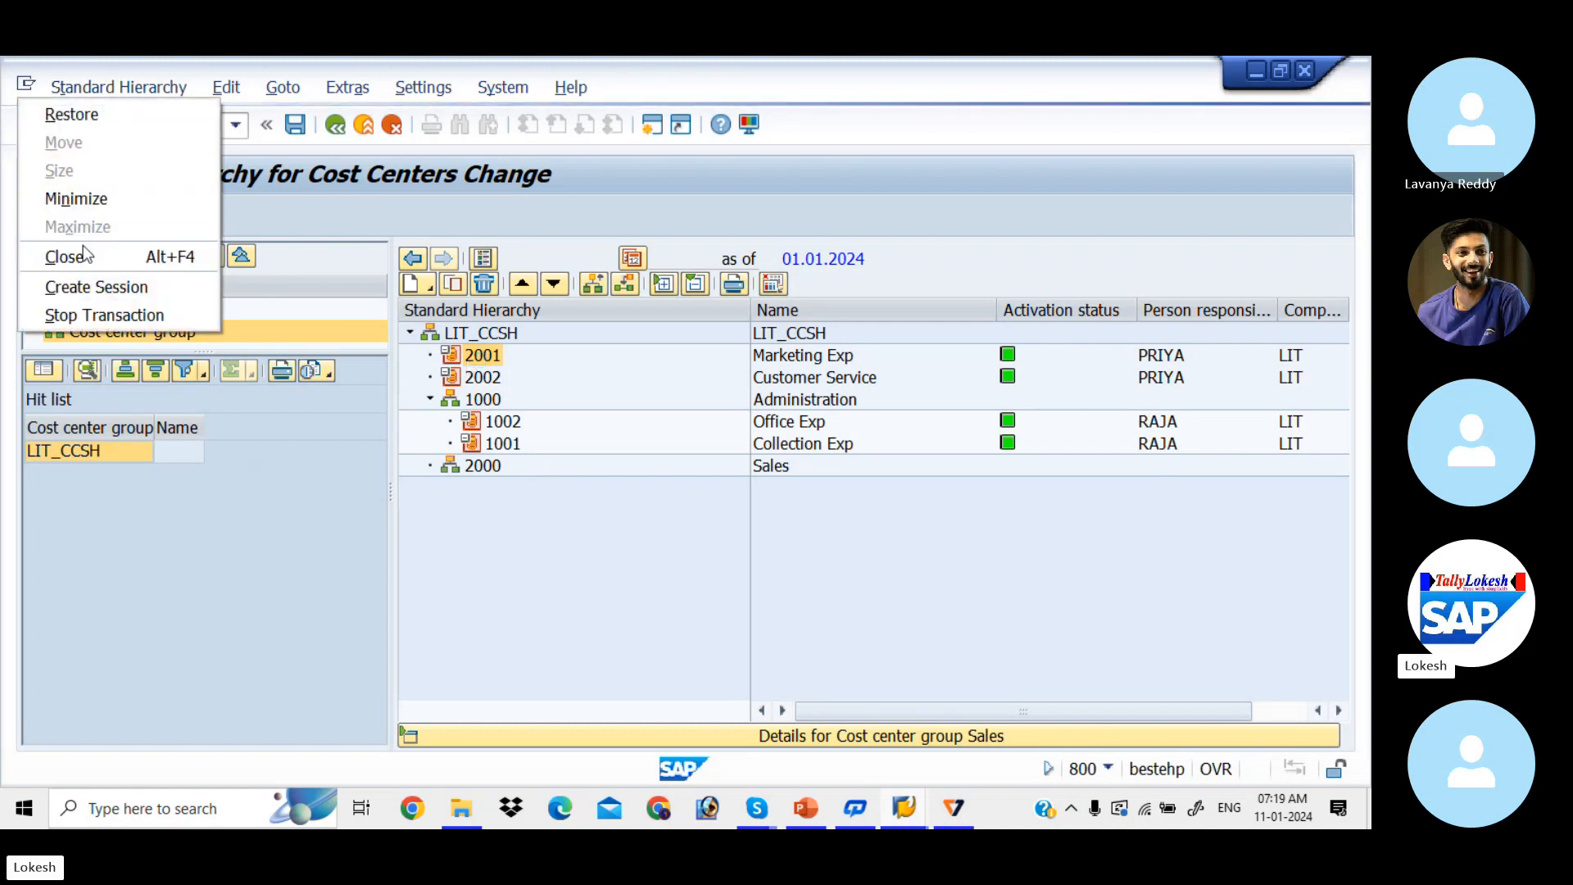
{"action": "left_click", "coordinate": [100, 312]}
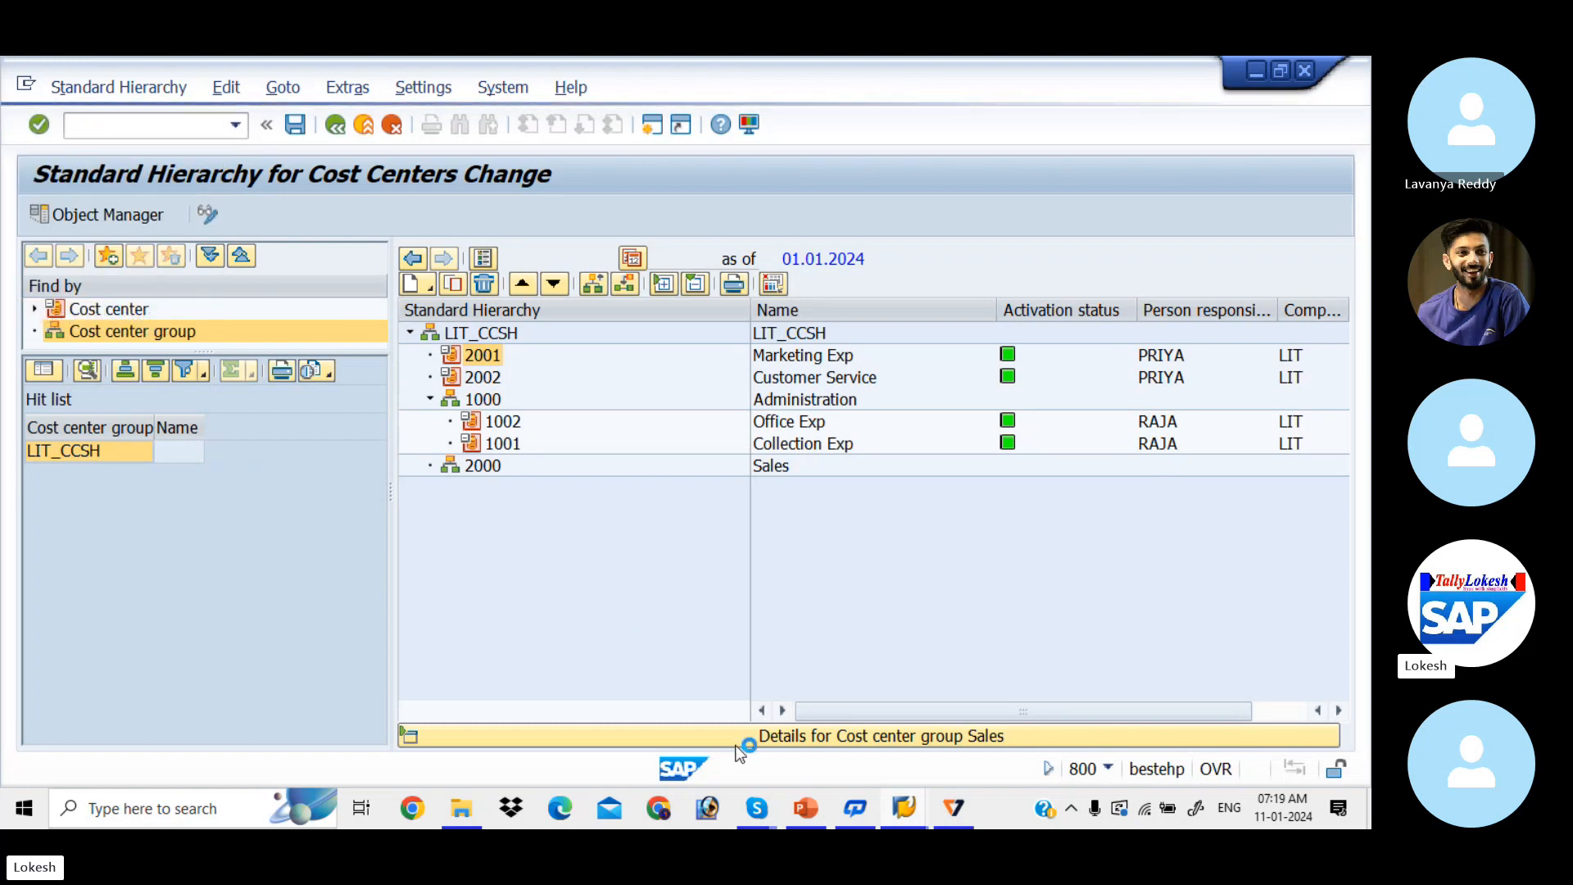
{"action": "mouse_move", "coordinate": [907, 803]}
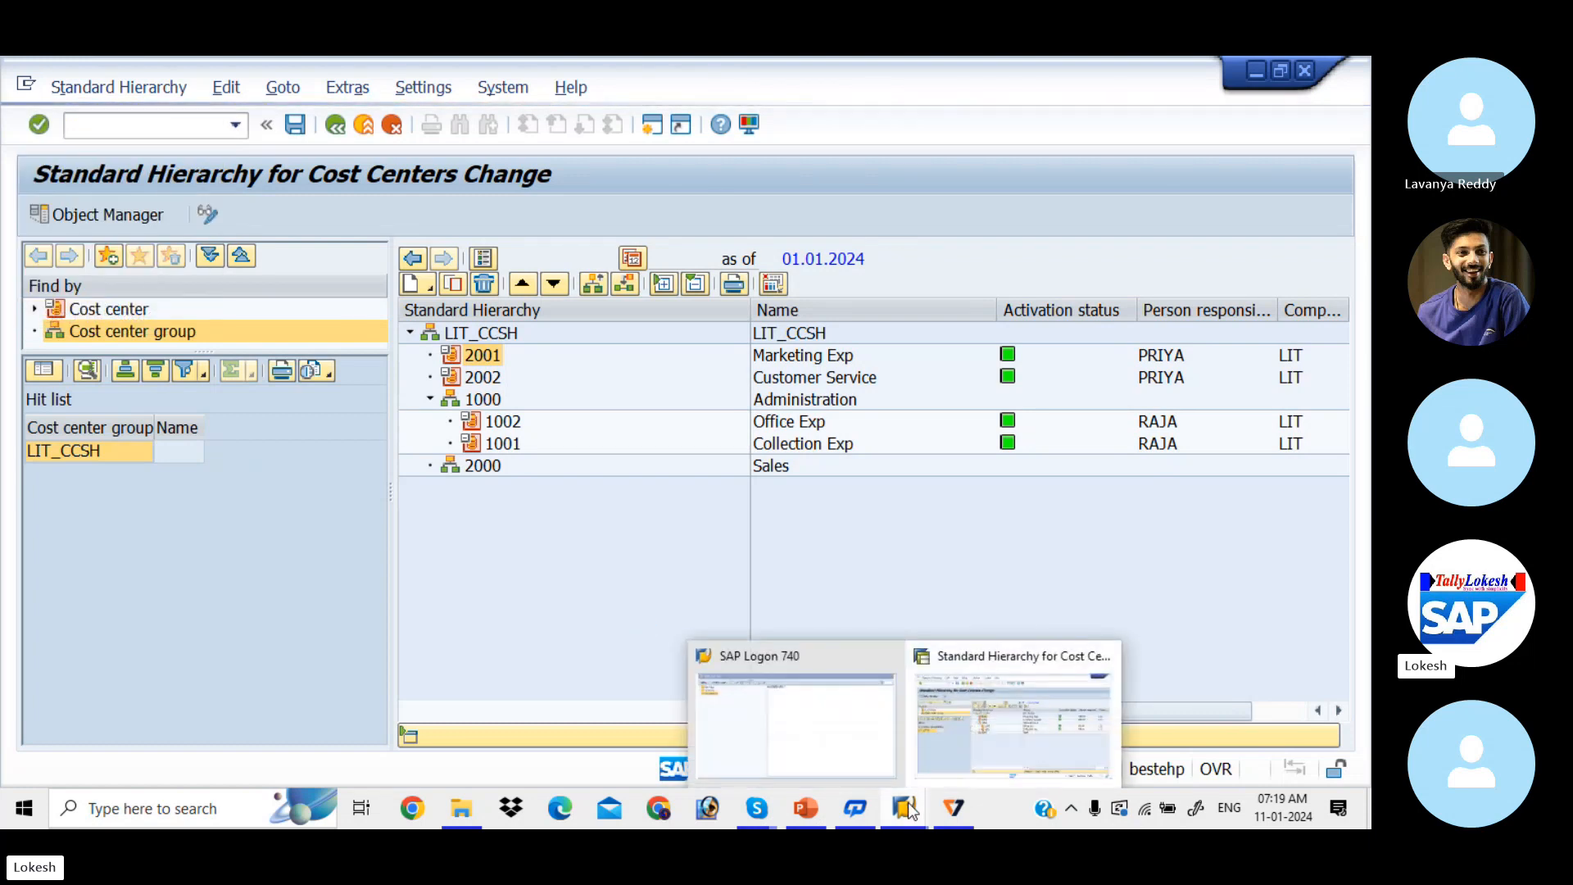
{"action": "left_click", "coordinate": [835, 738]}
{"action": "double_click", "coordinate": [564, 161]}
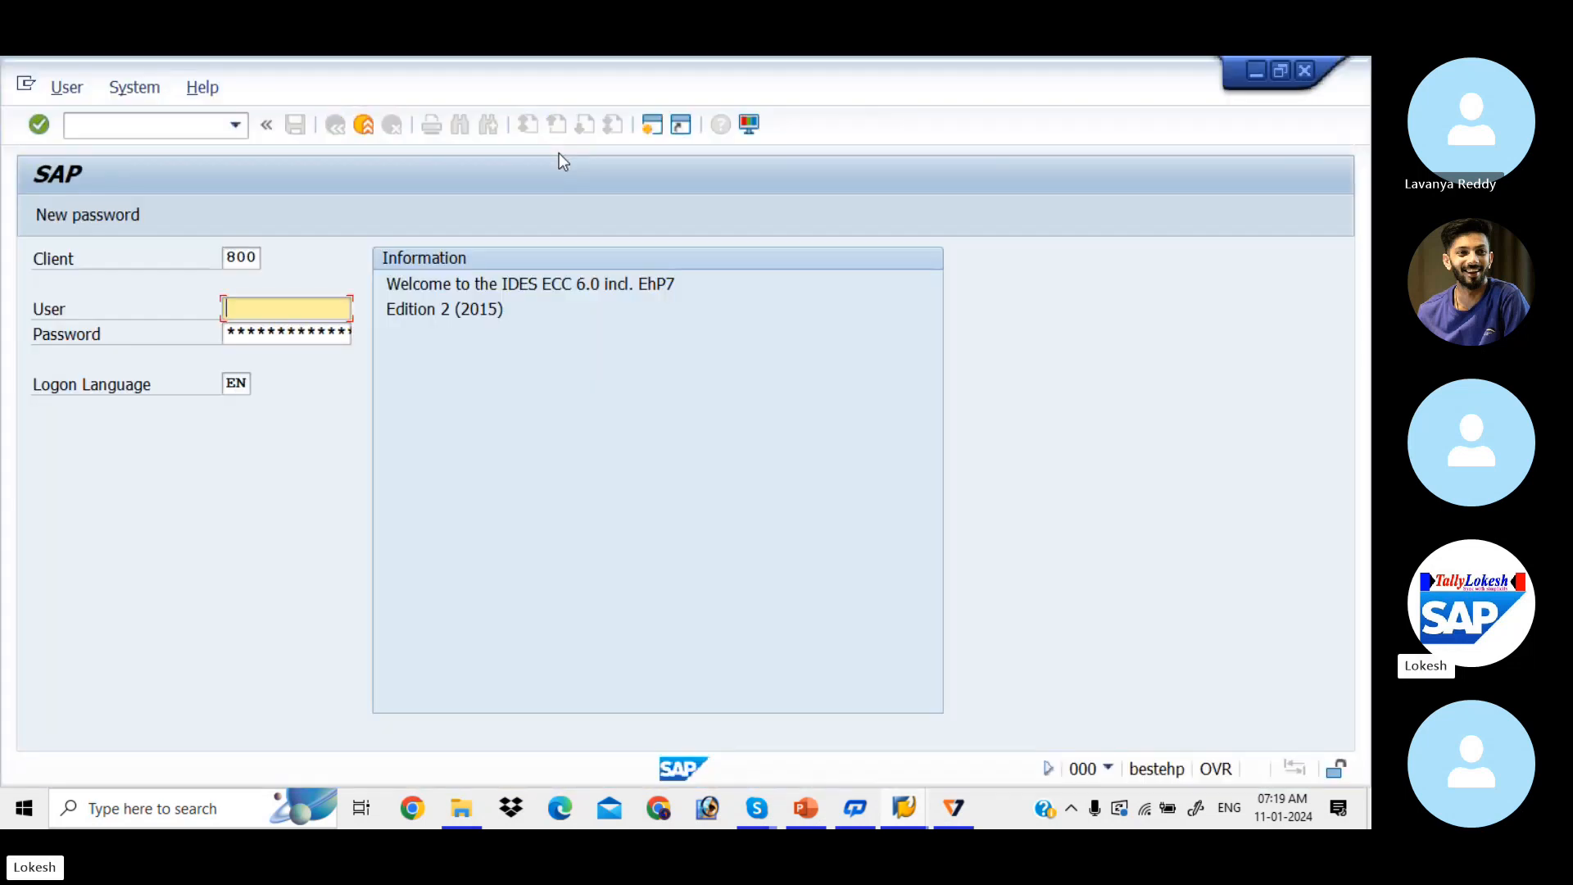
{"action": "type", "text": "FIUSER42"}
{"action": "key", "text": "Tab"}
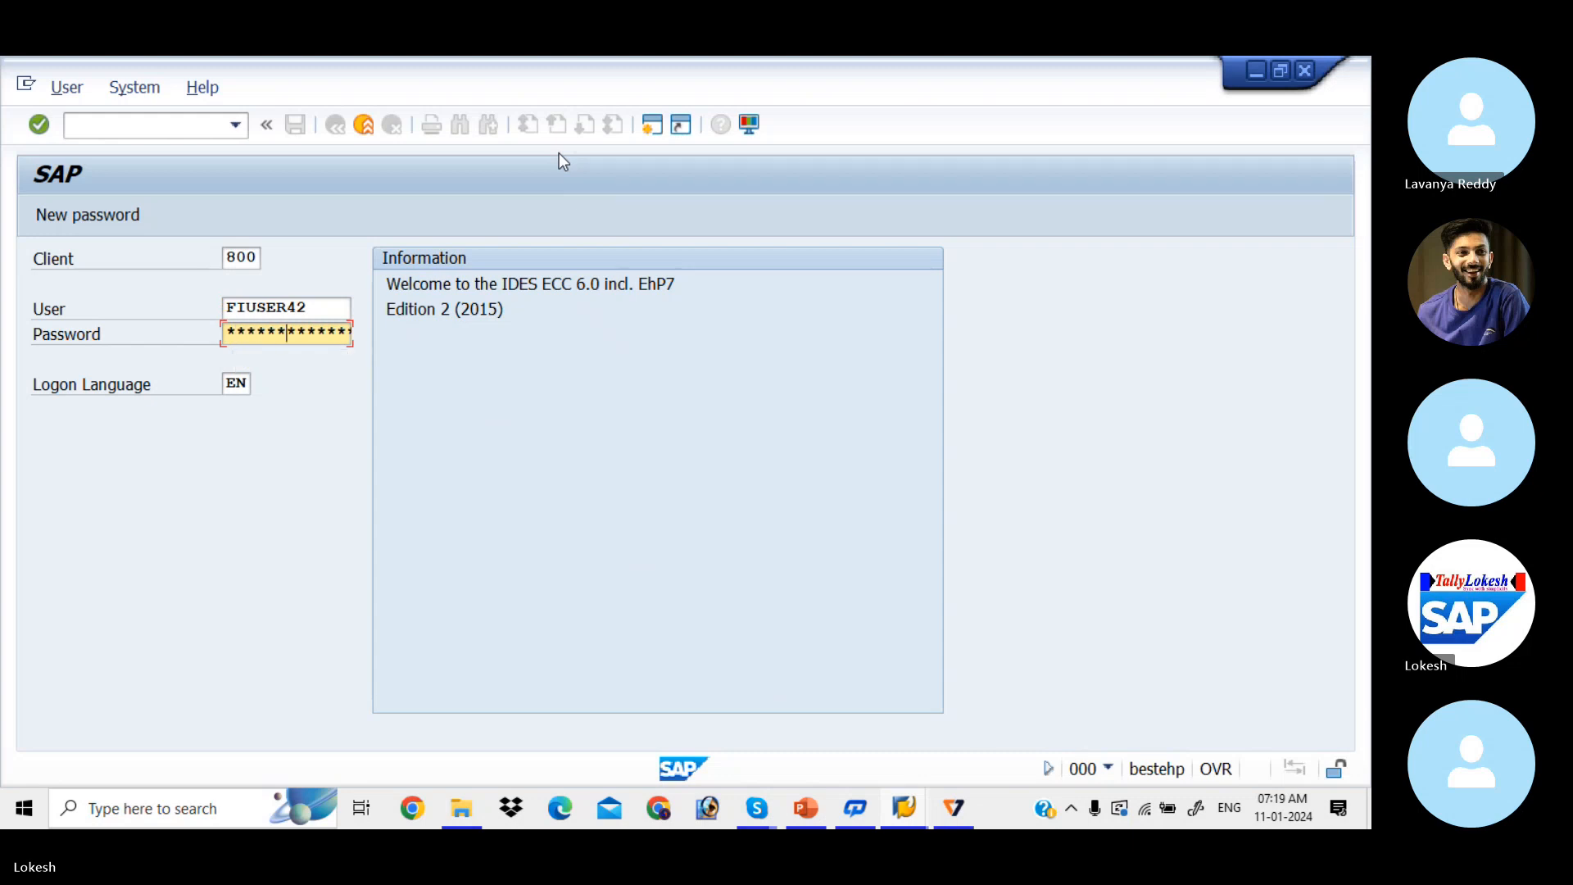
{"action": "key", "text": "Return"}
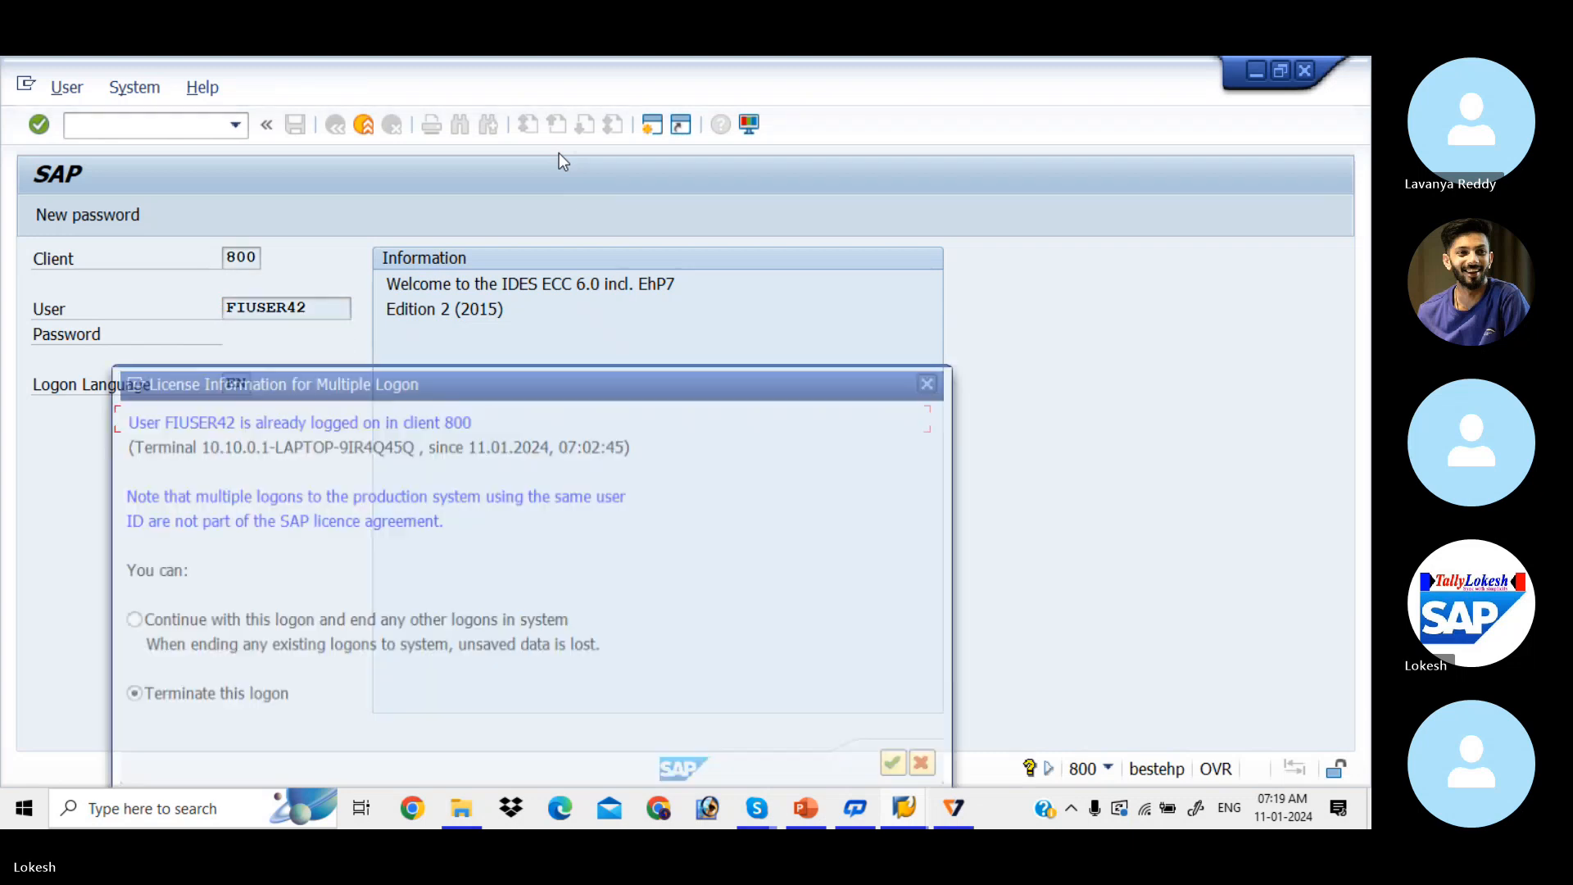
{"action": "left_click", "coordinate": [128, 620]}
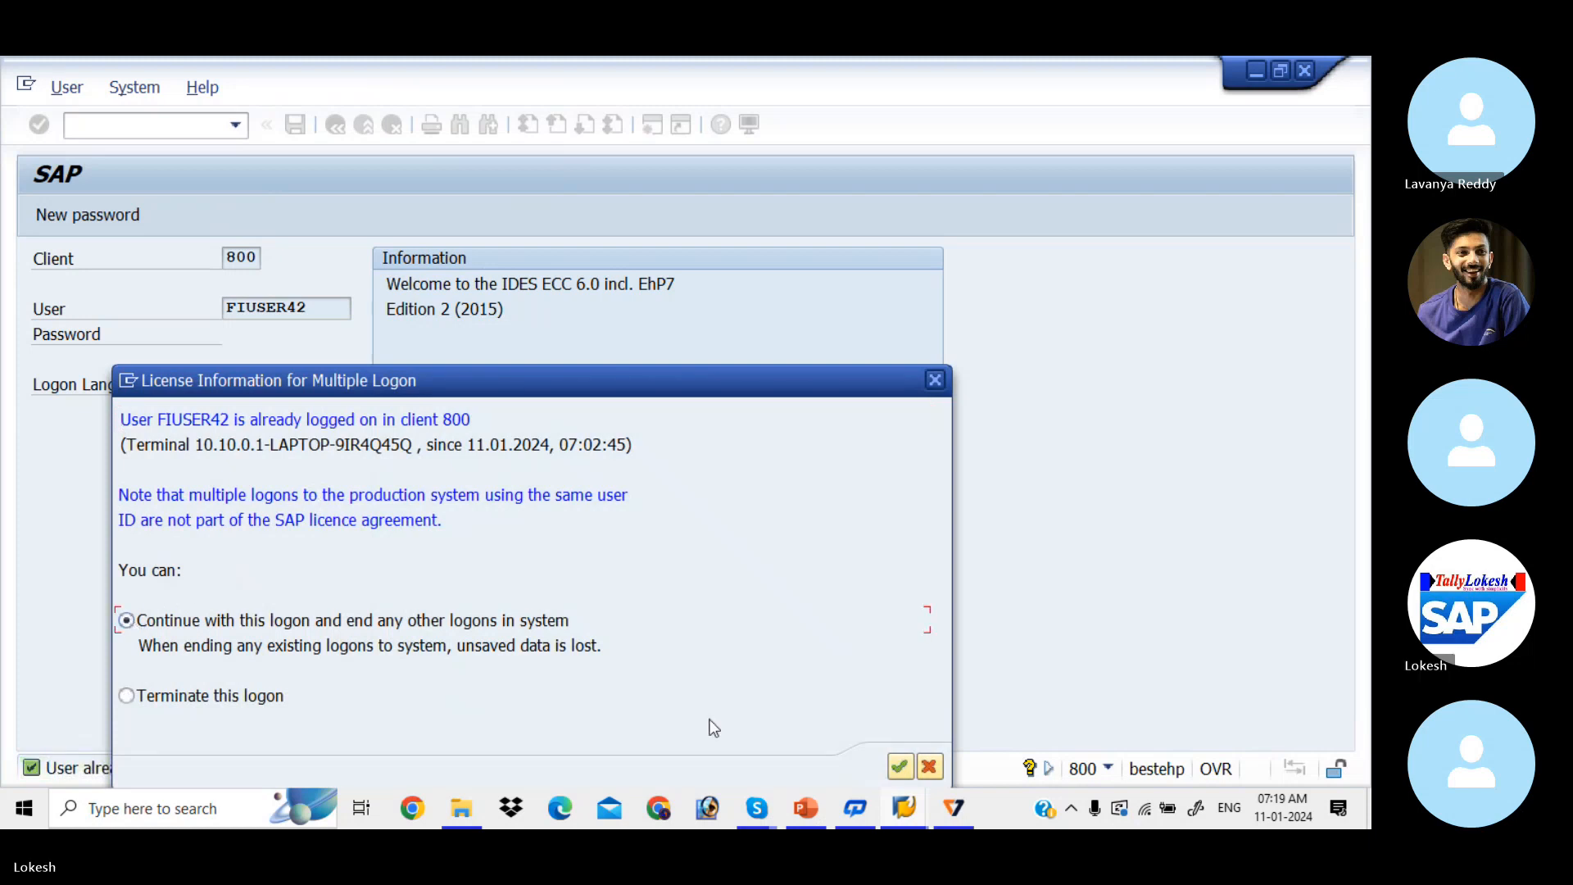
{"action": "left_click", "coordinate": [898, 768]}
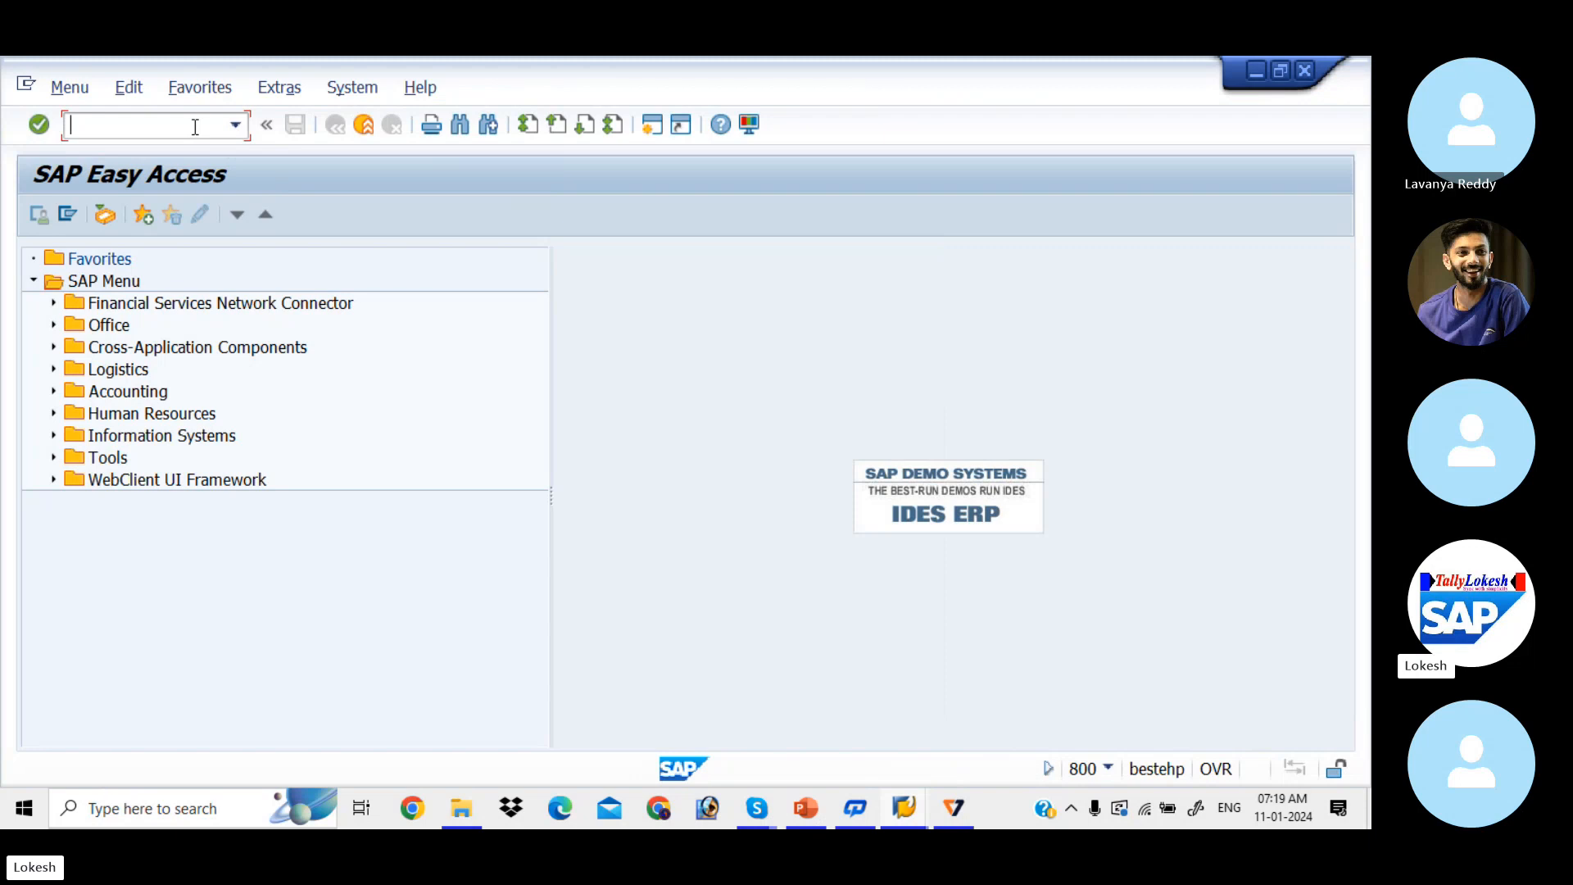
Step: View the VIV1_CCH hierarchy via OKEON, then launch FS00 for G/L account master data
{"action": "type", "text": "OKEON"}
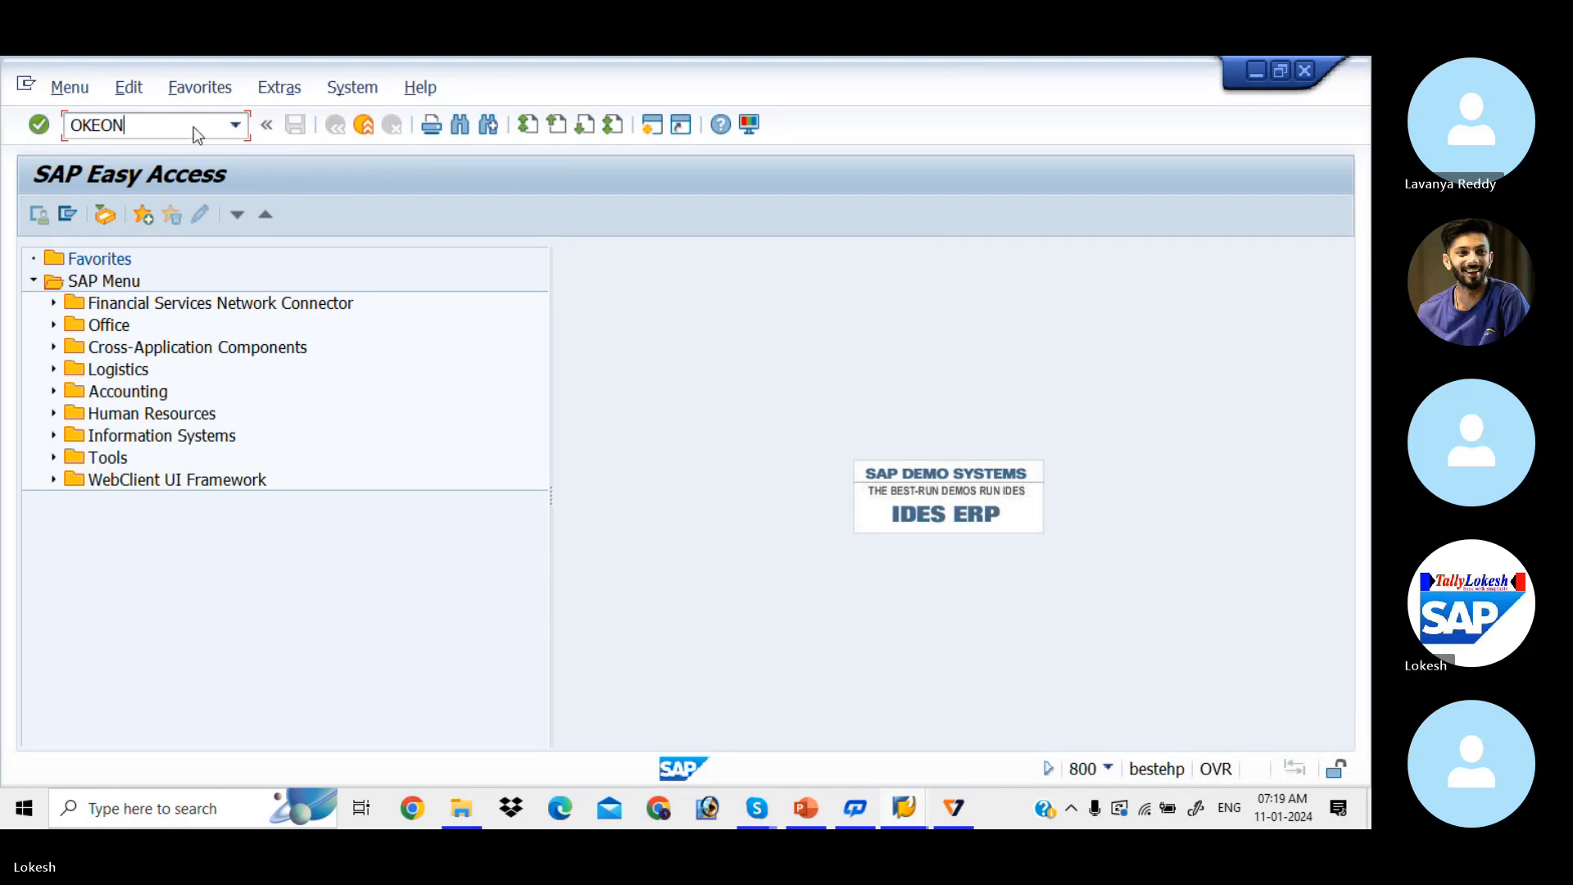
{"action": "key", "text": "Return"}
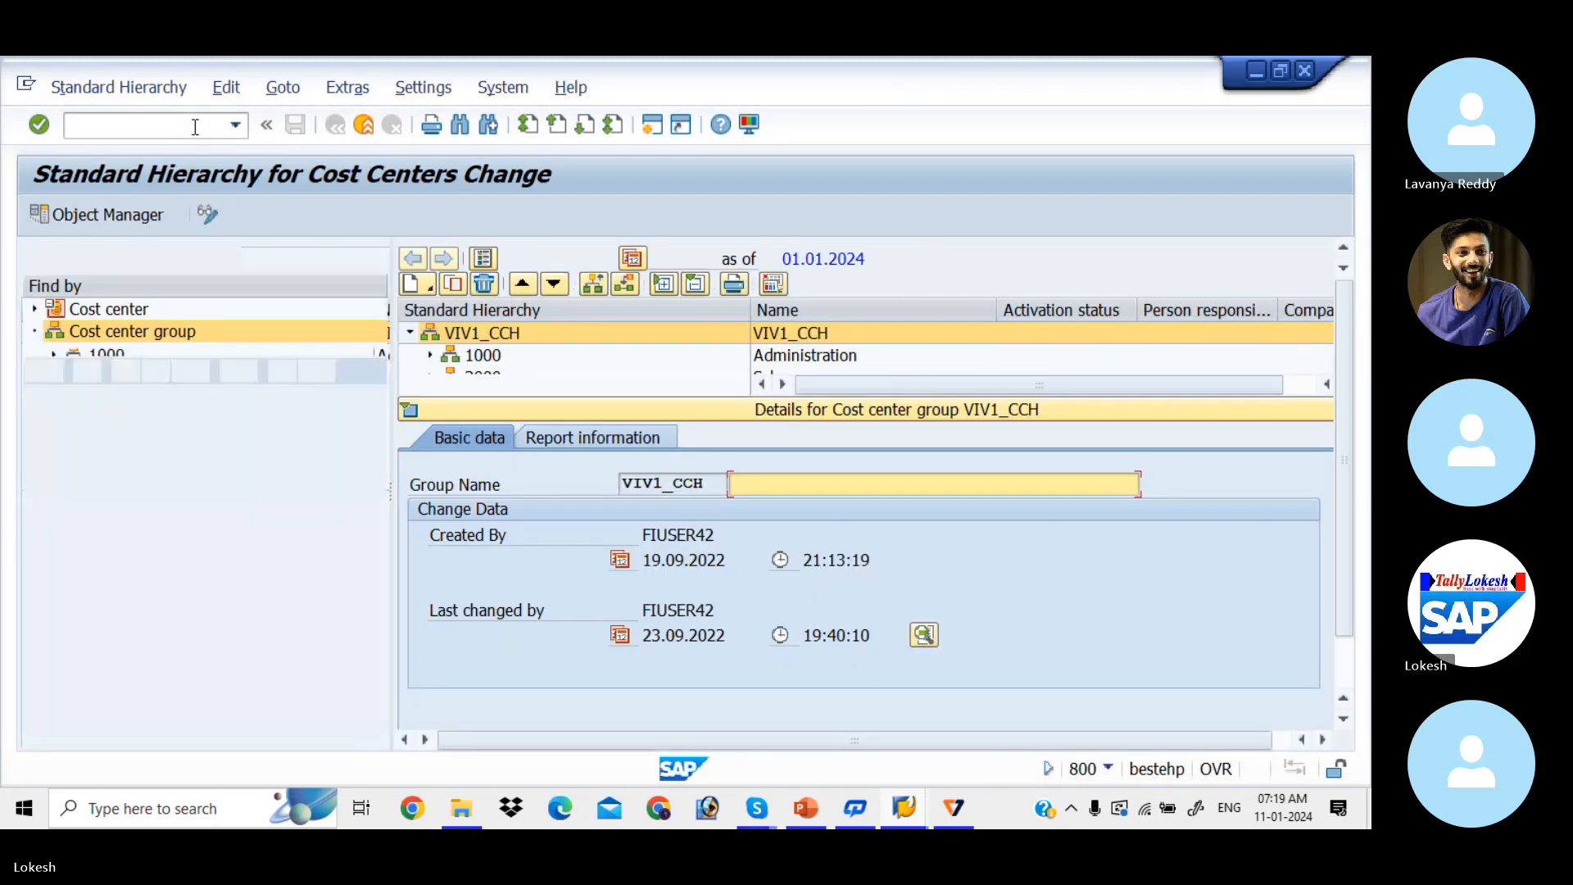
{"action": "left_click", "coordinate": [408, 410]}
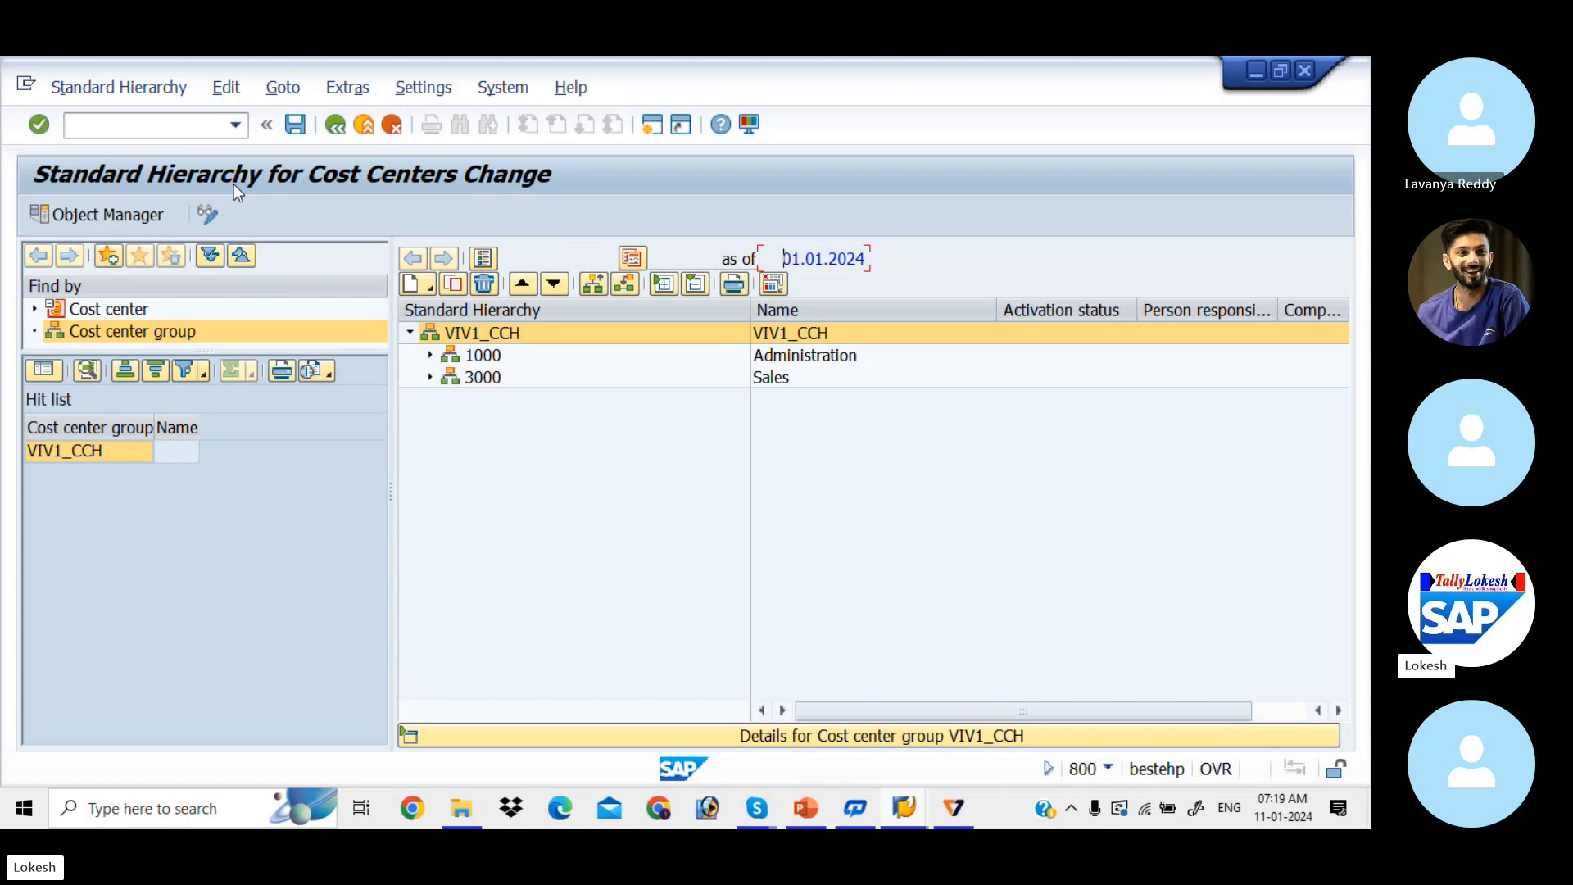
{"action": "left_click", "coordinate": [132, 125]}
{"action": "type", "text": "/N"}
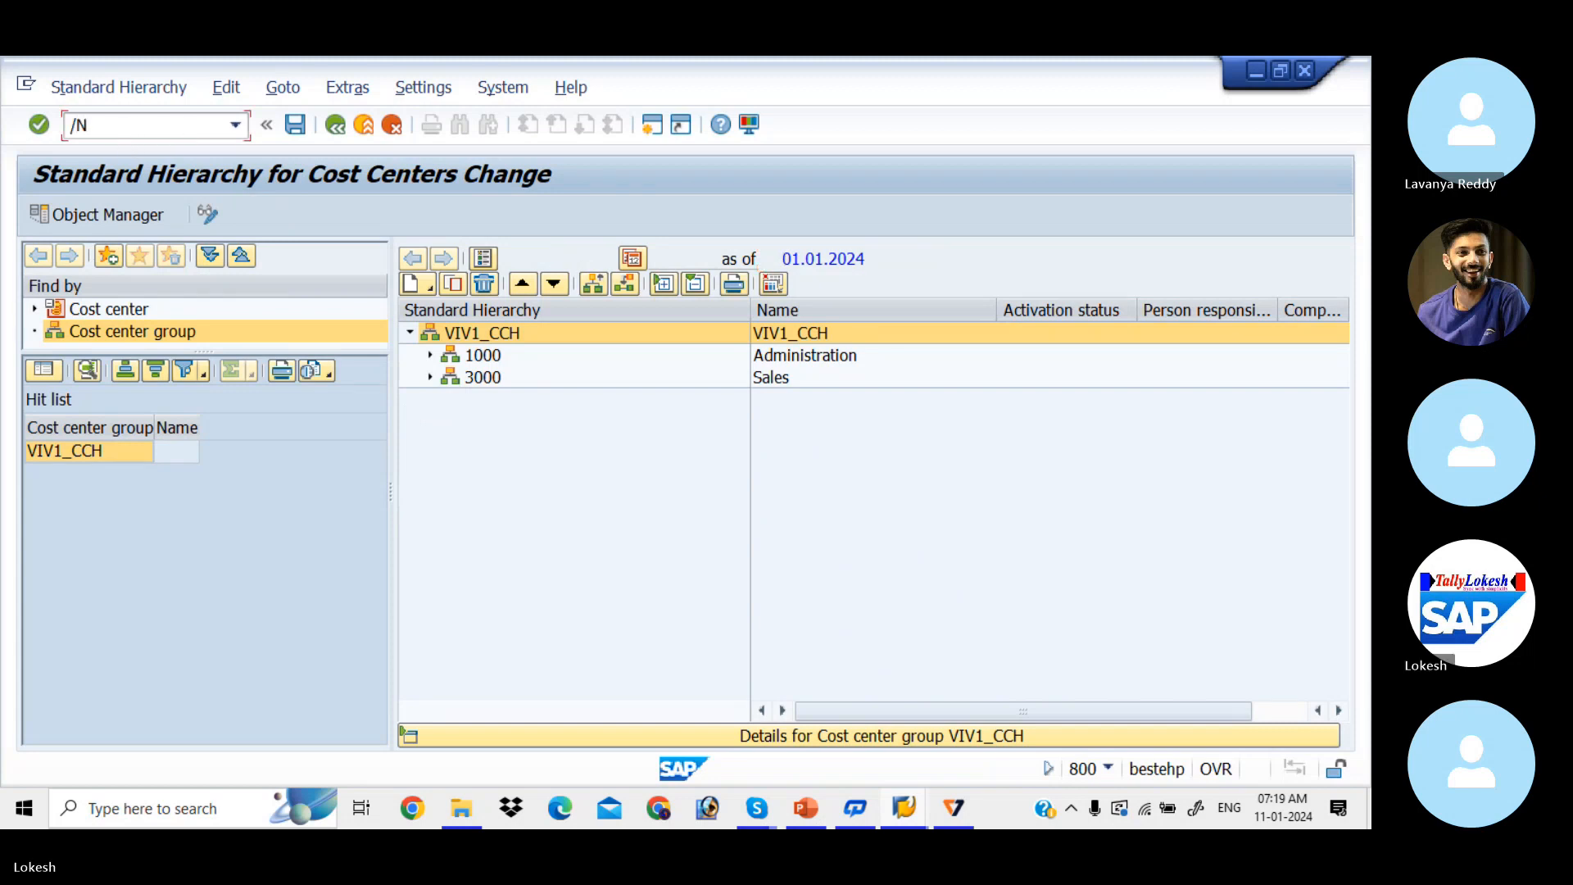
{"action": "type", "text": "FS00"}
{"action": "key", "text": "Return"}
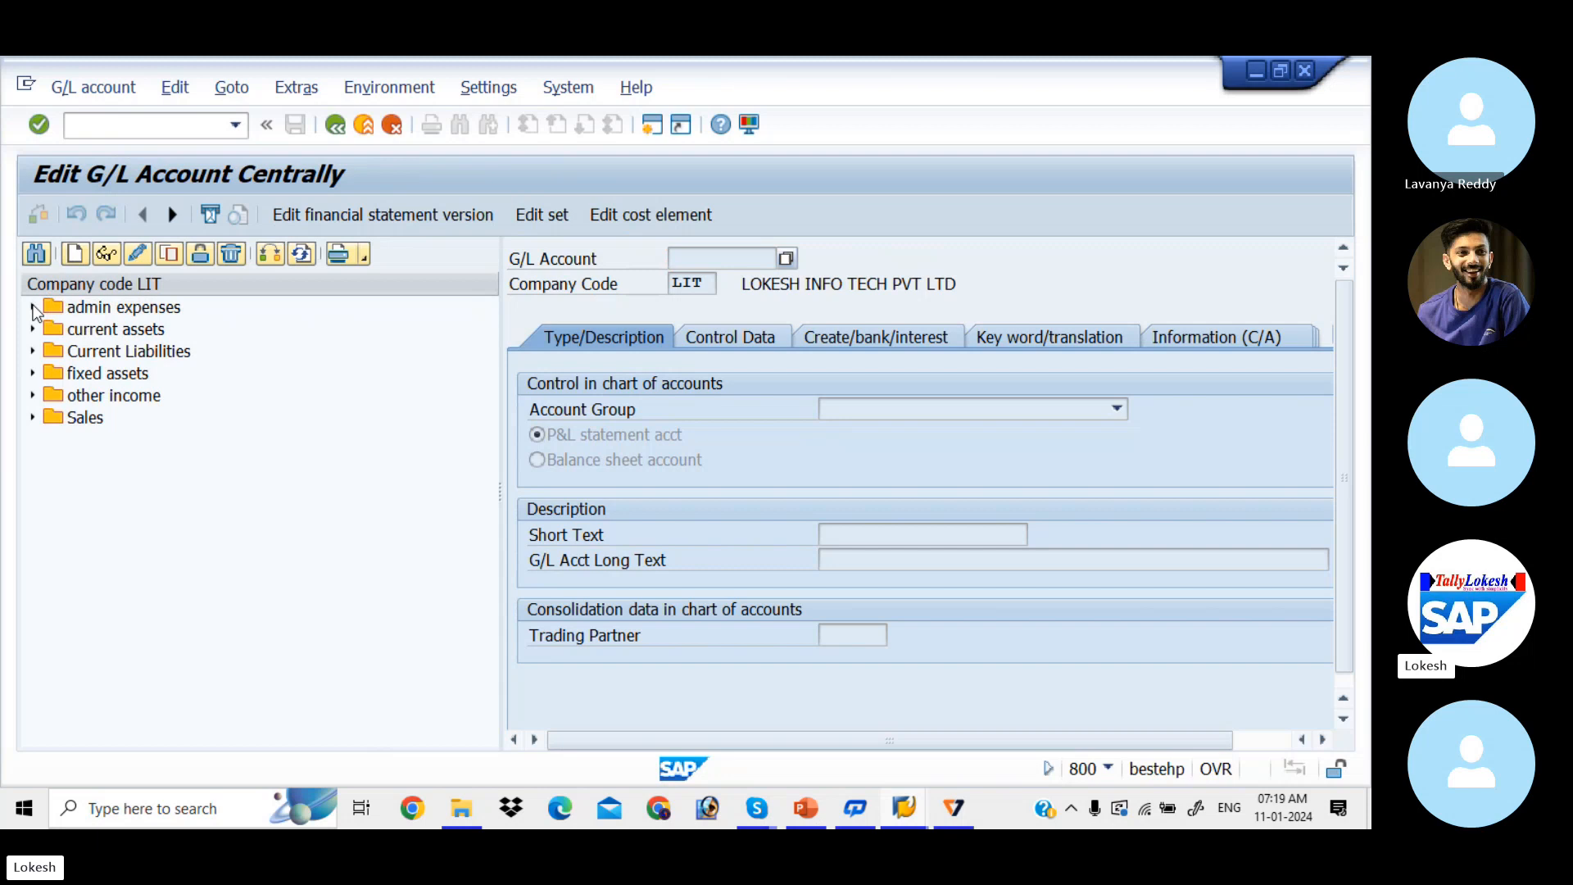
Step: Open account 400001 Rent A/C from admin expenses and edit its cost element
{"action": "left_click", "coordinate": [33, 308]}
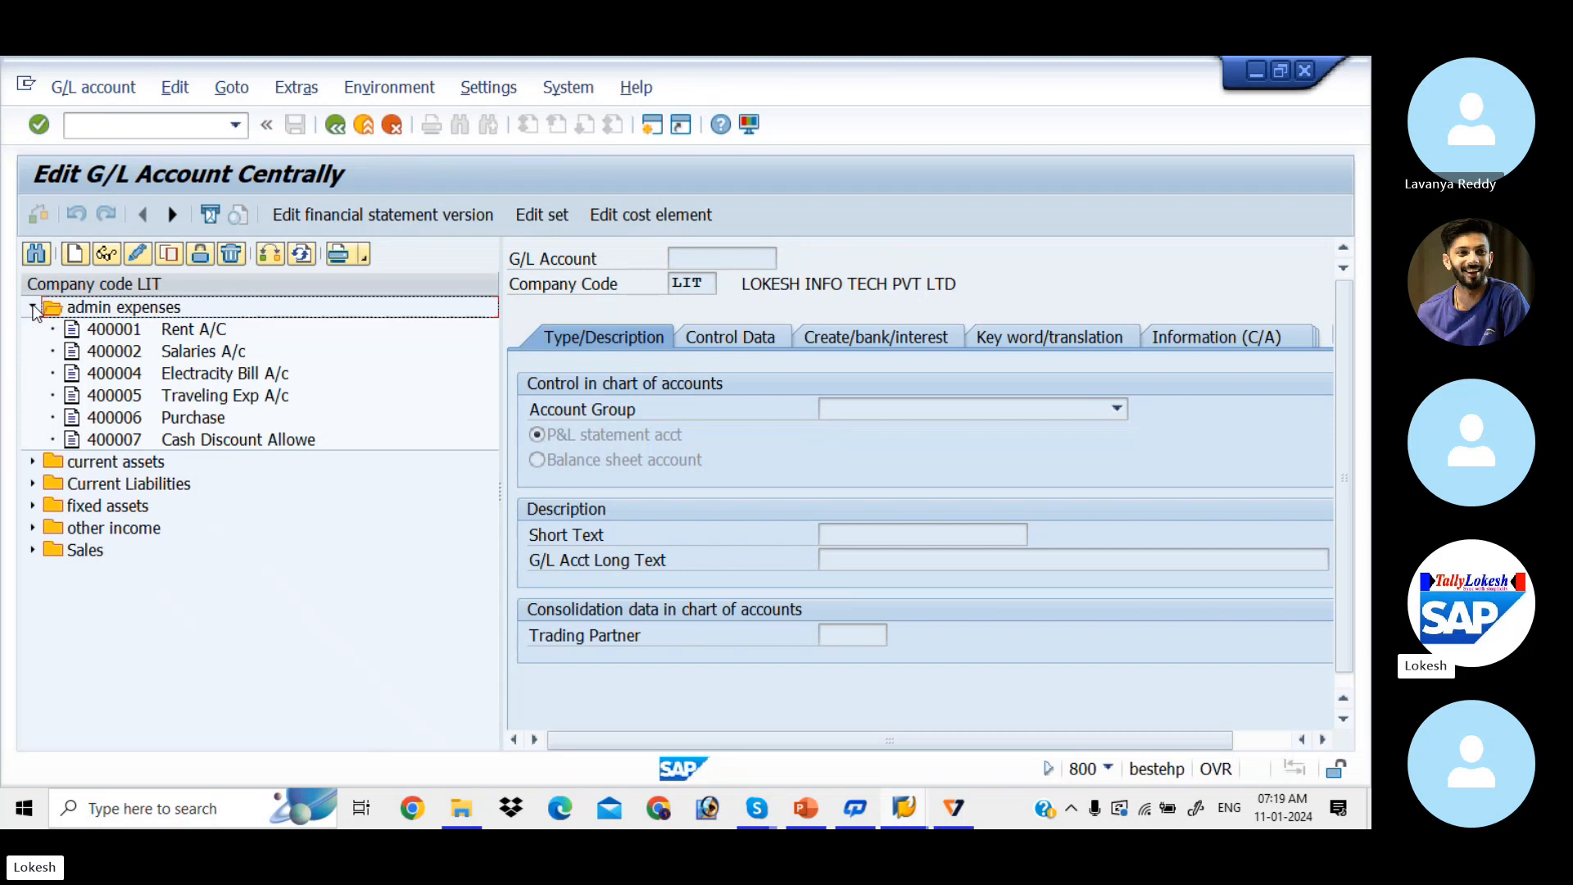
{"action": "double_click", "coordinate": [119, 332]}
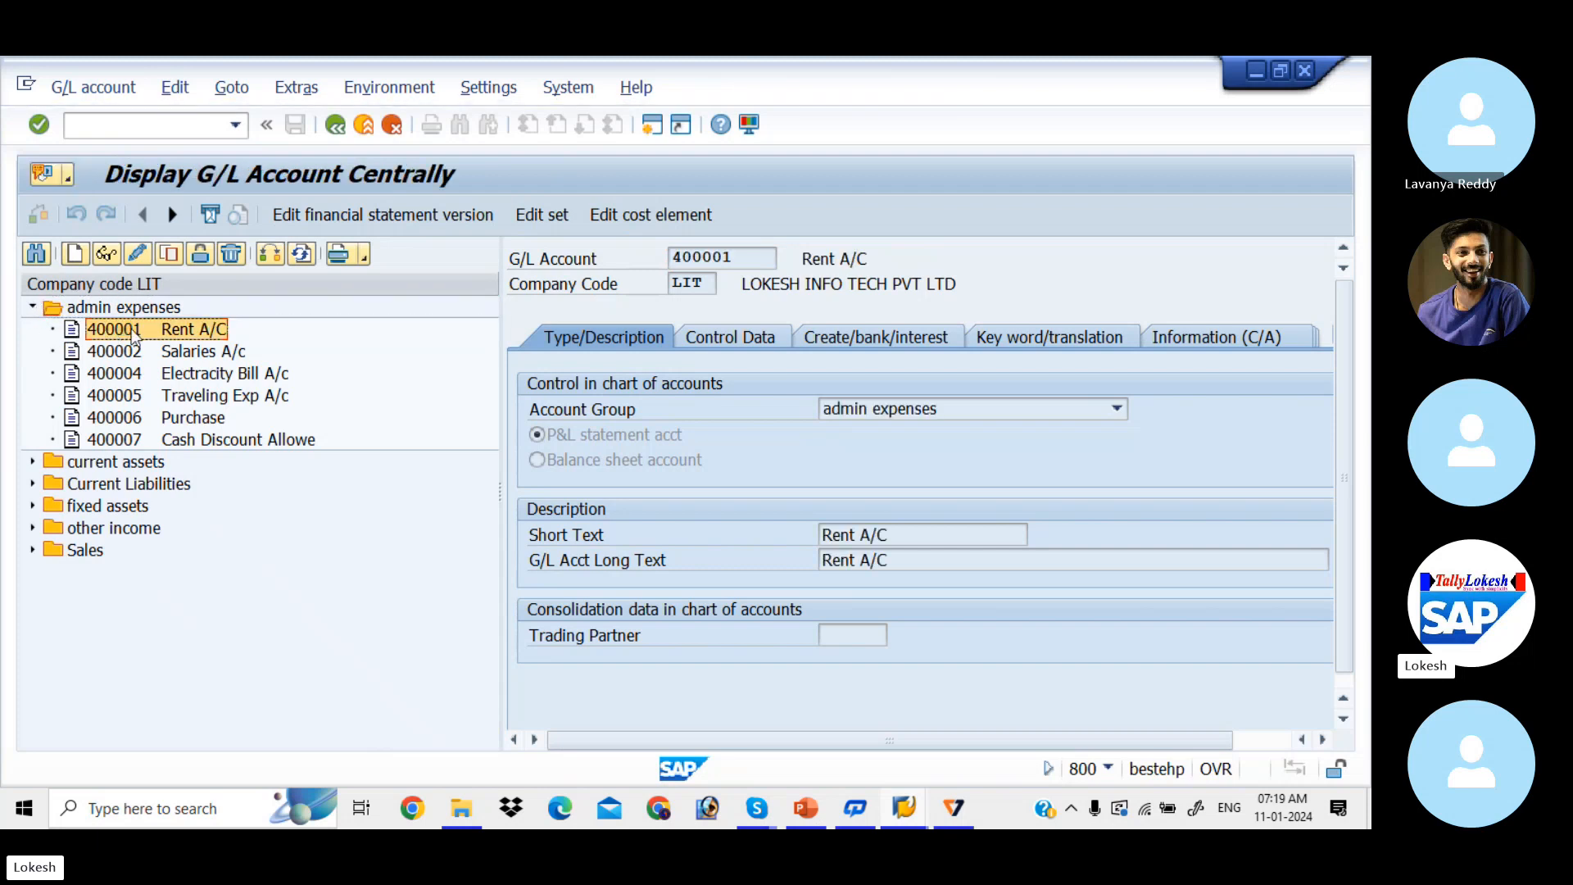
{"action": "left_click", "coordinate": [630, 216]}
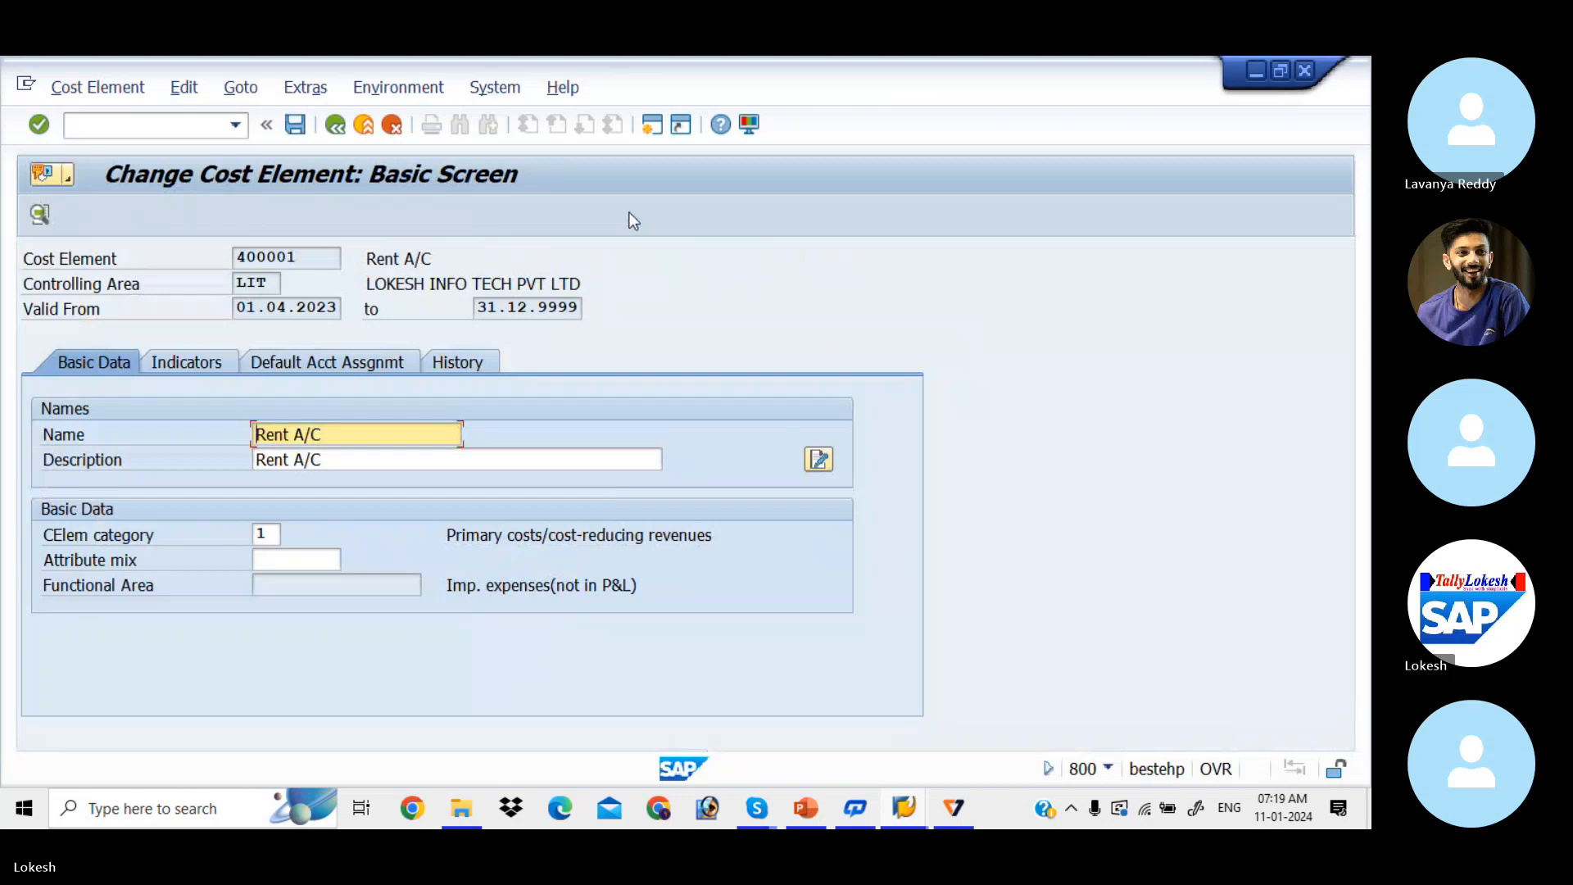
{"action": "left_click", "coordinate": [173, 125]}
{"action": "type", "text": "/NO"}
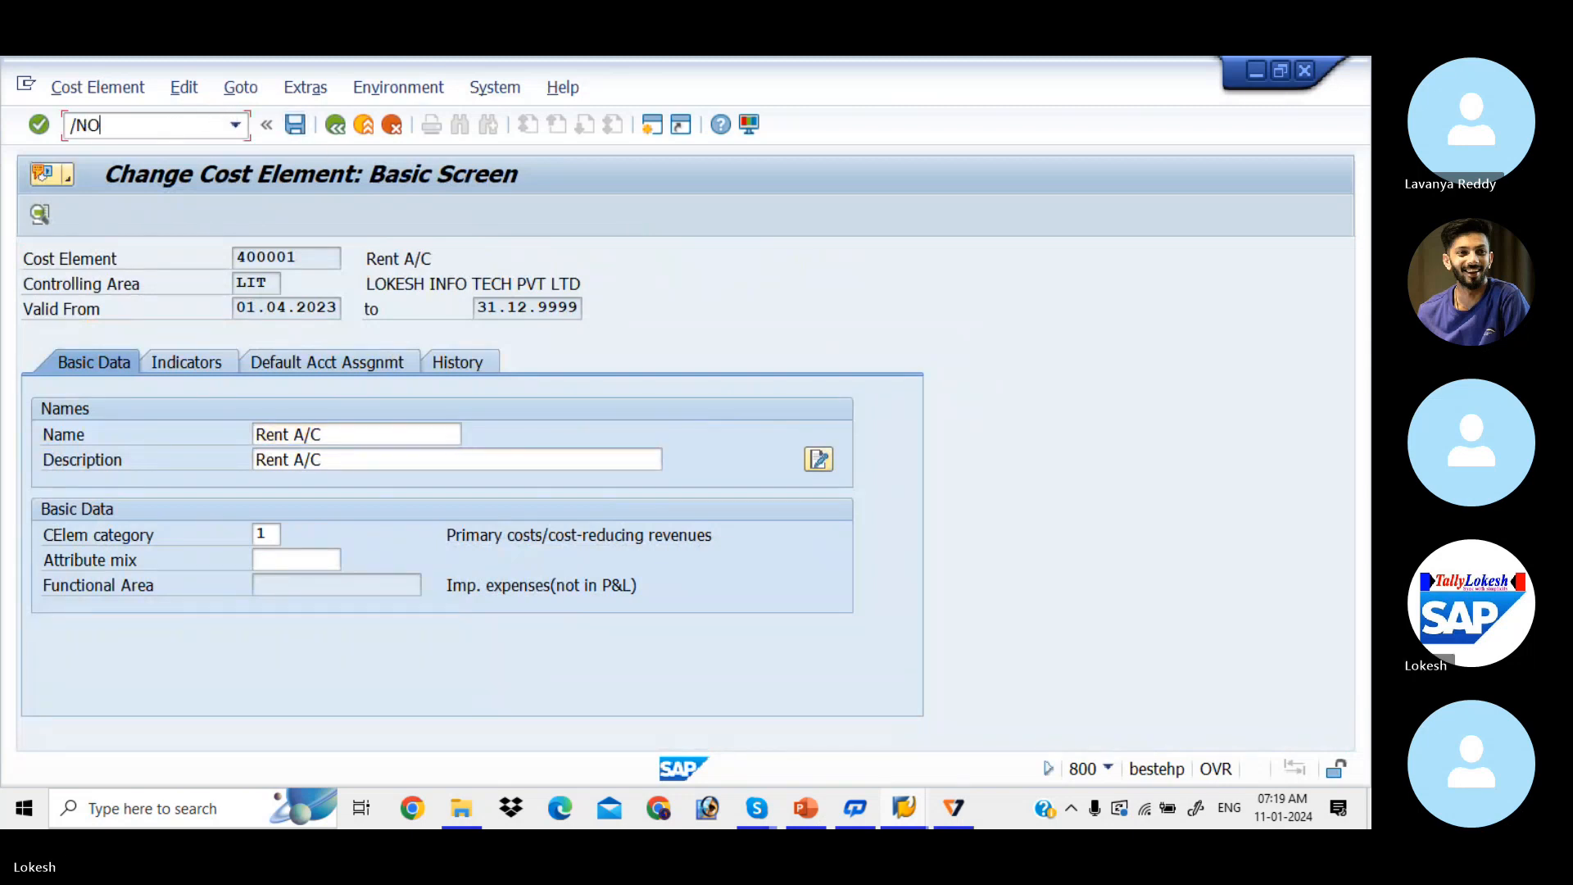
{"action": "type", "text": "KE"}
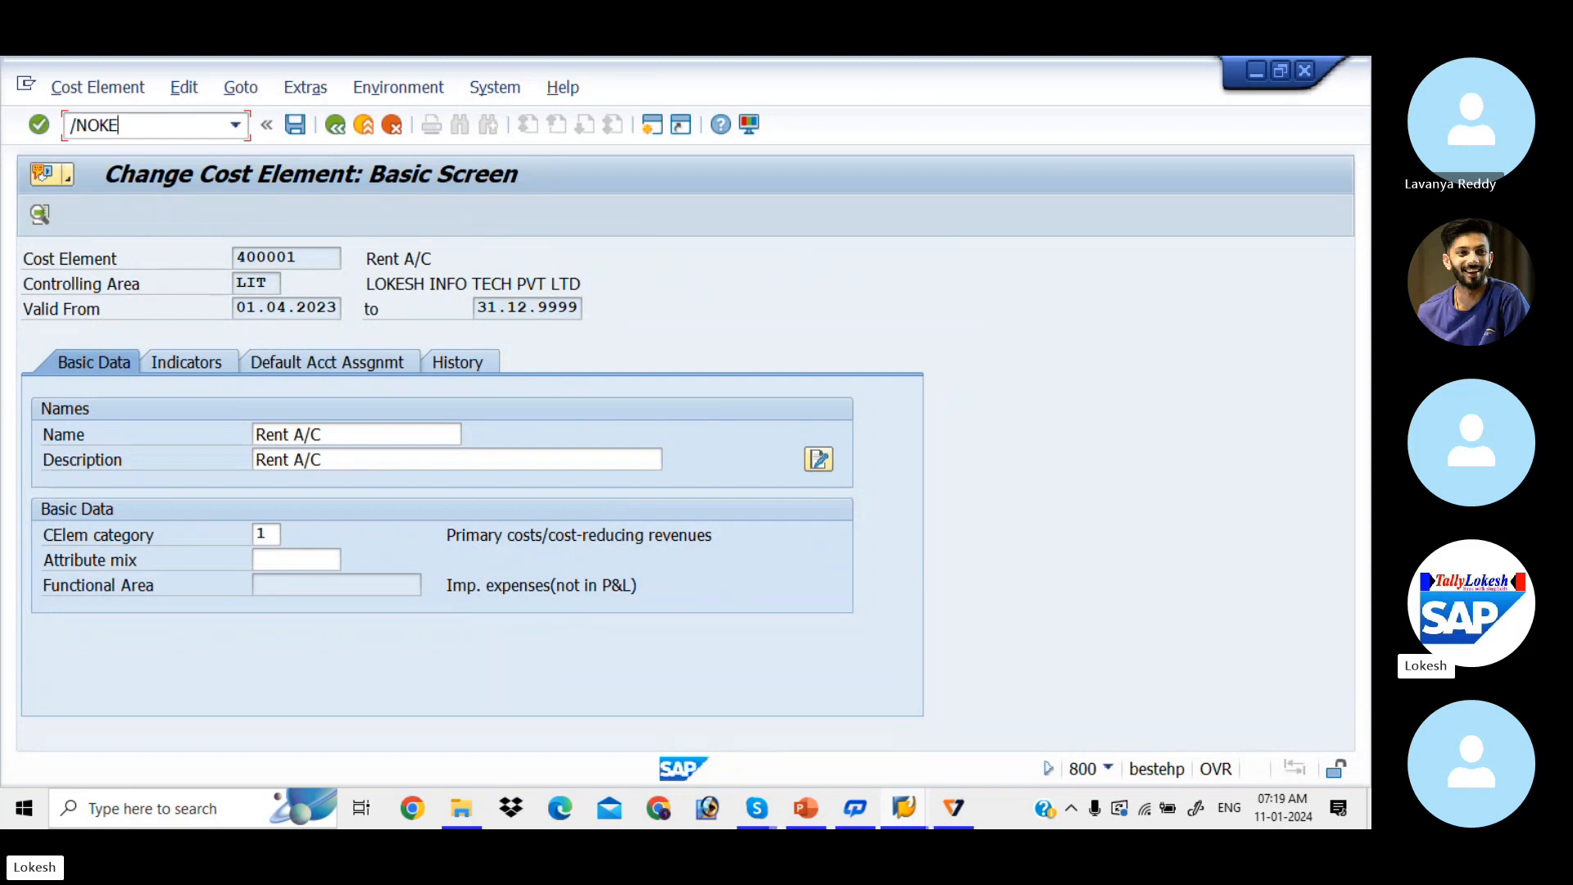
{"action": "type", "text": "O"}
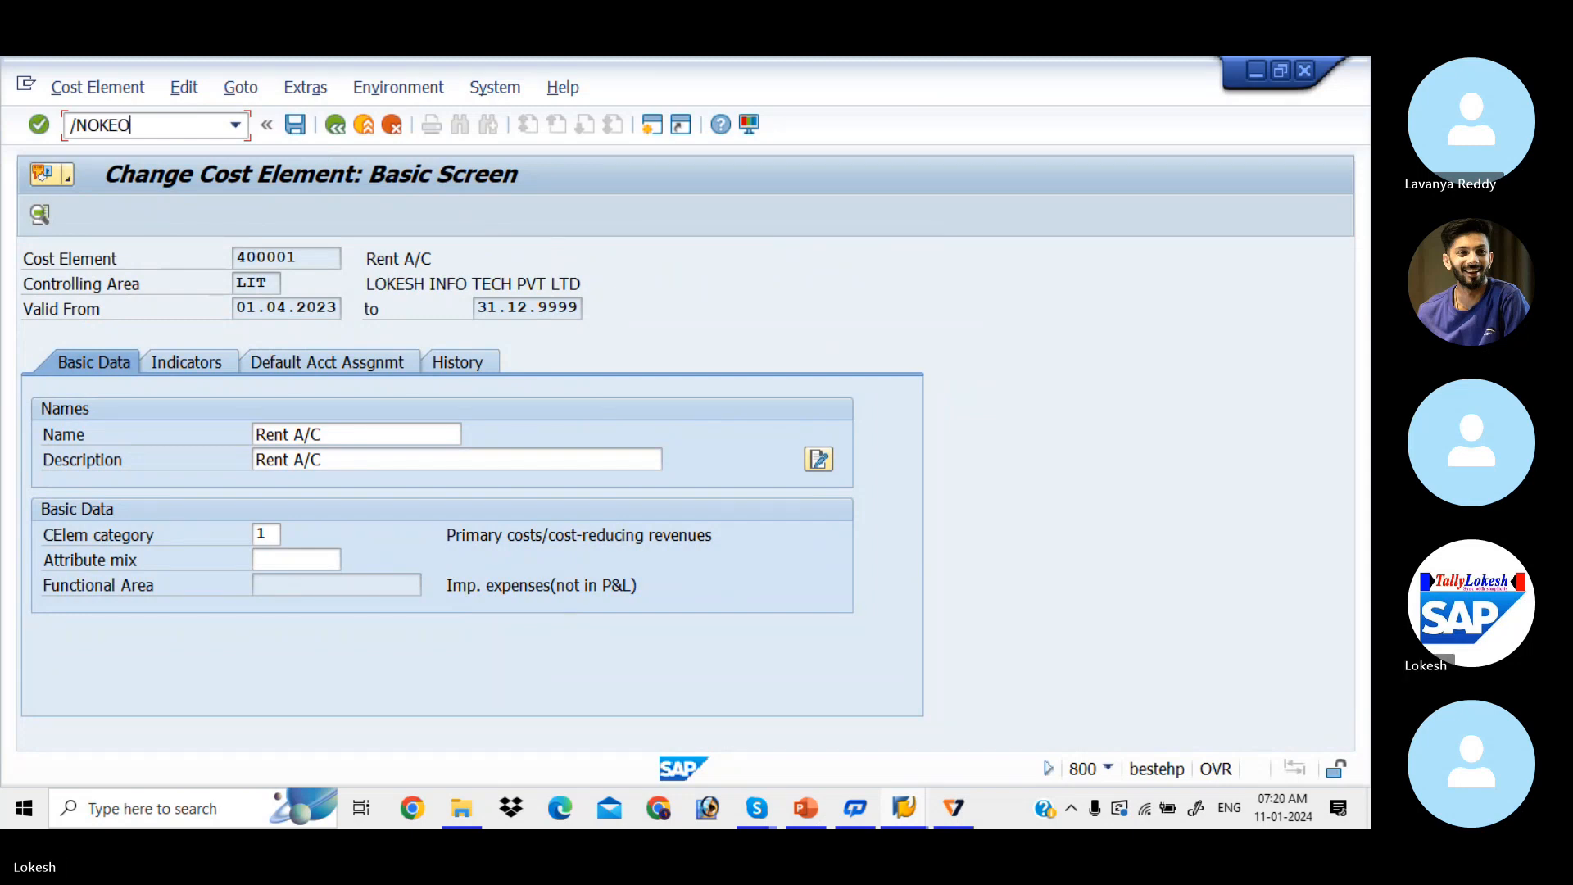
{"action": "type", "text": "N"}
Step: Open the LIT_CCSH hierarchy and move cost centers 1001 and 1002 under group 1000 Administration
{"action": "key", "text": "Return"}
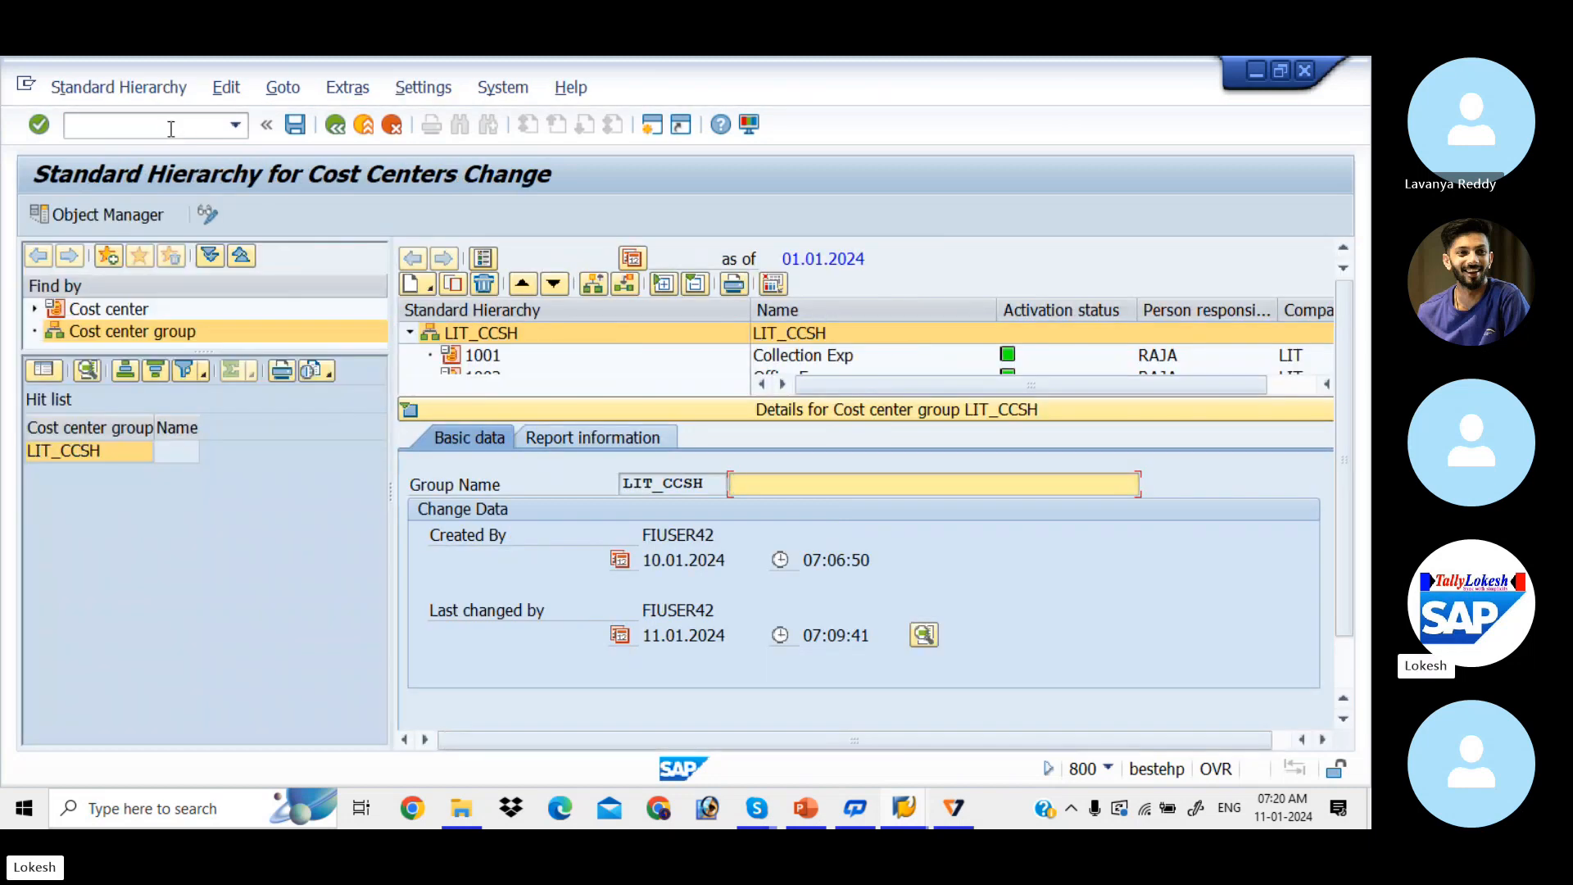
{"action": "left_click", "coordinate": [407, 408]}
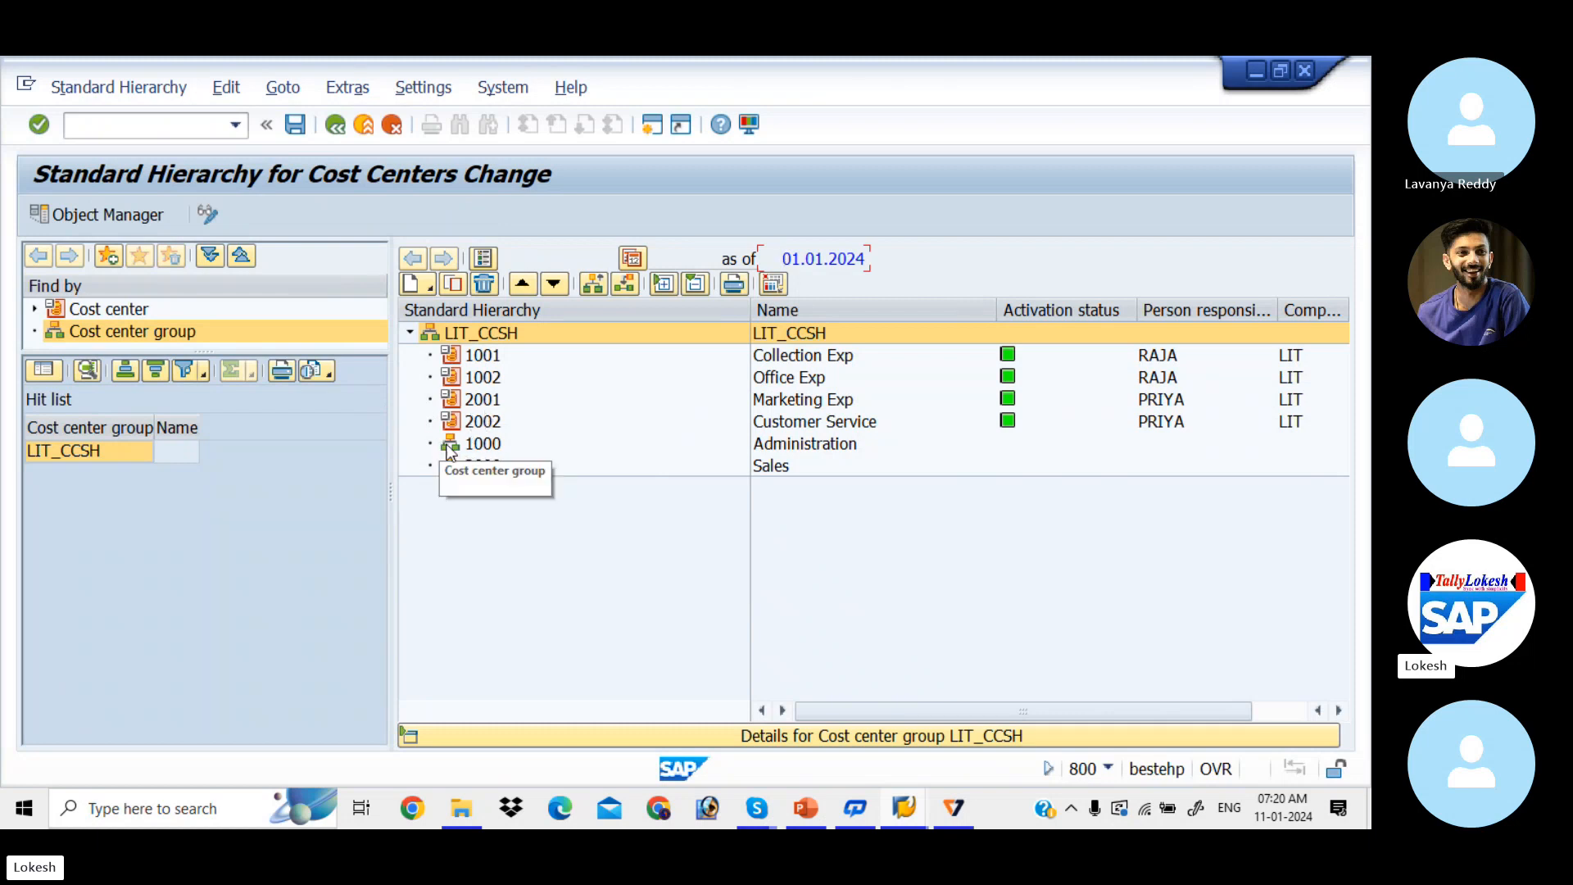
{"action": "left_click", "coordinate": [487, 357]}
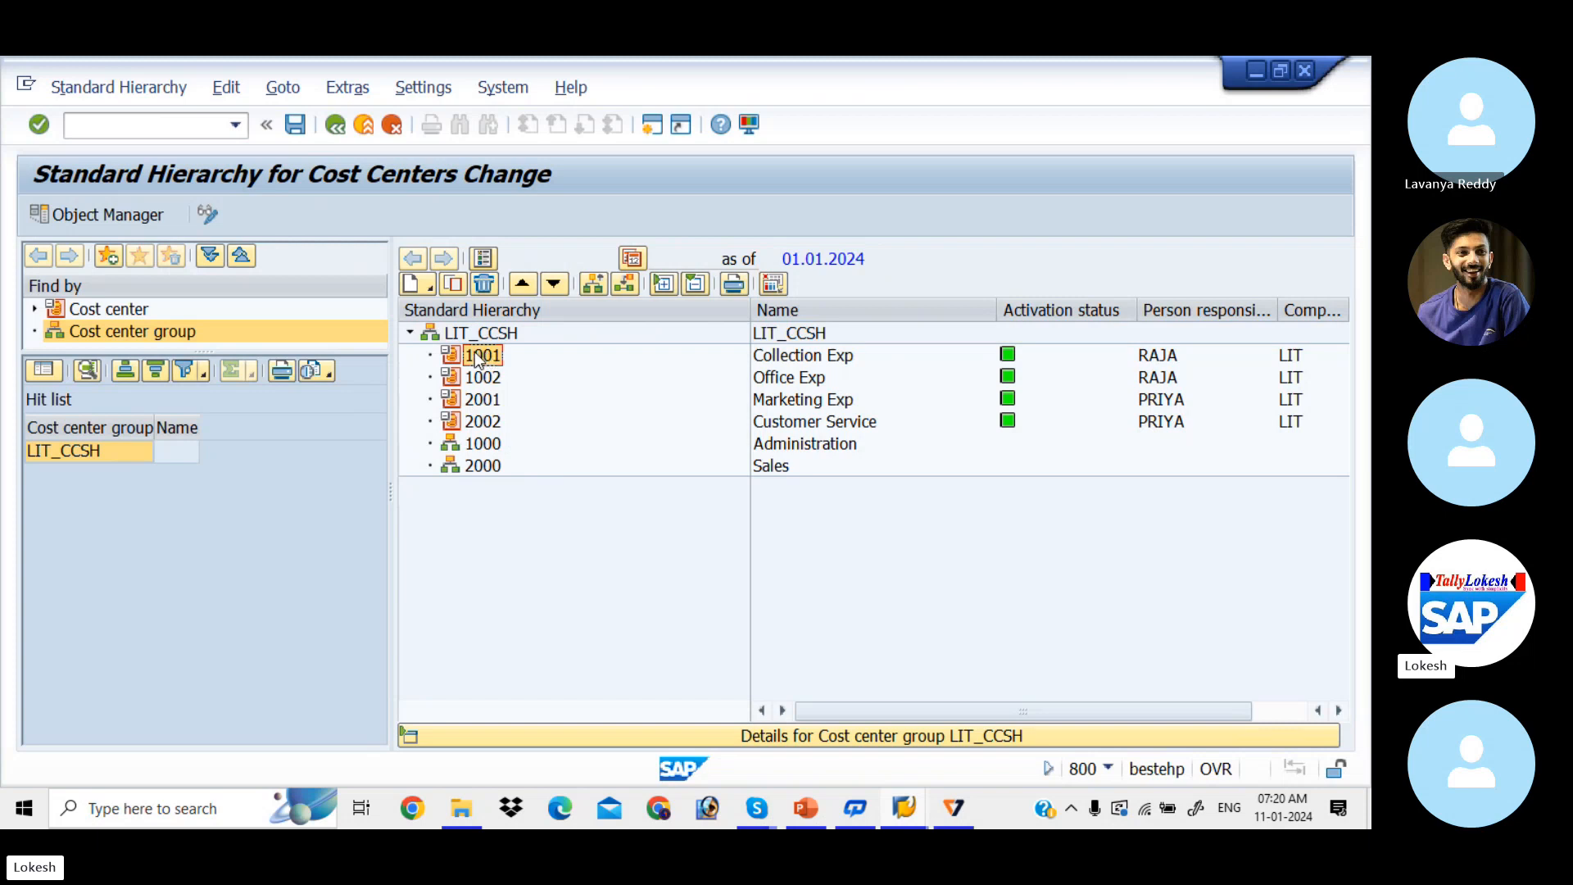
{"action": "left_click_drag", "start_coordinate": [478, 360], "coordinate": [480, 449]}
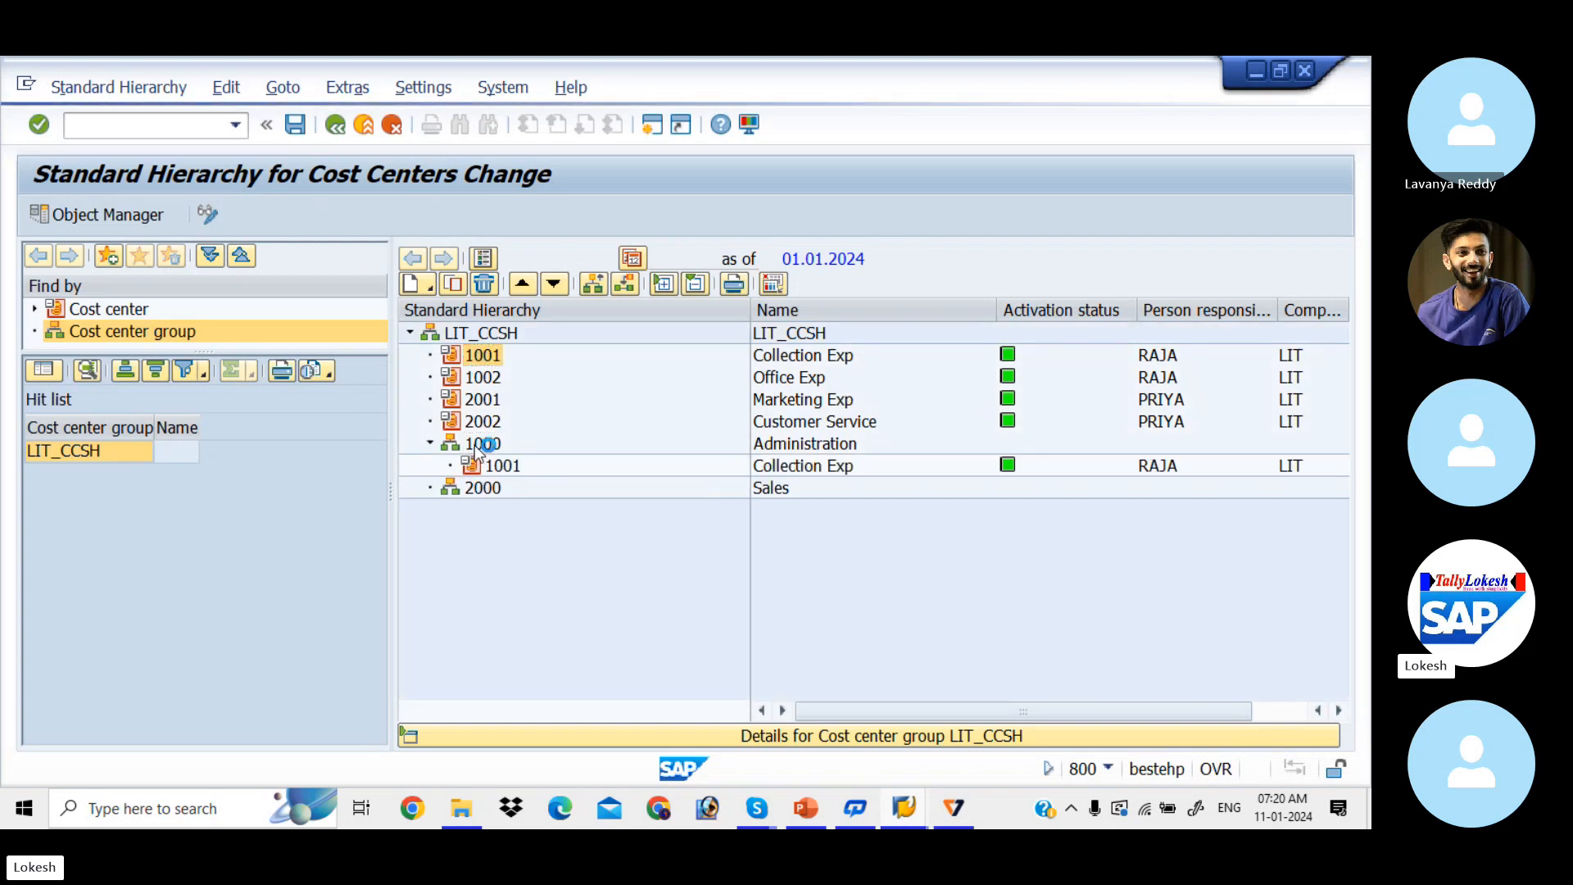
{"action": "left_click", "coordinate": [488, 358]}
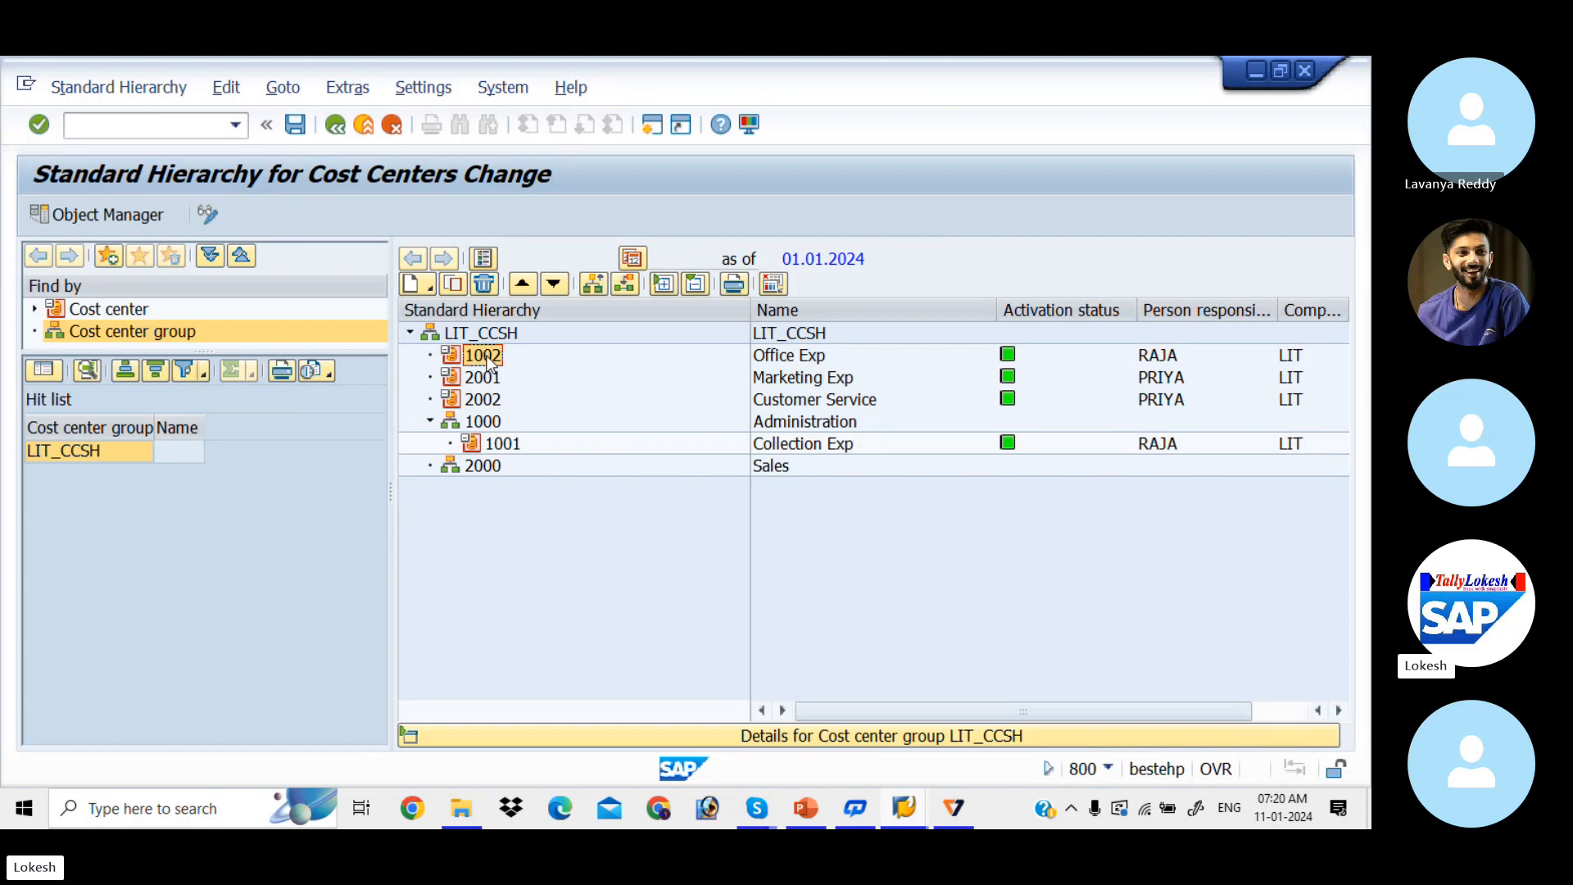
{"action": "left_click_drag", "start_coordinate": [488, 360], "coordinate": [481, 424]}
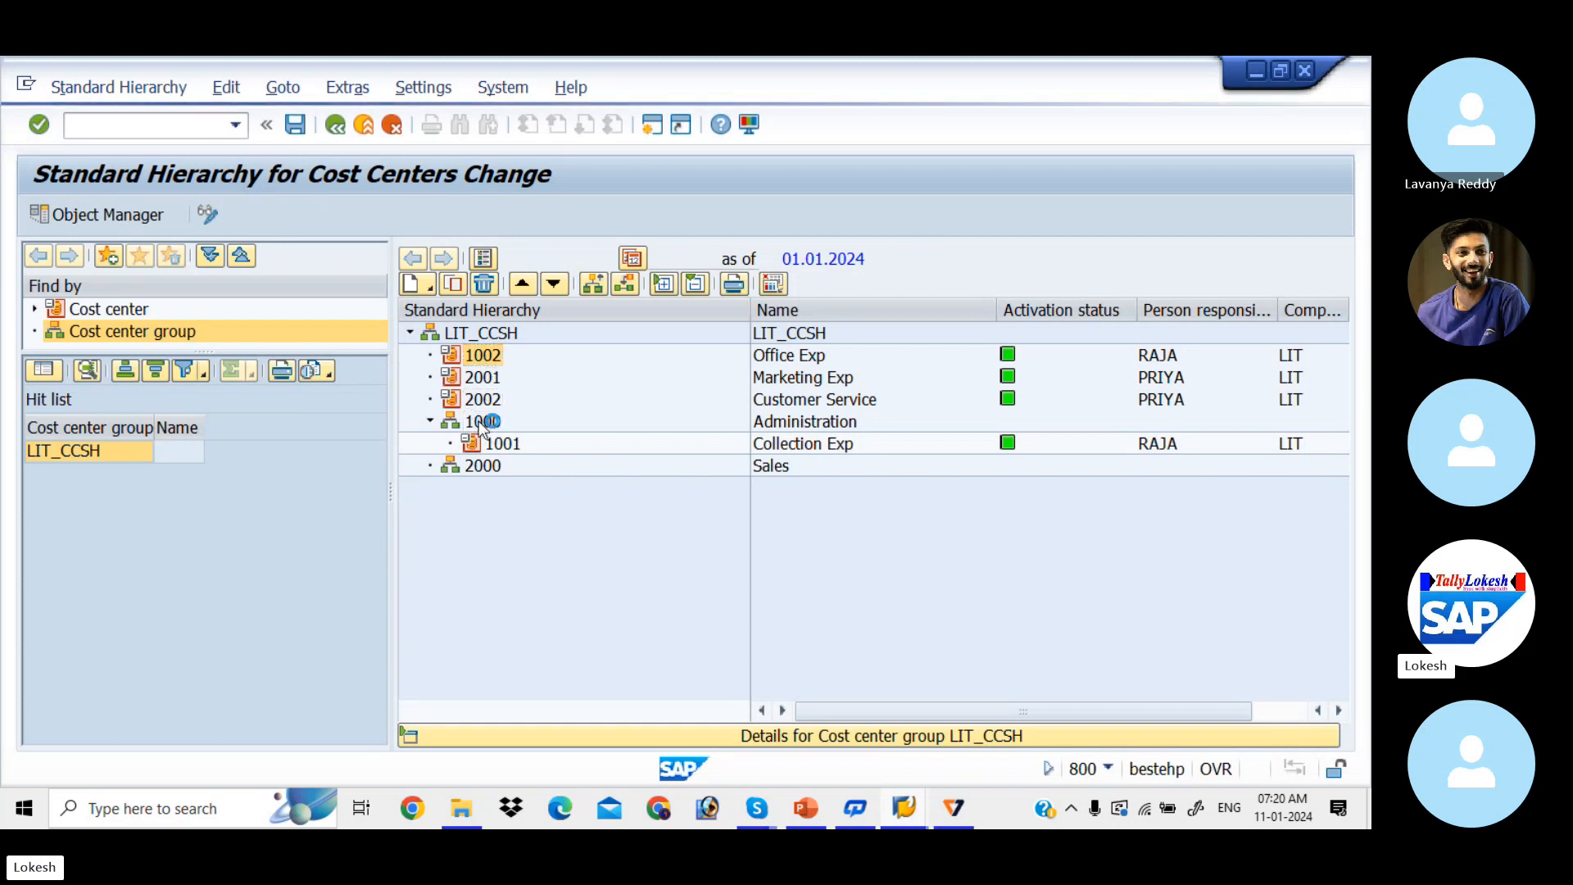
Step: Move cost centers 2001 and 2002 under group 2000 Sales and save the hierarchy
{"action": "left_click", "coordinate": [482, 359]}
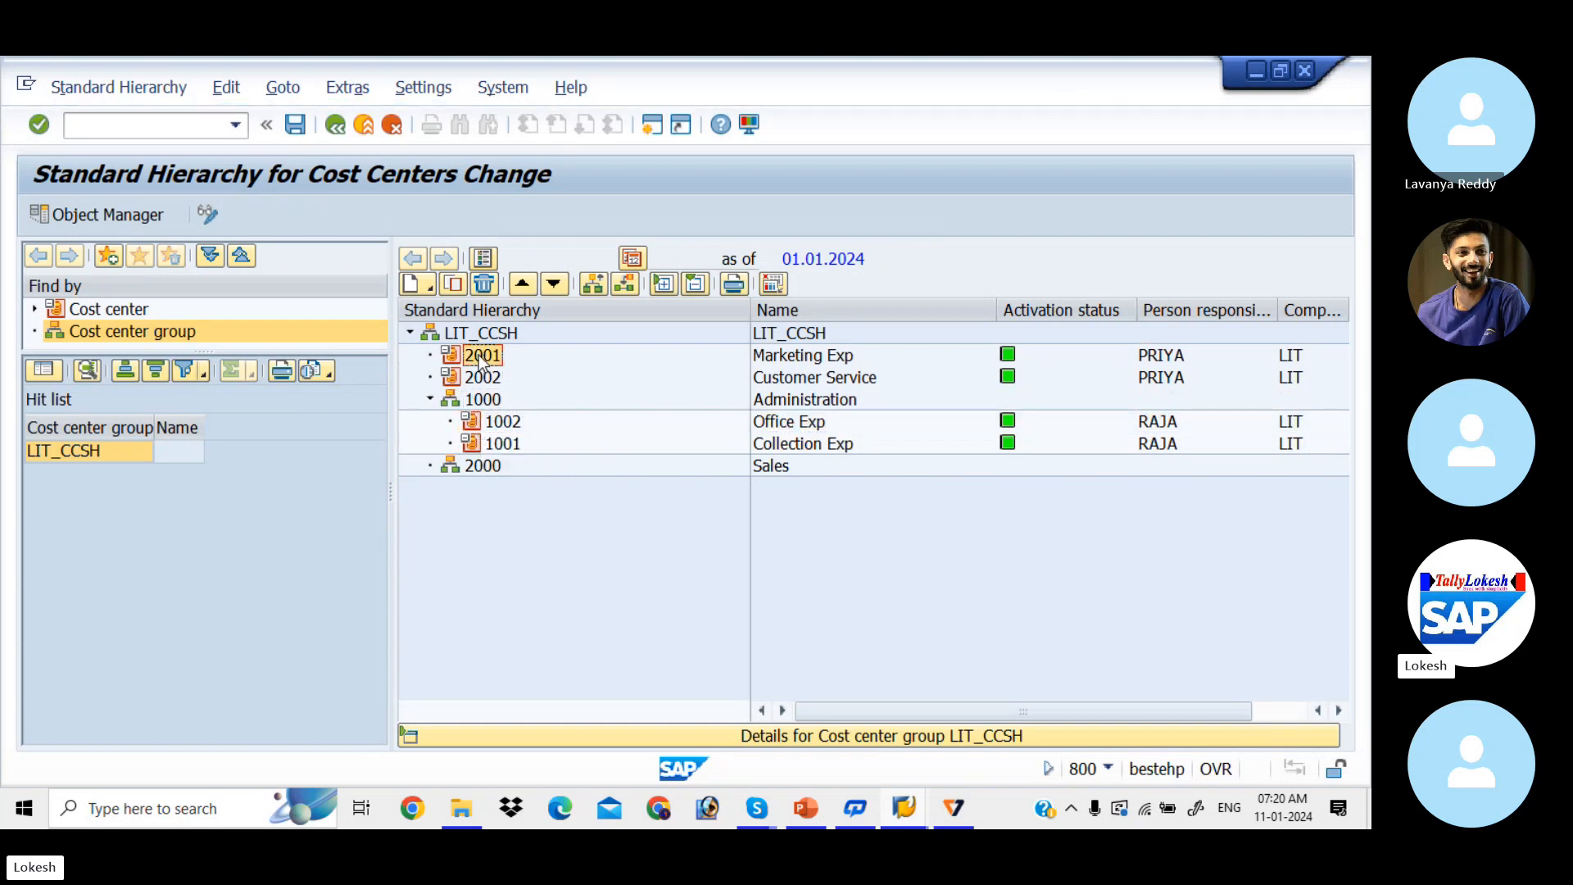
{"action": "left_click_drag", "start_coordinate": [482, 360], "coordinate": [475, 469]}
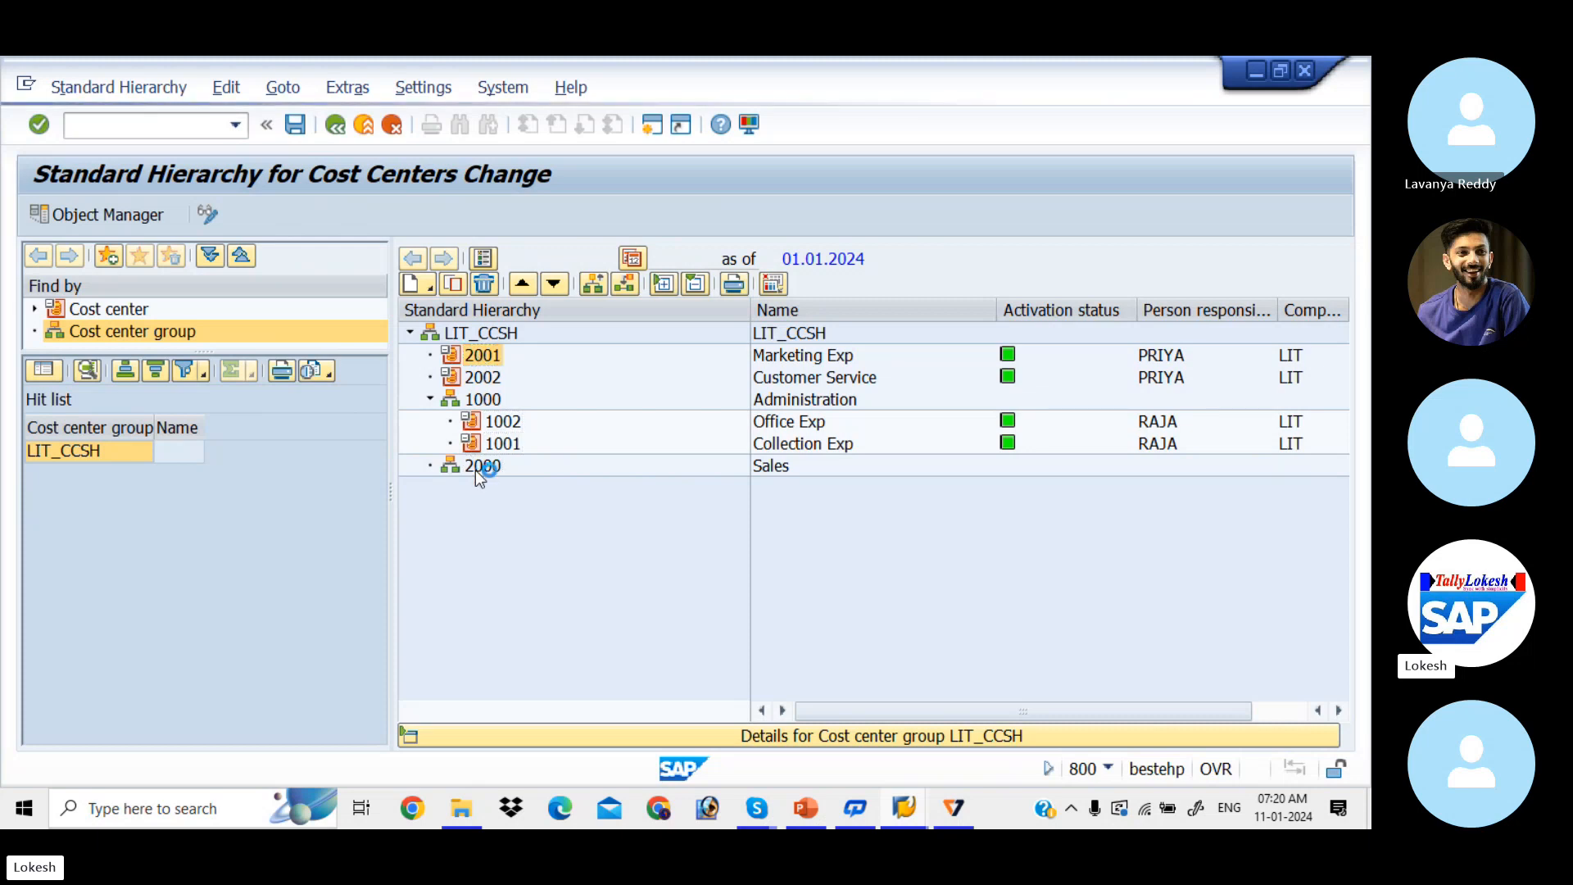
{"action": "left_click", "coordinate": [479, 360]}
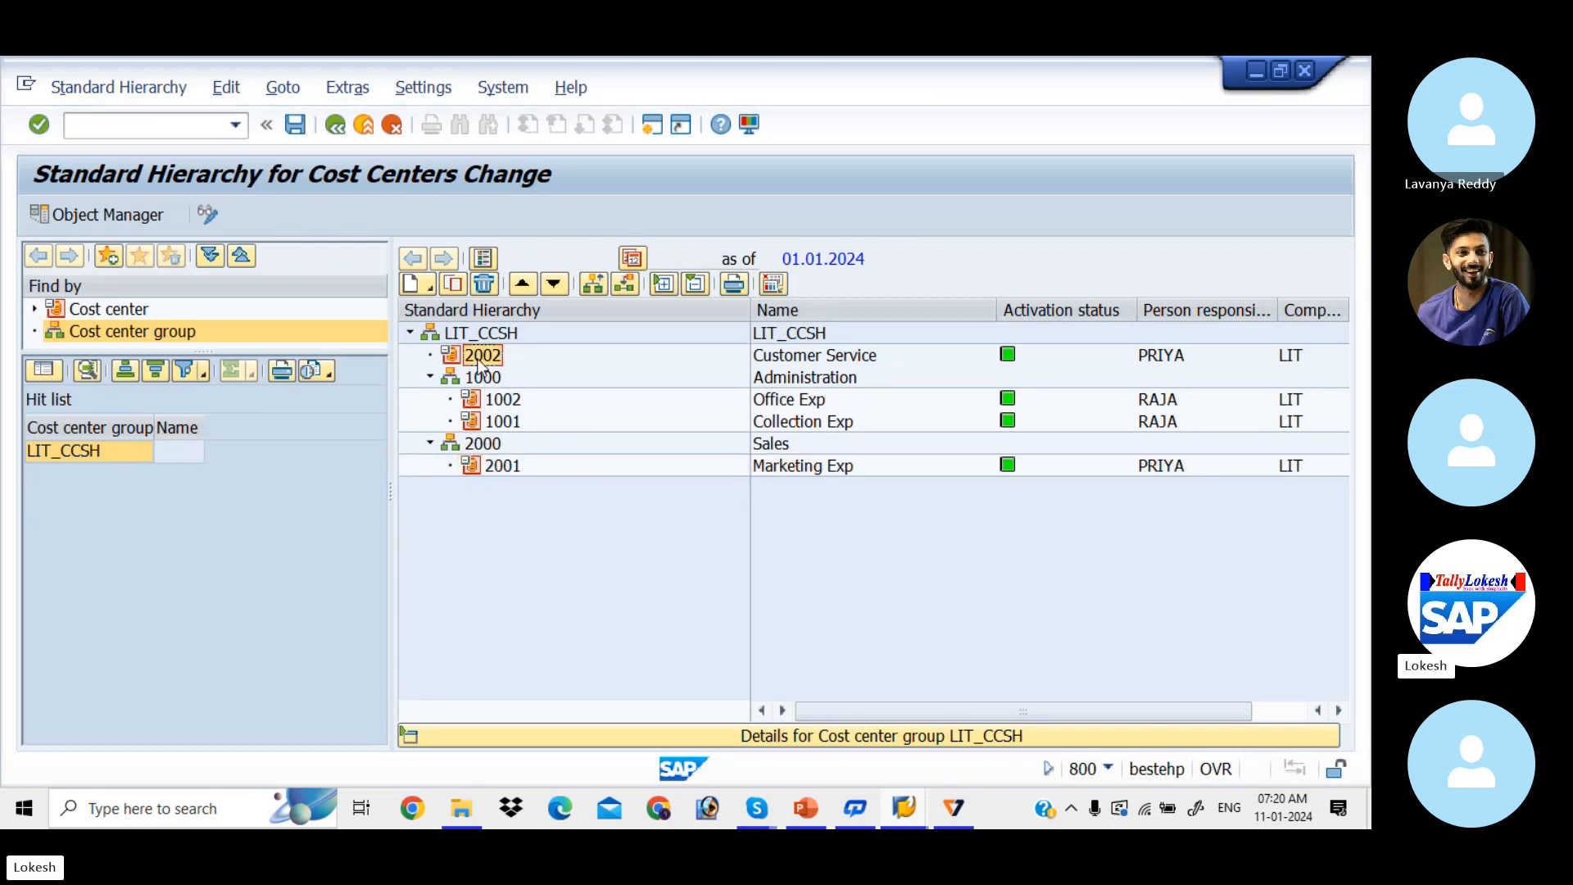
{"action": "left_click_drag", "start_coordinate": [480, 365], "coordinate": [483, 449]}
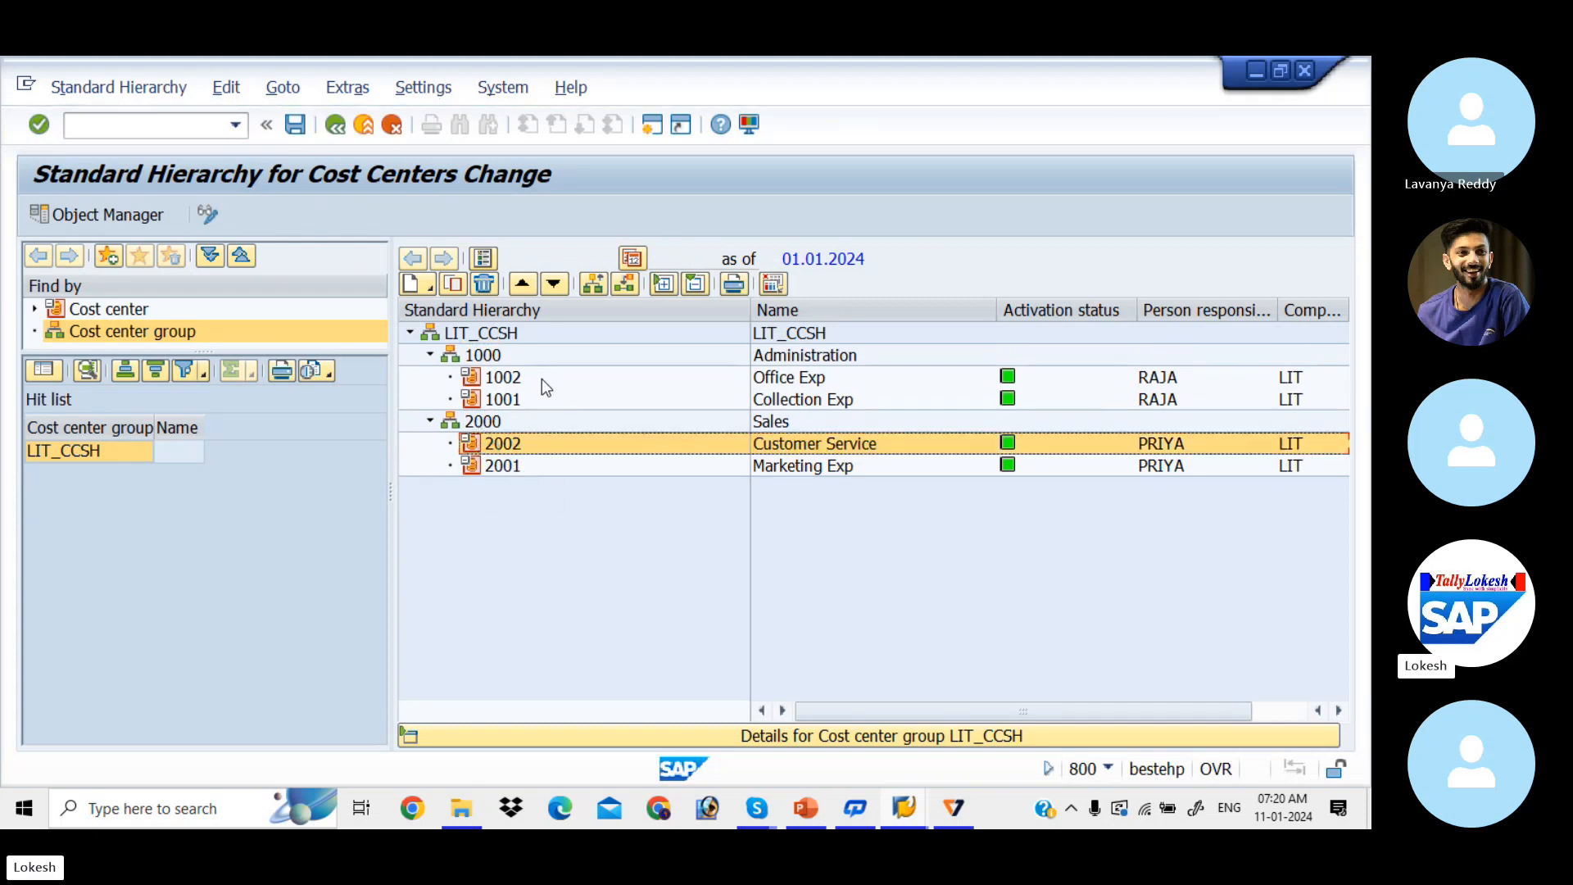
{"action": "left_click", "coordinate": [545, 439]}
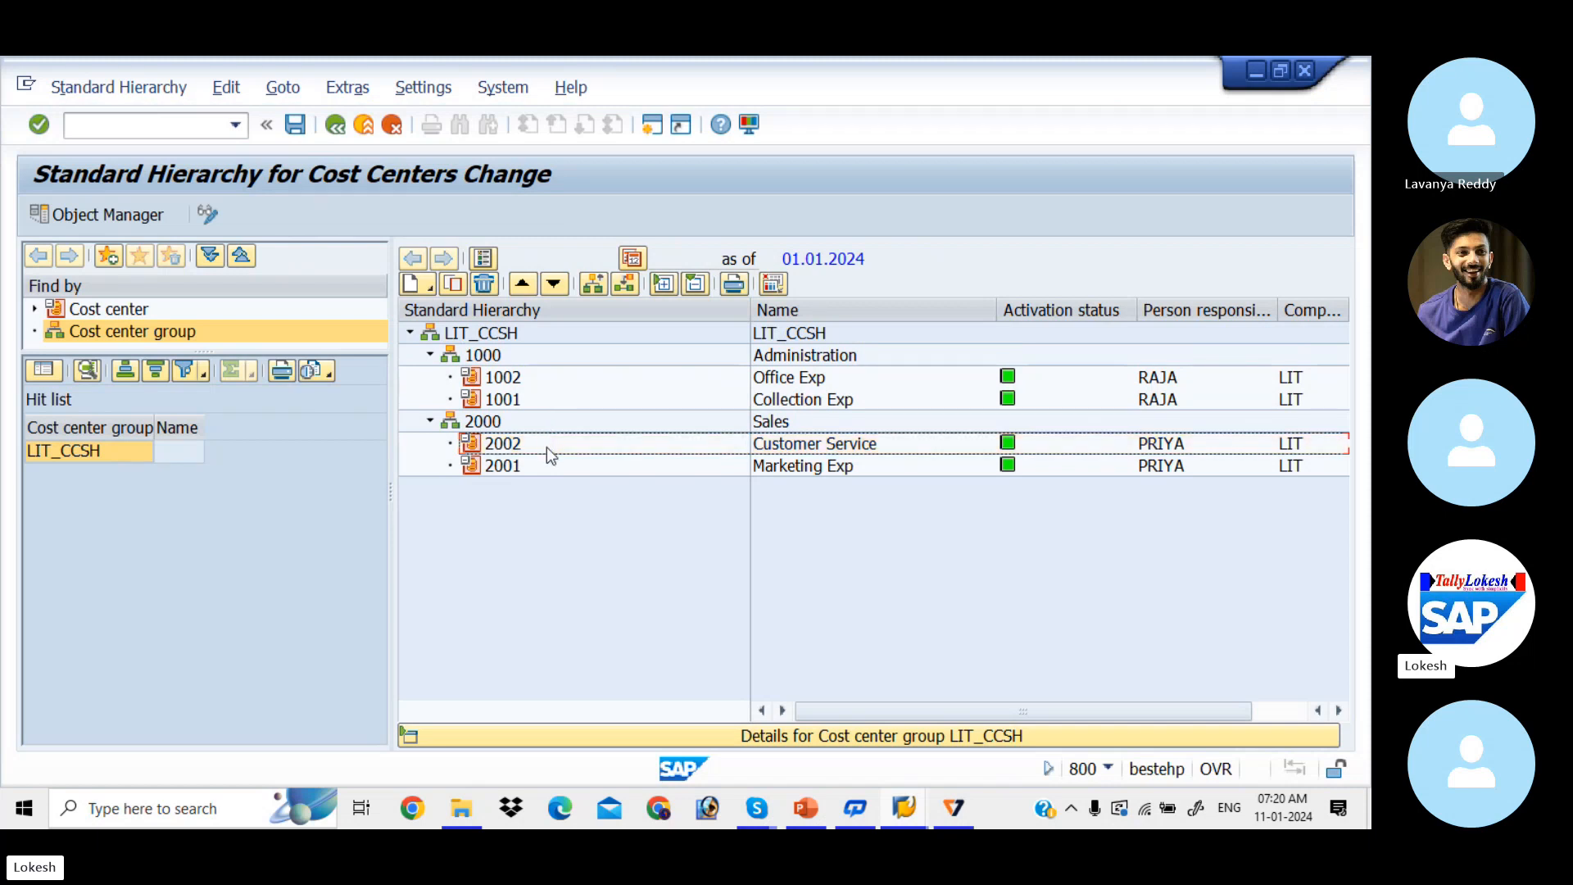
{"action": "left_click", "coordinate": [296, 127]}
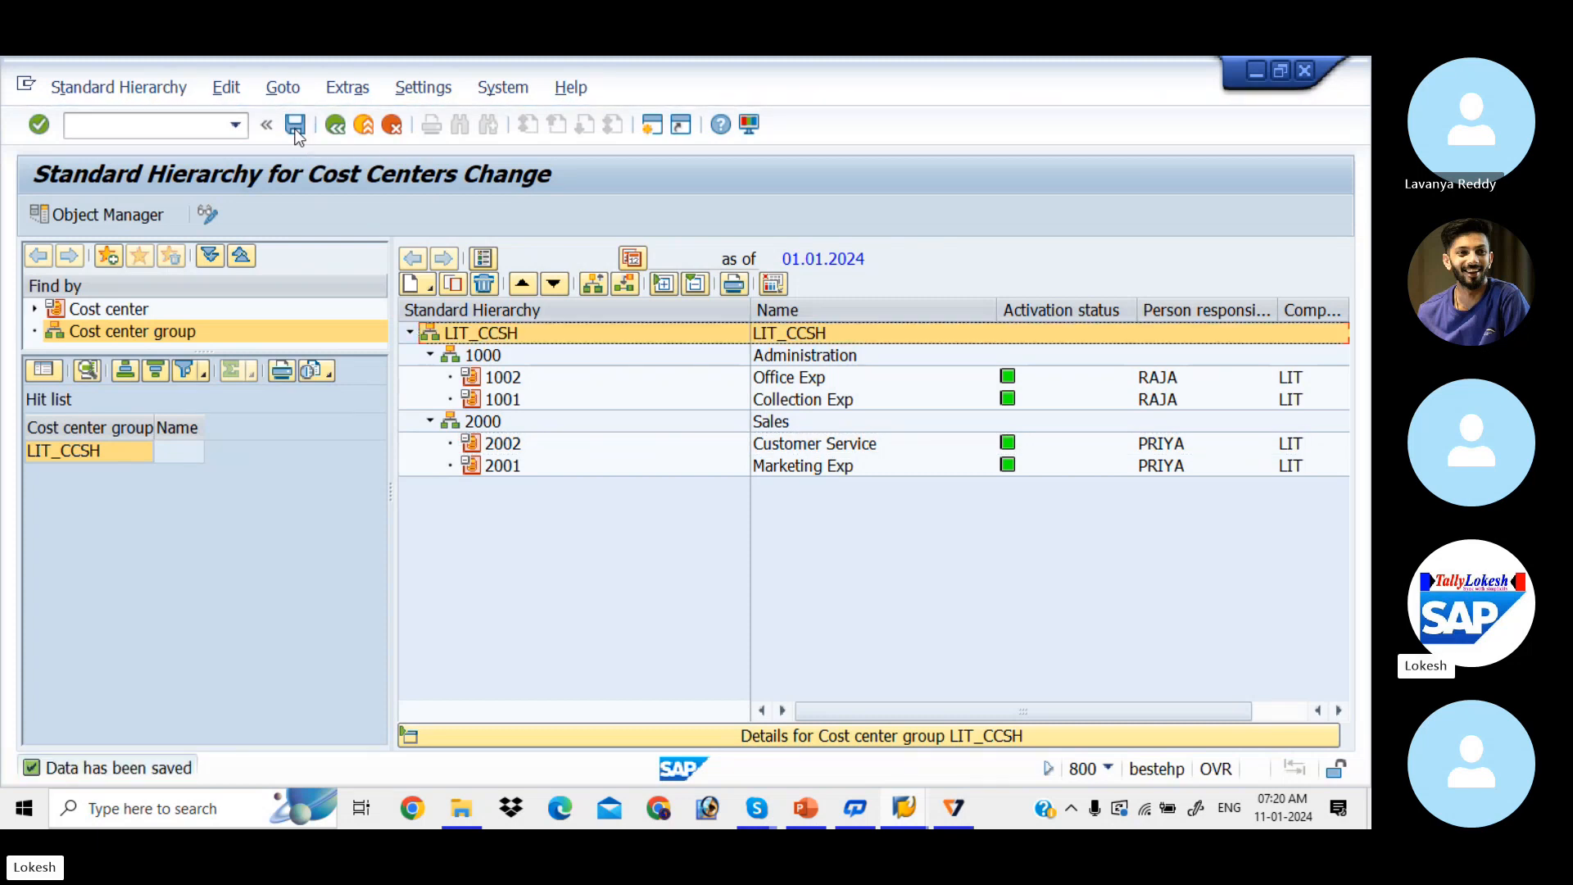
{"action": "key", "text": "alt+Tab"}
{"action": "key", "text": "alt+Tab"}
{"action": "key", "text": "alt+Tab"}
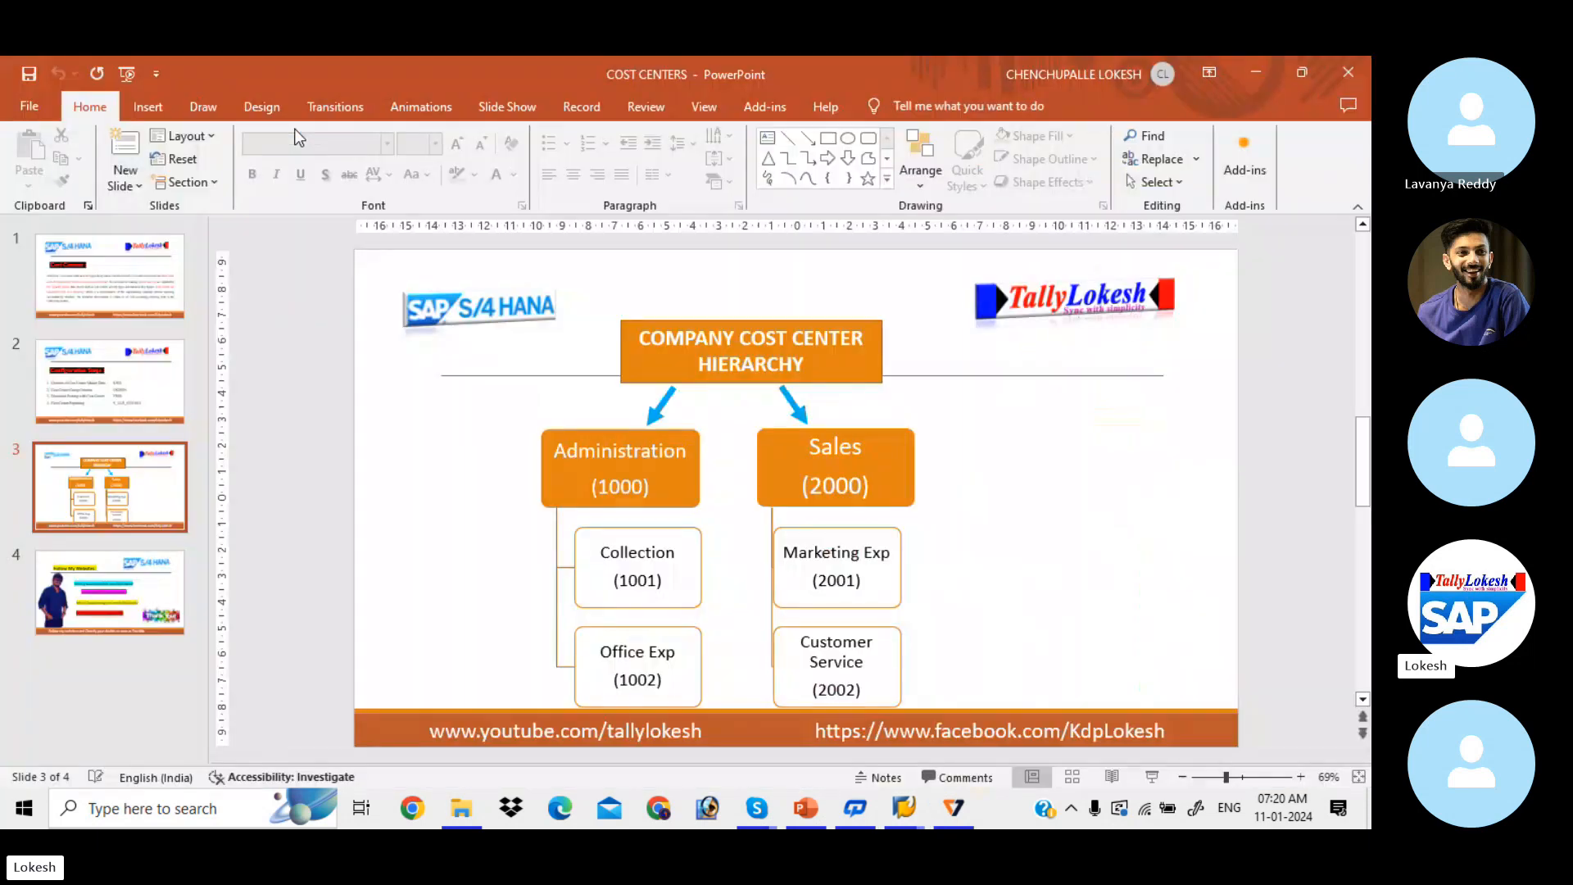
{"action": "key", "text": "Up"}
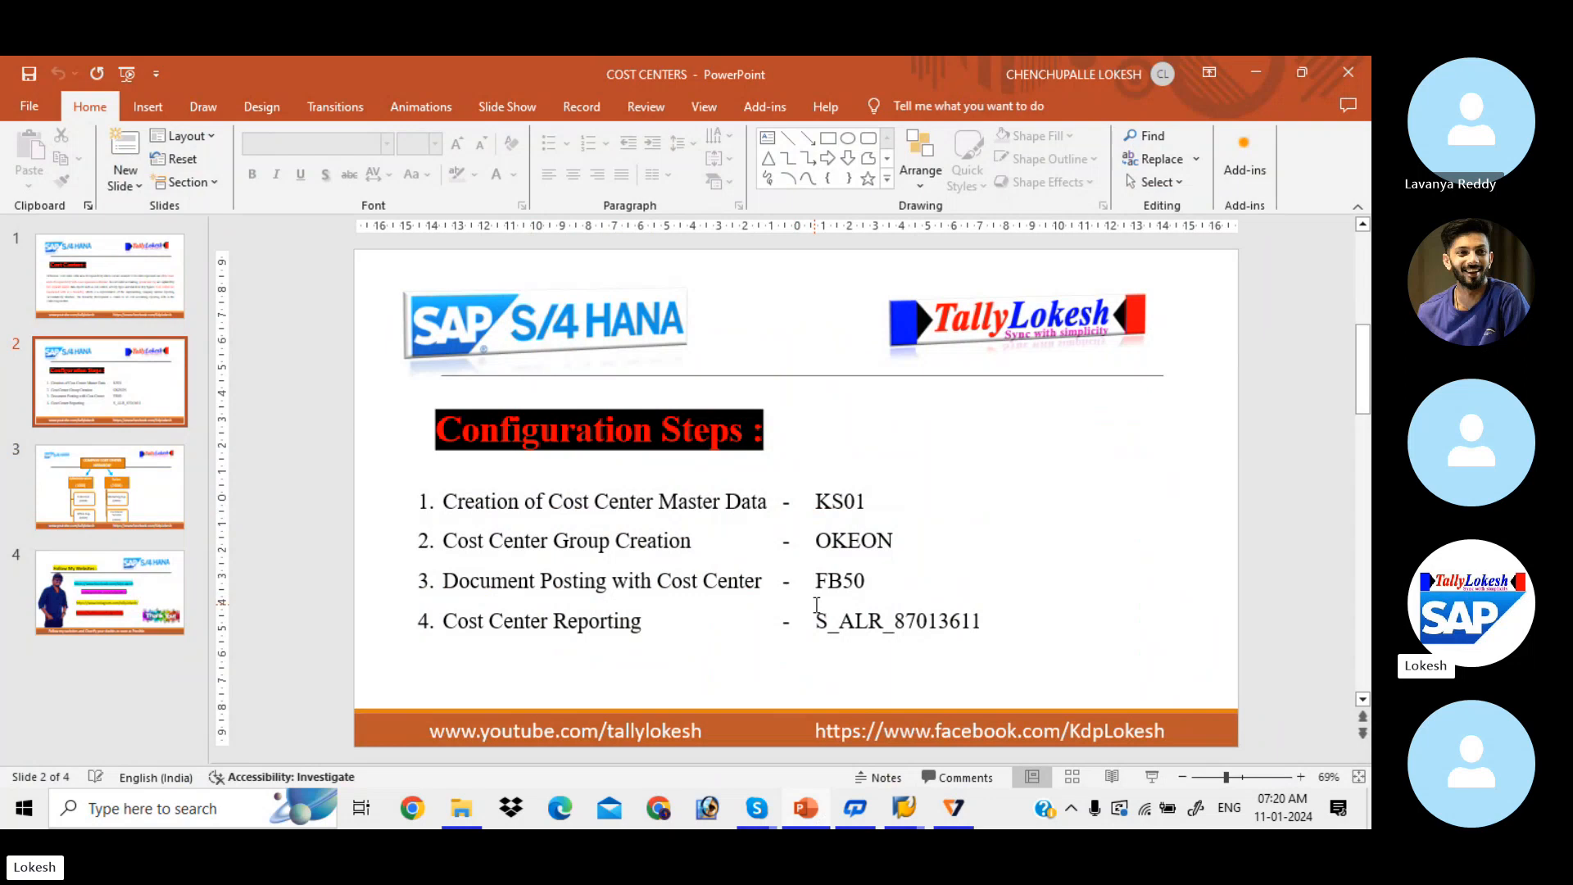
{"action": "key", "text": "alt+Tab"}
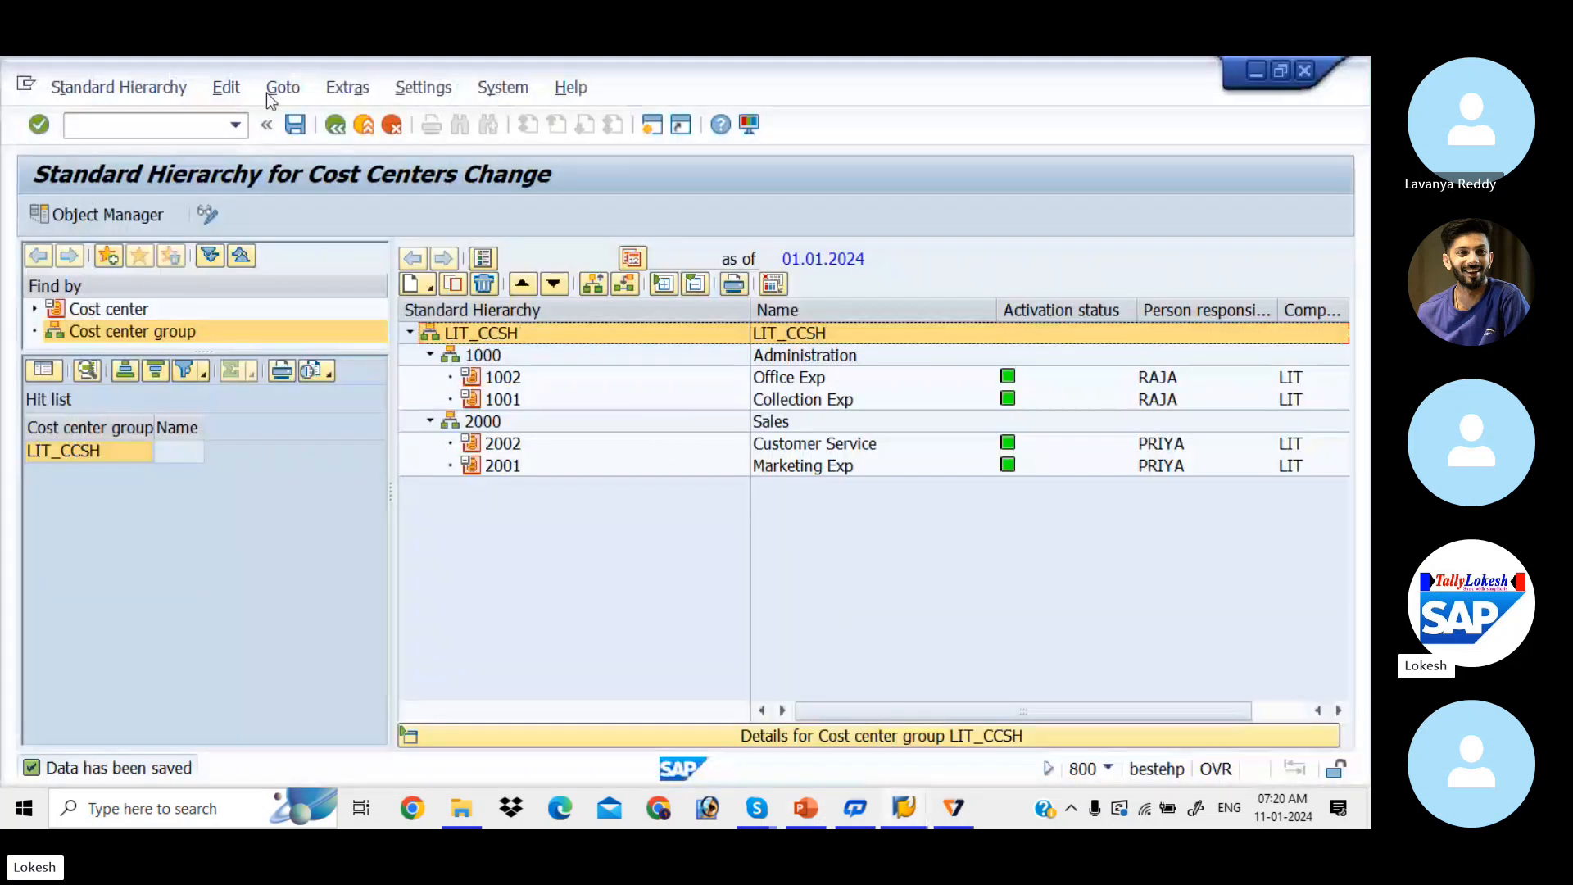
Step: Open G/L account document entry and set the document date to 11.01.2024
{"action": "left_click", "coordinate": [199, 119]}
{"action": "type", "text": "/N"}
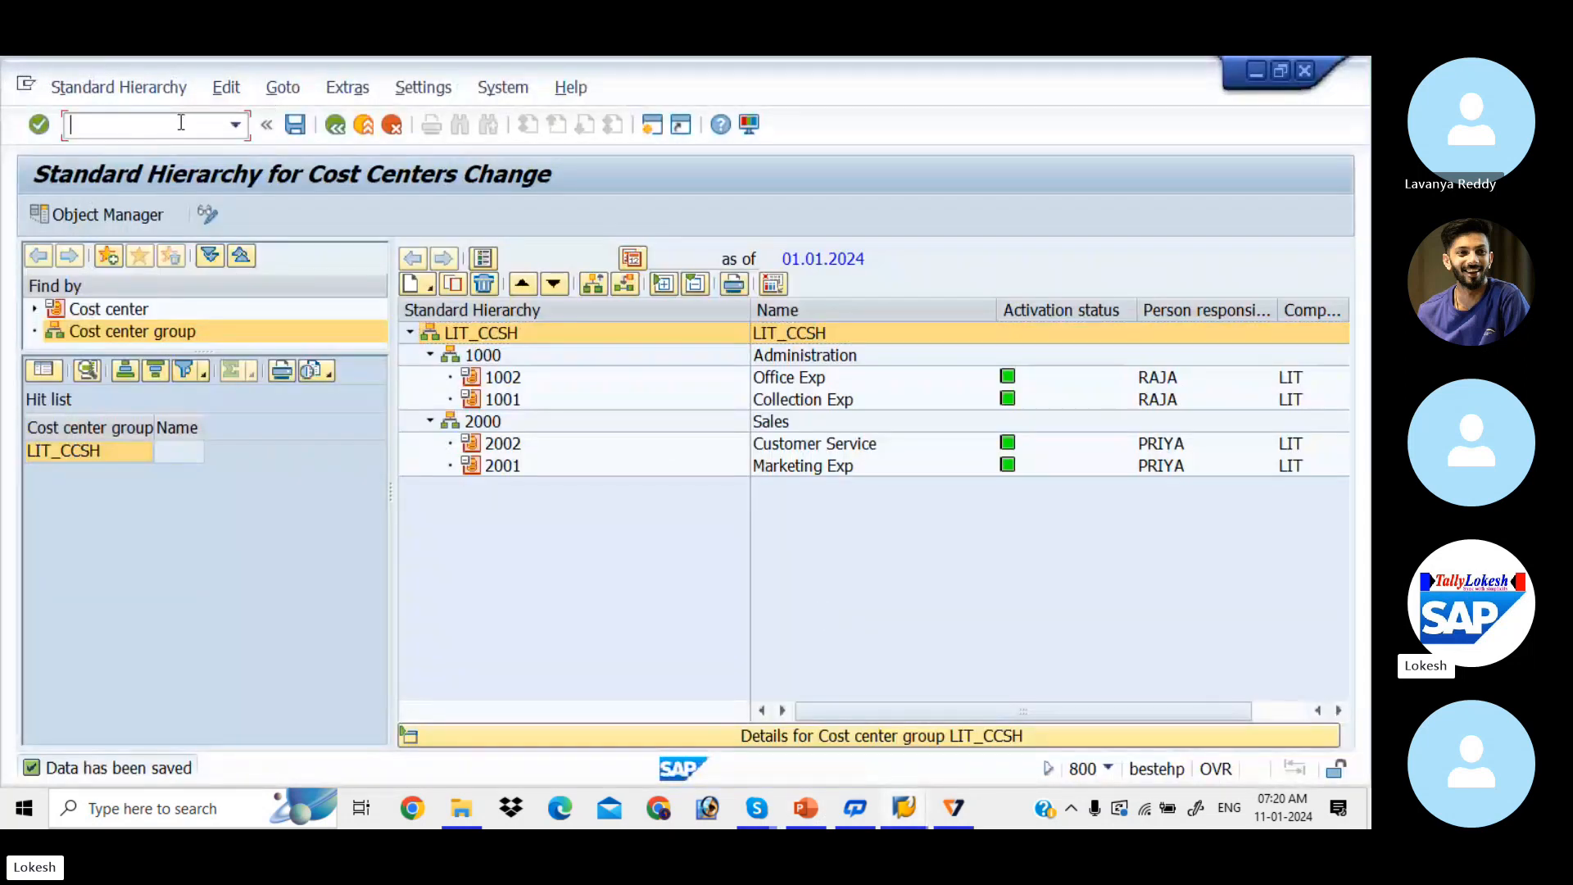
{"action": "type", "text": "KSH3"}
{"action": "key", "text": "Return"}
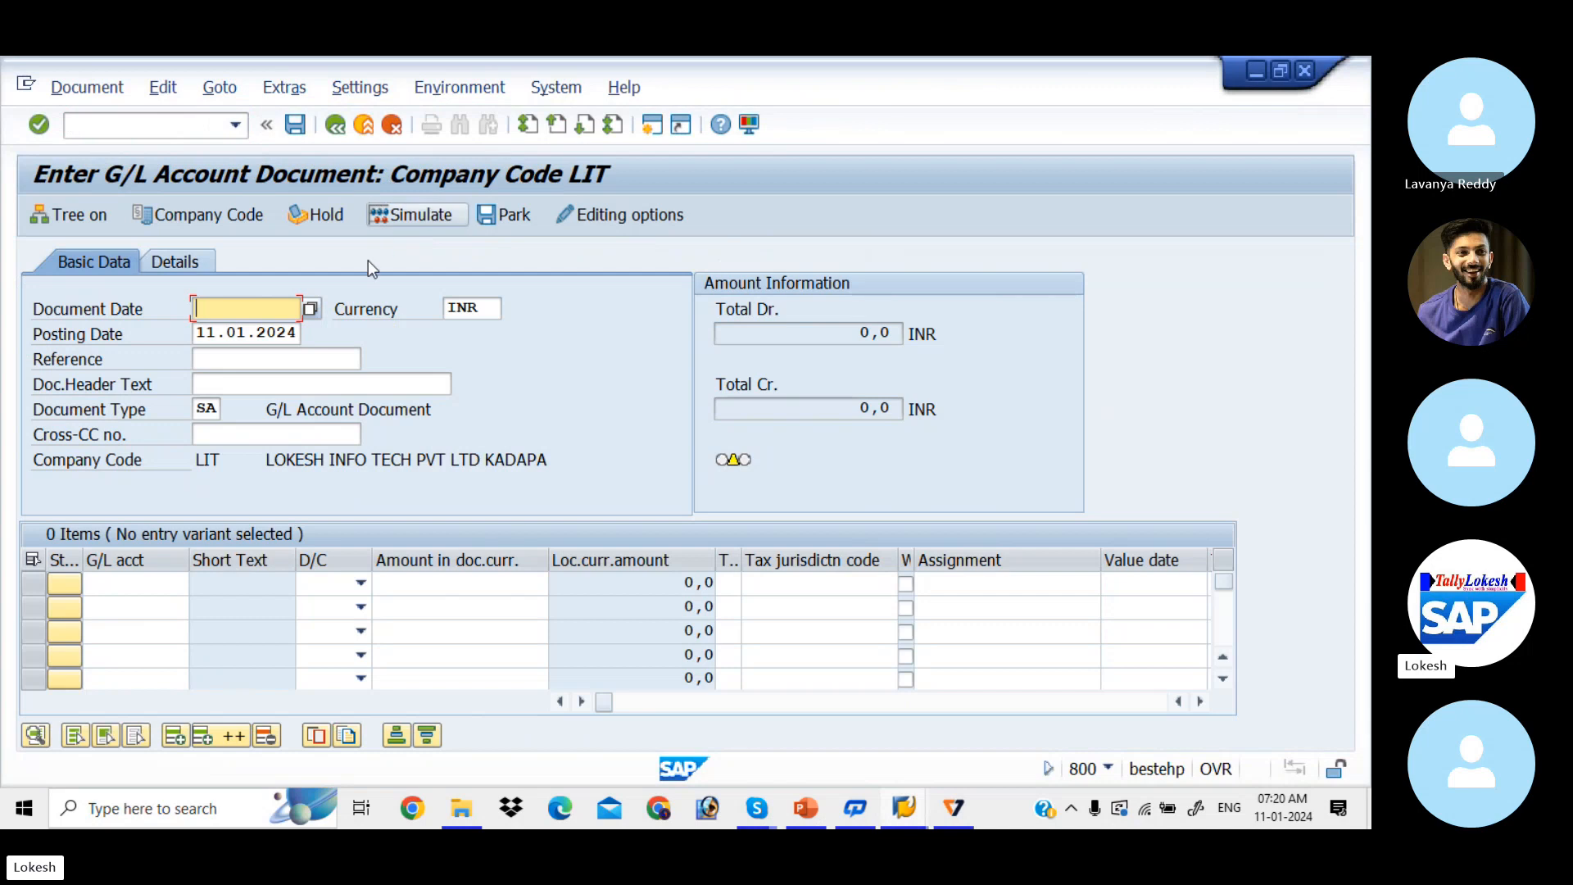
{"action": "type", "text": "11"}
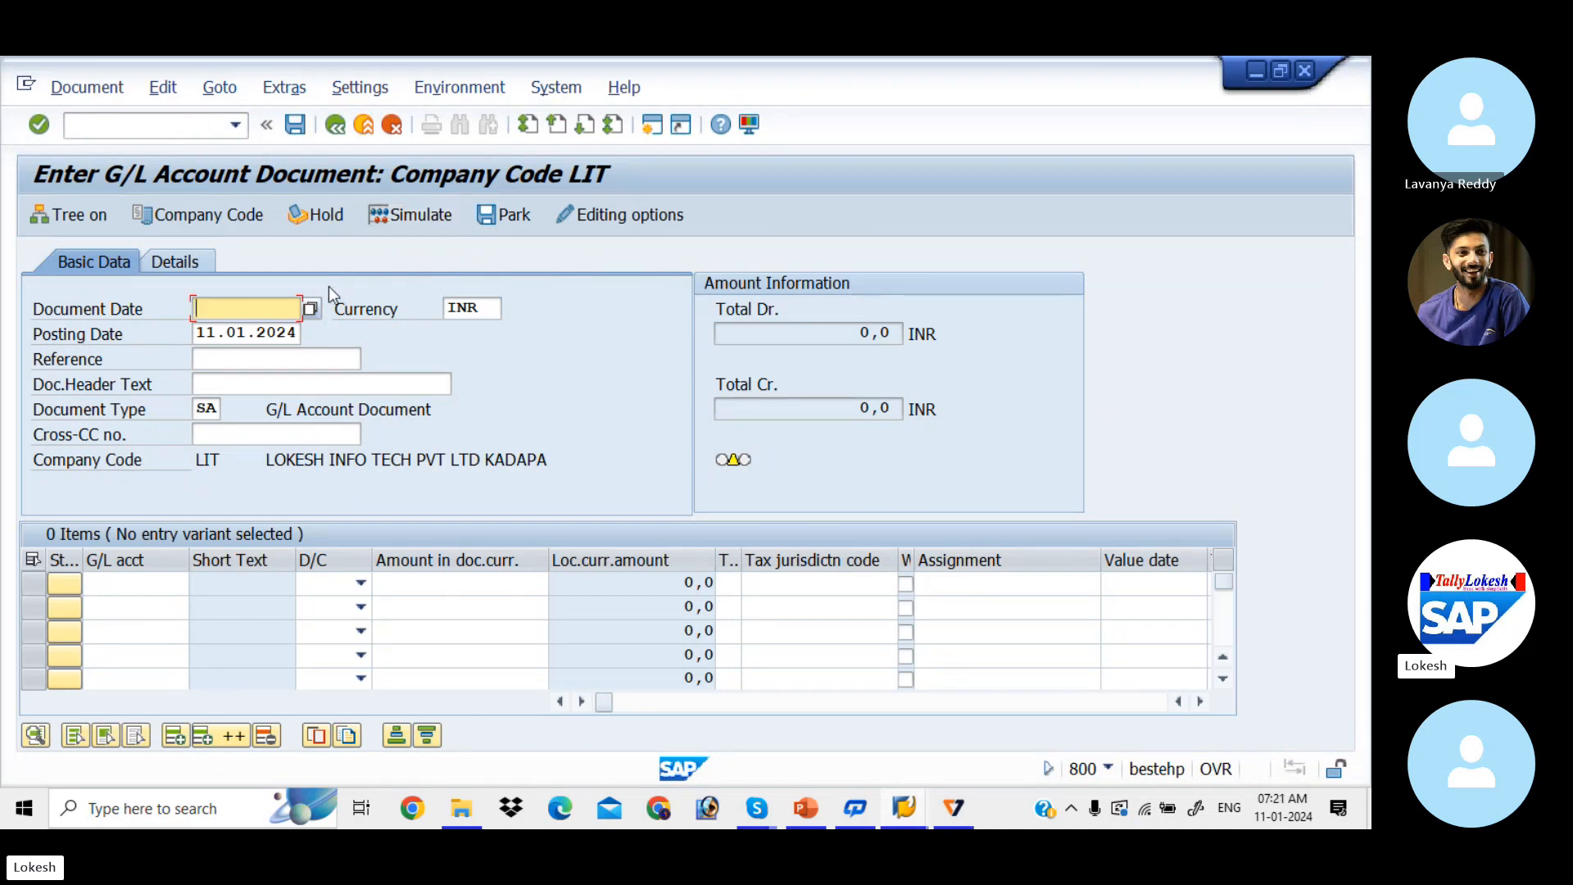
{"action": "type", "text": "."}
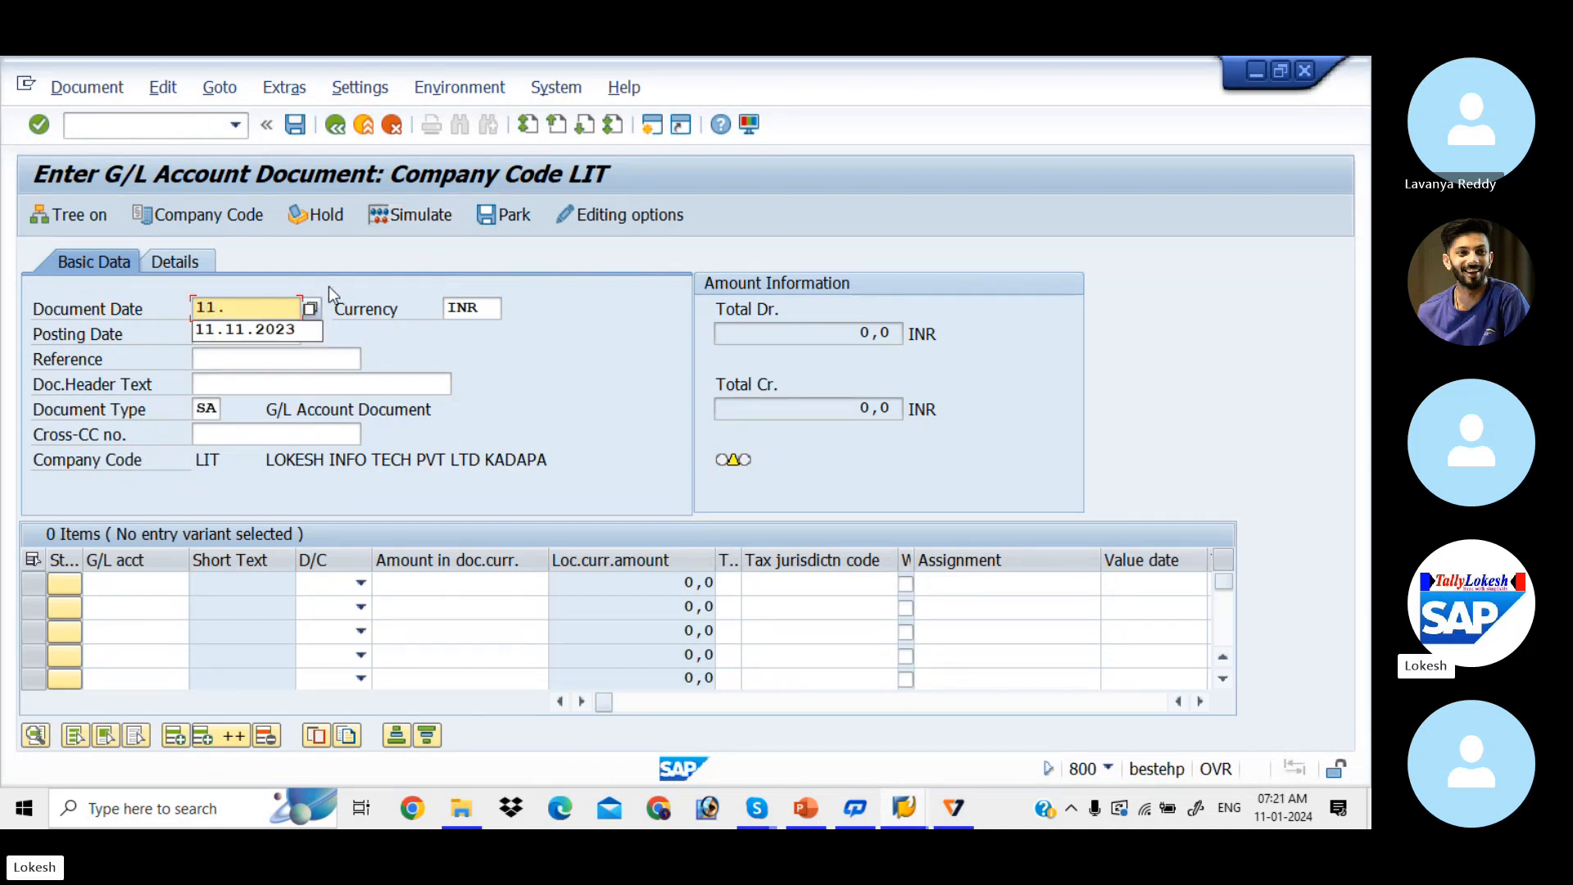
{"action": "type", "text": "01.202"}
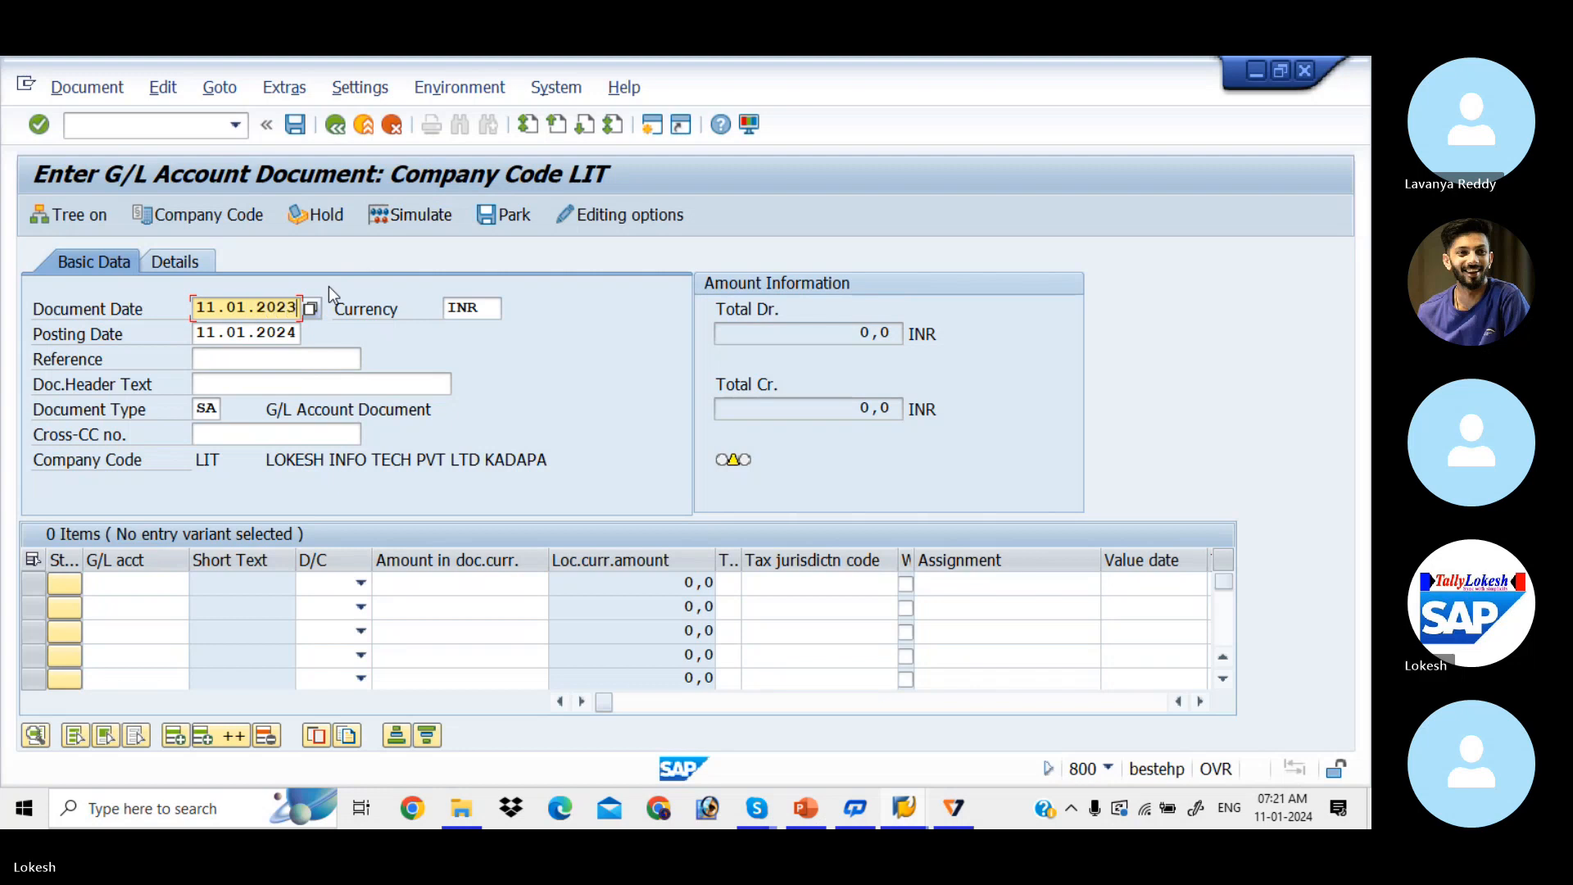
{"action": "type", "text": "3"}
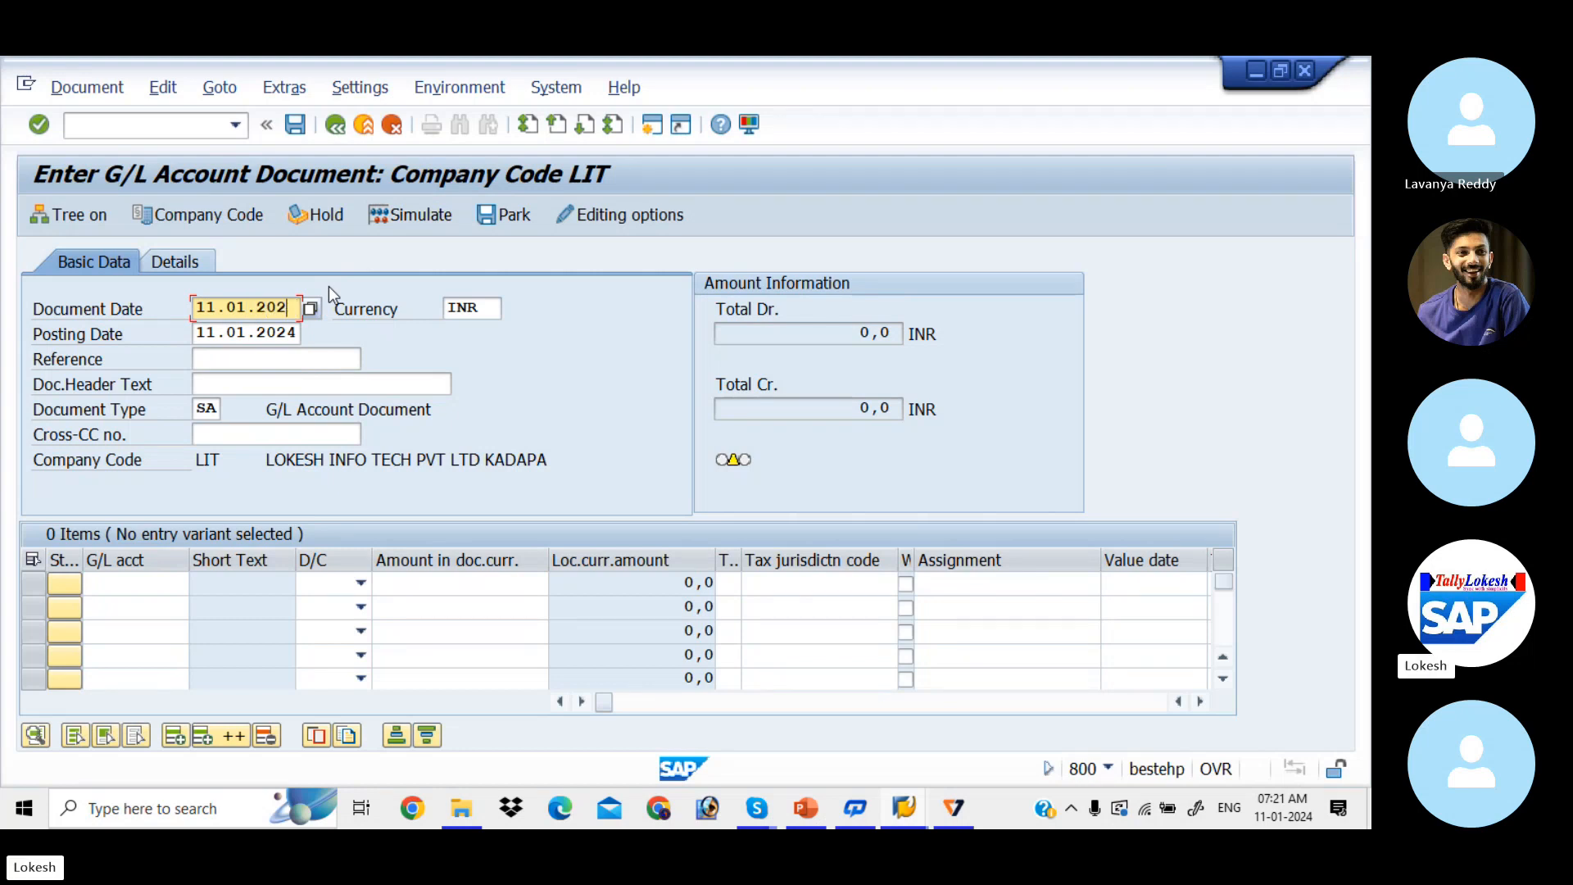
{"action": "key", "text": "BackSpace"}
{"action": "type", "text": "4"}
{"action": "key", "text": "Tab"}
{"action": "key", "text": "Tab"}
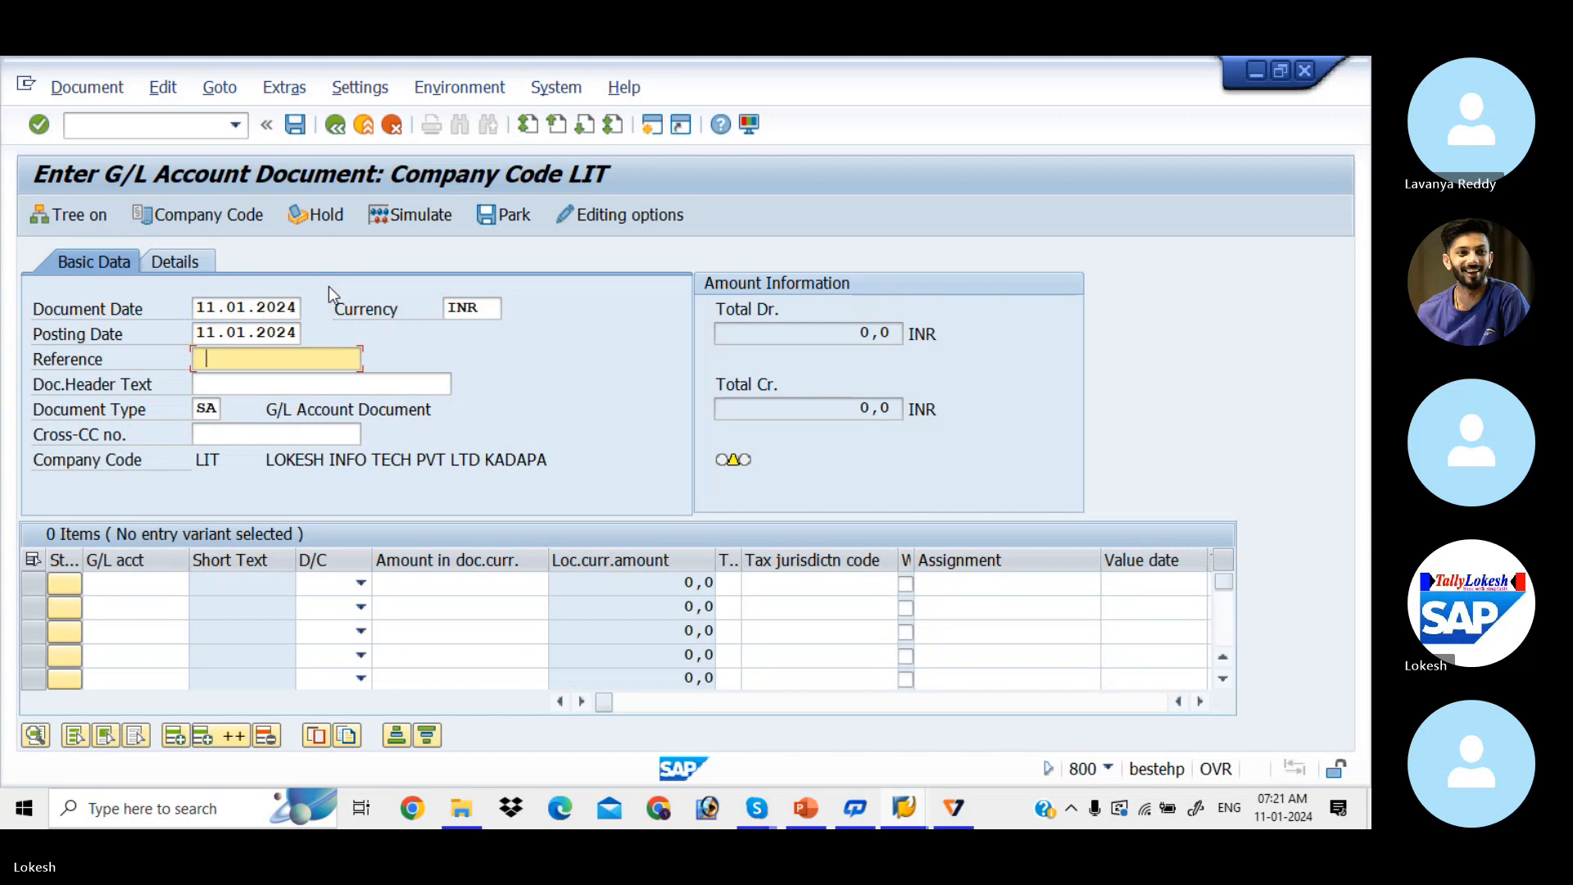
Step: Enter reference 0008 and header text RENT A/C from the input history
{"action": "key", "text": "BackSpace"}
{"action": "type", "text": "000"}
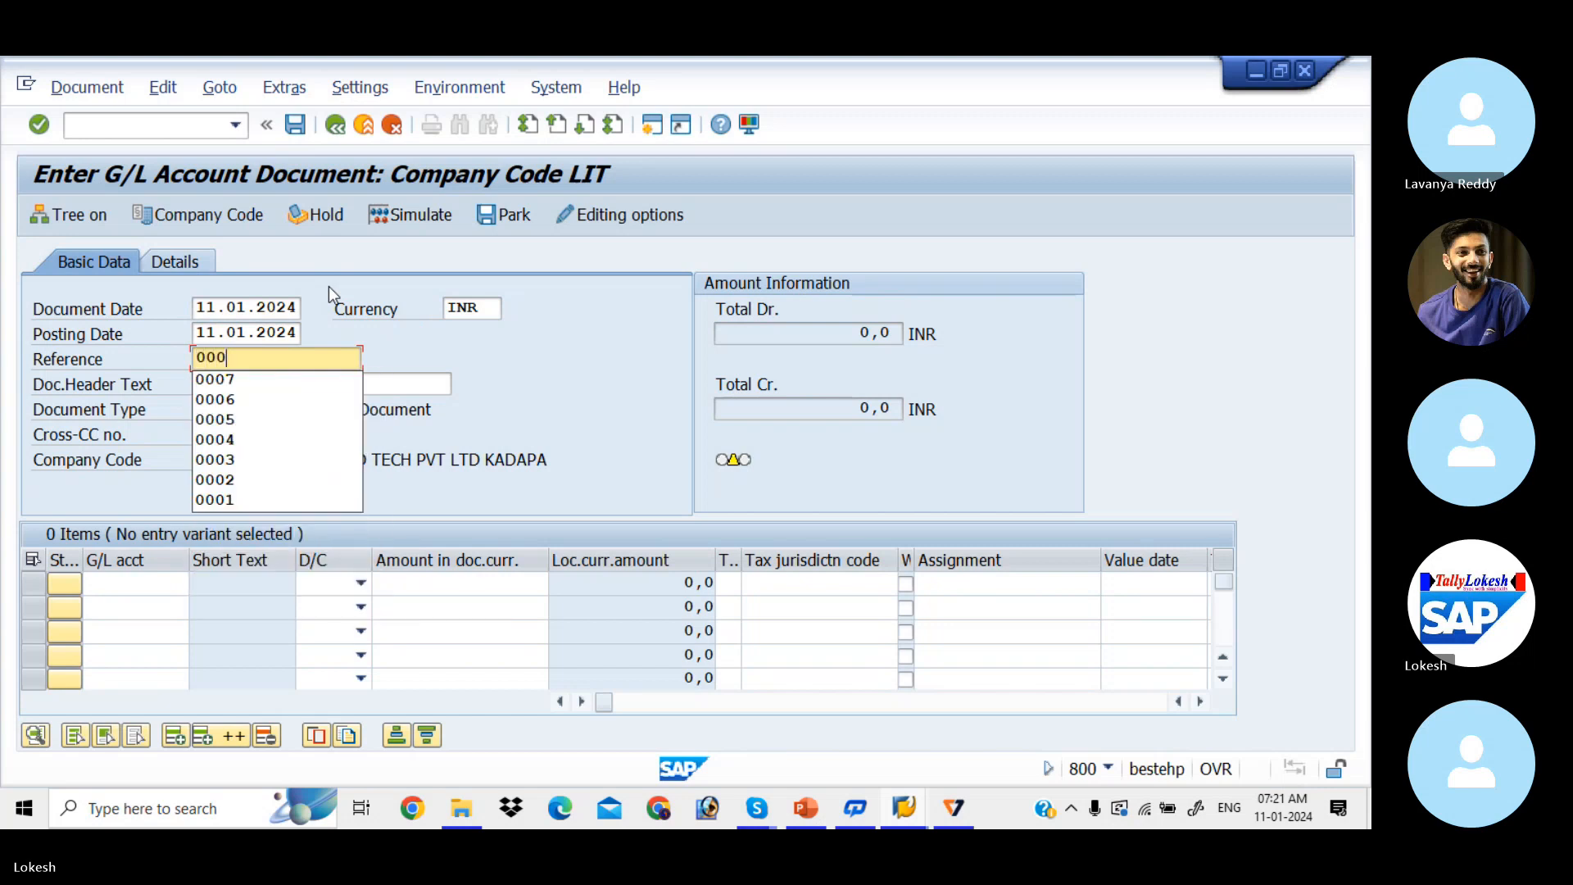
{"action": "type", "text": "8"}
{"action": "key", "text": "Tab"}
{"action": "key", "text": "BackSpace"}
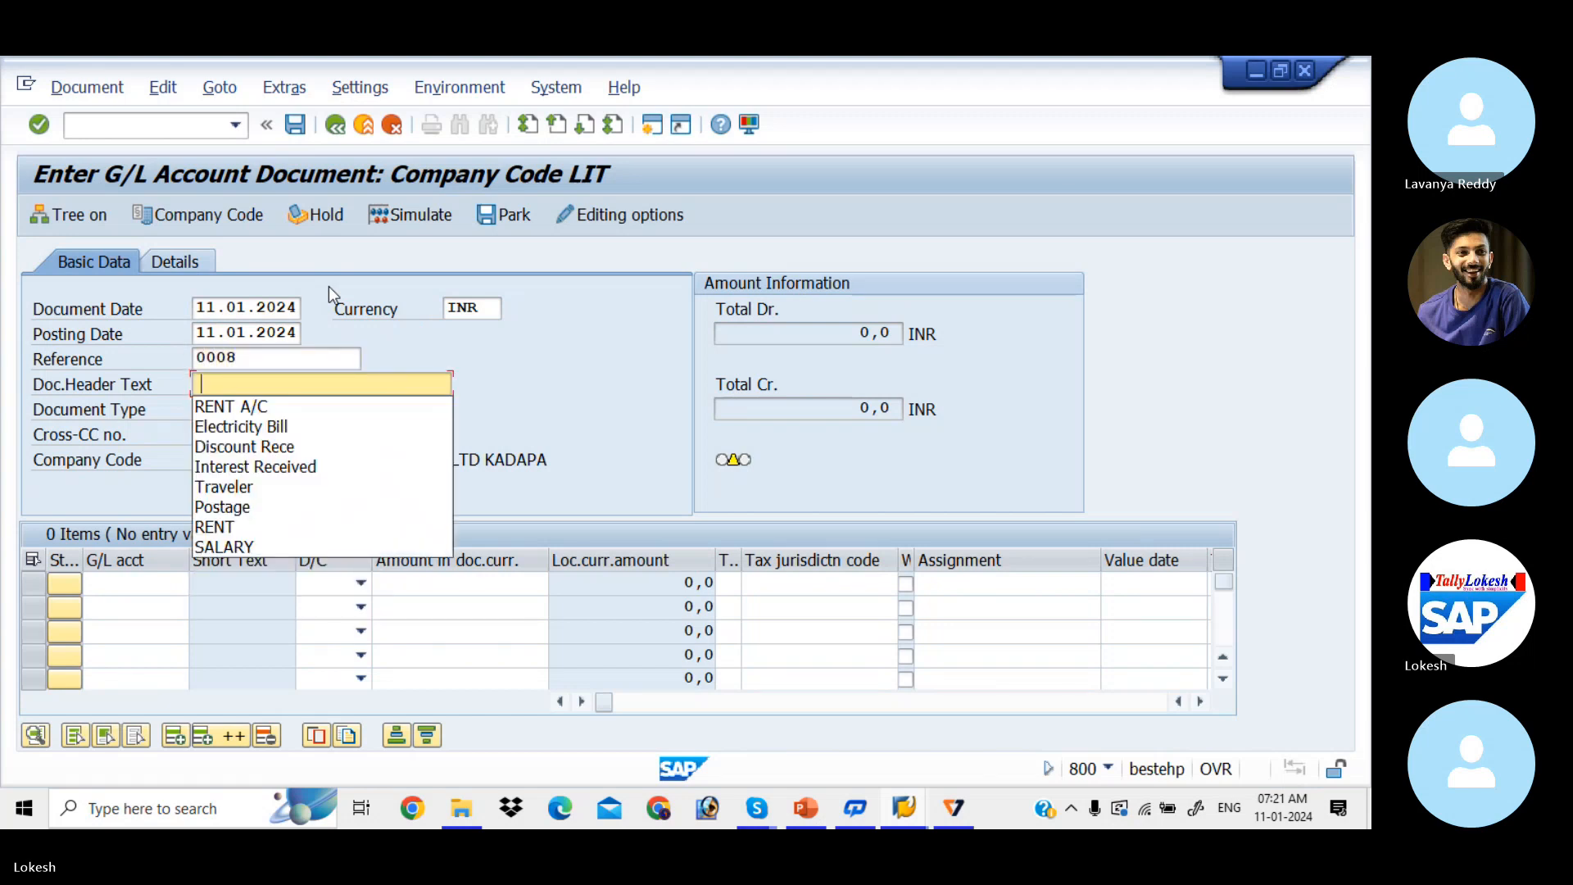
{"action": "key", "text": "Down"}
{"action": "key", "text": "Return"}
{"action": "key", "text": "Tab"}
{"action": "key", "text": "Tab"}
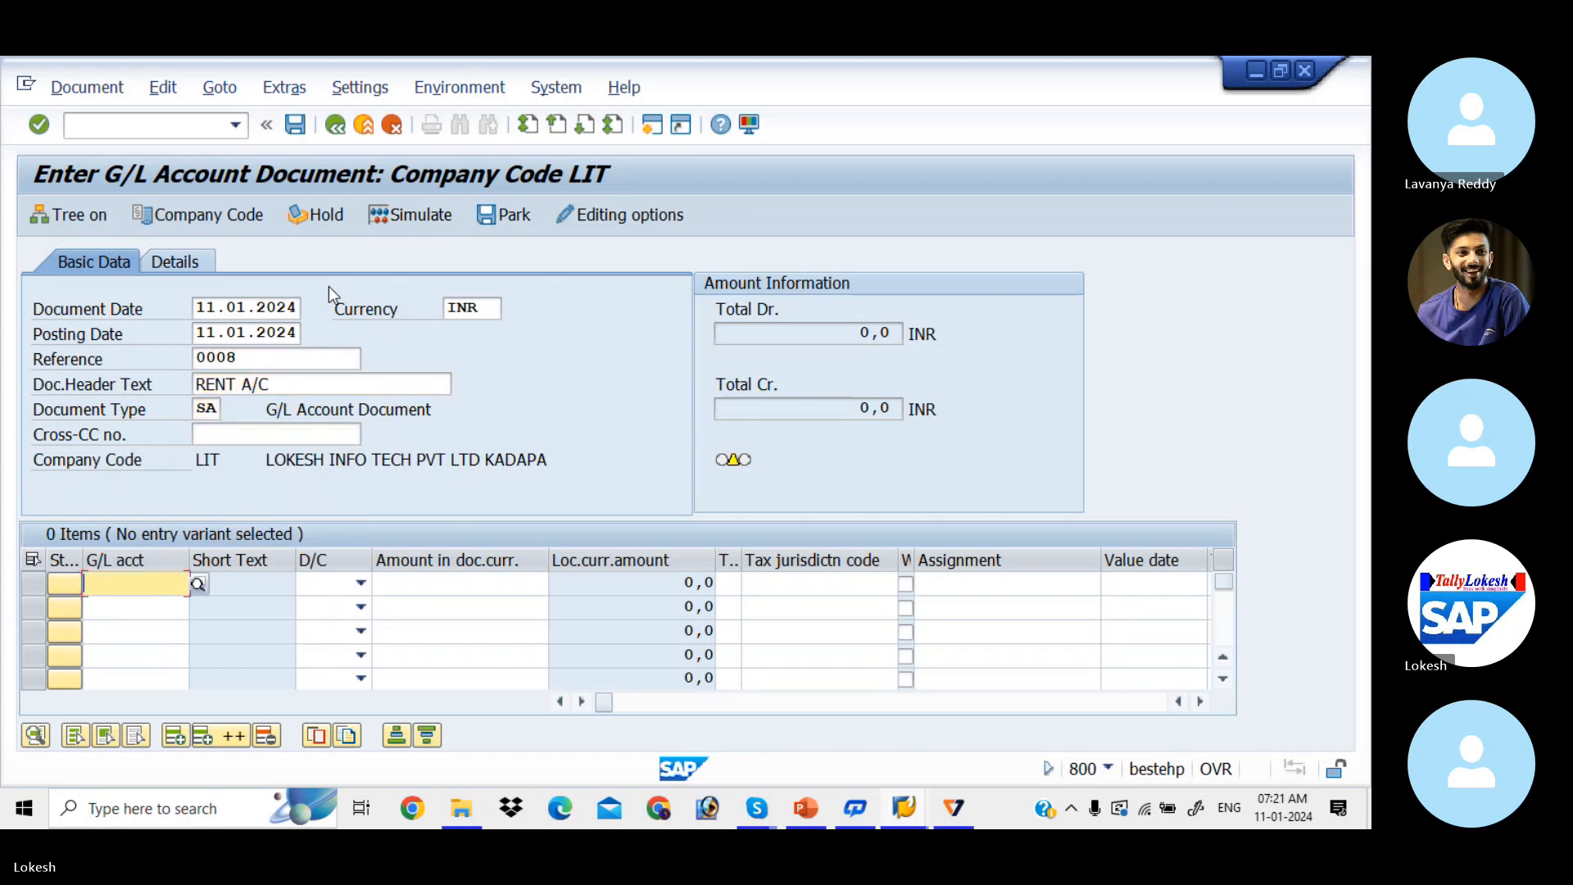
Step: List the G/L accounts, browse down to 400001 Rent A/C, then close the lookup
{"action": "left_click", "coordinate": [197, 584]}
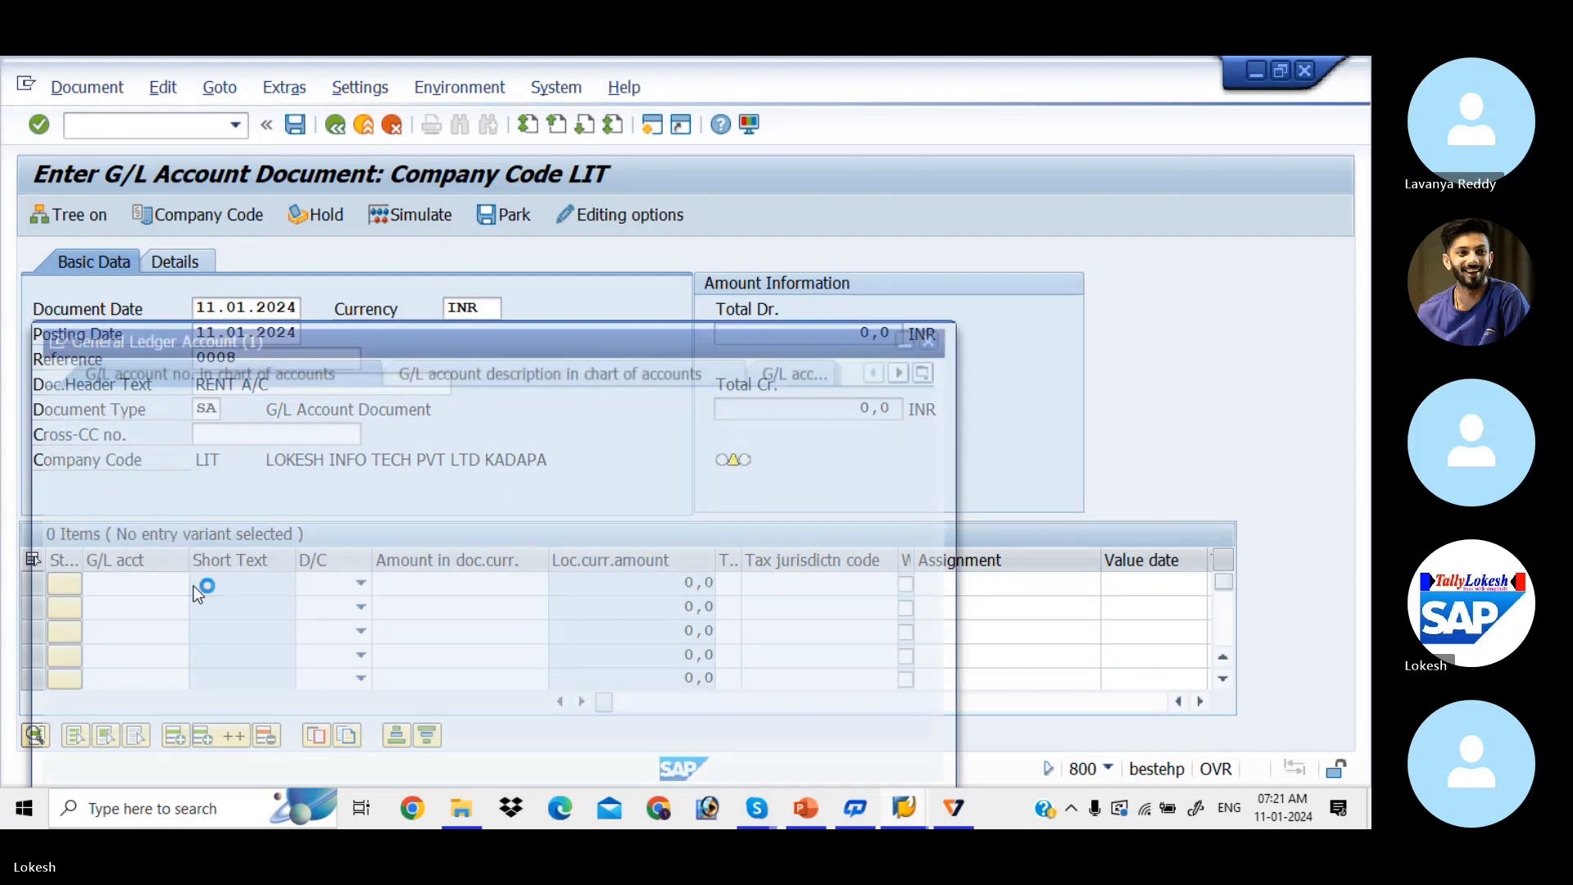
{"action": "key", "text": "Return"}
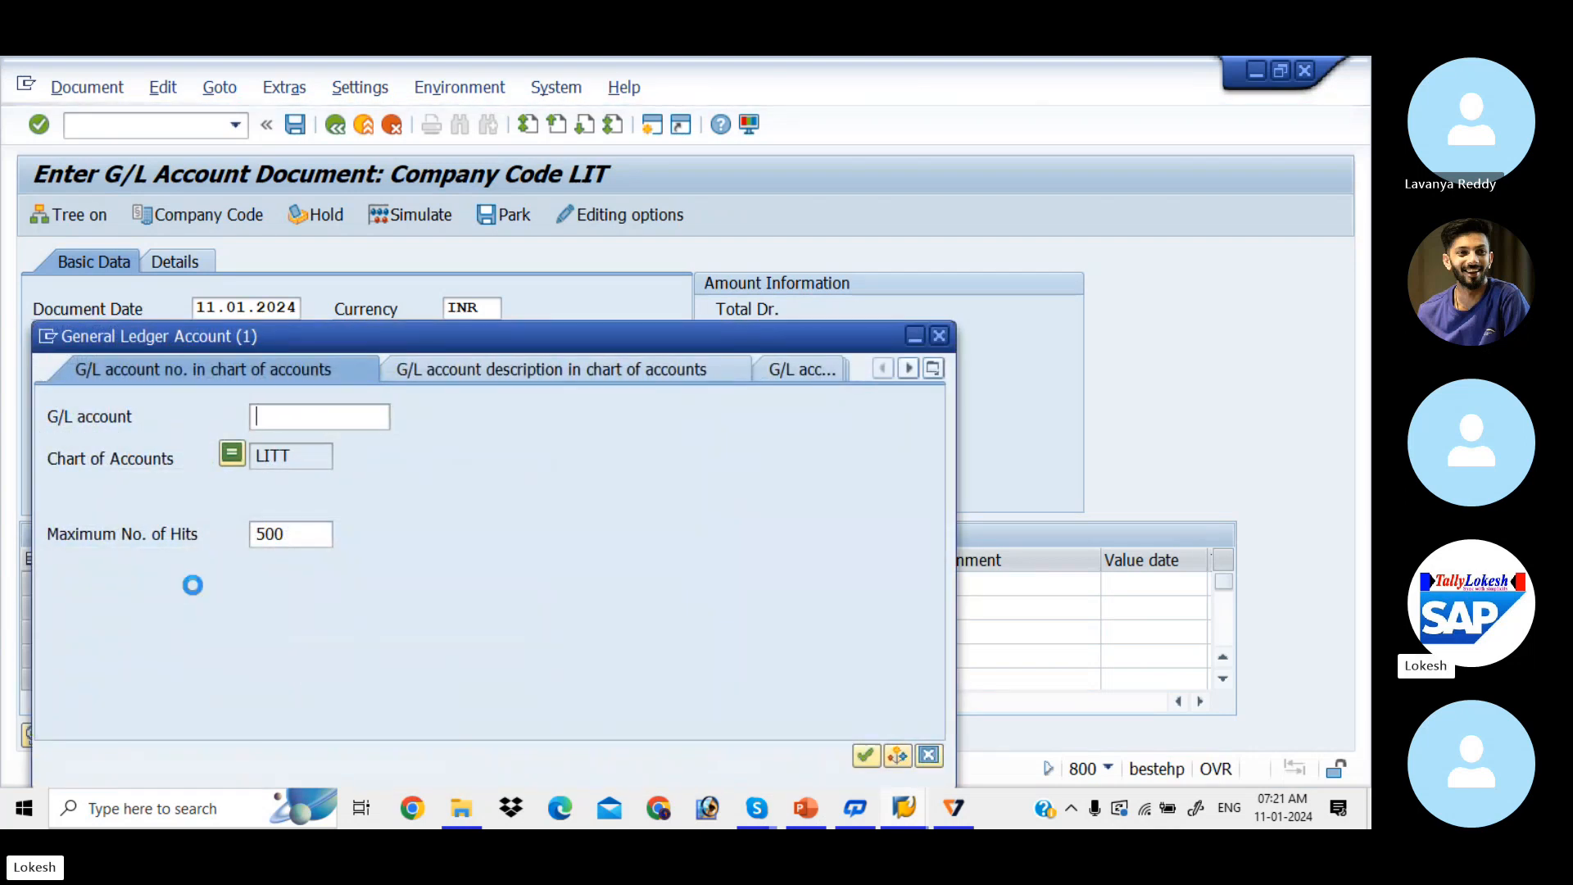
{"action": "key", "text": "Down"}
{"action": "key", "text": "Down"}
{"action": "key", "text": "Down"}
{"action": "key", "text": "Down"}
{"action": "key", "text": "Down"}
{"action": "key", "text": "Down"}
{"action": "key", "text": "Down"}
{"action": "key", "text": "Down"}
{"action": "key", "text": "Down"}
{"action": "key", "text": "Down"}
{"action": "key", "text": "Down"}
{"action": "key", "text": "Down"}
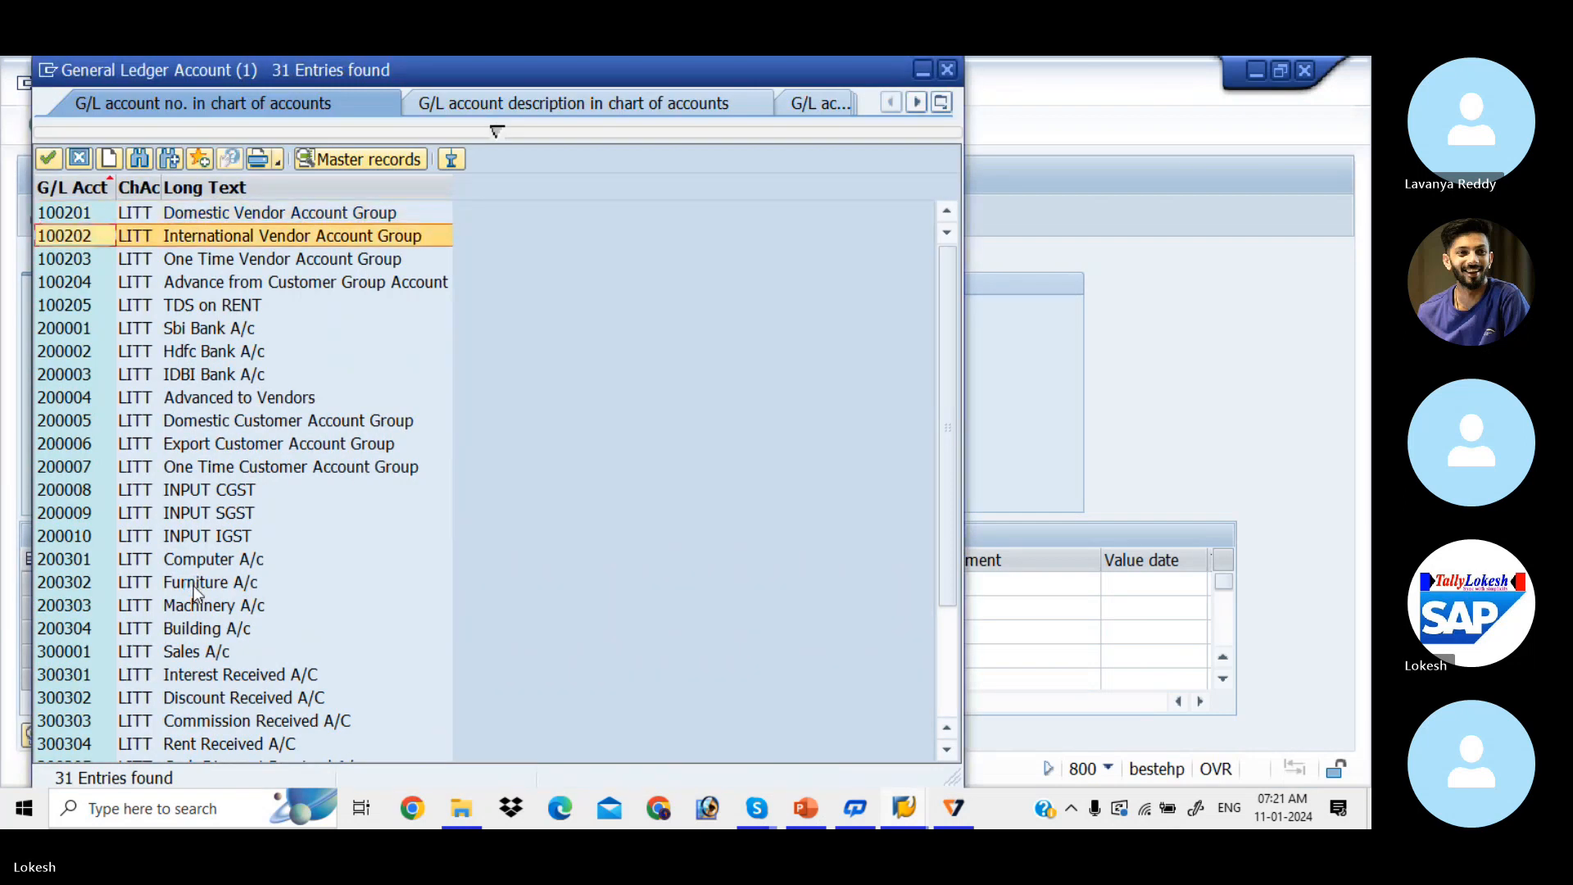
{"action": "key", "text": "Down"}
{"action": "key", "text": "Down"}
{"action": "key", "text": "Down"}
{"action": "key", "text": "Down"}
{"action": "key", "text": "Down"}
{"action": "key", "text": "Down"}
{"action": "key", "text": "Down"}
{"action": "key", "text": "Down"}
{"action": "key", "text": "Down"}
{"action": "key", "text": "Down"}
{"action": "key", "text": "Down"}
{"action": "key", "text": "Down"}
{"action": "key", "text": "Down"}
{"action": "key", "text": "Down"}
{"action": "key", "text": "Down"}
{"action": "key", "text": "Down"}
{"action": "key", "text": "Down"}
{"action": "key", "text": "Down"}
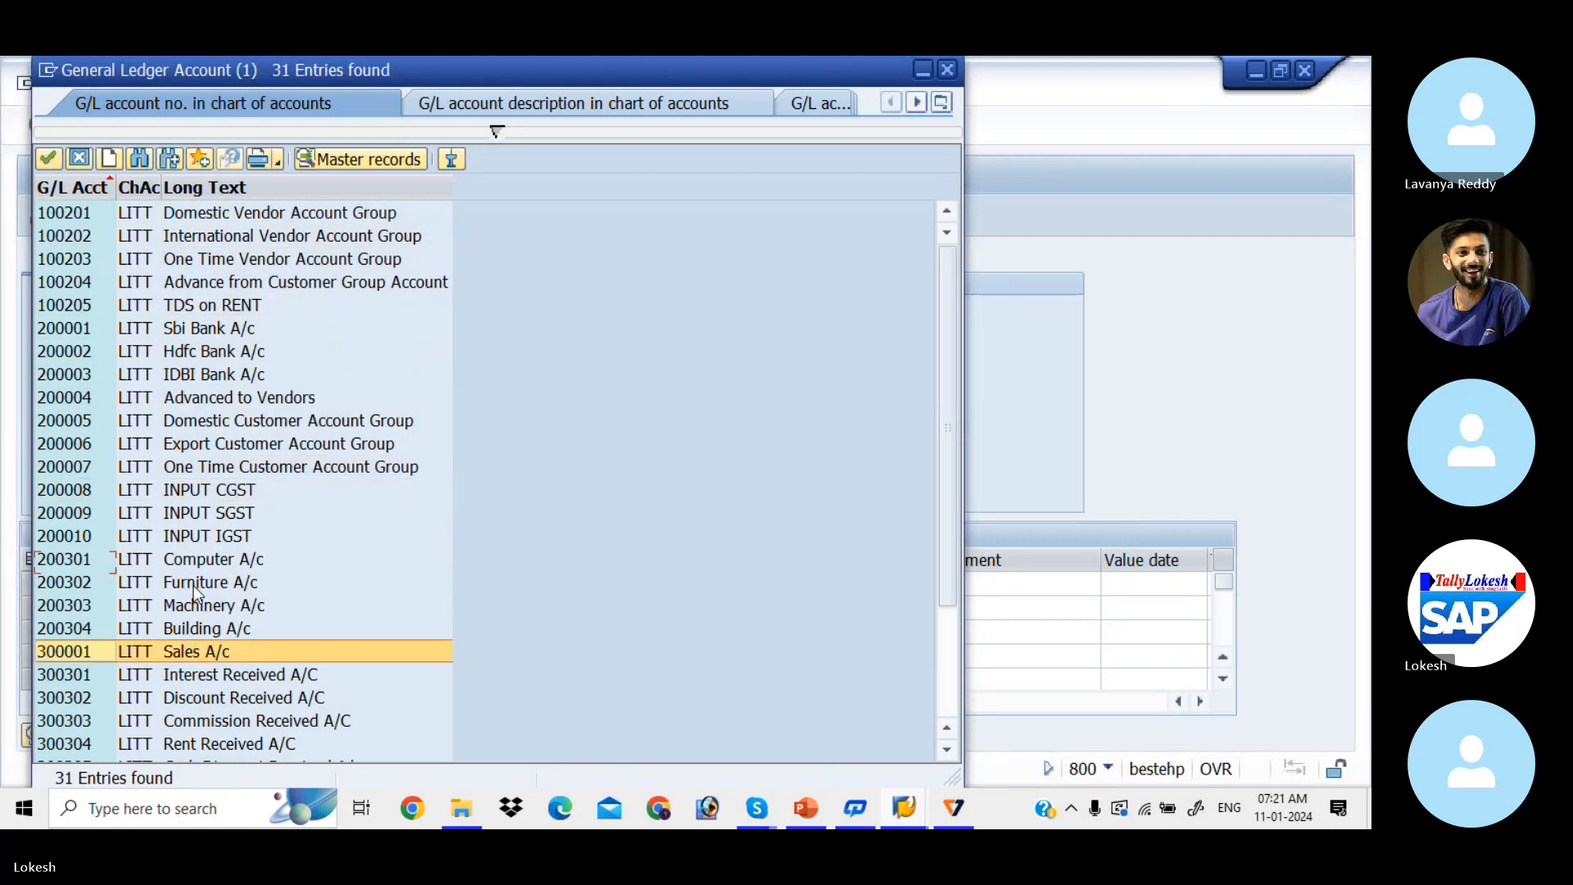
{"action": "key", "text": "Up"}
{"action": "key", "text": "Up"}
{"action": "key", "text": "Up"}
{"action": "key", "text": "Up"}
{"action": "key", "text": "Up"}
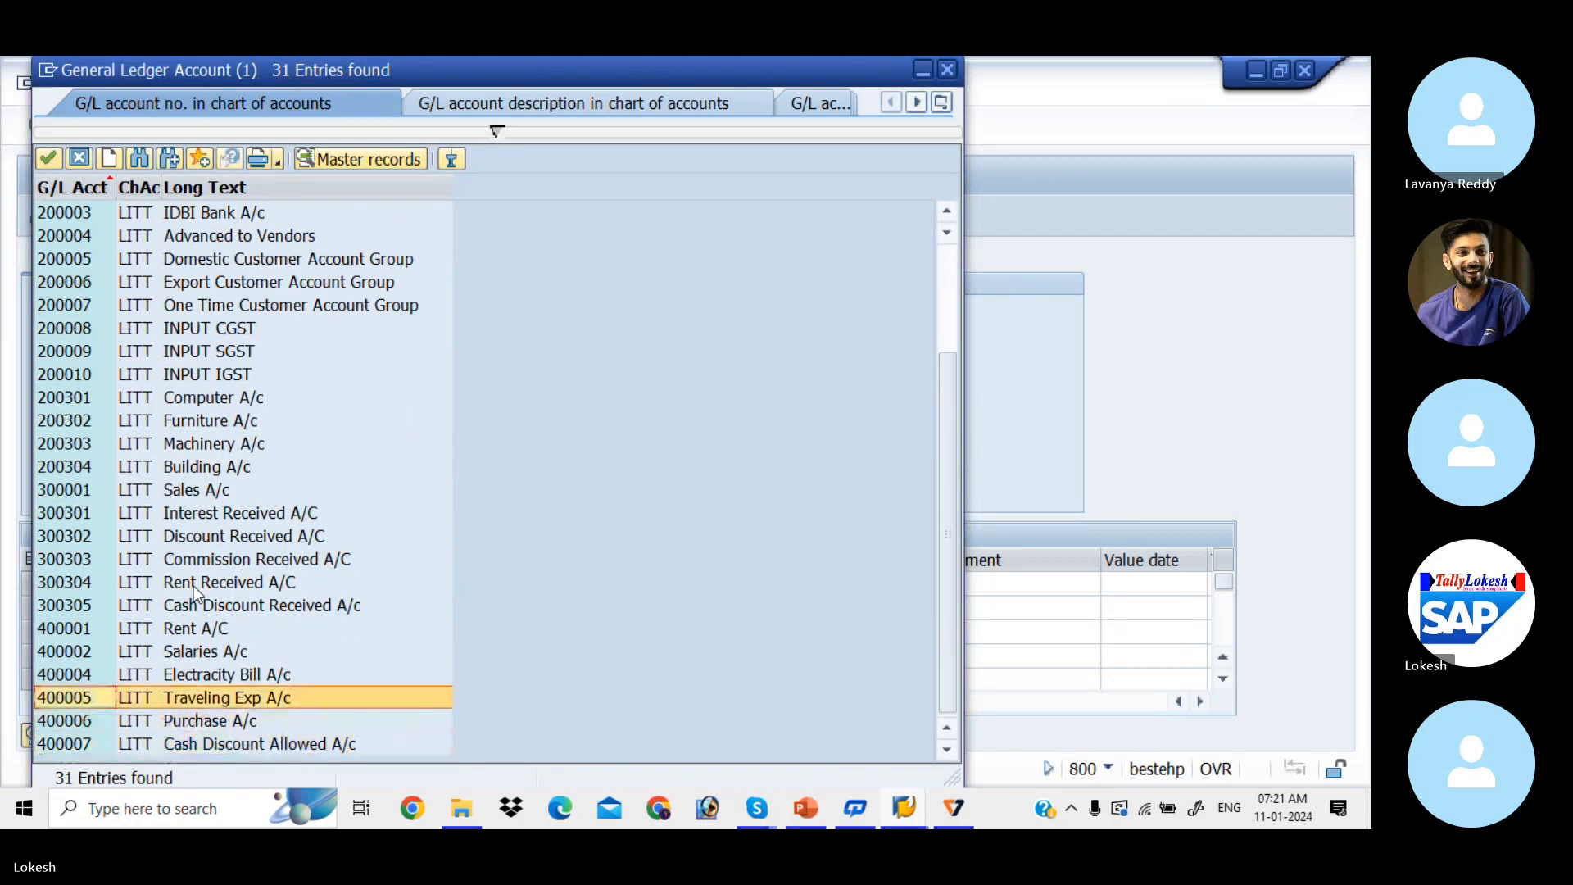
{"action": "key", "text": "Return"}
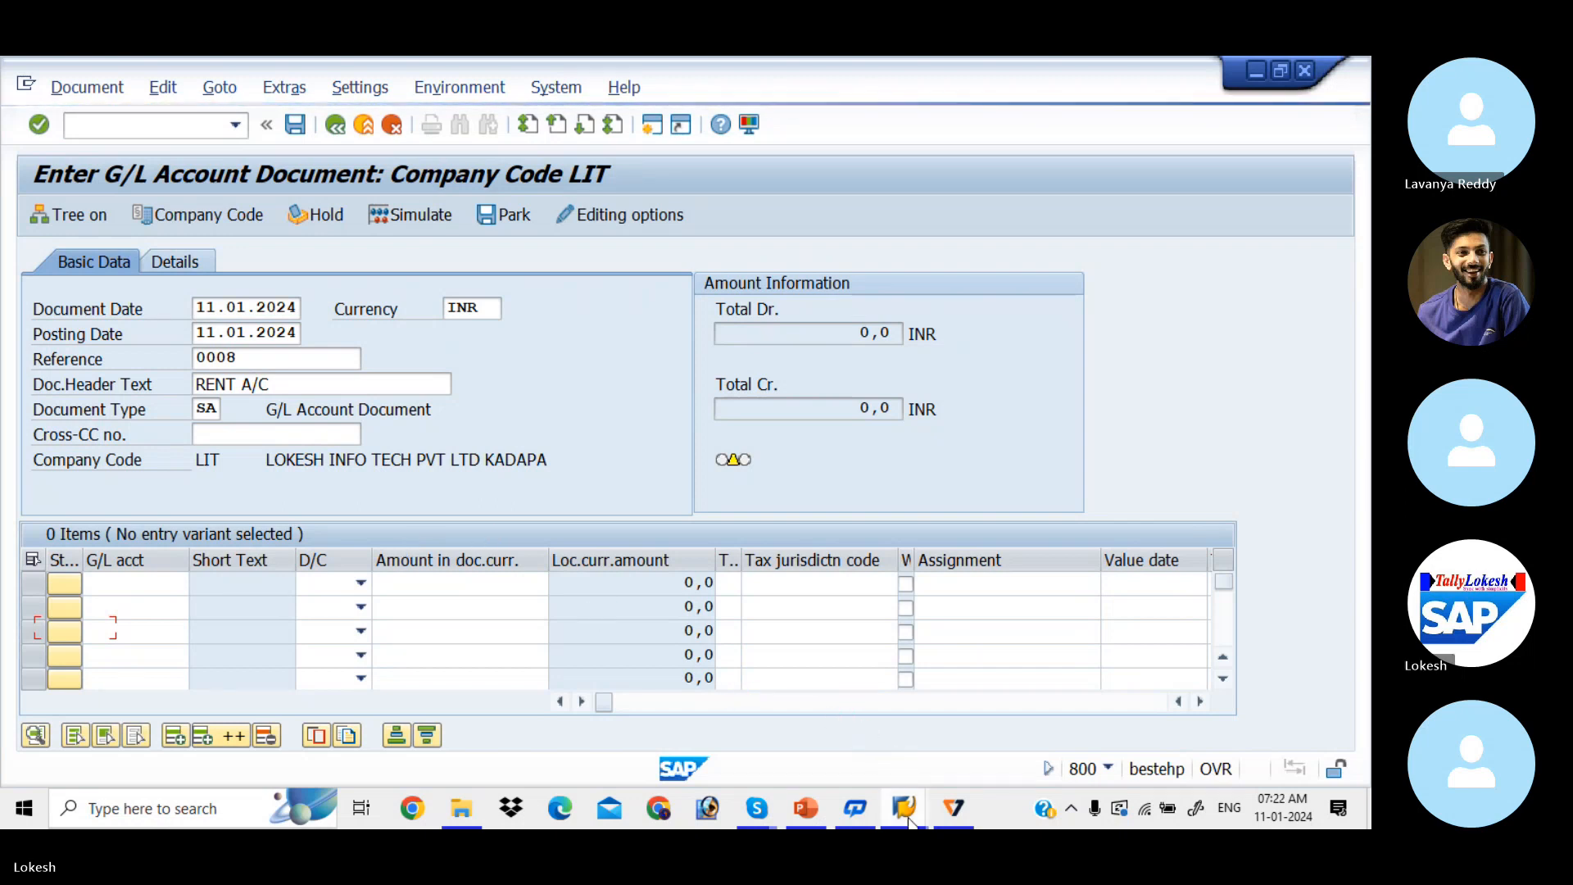
Step: Log on again through SAP Logon with user and password, continuing past the multiple-logon prompt
{"action": "mouse_move", "coordinate": [902, 806]}
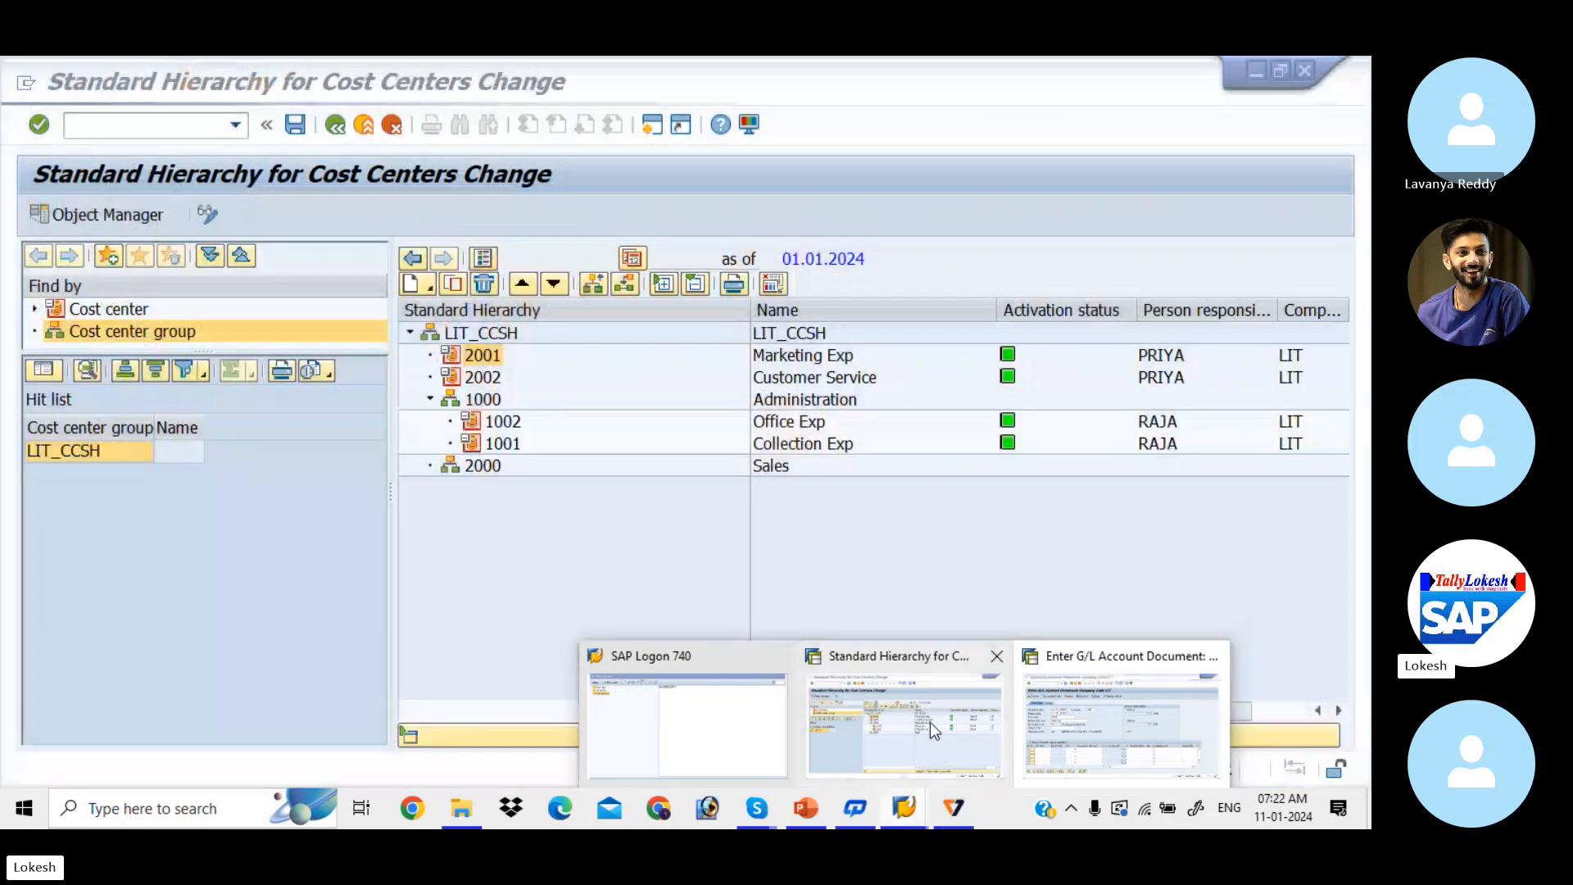
{"action": "left_click", "coordinate": [1084, 732]}
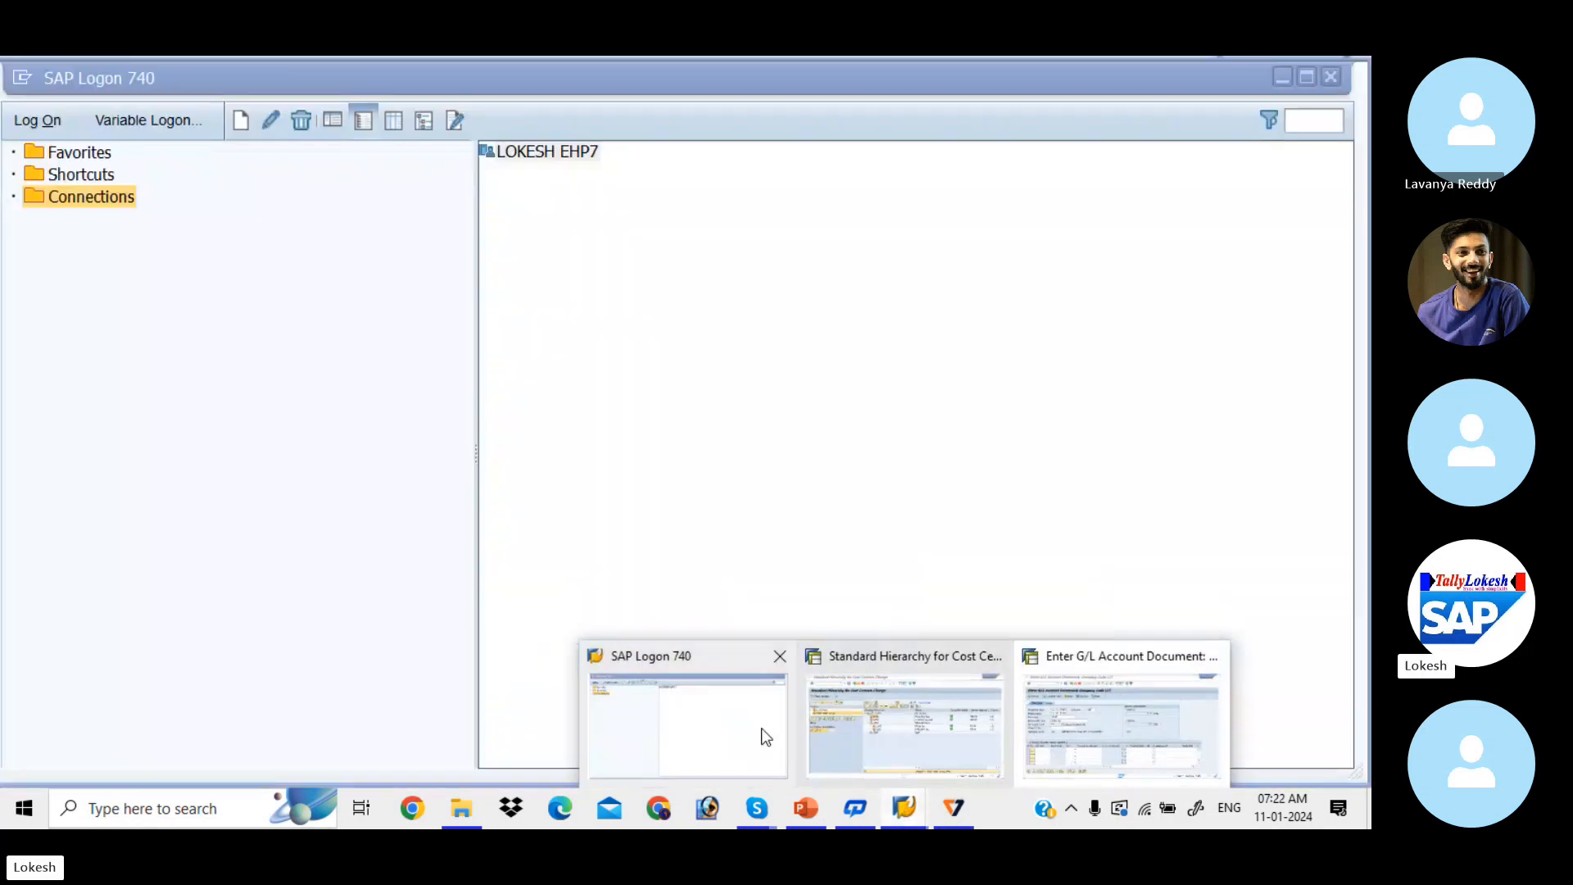
{"action": "left_click", "coordinate": [762, 729]}
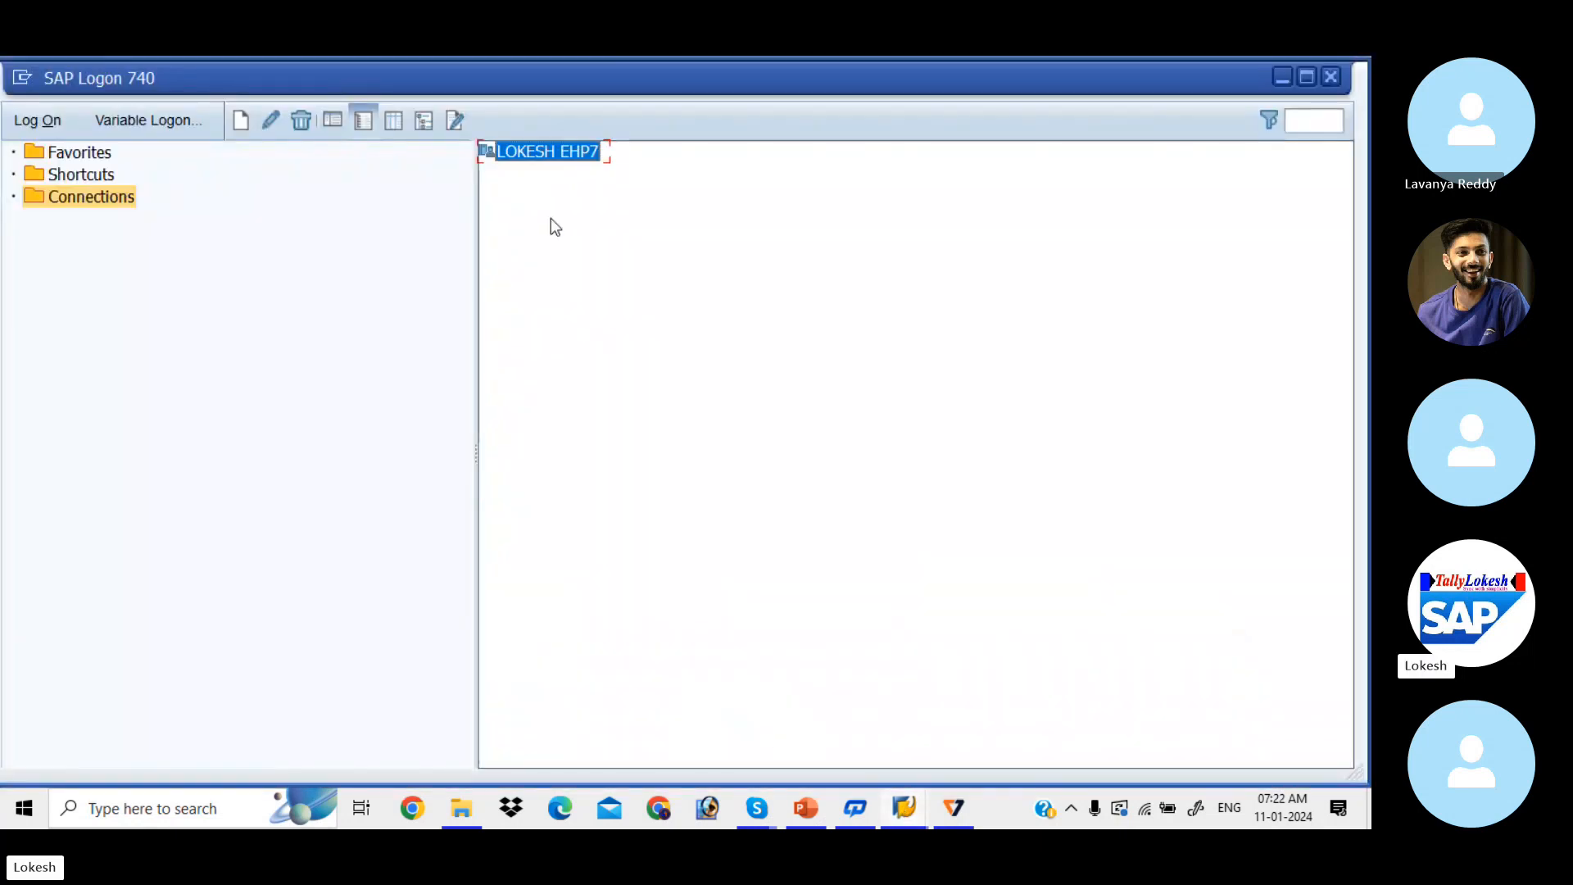
{"action": "double_click", "coordinate": [539, 156]}
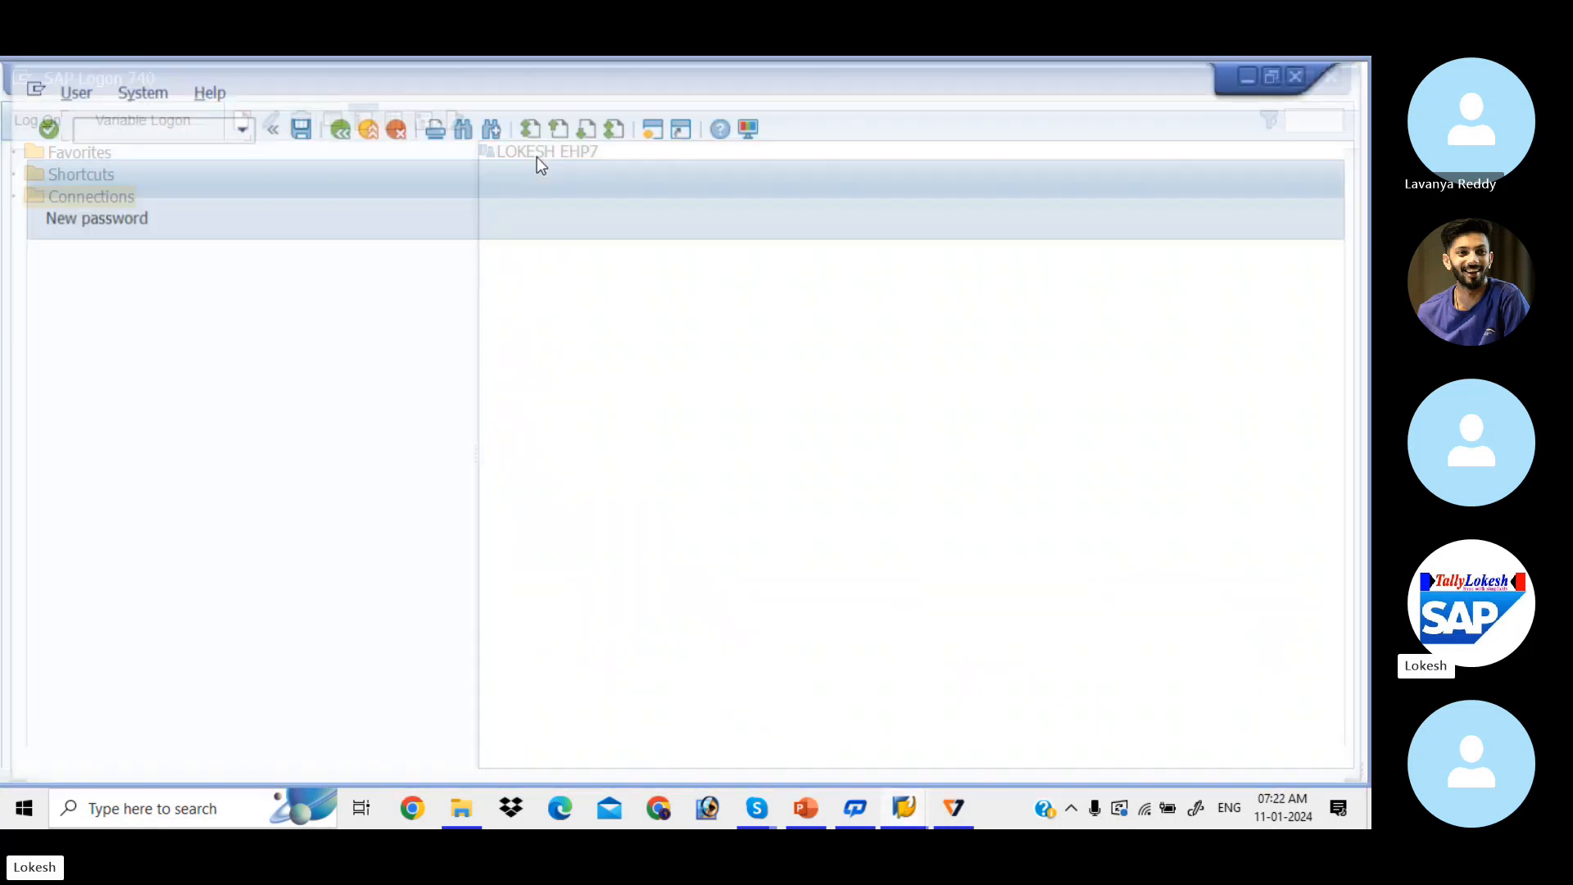
{"action": "key", "text": "Down"}
{"action": "key", "text": "Tab"}
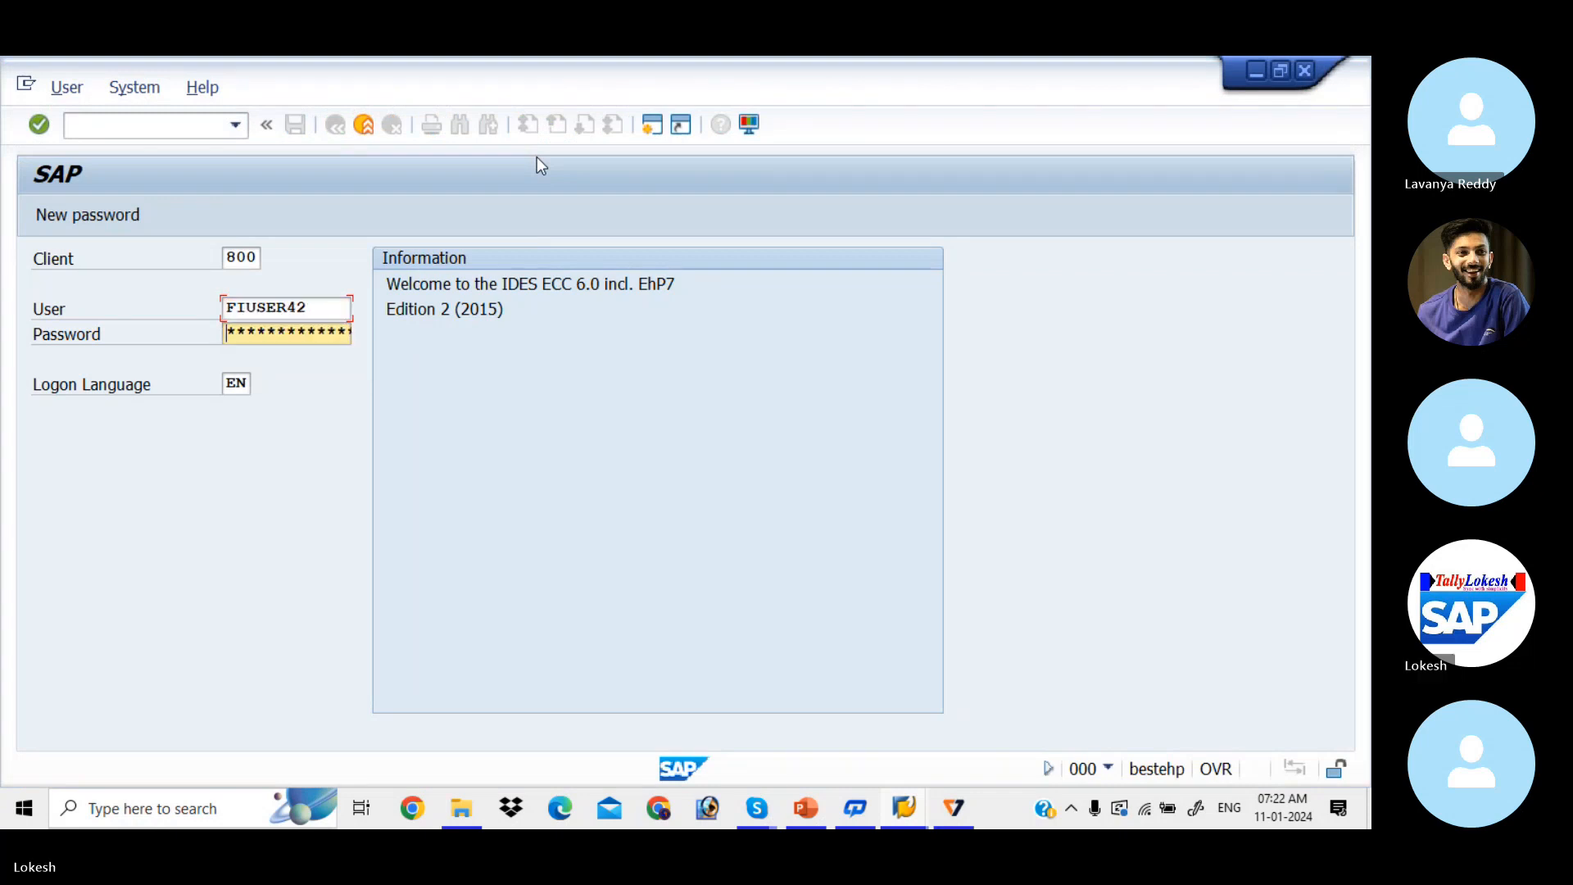
{"action": "type", "text": "L******"}
{"action": "key", "text": "Return"}
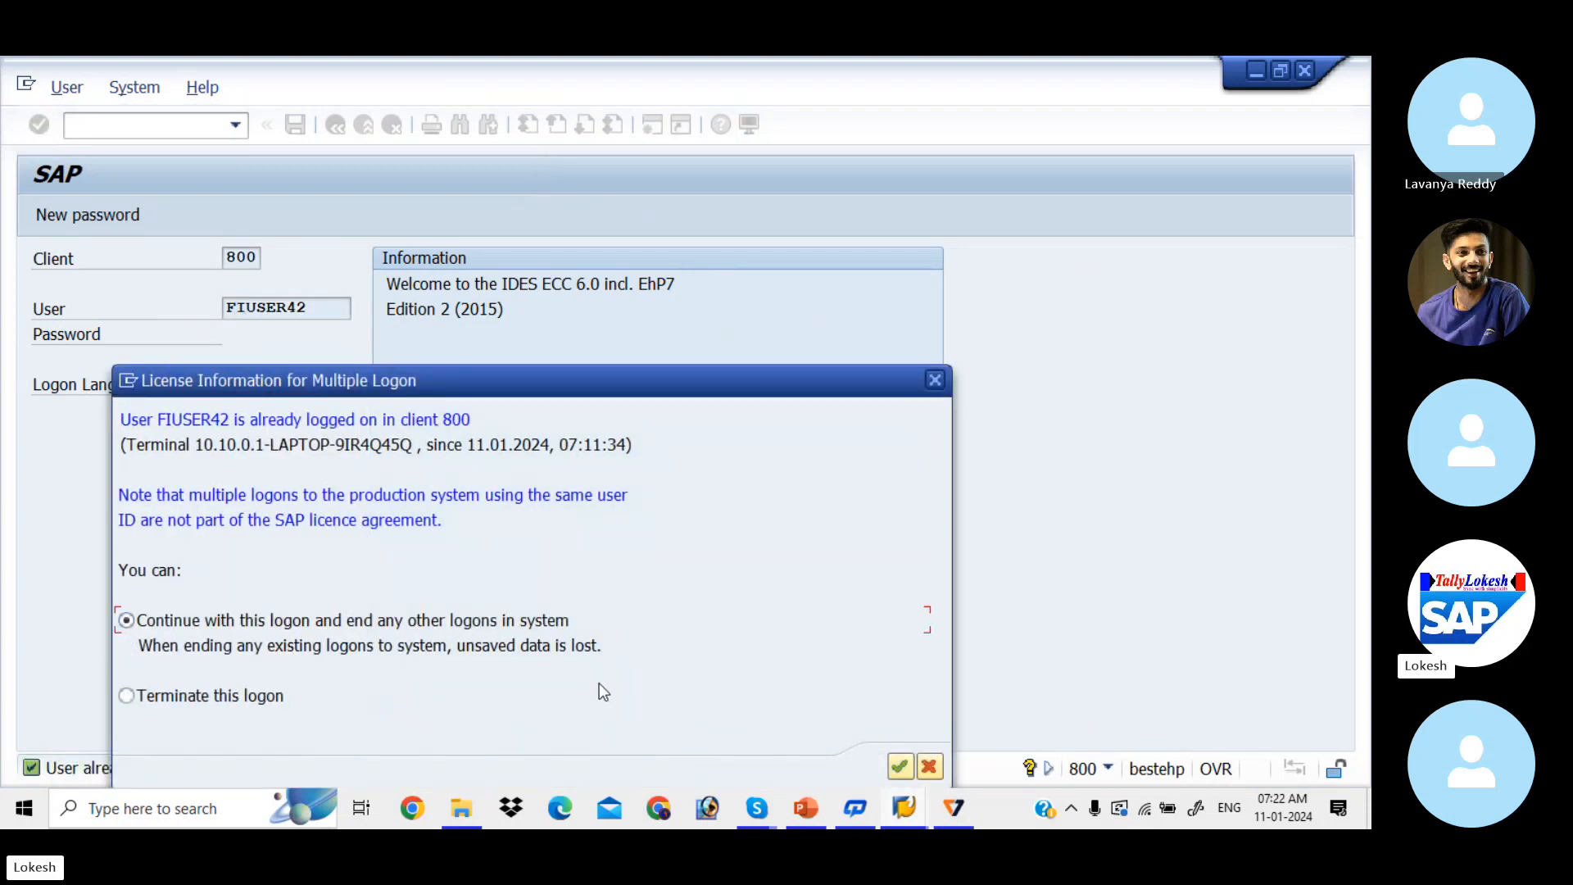
{"action": "left_click", "coordinate": [901, 771]}
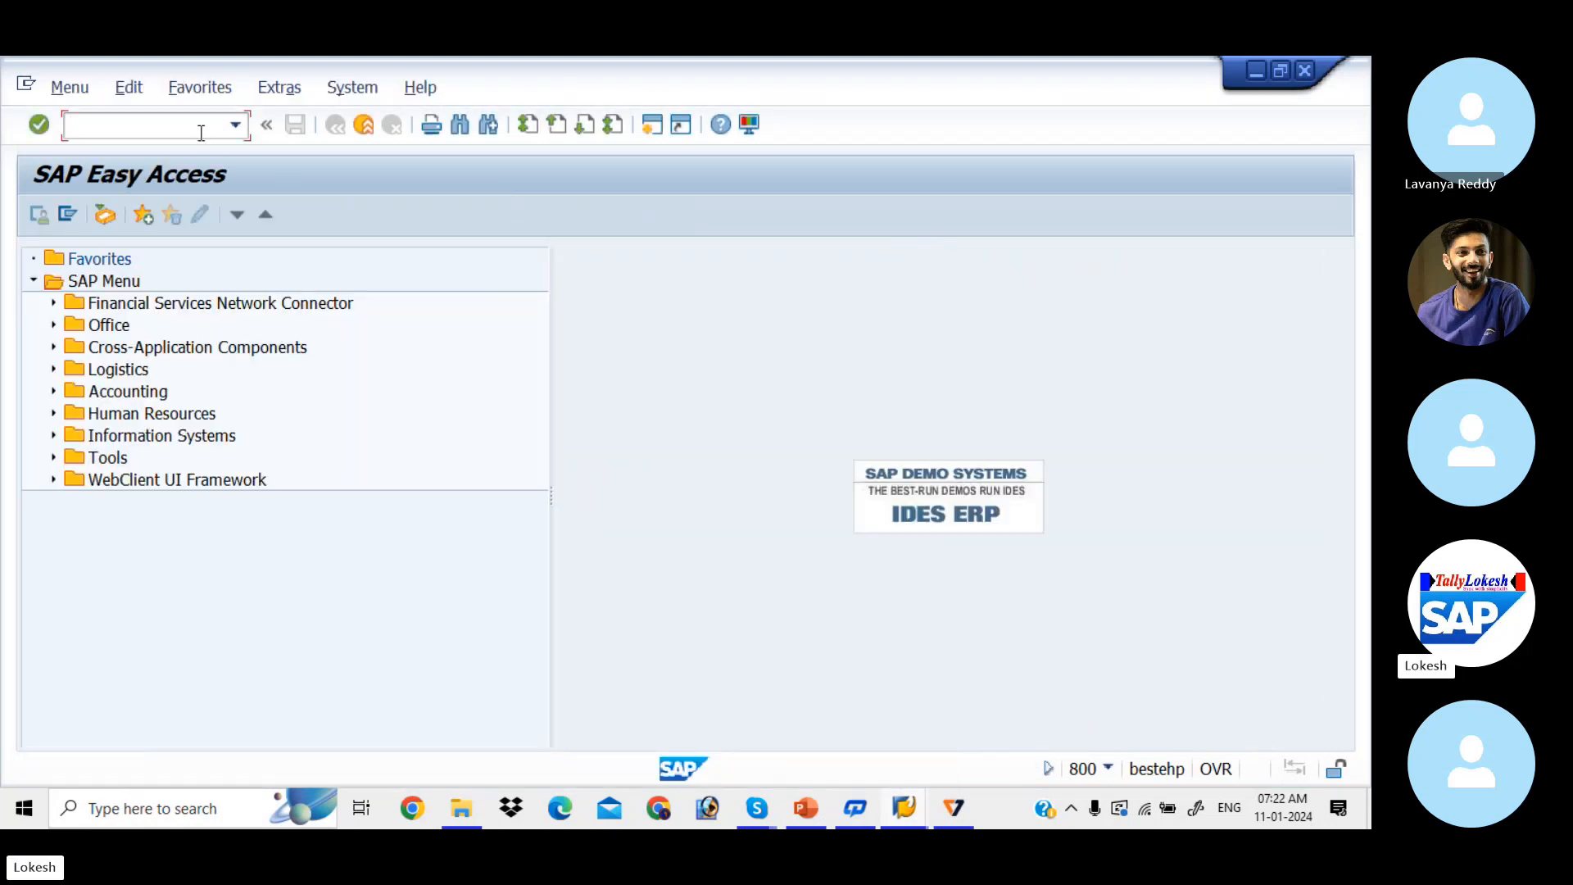
Step: Start FB50 with document date 11.01.2024, reference 0008 and header text RENT A/C
{"action": "type", "text": "FB50"}
{"action": "key", "text": "Return"}
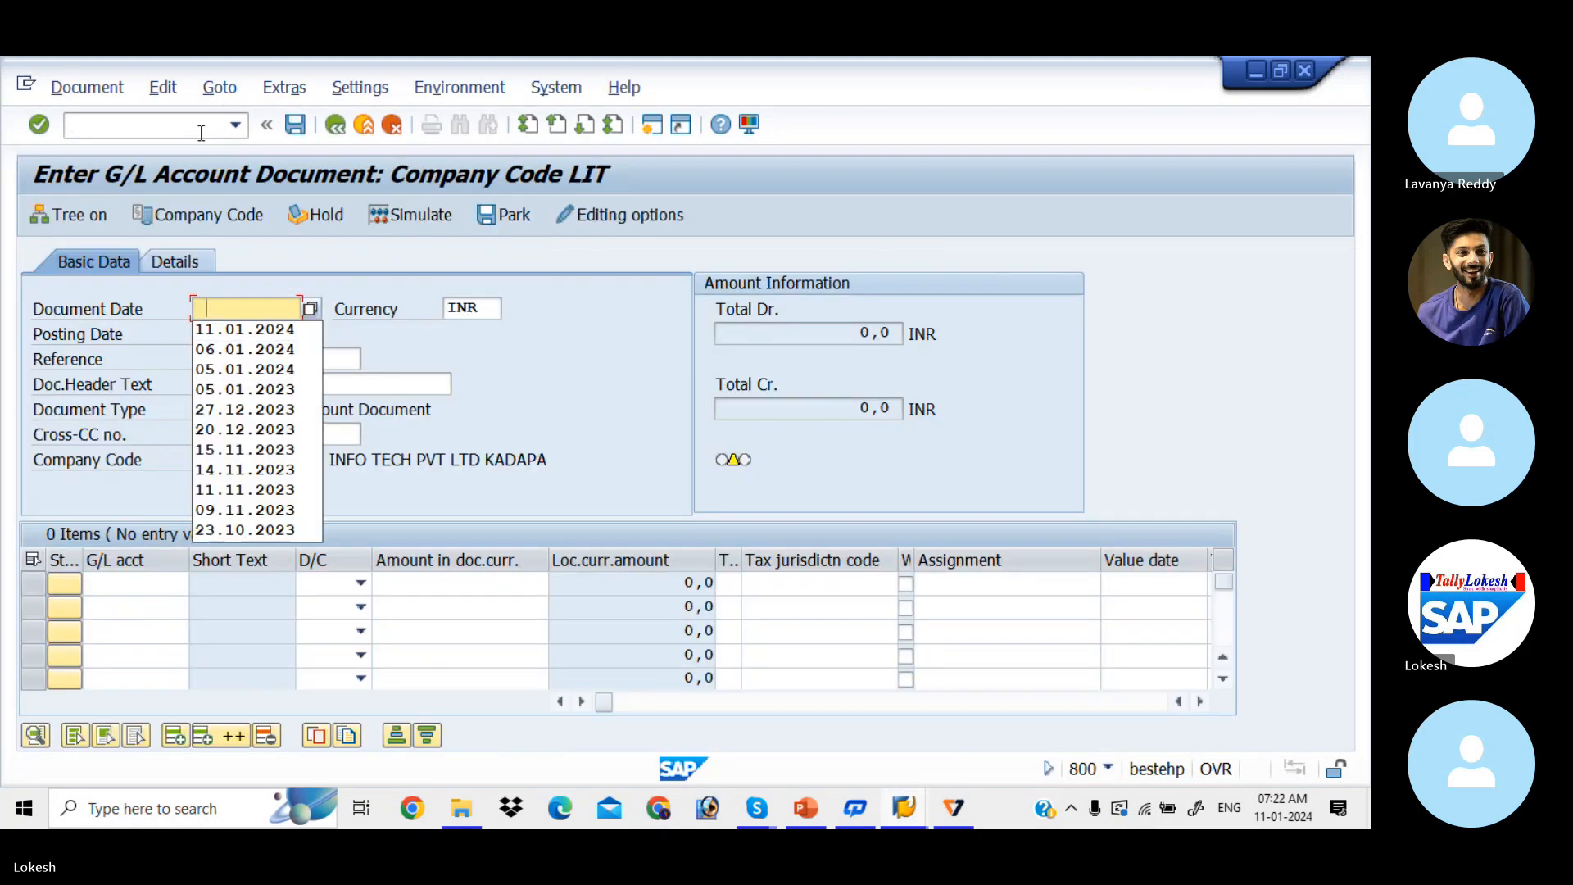
{"action": "key", "text": "Down"}
{"action": "key", "text": "Tab"}
{"action": "key", "text": "Tab"}
{"action": "key", "text": "Tab"}
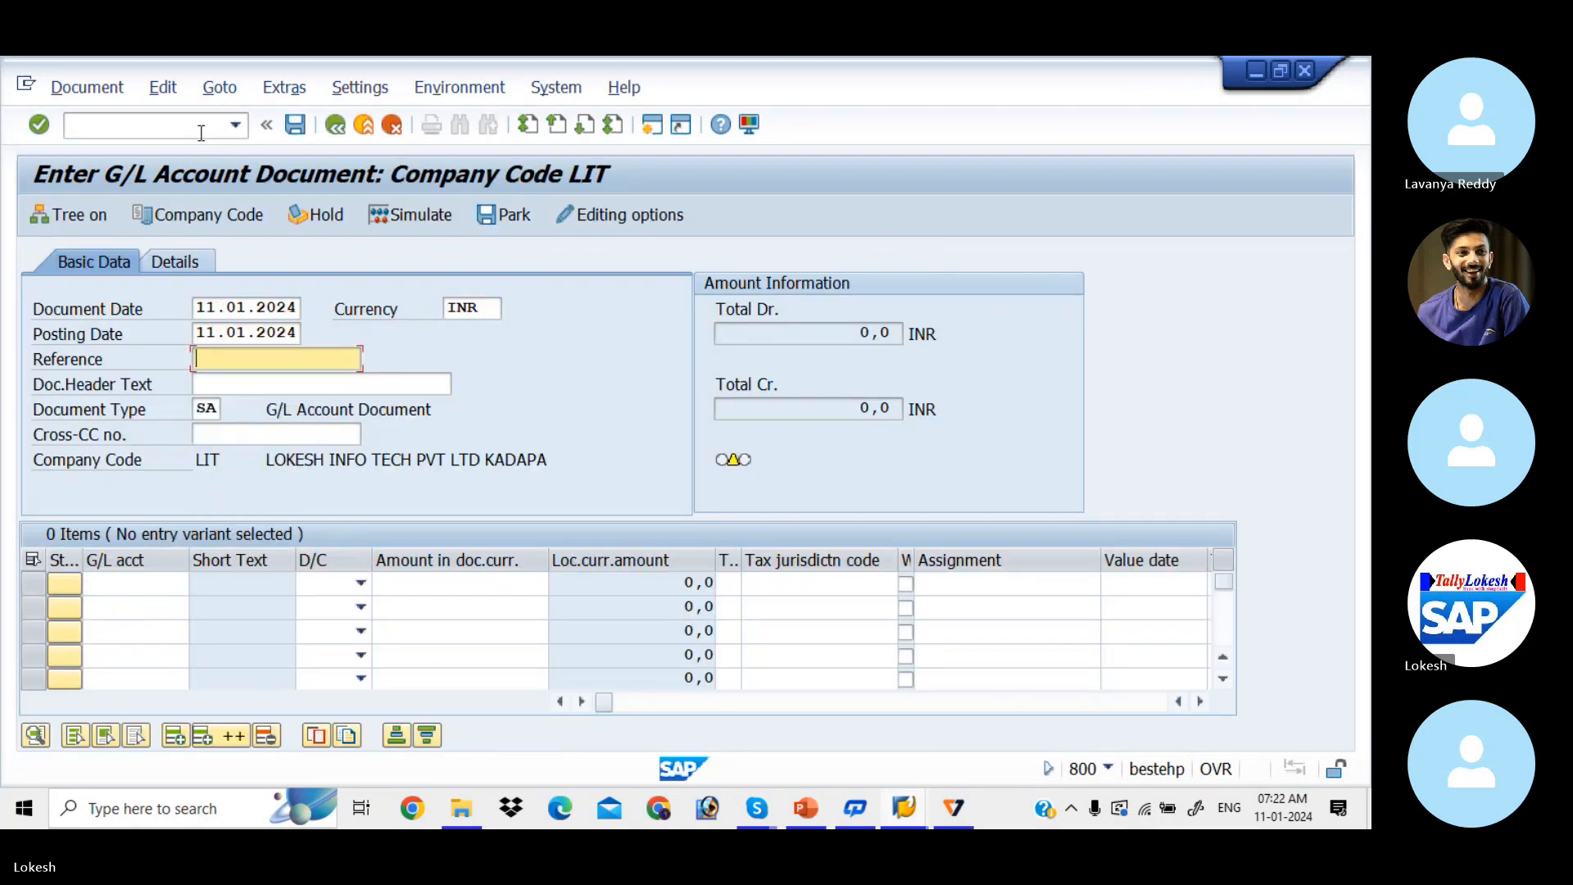
{"action": "key", "text": "Down"}
{"action": "key", "text": "Tab"}
{"action": "key", "text": "Down"}
{"action": "key", "text": "Tab"}
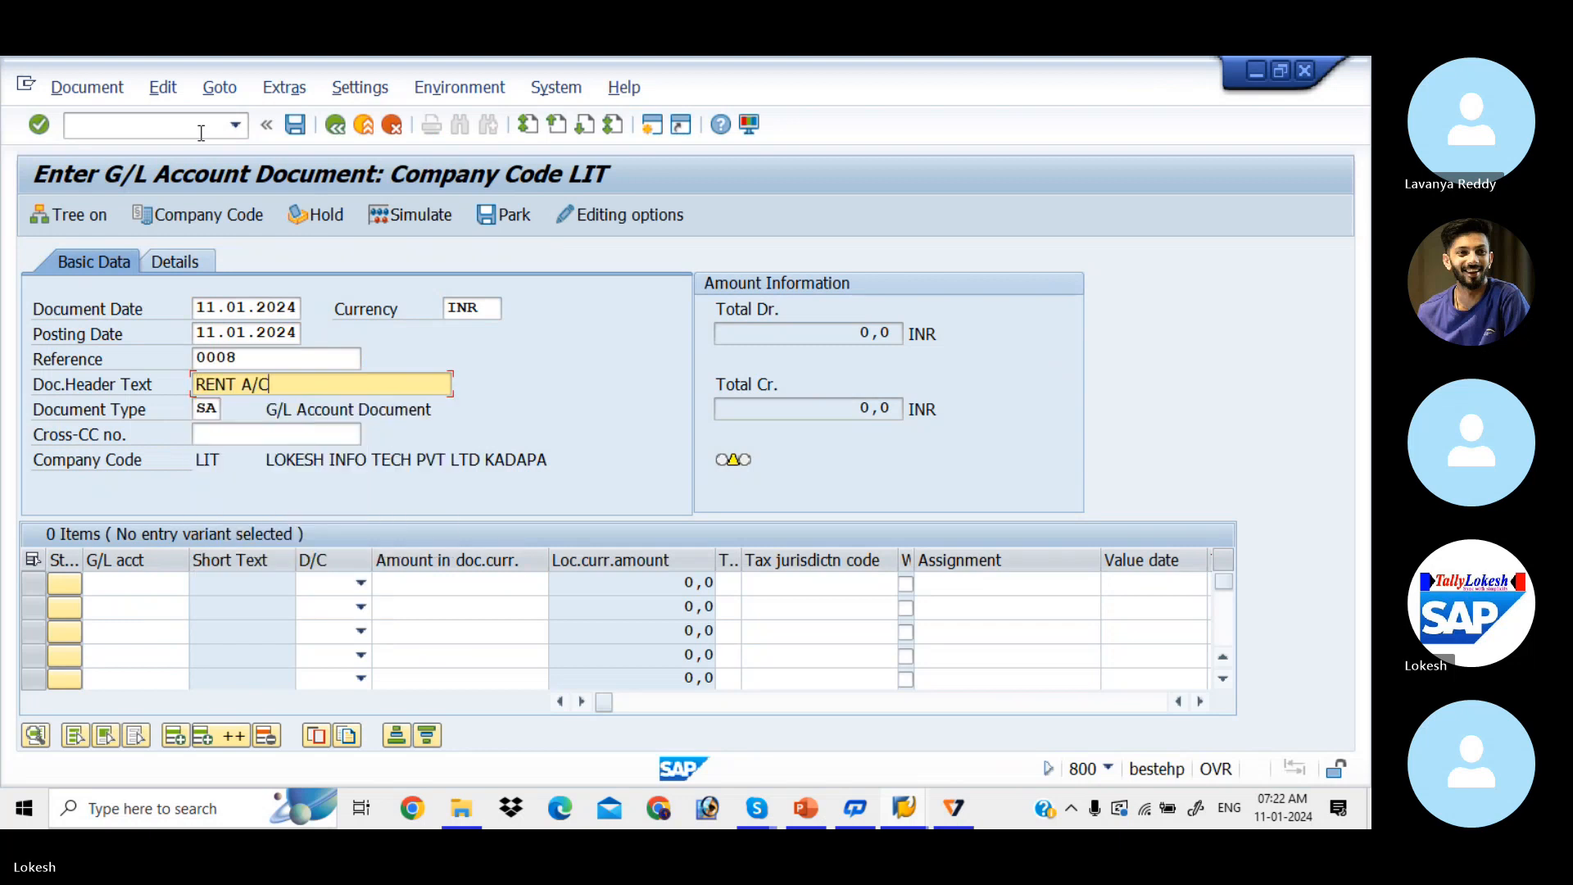
{"action": "key", "text": "Tab"}
{"action": "key", "text": "Tab"}
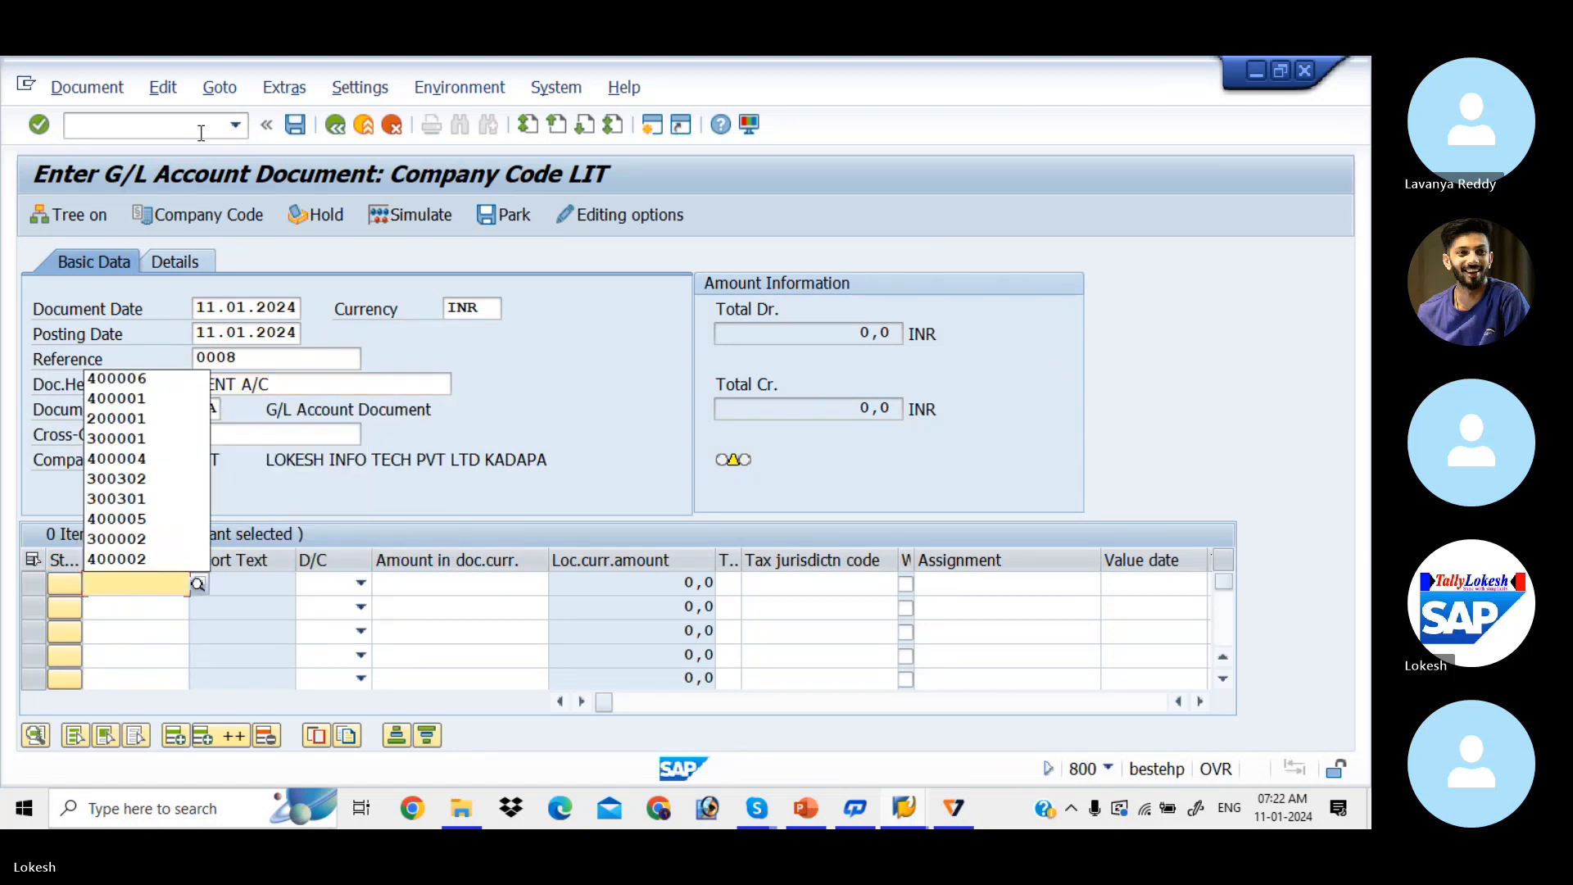
Step: Fill line 1 with account 400001, Debit, amount 5000 and text Rent
{"action": "key", "text": "Down"}
{"action": "key", "text": "Down"}
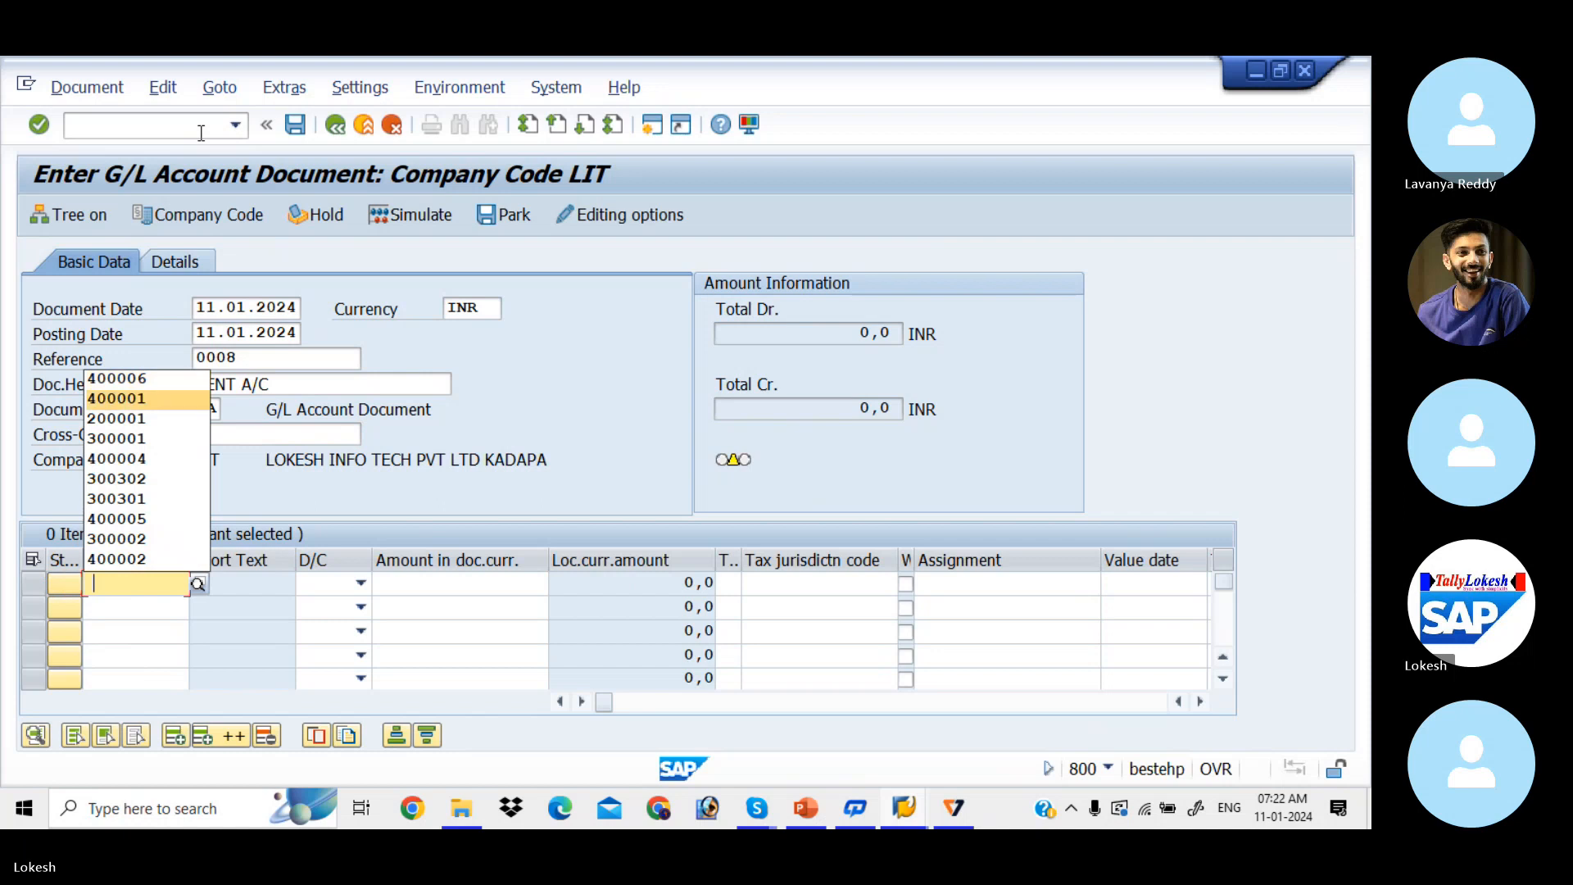
{"action": "key", "text": "Tab"}
{"action": "key", "text": "Down"}
{"action": "key", "text": "Tab"}
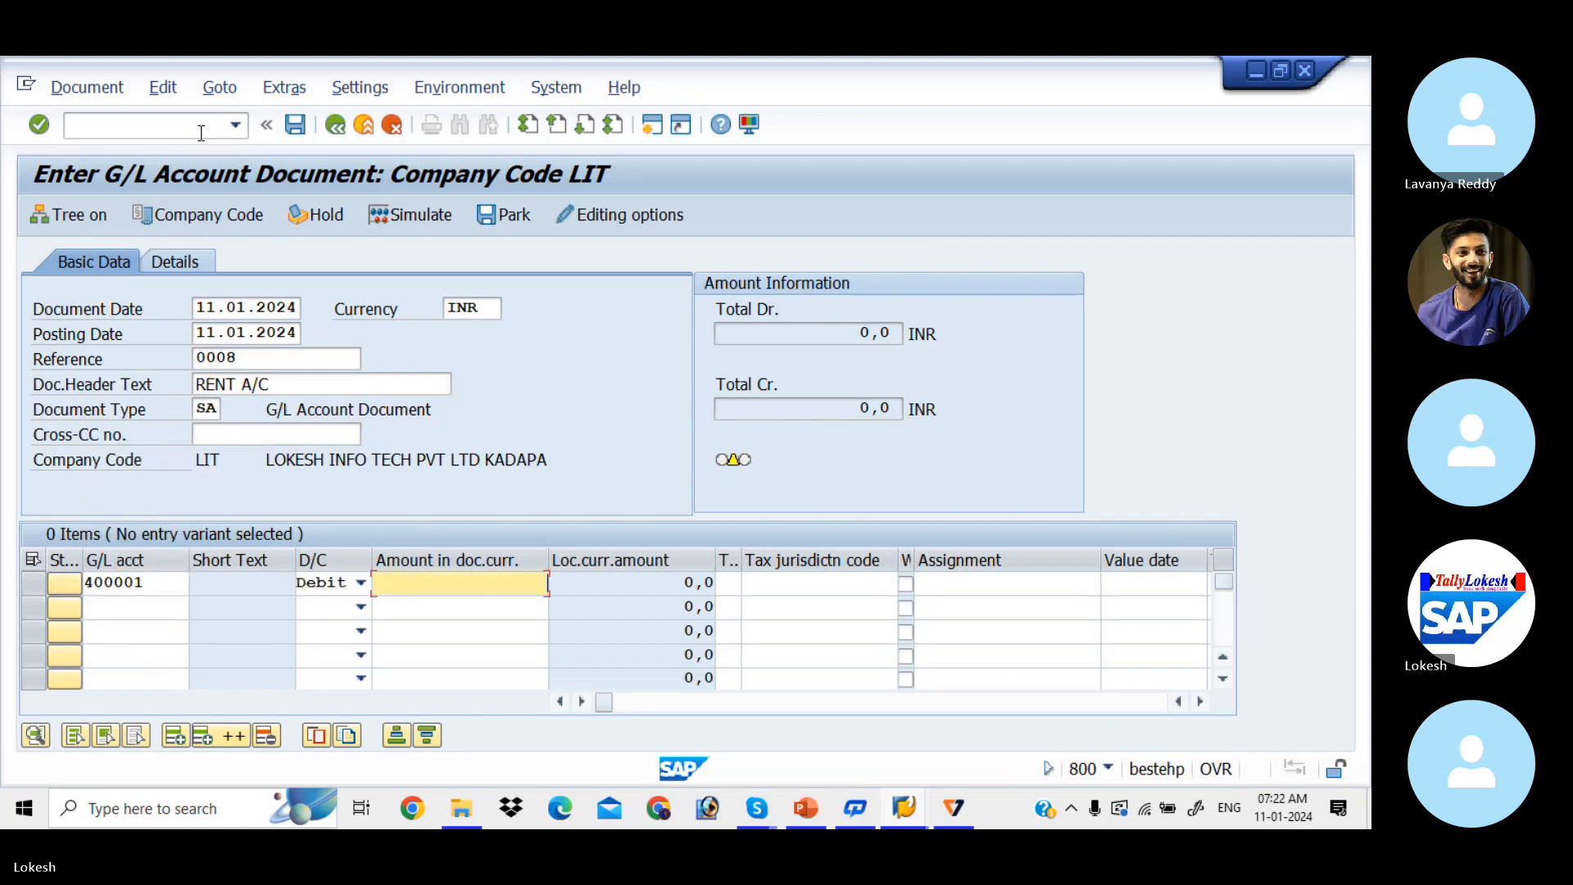
{"action": "type", "text": "5000"}
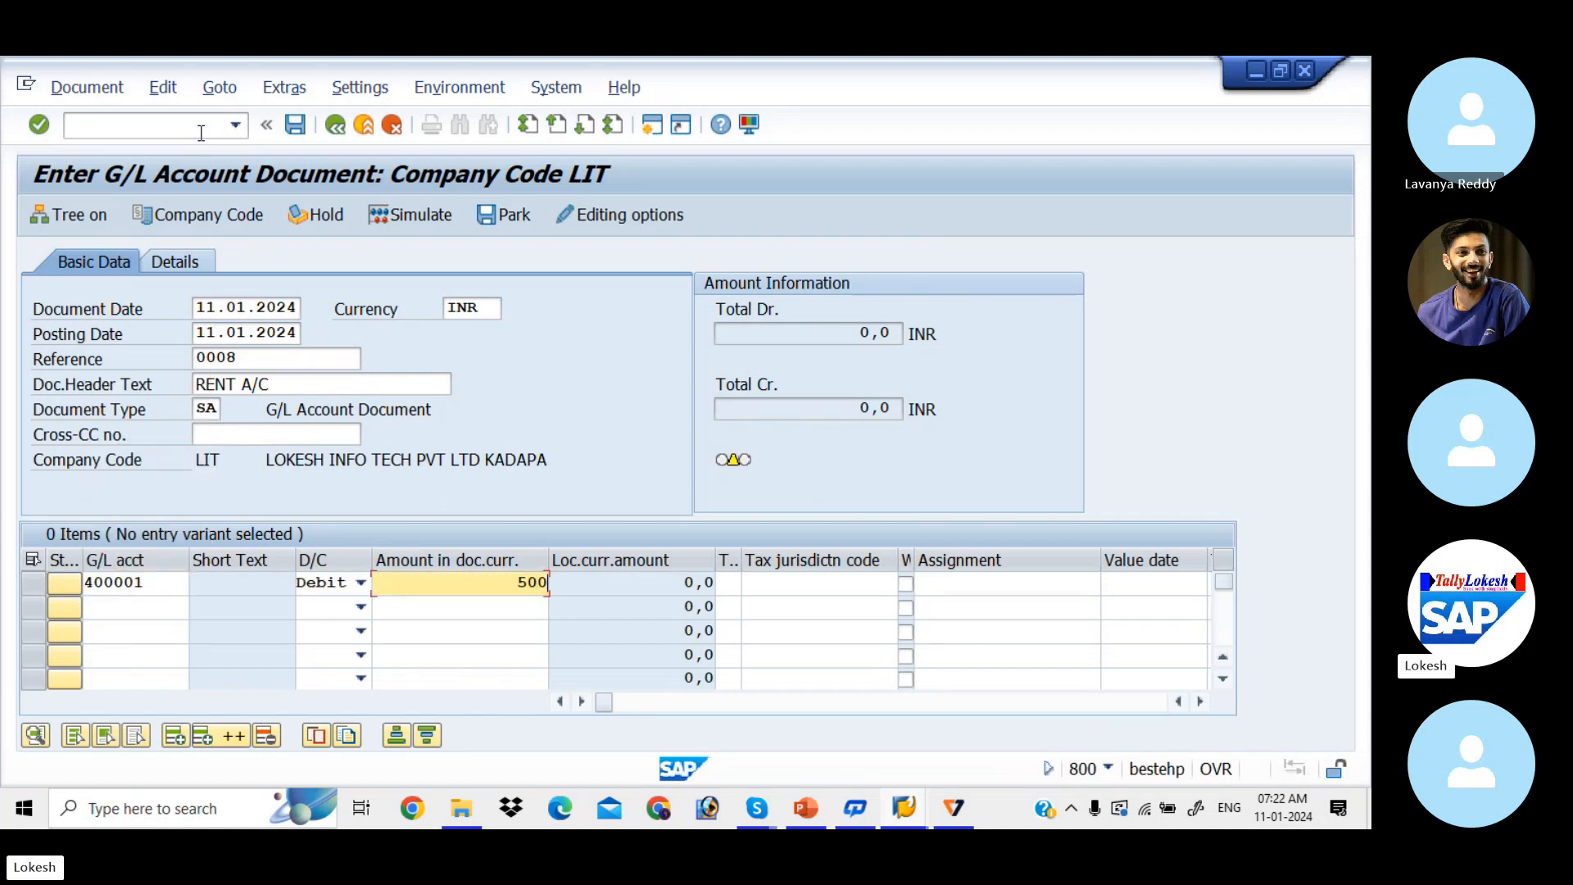
{"action": "key", "text": "Tab"}
{"action": "key", "text": "Tab"}
{"action": "key", "text": "Tab"}
{"action": "key", "text": "Tab"}
{"action": "key", "text": "Tab"}
{"action": "key", "text": "Tab"}
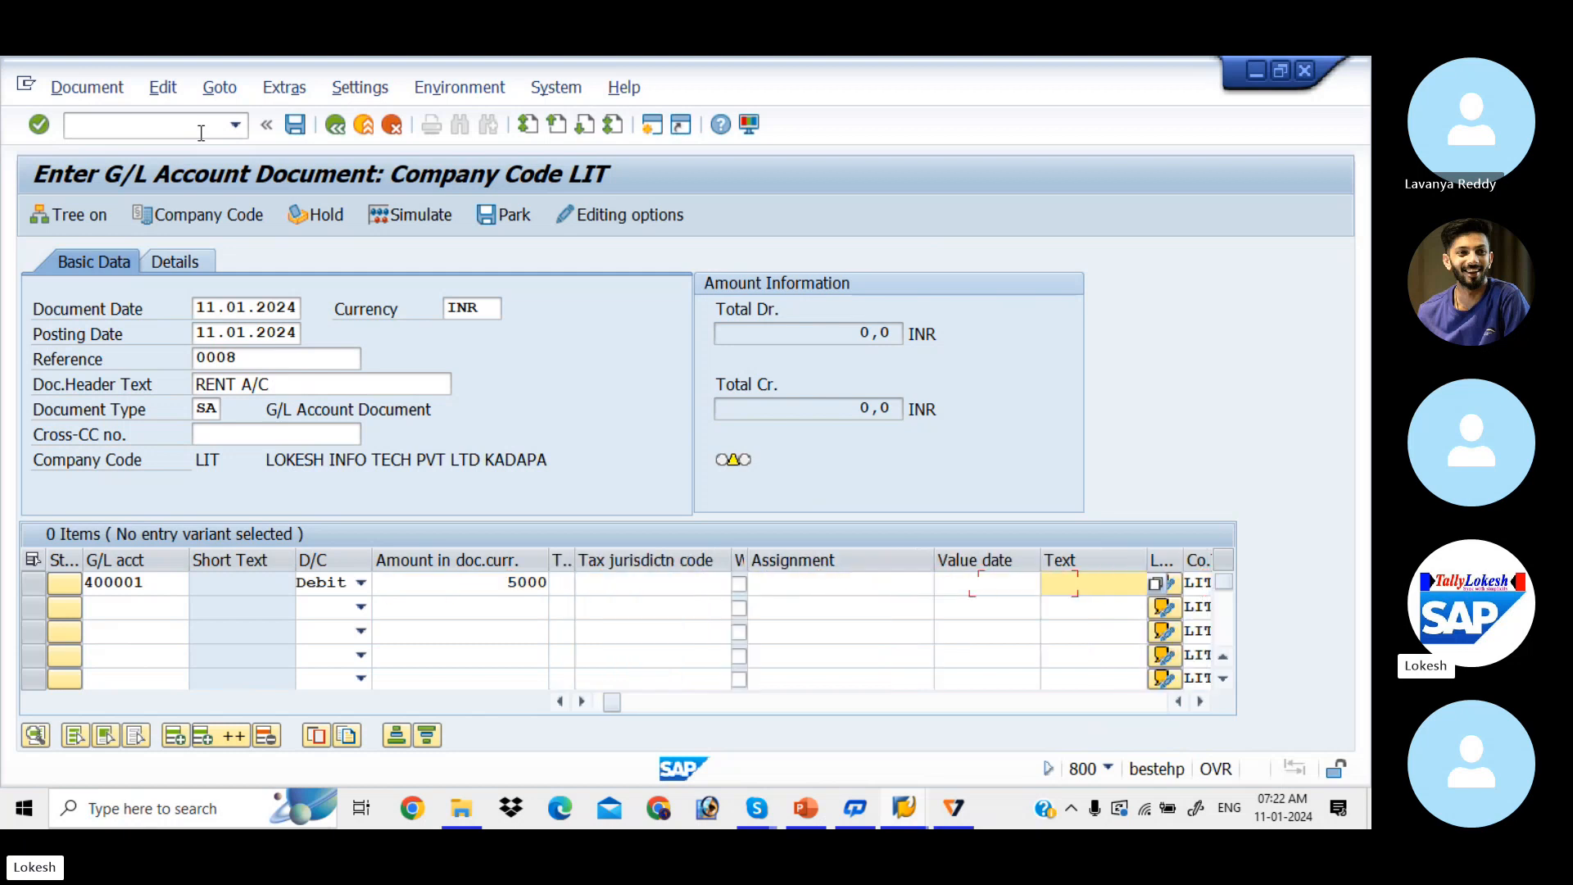
{"action": "key", "text": "Down"}
{"action": "key", "text": "Down"}
{"action": "key", "text": "Tab"}
{"action": "key", "text": "Tab"}
{"action": "key", "text": "Tab"}
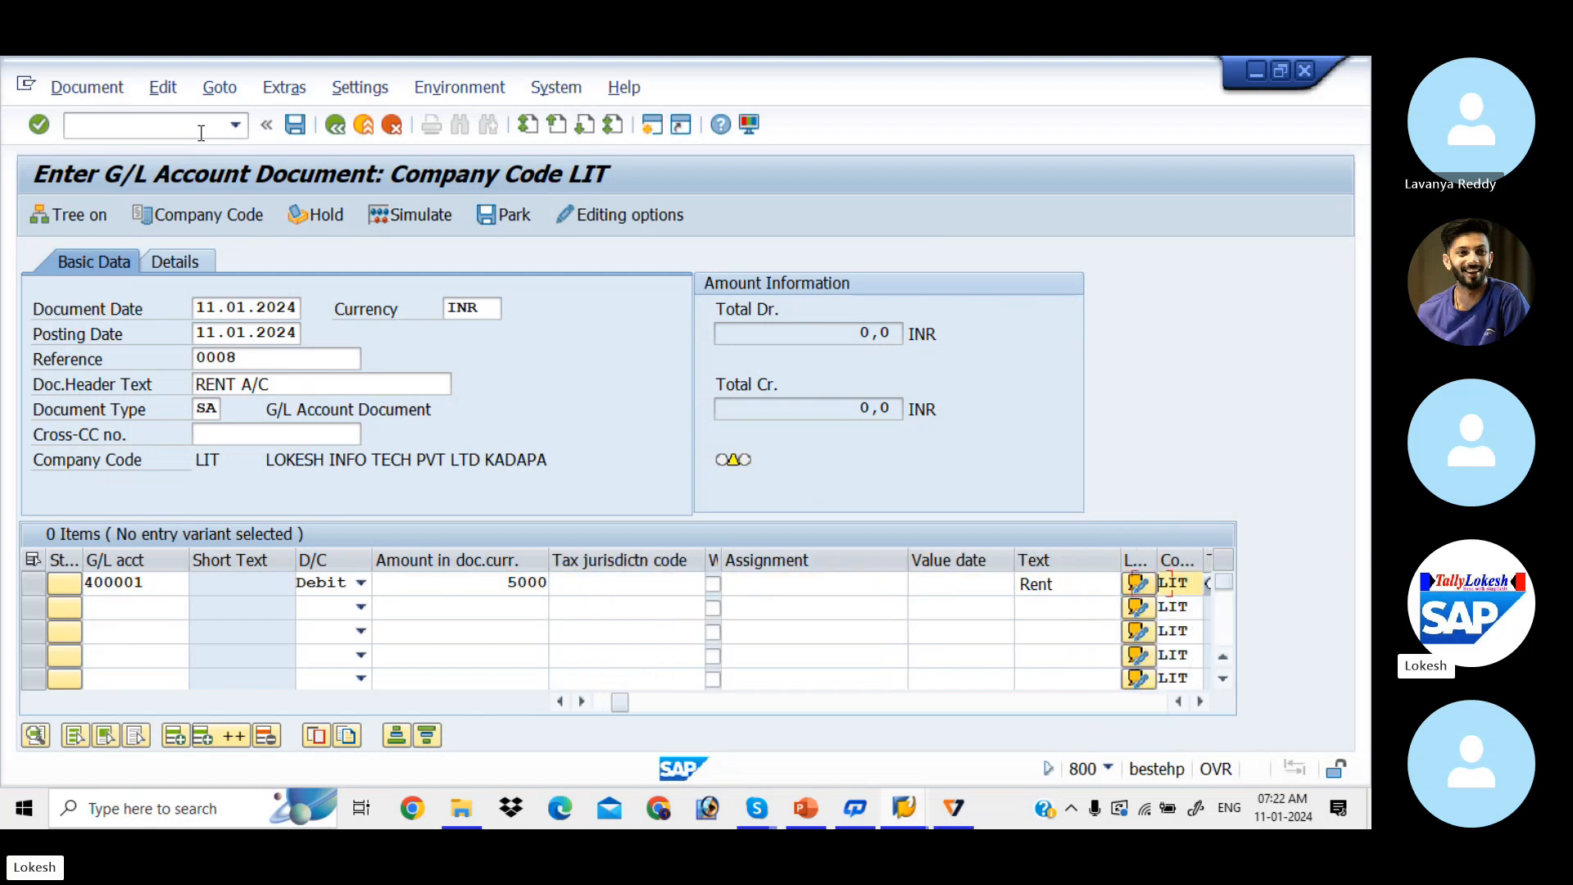
{"action": "key", "text": "Tab"}
{"action": "key", "text": "Tab"}
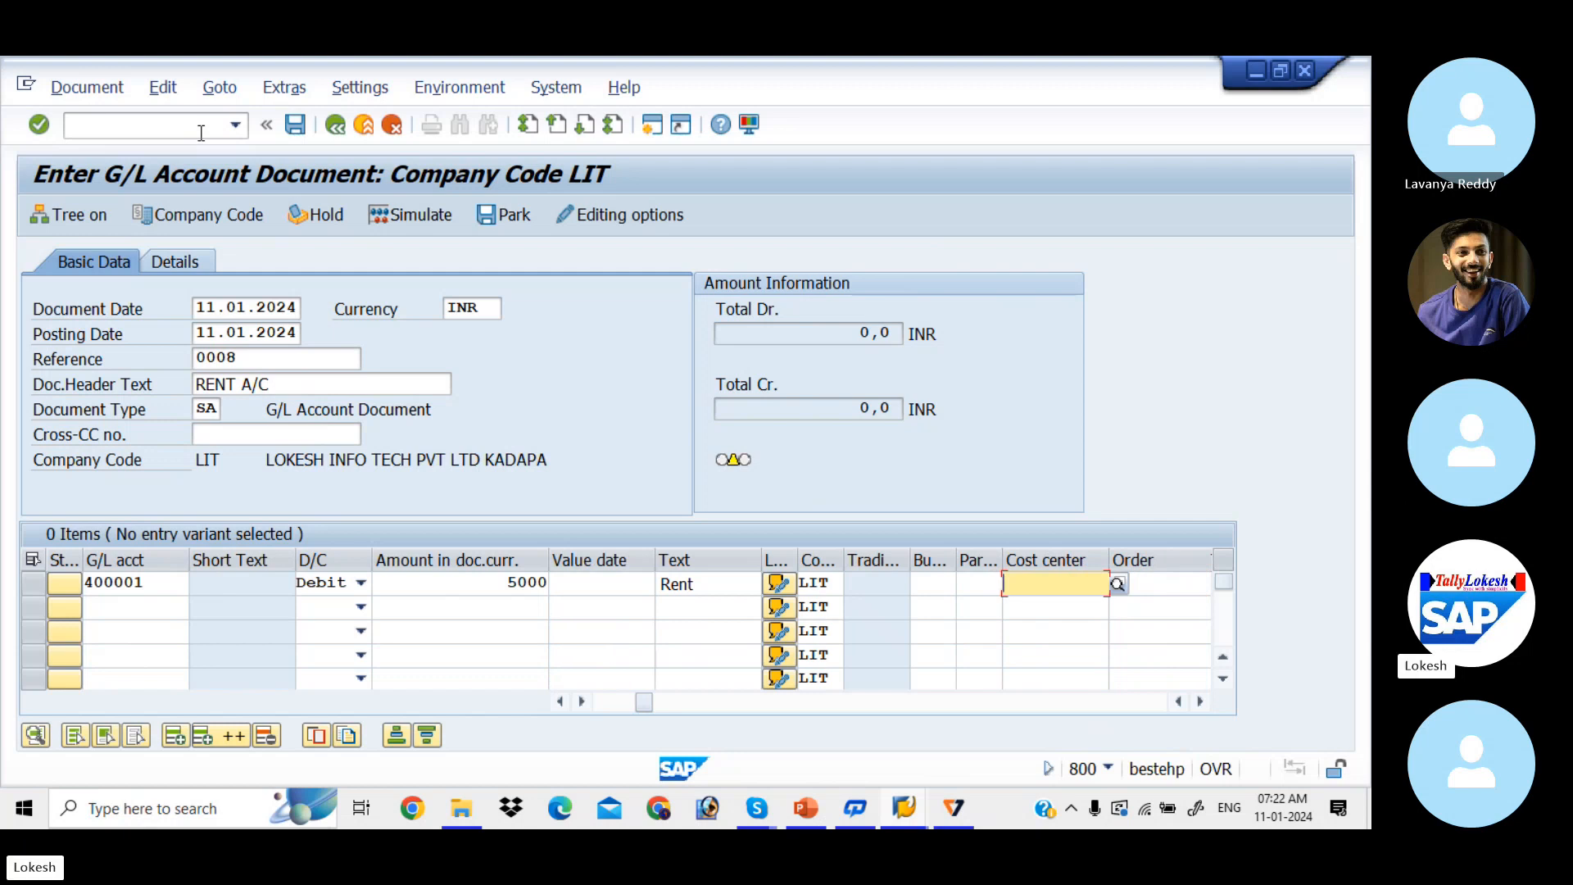
Step: Search cost centers in controlling area LIT and assign 1001 to line 1
{"action": "left_click", "coordinate": [1120, 584]}
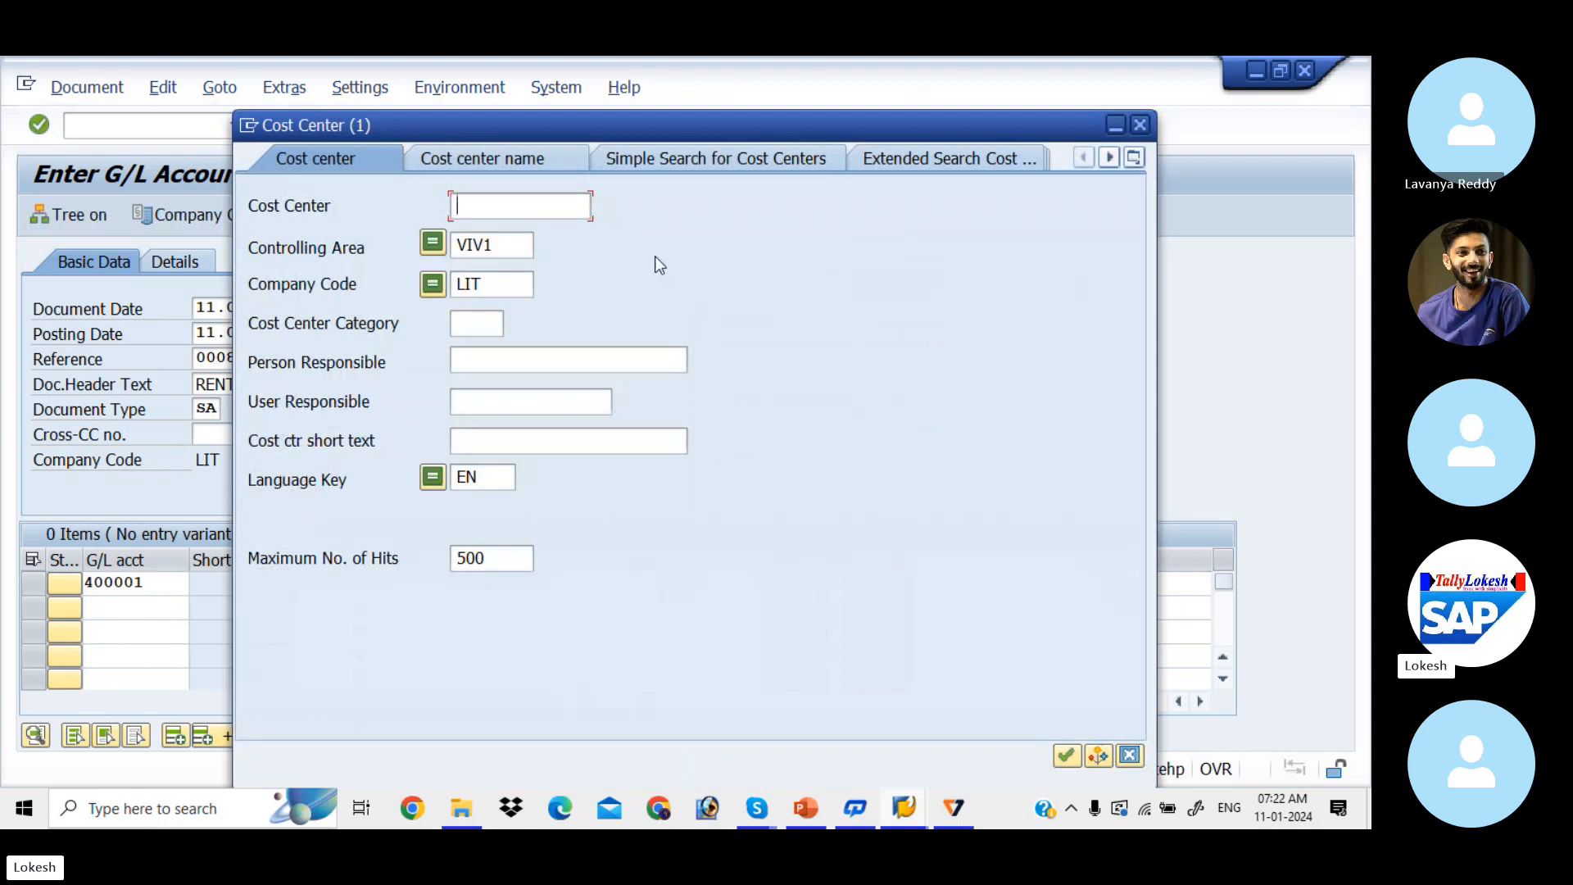
{"action": "left_click", "coordinate": [507, 243]}
{"action": "key", "text": "BackSpace"}
{"action": "key", "text": "BackSpace"}
{"action": "key", "text": "BackSpace"}
{"action": "key", "text": "BackSpace"}
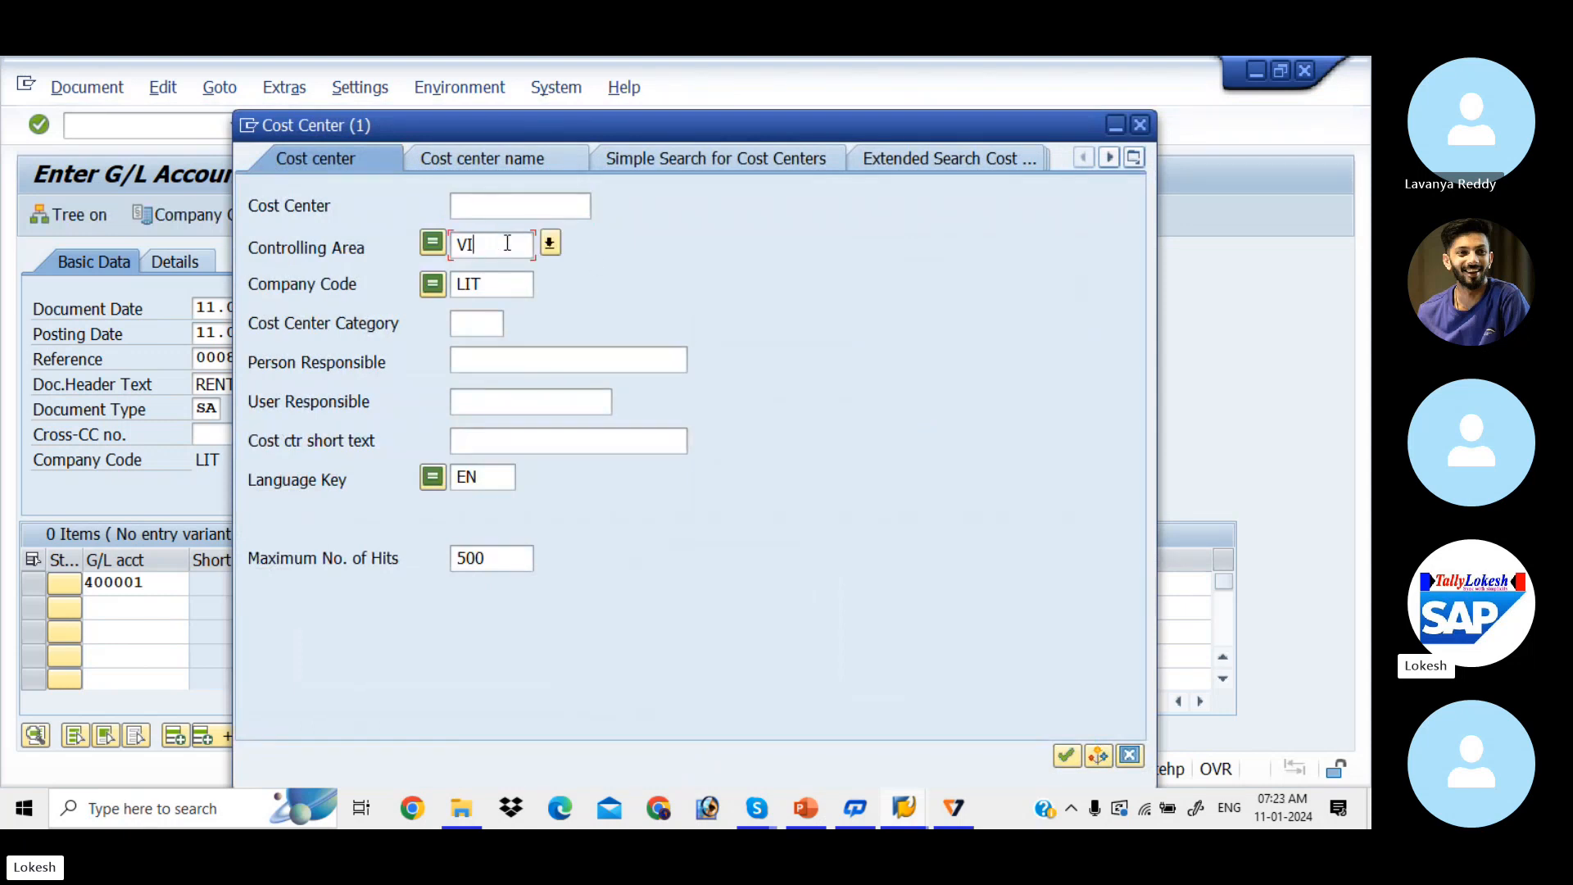
{"action": "type", "text": "LIT"}
{"action": "key", "text": "Return"}
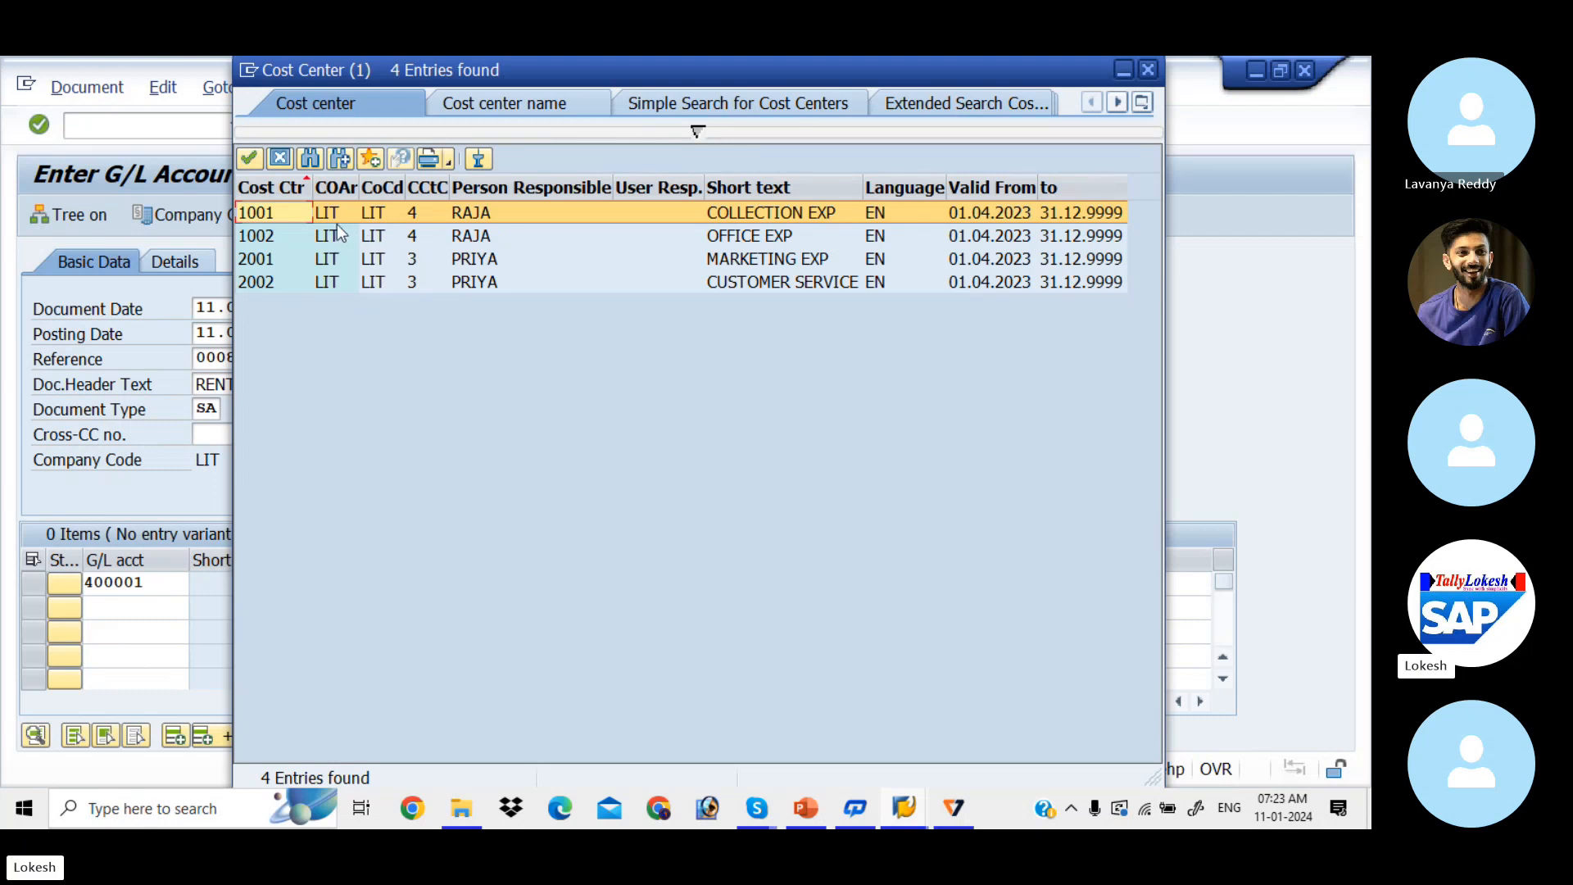
{"action": "double_click", "coordinate": [578, 210]}
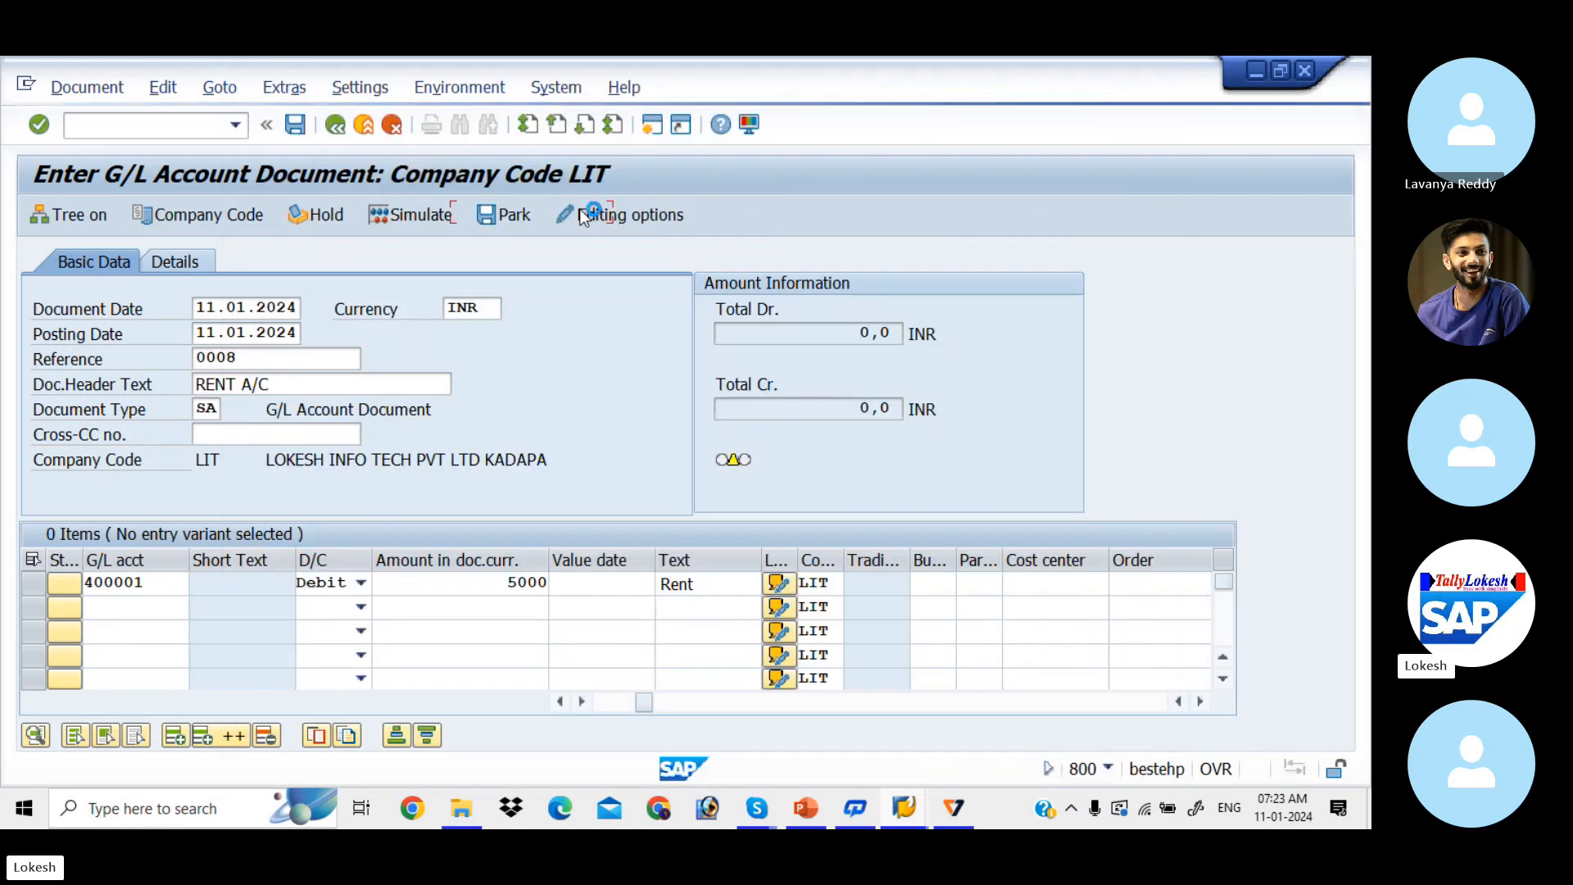
Step: Fill line 2 with account 400001, Debit and amount 5000
{"action": "left_click", "coordinate": [152, 610]}
{"action": "key", "text": "Down"}
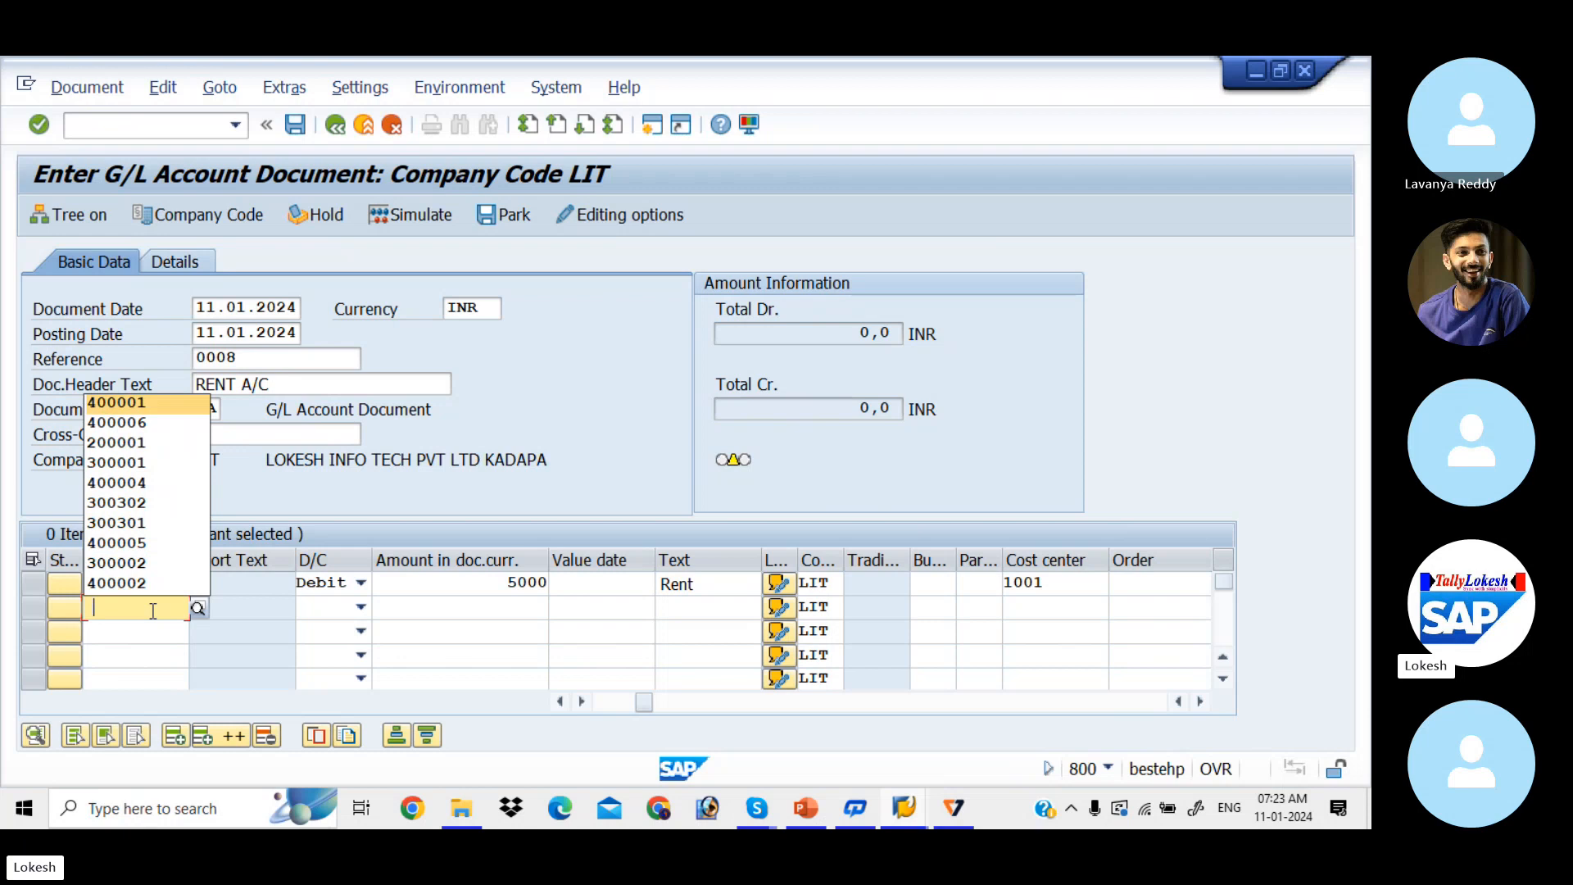
{"action": "key", "text": "Tab"}
{"action": "key", "text": "d"}
{"action": "key", "text": "Tab"}
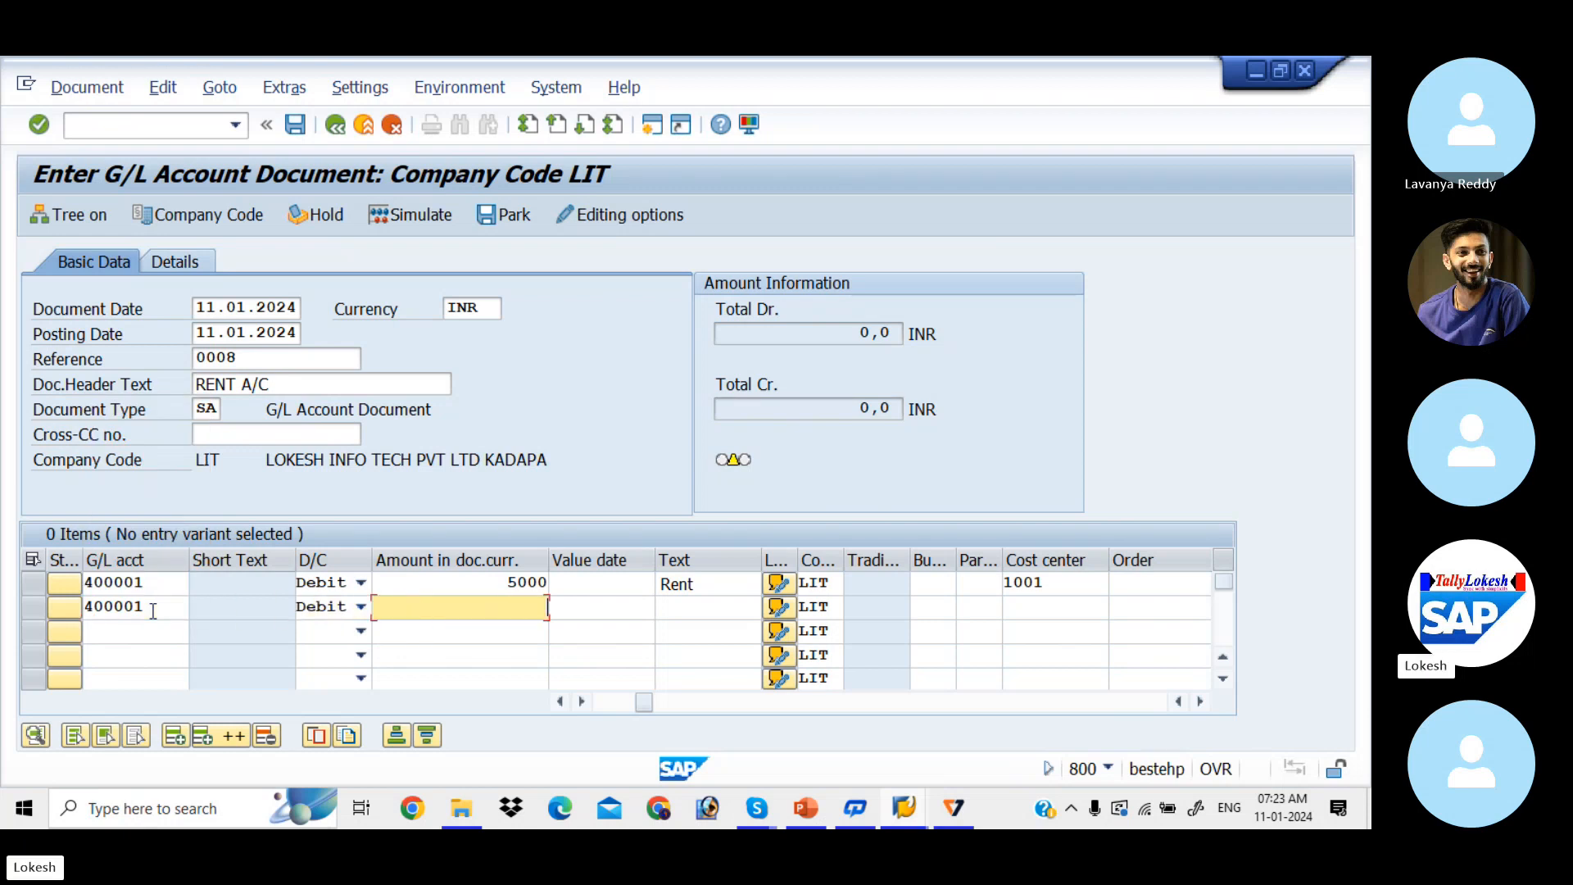
{"action": "type", "text": "5000"}
{"action": "key", "text": "Tab"}
{"action": "key", "text": "Tab"}
{"action": "key", "text": "Tab"}
{"action": "key", "text": "Tab"}
{"action": "key", "text": "Tab"}
{"action": "key", "text": "Tab"}
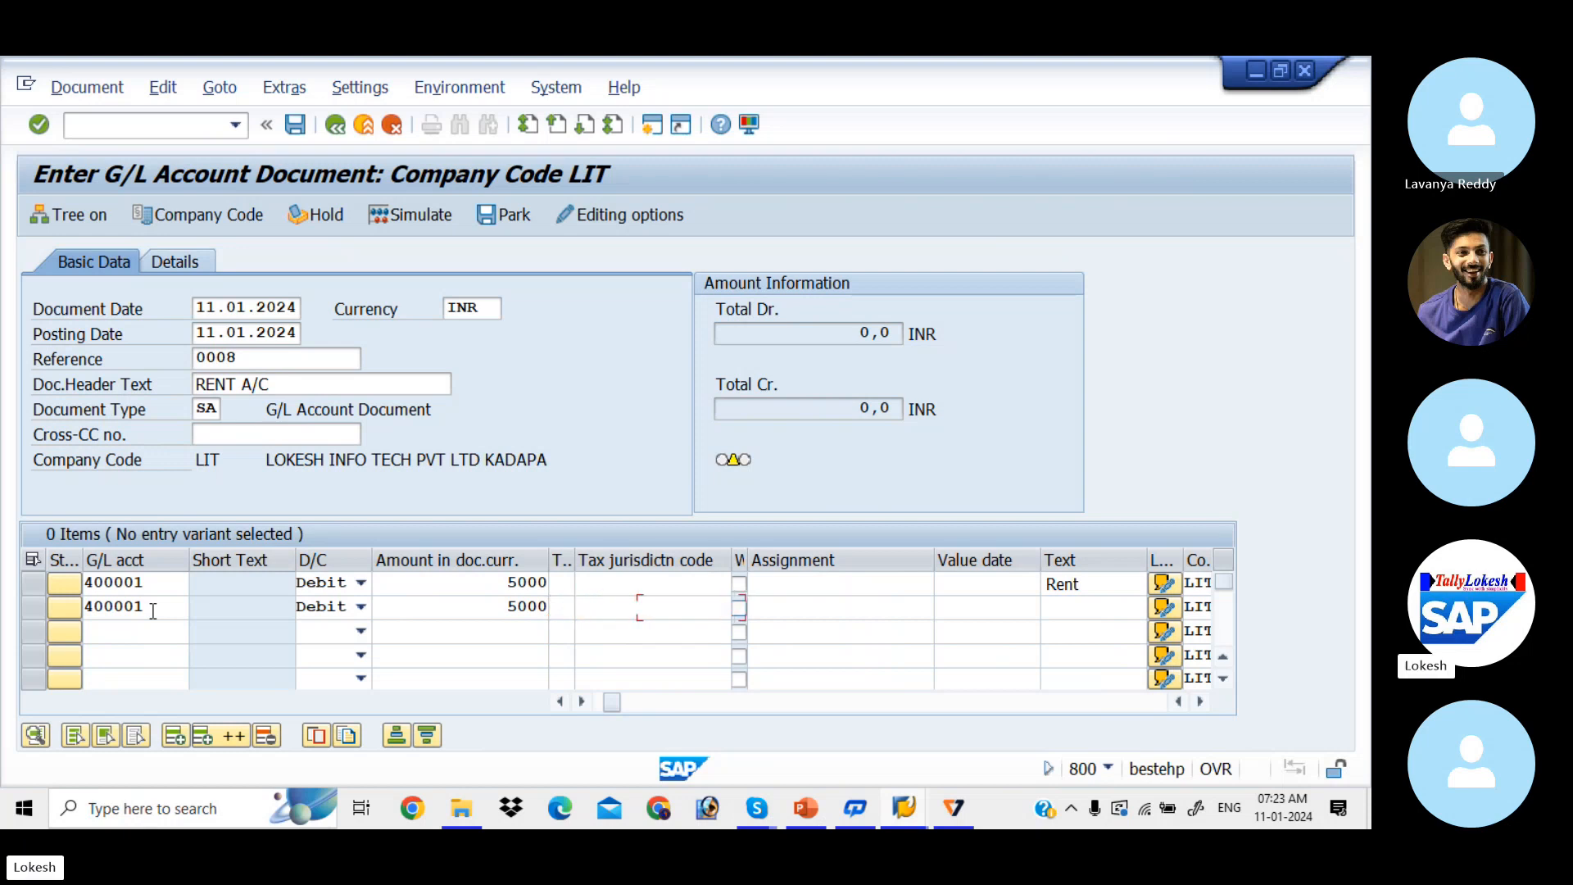
Step: Give line 2 text Rent and cost center 1002, then browse account history on line 3
{"action": "key", "text": "Down"}
{"action": "key", "text": "Return"}
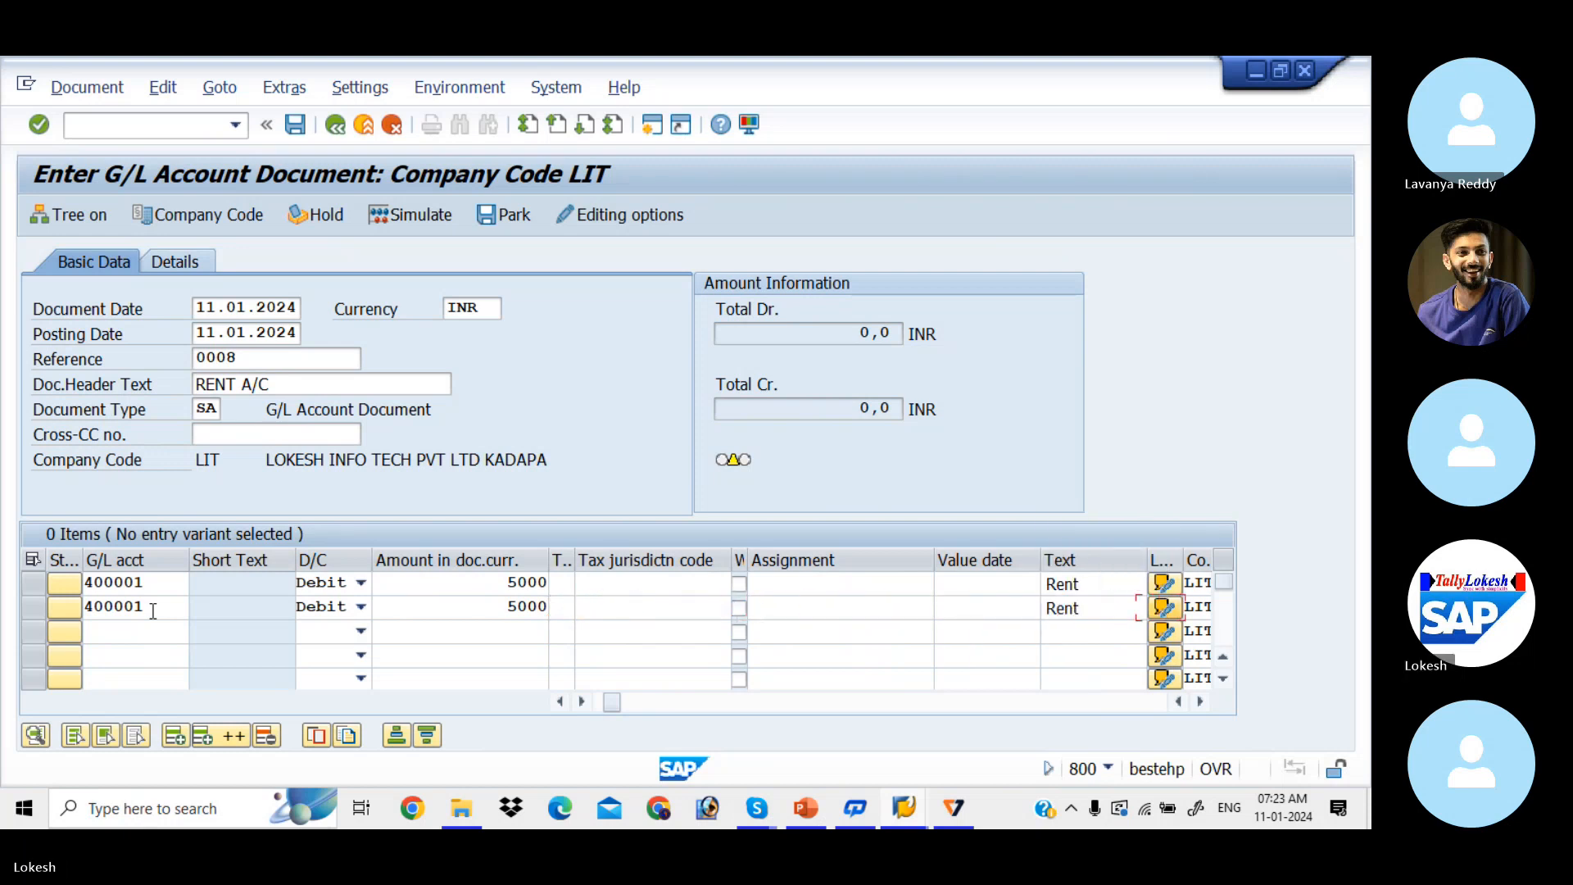
{"action": "key", "text": "Tab"}
{"action": "key", "text": "Tab"}
{"action": "key", "text": "Tab"}
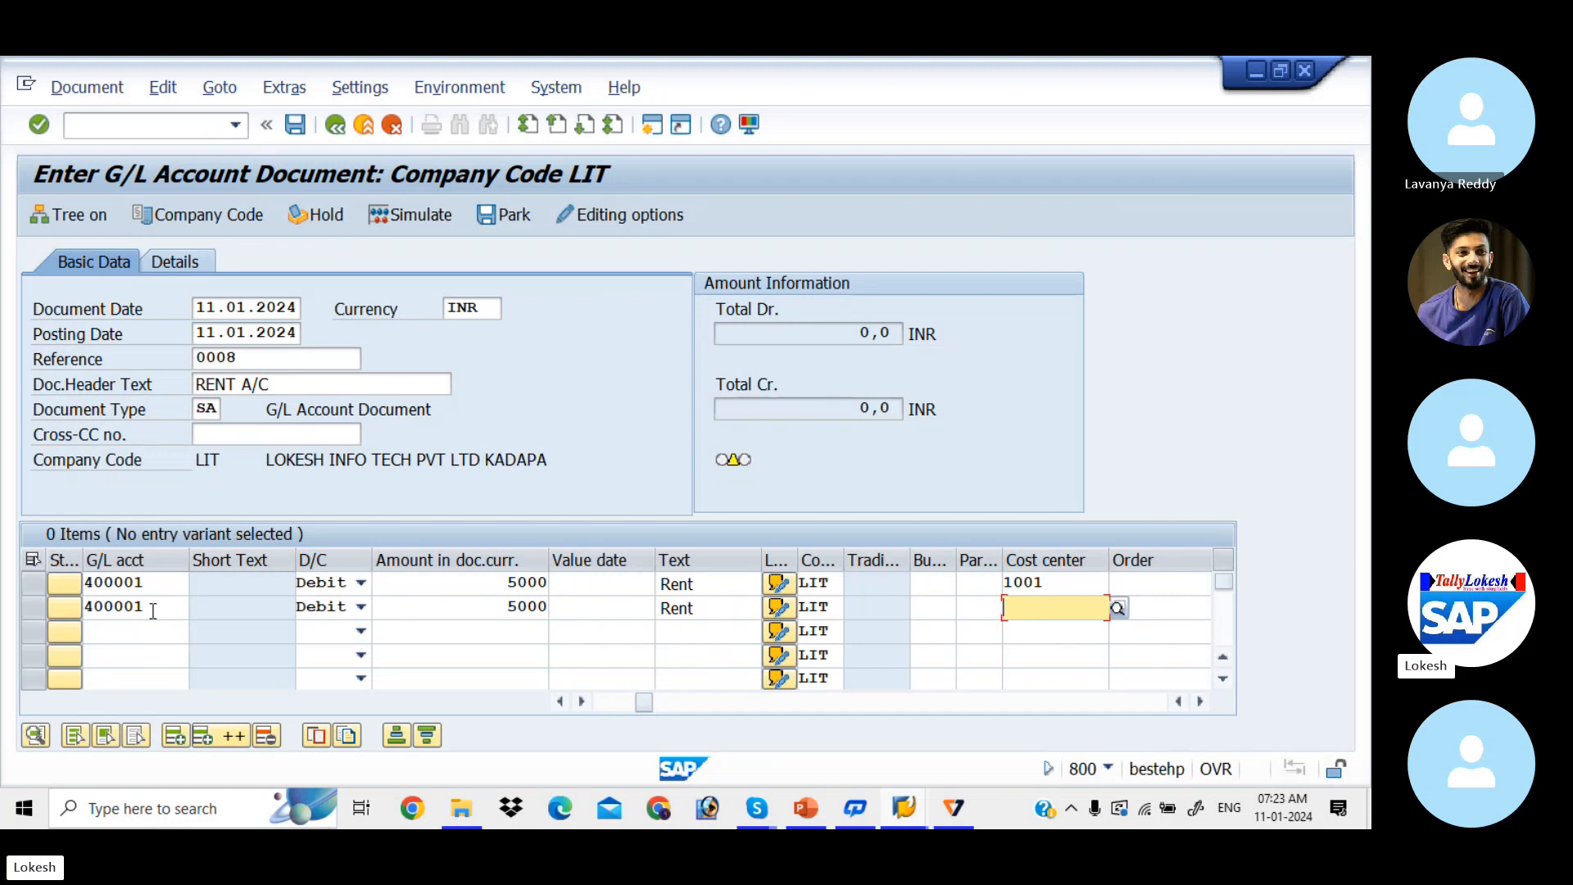
{"action": "key", "text": "Down"}
{"action": "key", "text": "Return"}
{"action": "key", "text": "Tab"}
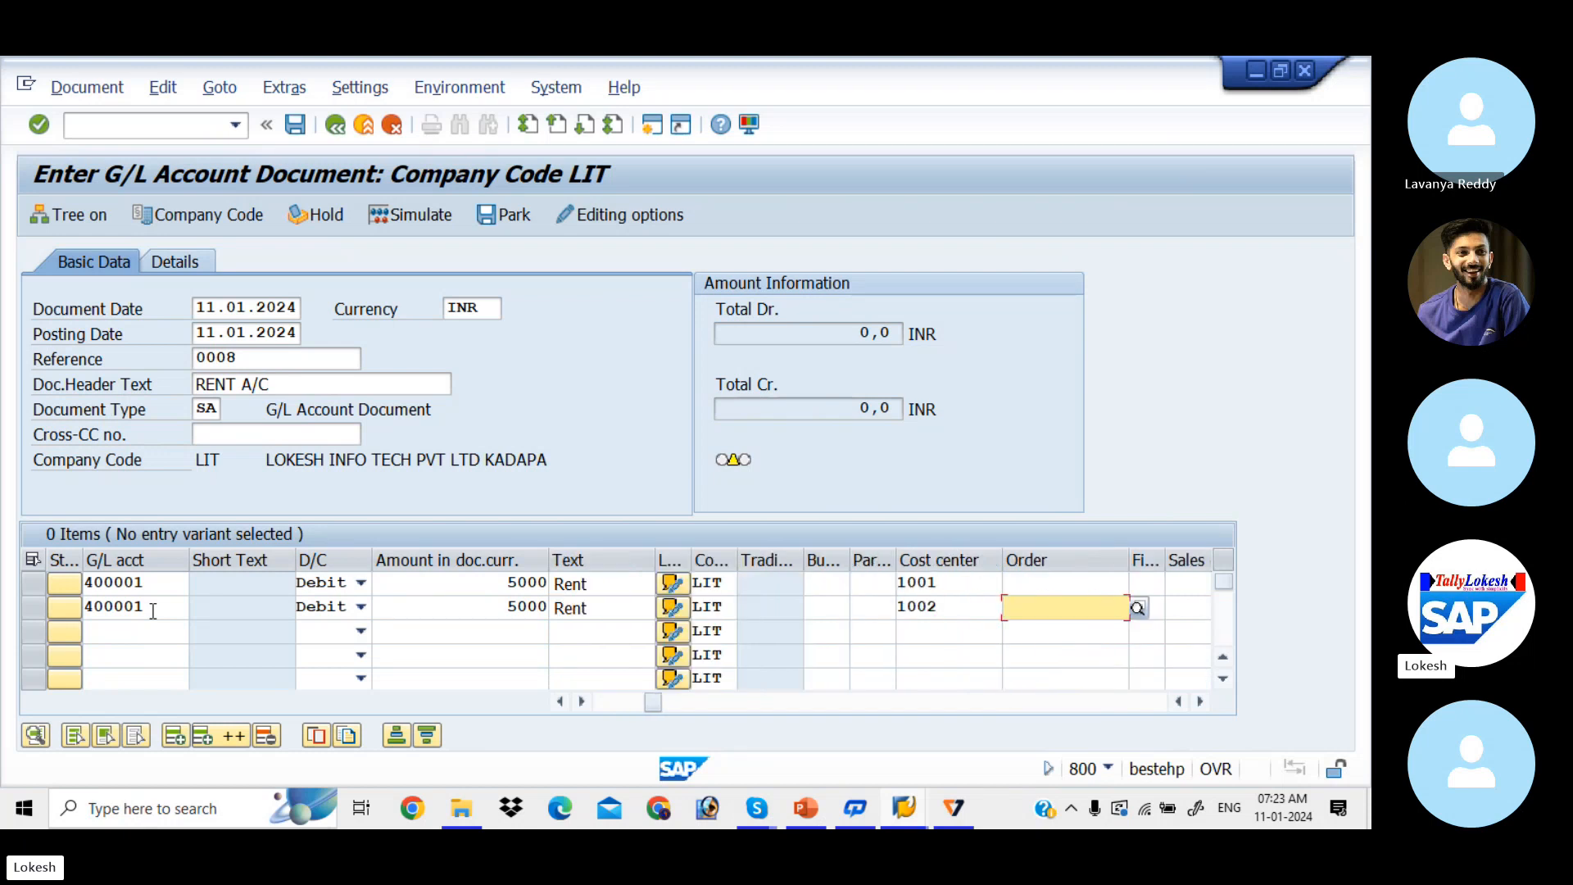
{"action": "left_click", "coordinate": [120, 634]}
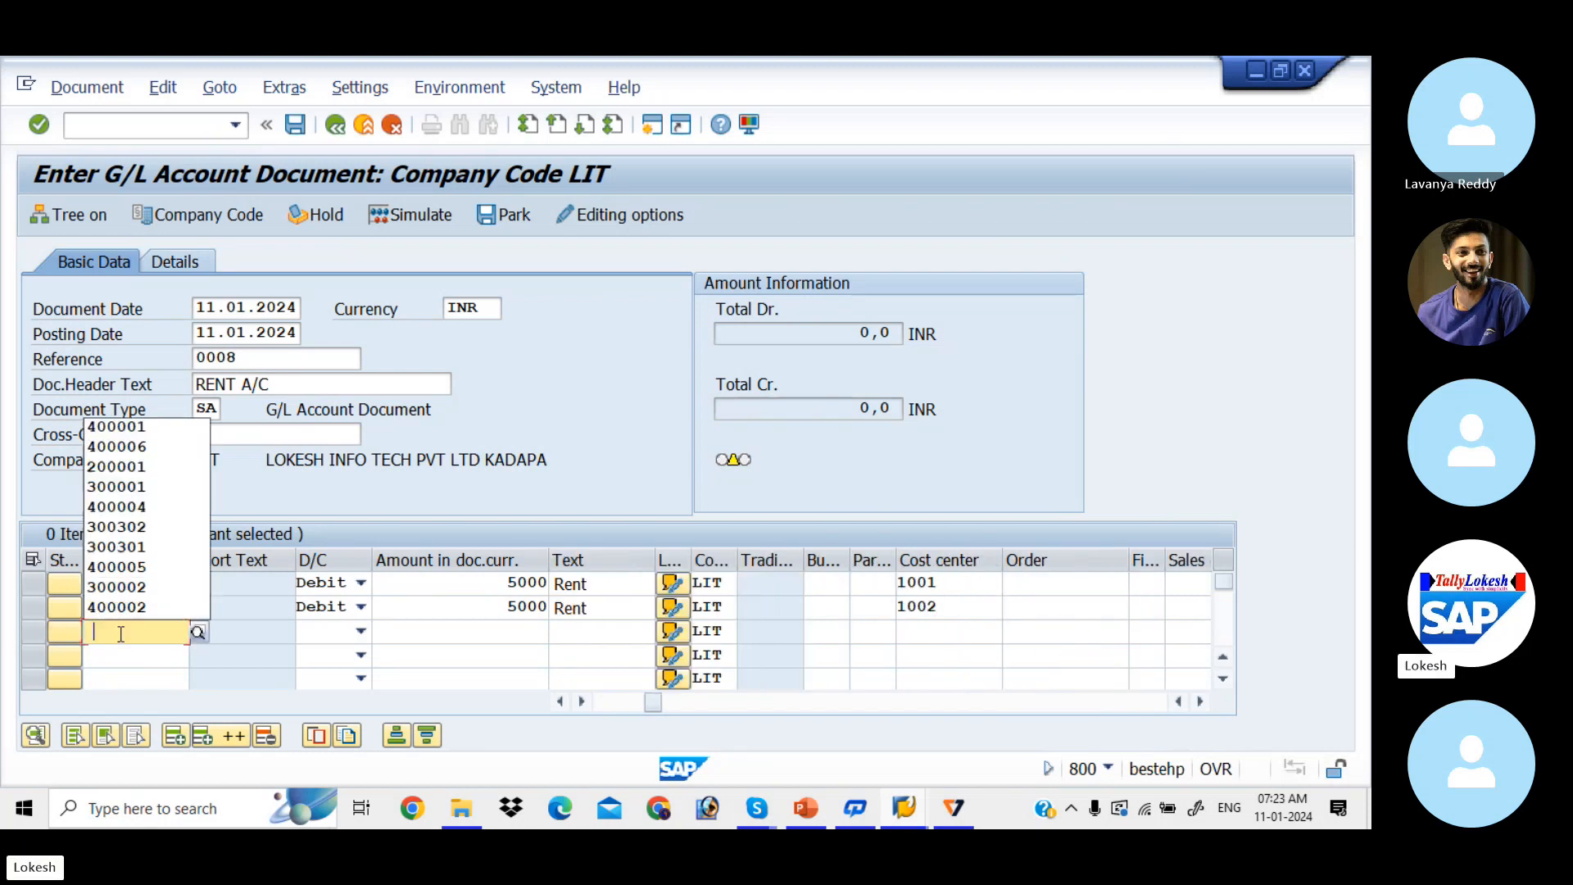
{"action": "key", "text": "Down"}
{"action": "key", "text": "Down"}
{"action": "key", "text": "Down"}
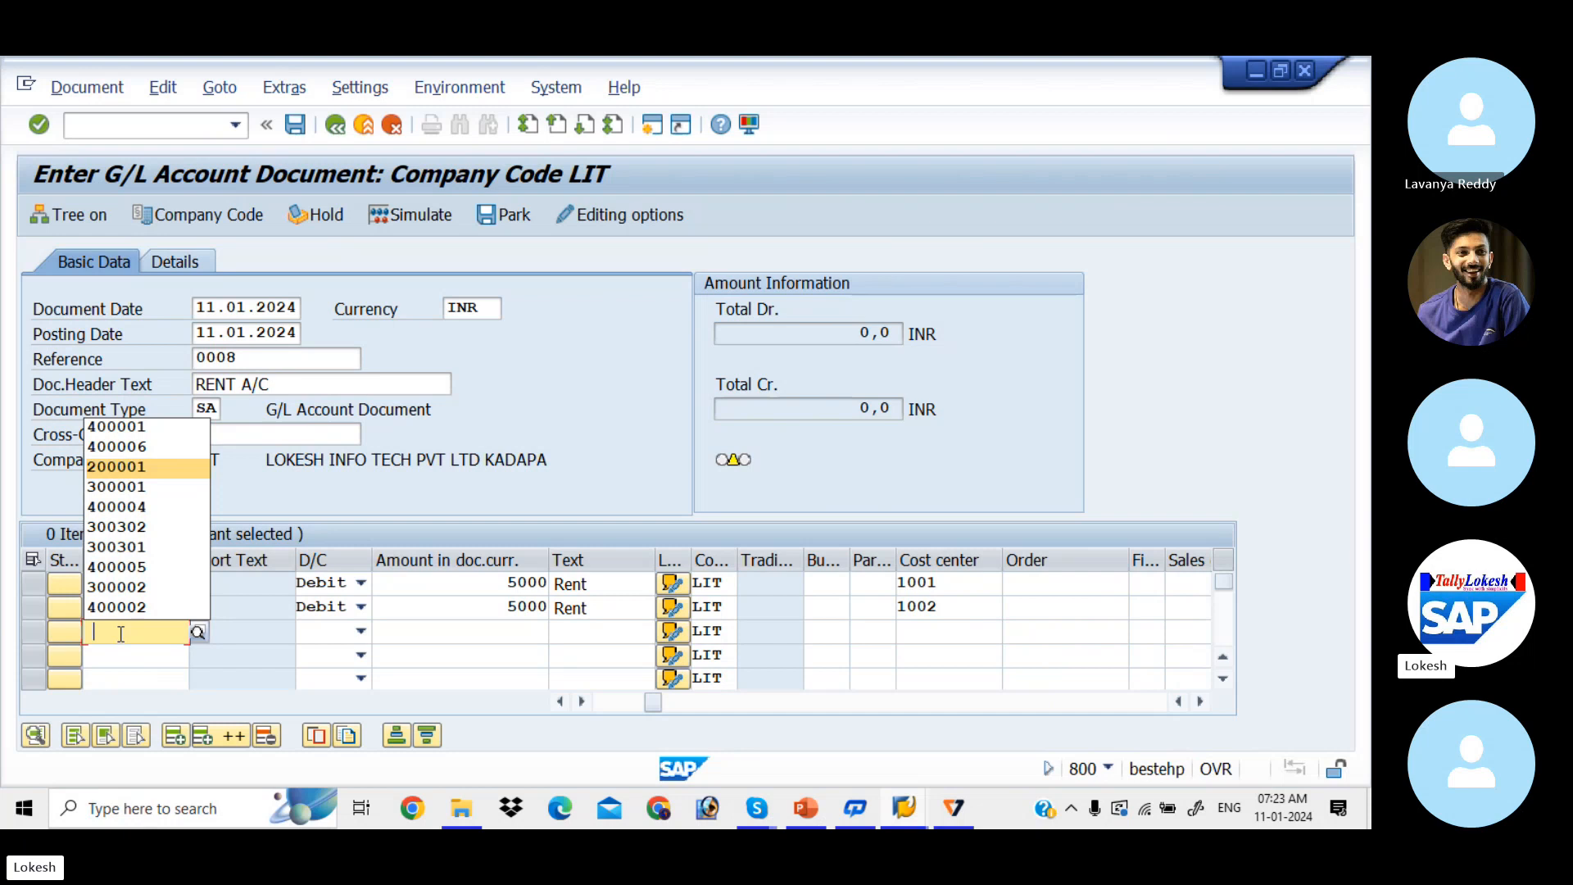
Step: Set line 3 to account 200001 Sbi Bank A/c, credit, amount 10000
{"action": "left_click", "coordinate": [197, 633]}
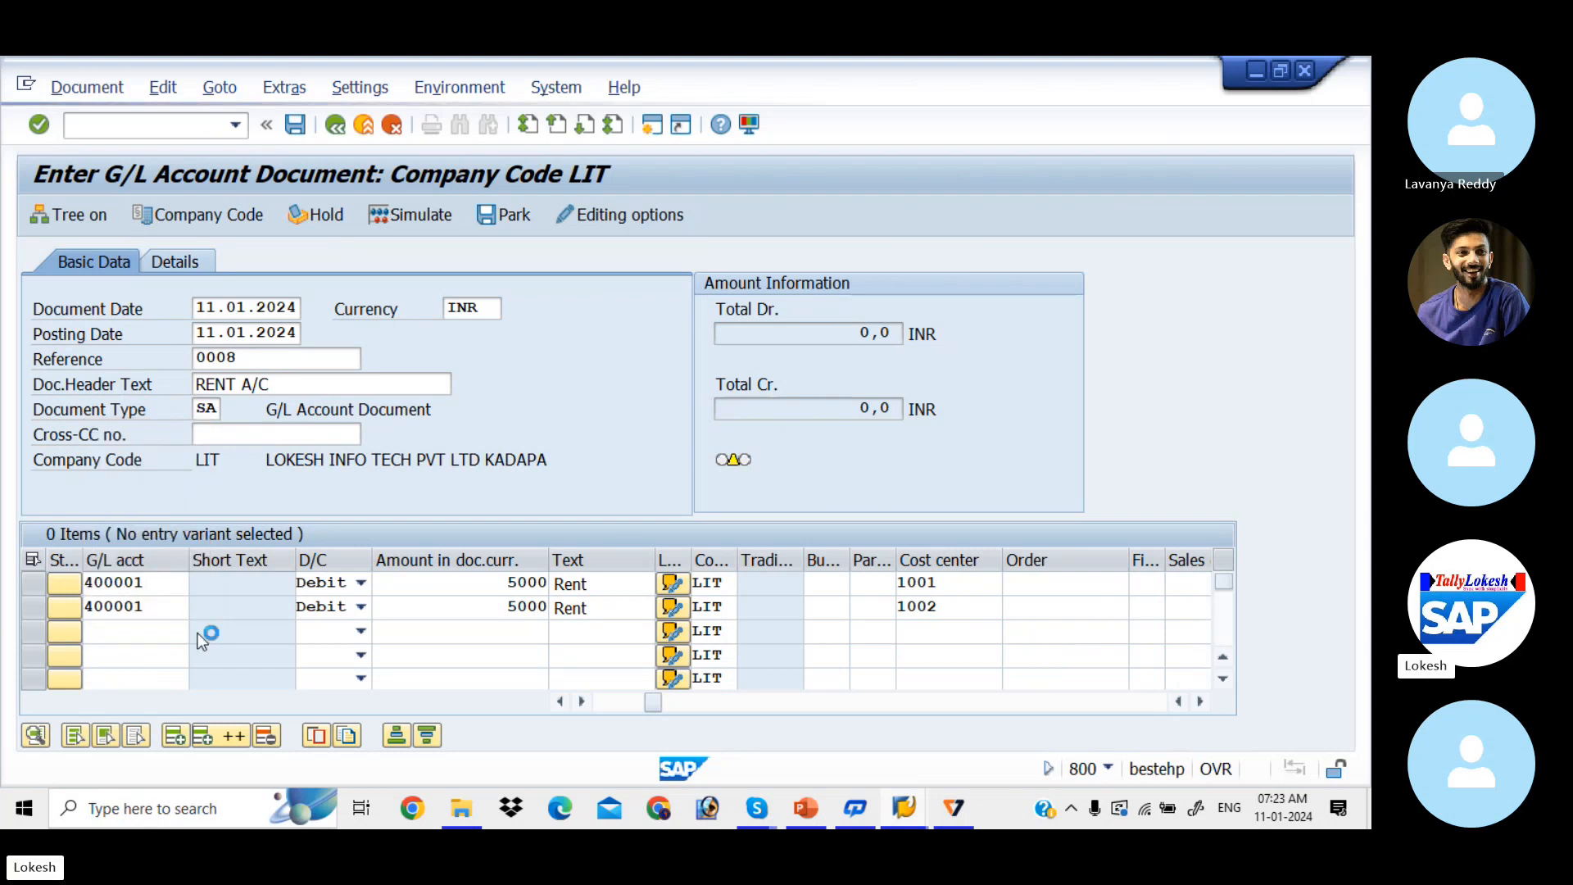
{"action": "key", "text": "Return"}
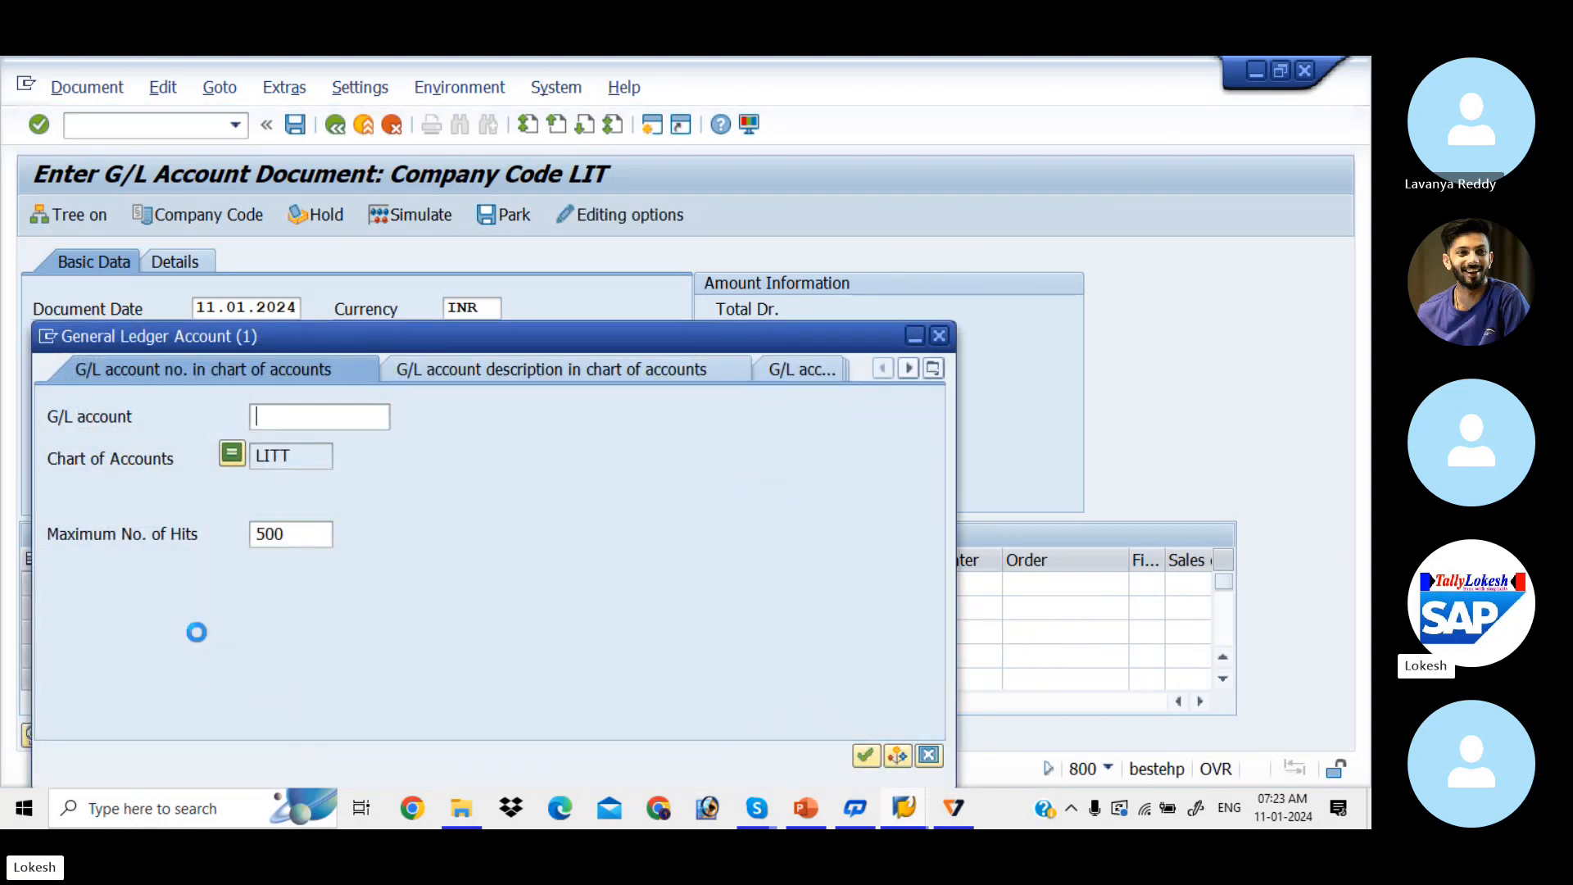
{"action": "key", "text": "Down"}
{"action": "key", "text": "Down"}
{"action": "key", "text": "Down"}
{"action": "key", "text": "Down"}
{"action": "key", "text": "Down"}
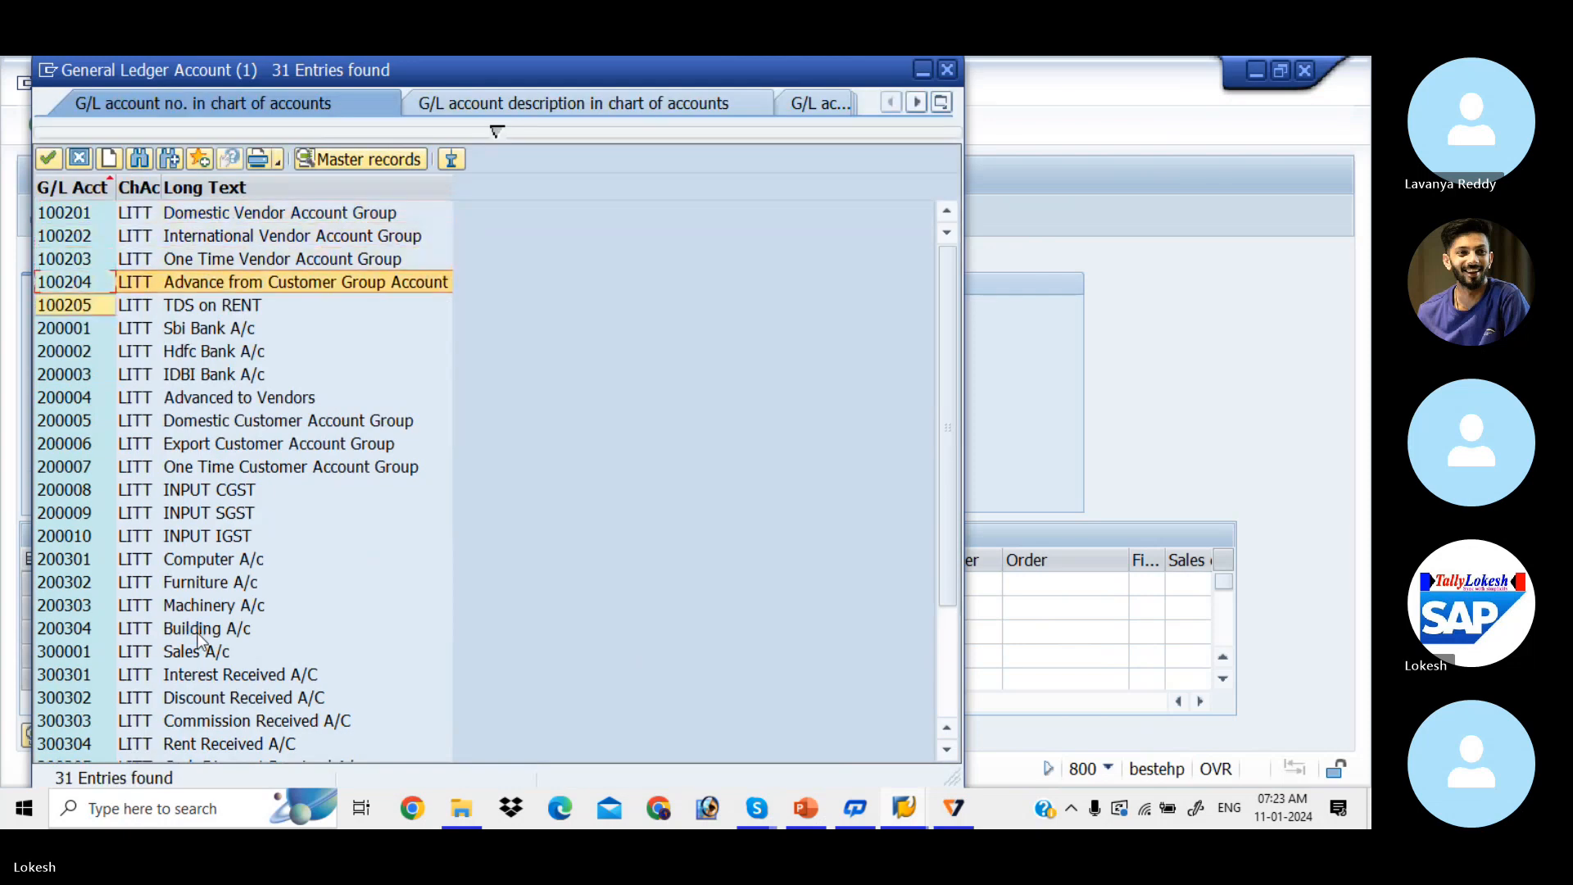
{"action": "key", "text": "Return"}
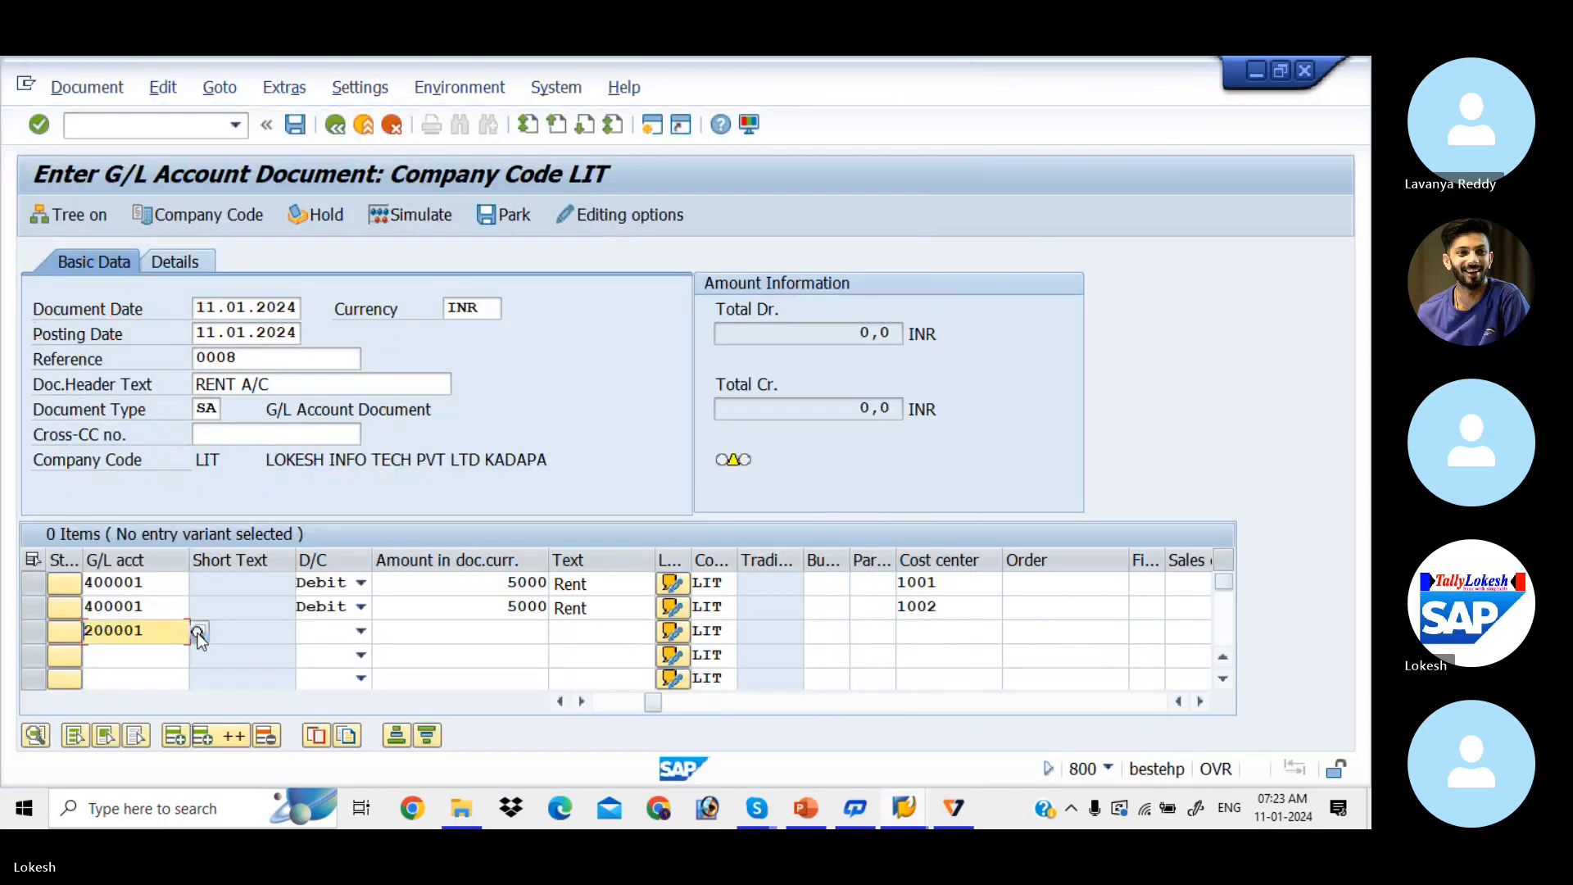
{"action": "key", "text": "Tab"}
{"action": "key", "text": "Tab"}
{"action": "key", "text": "Tab"}
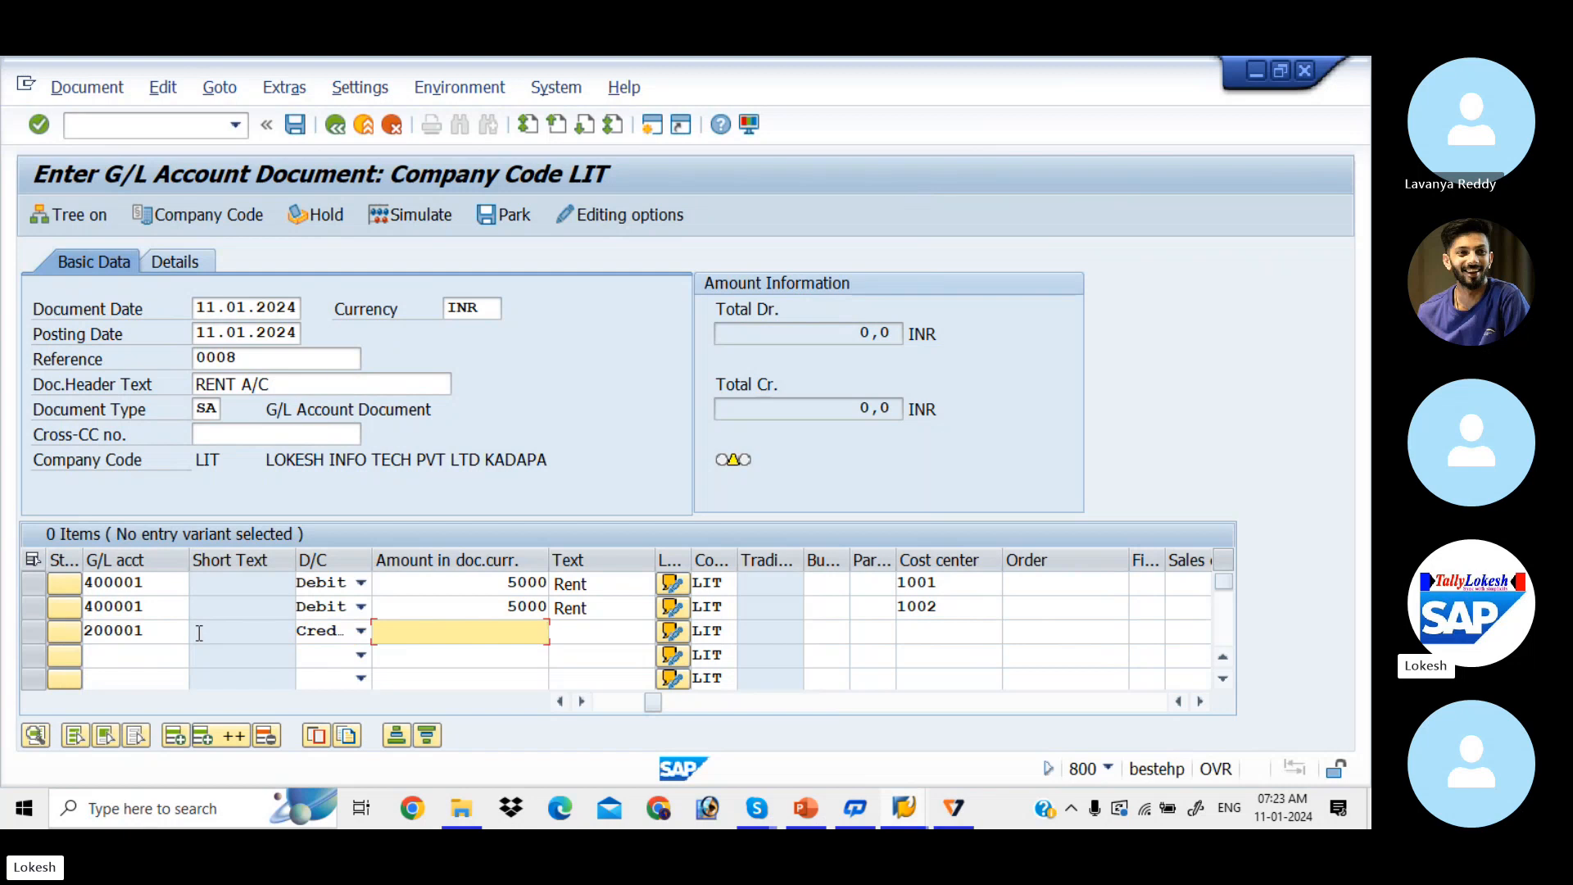
{"action": "type", "text": "10000"}
{"action": "key", "text": "Tab"}
{"action": "key", "text": "Tab"}
{"action": "key", "text": "Tab"}
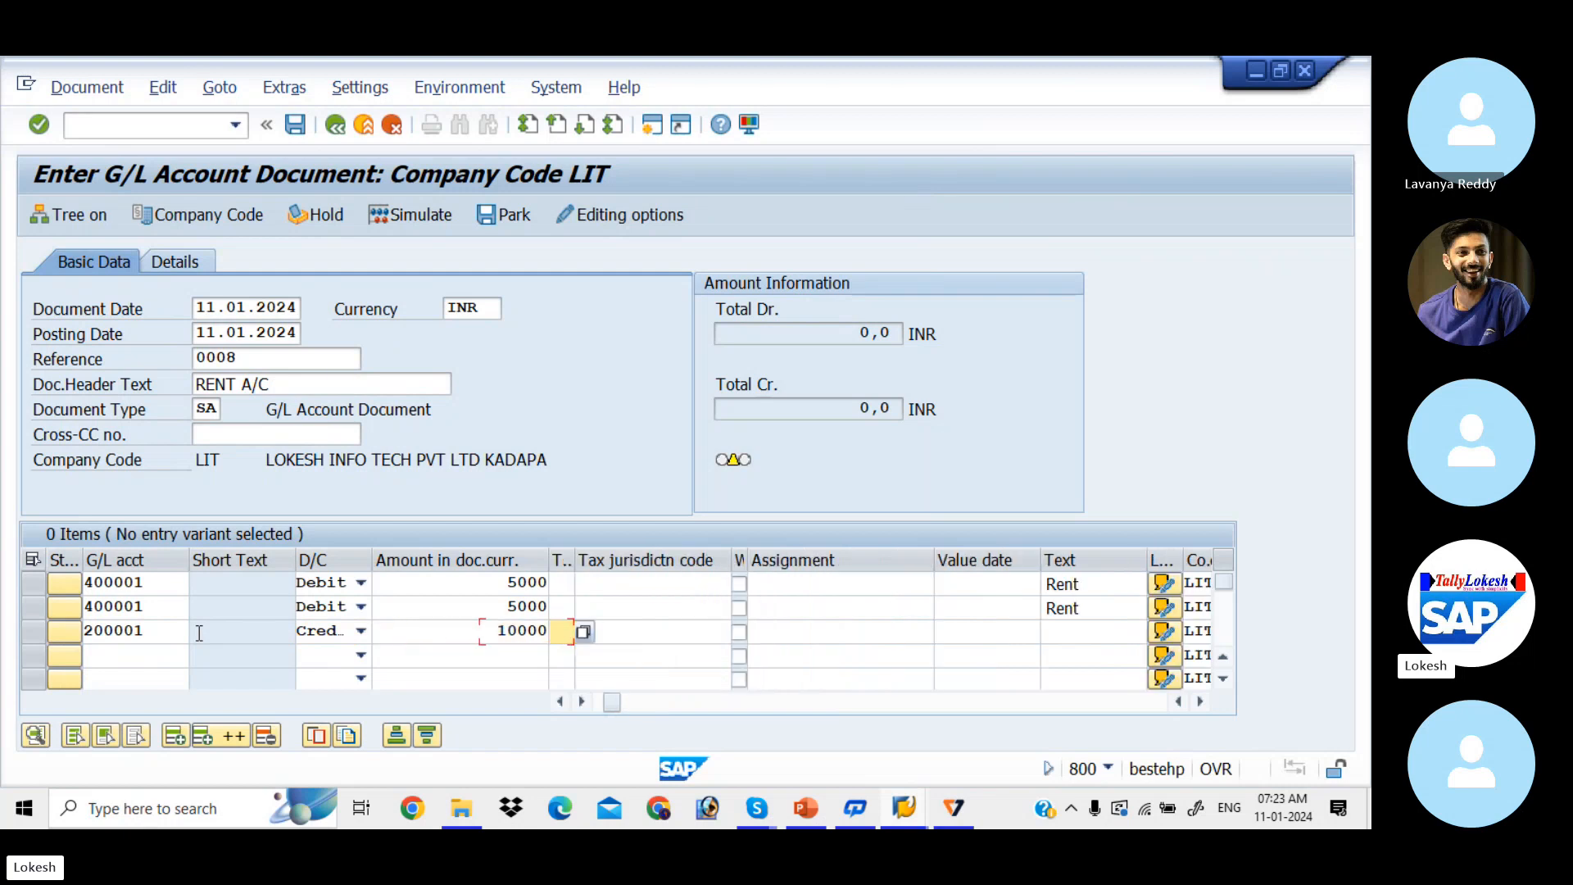
Step: Give line 3 text Bank, leave its cost center empty, and check the document
{"action": "key", "text": "Tab"}
{"action": "key", "text": "Tab"}
{"action": "key", "text": "Down"}
{"action": "key", "text": "Down"}
{"action": "key", "text": "Down"}
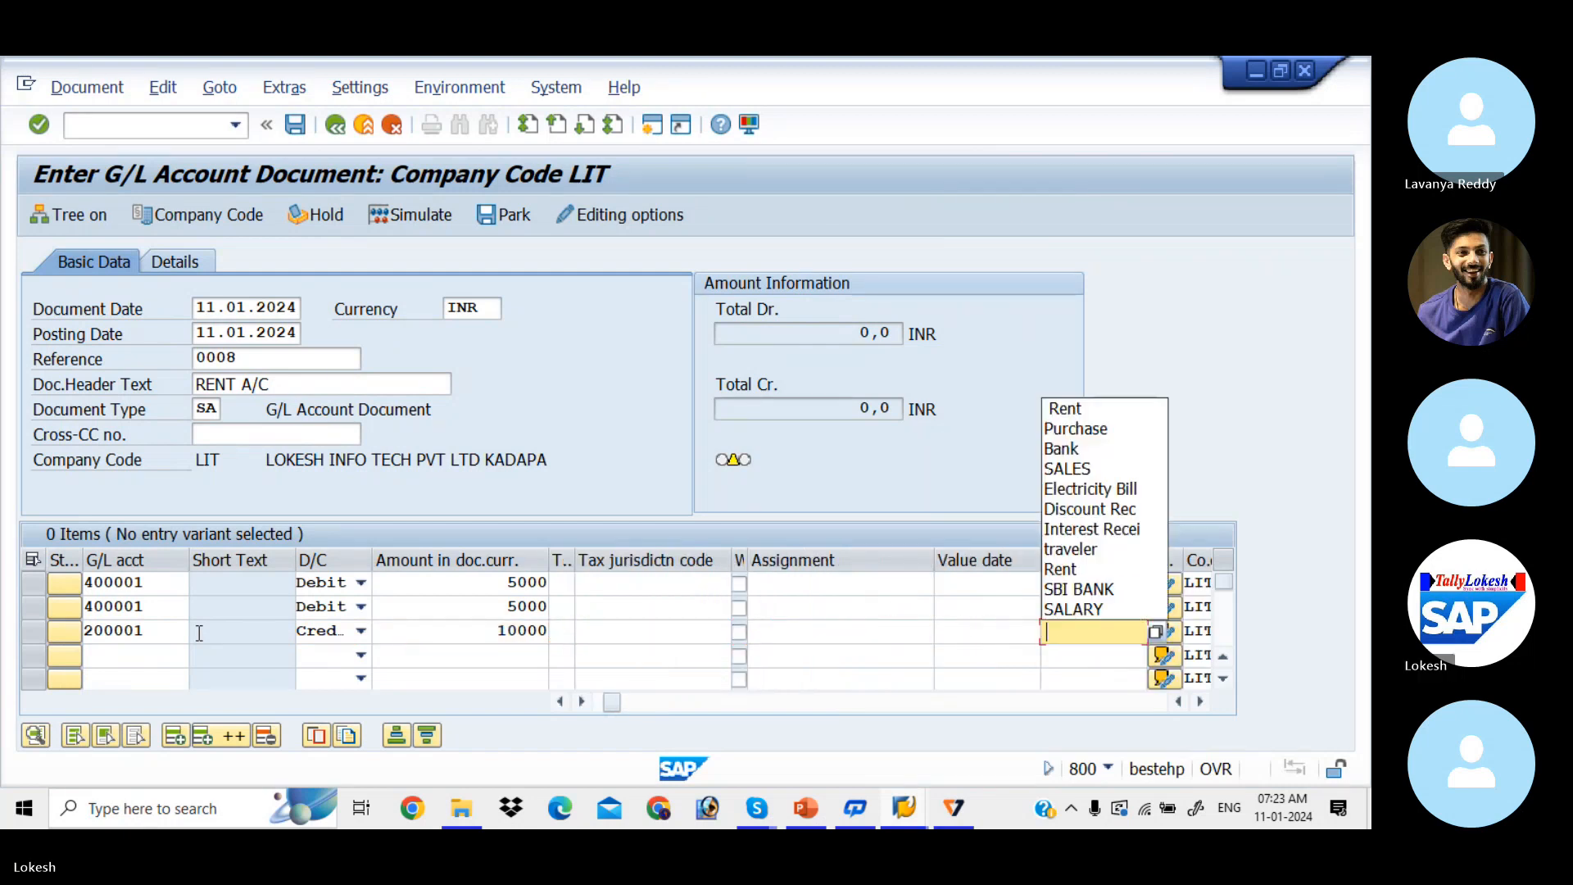
{"action": "key", "text": "Down"}
{"action": "key", "text": "Return"}
{"action": "key", "text": "Tab"}
{"action": "key", "text": "Tab"}
{"action": "key", "text": "Tab"}
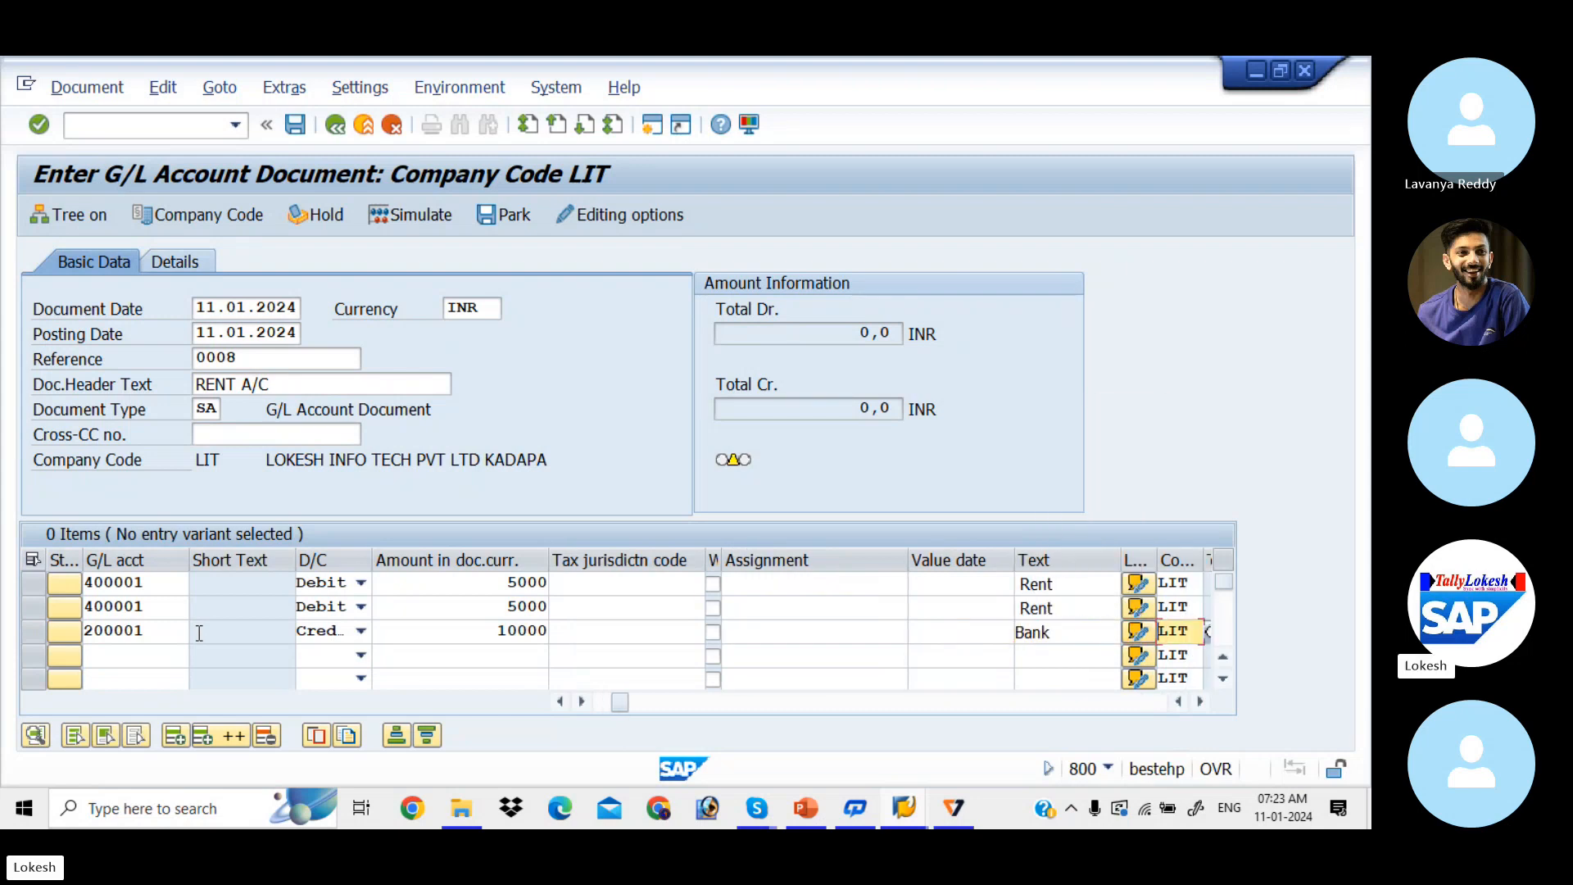
{"action": "key", "text": "Tab"}
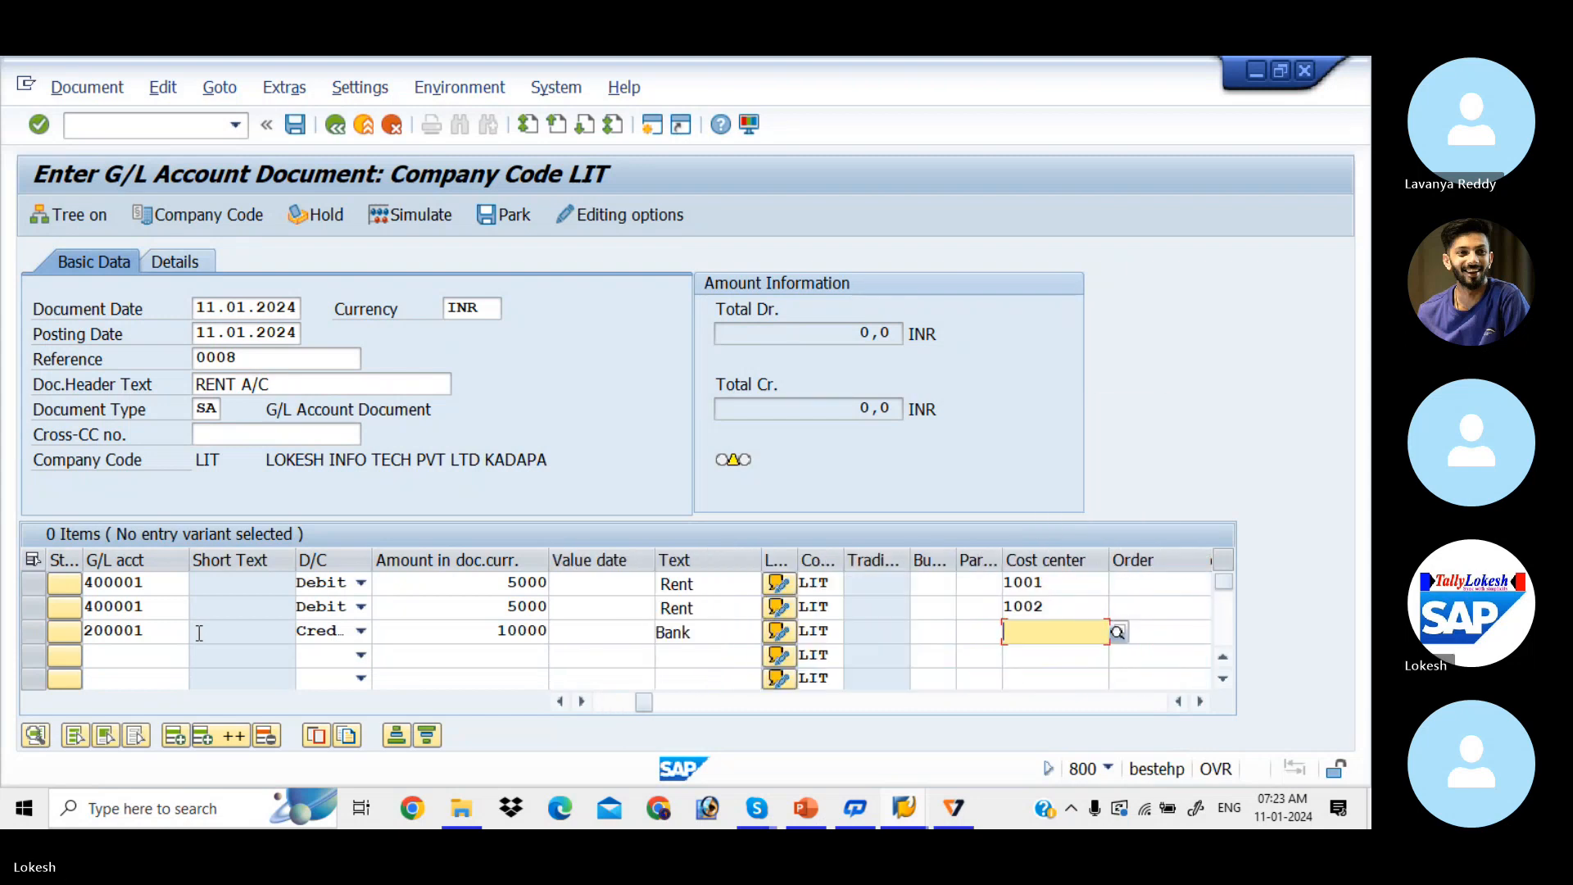
{"action": "key", "text": "Down"}
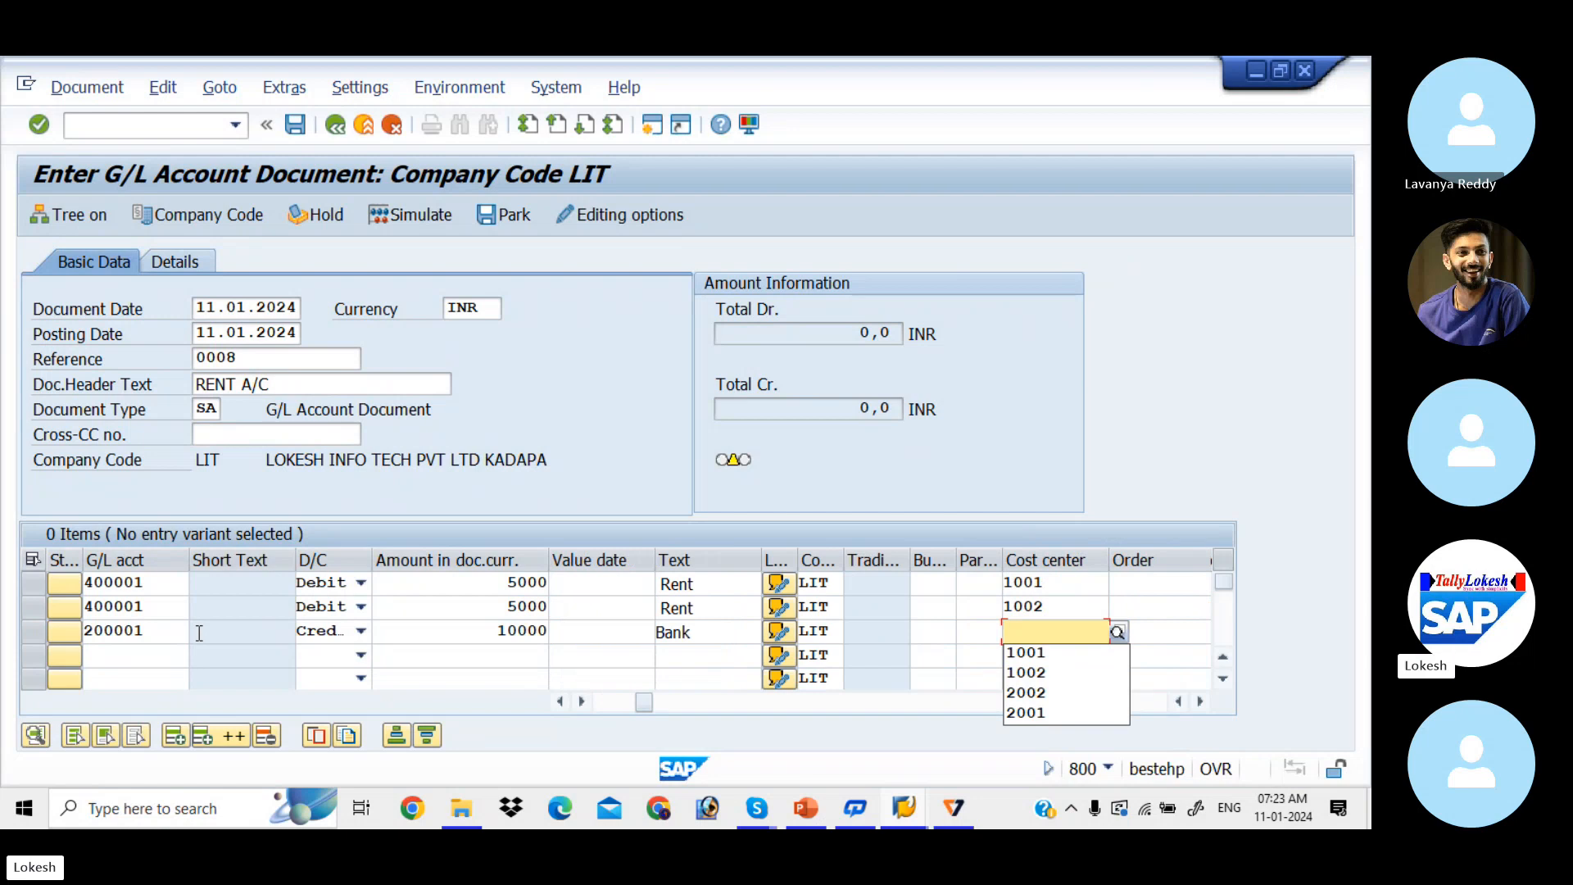
{"action": "key", "text": "Tab"}
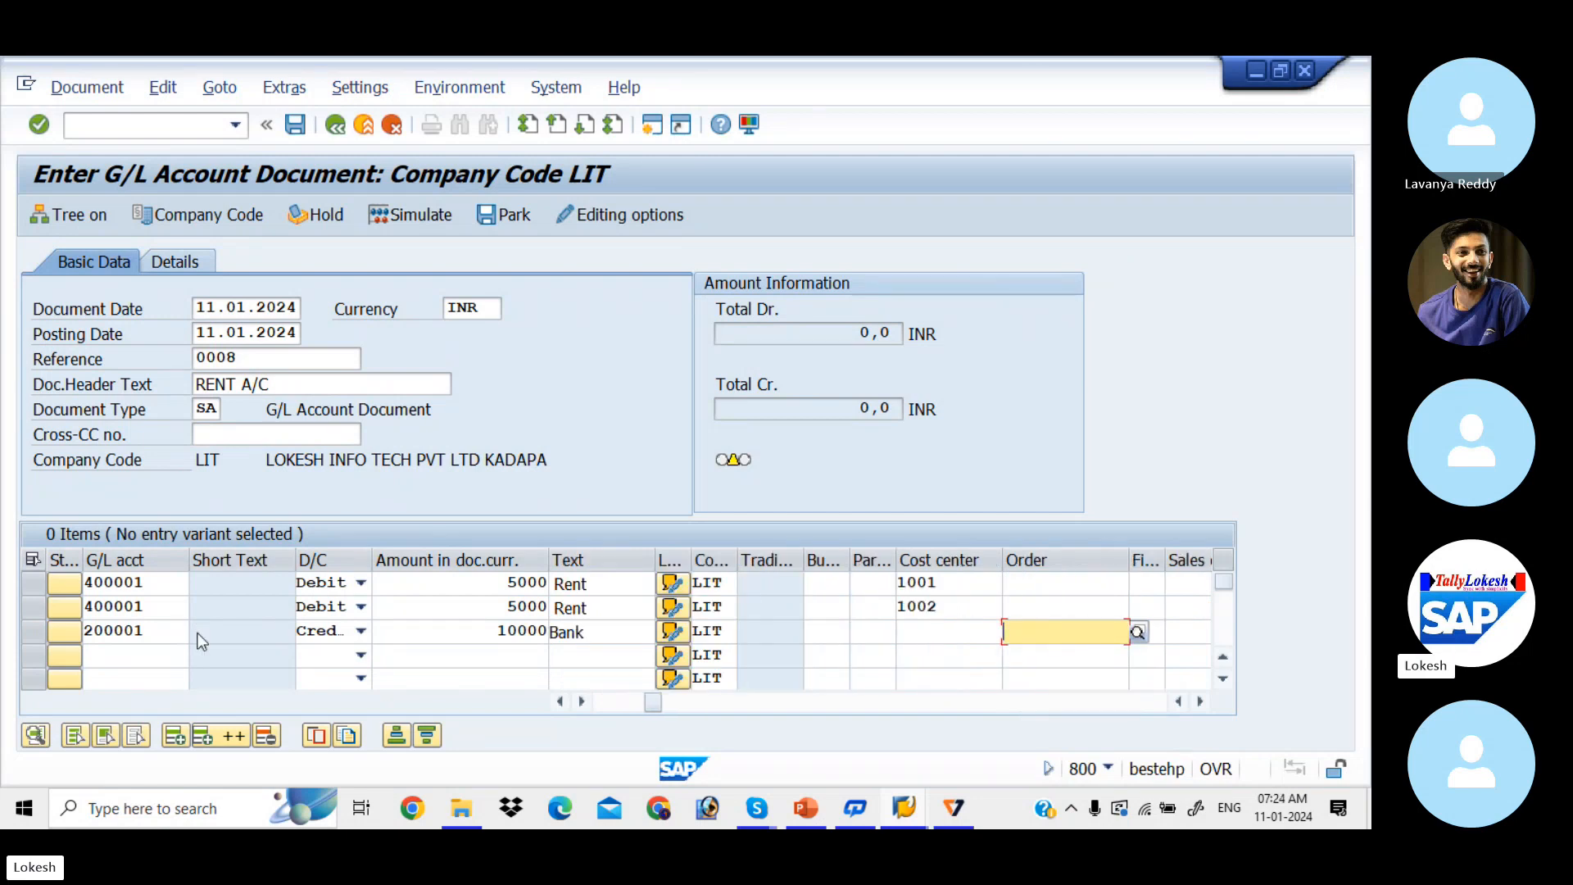
{"action": "key", "text": "Return"}
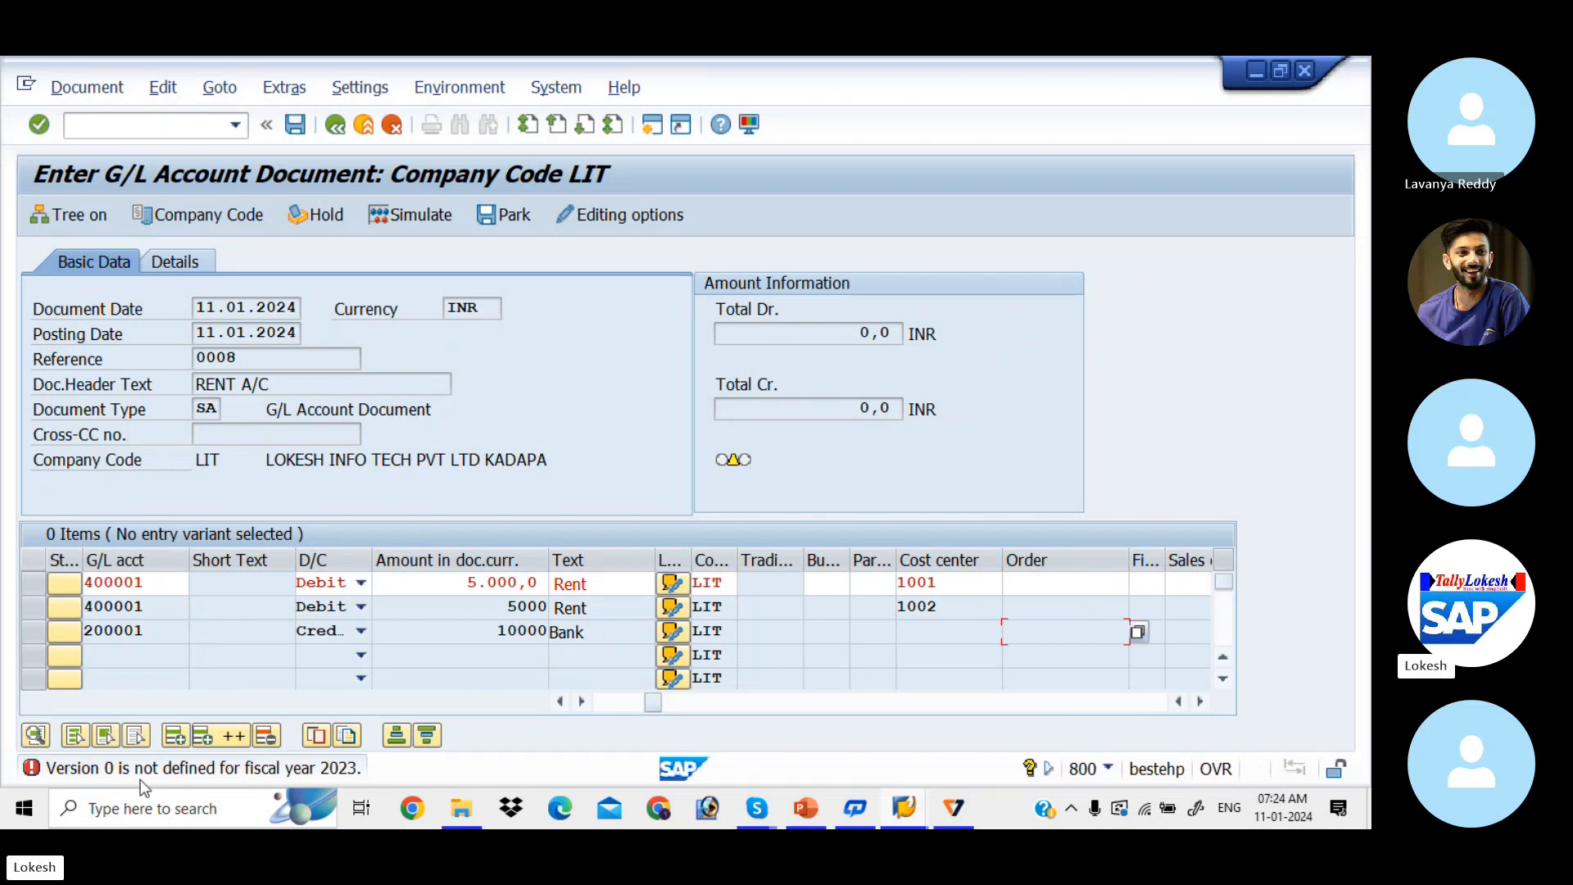
Step: Open the version 0 fiscal-year 2023 error explanation and execute its maintenance function
{"action": "double_click", "coordinate": [197, 773]}
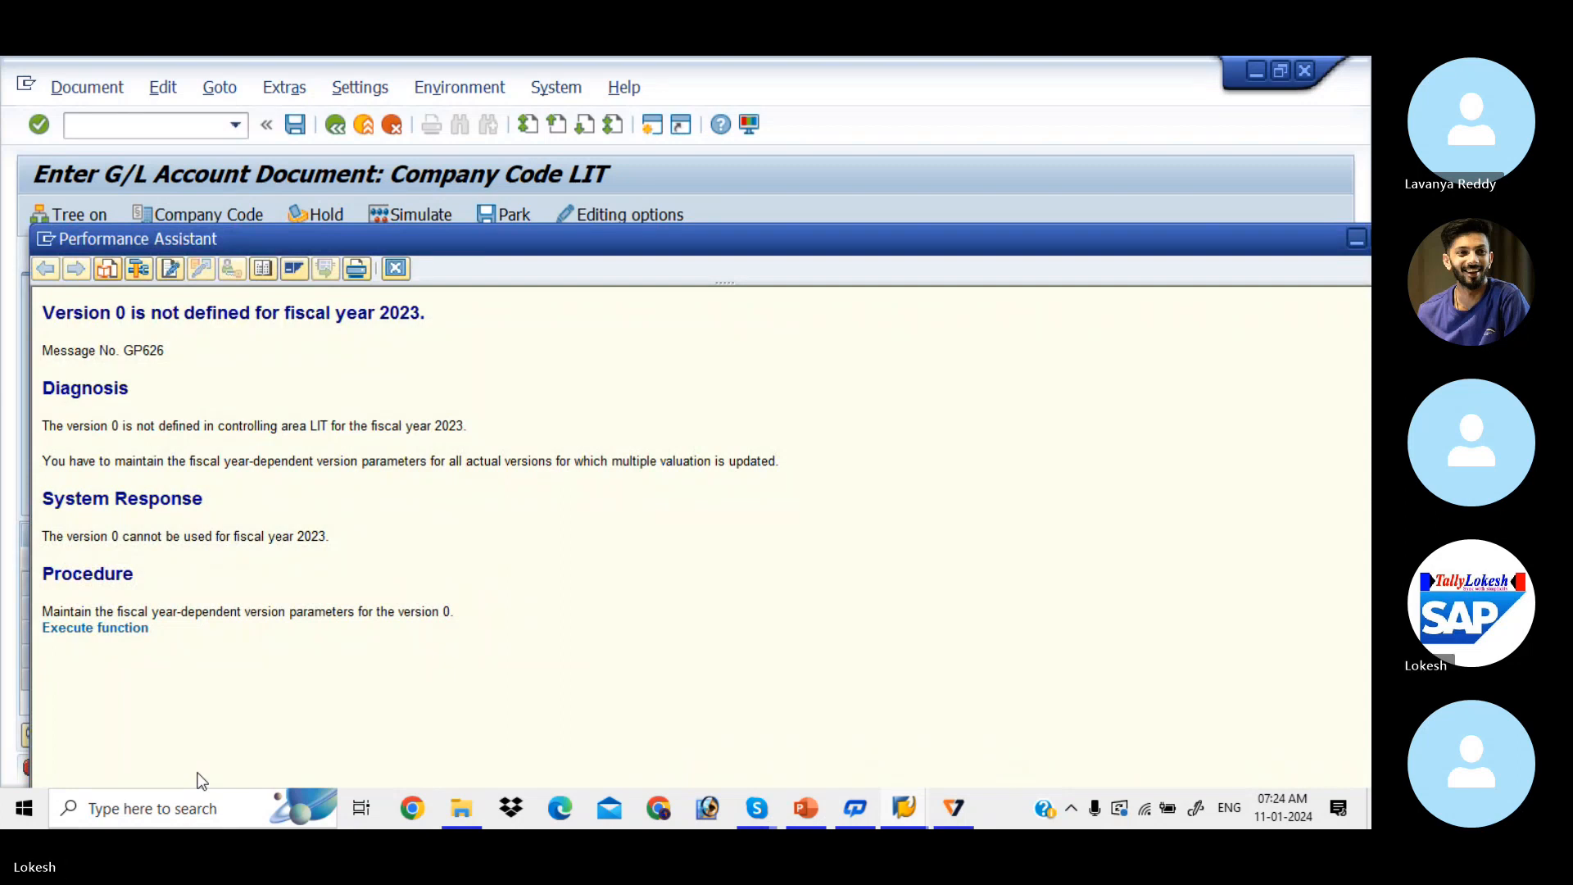
{"action": "left_click", "coordinate": [129, 629]}
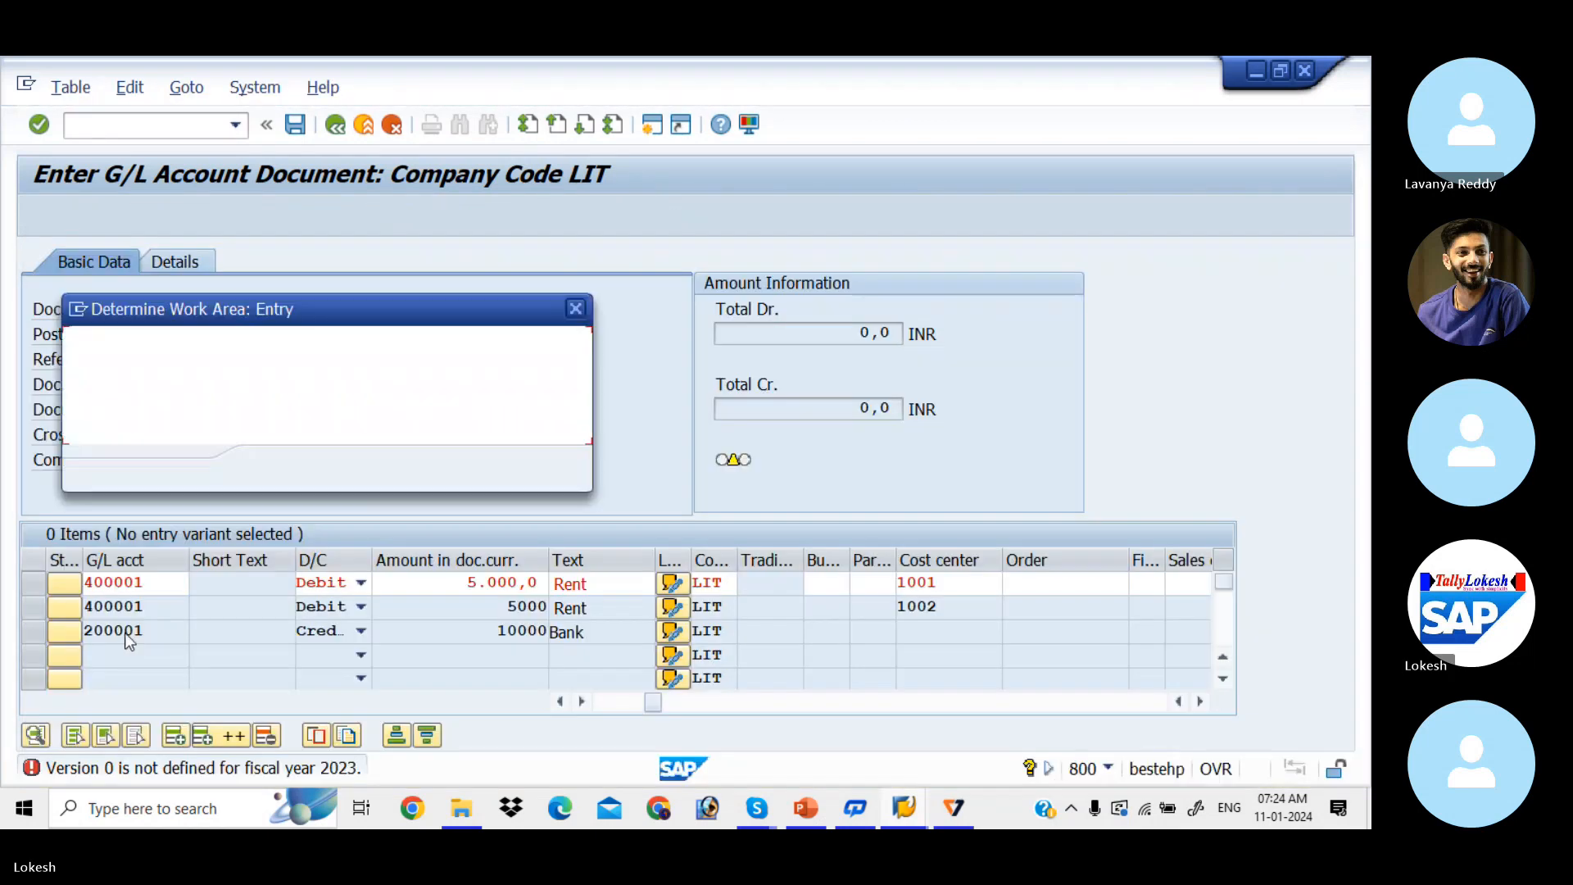
Step: Confirm controlling area LIT, open version 0's fiscal-year settings, review 2024, and select the 2024 row
{"action": "left_click", "coordinate": [276, 473]}
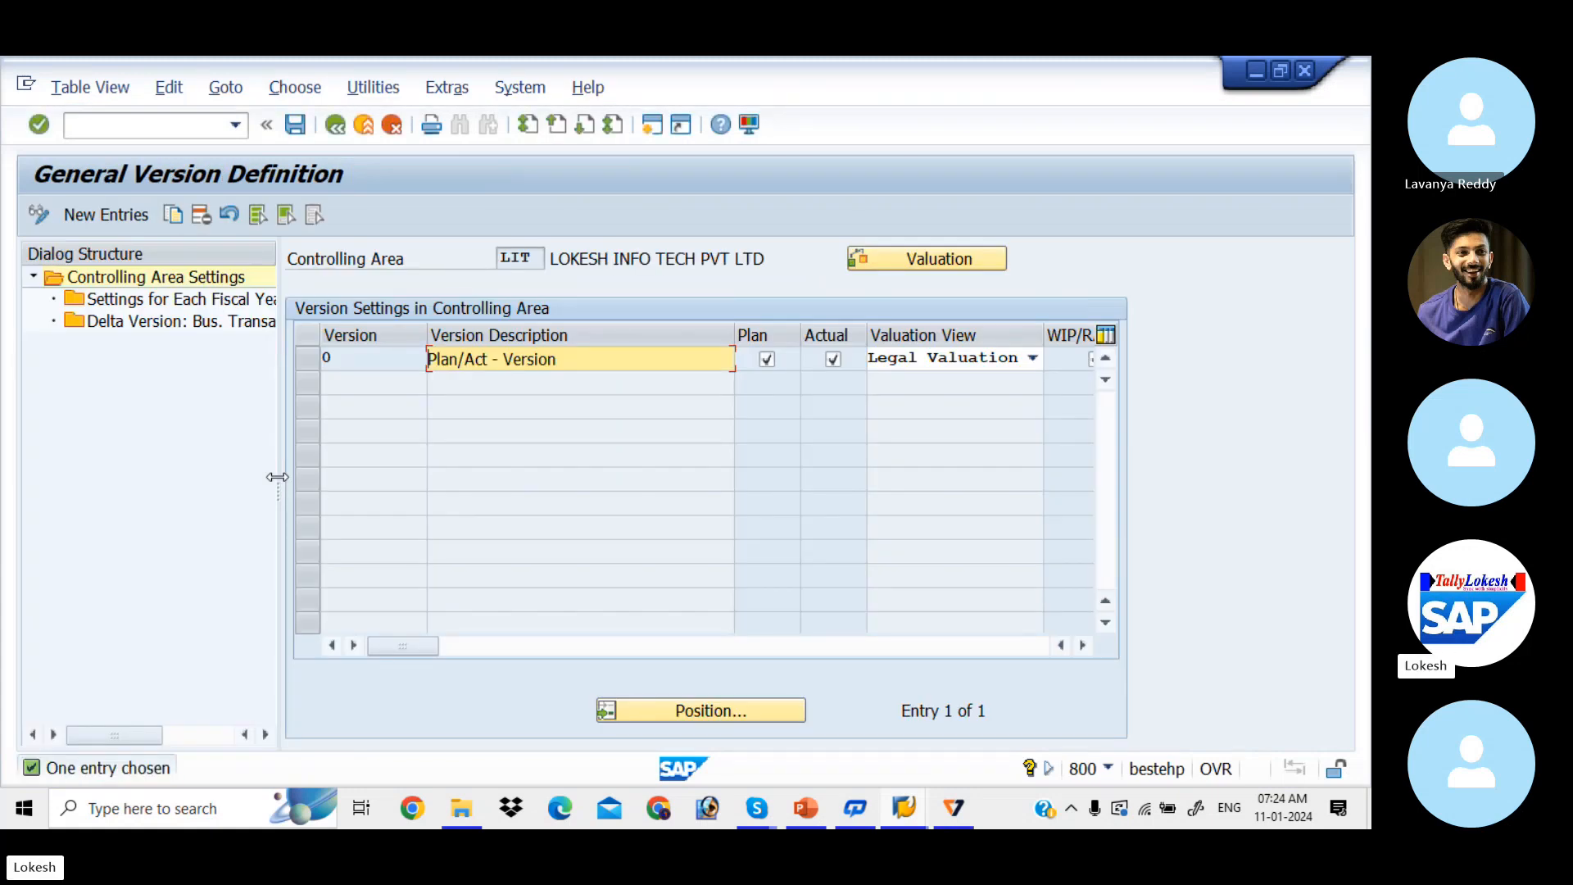
{"action": "left_click", "coordinate": [316, 363]}
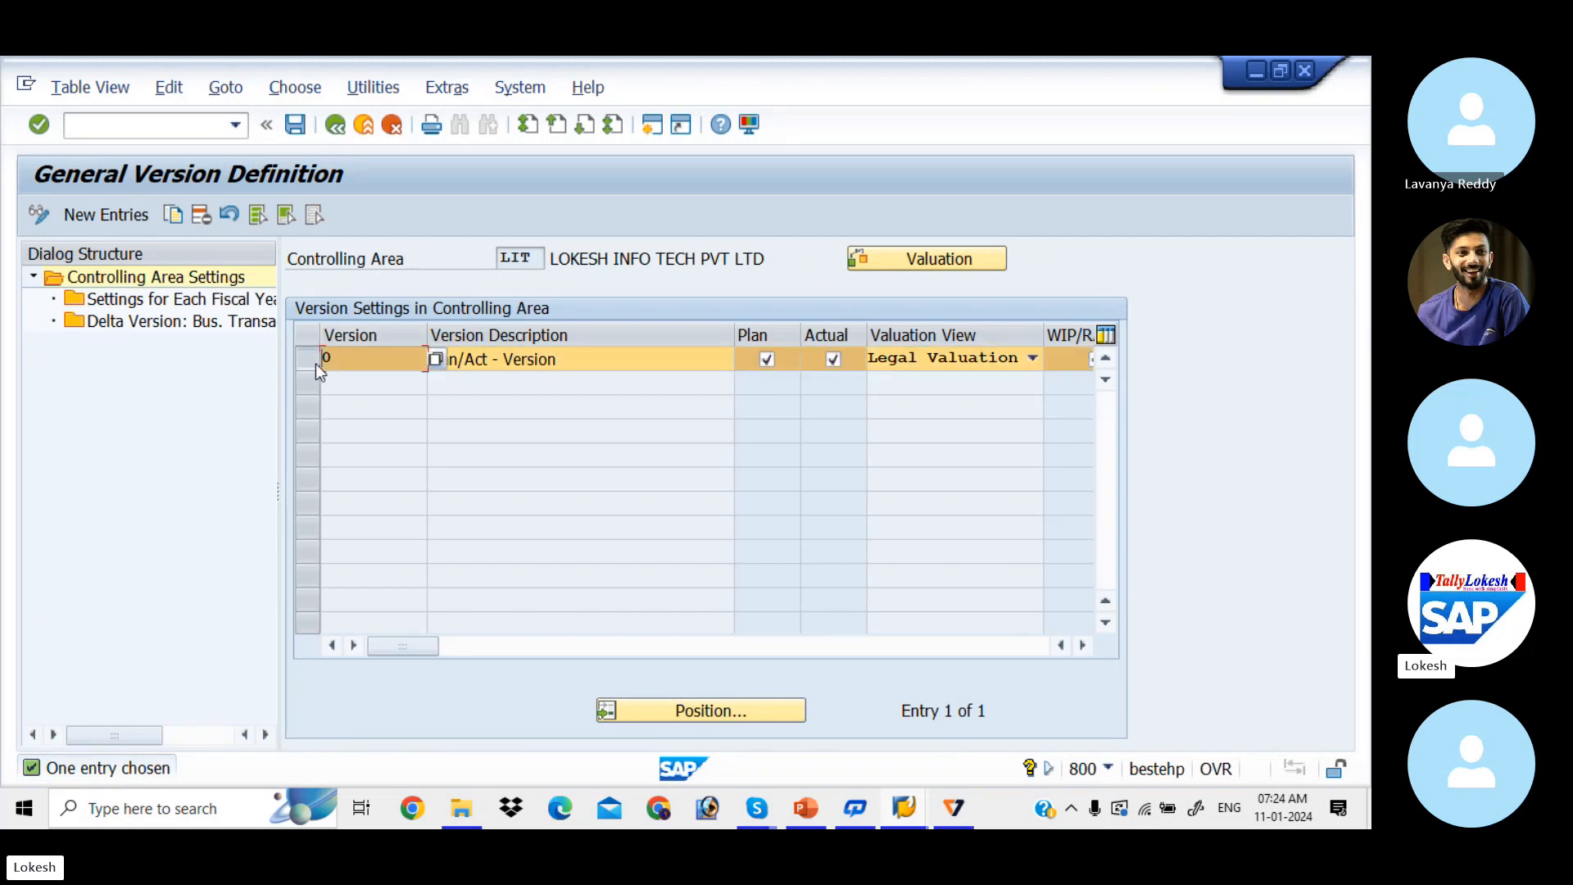
{"action": "double_click", "coordinate": [222, 299]}
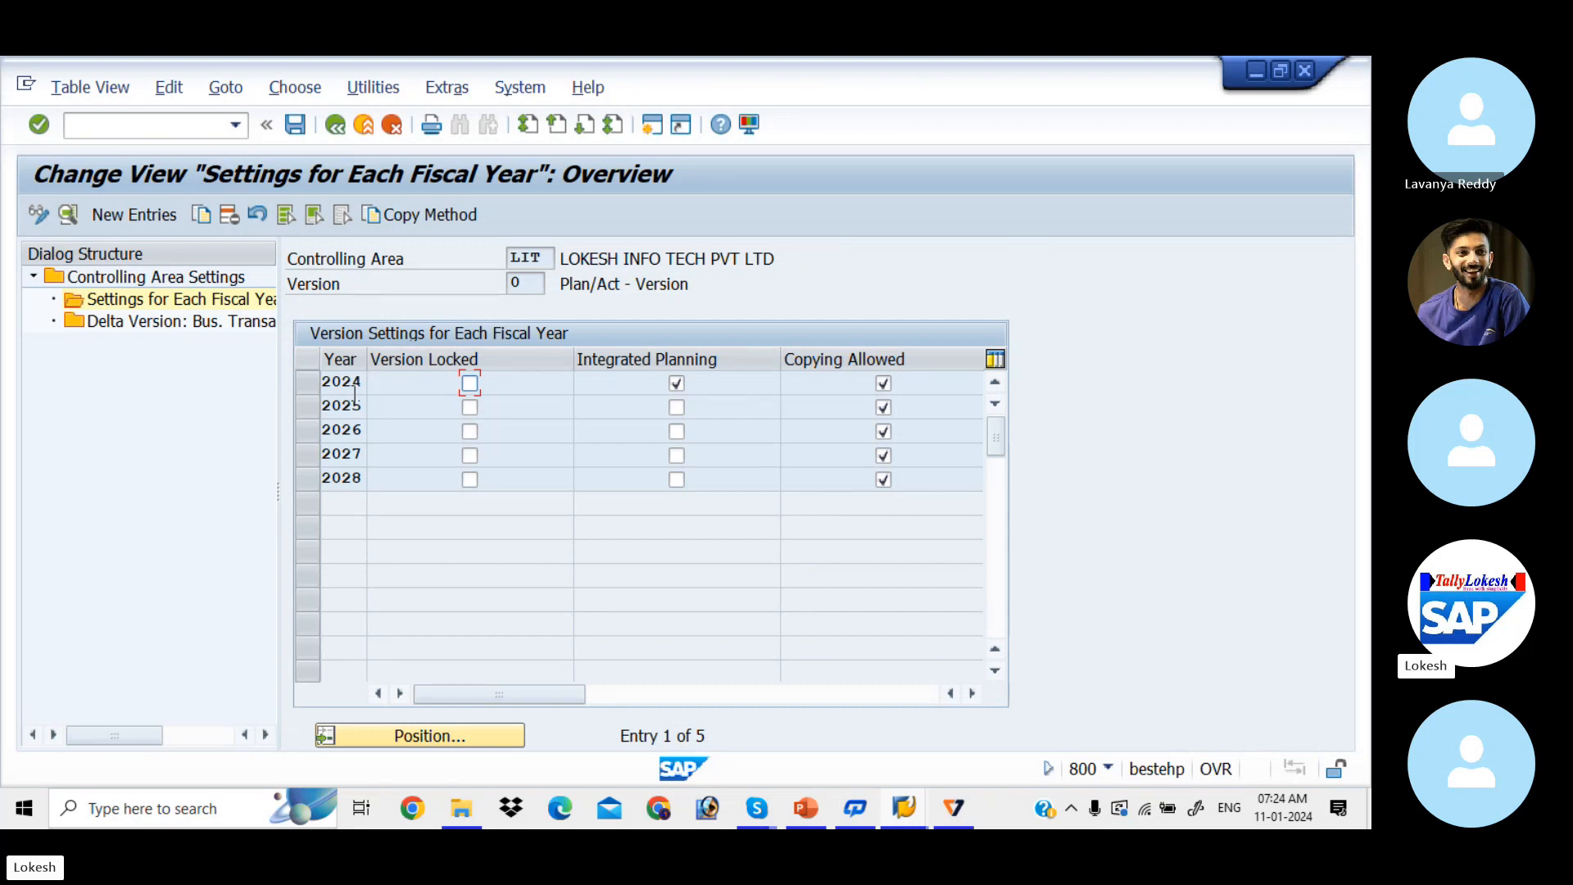
{"action": "double_click", "coordinate": [820, 391]}
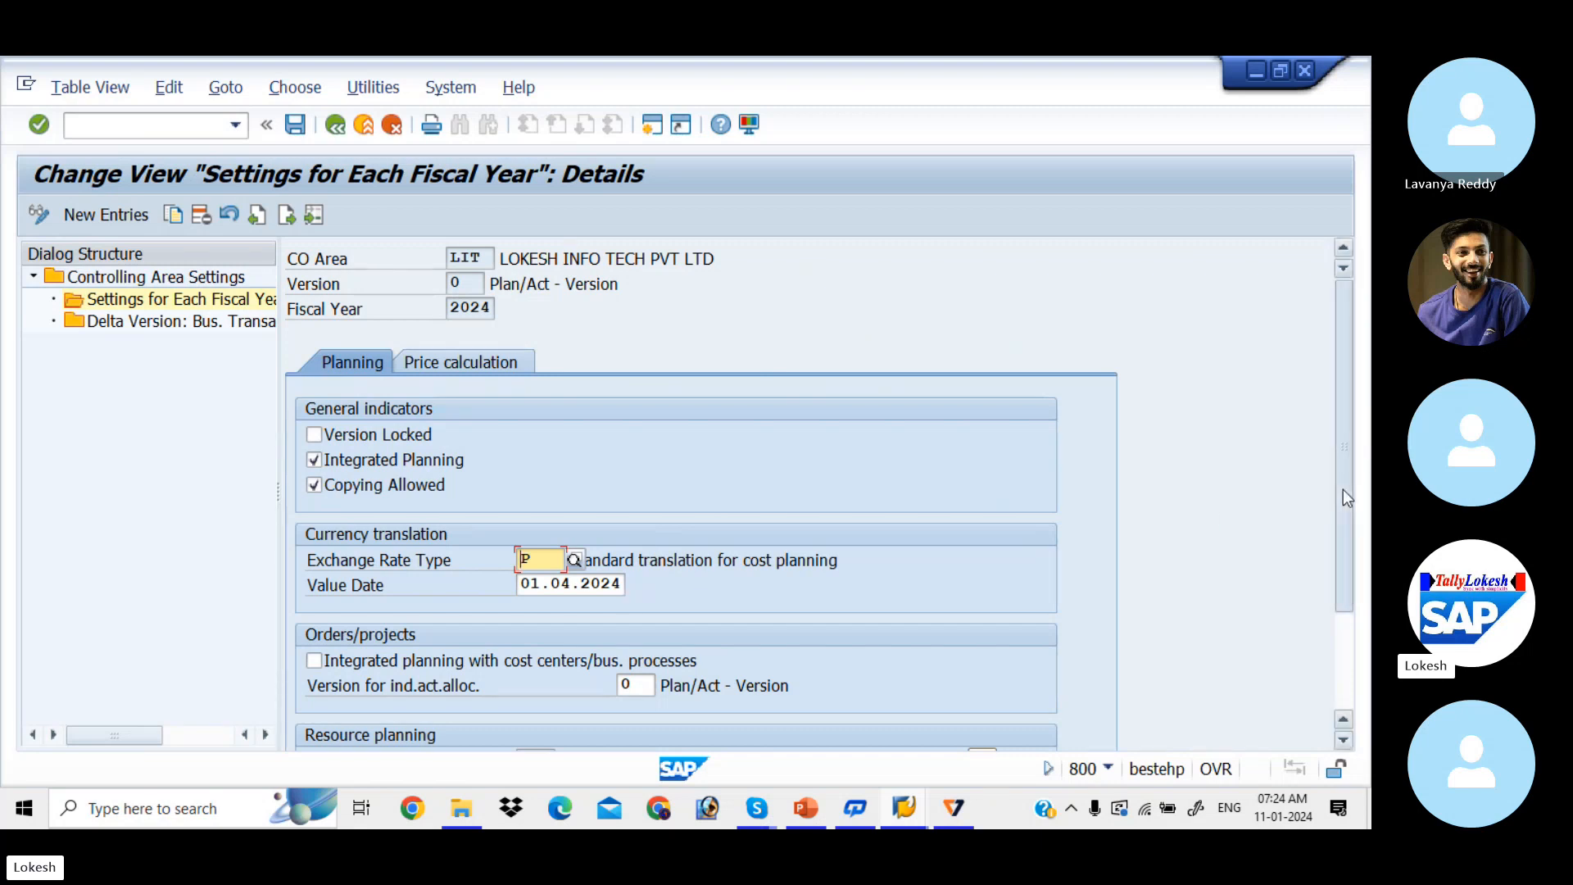
{"action": "left_click_drag", "start_coordinate": [1343, 489], "coordinate": [1359, 656]}
{"action": "left_click_drag", "start_coordinate": [1349, 543], "coordinate": [1330, 371]}
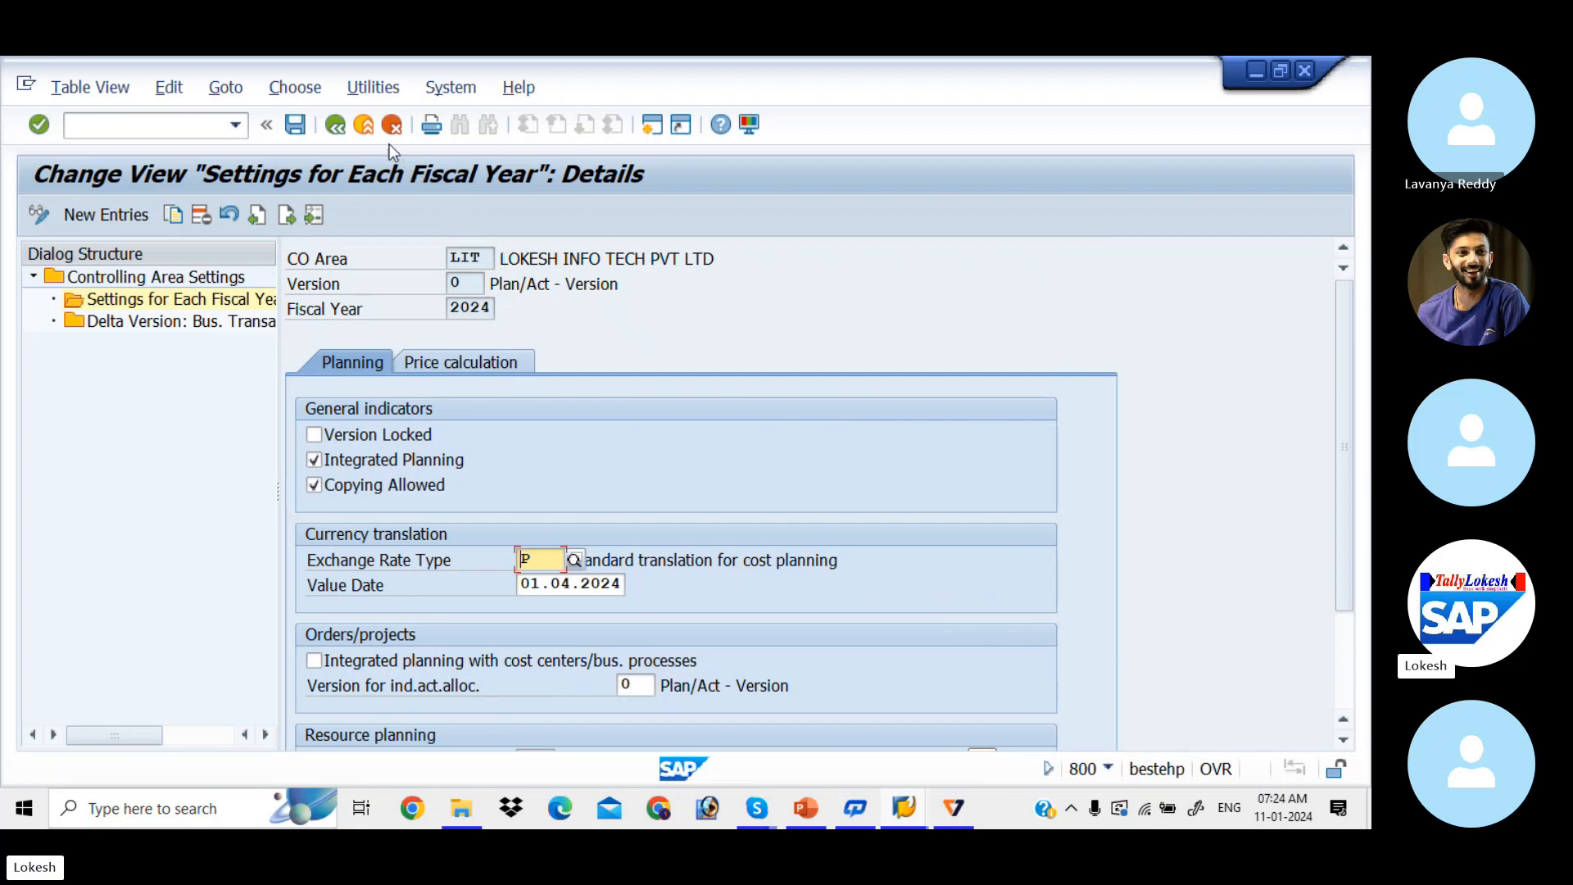
{"action": "left_click", "coordinate": [332, 131]}
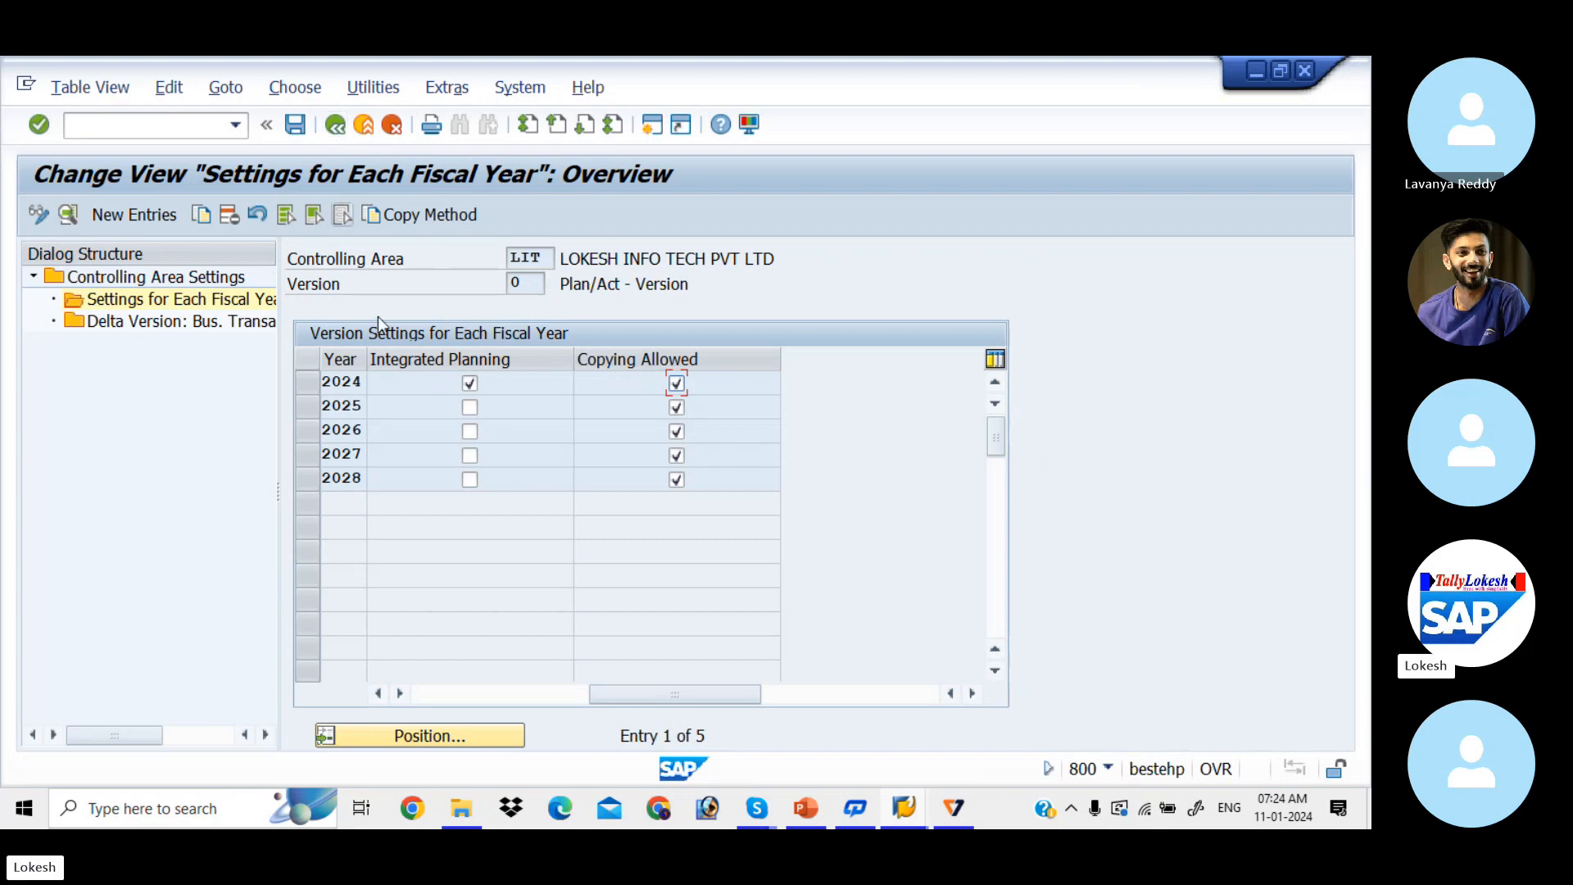
{"action": "left_click_drag", "start_coordinate": [650, 695], "coordinate": [366, 678]}
{"action": "left_click", "coordinate": [309, 382]}
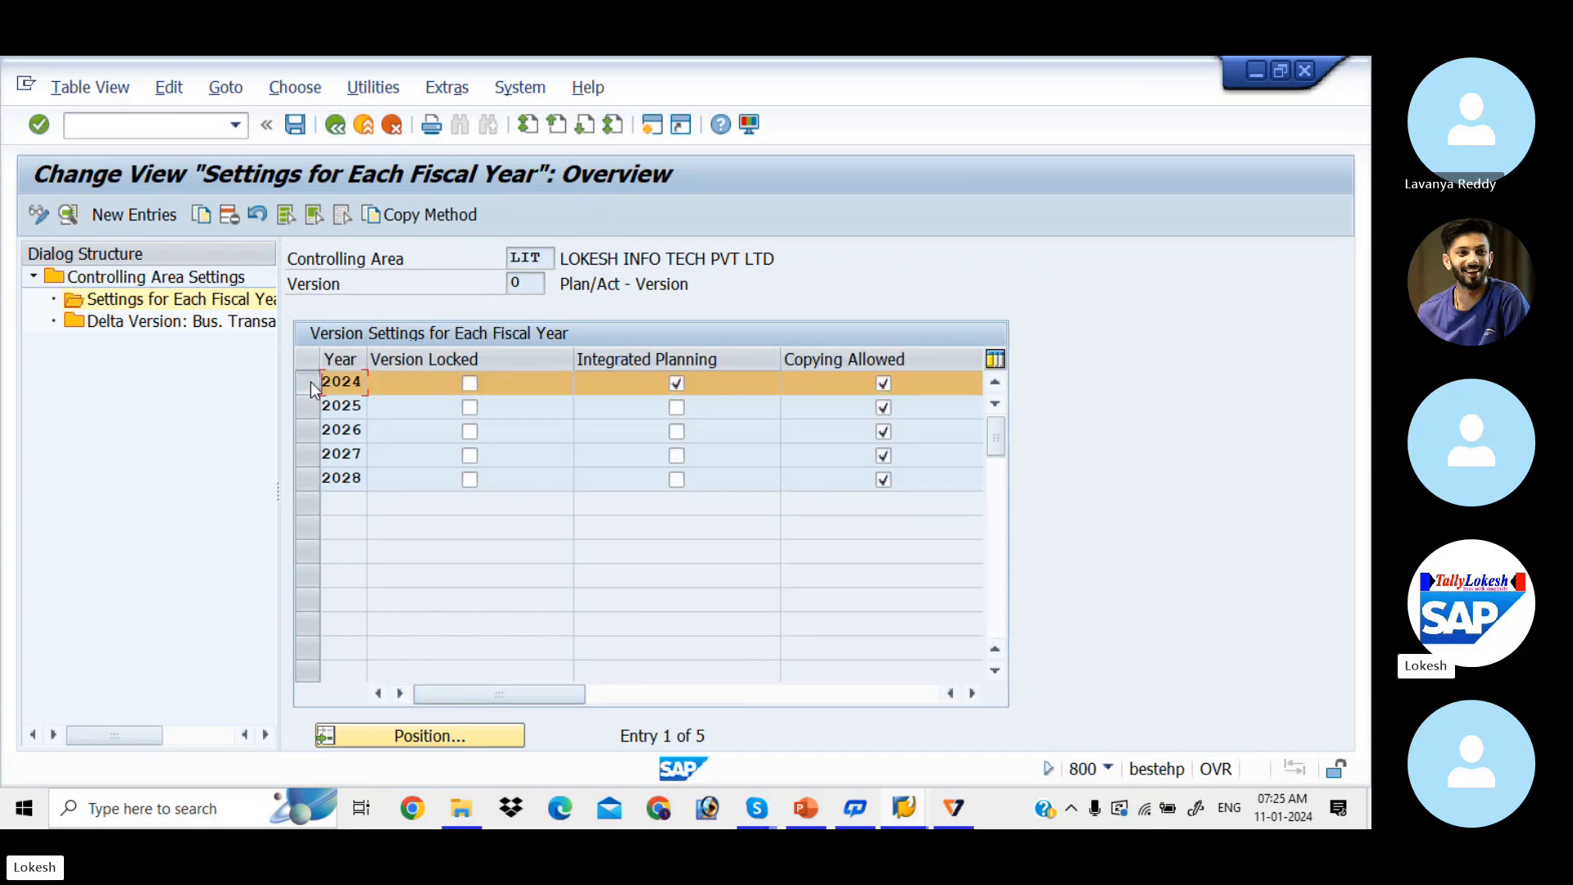
Step: Copy the 2024 entry as fiscal year 2023 with value date 01.04.2023
{"action": "left_click", "coordinate": [201, 215]}
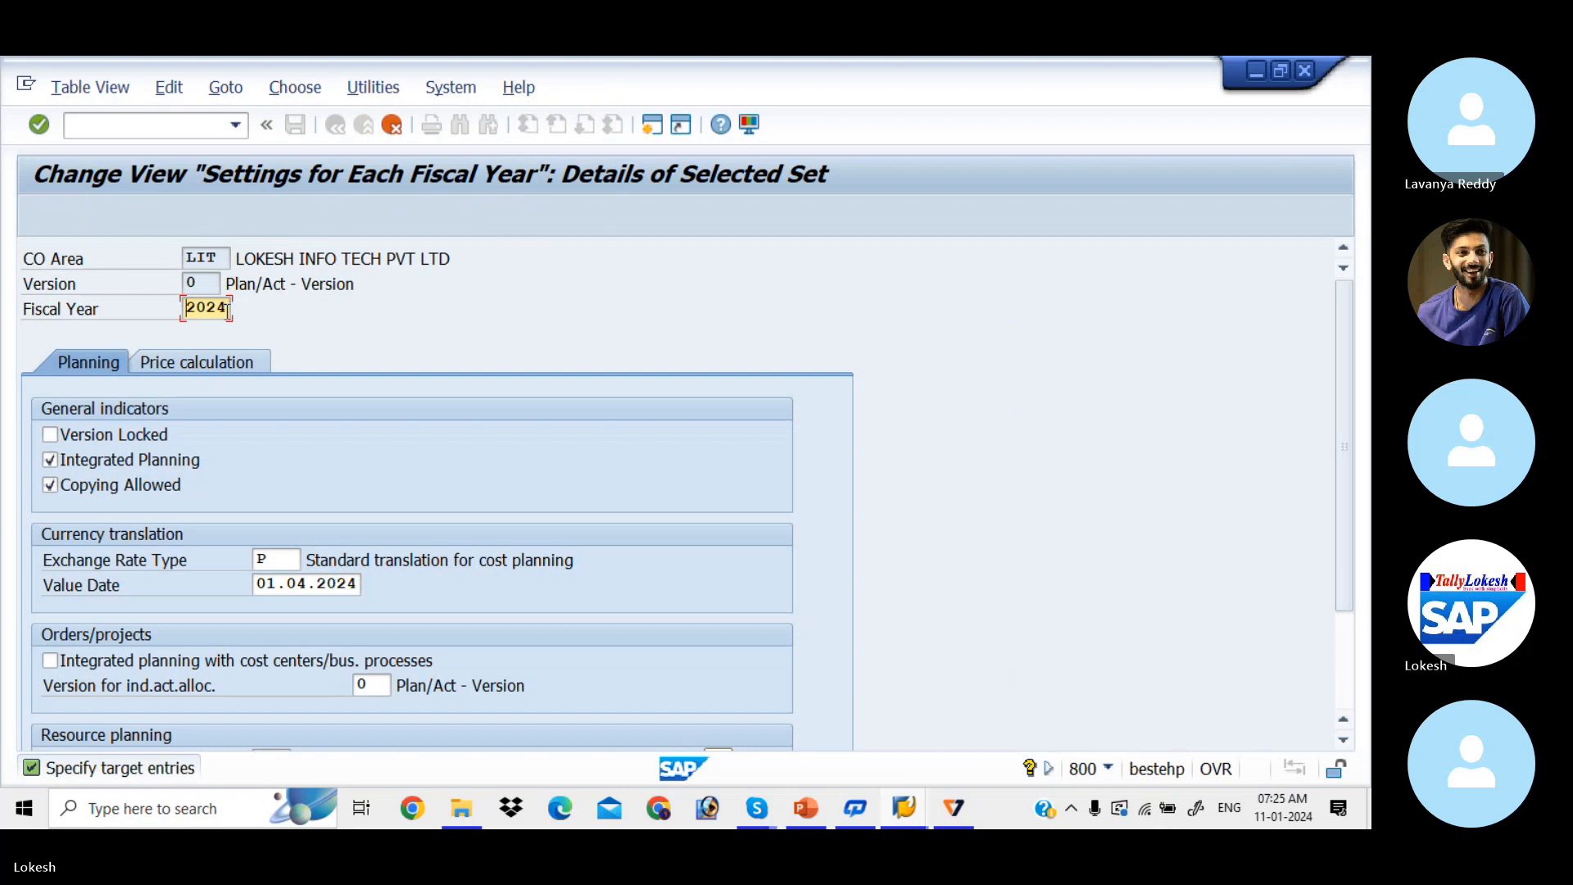
{"action": "left_click", "coordinate": [227, 308]}
{"action": "key", "text": "BackSpace"}
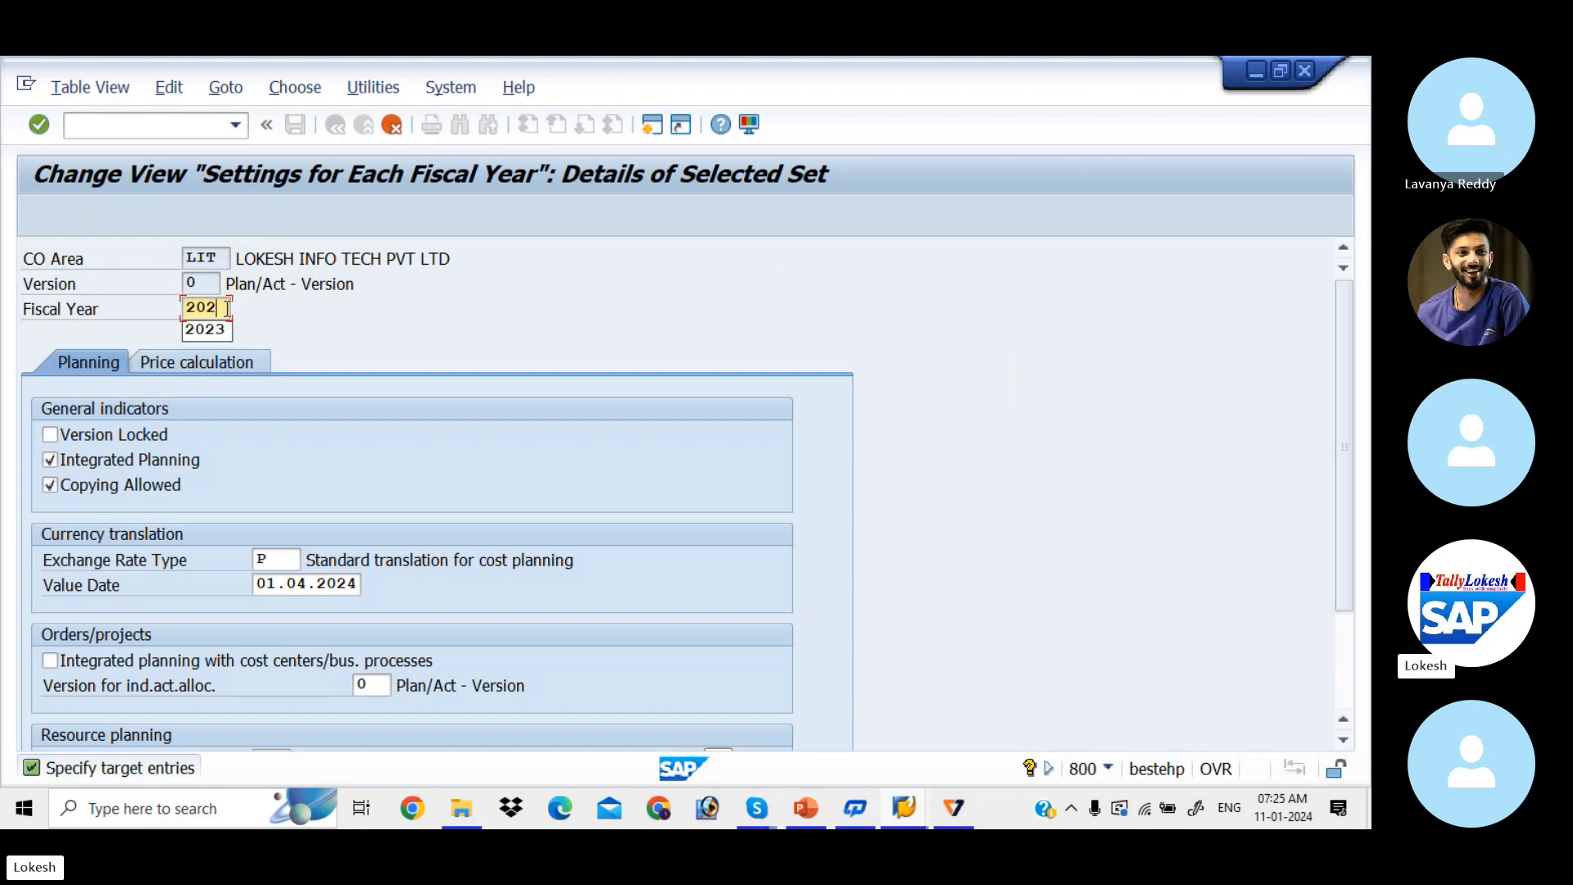
{"action": "type", "text": "3"}
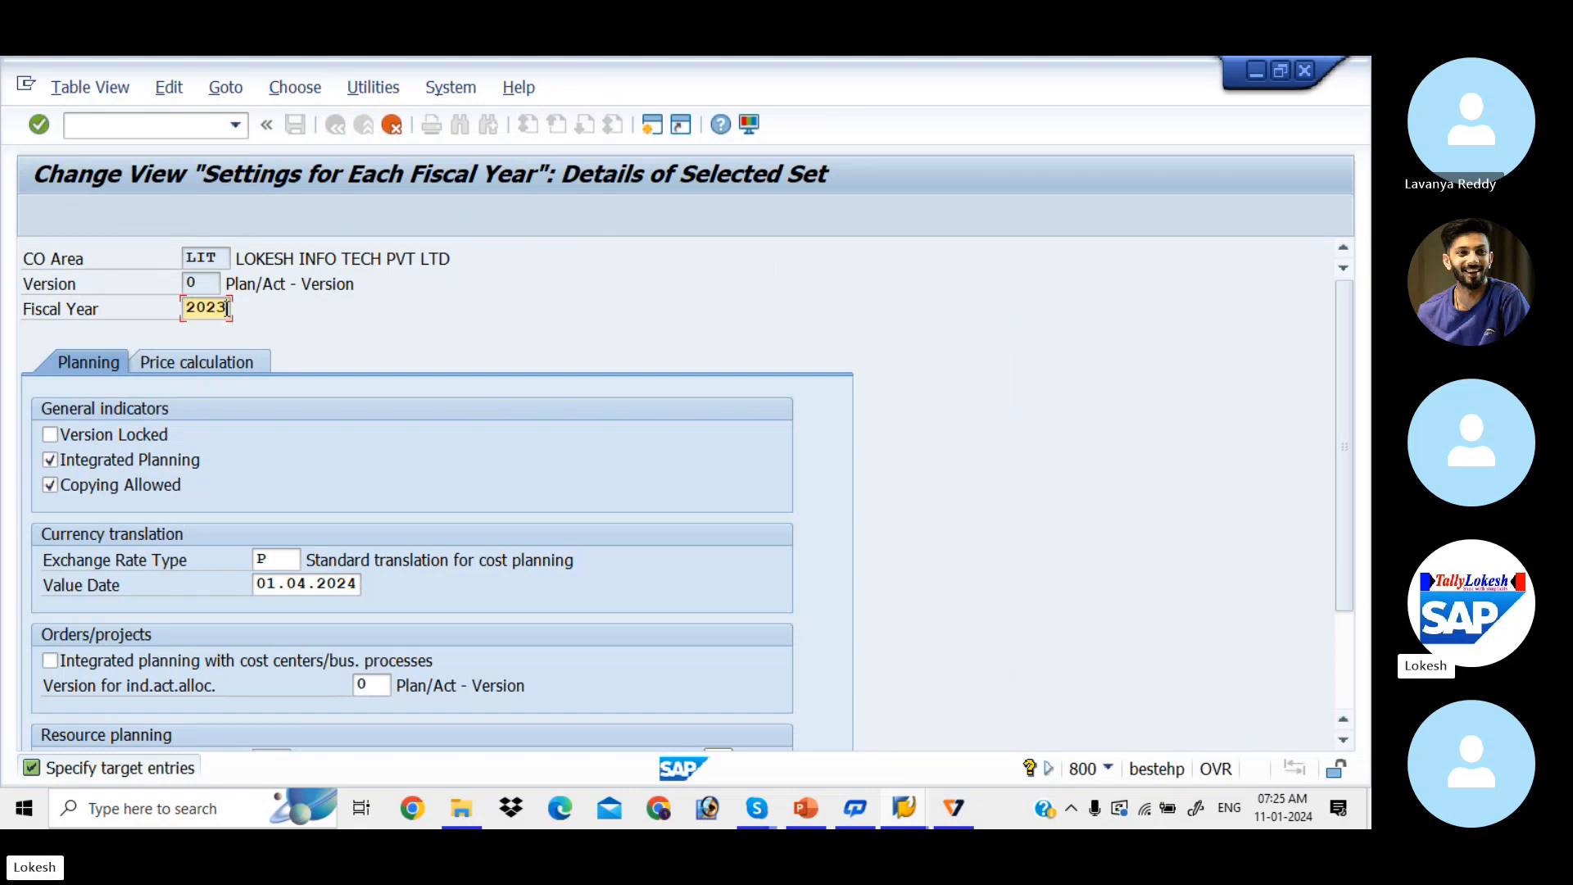
{"action": "key", "text": "Return"}
{"action": "left_click", "coordinate": [355, 584]}
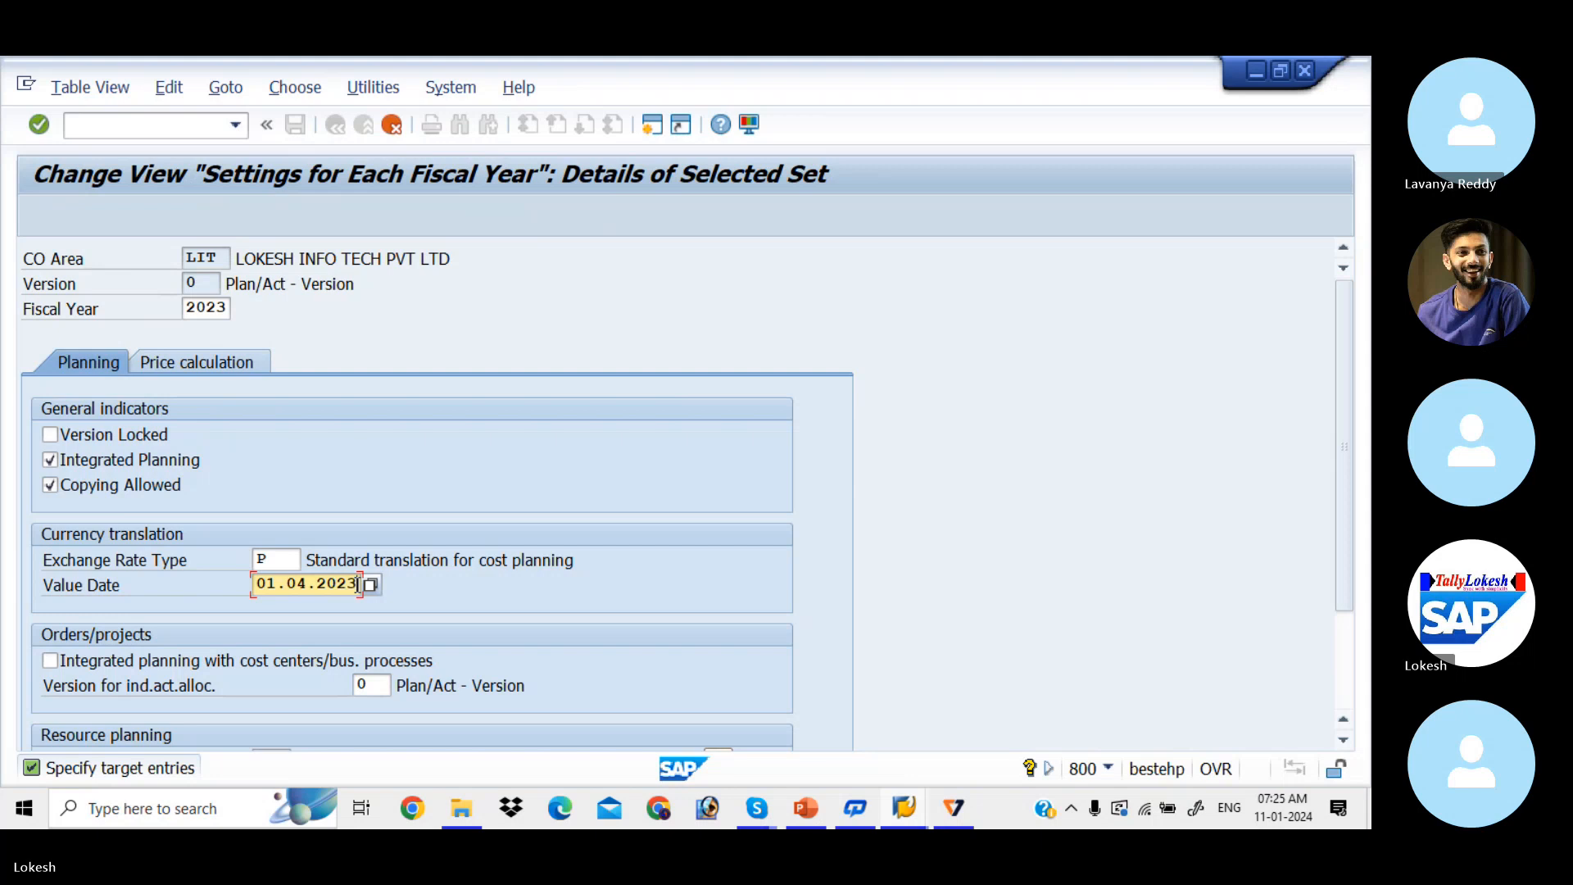
{"action": "key", "text": "Tab"}
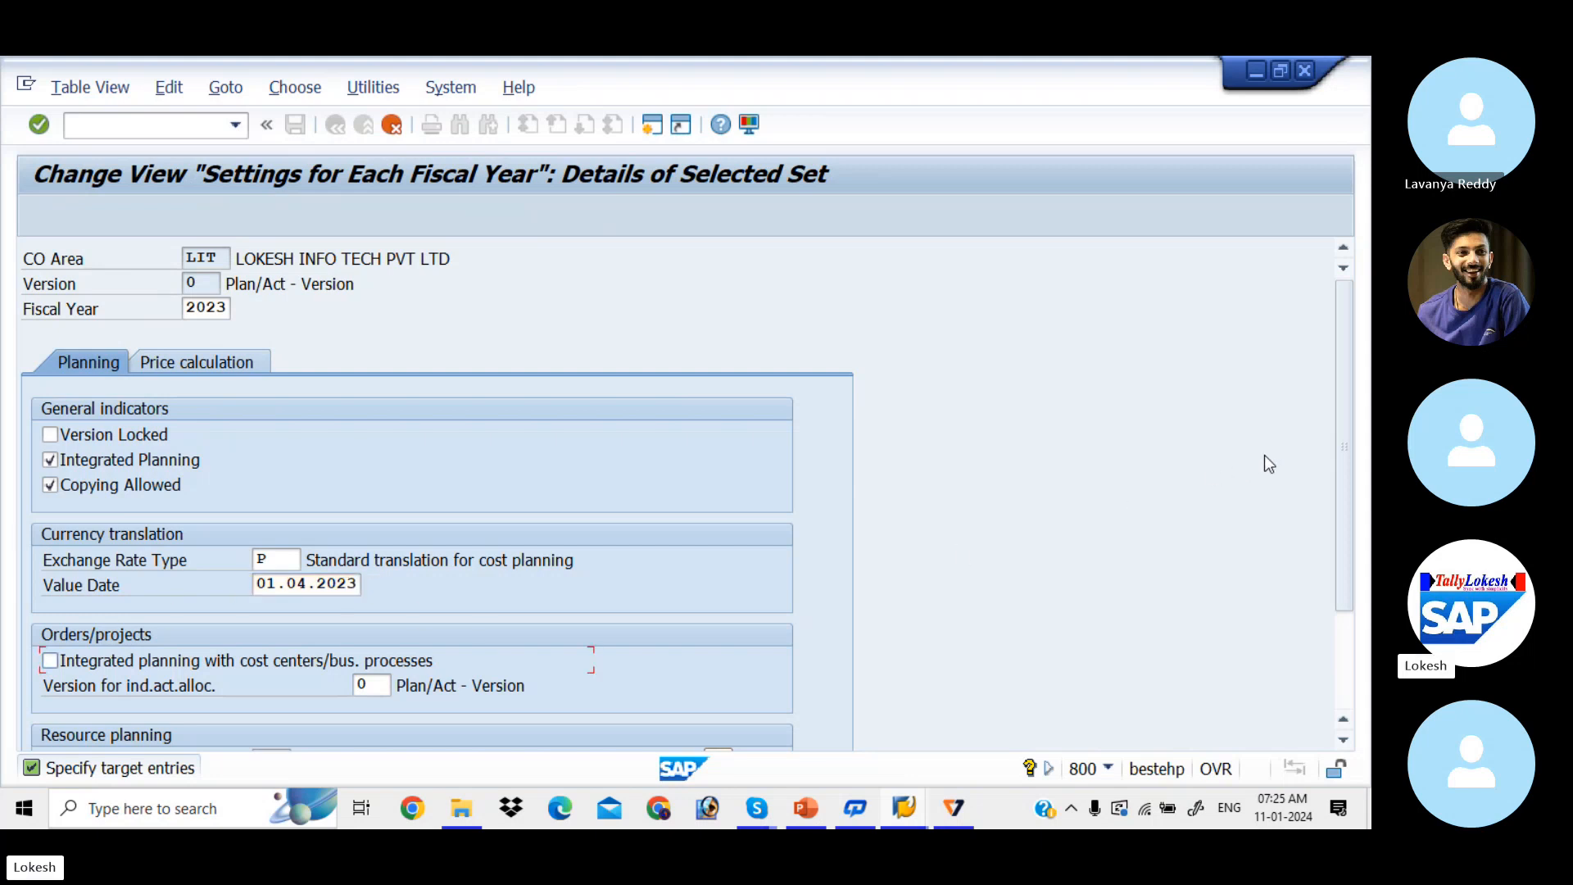
{"action": "left_click_drag", "start_coordinate": [1343, 503], "coordinate": [1331, 344]}
{"action": "key", "text": "Return"}
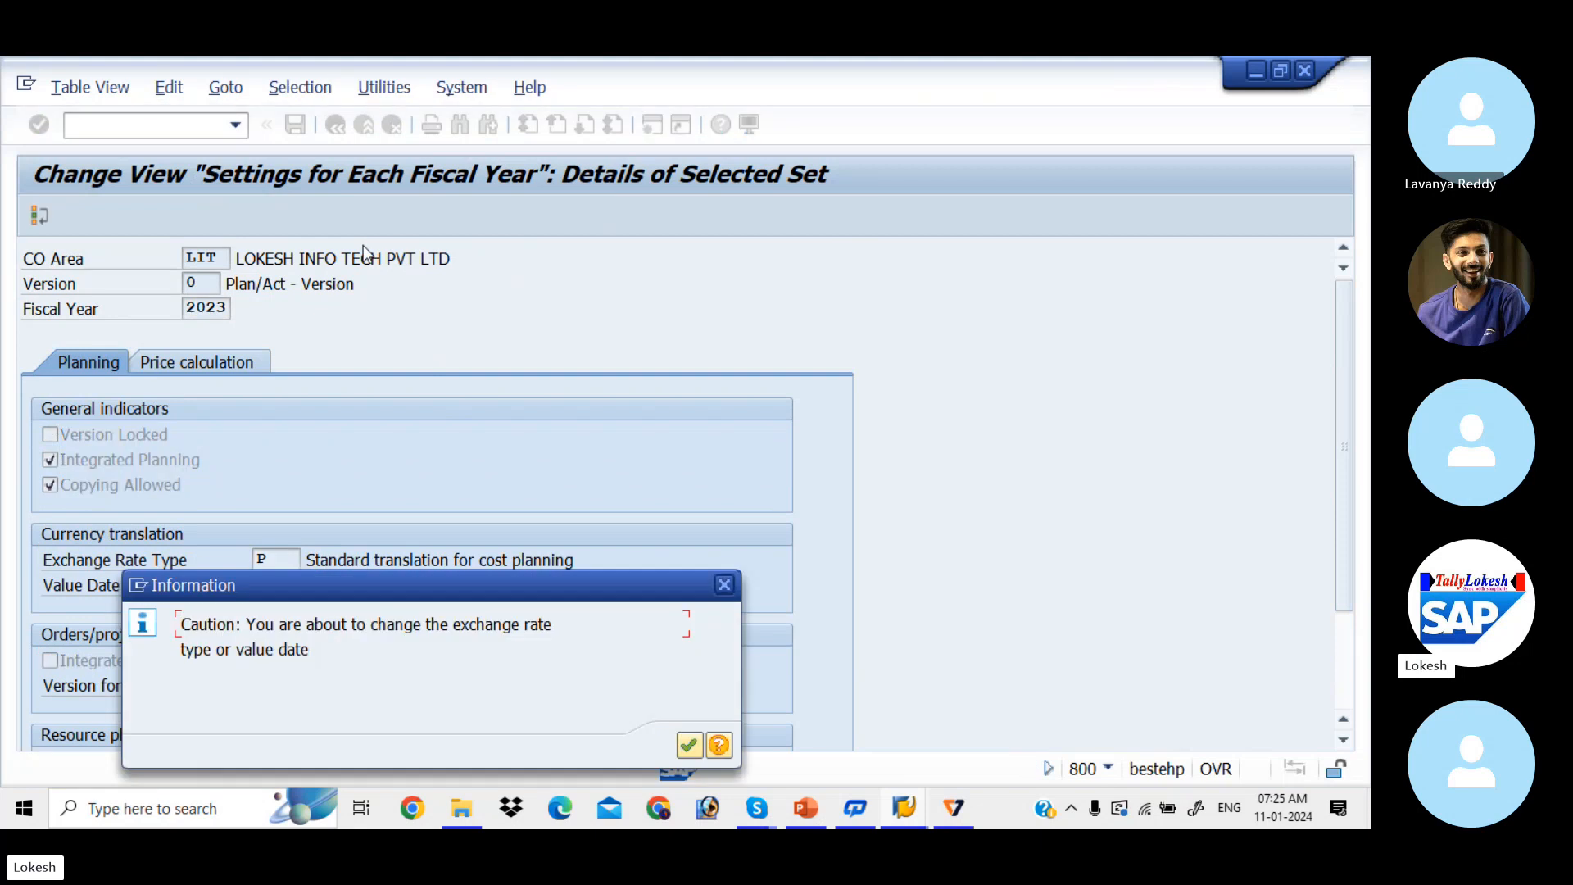
Step: Acknowledge the value-date caution and save version 0's new 2023 fiscal-year entry
{"action": "left_click", "coordinate": [689, 744]}
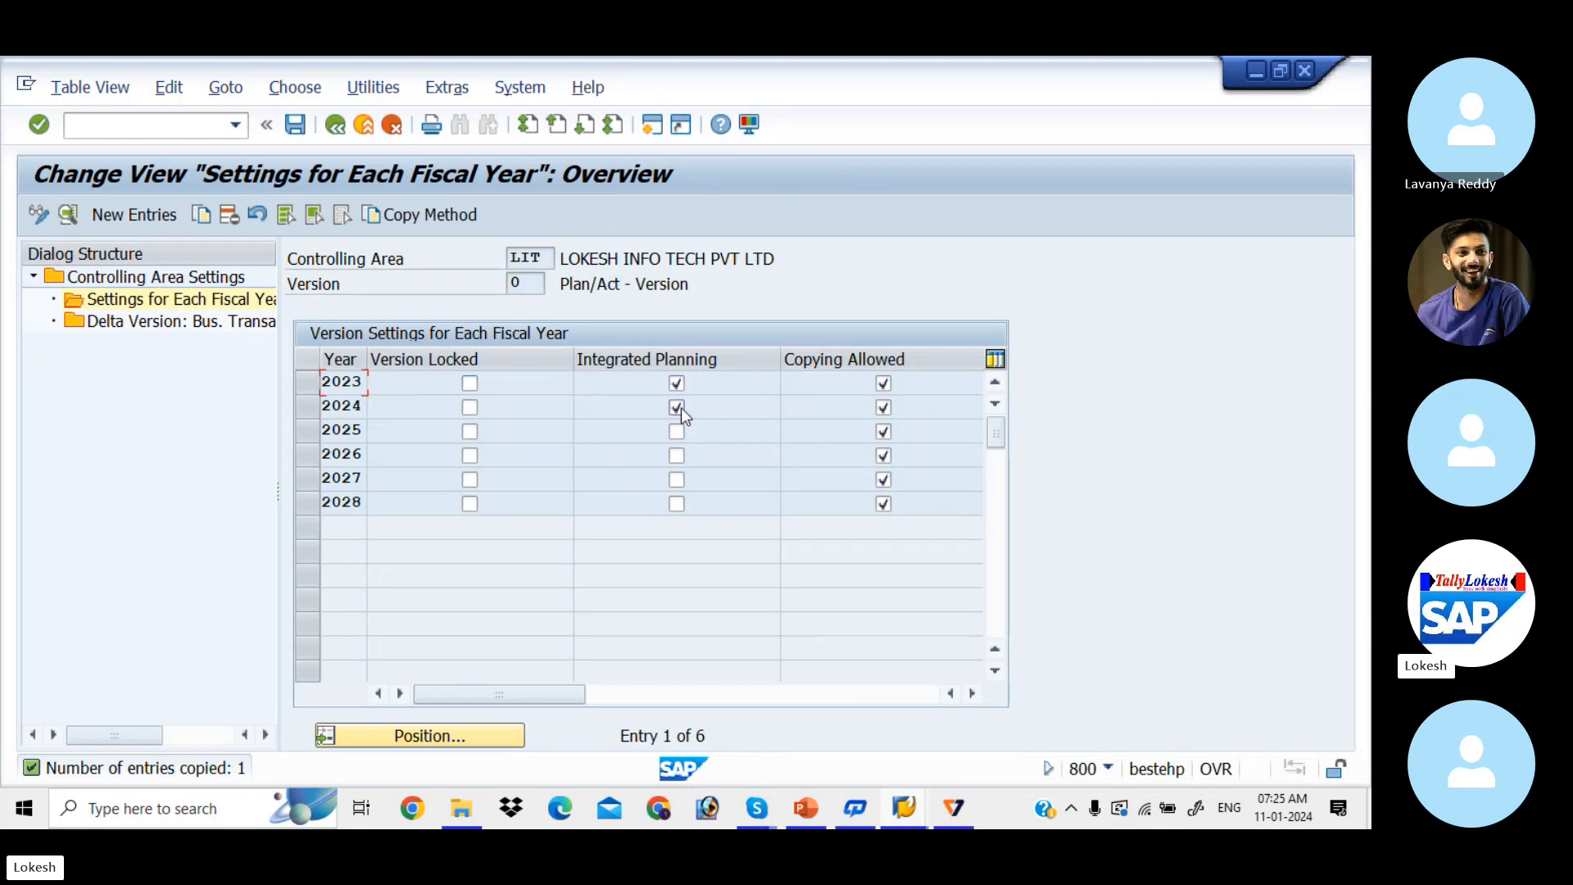
{"action": "left_click", "coordinate": [299, 129]}
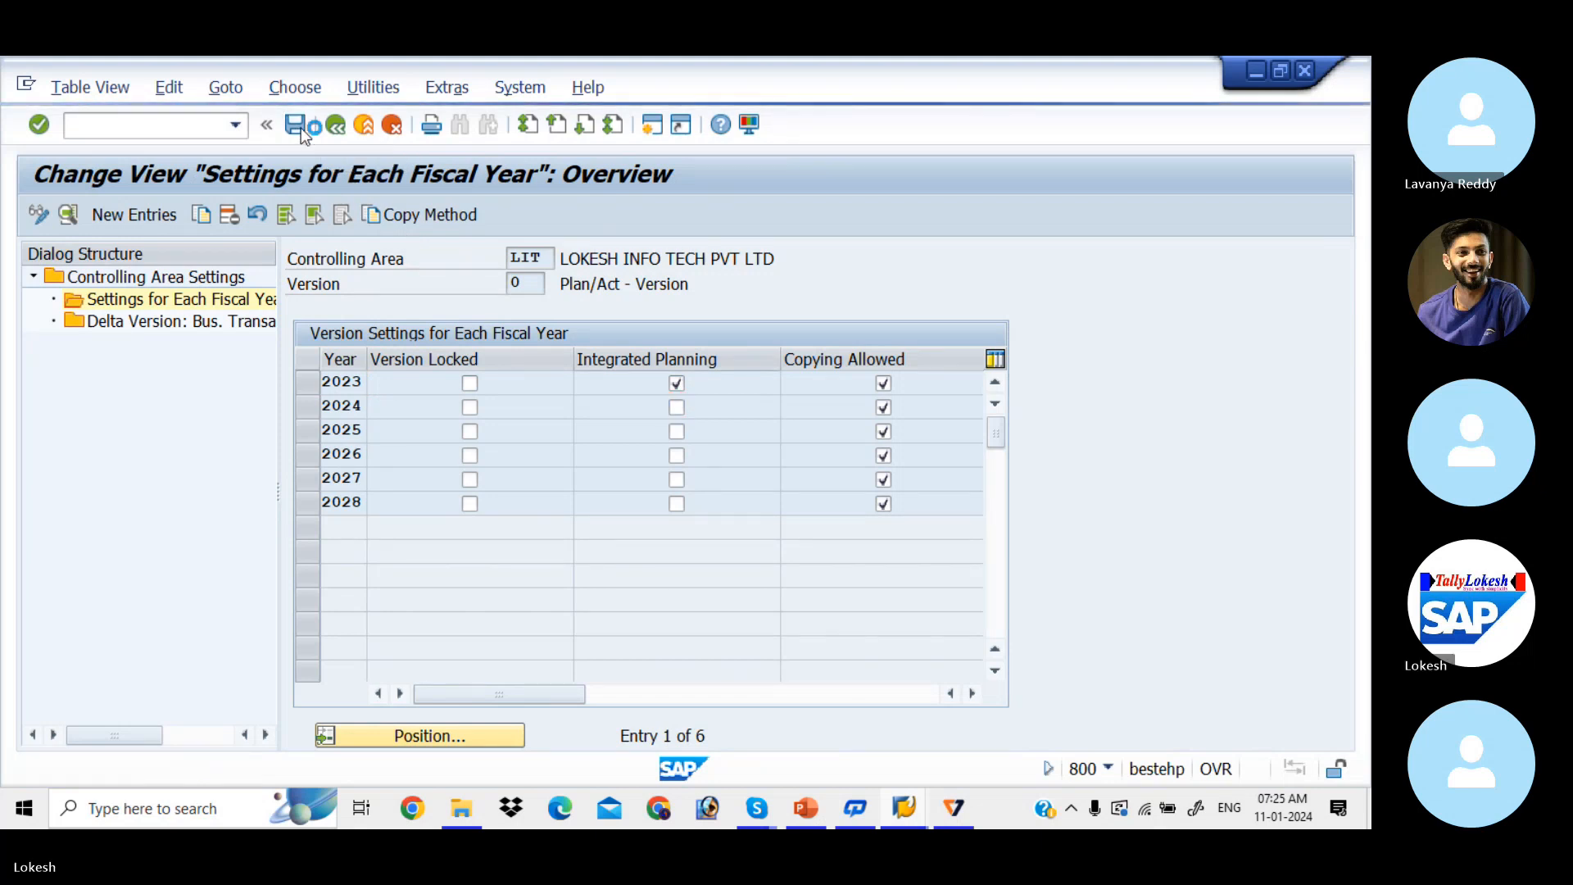
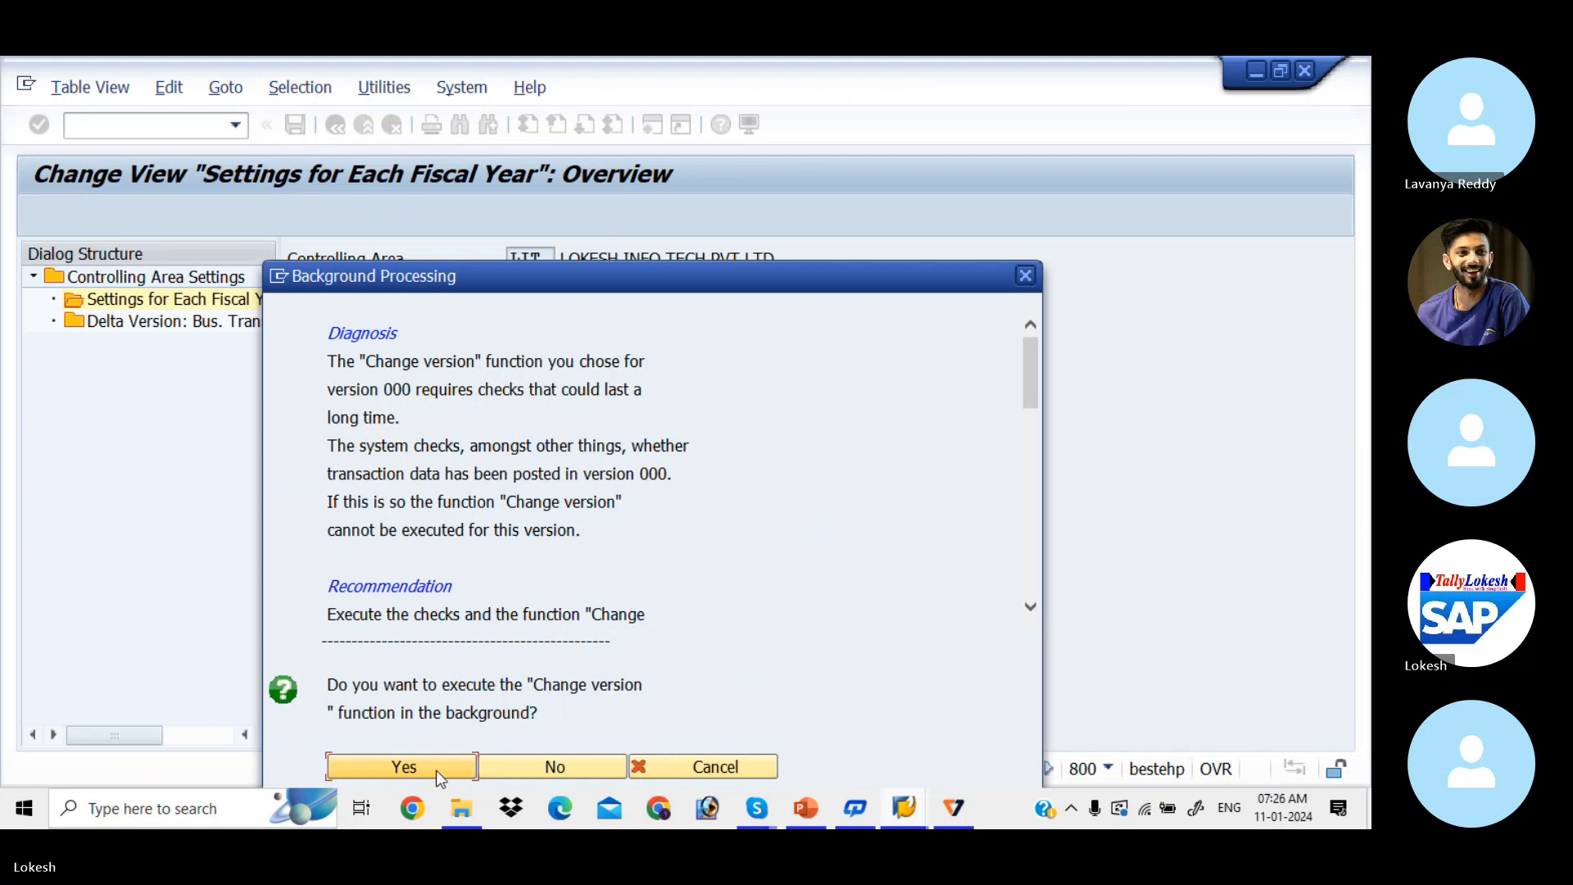
Step: Run the version 000 change in the background with output device LP01
{"action": "left_click", "coordinate": [435, 770]}
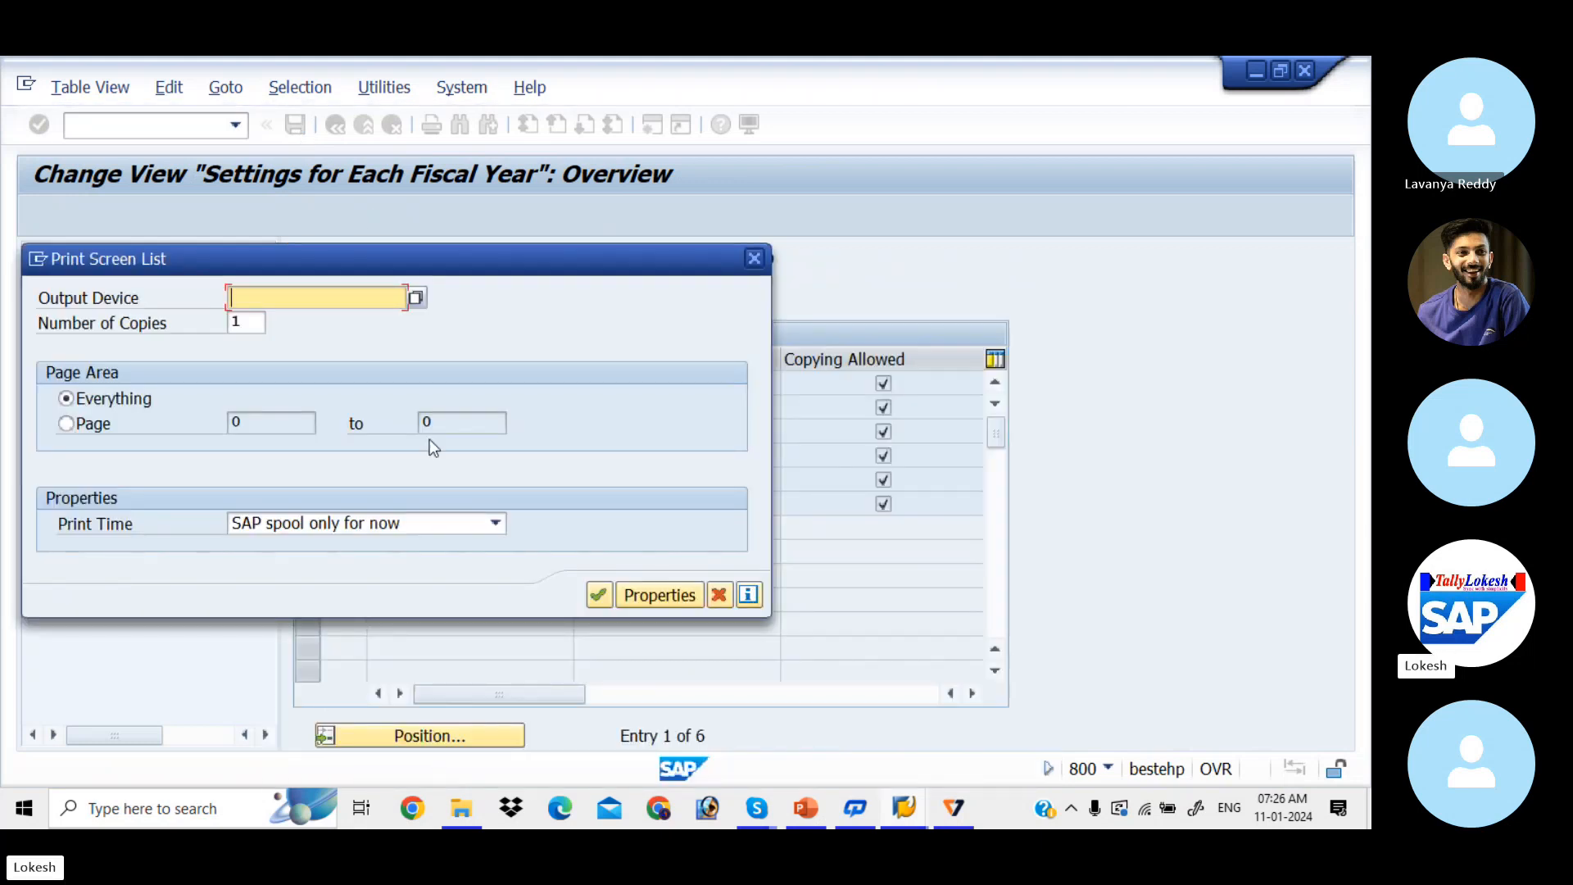
{"action": "key", "text": "Down"}
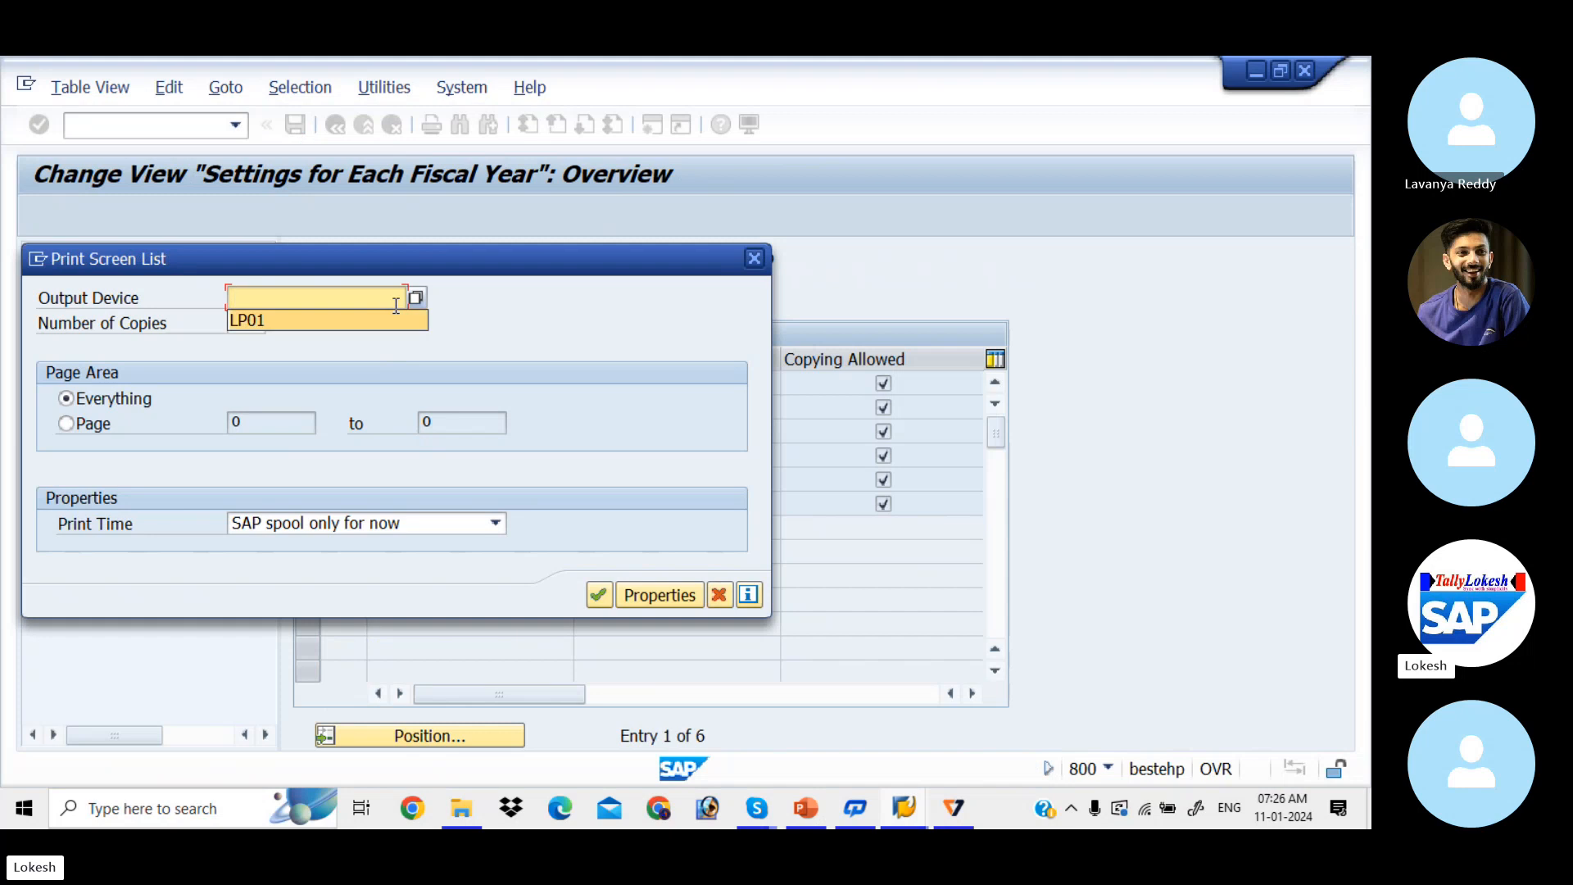
{"action": "key", "text": "Tab"}
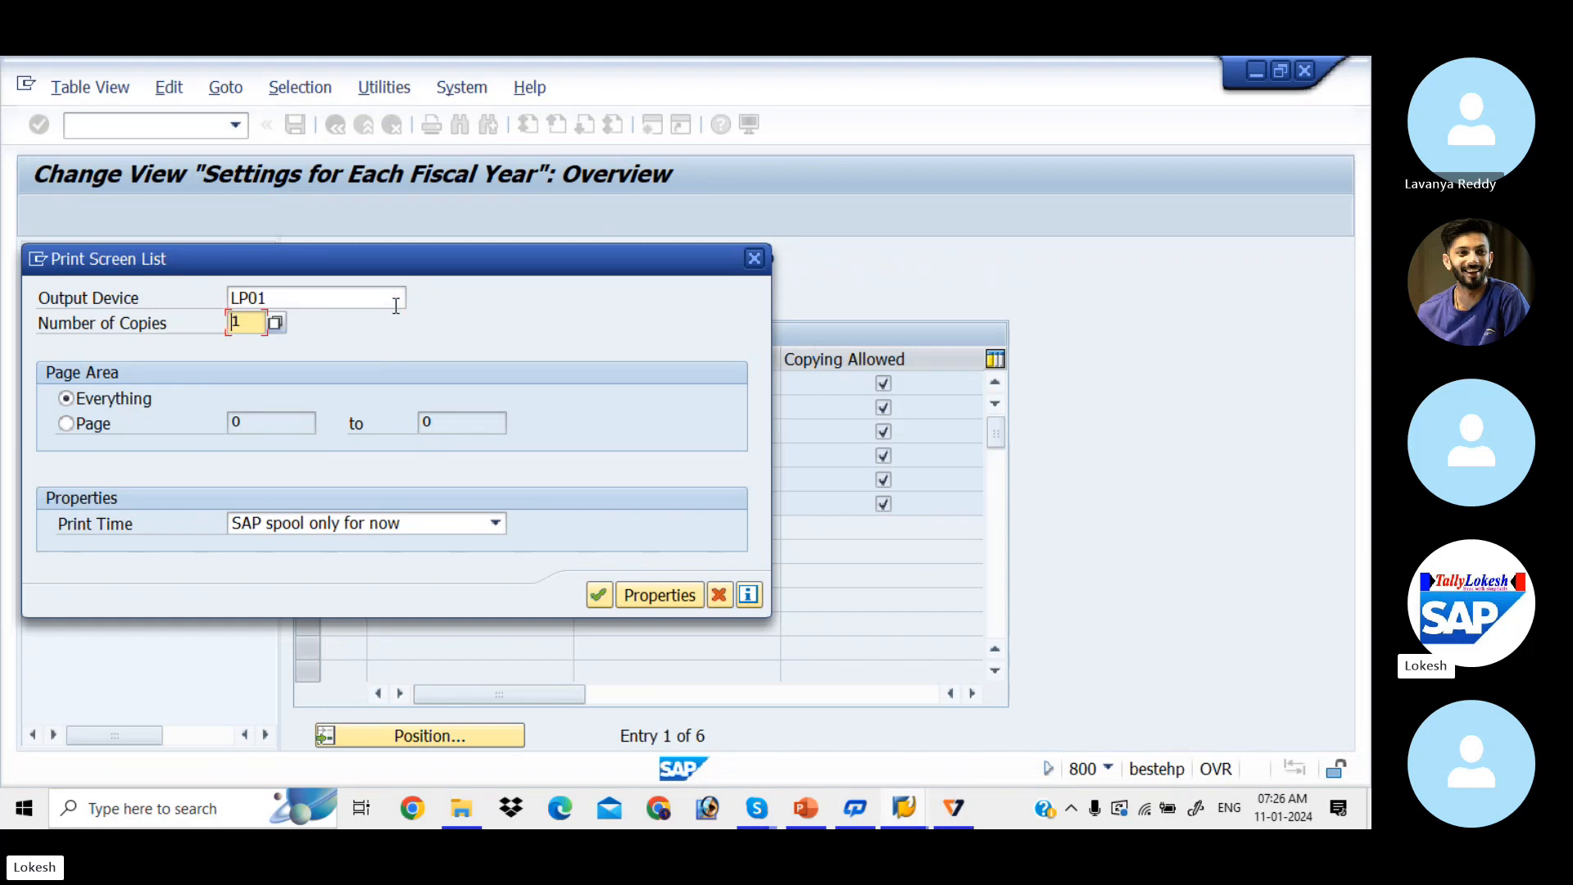
{"action": "left_click", "coordinate": [598, 591]}
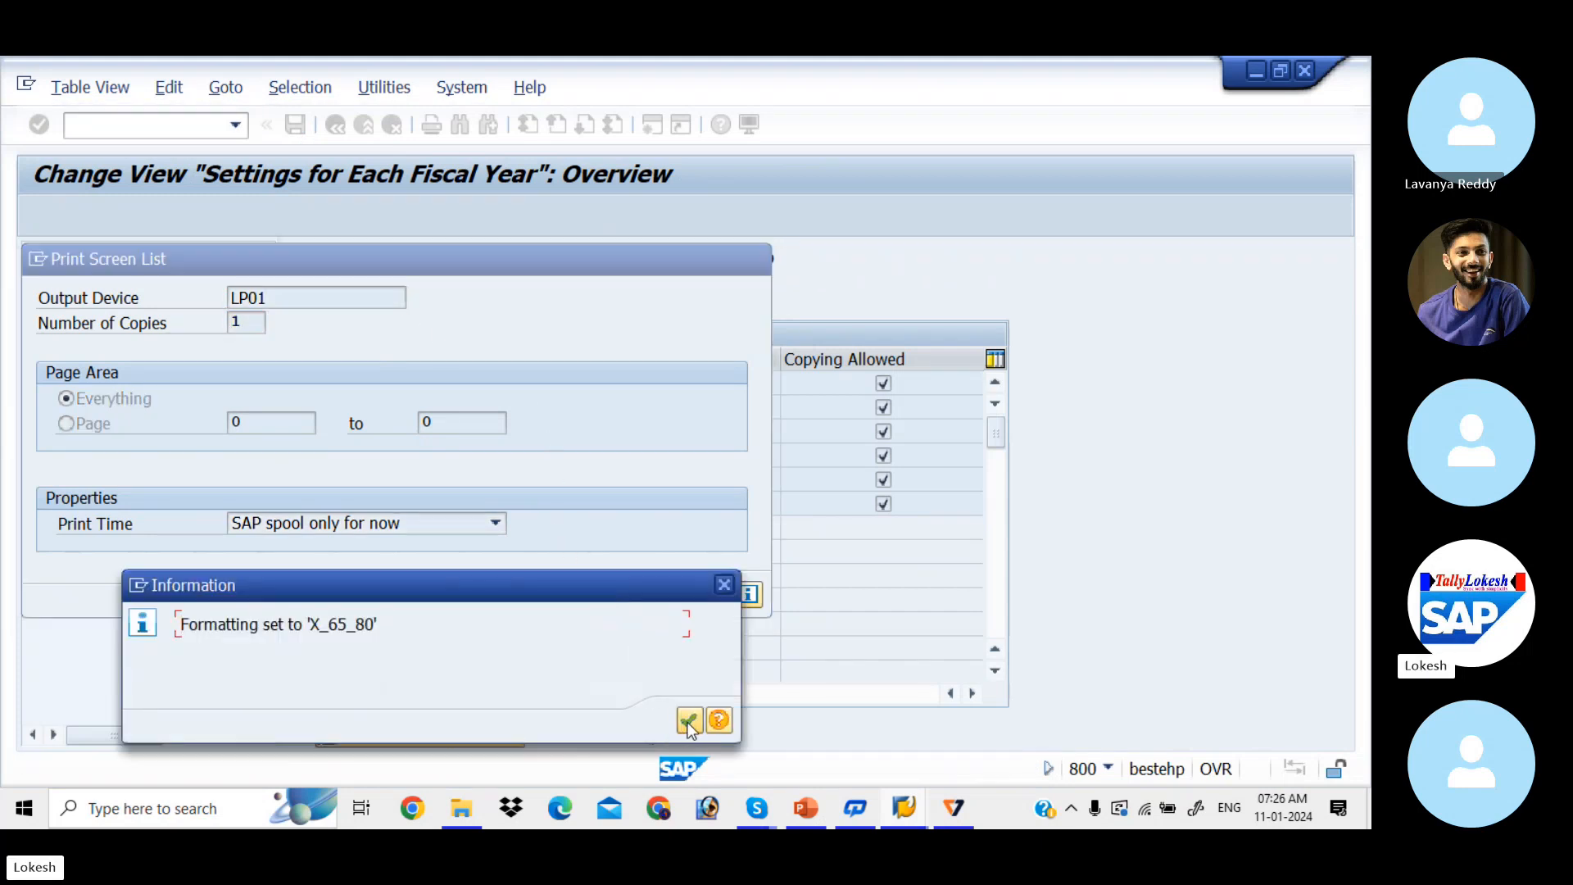
{"action": "left_click", "coordinate": [688, 720]}
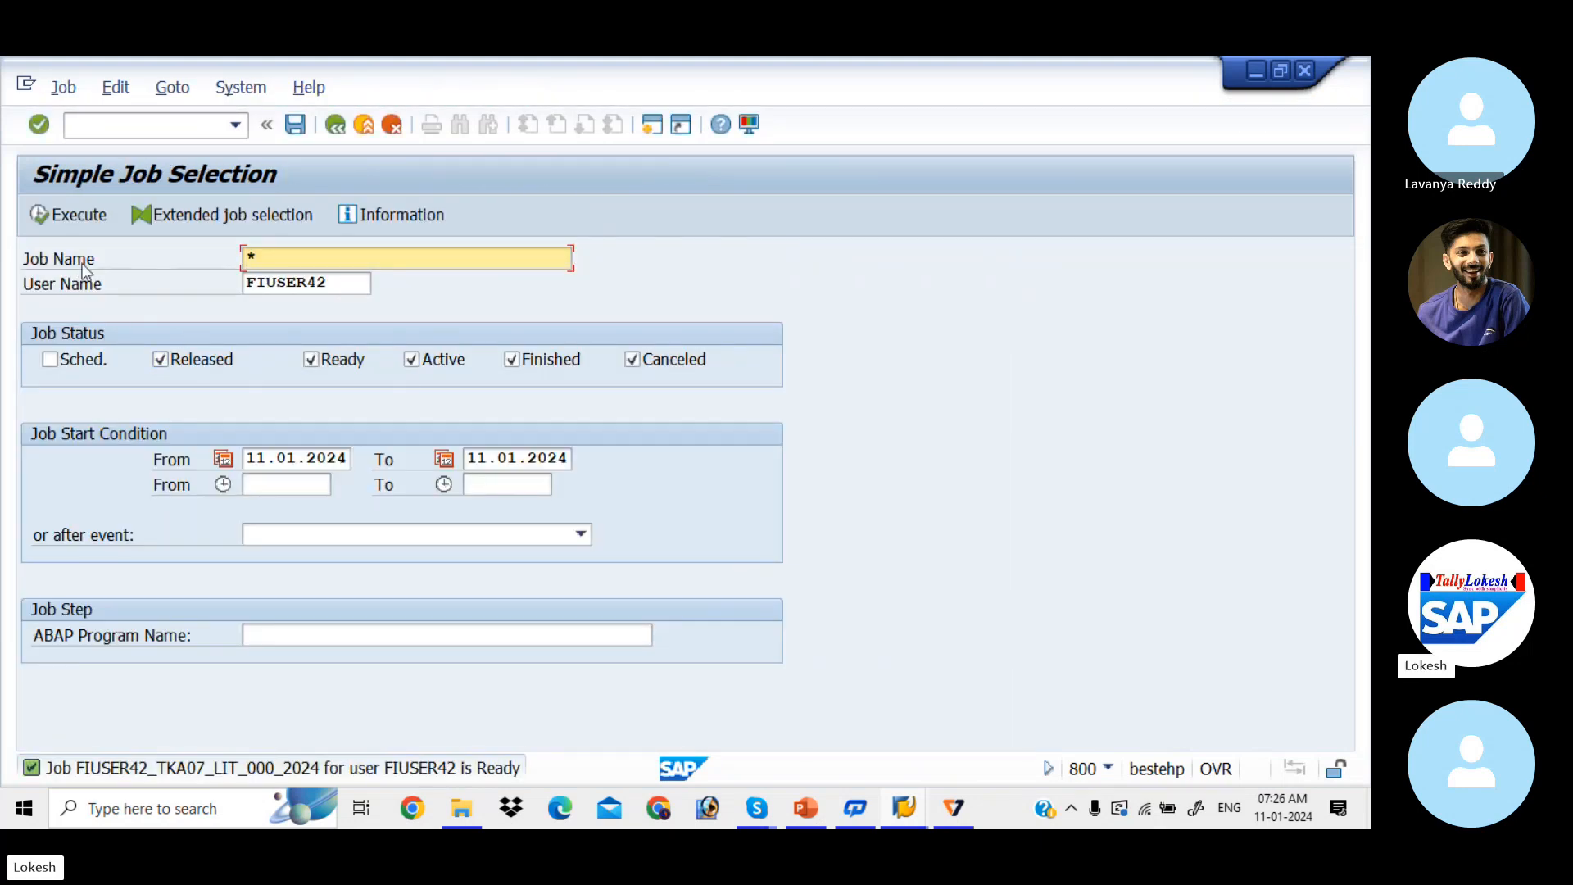
Step: Confirm the background job has finished, including scheduled jobs, and return to SAP Easy Access
{"action": "left_click", "coordinate": [50, 358]}
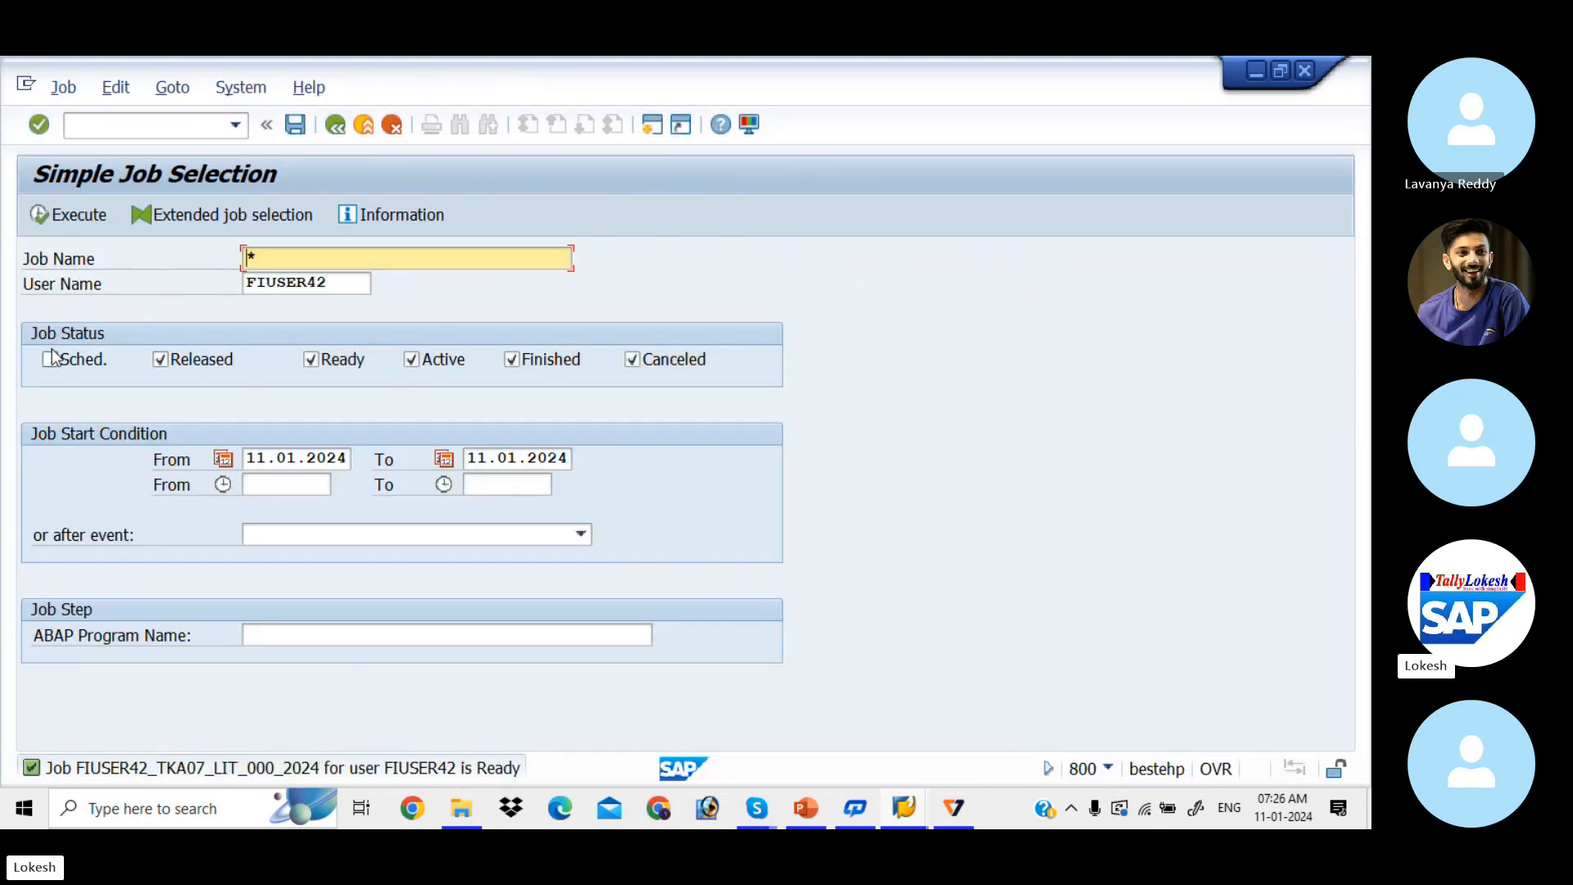
{"action": "left_click", "coordinate": [42, 214]}
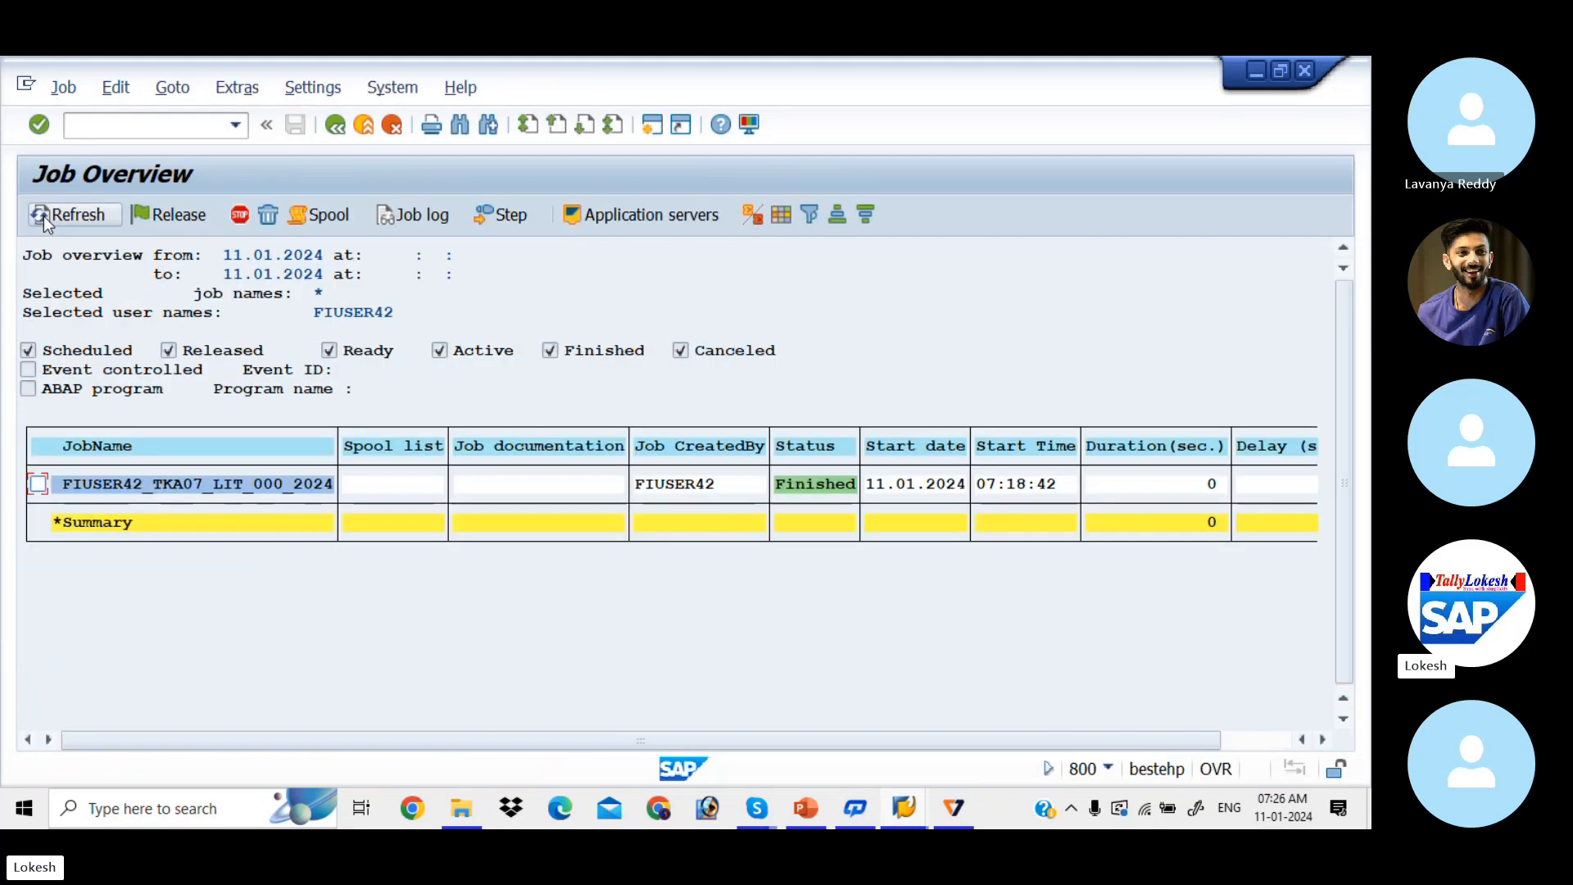
{"action": "left_click", "coordinate": [335, 127]}
{"action": "left_click", "coordinate": [335, 127]}
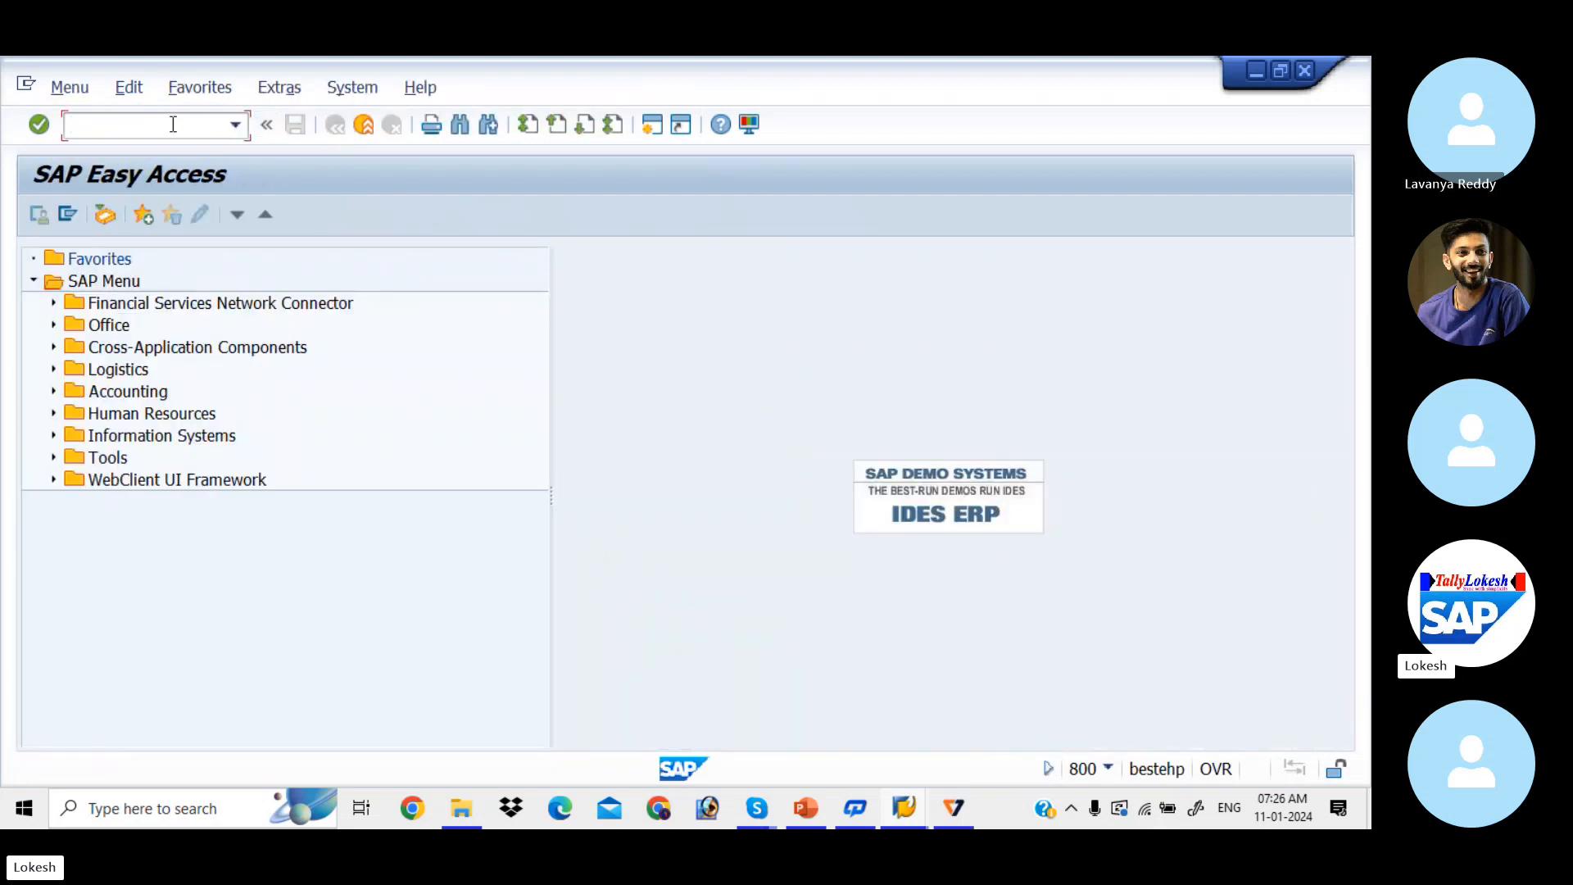
Step: Open COST ELEMENTS.SAP from E:\SAP DATA\SAP NEW NOTES\Co Concepts in File Explorer
{"action": "left_click", "coordinate": [464, 806]}
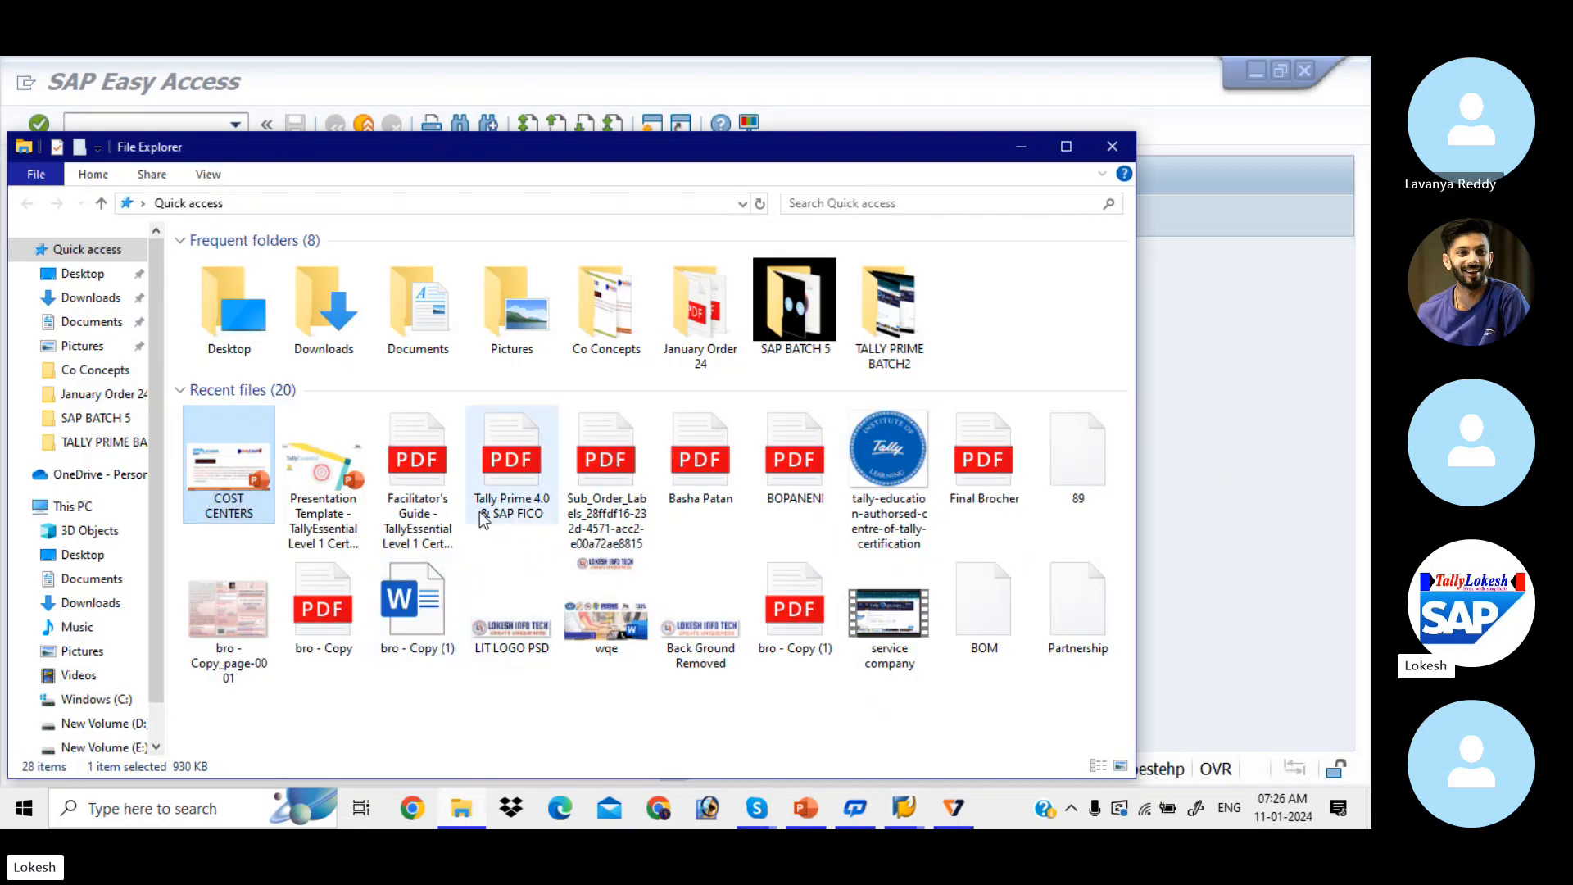
{"action": "left_click", "coordinate": [123, 746]}
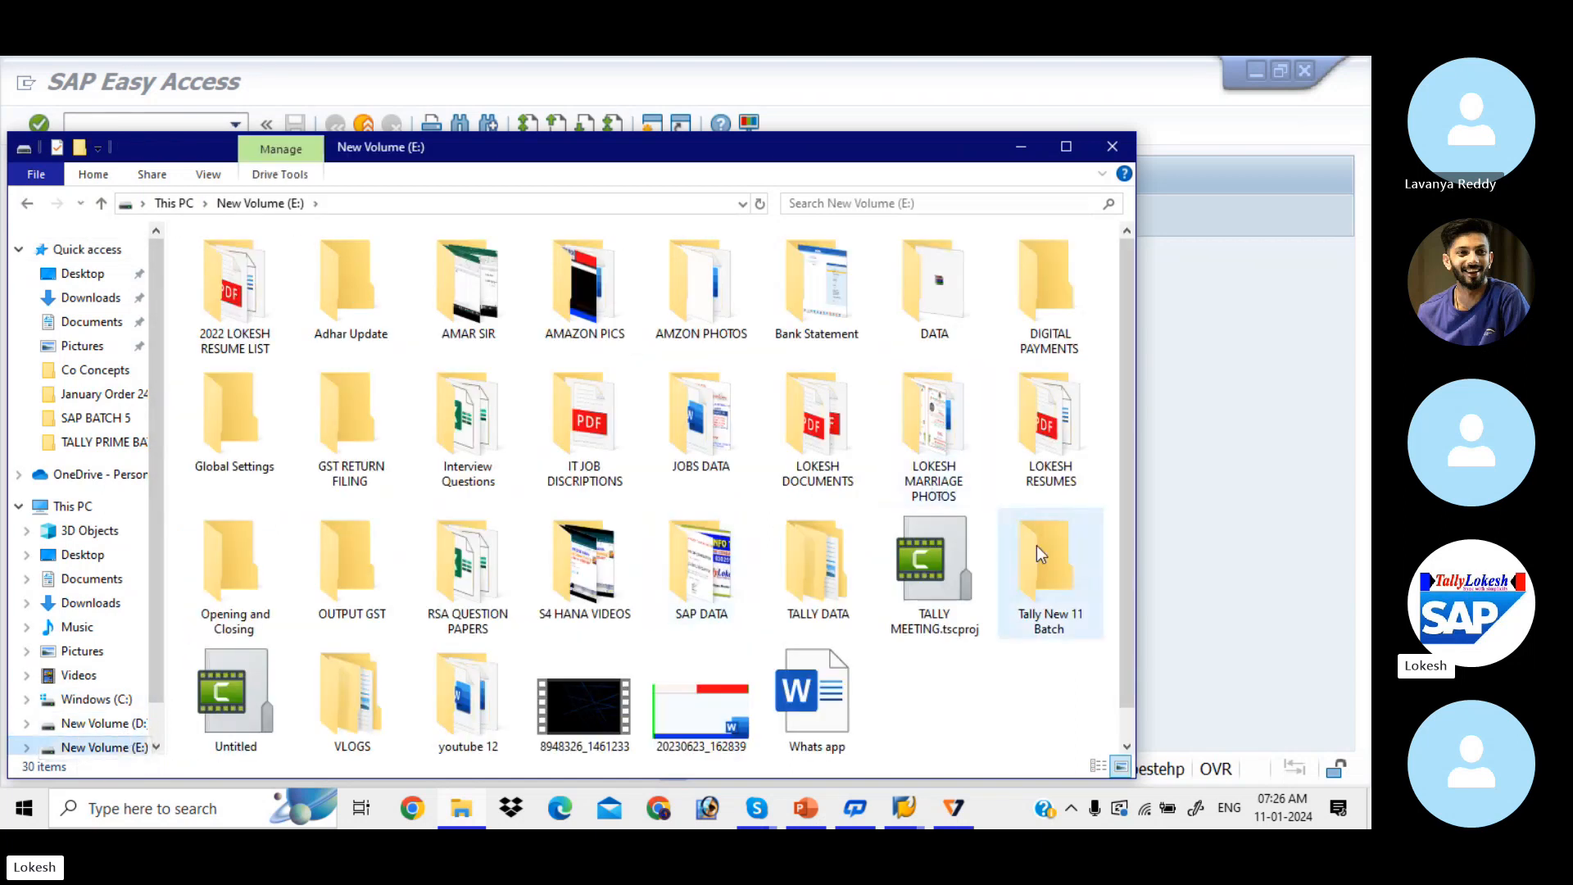
{"action": "double_click", "coordinate": [729, 576]}
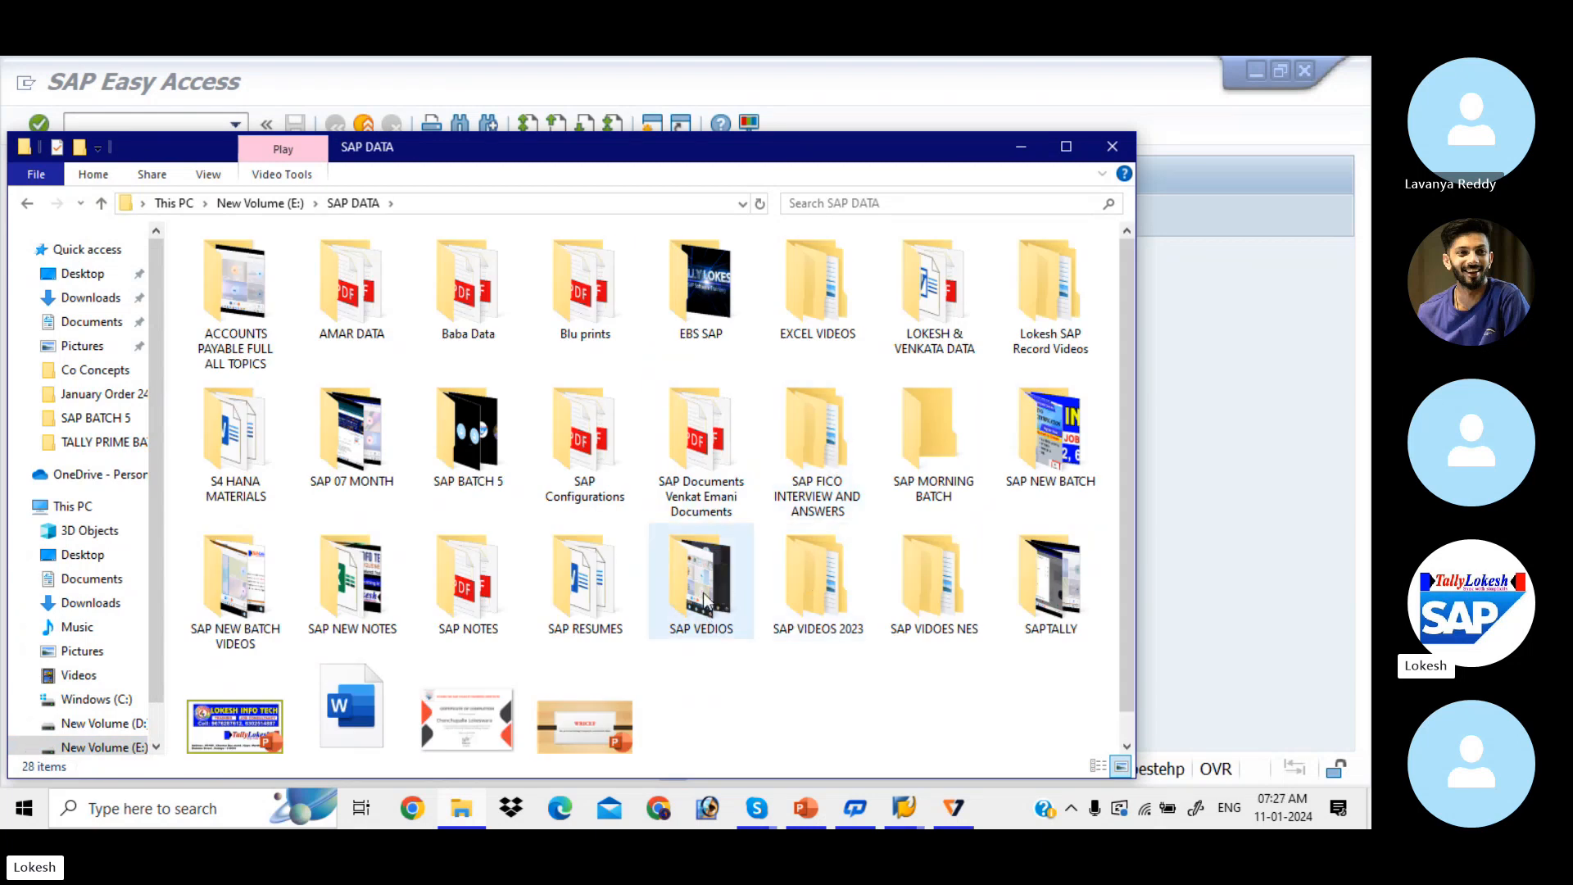
{"action": "double_click", "coordinate": [377, 576]}
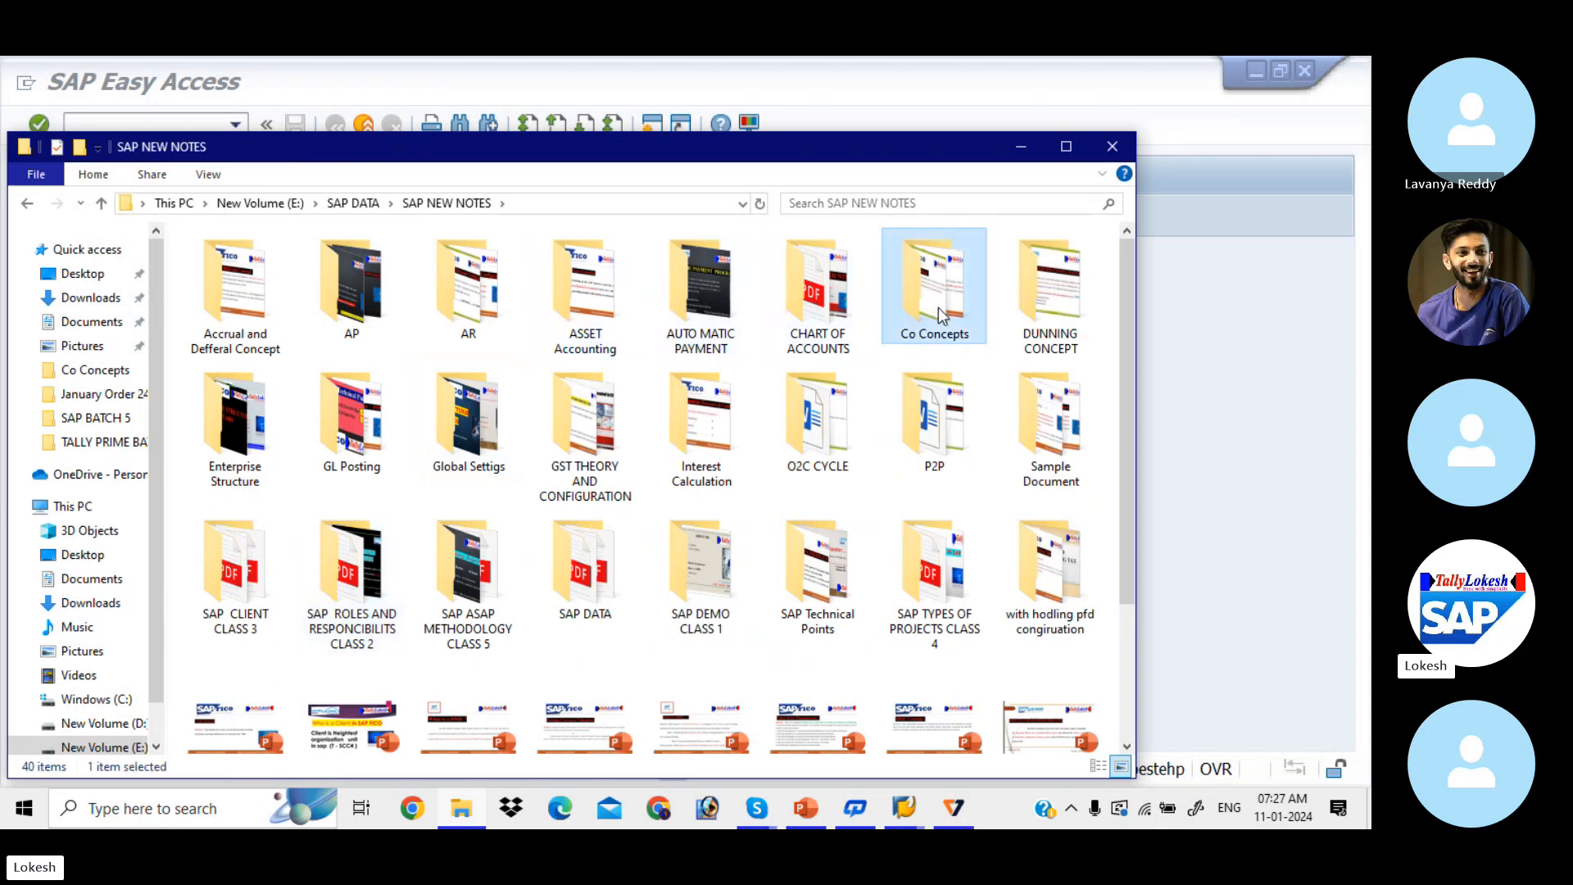
{"action": "double_click", "coordinate": [937, 307]}
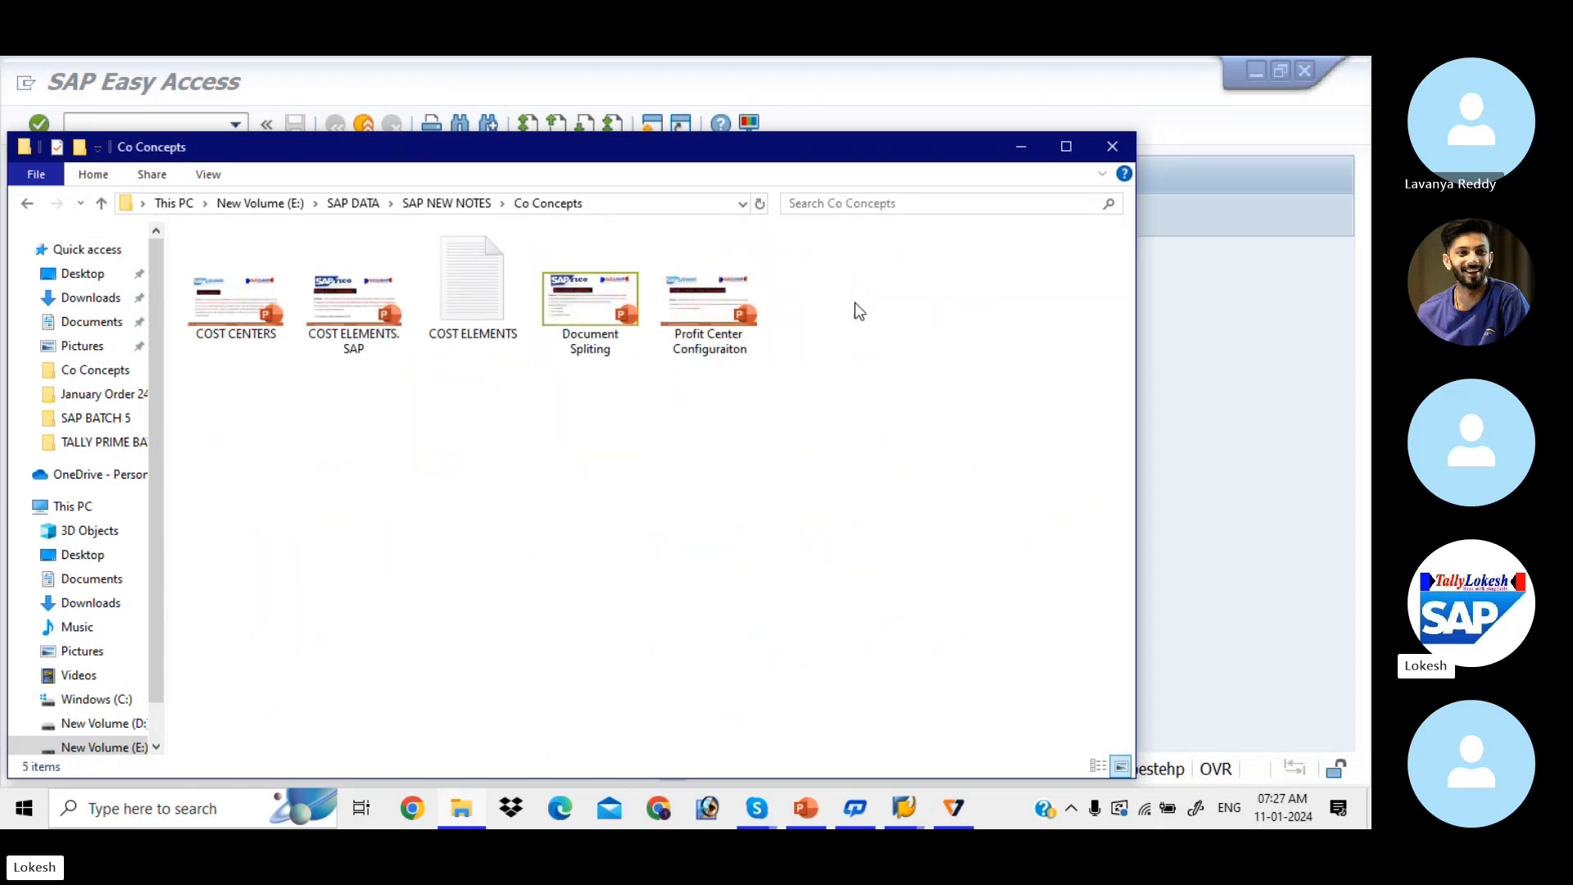
{"action": "double_click", "coordinate": [346, 321]}
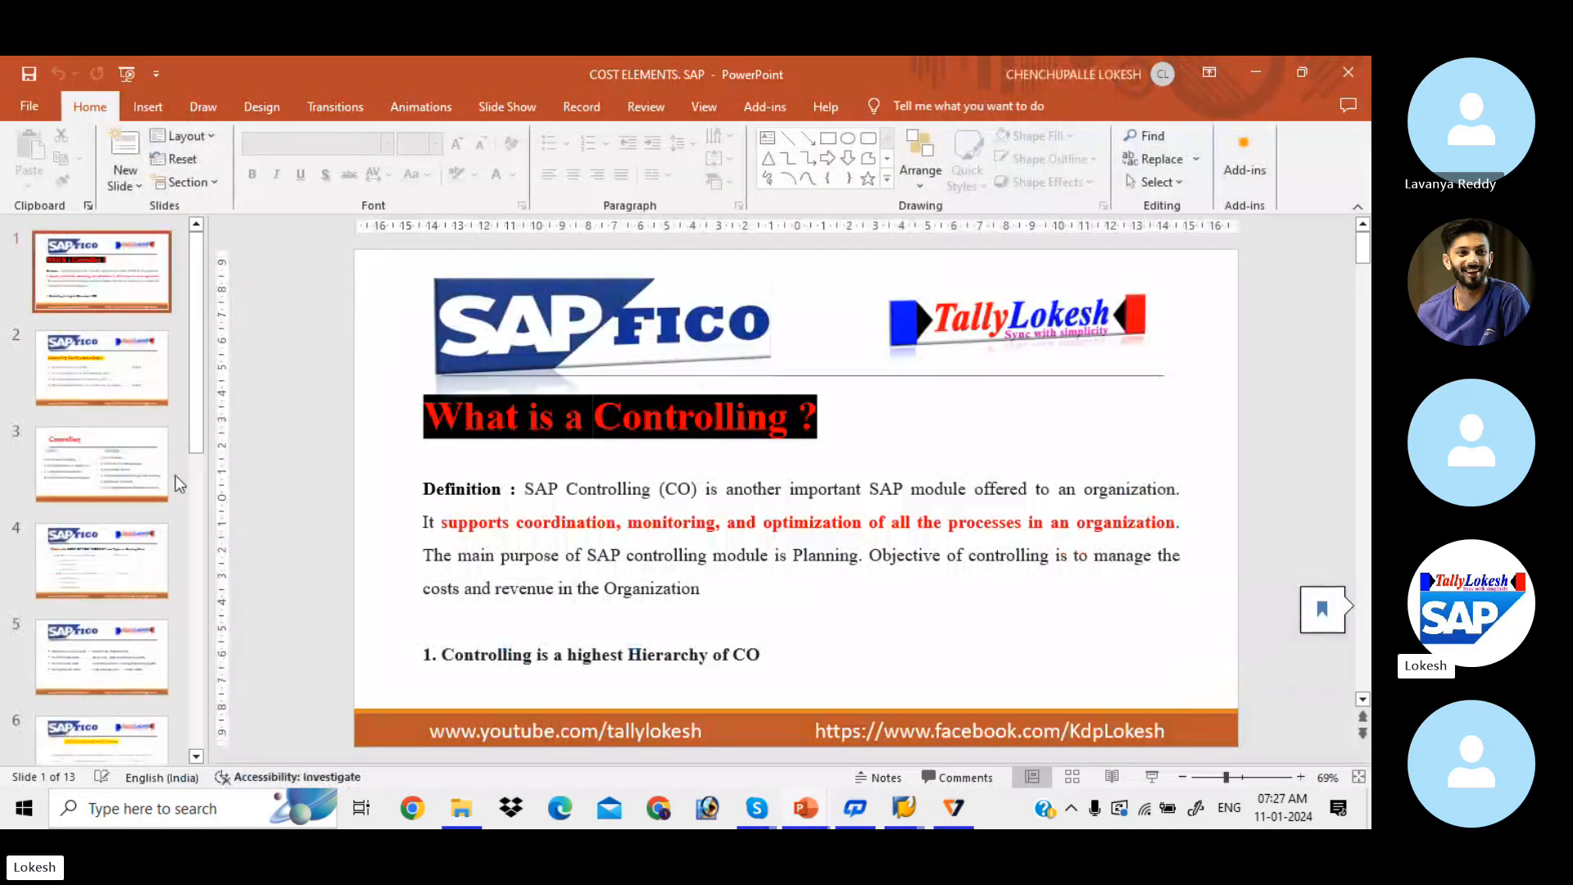
Step: Advance to slide 11, CONFIGURATION STEPS, note the OKEQ maintain-versions step, and return to SAP
{"action": "left_click", "coordinate": [136, 735]}
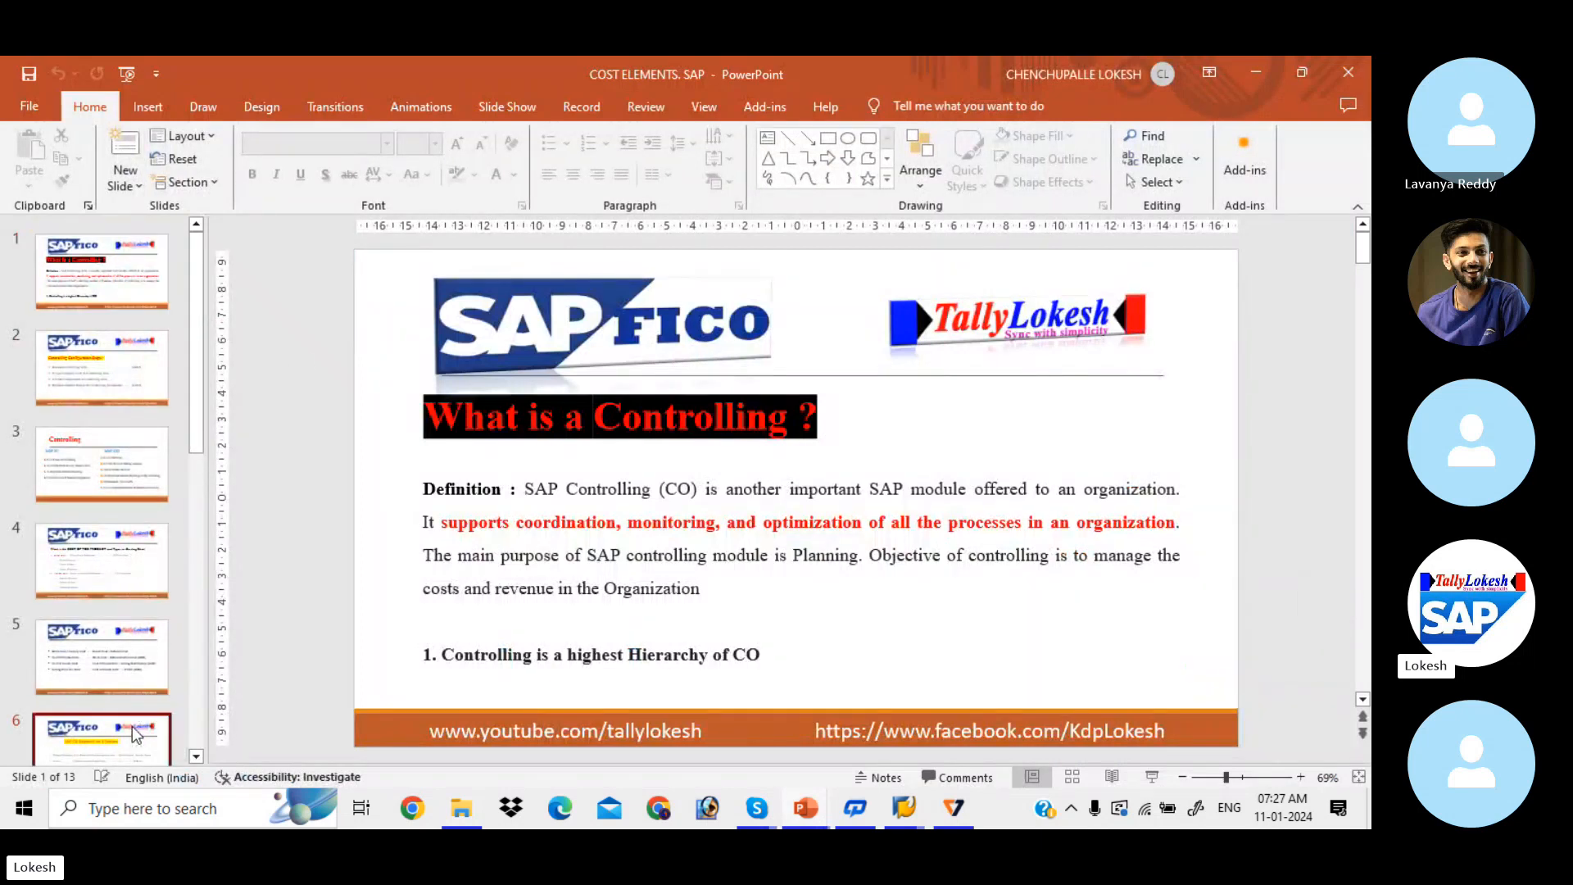
{"action": "left_click", "coordinate": [136, 735]}
{"action": "left_click", "coordinate": [136, 734]}
{"action": "left_click", "coordinate": [136, 734]}
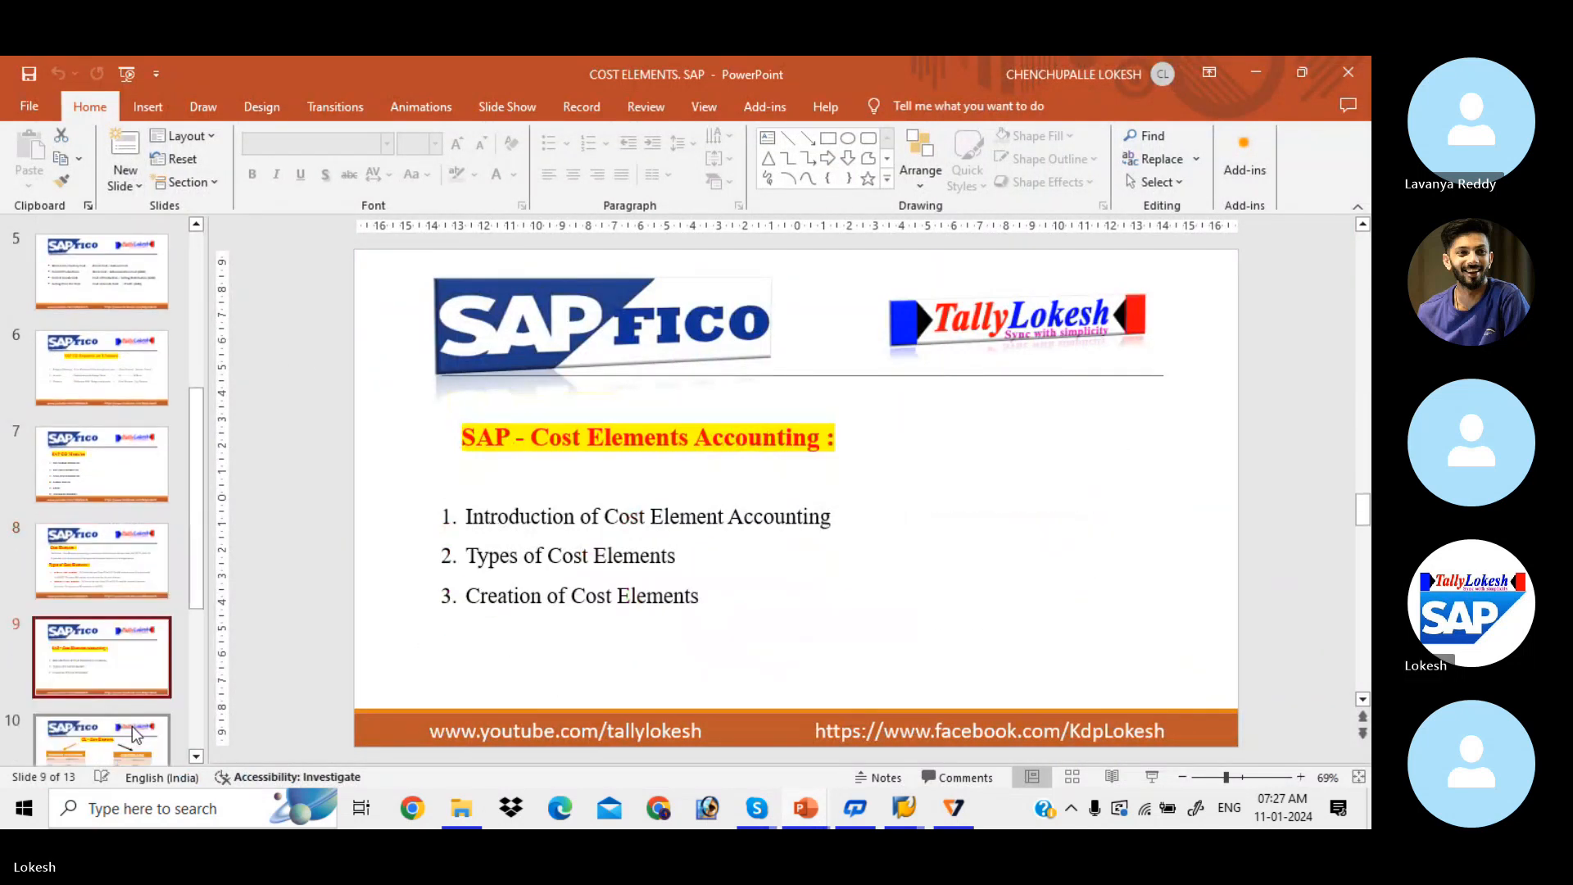
{"action": "left_click", "coordinate": [136, 735]}
{"action": "left_click", "coordinate": [136, 735]}
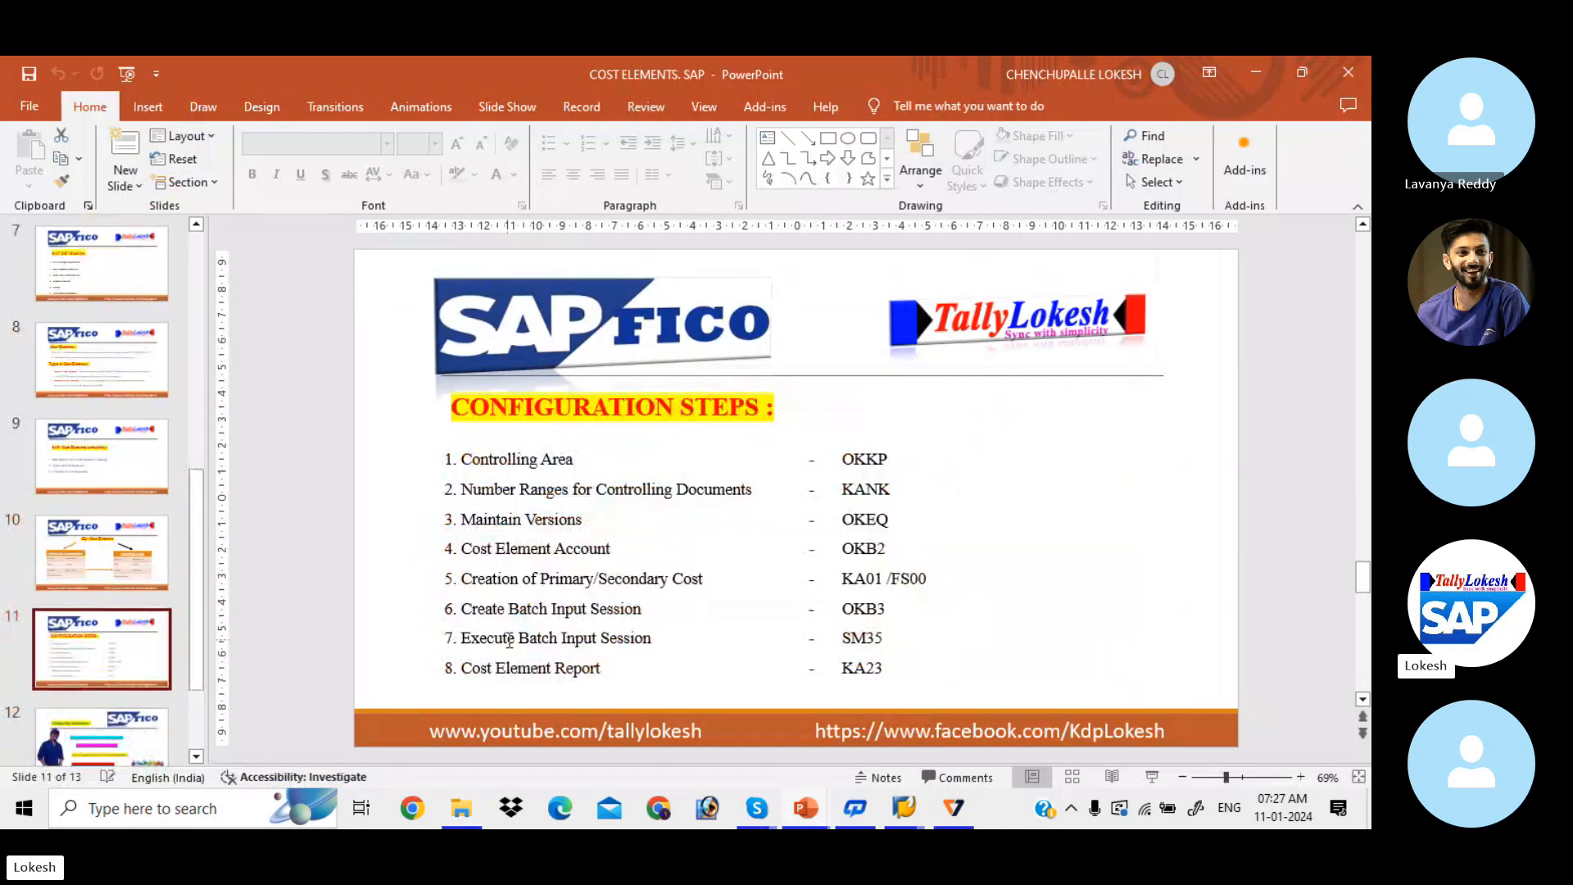
{"action": "left_click", "coordinate": [874, 525]}
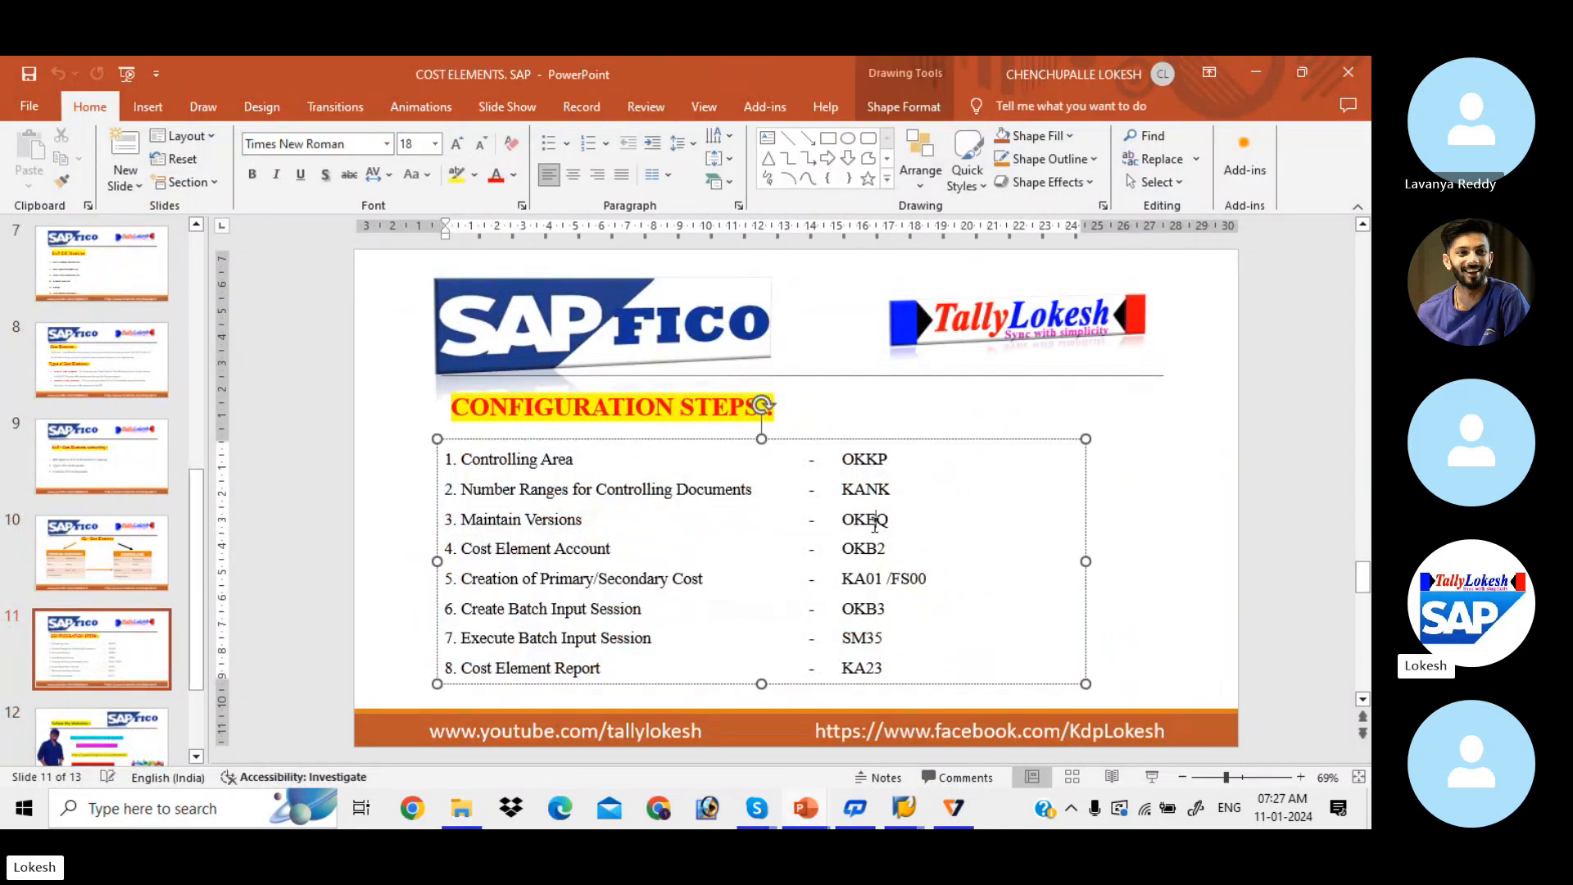
{"action": "key", "text": "alt+Tab"}
{"action": "key", "text": "alt+Tab"}
{"action": "key", "text": "alt+Tab"}
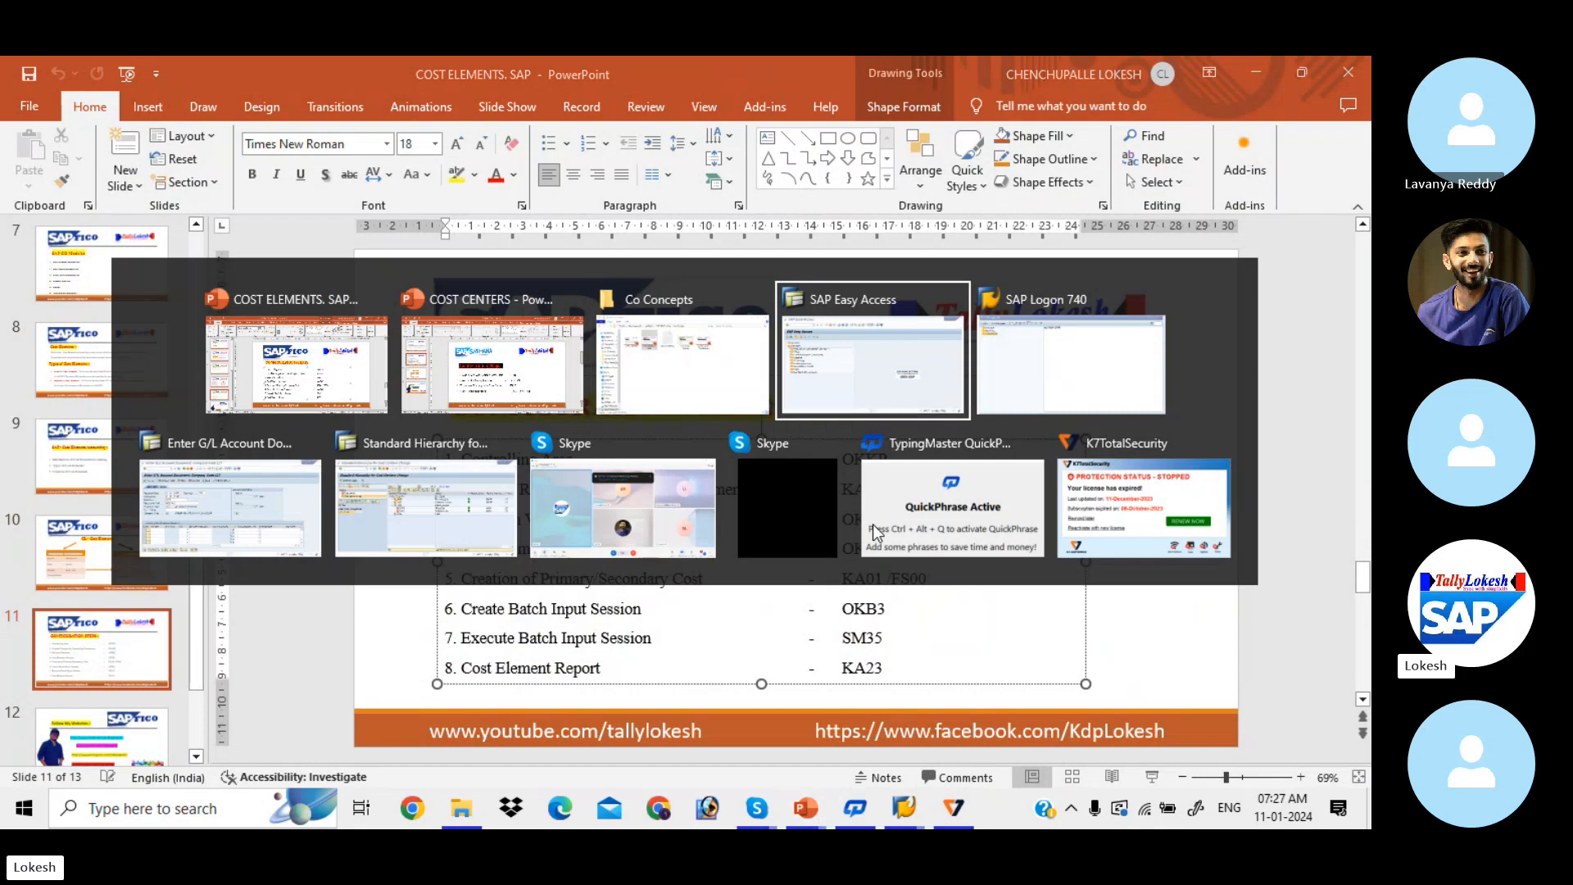
Step: In OKEQ, open version 0's fiscal-year settings for LIT and copy the 2024 entry
{"action": "type", "text": "O"}
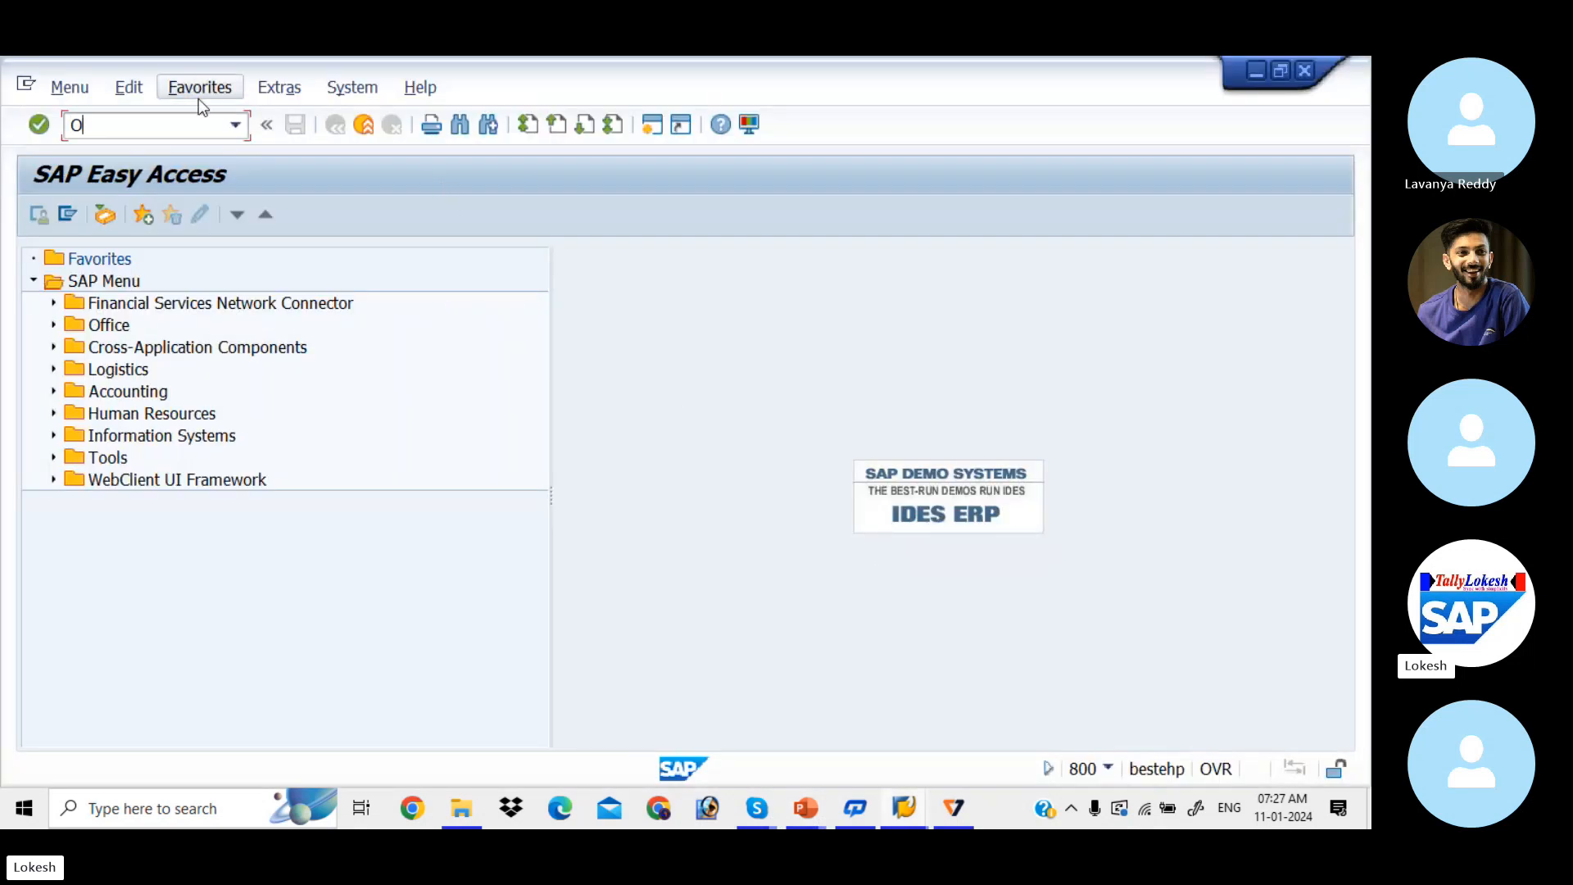
{"action": "type", "text": "KEQ"}
{"action": "key", "text": "Return"}
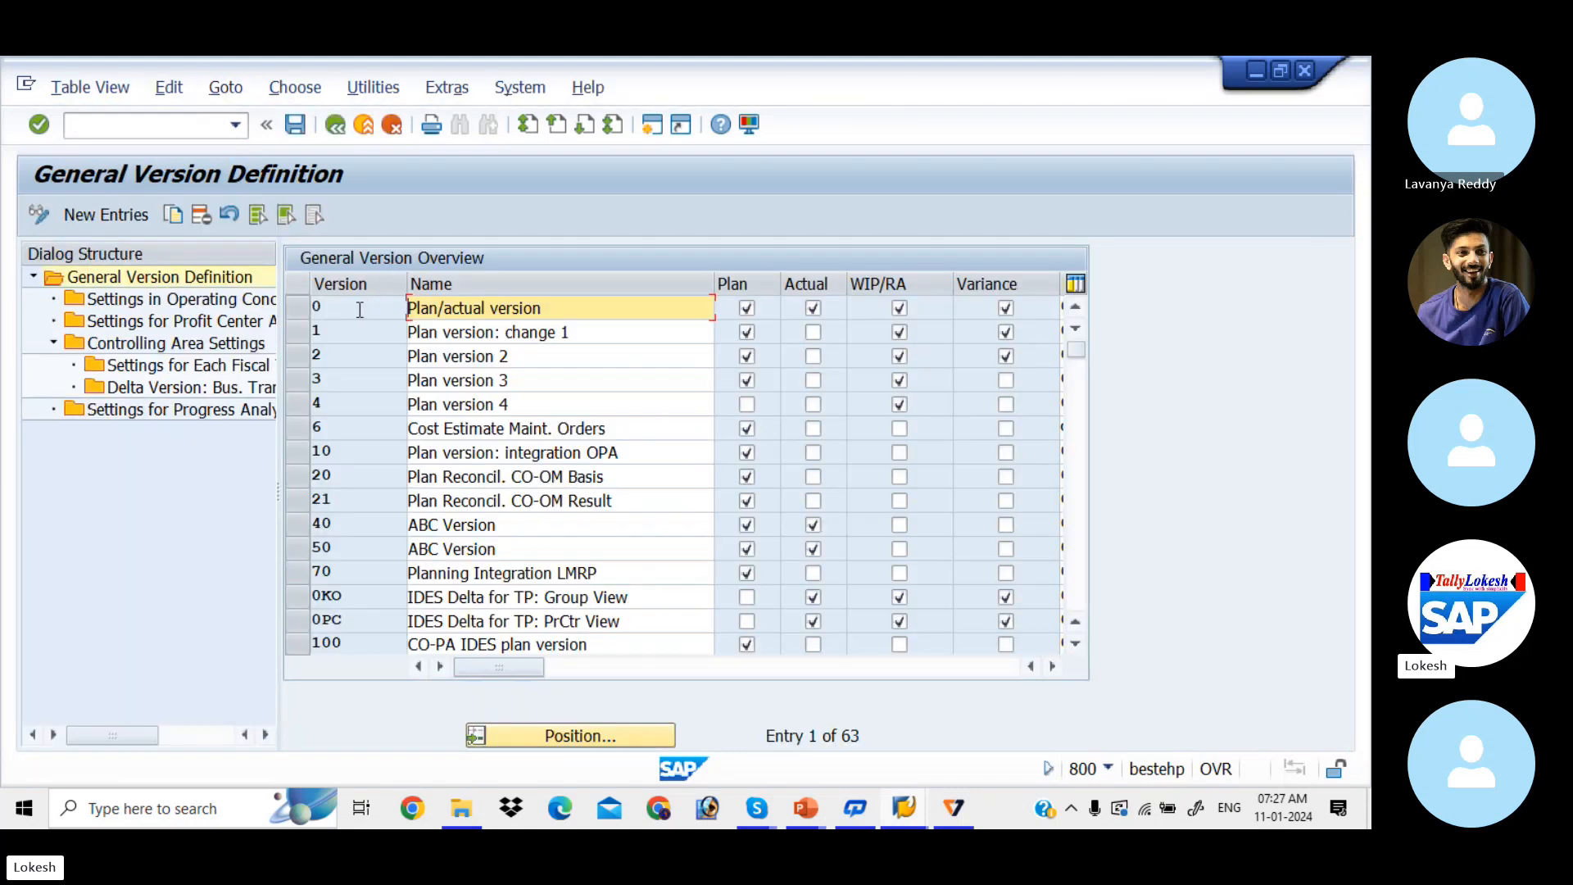
{"action": "left_click", "coordinate": [298, 308]}
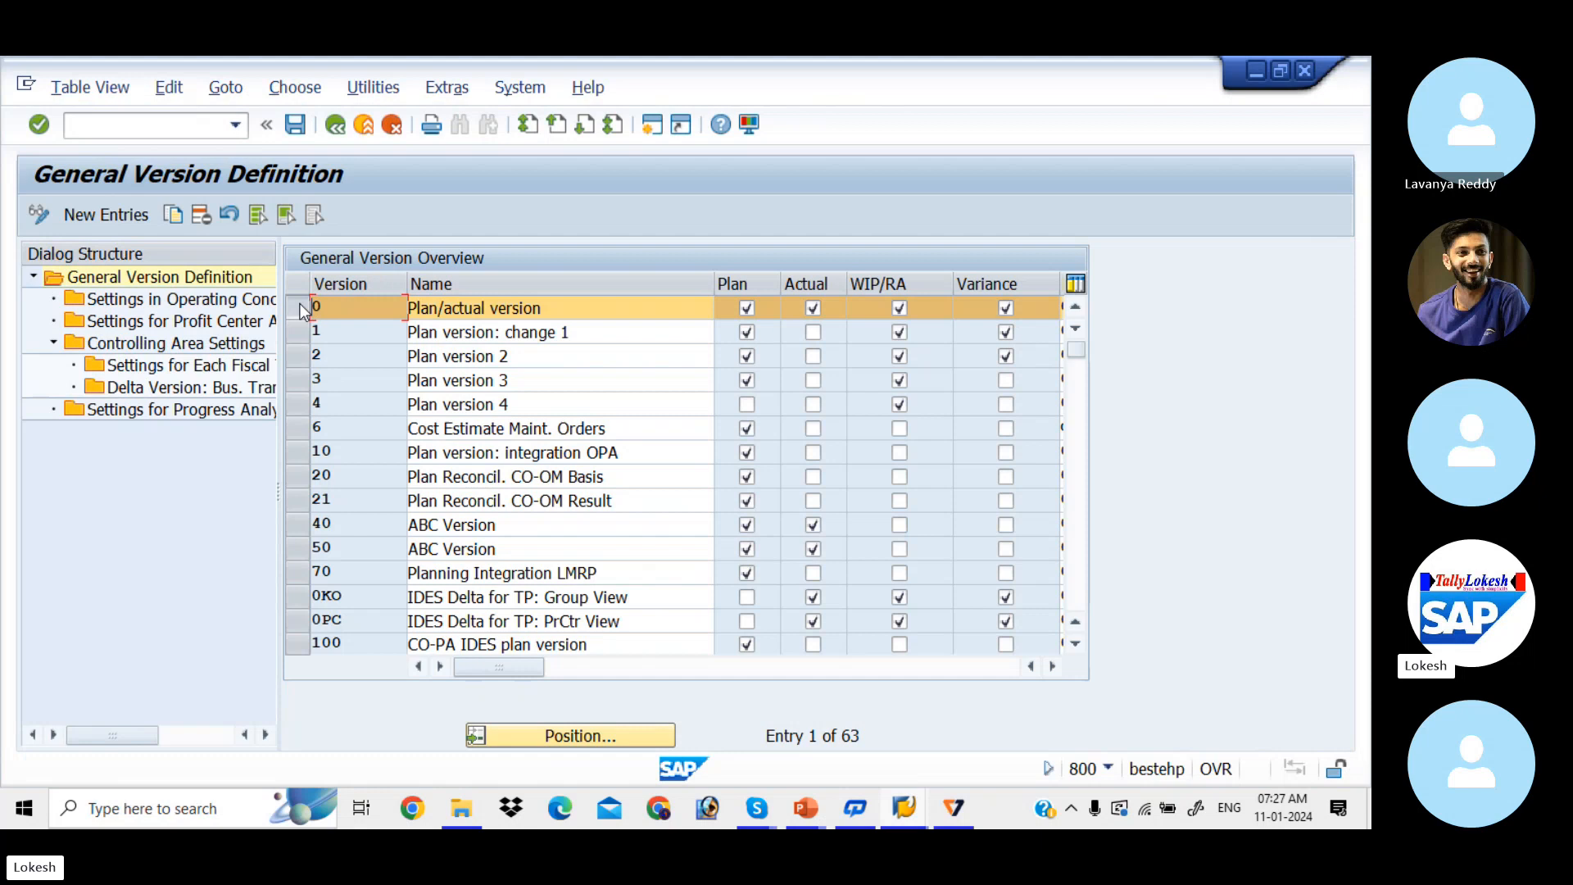
{"action": "double_click", "coordinate": [200, 367]}
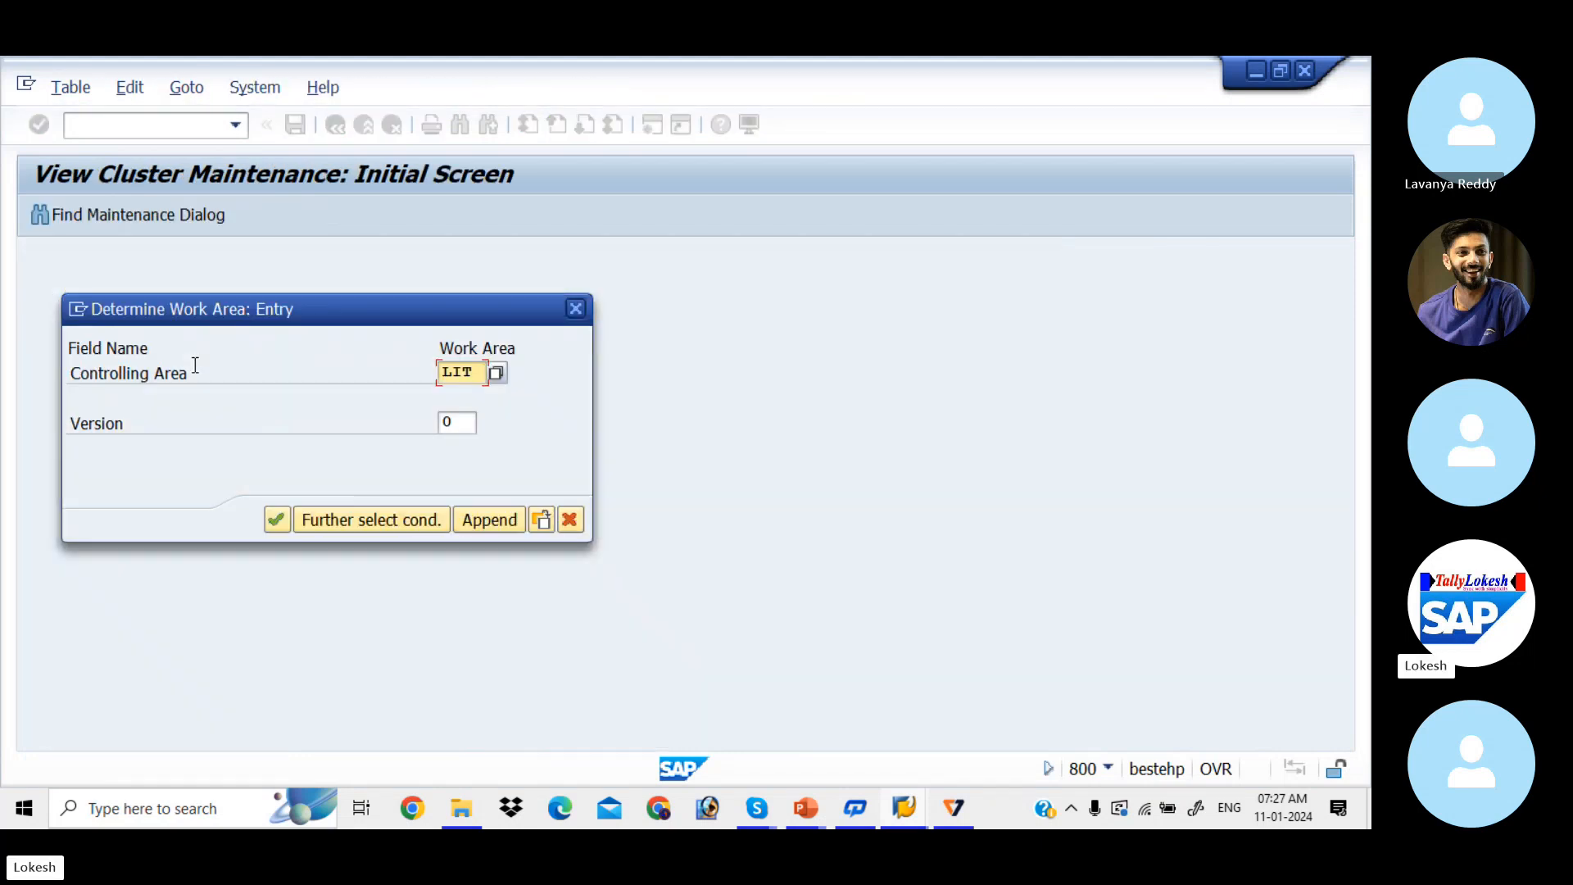
{"action": "left_click", "coordinate": [276, 520]}
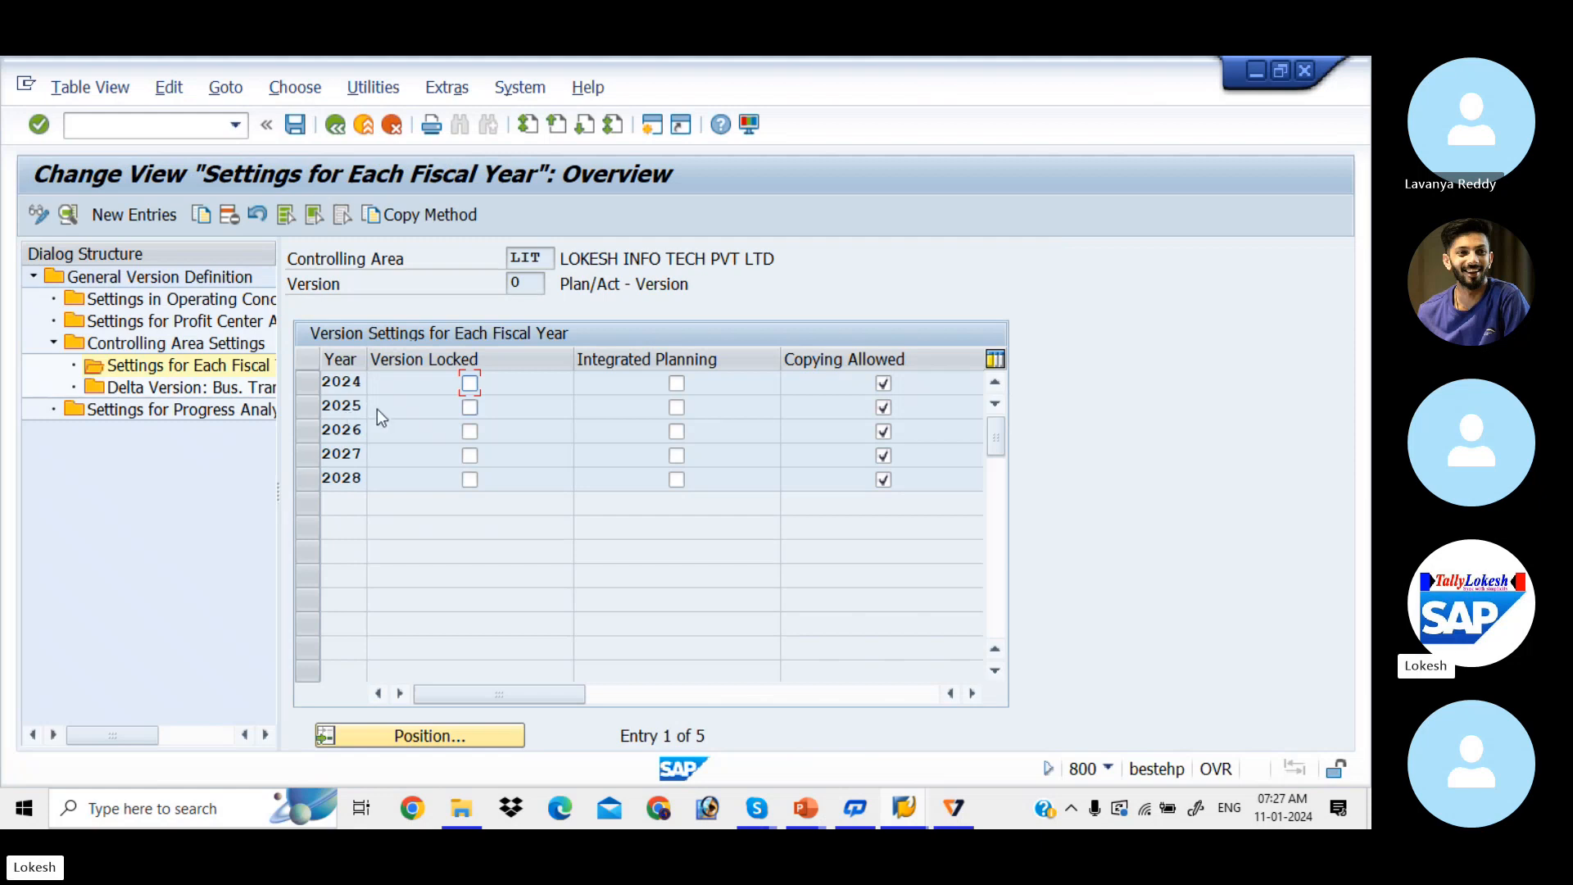
{"action": "left_click", "coordinate": [309, 381]}
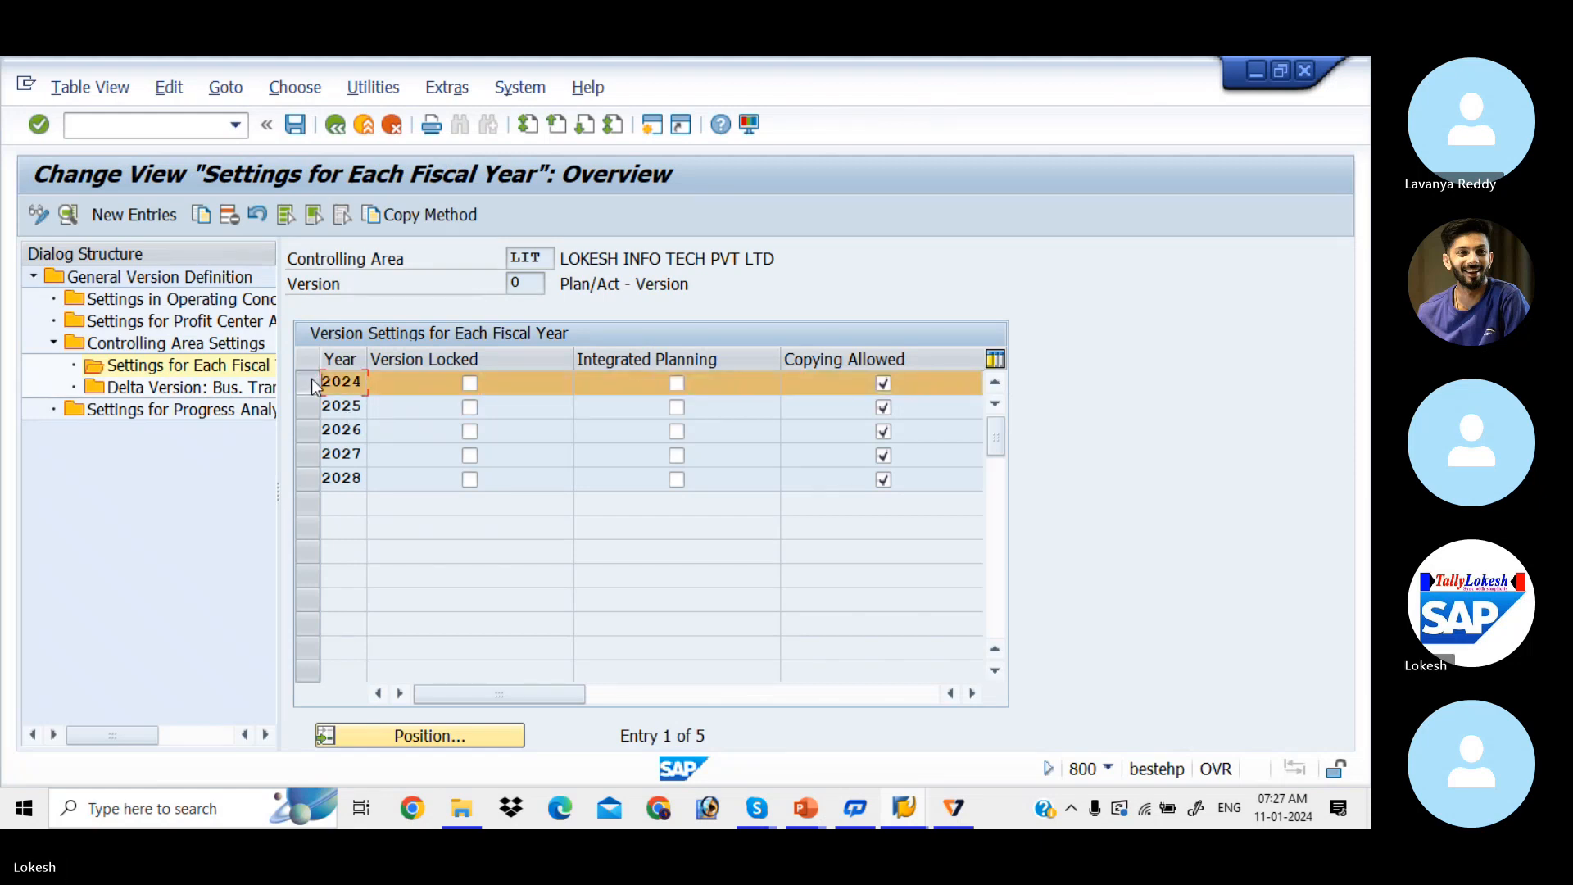
{"action": "left_click", "coordinate": [203, 216]}
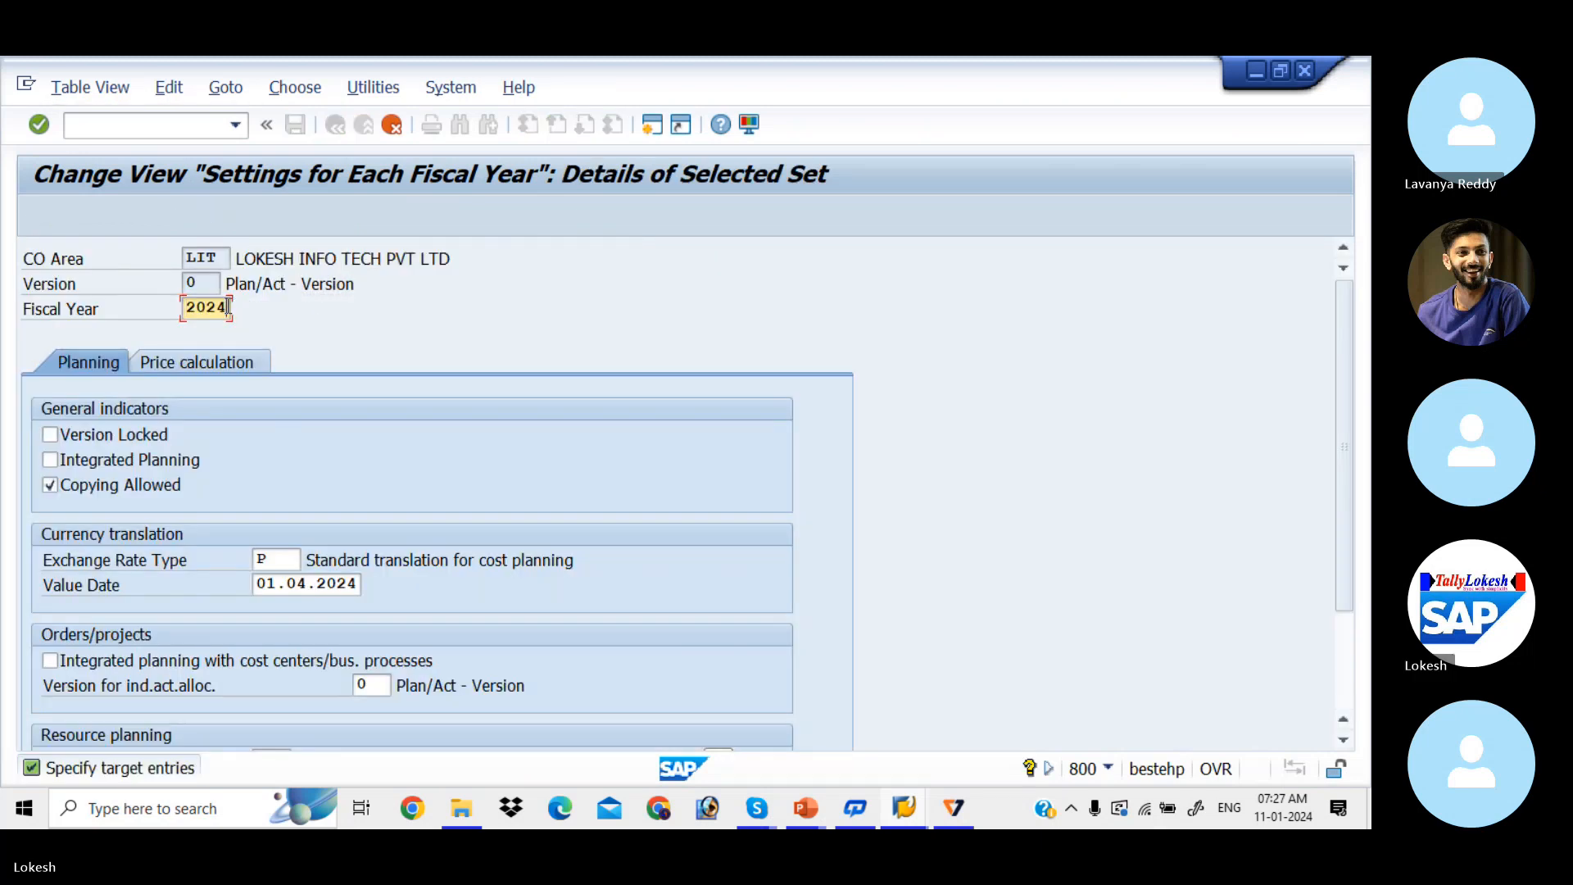
Step: Make the copy fiscal year 2023 with value date 01.04.2023 and confirm it
{"action": "key", "text": "BackSpace"}
{"action": "type", "text": "3"}
{"action": "key", "text": "Tab"}
{"action": "left_click", "coordinate": [356, 580]}
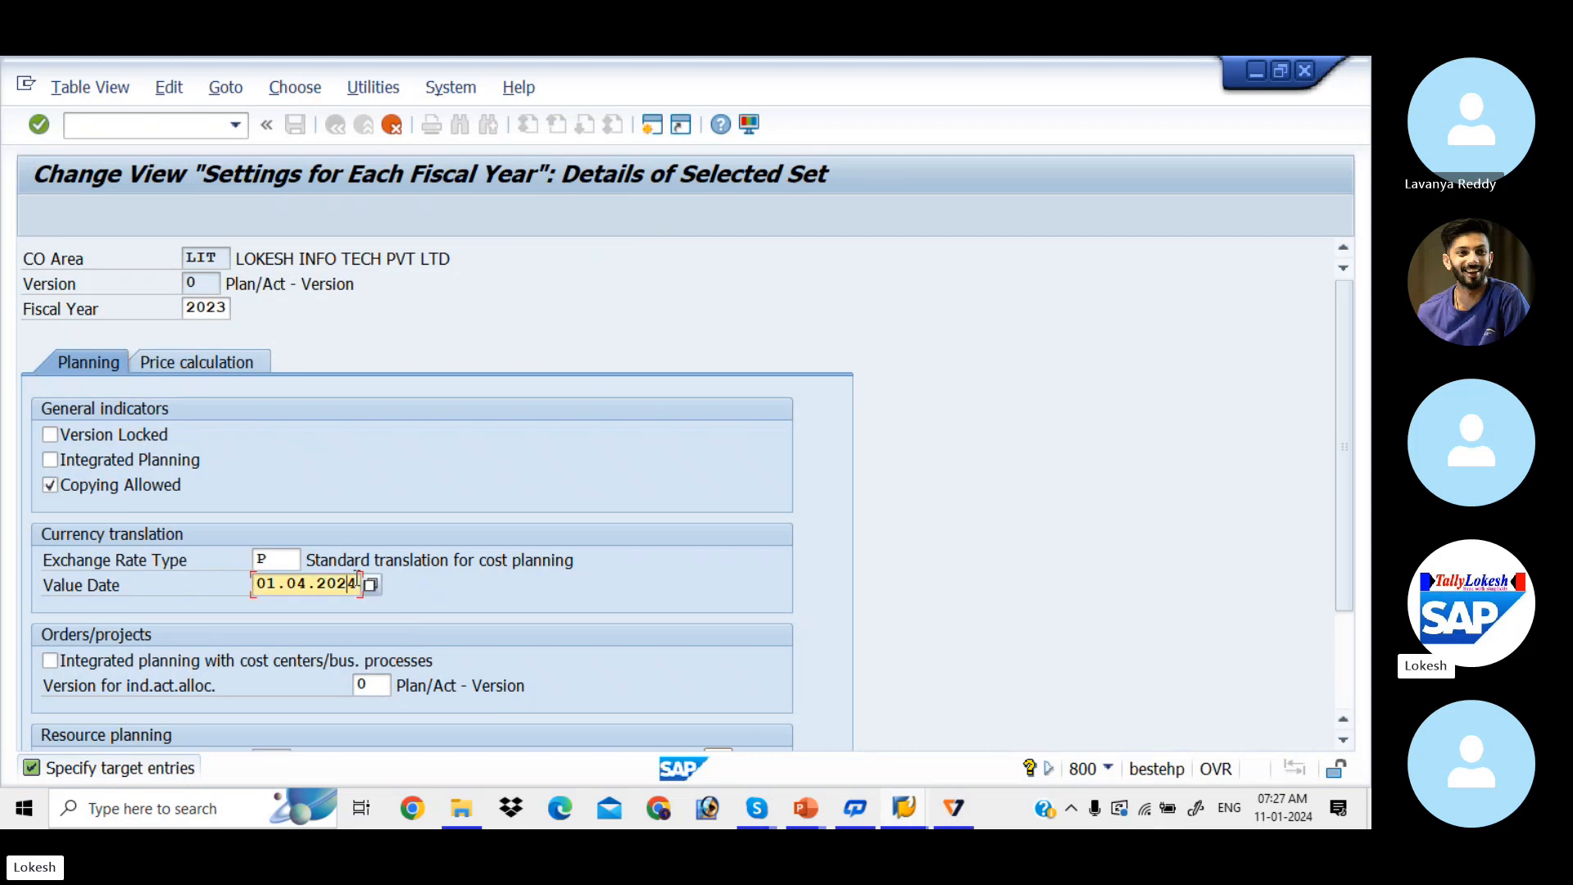
{"action": "key", "text": "BackSpace"}
{"action": "type", "text": "3"}
{"action": "key", "text": "Tab"}
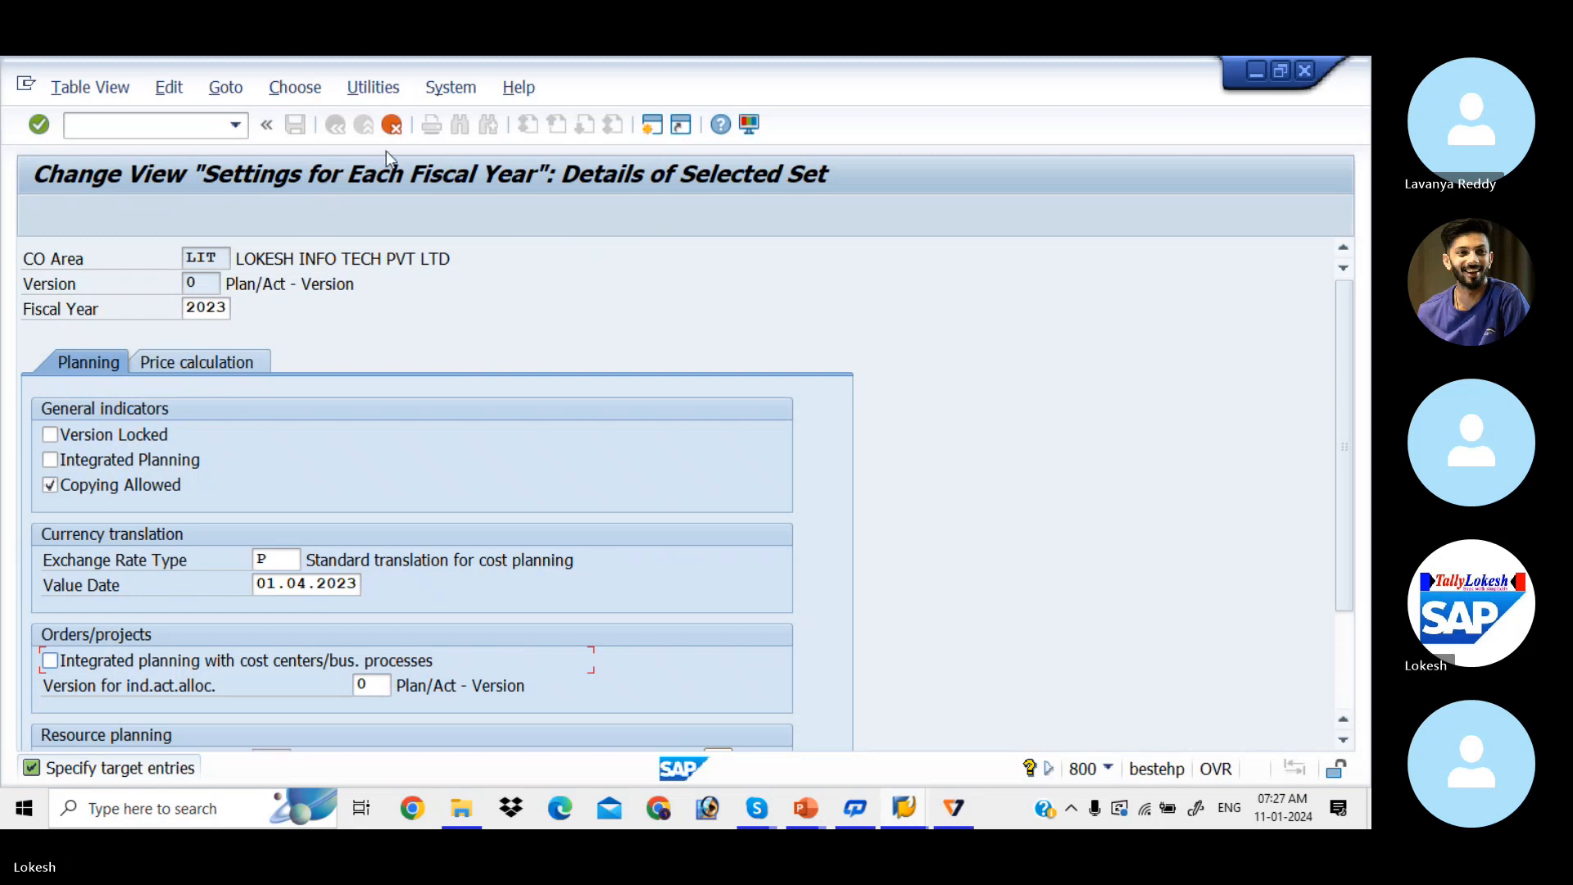
{"action": "key", "text": "Return"}
{"action": "key", "text": "Return"}
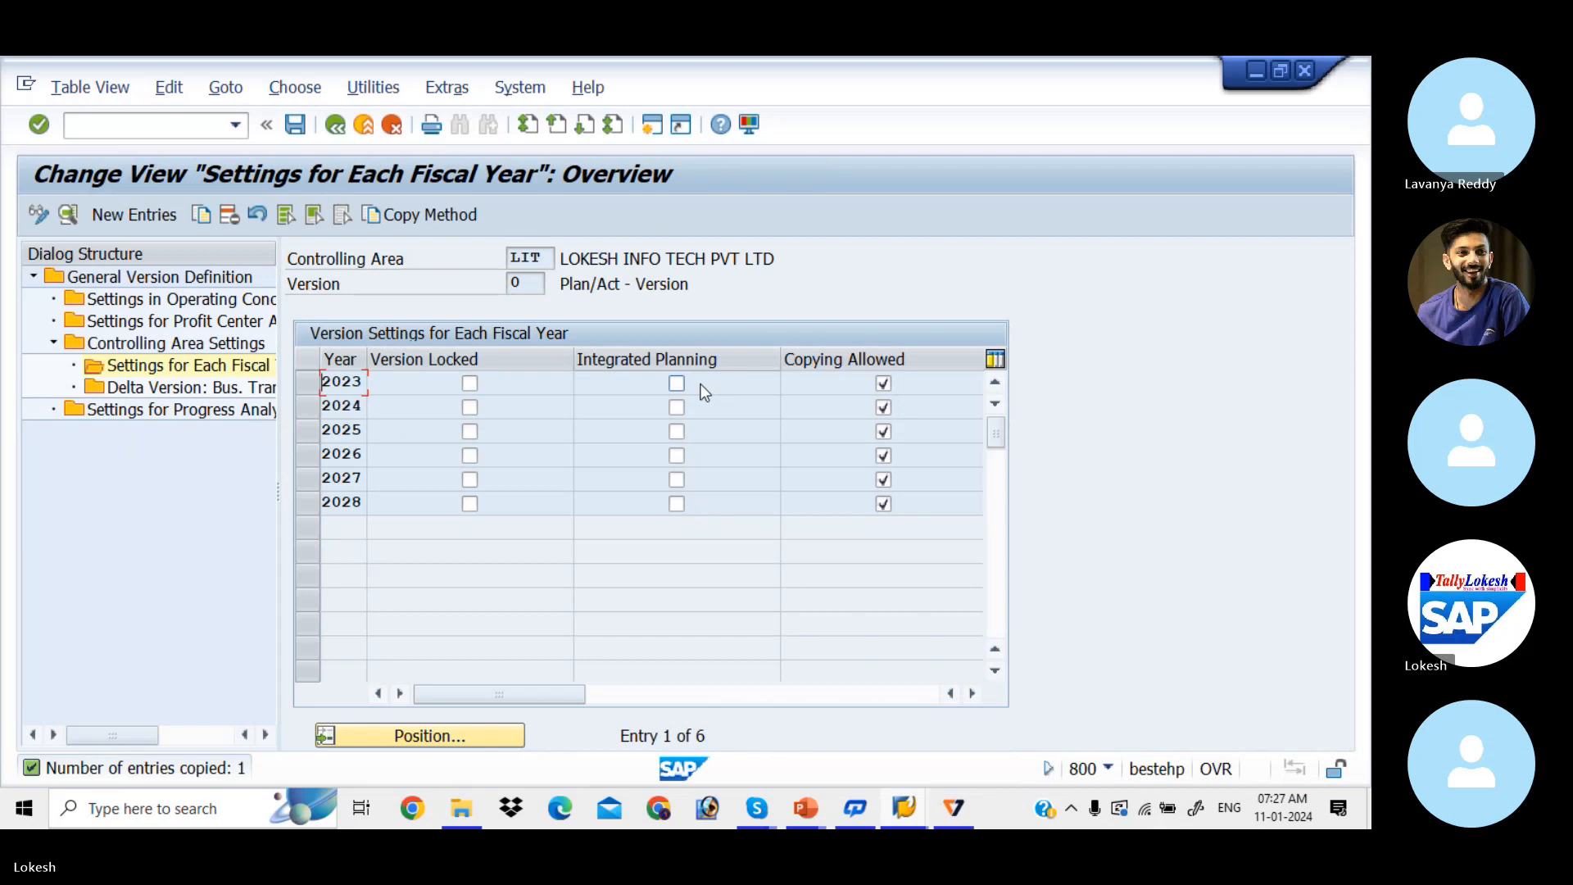
Step: Enable integrated planning for 2023, save under the customizing request, and go back
{"action": "left_click", "coordinate": [677, 383]}
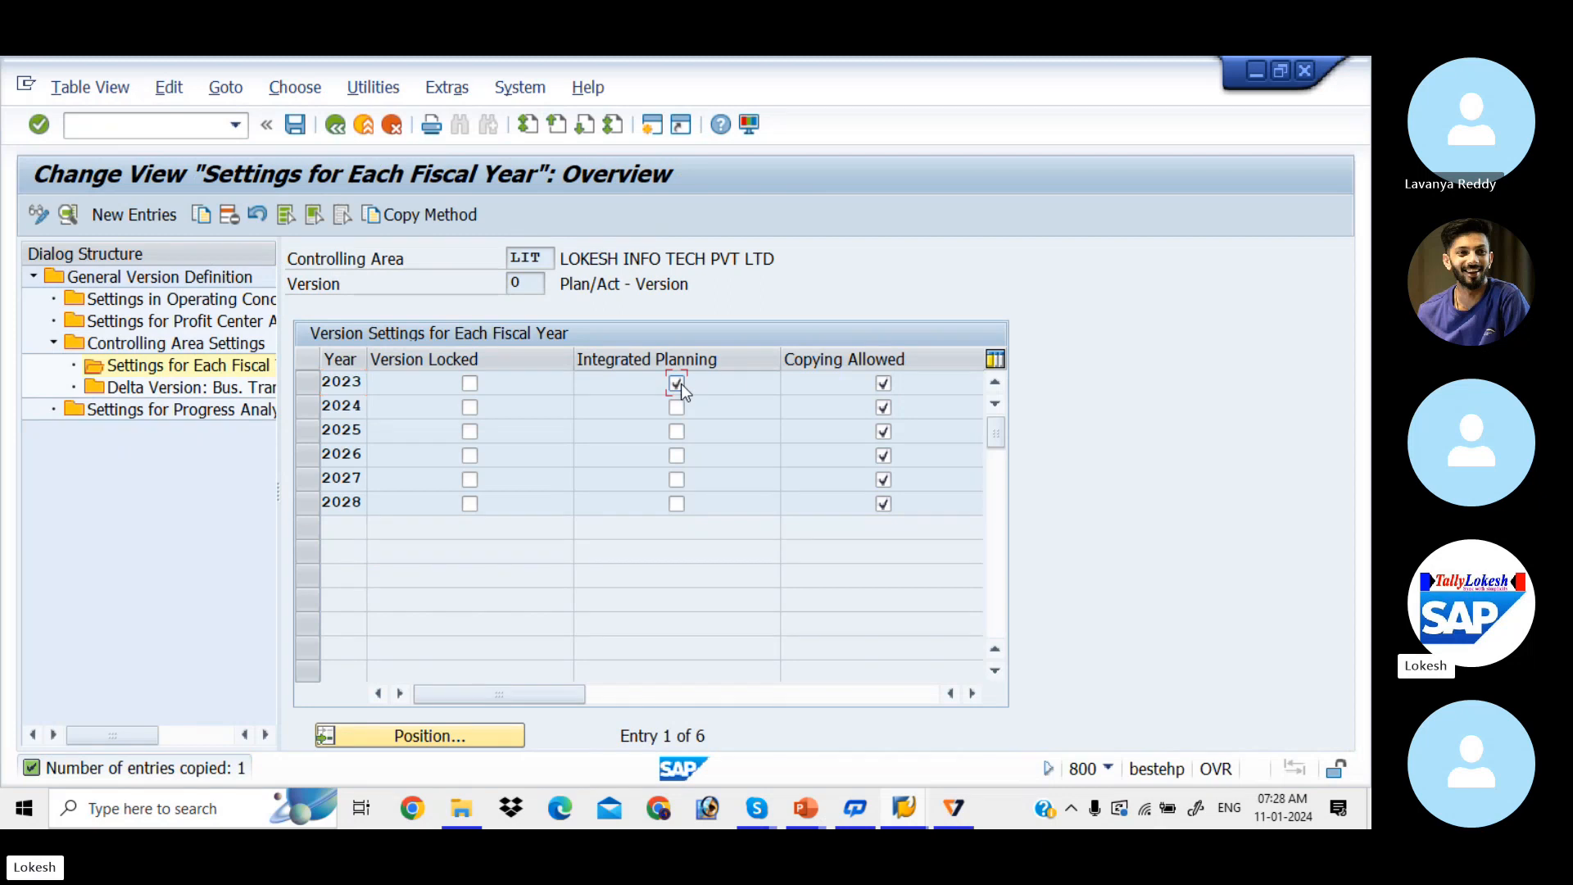
{"action": "left_click", "coordinate": [296, 124]}
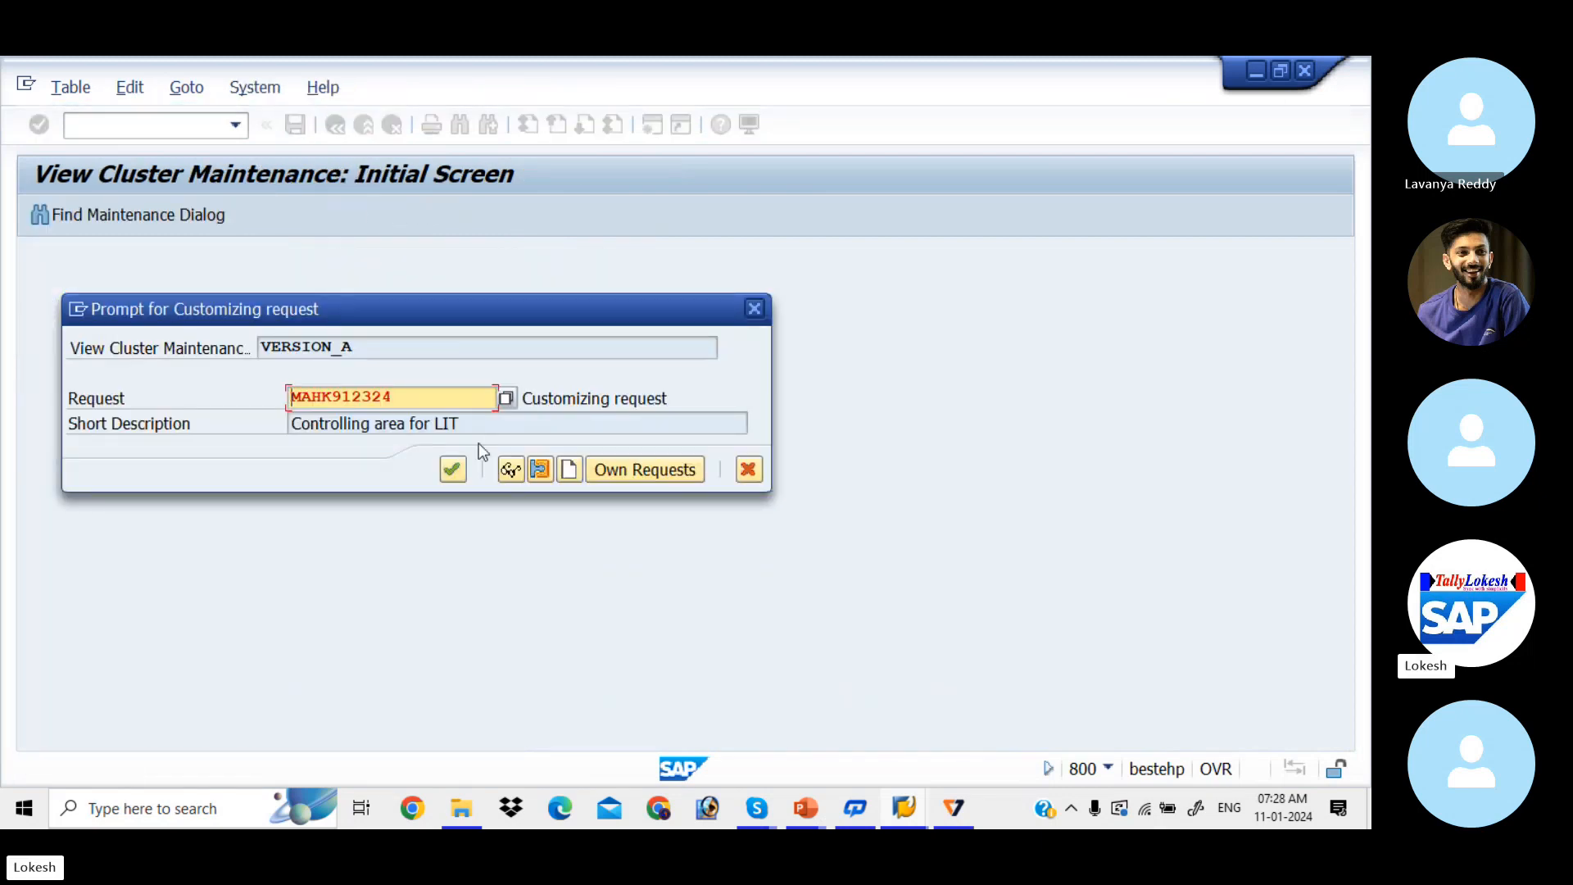
{"action": "left_click", "coordinate": [453, 469]}
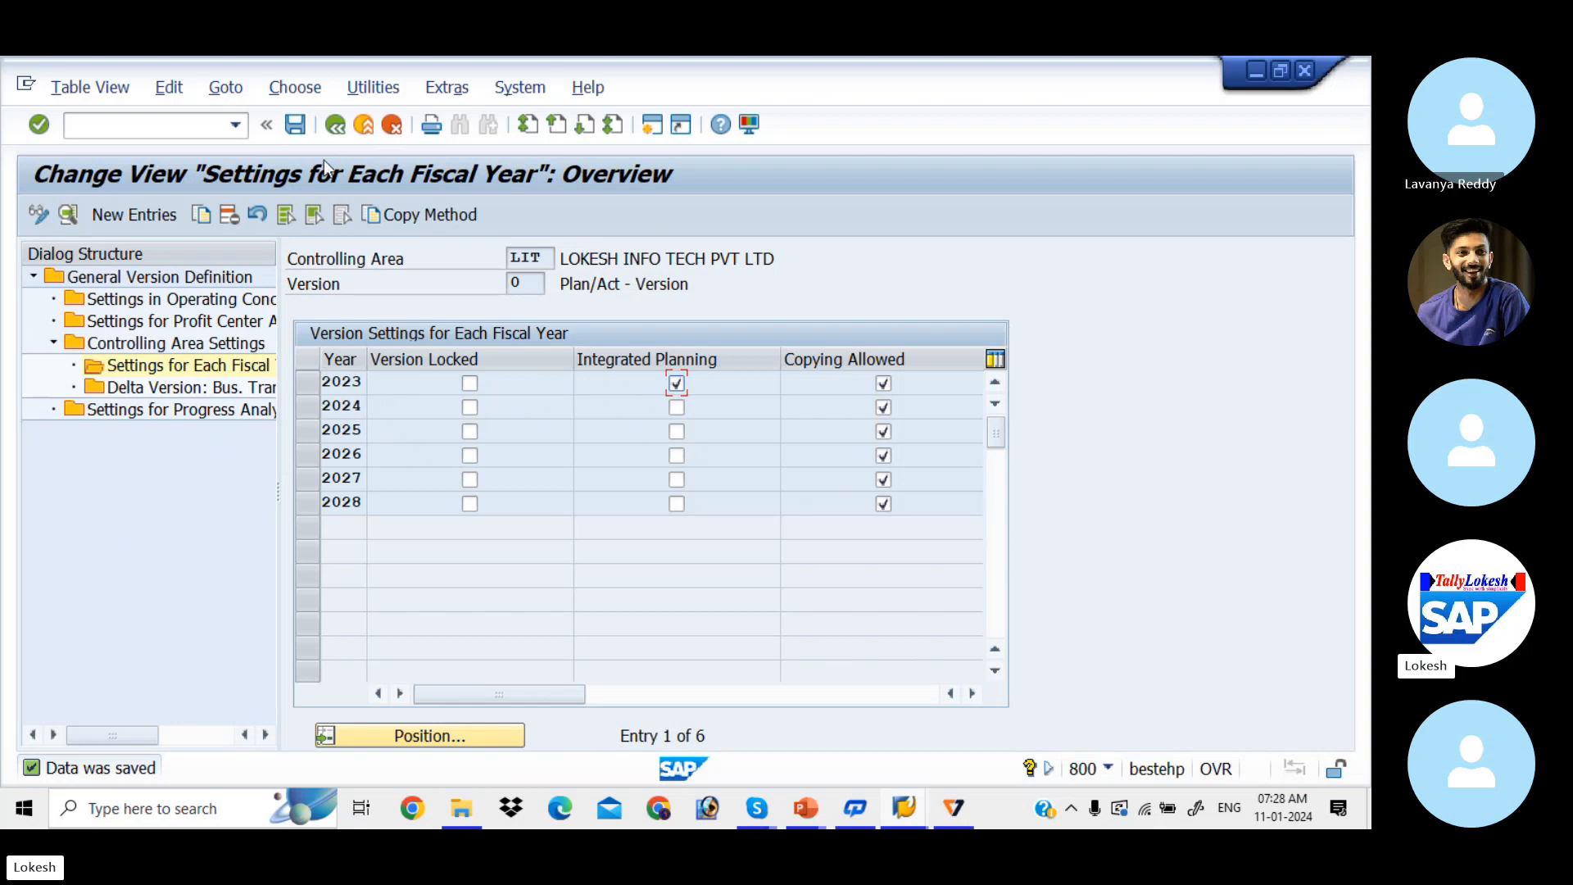
{"action": "left_click", "coordinate": [335, 125]}
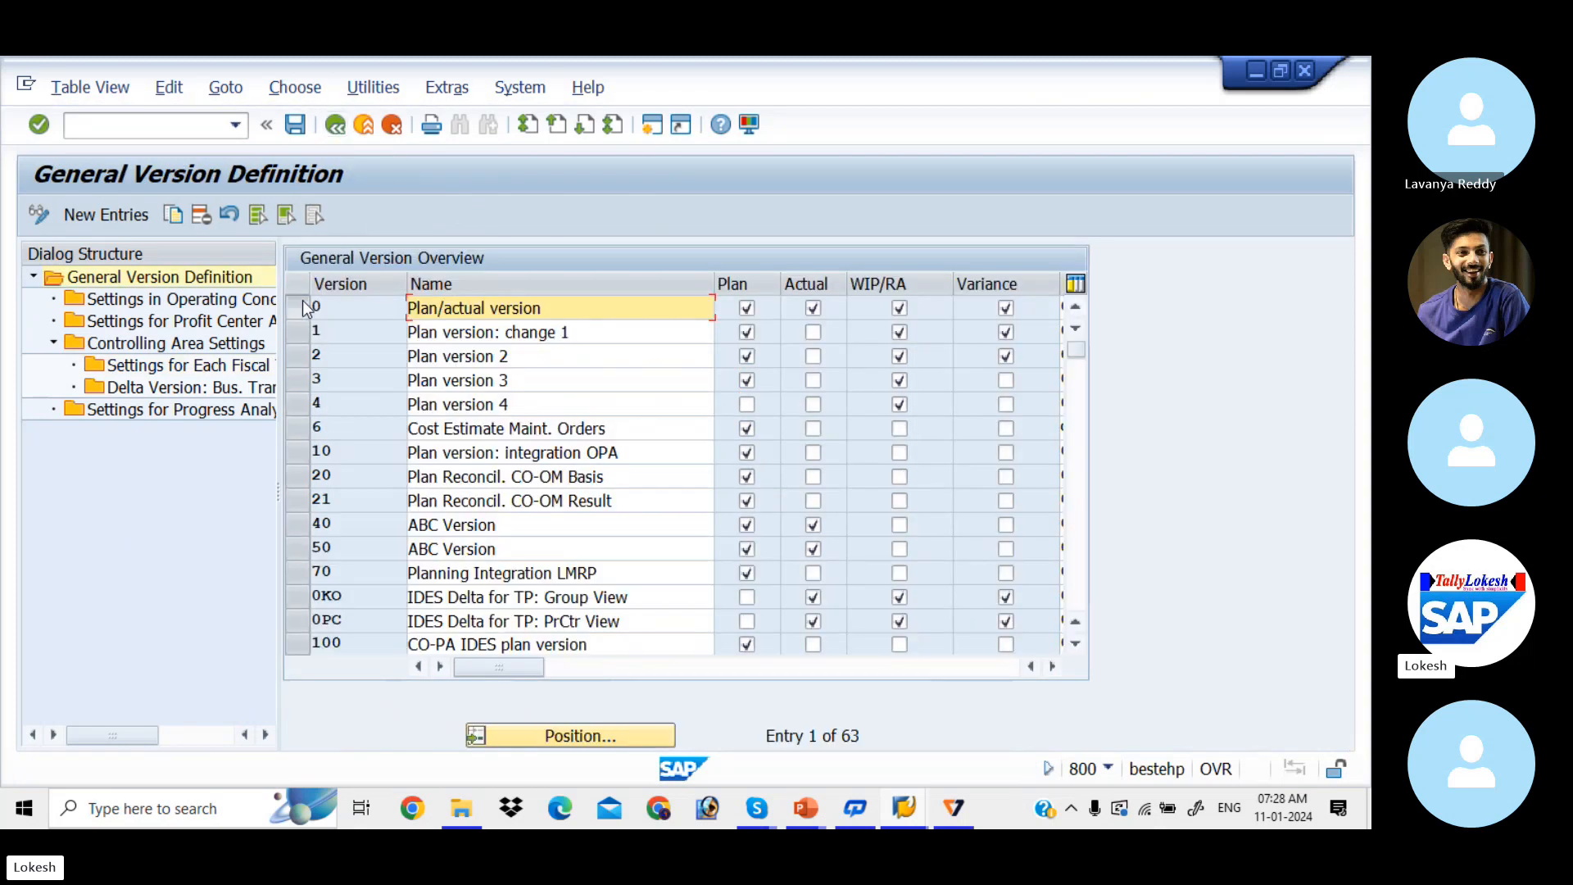
Step: Open version 0's profit center accounting settings, showing 2023 online transfer and line items enabled
{"action": "left_click", "coordinate": [305, 307]}
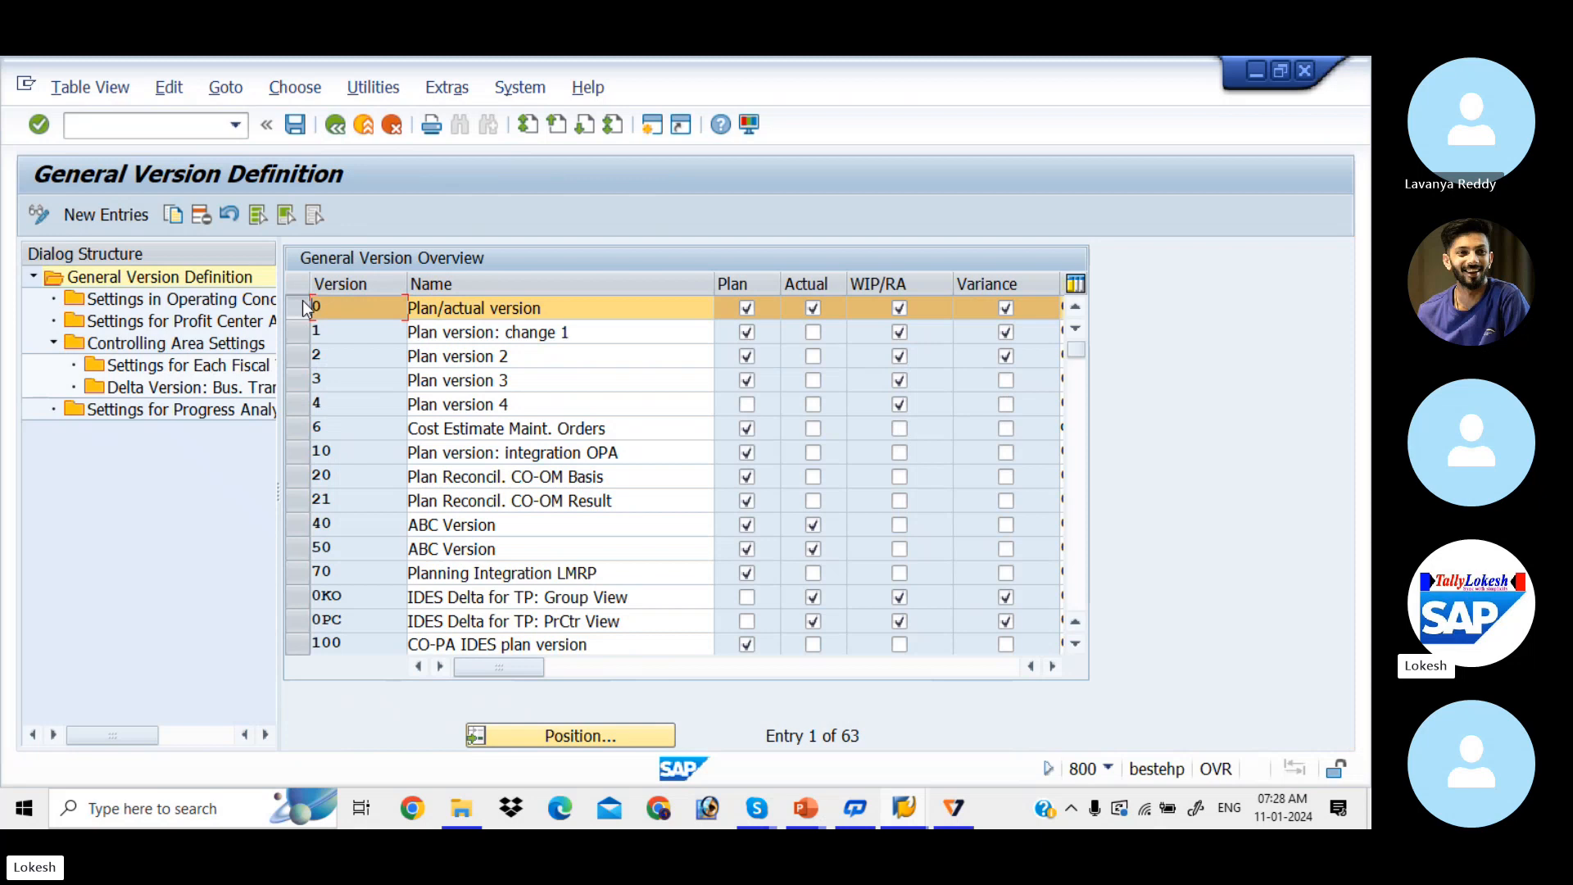
{"action": "double_click", "coordinate": [222, 323]}
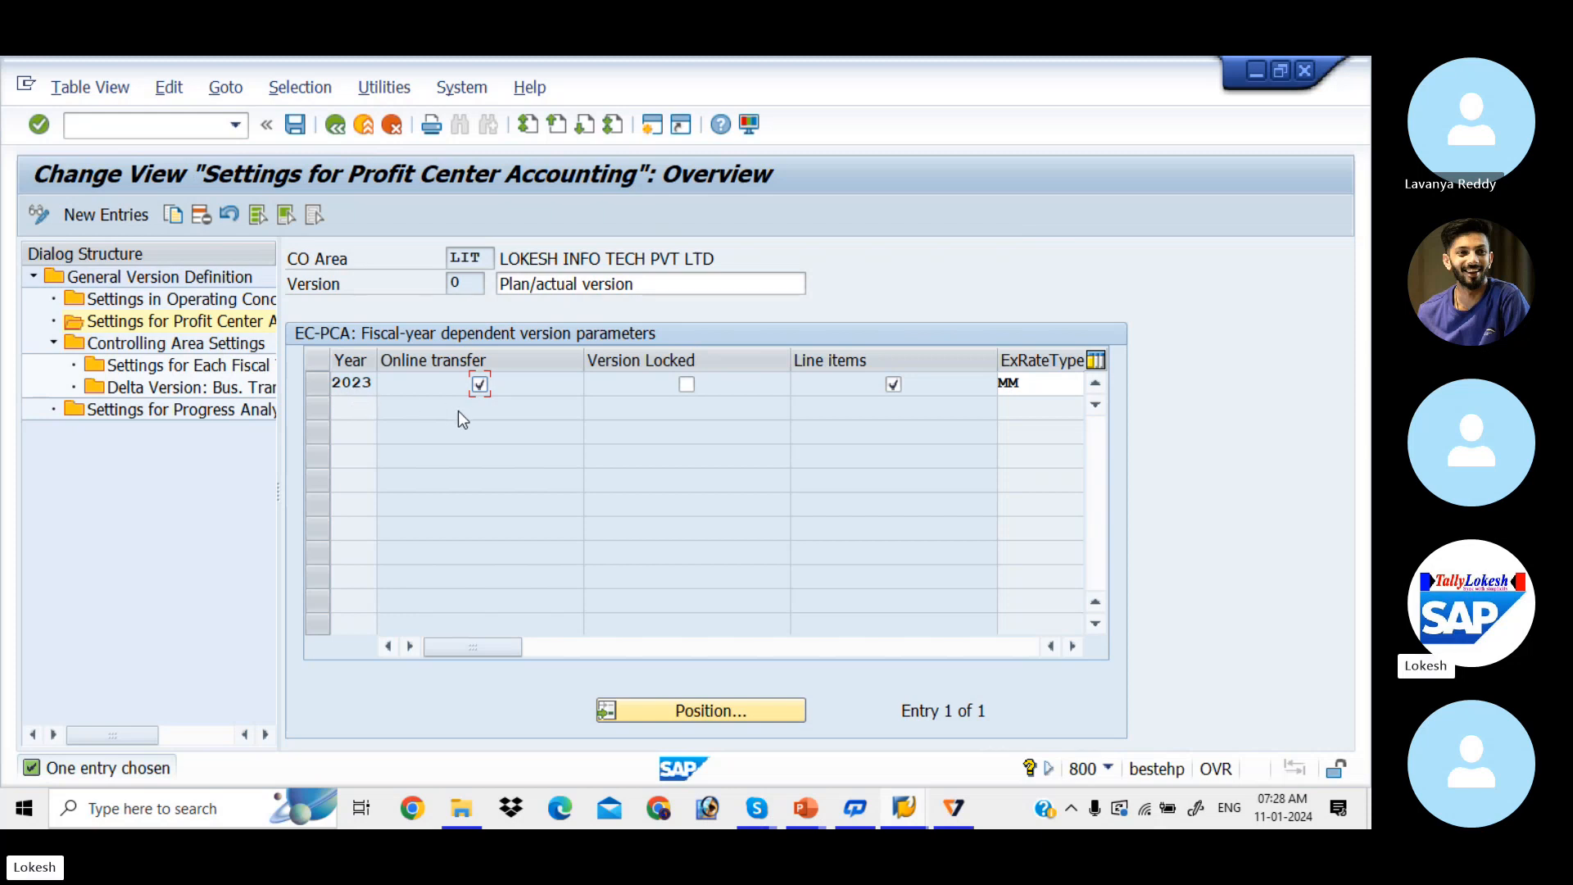
{"action": "left_click", "coordinate": [189, 127]}
Step: In FS00, open G/L account 400001 Rent A/C under admin expenses for editing
{"action": "type", "text": "/NFS00"}
{"action": "key", "text": "Return"}
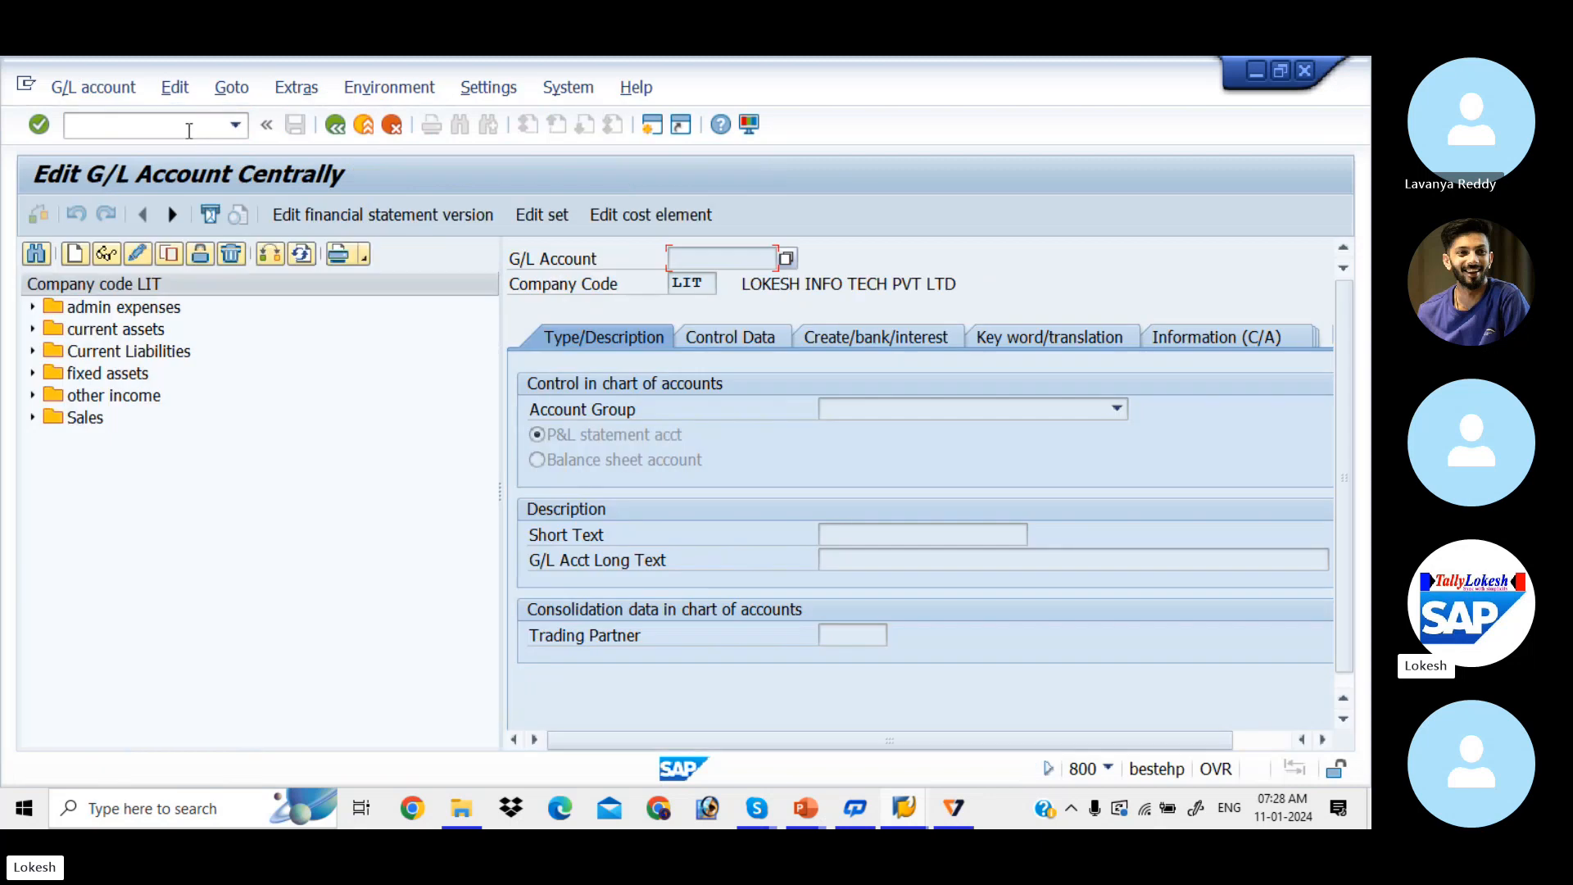
{"action": "left_click", "coordinate": [32, 308]}
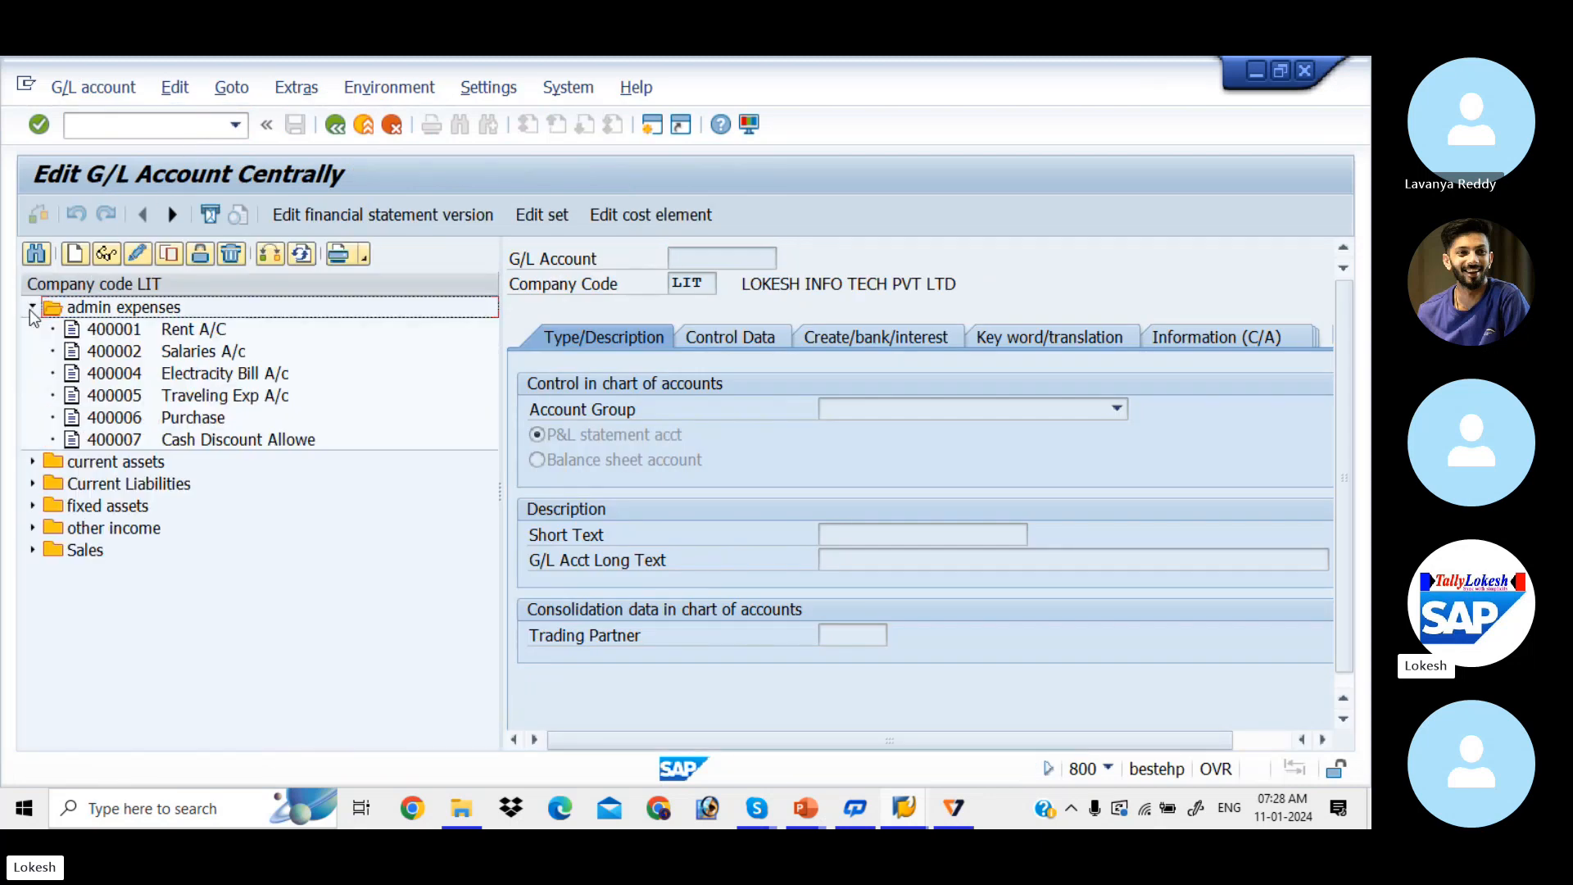
{"action": "left_click", "coordinate": [110, 330]}
{"action": "double_click", "coordinate": [110, 330]}
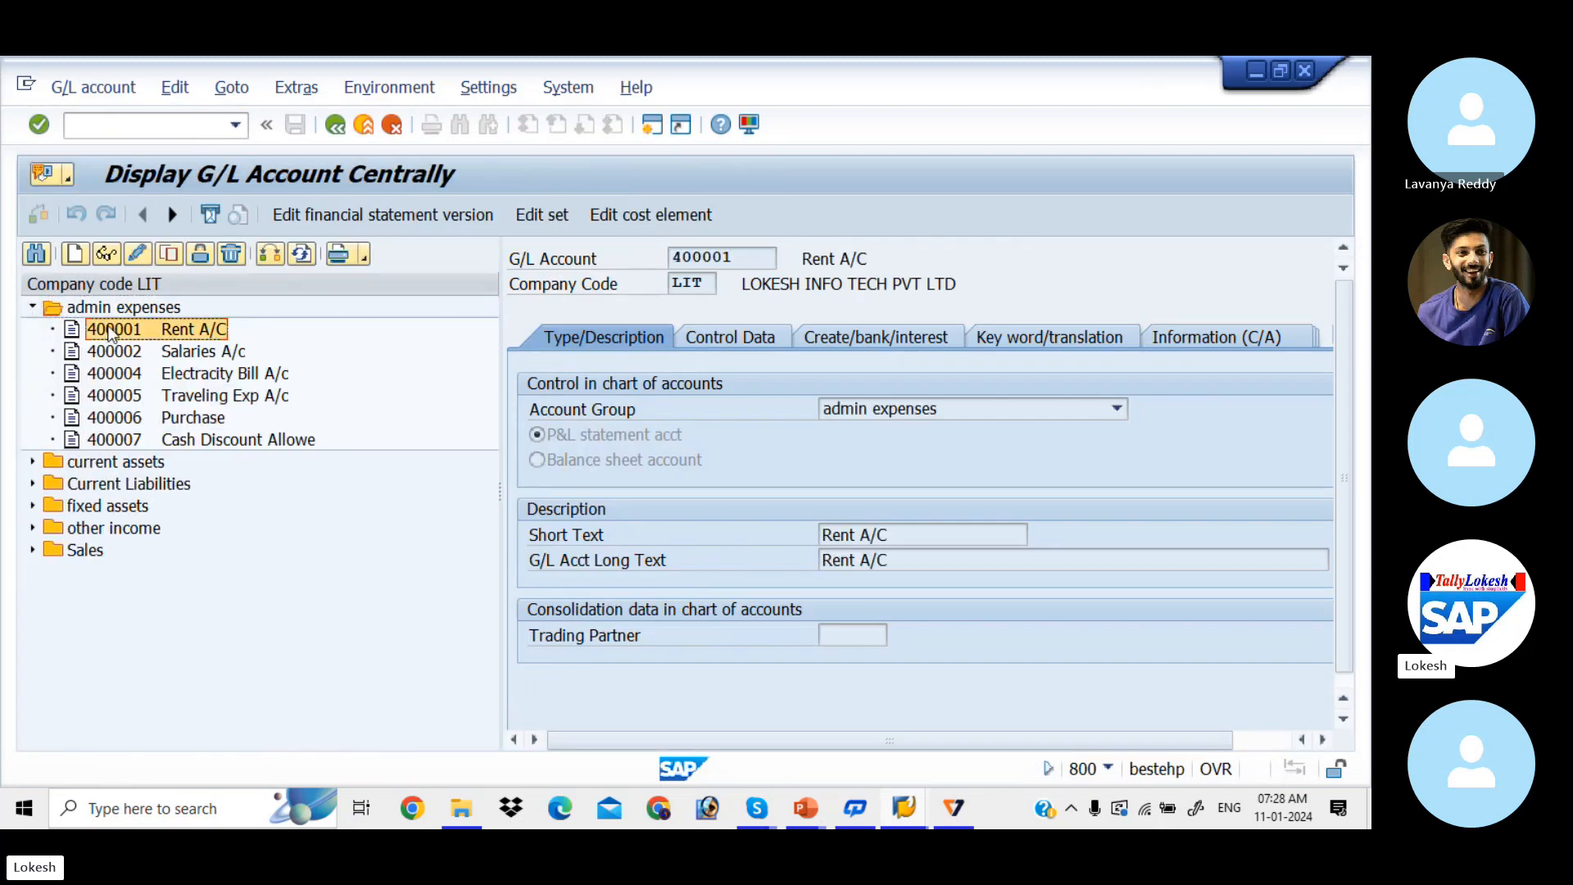
{"action": "left_click", "coordinate": [136, 255]}
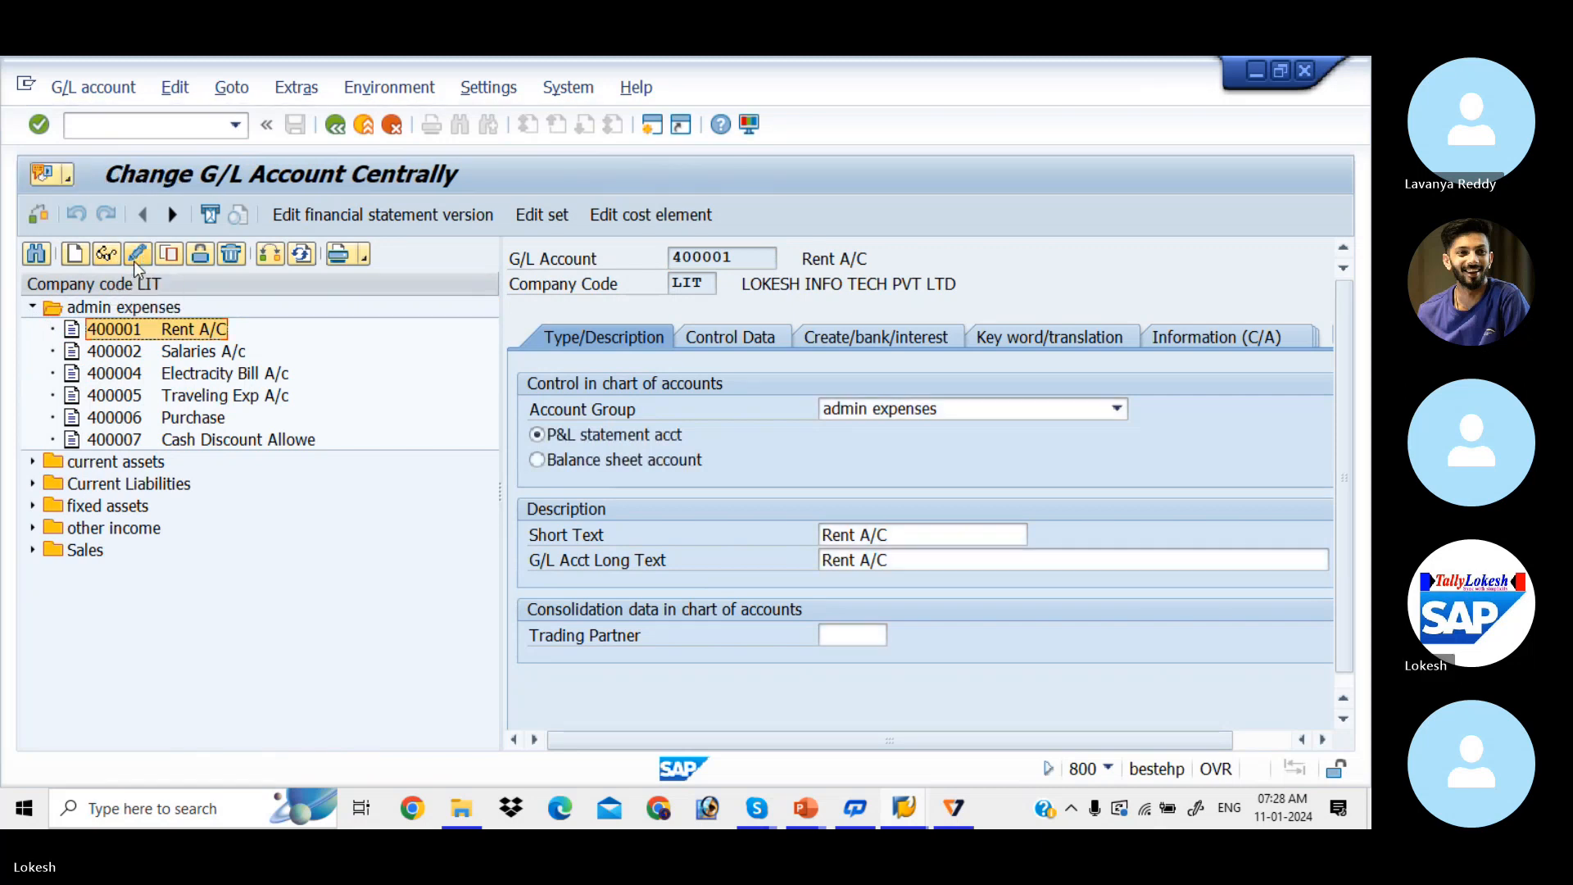
Step: Set account 400001's field status group to G004 (Cost accounts) and save
{"action": "left_click", "coordinate": [907, 336]}
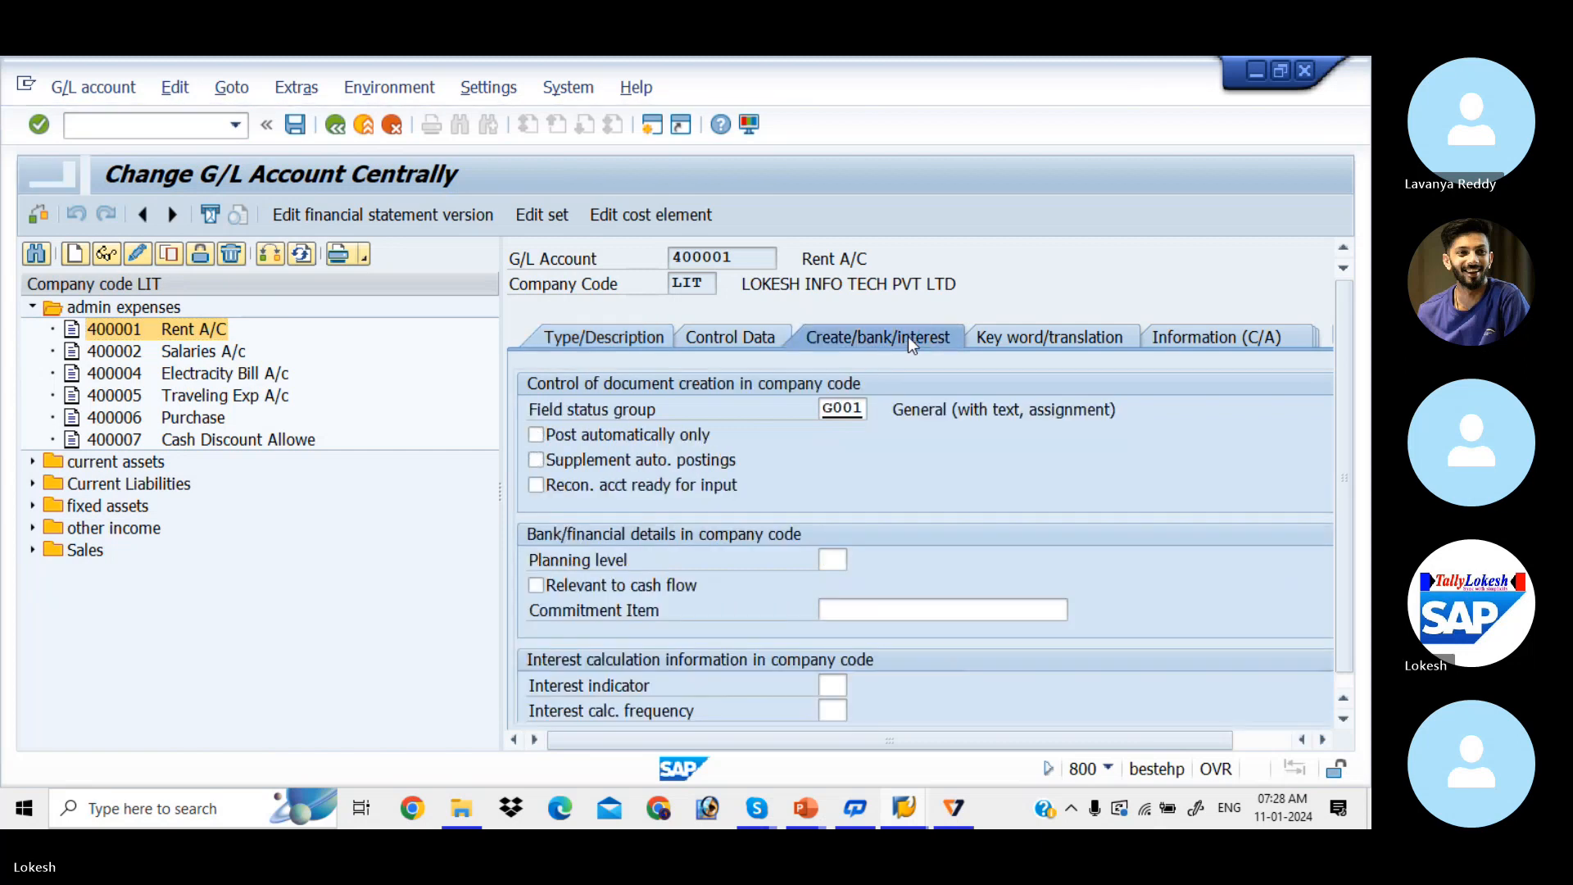
{"action": "left_click", "coordinate": [864, 407]}
{"action": "left_click", "coordinate": [876, 409]}
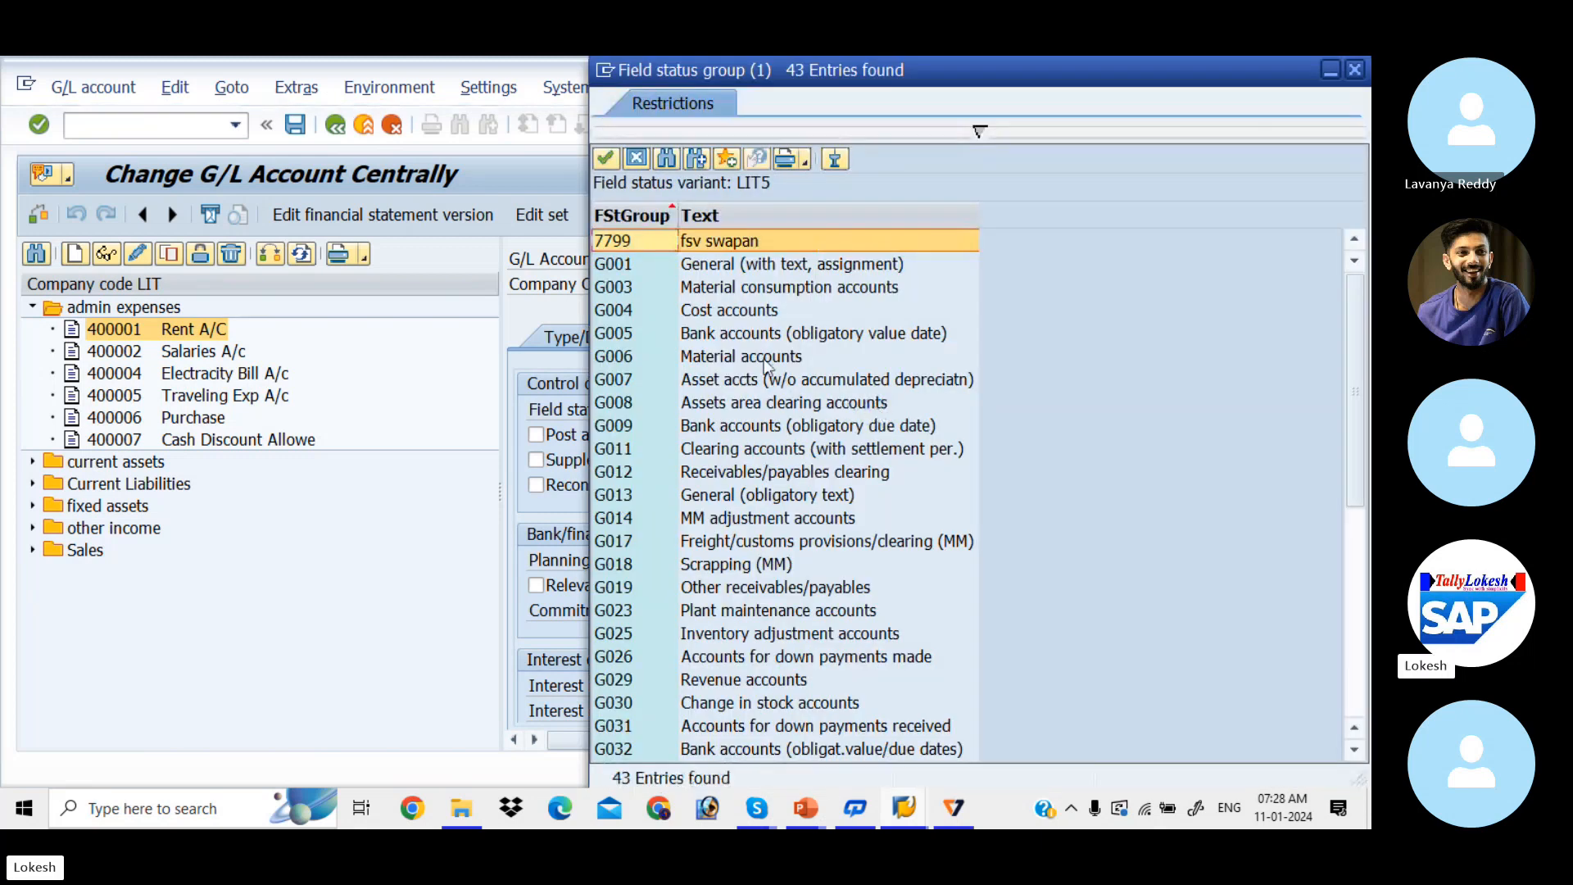
{"action": "left_click", "coordinate": [720, 309]}
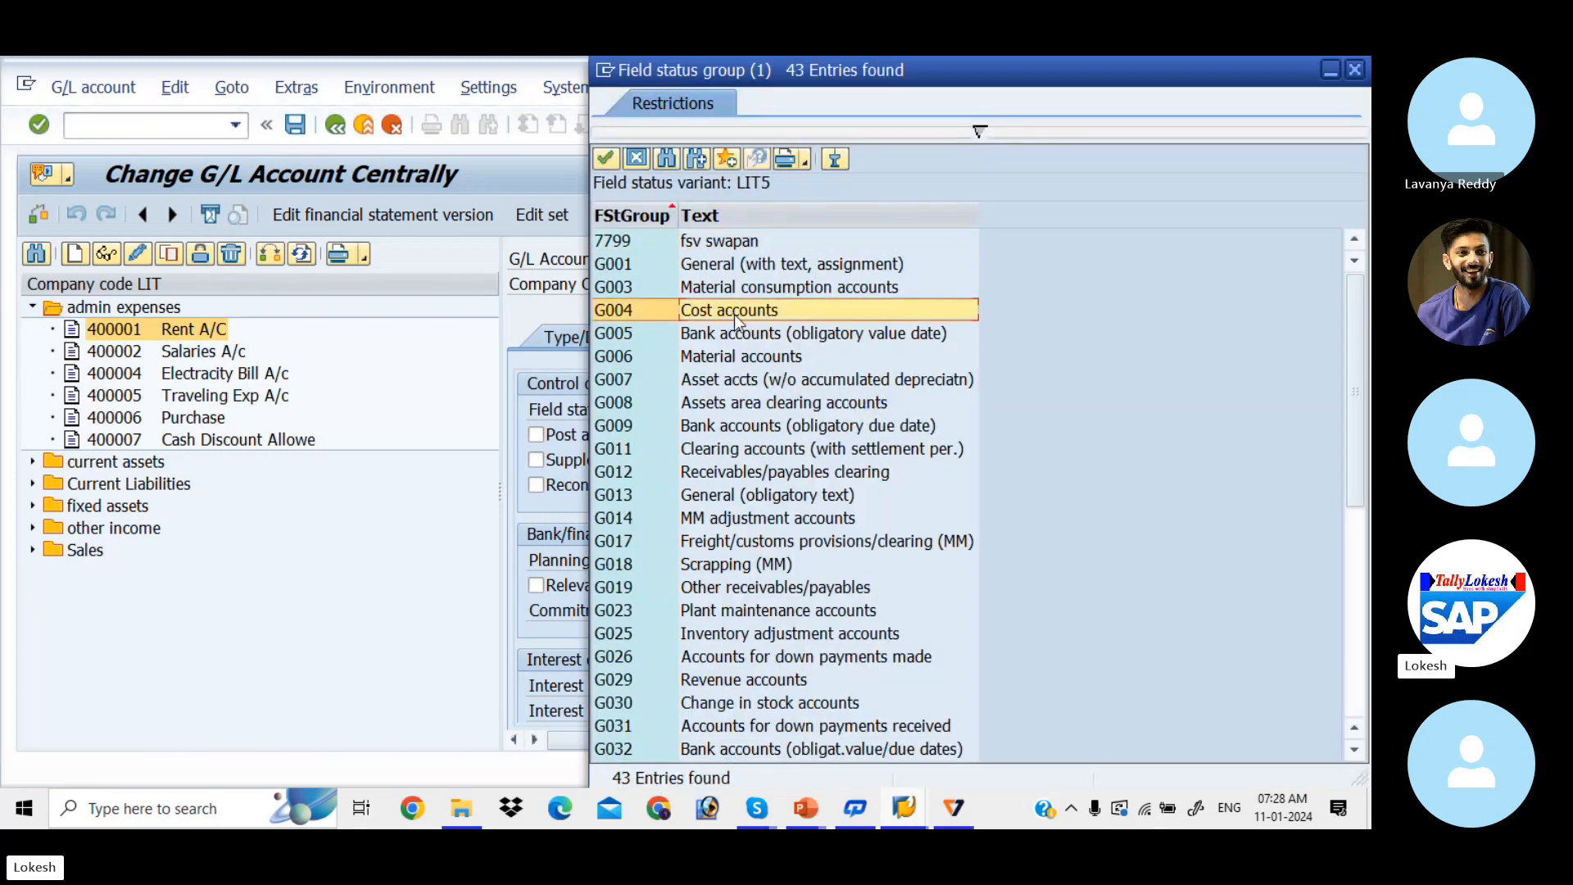
{"action": "double_click", "coordinate": [652, 319]}
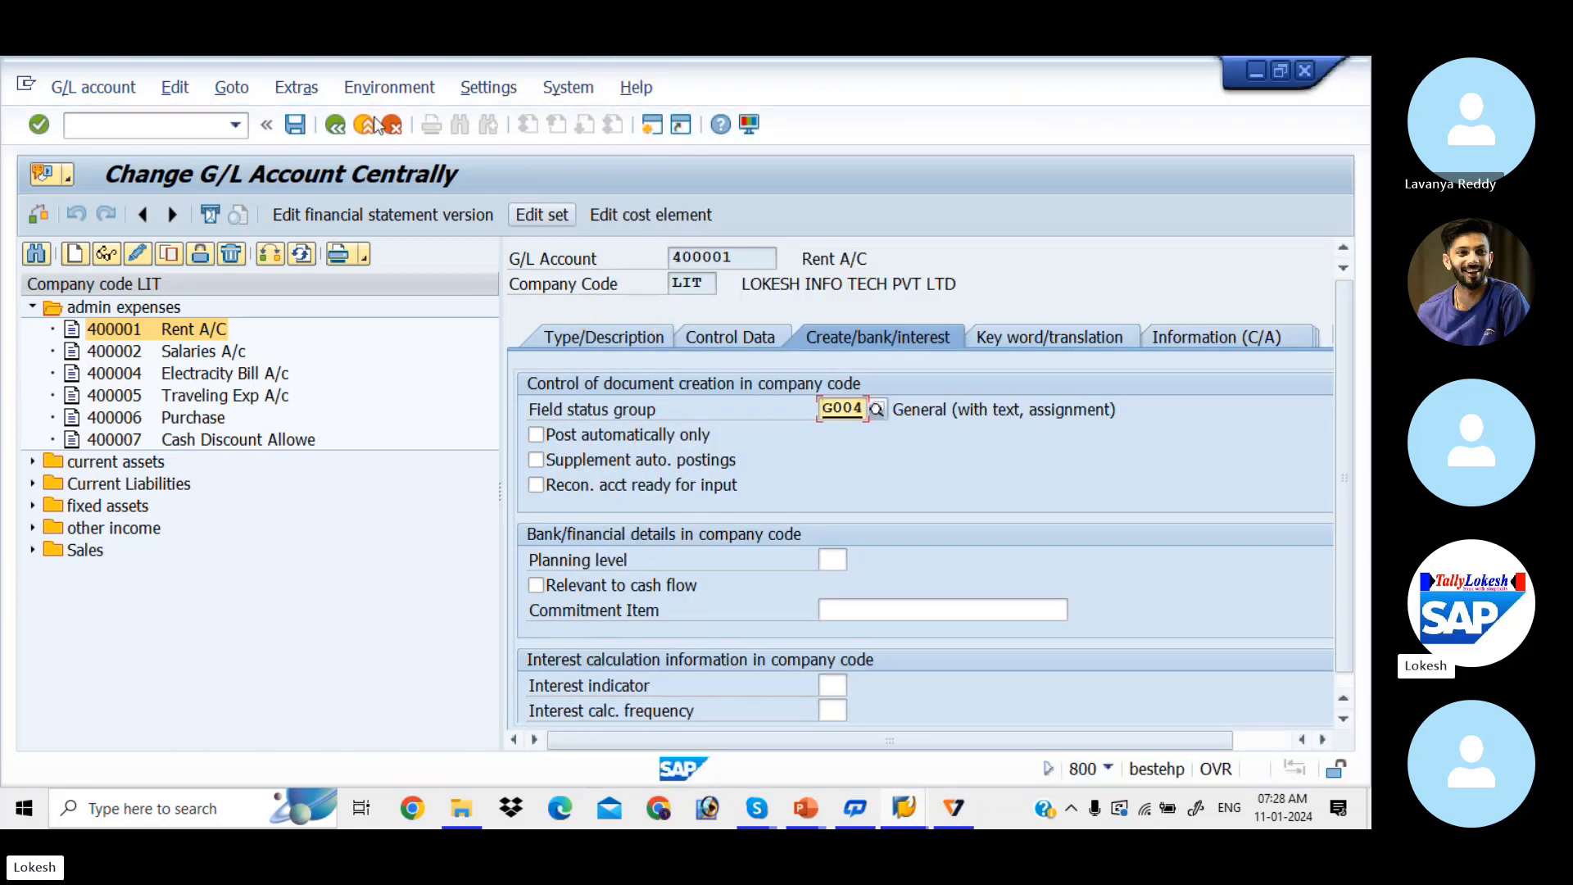
{"action": "left_click", "coordinate": [297, 125]}
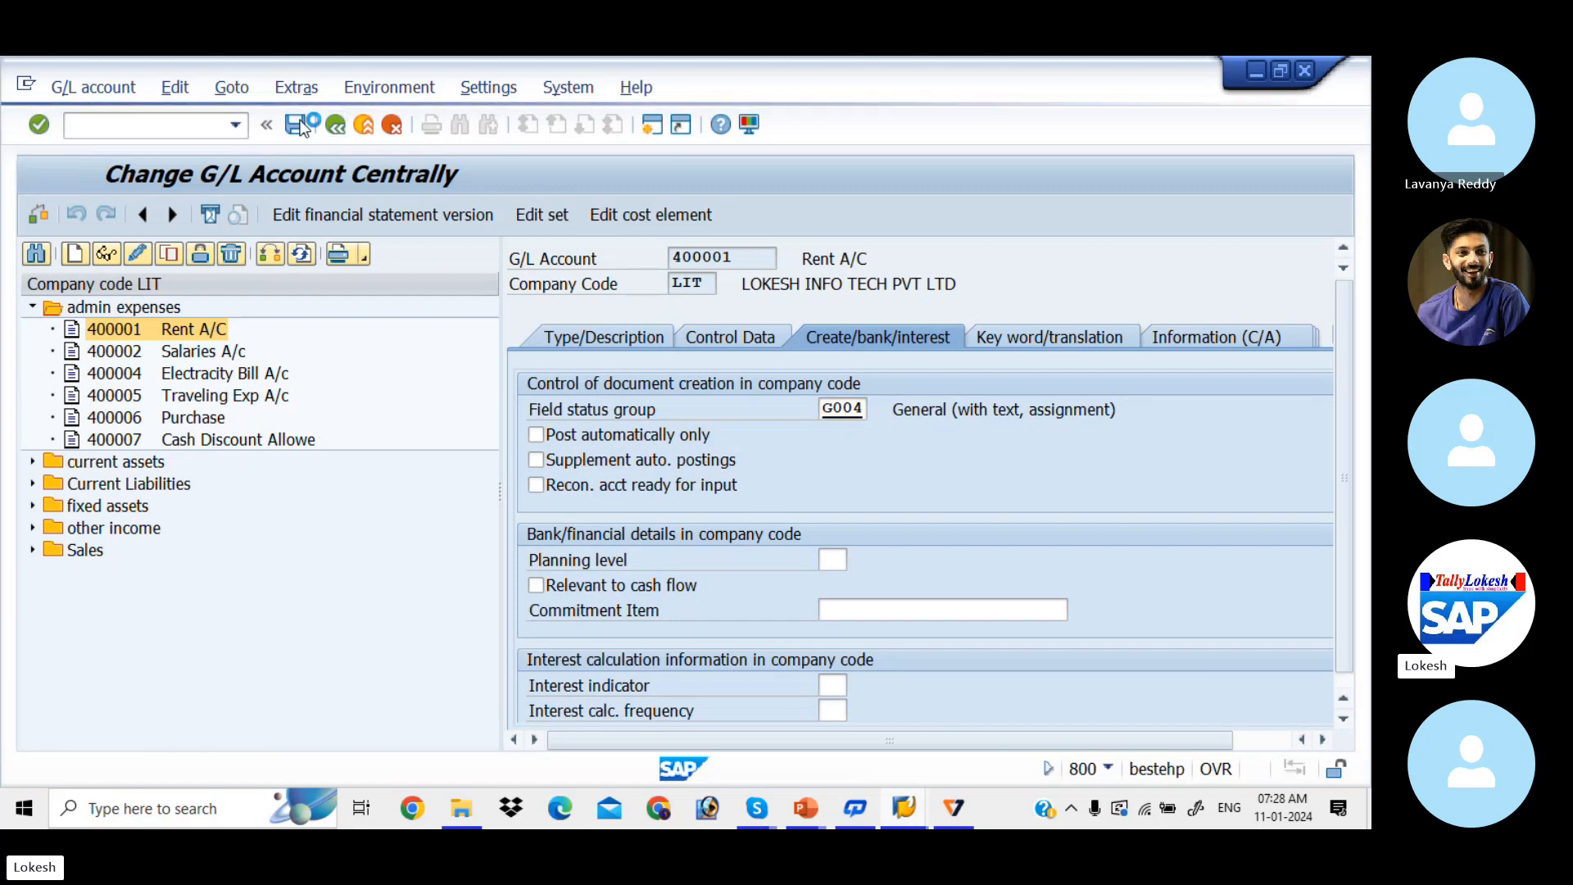
{"action": "left_click", "coordinate": [142, 131]}
{"action": "type", "text": "/"}
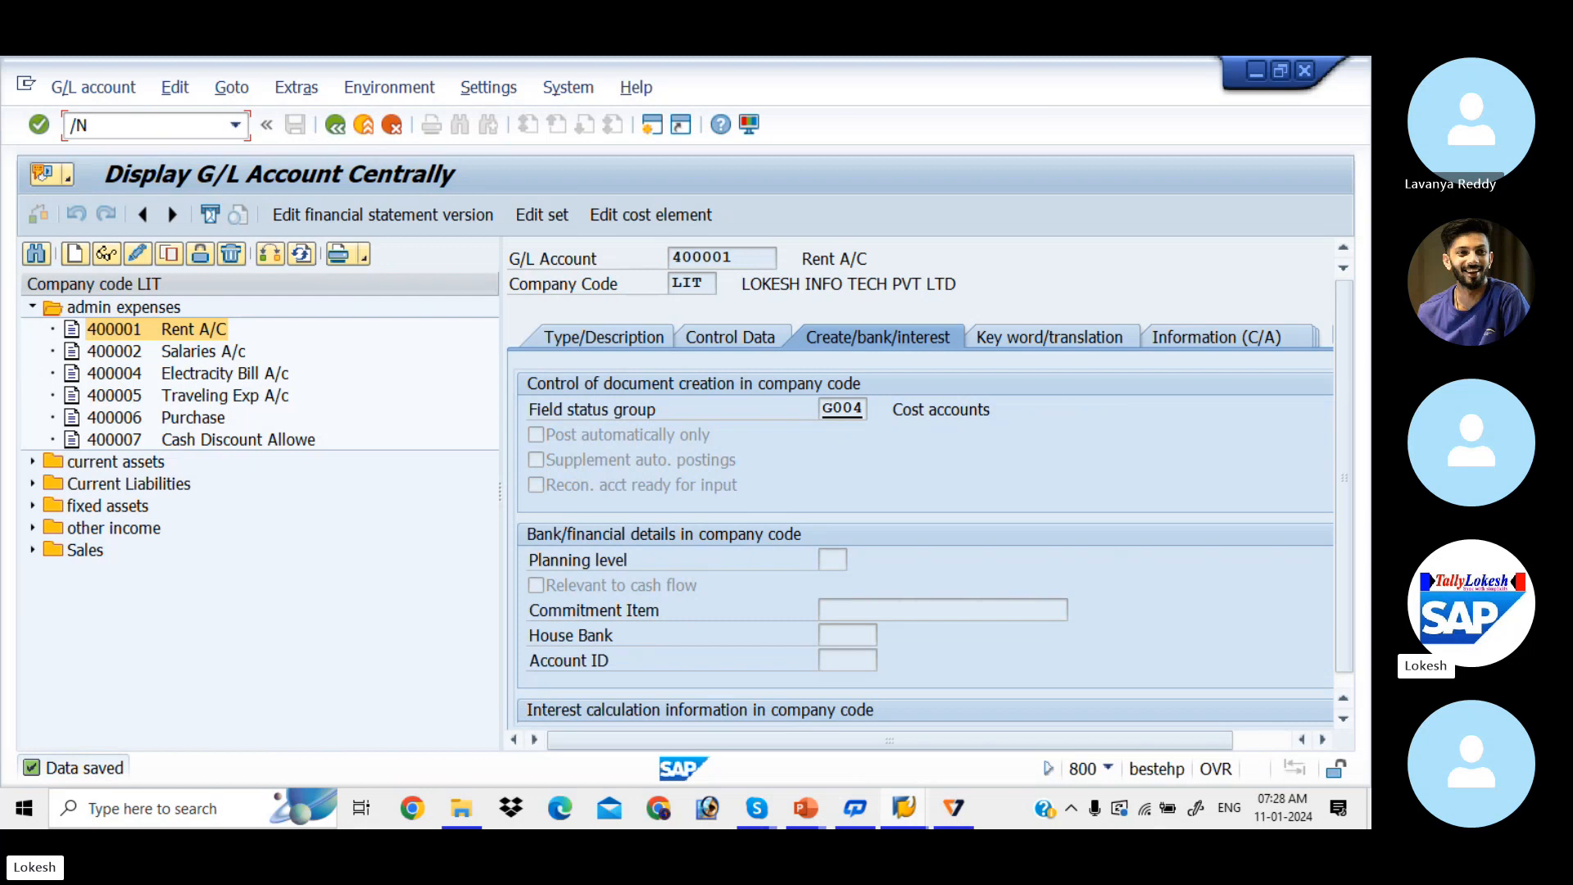
{"action": "type", "text": "NFV"}
Step: Fill the document header: date 11.01.2024, reference 0008, header text RENT A/C, type SA
{"action": "key", "text": "Return"}
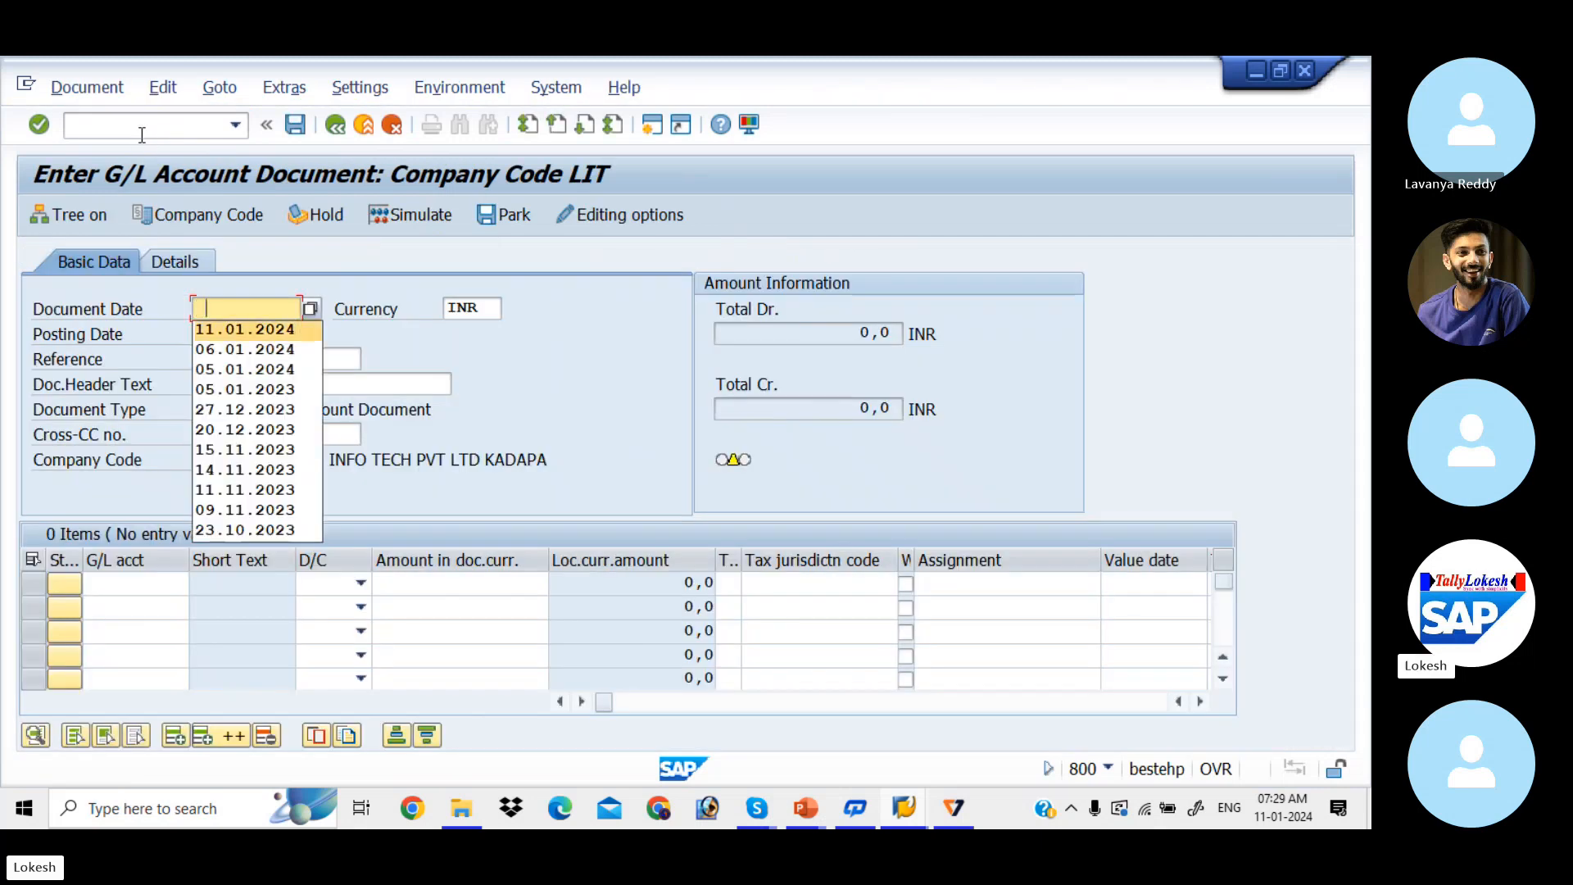
{"action": "key", "text": "Tab"}
{"action": "key", "text": "Tab"}
{"action": "key", "text": "Tab"}
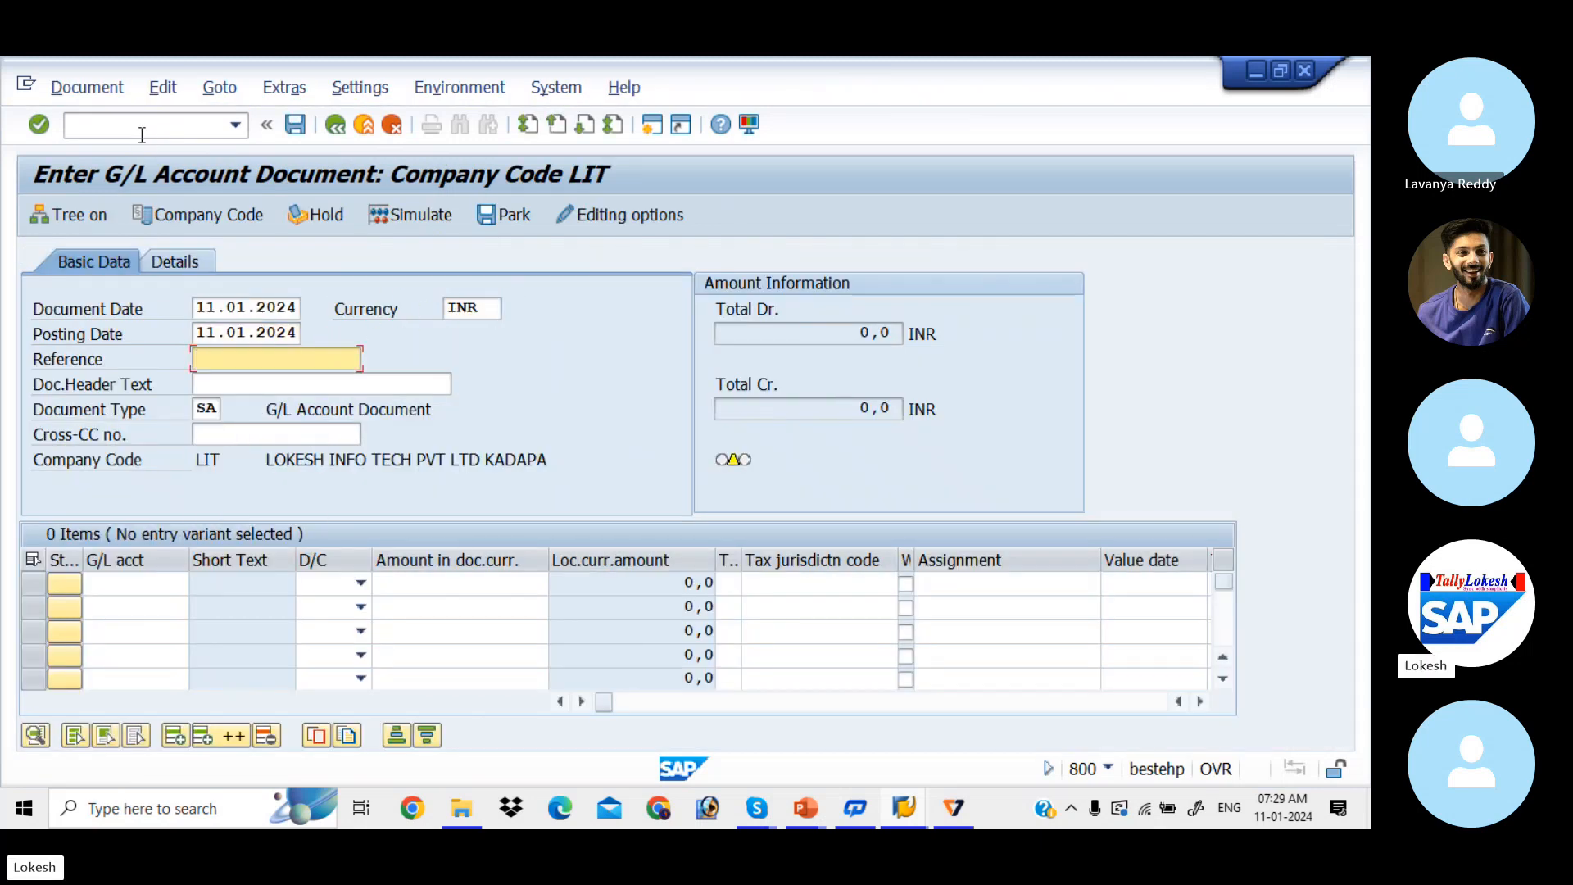
{"action": "key", "text": "space"}
{"action": "key", "text": "Down"}
{"action": "key", "text": "Tab"}
{"action": "key", "text": "space"}
{"action": "key", "text": "Down"}
{"action": "key", "text": "Tab"}
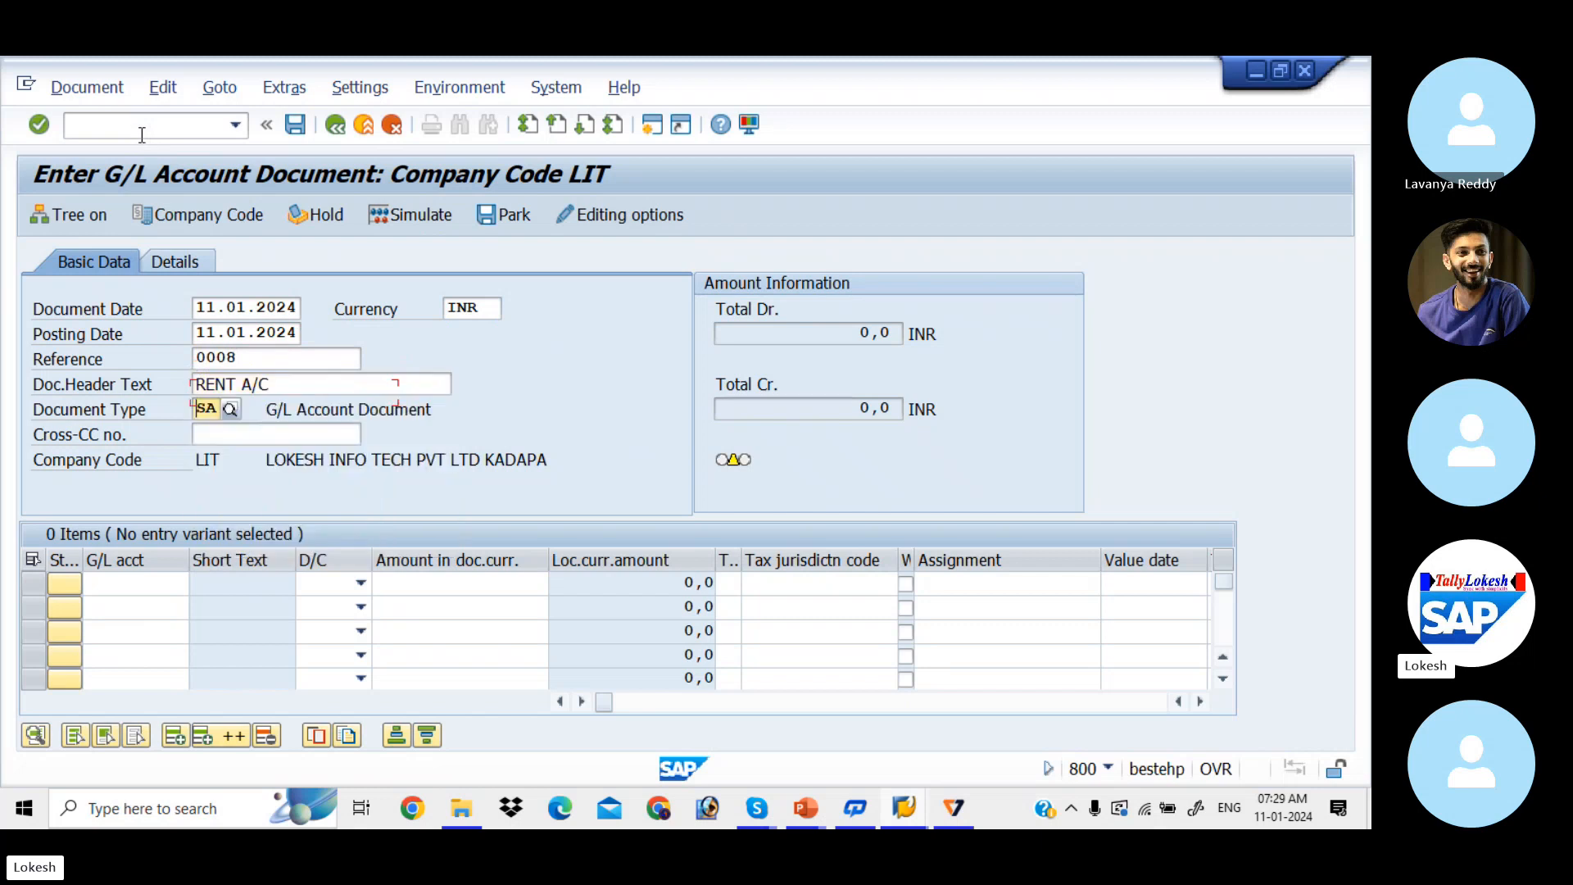
{"action": "key", "text": "Tab"}
{"action": "key", "text": "Tab"}
Step: Enter line 1: account 400001, debit 5000, text Rent, cost center 1001
{"action": "key", "text": "Tab"}
{"action": "key", "text": "space"}
{"action": "key", "text": "Down"}
{"action": "key", "text": "Tab"}
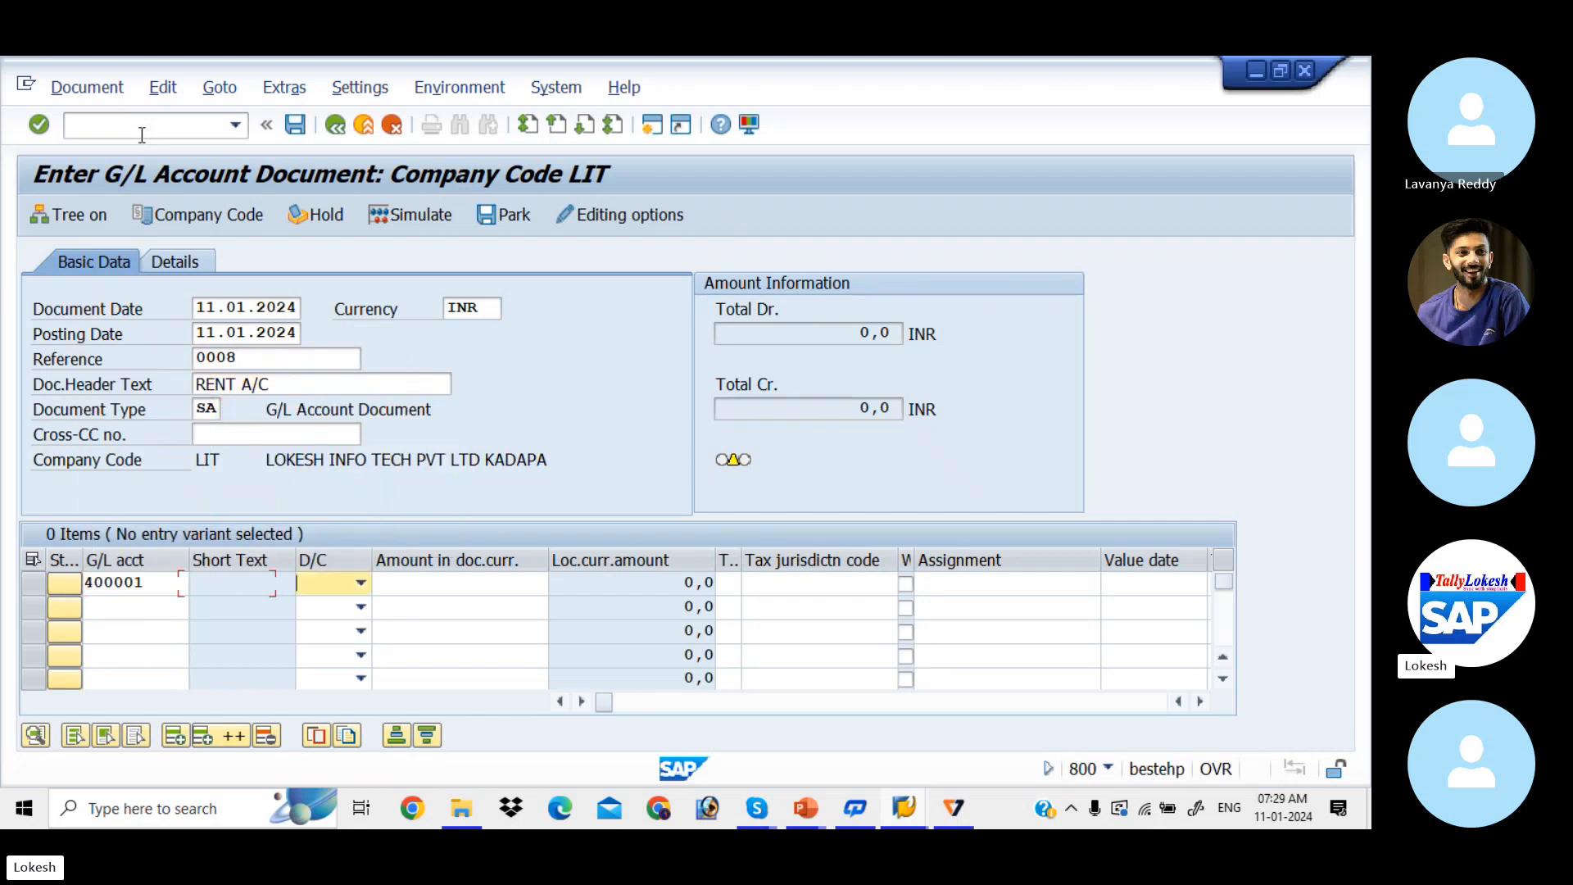
{"action": "key", "text": "d"}
{"action": "key", "text": "Tab"}
{"action": "key", "text": "space"}
{"action": "key", "text": "Down"}
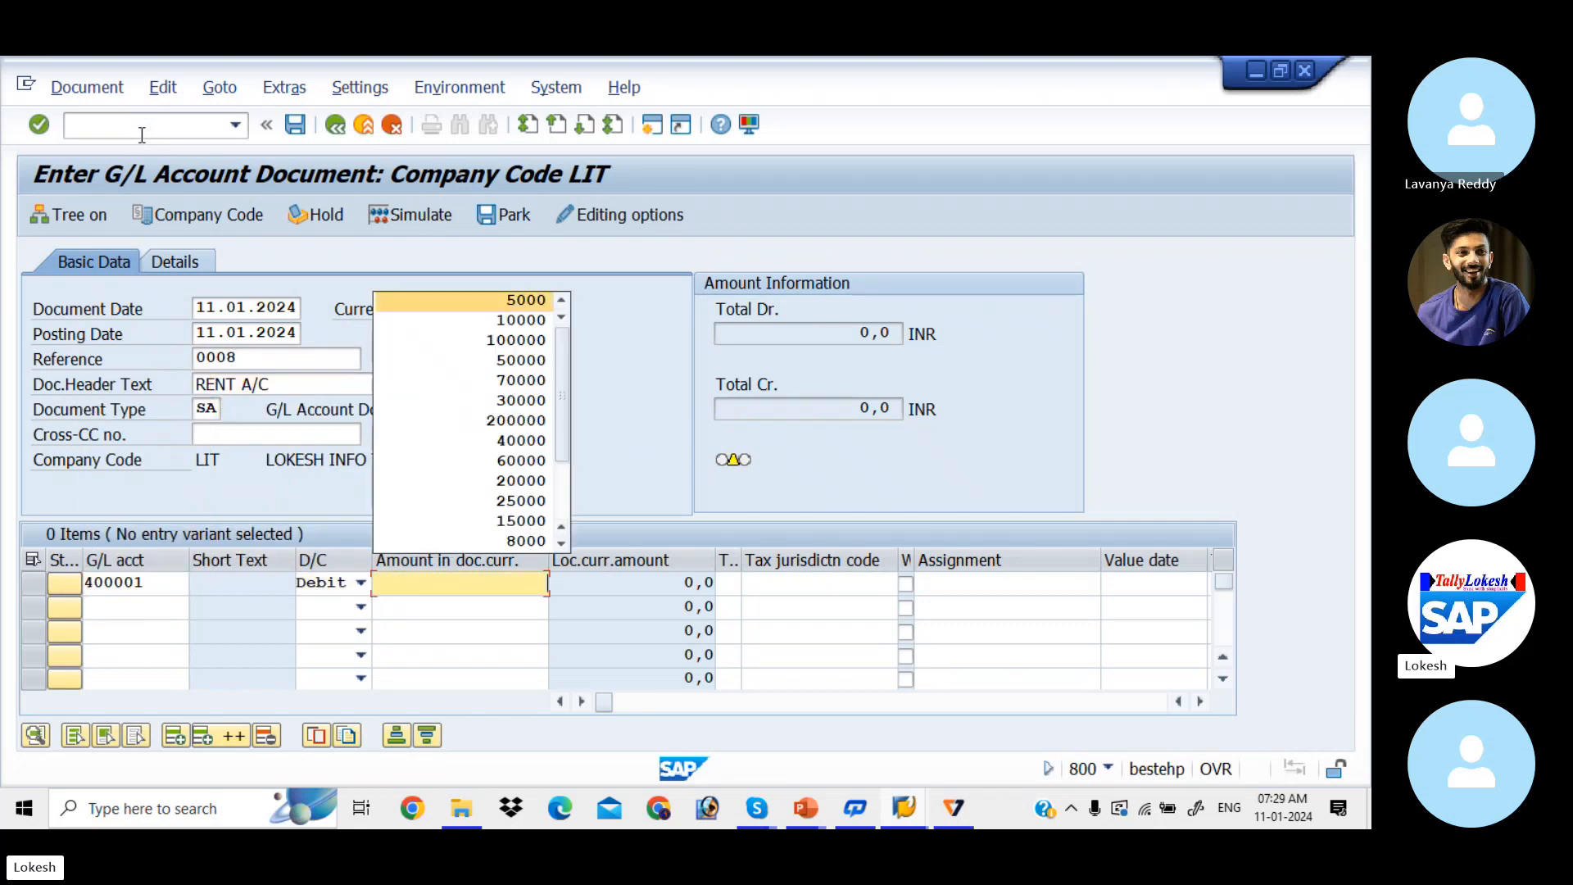
{"action": "key", "text": "Tab"}
{"action": "key", "text": "Tab"}
{"action": "key", "text": "Tab"}
{"action": "key", "text": "Tab"}
{"action": "key", "text": "Tab"}
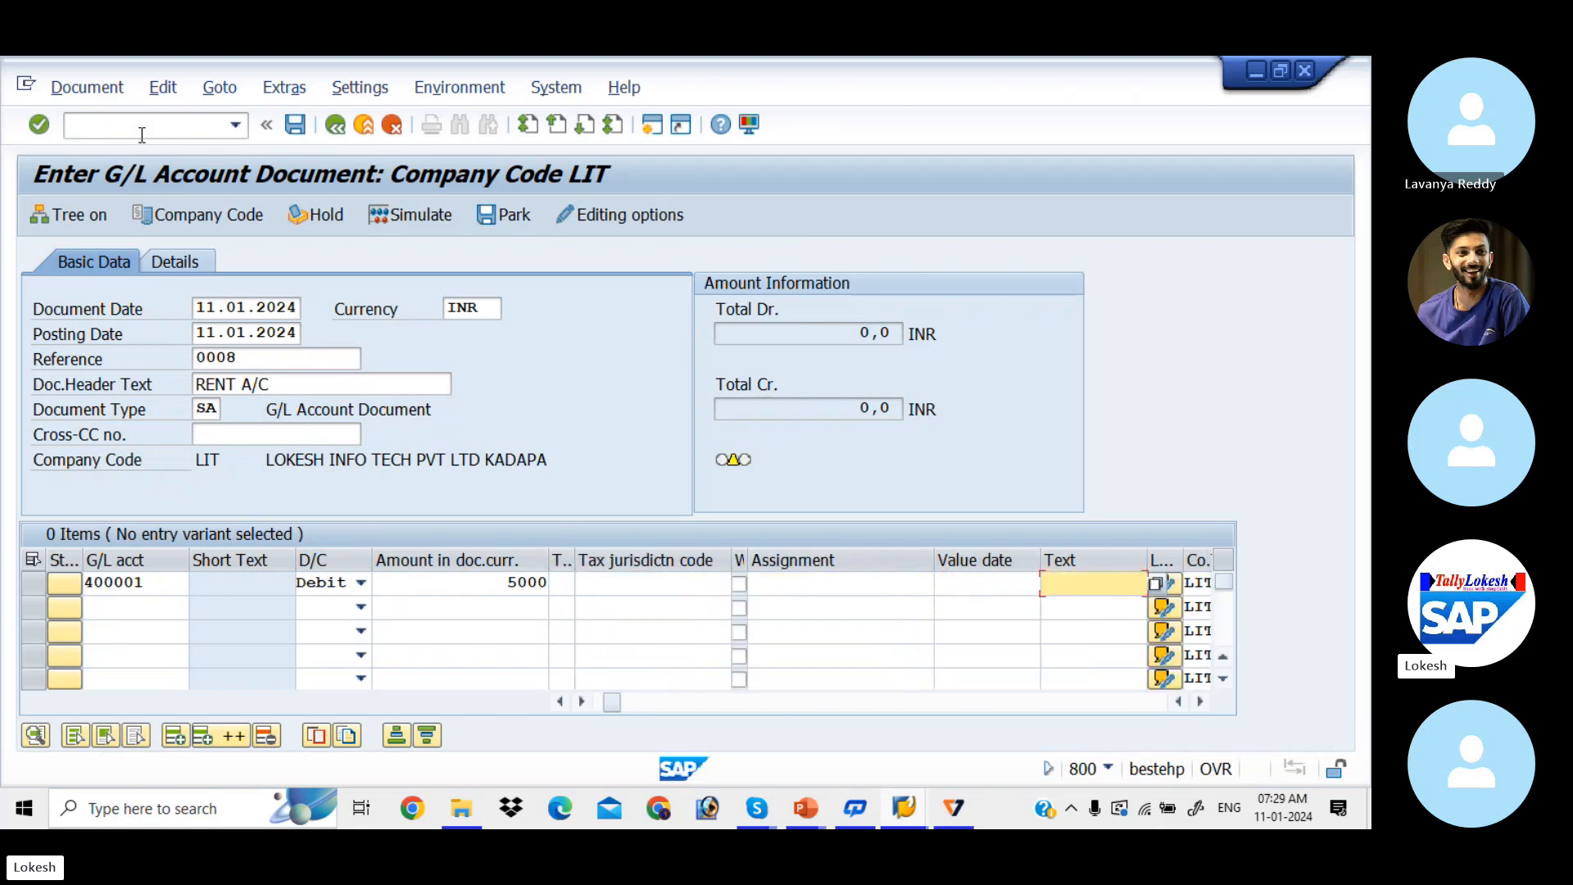
{"action": "key", "text": "space"}
{"action": "key", "text": "Down"}
{"action": "key", "text": "Tab"}
{"action": "key", "text": "Tab"}
{"action": "key", "text": "Tab"}
{"action": "key", "text": "Tab"}
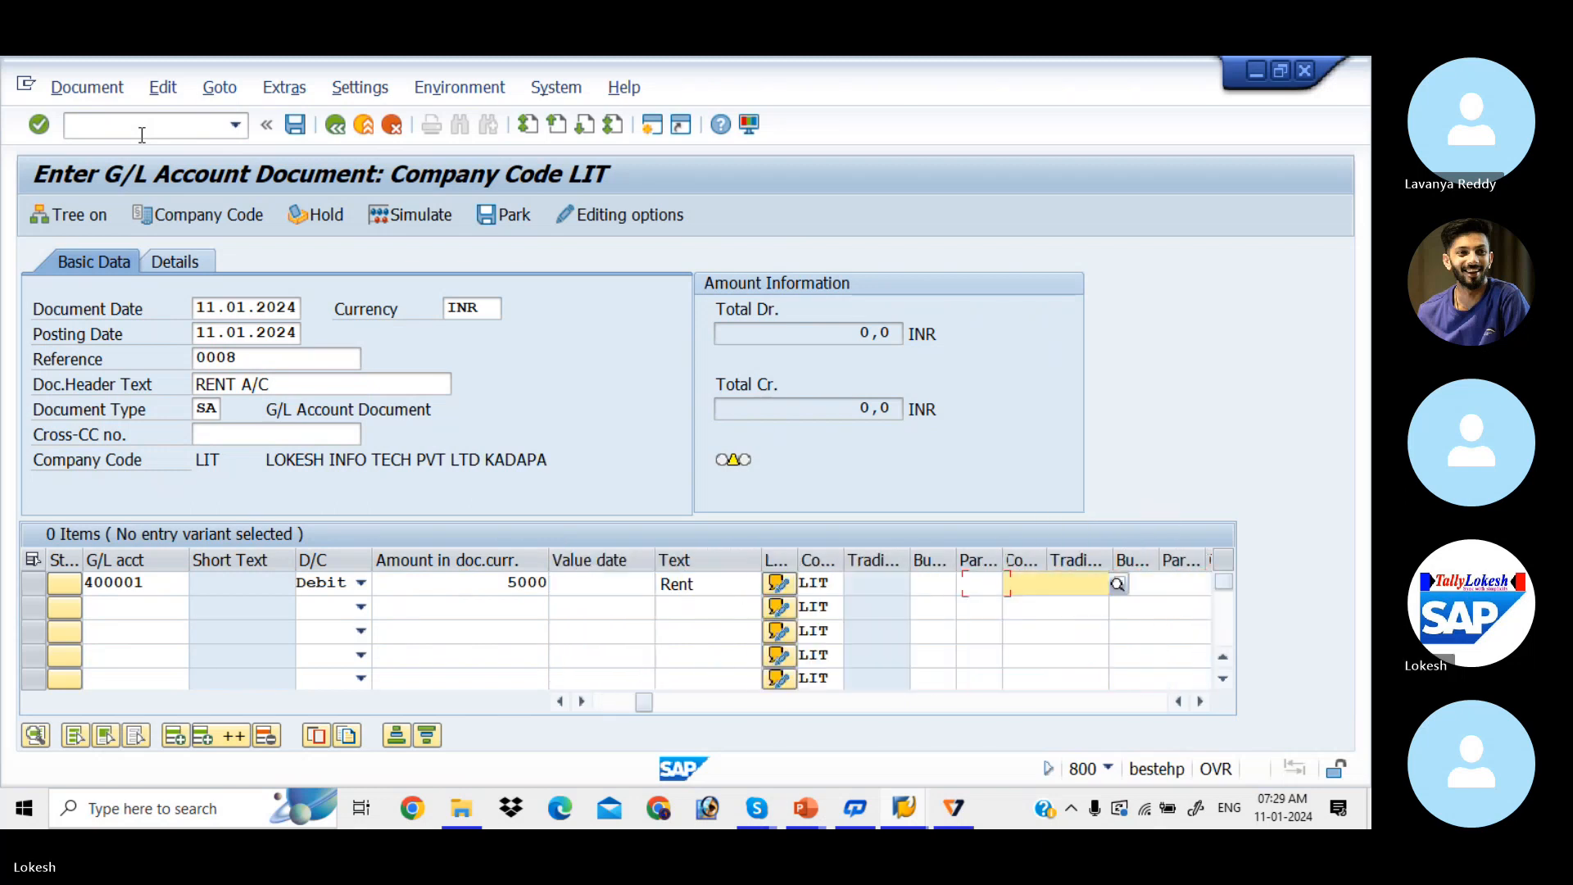
{"action": "key", "text": "space"}
{"action": "key", "text": "Down"}
{"action": "key", "text": "Tab"}
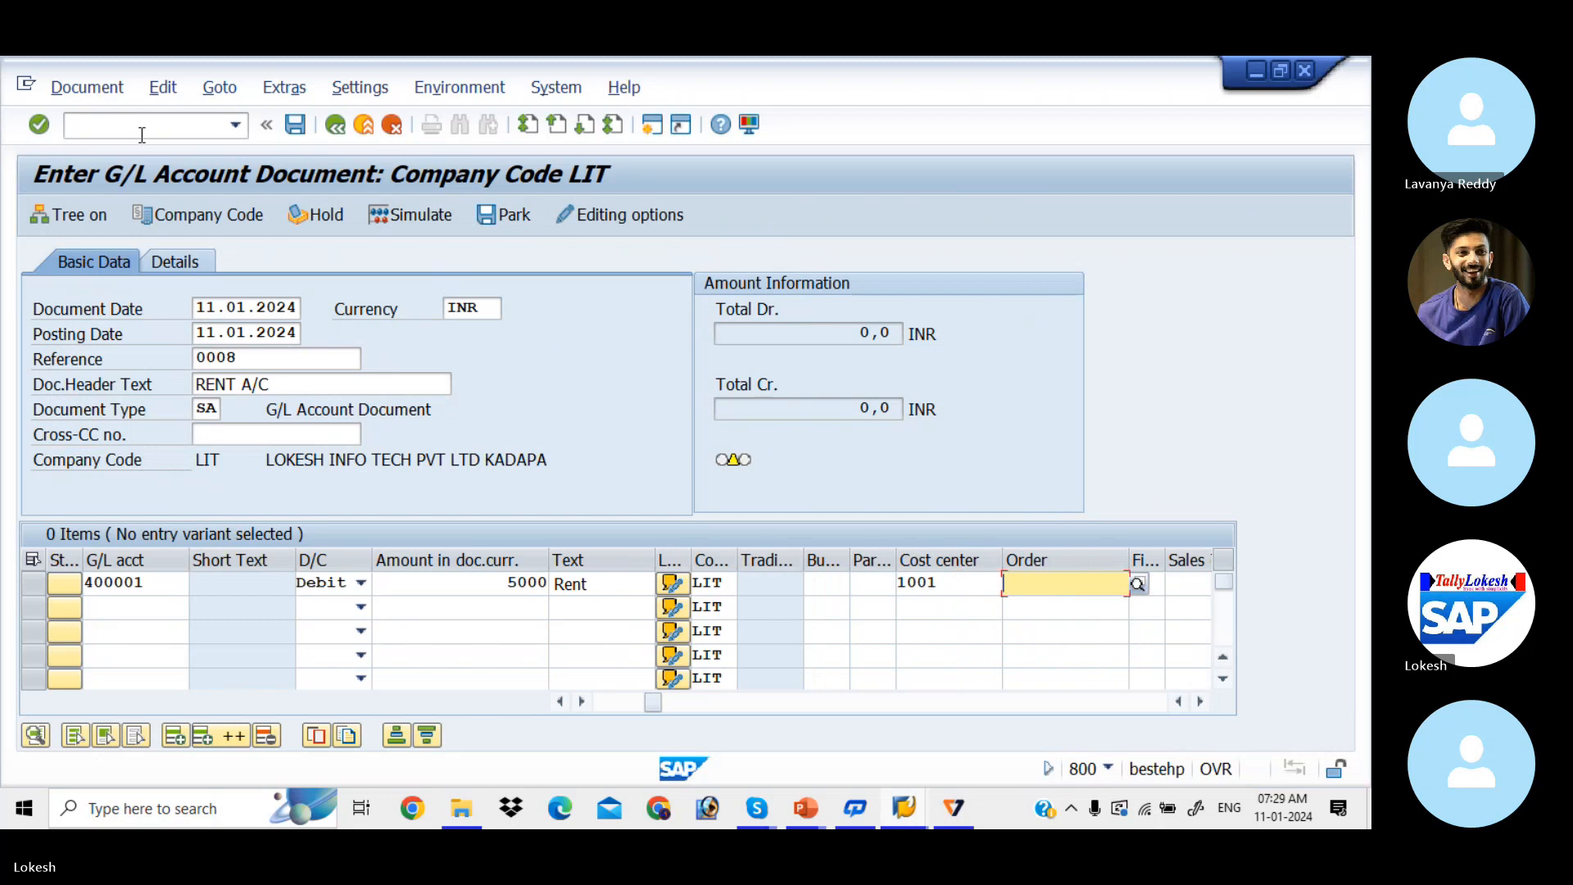
Step: Enter line 2: account 400001, debit 5000, text Rent, cost center 1002
{"action": "left_click", "coordinate": [154, 611]}
{"action": "key", "text": "space"}
{"action": "key", "text": "Down"}
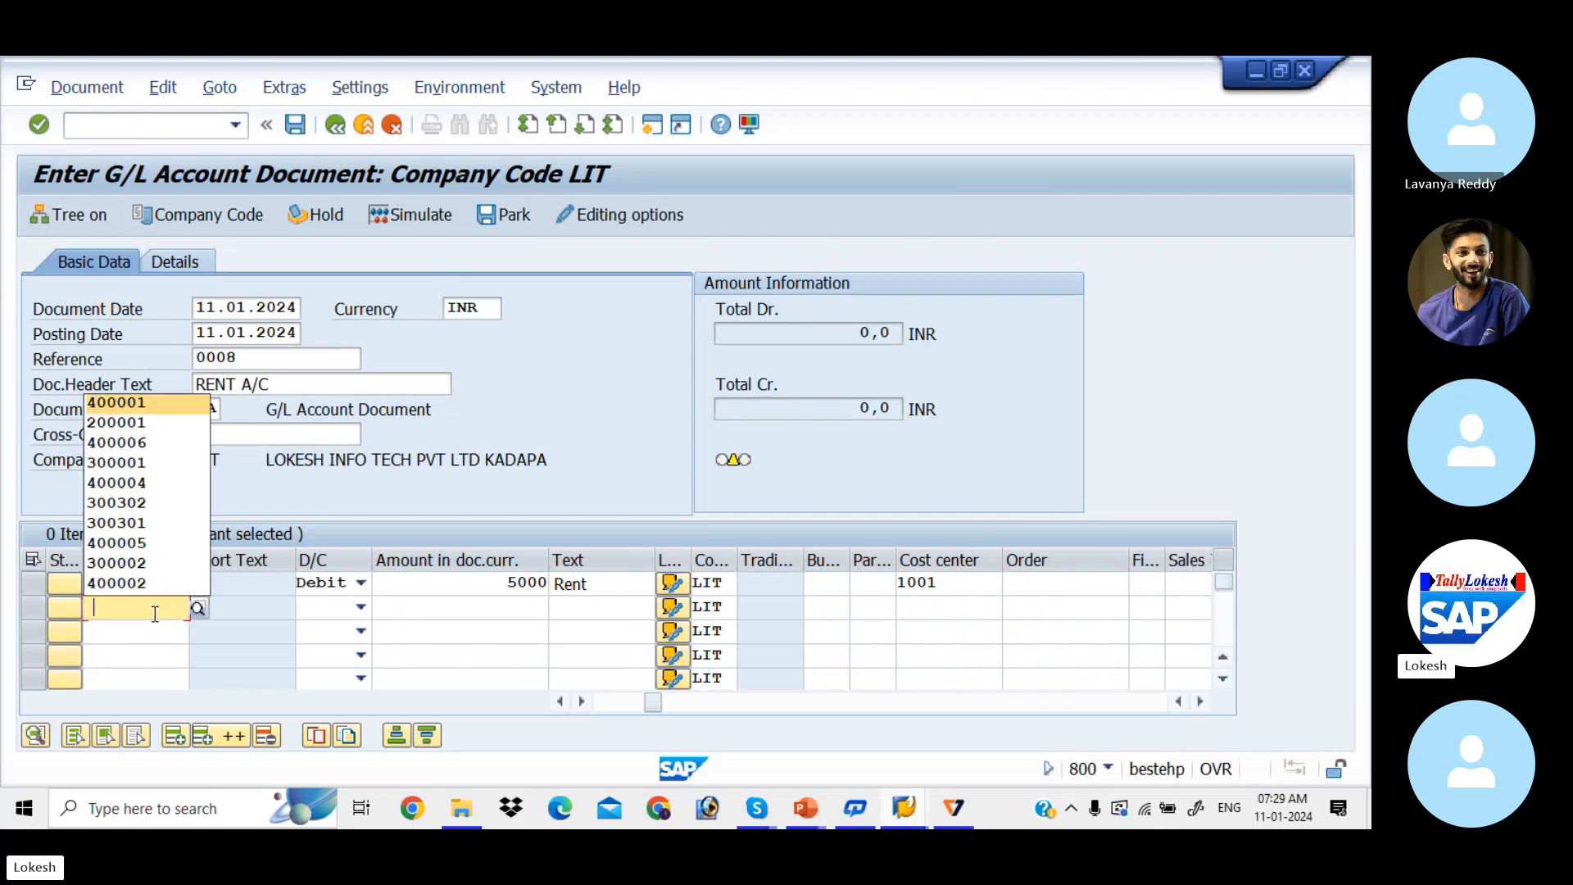
{"action": "key", "text": "Down"}
{"action": "key", "text": "Up"}
{"action": "key", "text": "Tab"}
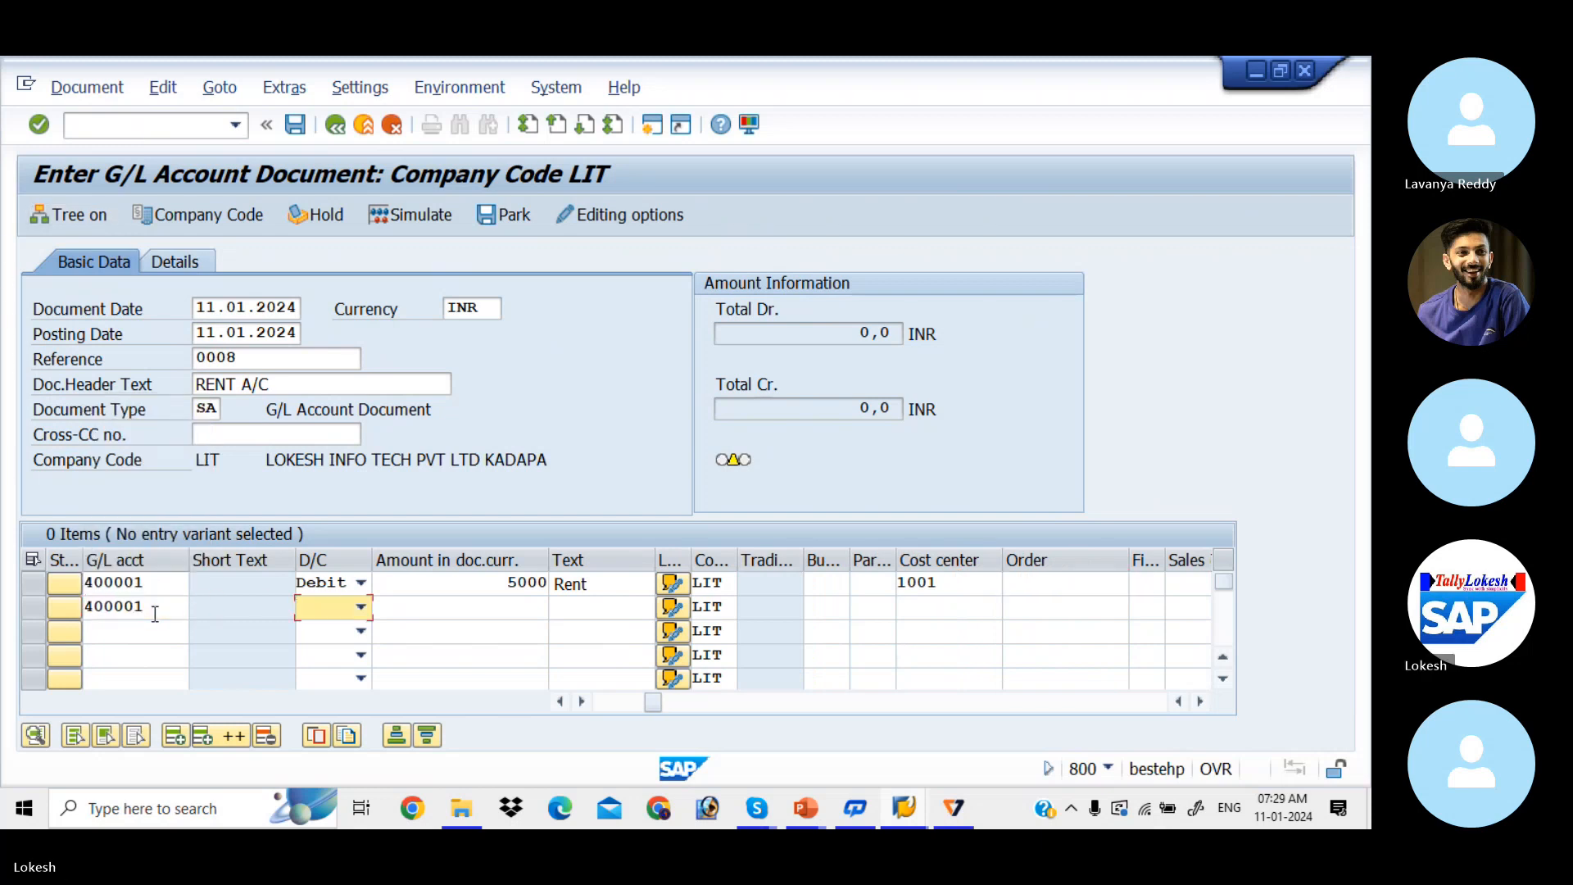
{"action": "key", "text": "Down"}
{"action": "key", "text": "Tab"}
{"action": "key", "text": "space"}
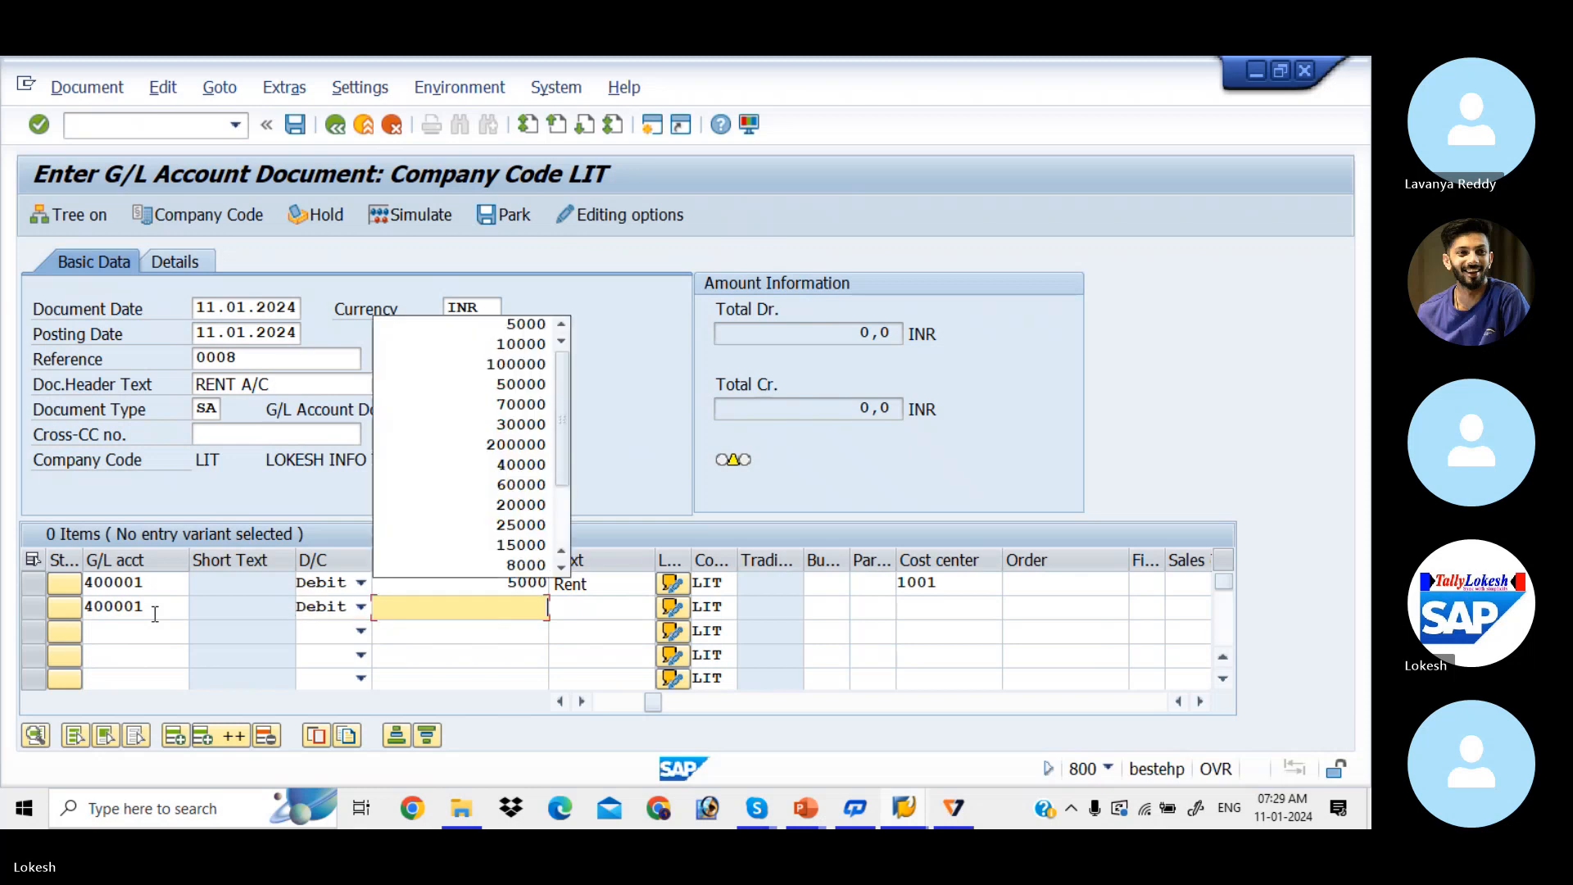
{"action": "key", "text": "Down"}
{"action": "key", "text": "Tab"}
{"action": "key", "text": "Tab"}
{"action": "key", "text": "Tab"}
{"action": "key", "text": "Tab"}
{"action": "key", "text": "Tab"}
{"action": "key", "text": "Tab"}
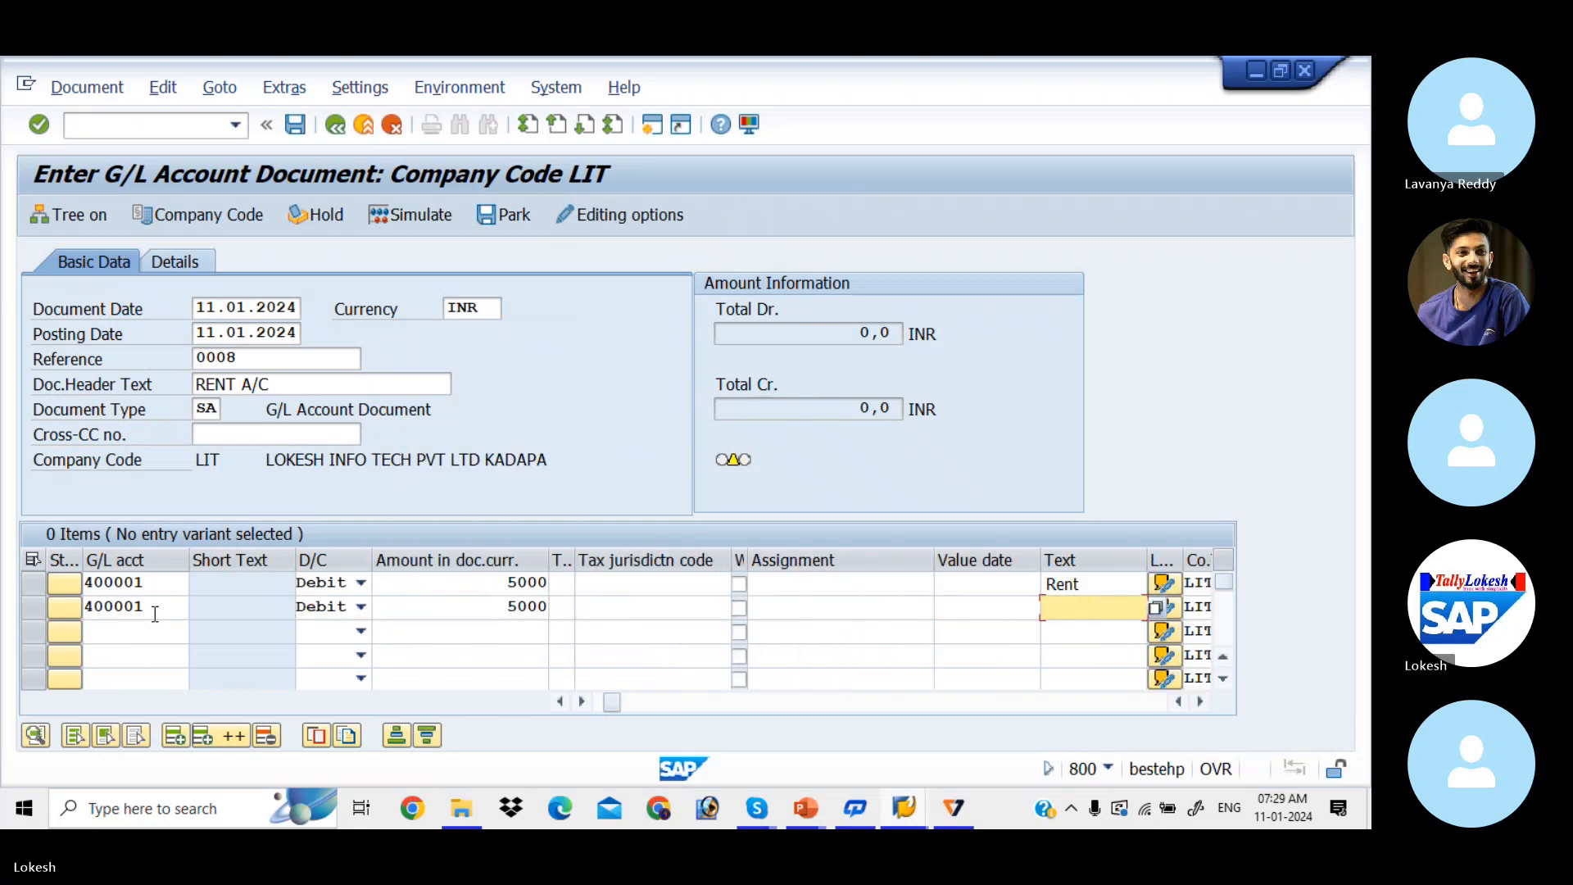
{"action": "key", "text": "space"}
{"action": "key", "text": "Down"}
{"action": "key", "text": "Return"}
{"action": "key", "text": "Tab"}
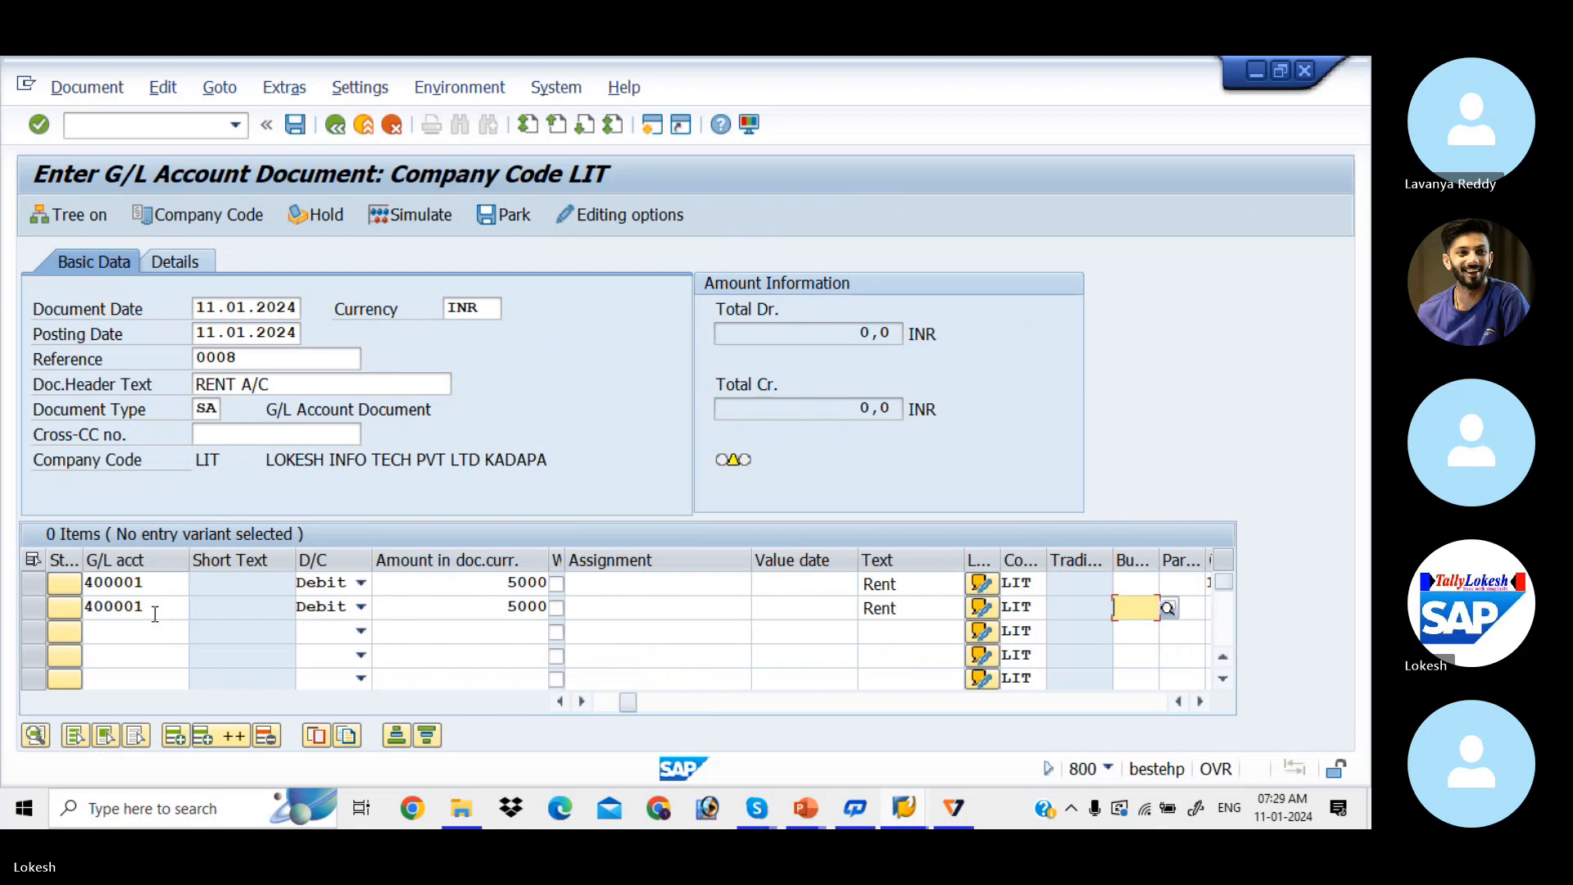
{"action": "key", "text": "Tab"}
{"action": "key", "text": "Tab"}
{"action": "key", "text": "space"}
{"action": "key", "text": "Down"}
{"action": "key", "text": "Return"}
{"action": "key", "text": "Tab"}
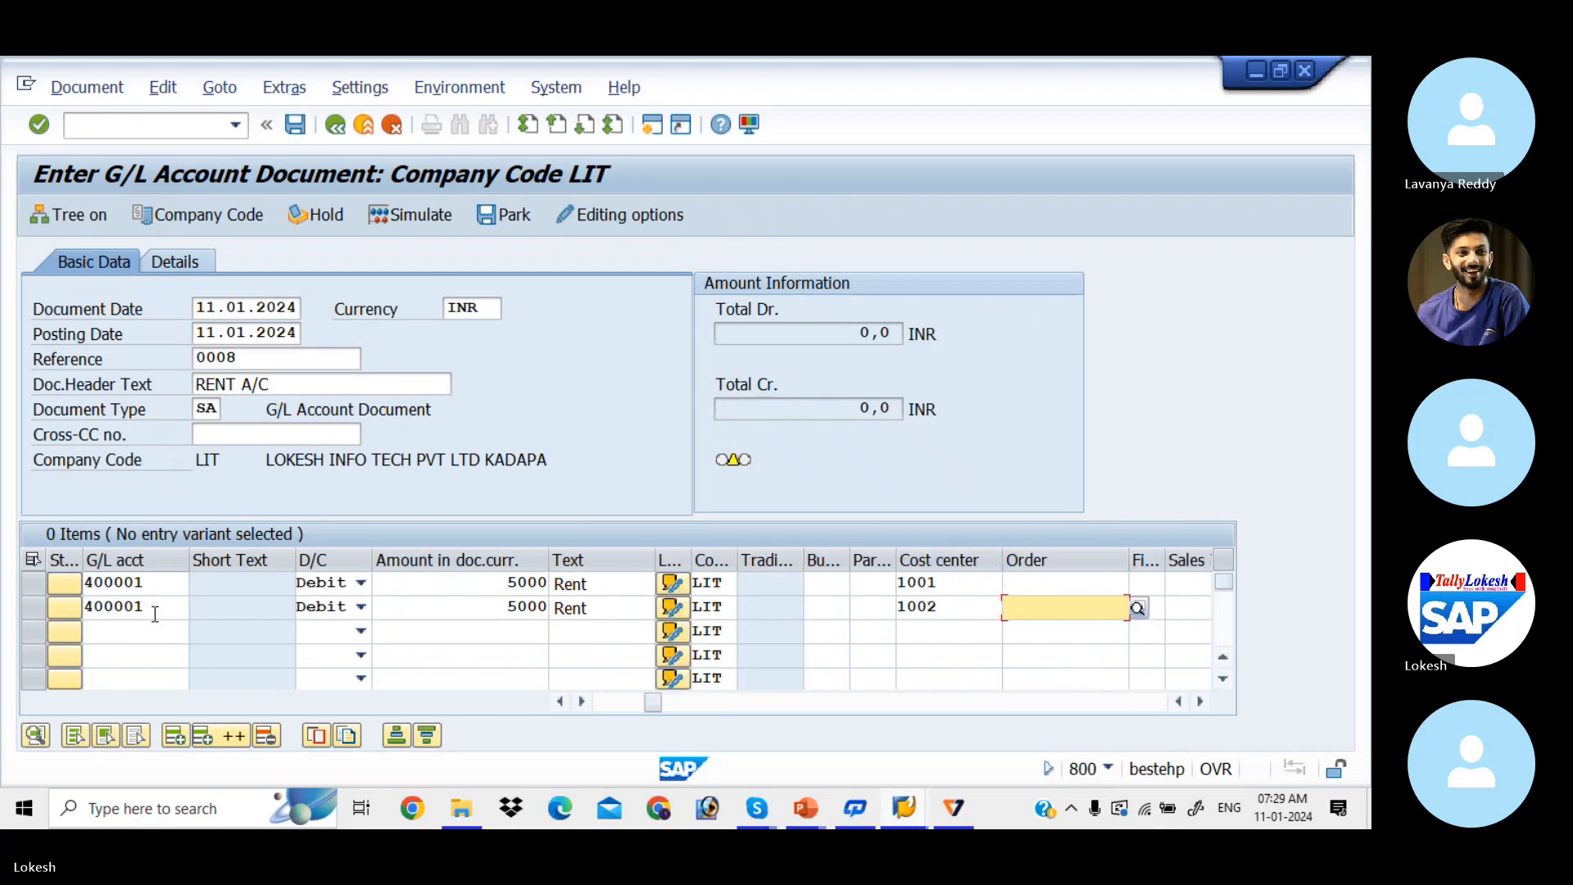
Step: Start a third line with account 400001, then return to edit its account
{"action": "left_click", "coordinate": [123, 631]}
{"action": "key", "text": "space"}
{"action": "key", "text": "Down"}
{"action": "key", "text": "Return"}
{"action": "key", "text": "Tab"}
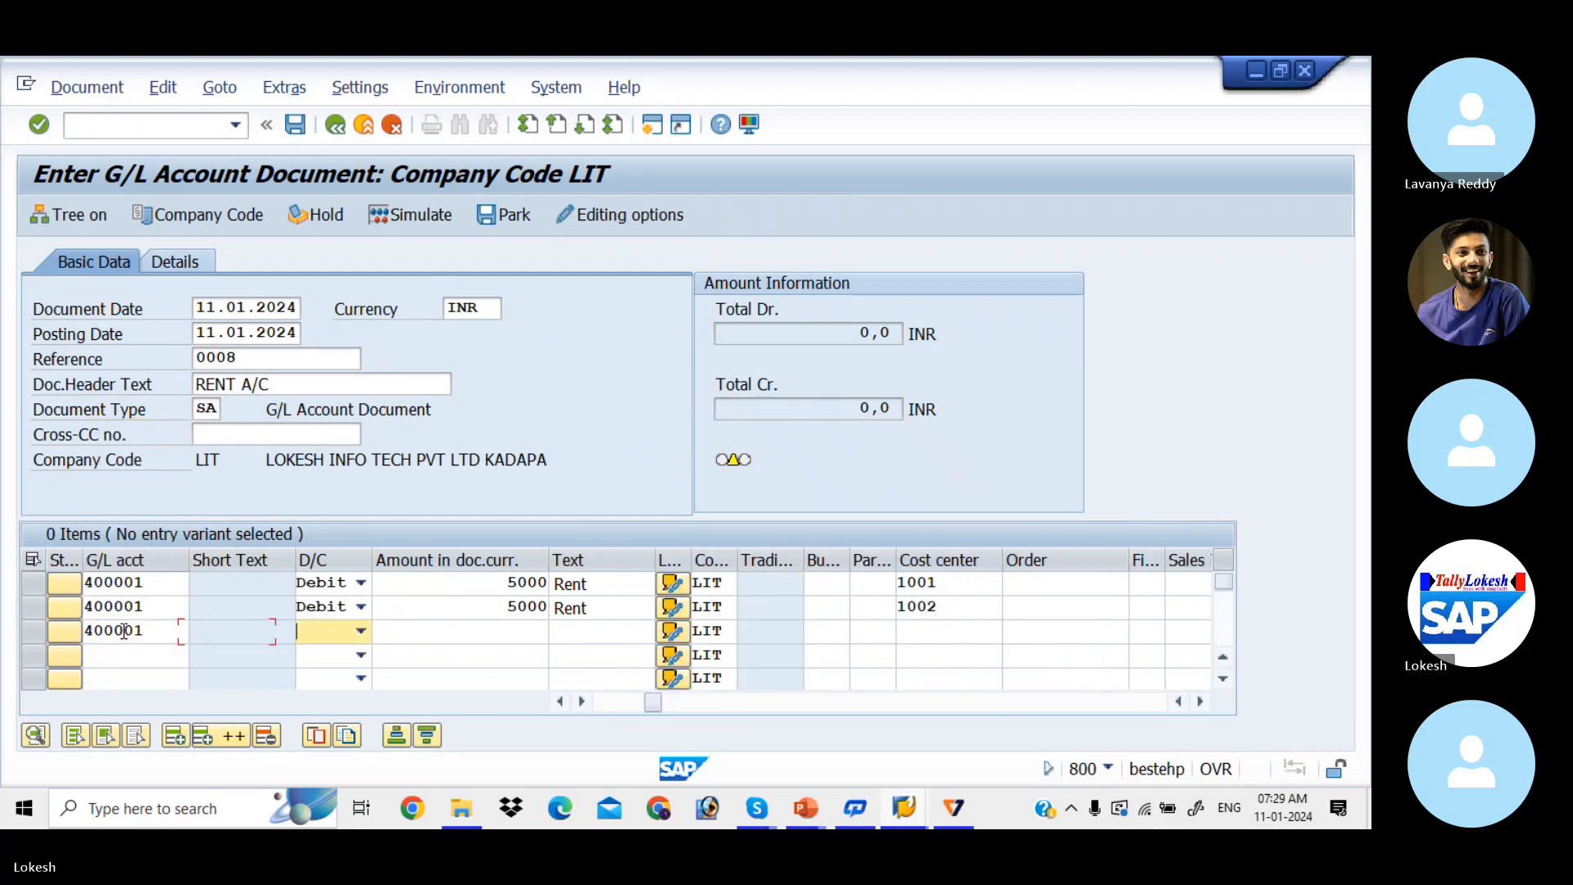
{"action": "left_click", "coordinate": [149, 631]}
Step: Change line 3 to account 200001, credit 10000, text Bank
{"action": "key", "text": "BackSpace"}
{"action": "key", "text": "BackSpace"}
{"action": "key", "text": "BackSpace"}
{"action": "key", "text": "BackSpace"}
{"action": "key", "text": "BackSpace"}
{"action": "key", "text": "BackSpace"}
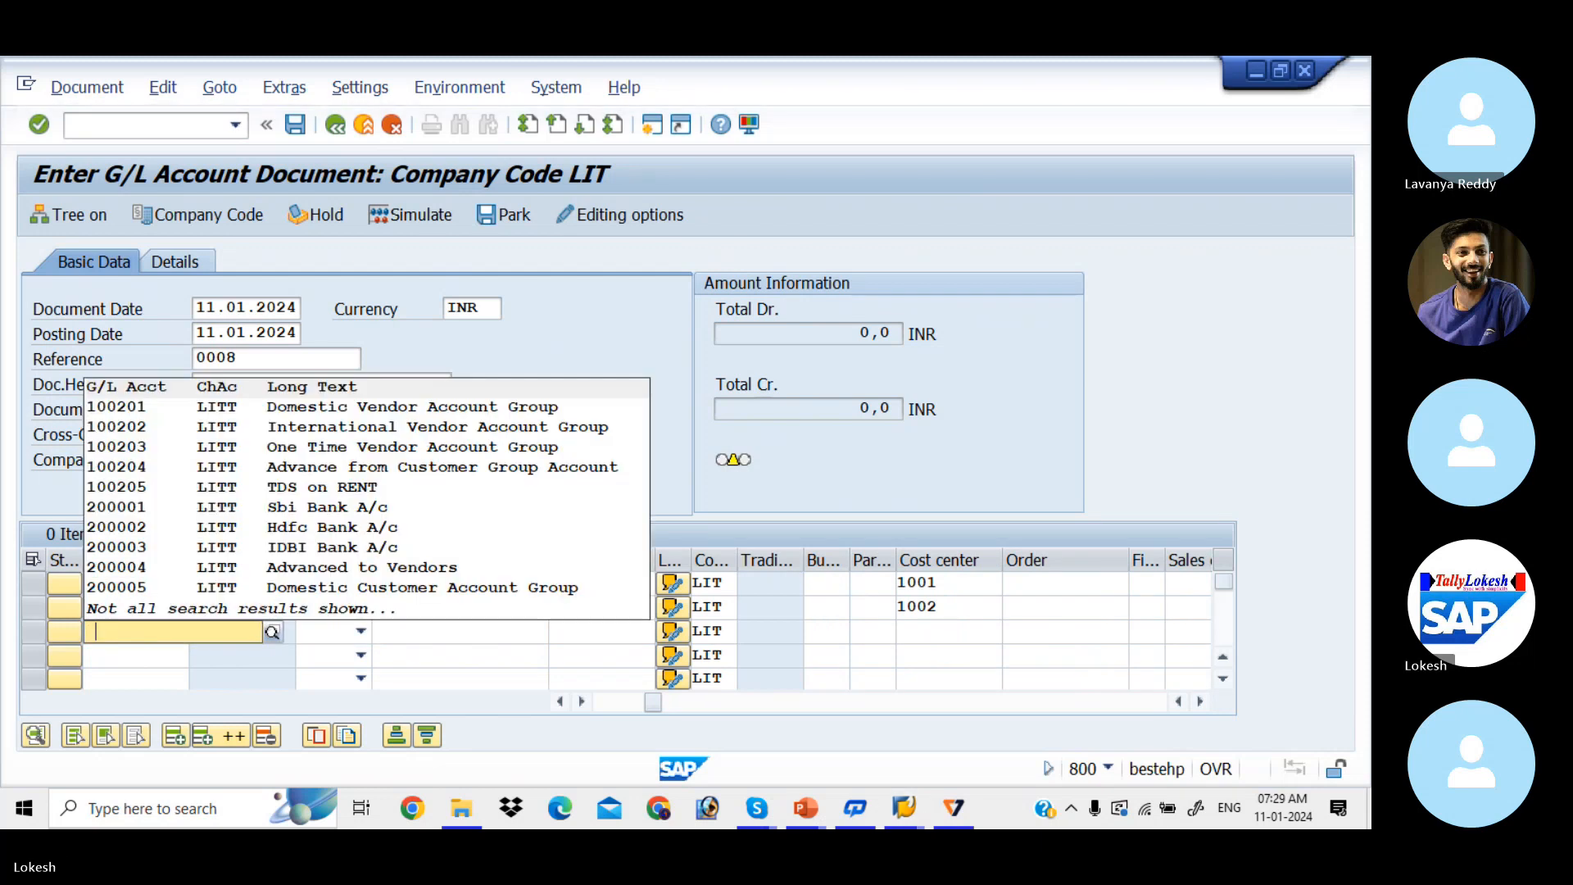
{"action": "key", "text": "Tab"}
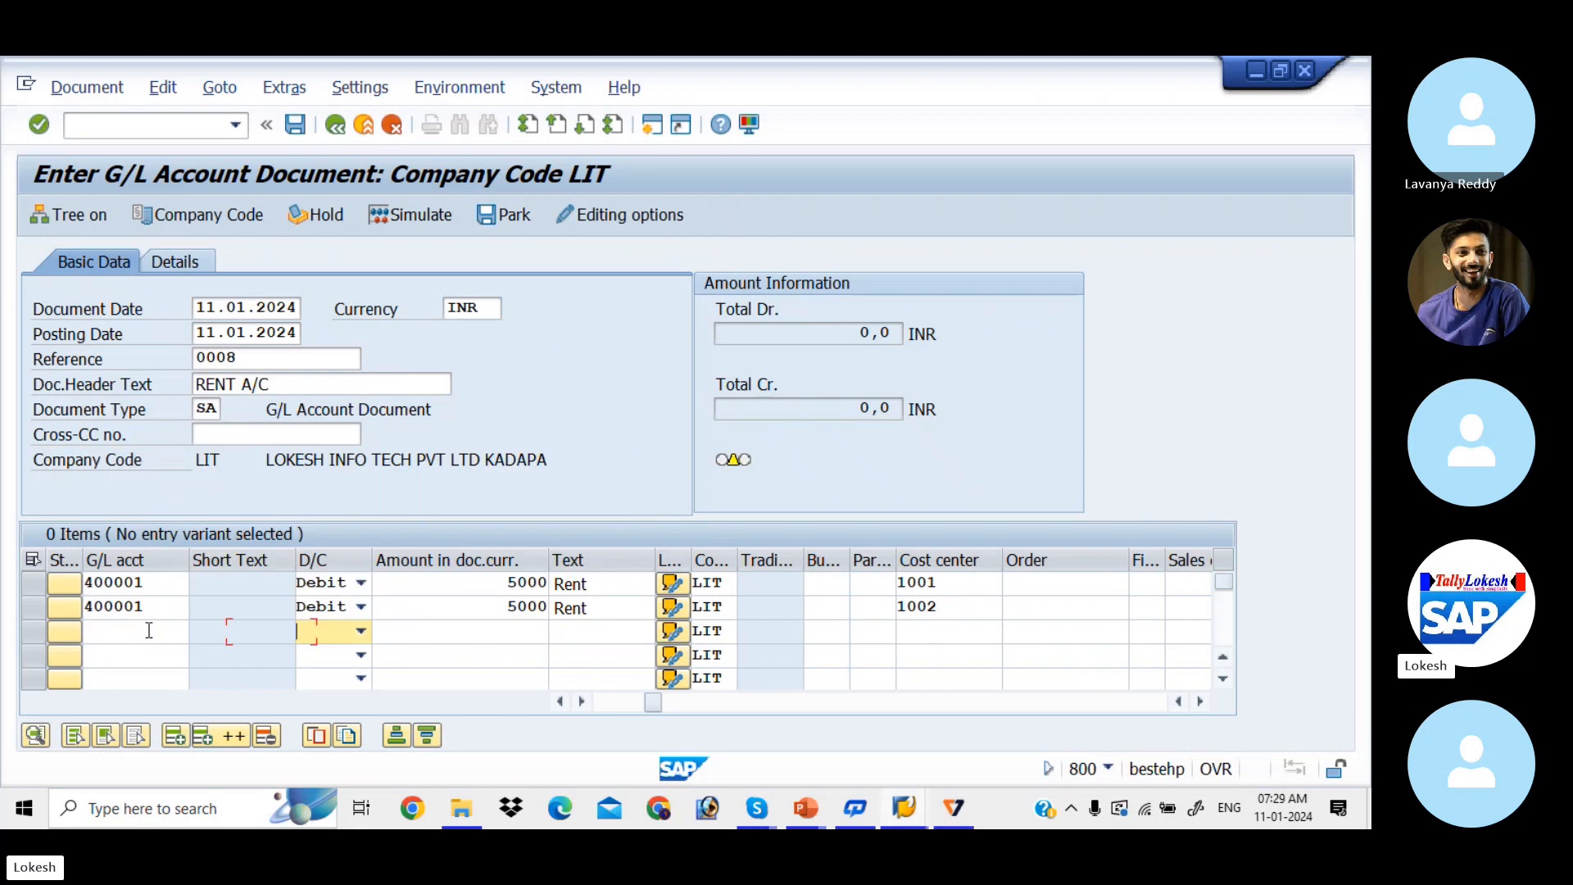
{"action": "left_click", "coordinate": [149, 631]}
{"action": "key", "text": "space"}
{"action": "key", "text": "Down"}
{"action": "key", "text": "Down"}
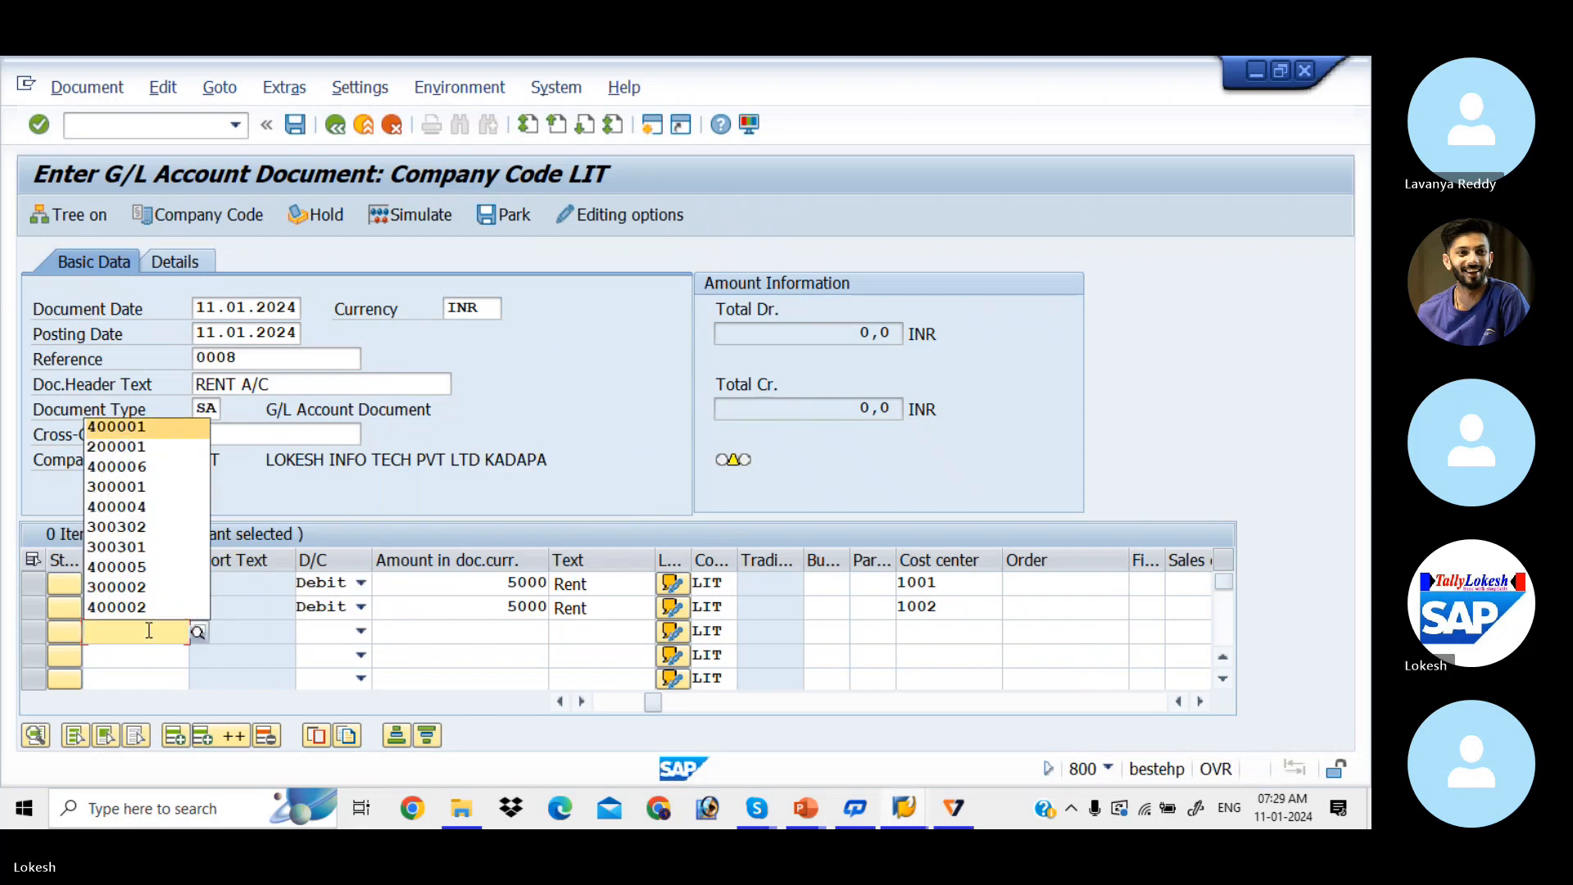
{"action": "key", "text": "Tab"}
{"action": "key", "text": "c"}
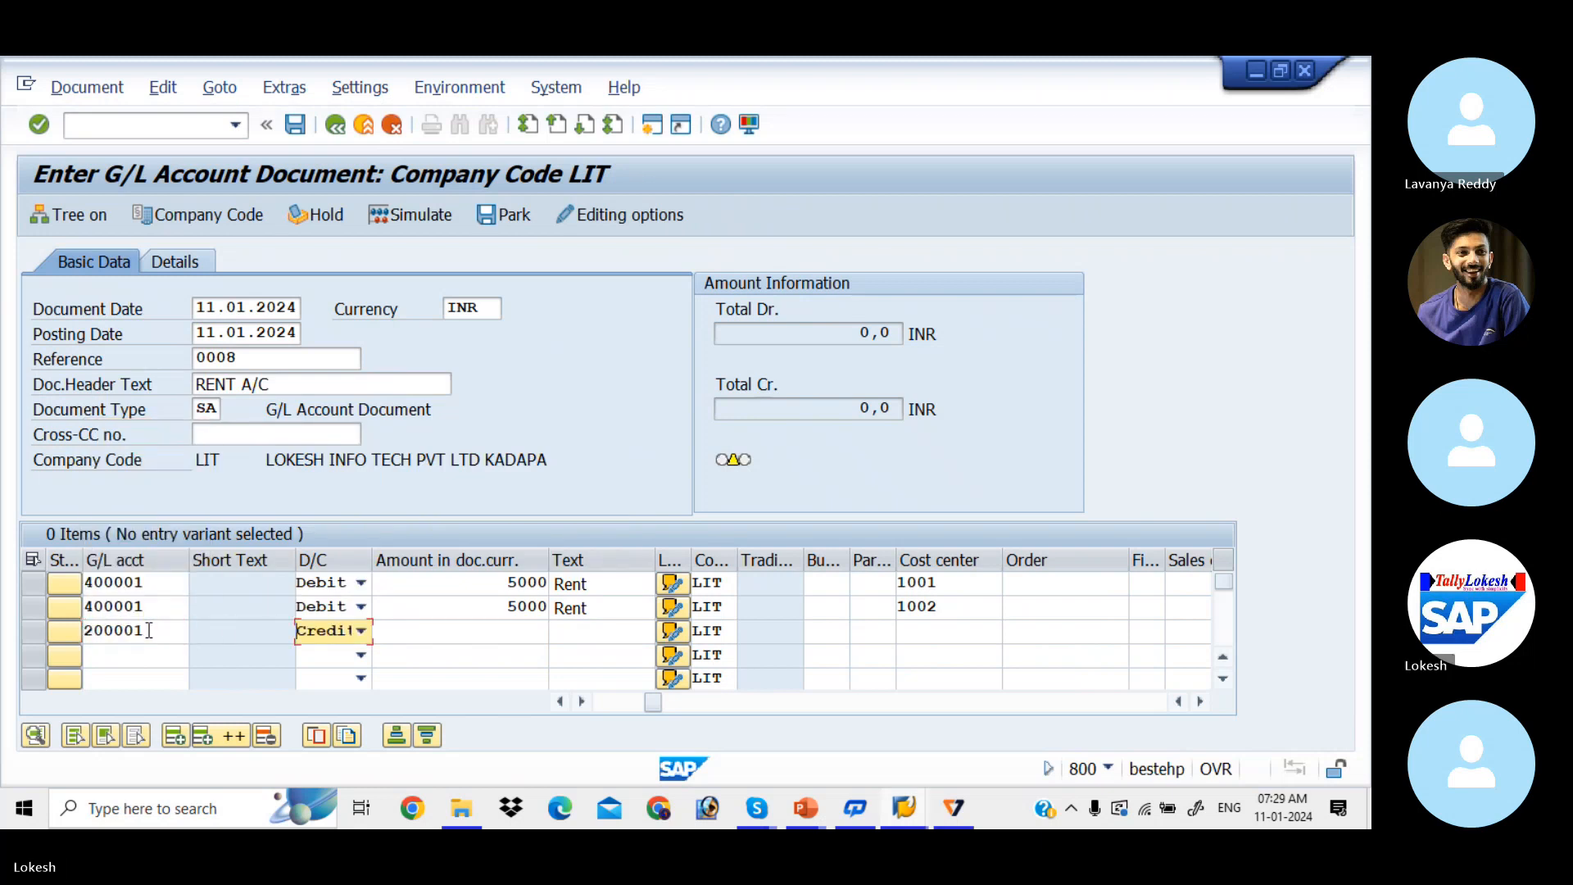
{"action": "key", "text": "Tab"}
{"action": "key", "text": "space"}
{"action": "key", "text": "Down"}
{"action": "key", "text": "Down"}
{"action": "key", "text": "Return"}
{"action": "key", "text": "Tab"}
{"action": "key", "text": "Tab"}
{"action": "key", "text": "Tab"}
{"action": "key", "text": "Tab"}
{"action": "key", "text": "Tab"}
{"action": "key", "text": "Tab"}
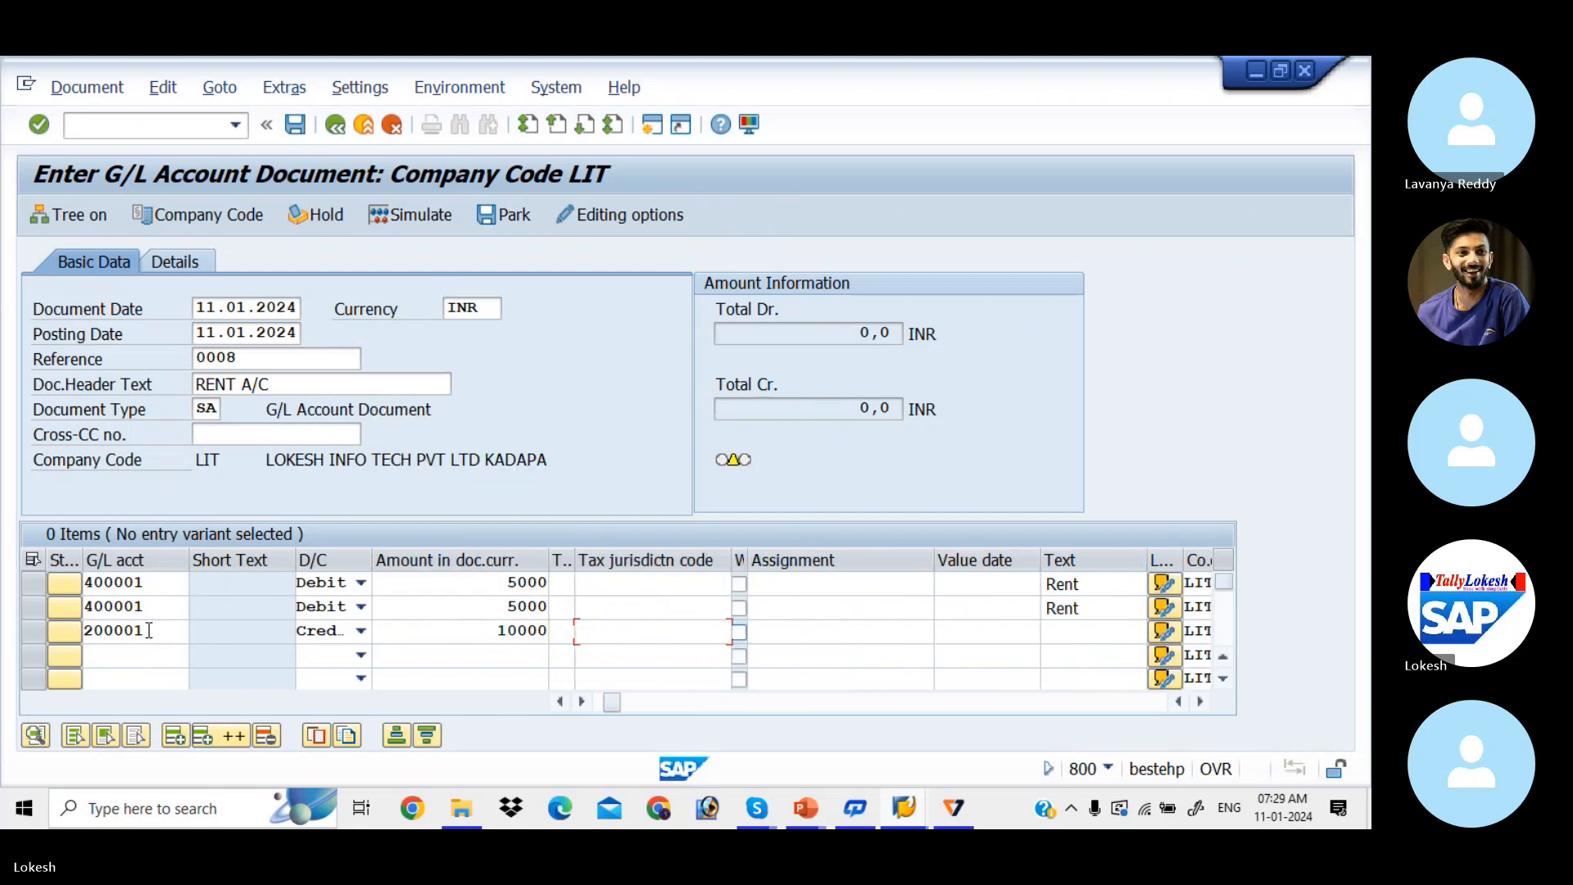
{"action": "key", "text": "Down"}
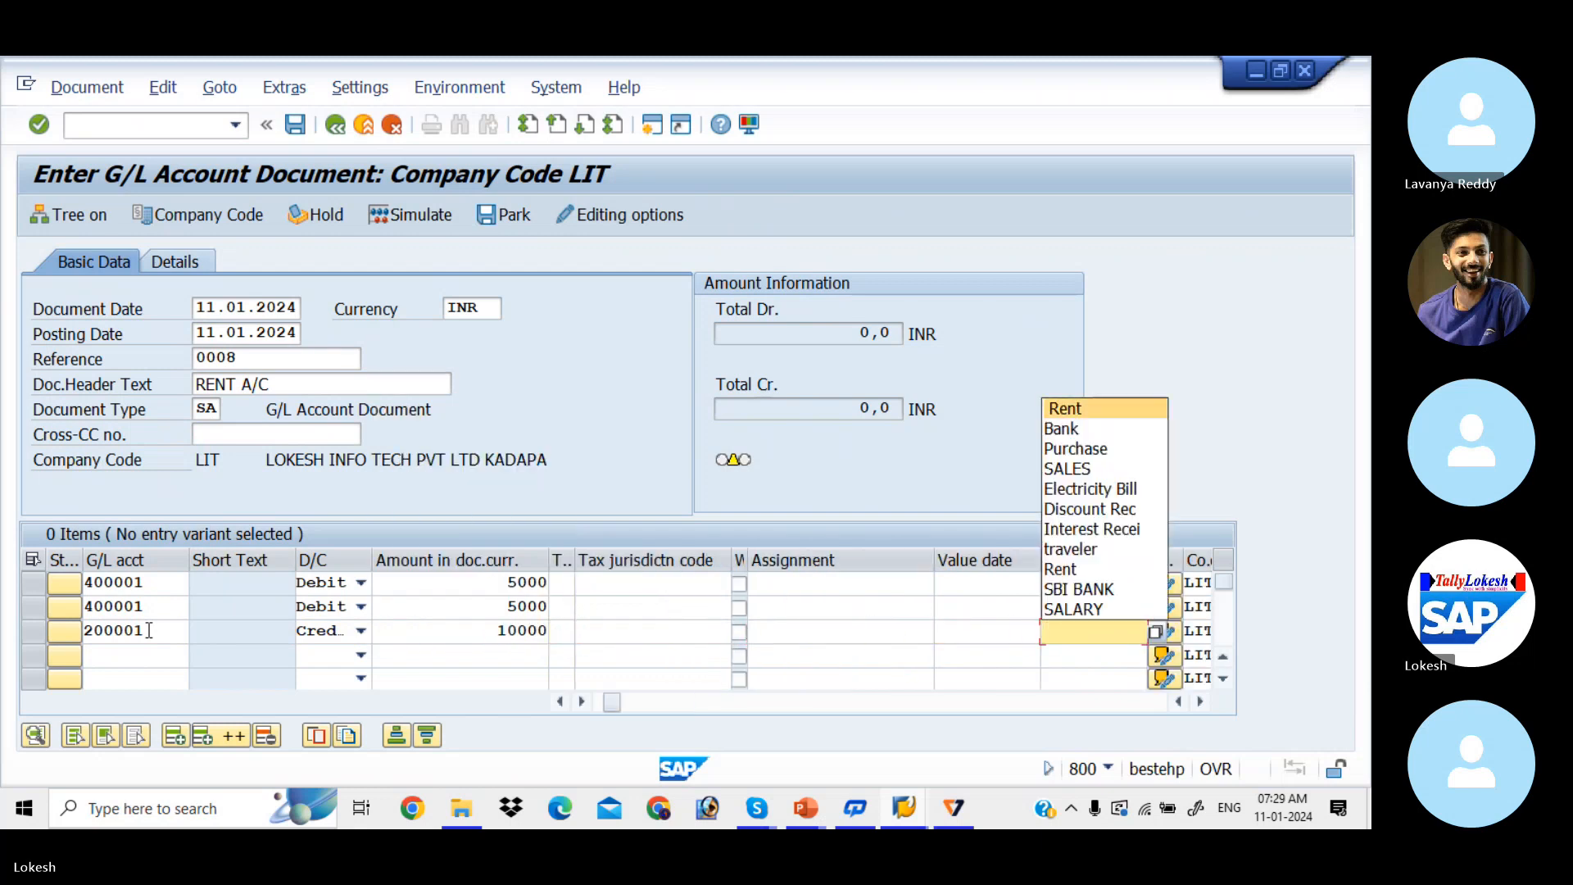
{"action": "key", "text": "Down"}
{"action": "key", "text": "Return"}
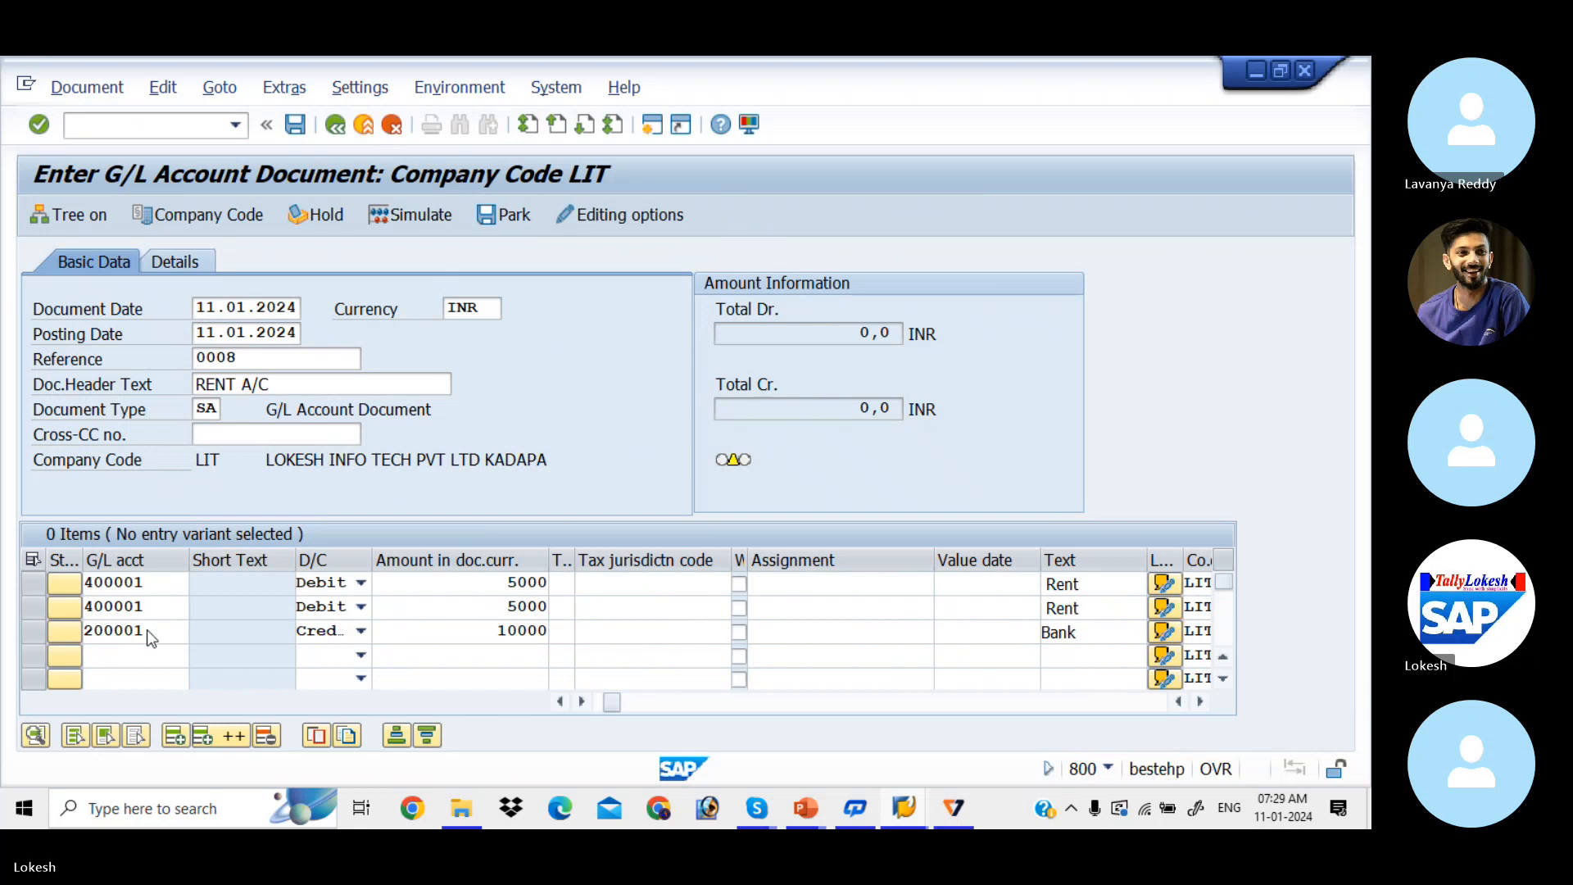
Step: Validate the three lines, simulate the posting, and post it as document 1014
{"action": "key", "text": "Return"}
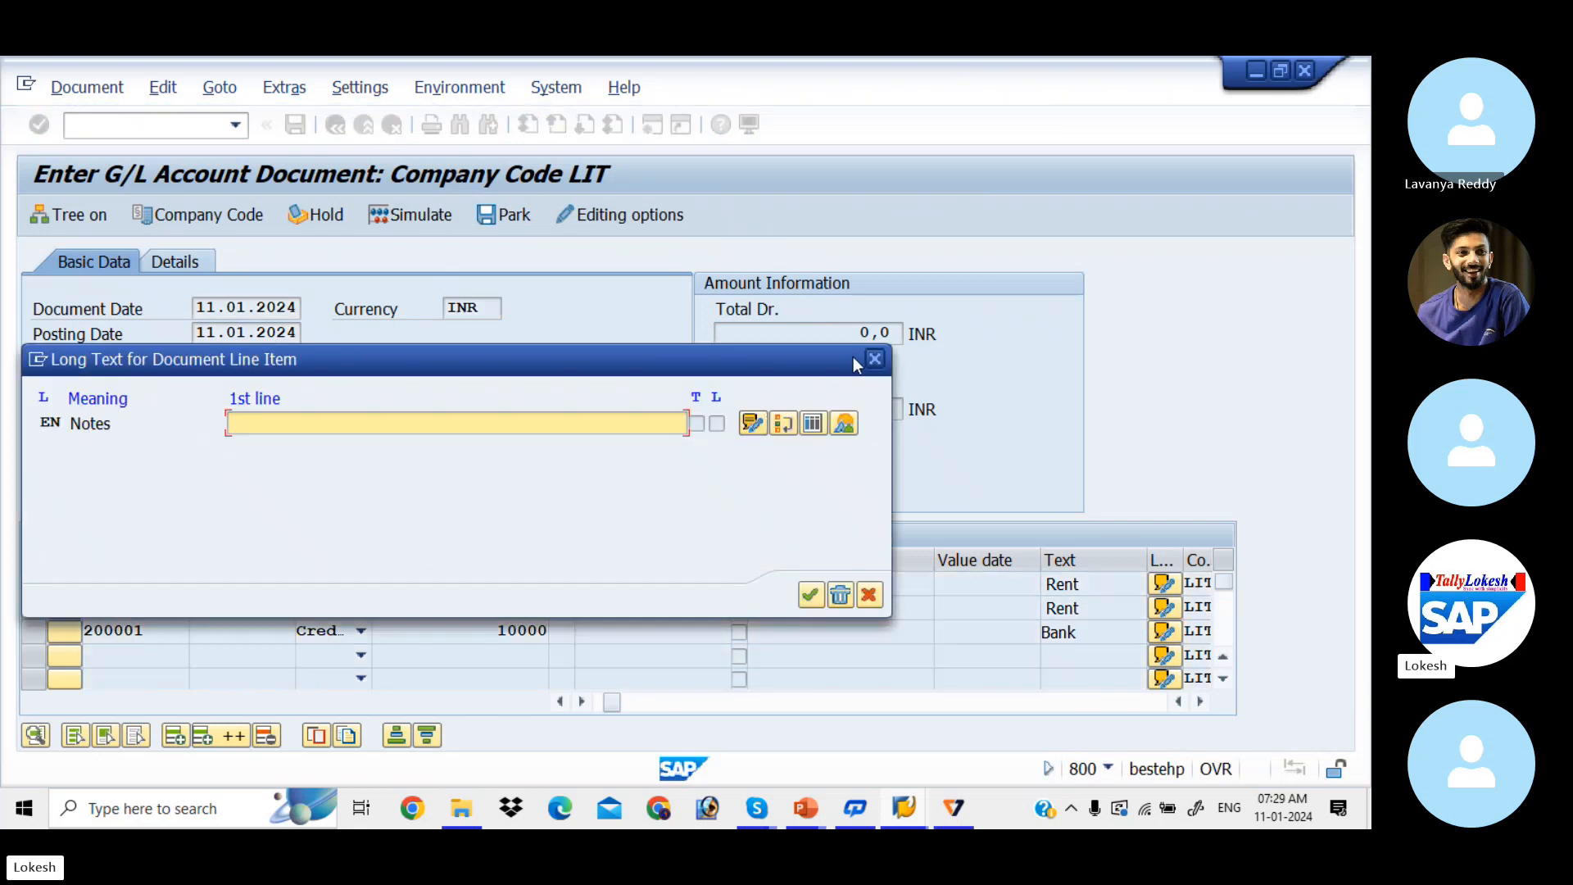
{"action": "left_click", "coordinate": [873, 359]}
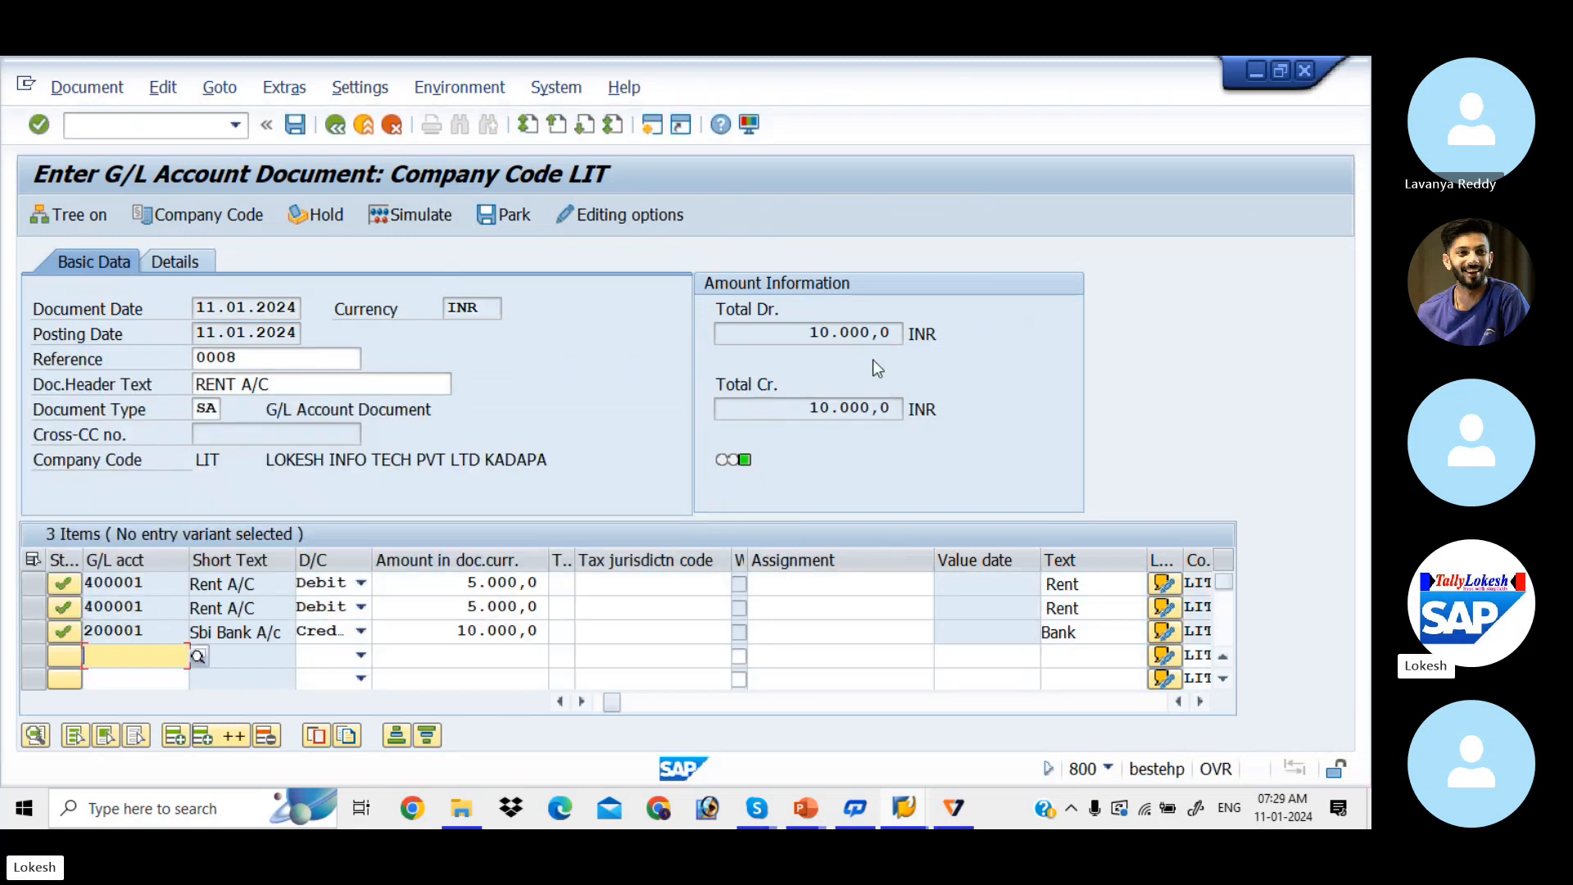
{"action": "left_click", "coordinate": [419, 215]}
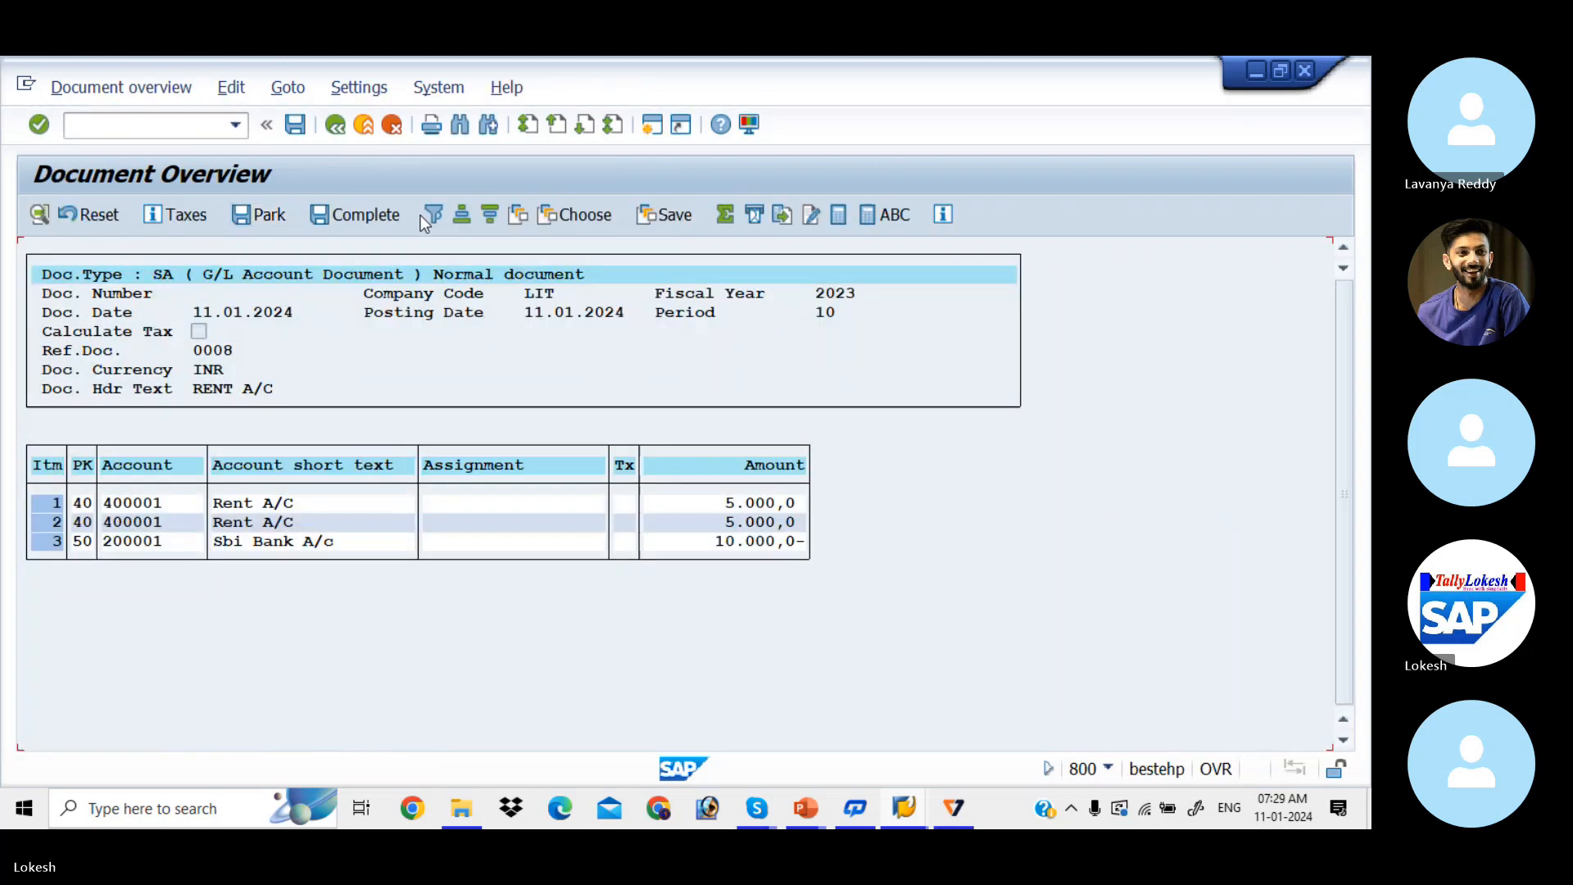
{"action": "left_click", "coordinate": [299, 130]}
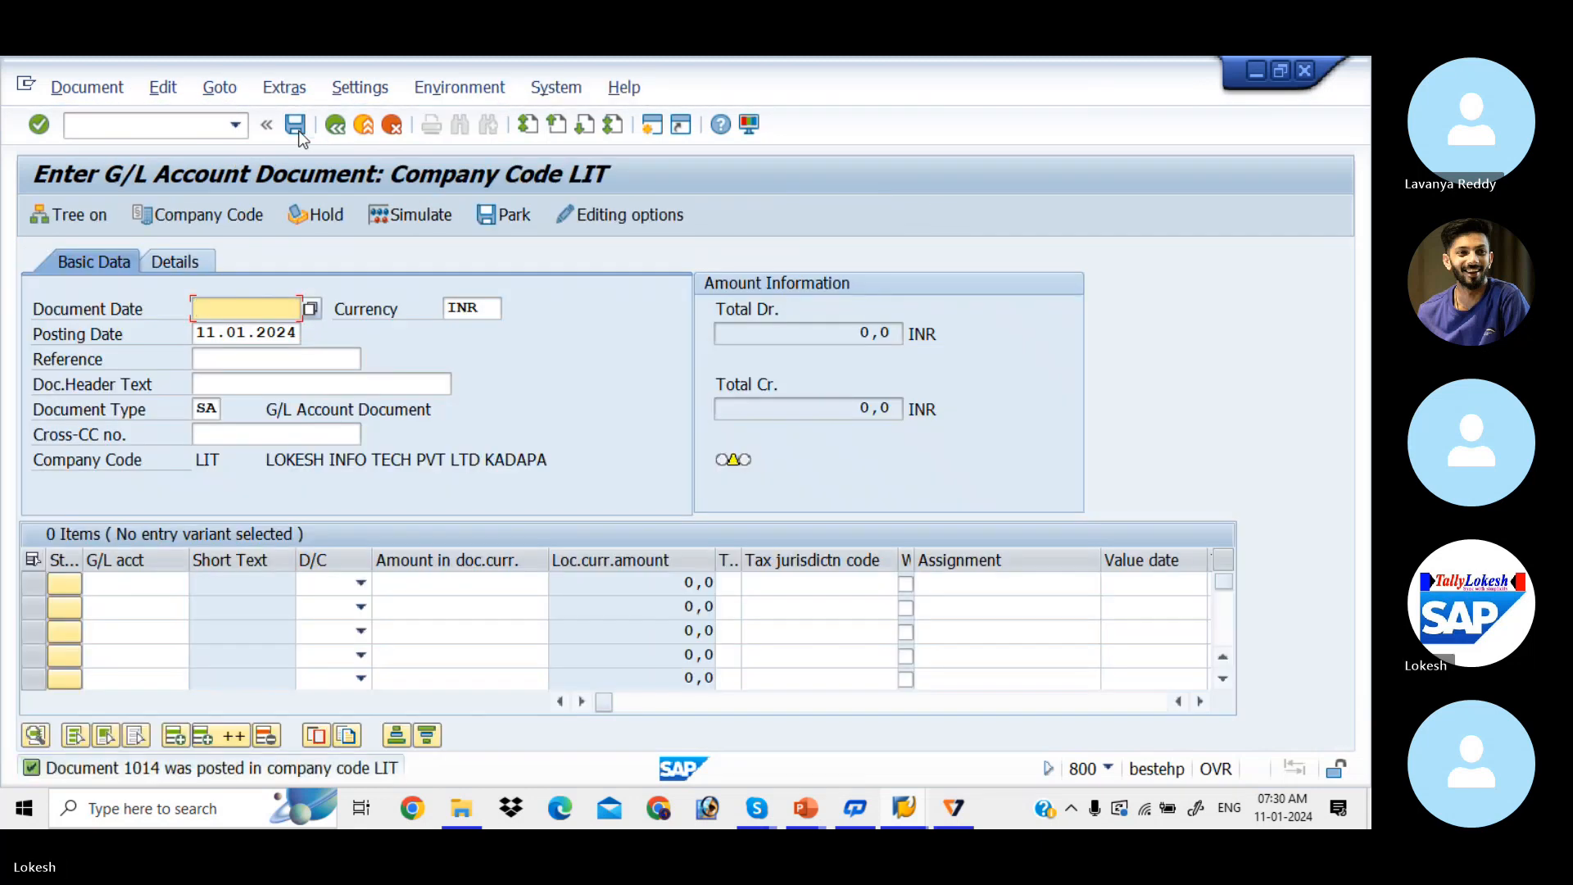
Step: Display posted document 1014 with layout /AUFLEXGL to show cost centers 1001 and 1002
{"action": "left_click", "coordinate": [92, 88]}
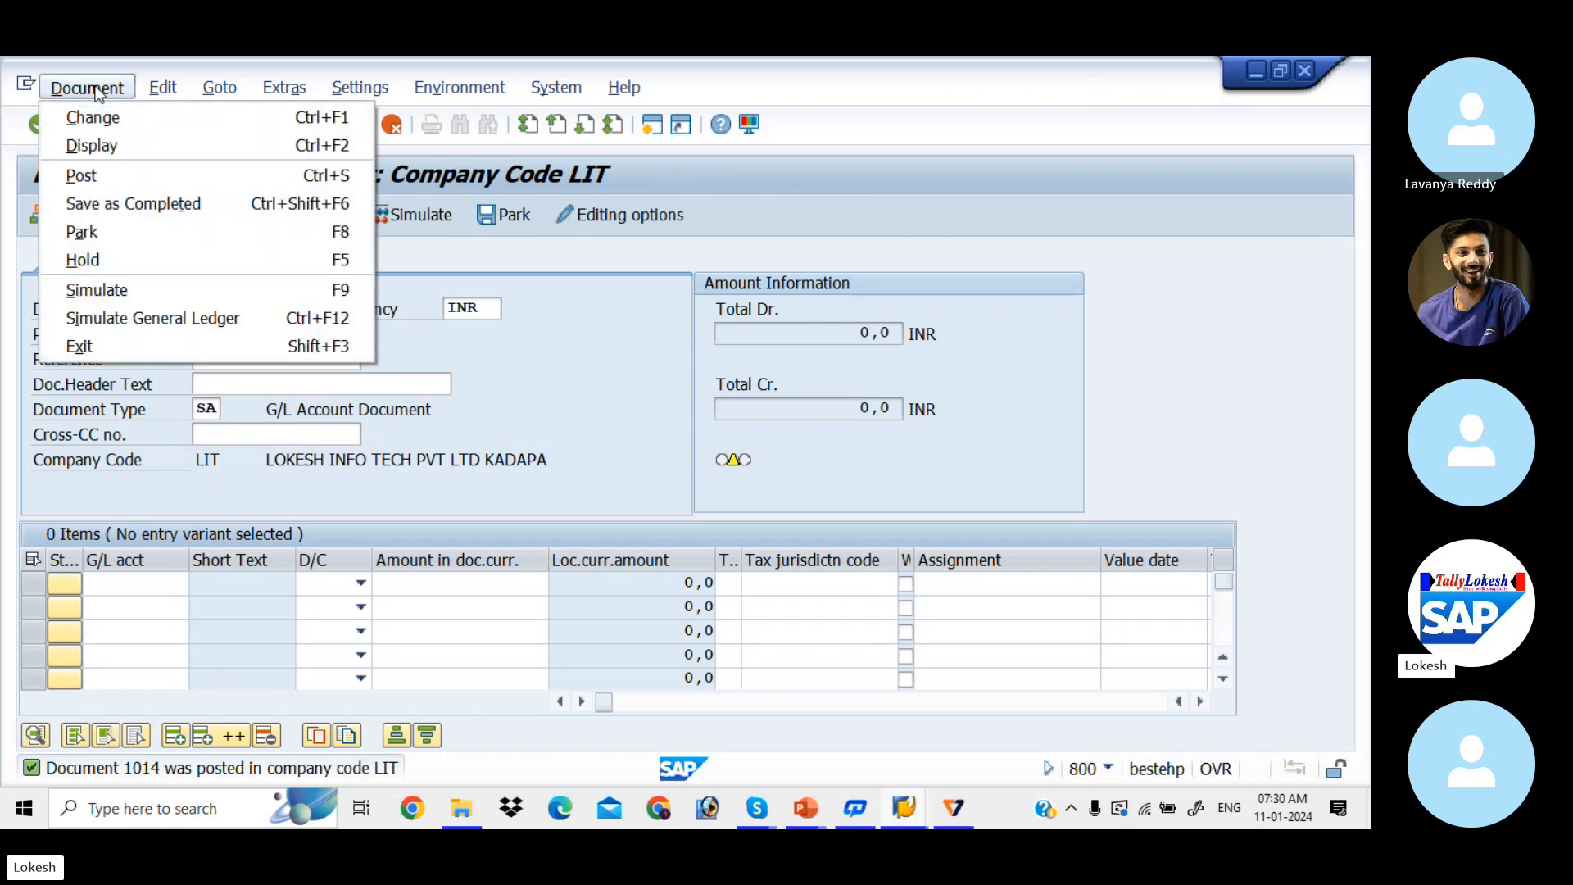
{"action": "left_click", "coordinate": [110, 145]}
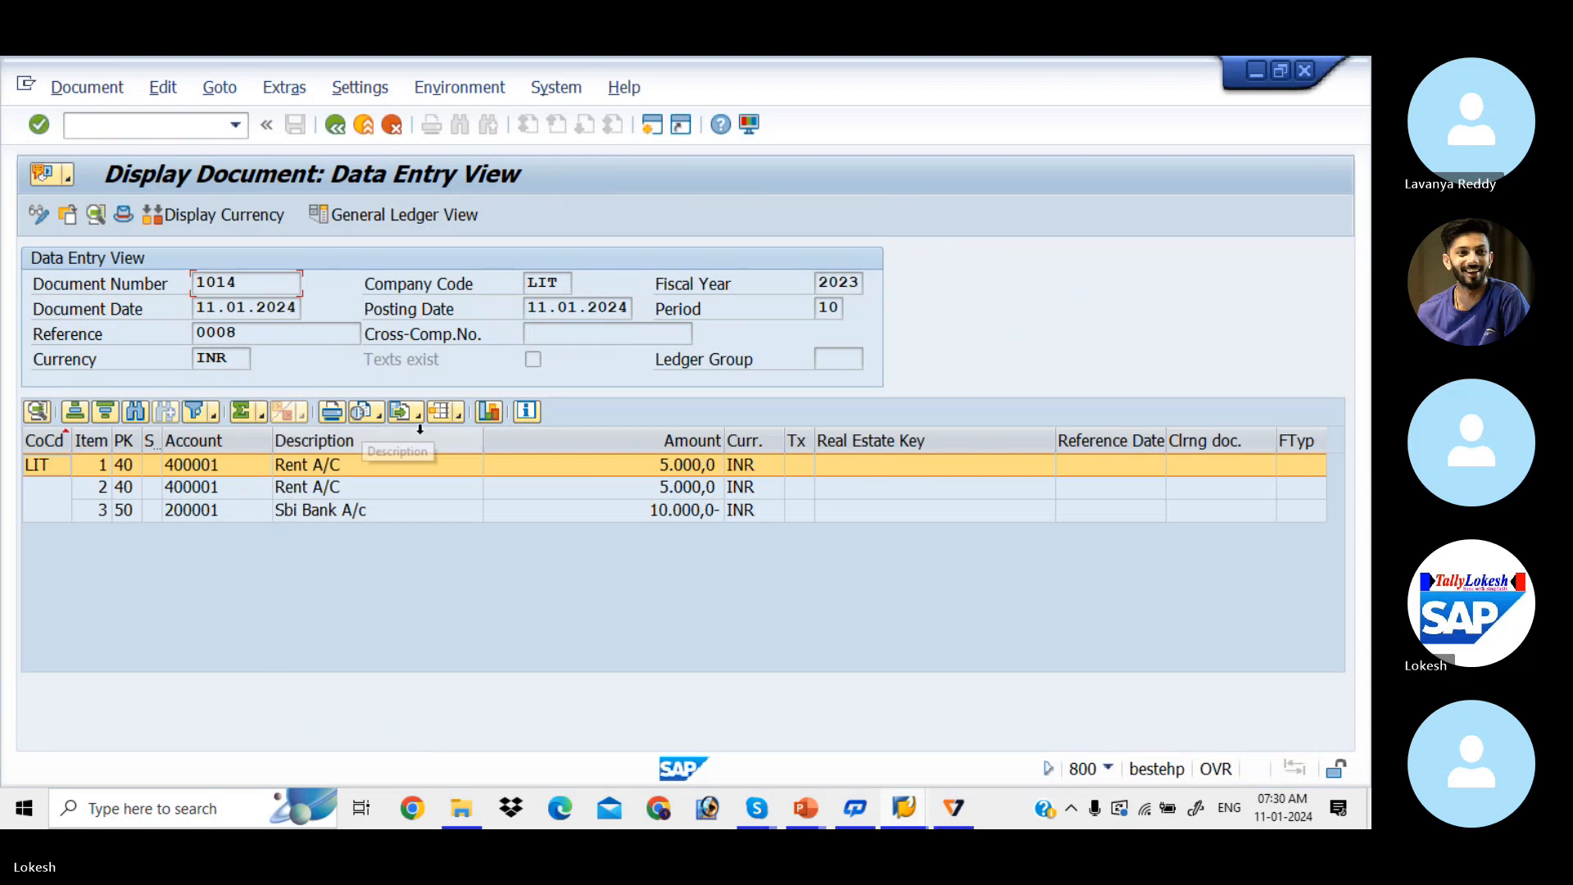
{"action": "left_click", "coordinate": [459, 411]}
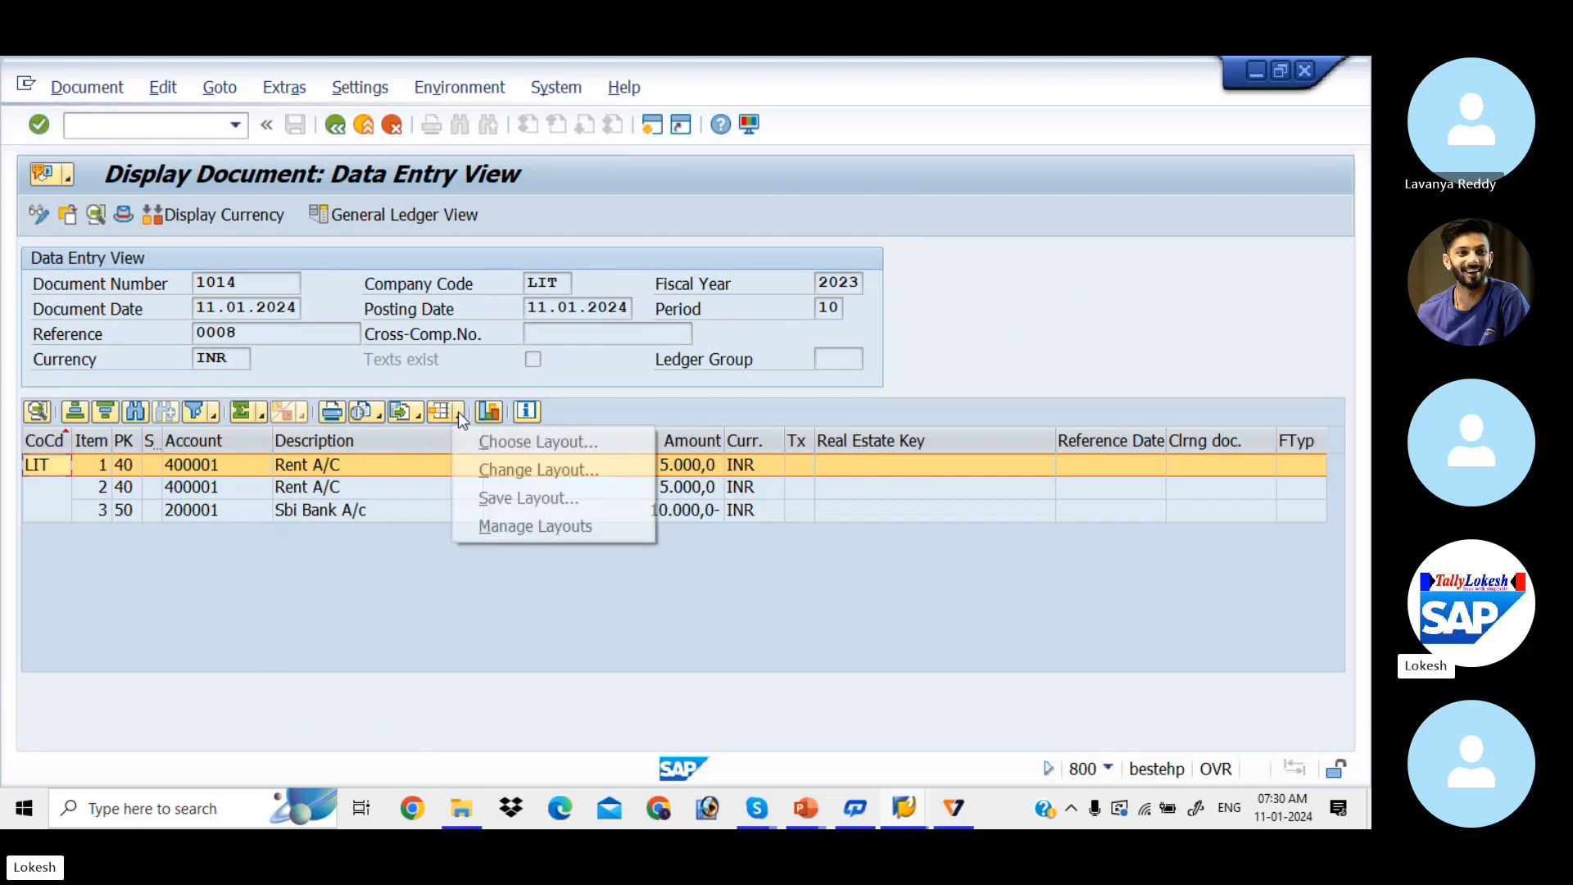
{"action": "left_click", "coordinate": [519, 442]}
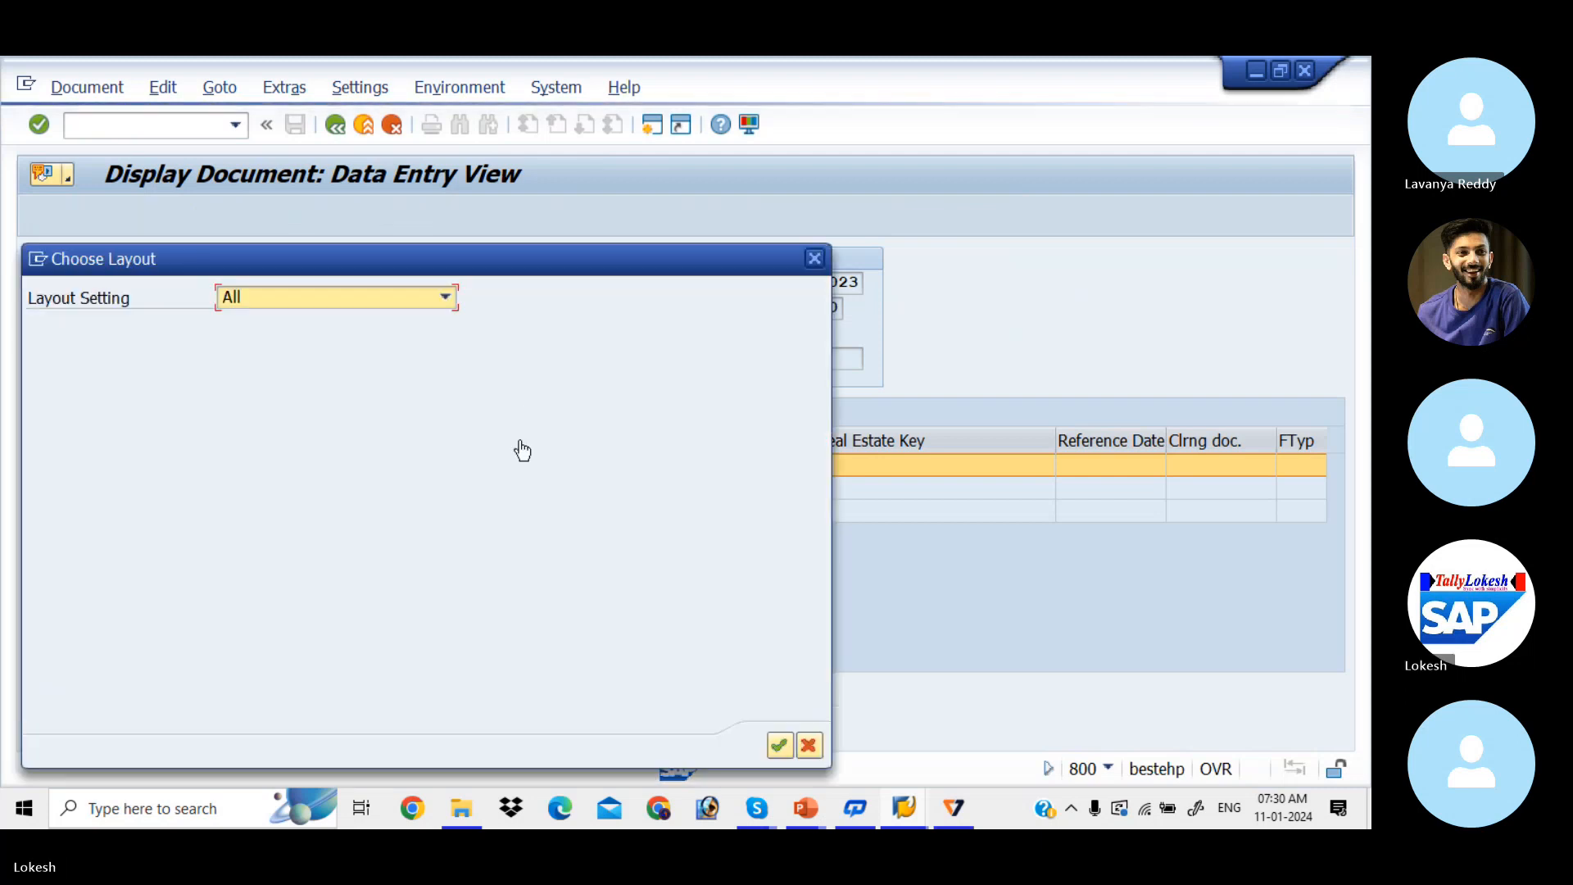
{"action": "left_click", "coordinate": [263, 400]}
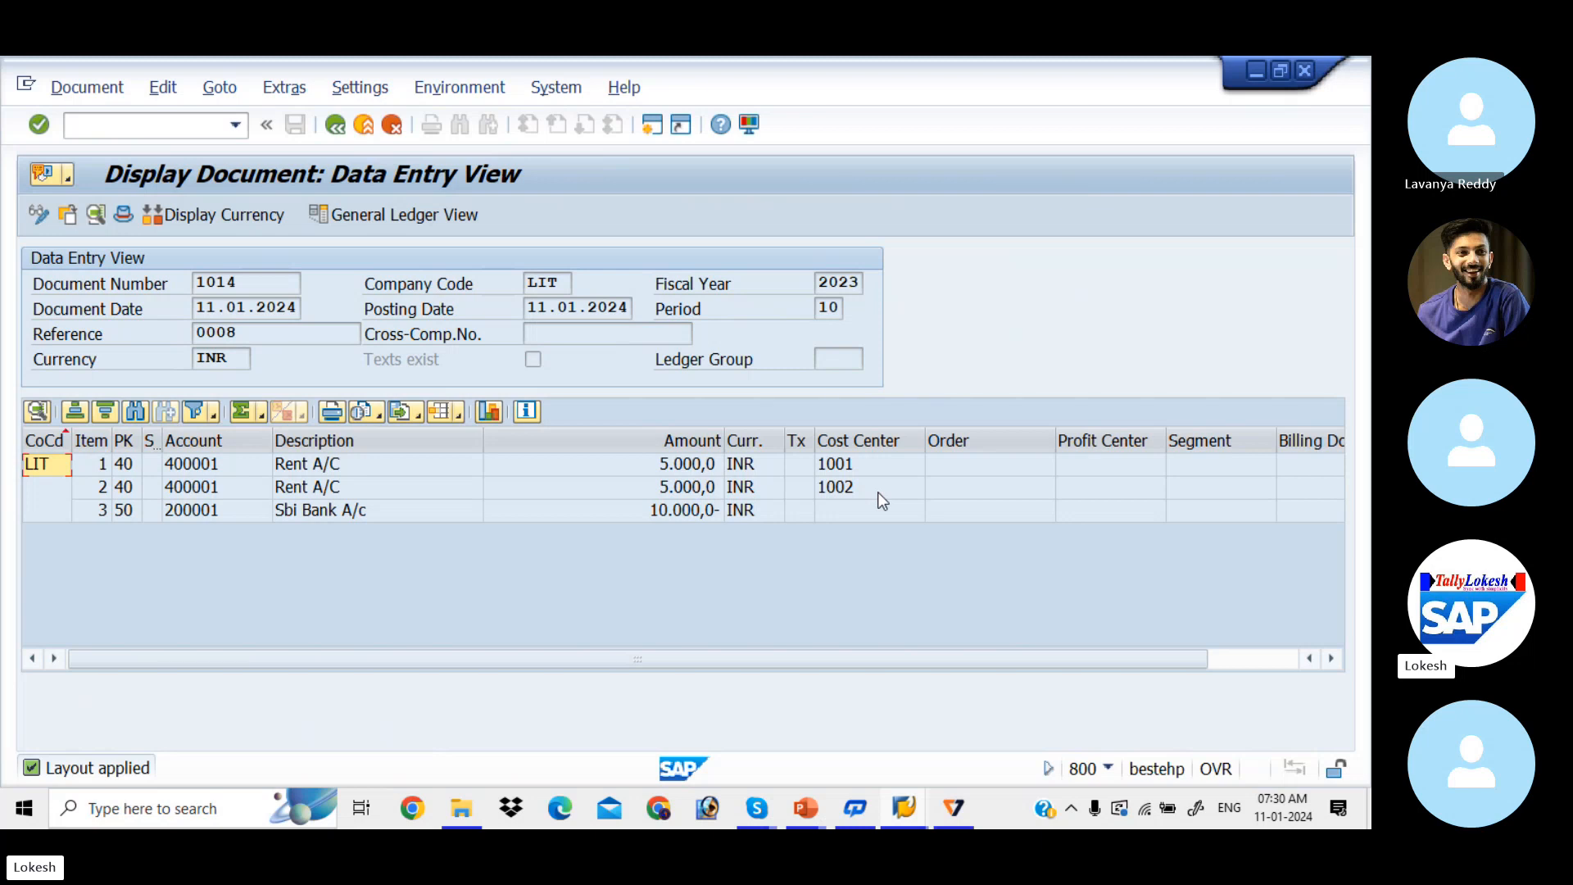
{"action": "key", "text": "alt+Tab"}
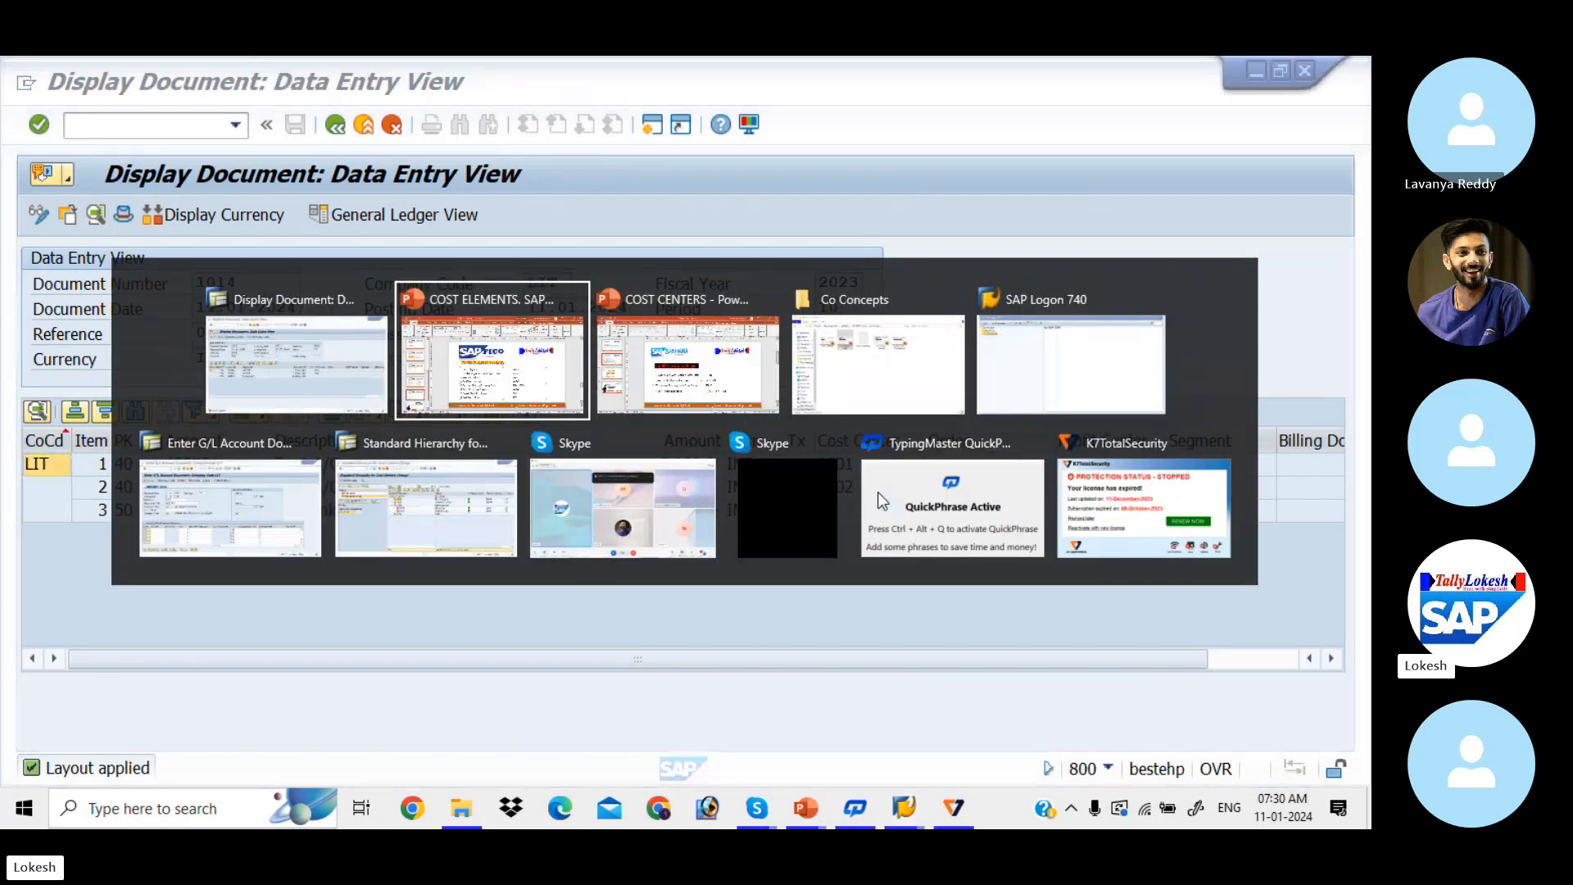
Step: Copy report code S_ALR_87013611 from the COST CENTERS slide and return to SAP
{"action": "key", "text": "alt+Tab"}
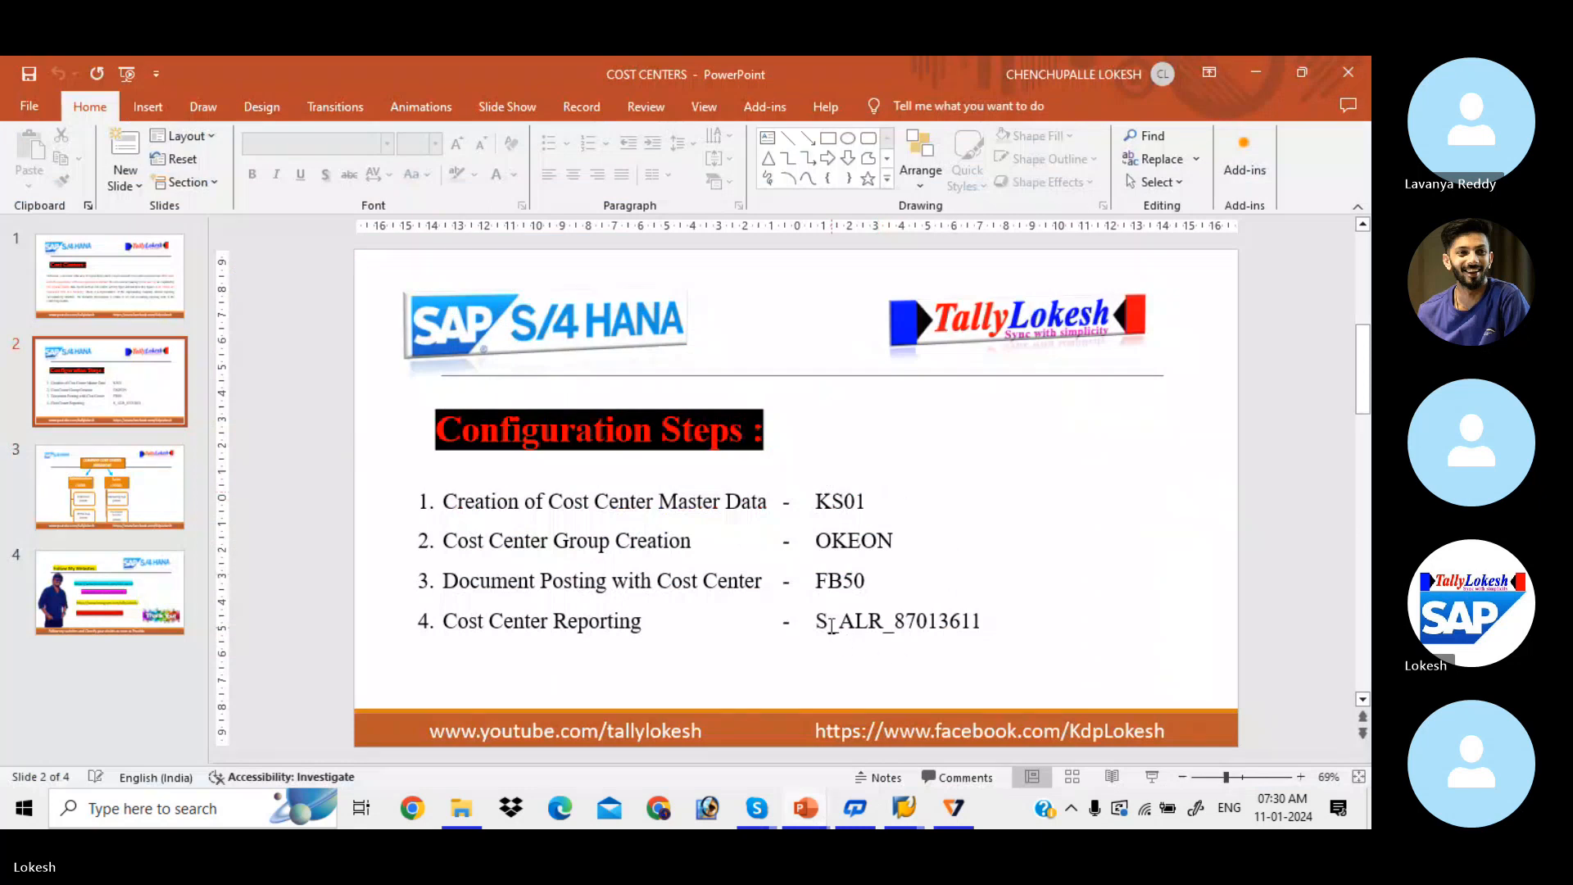
{"action": "left_click_drag", "start_coordinate": [817, 620], "coordinate": [950, 616]}
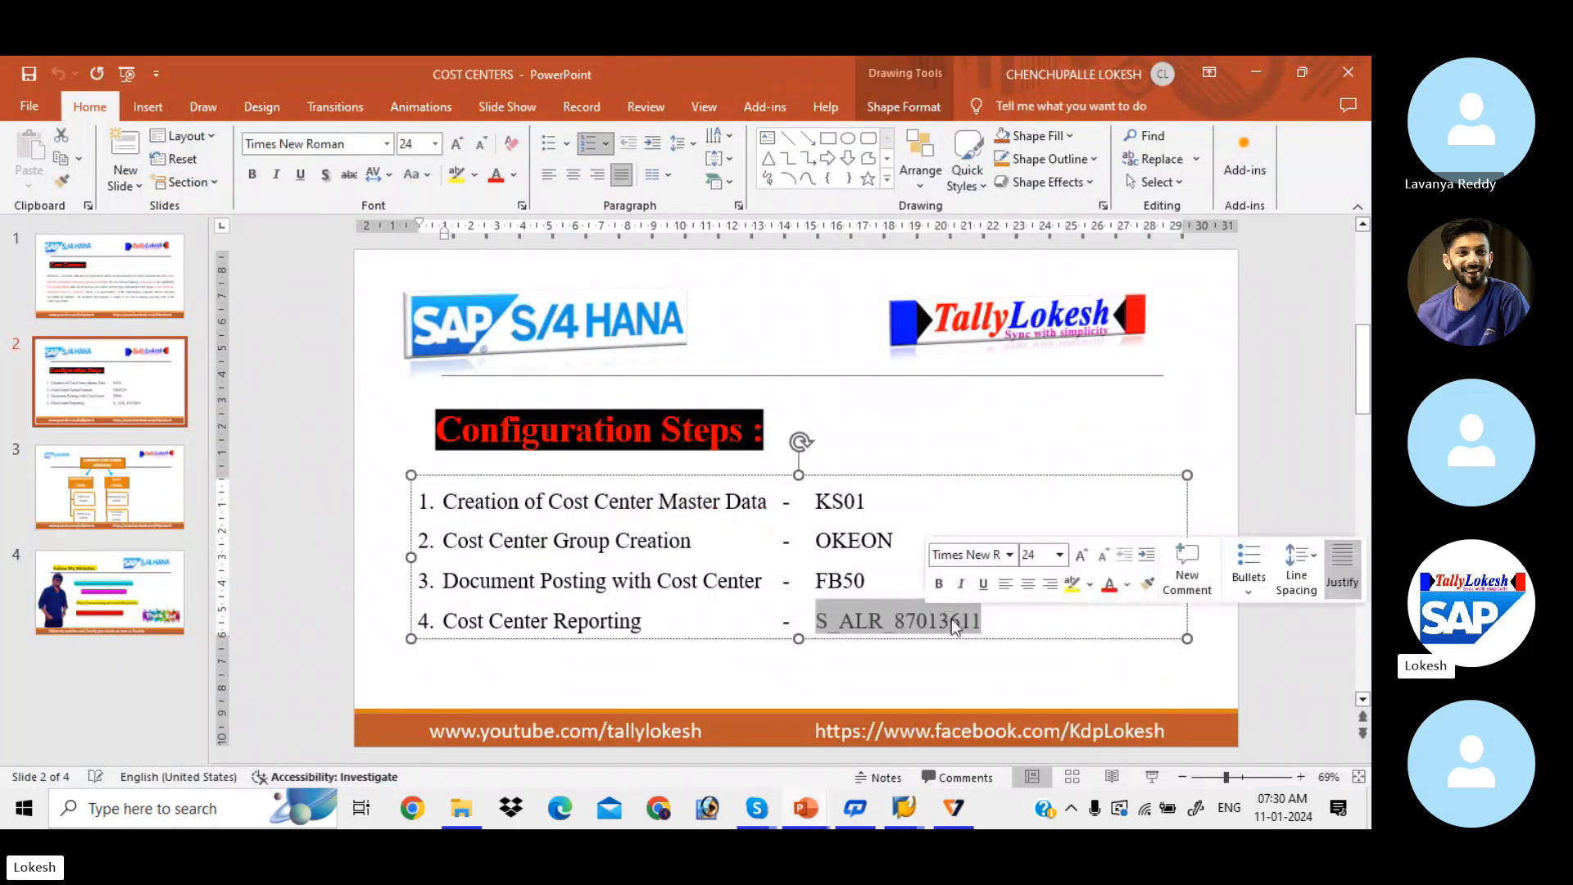
{"action": "key", "text": "ctrl+c"}
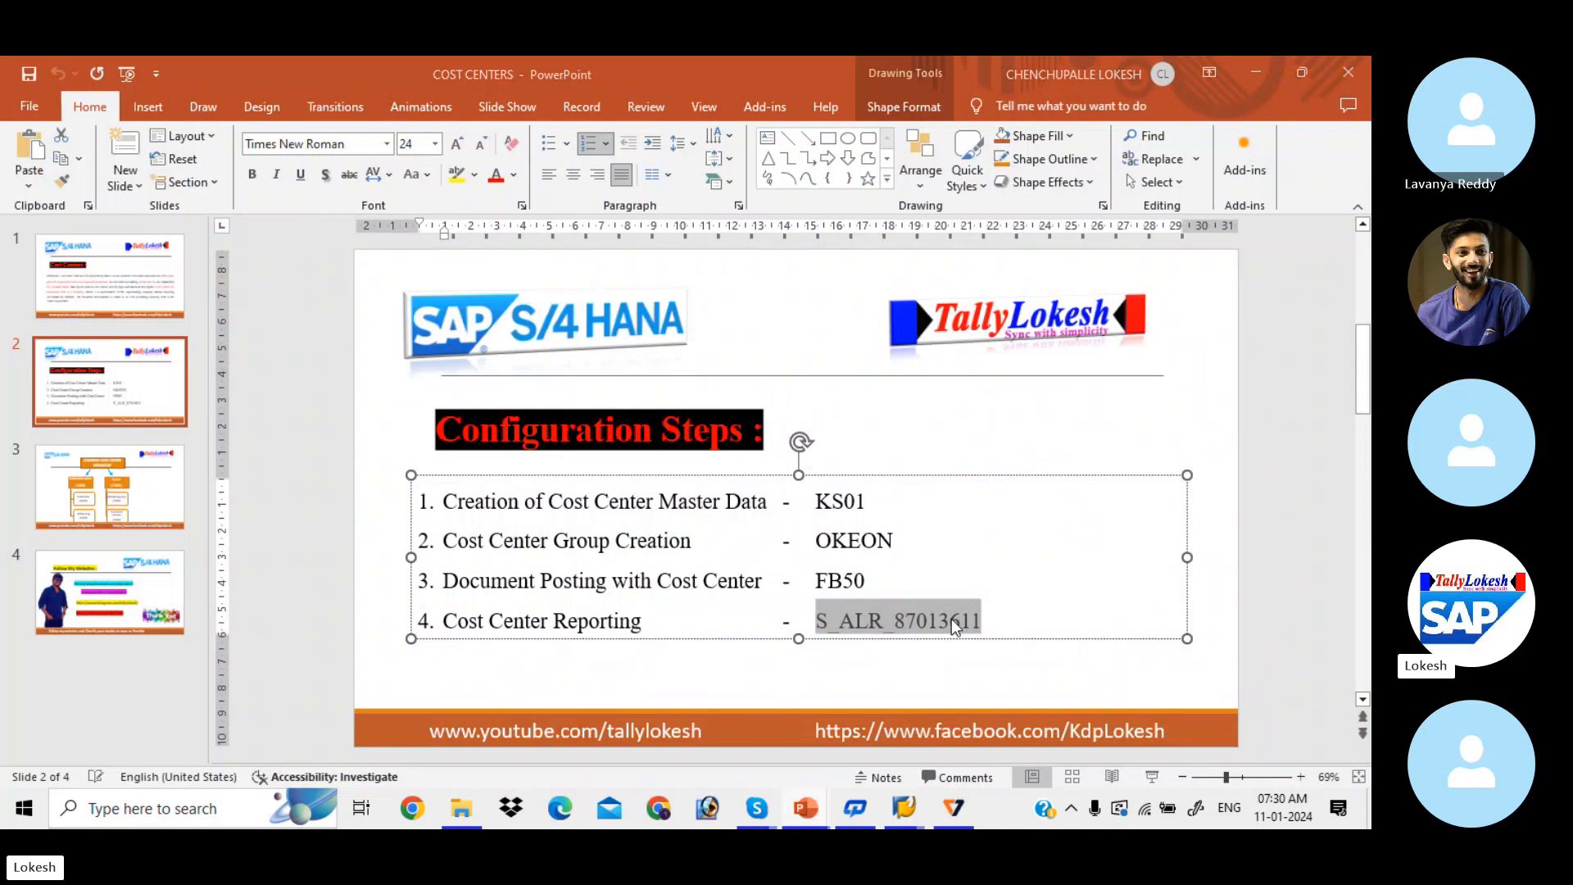
{"action": "key", "text": "alt+Tab"}
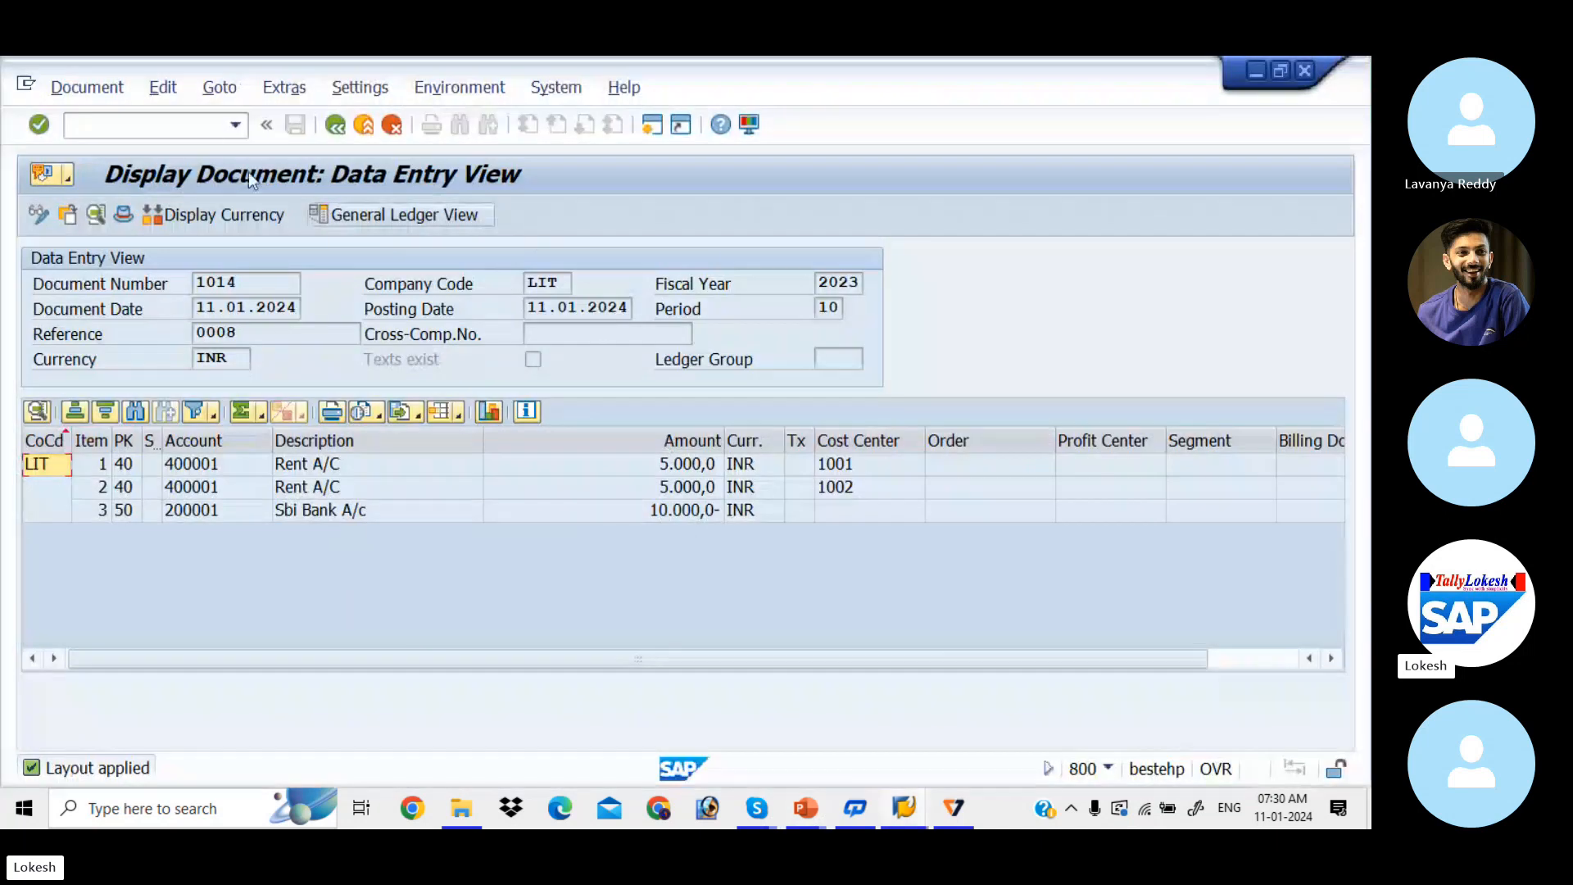
Step: Run report S_ALR_87013611 for controlling area LIT, showing 10.000,0 actual on 400001 Rent A/C
{"action": "left_click", "coordinate": [171, 119]}
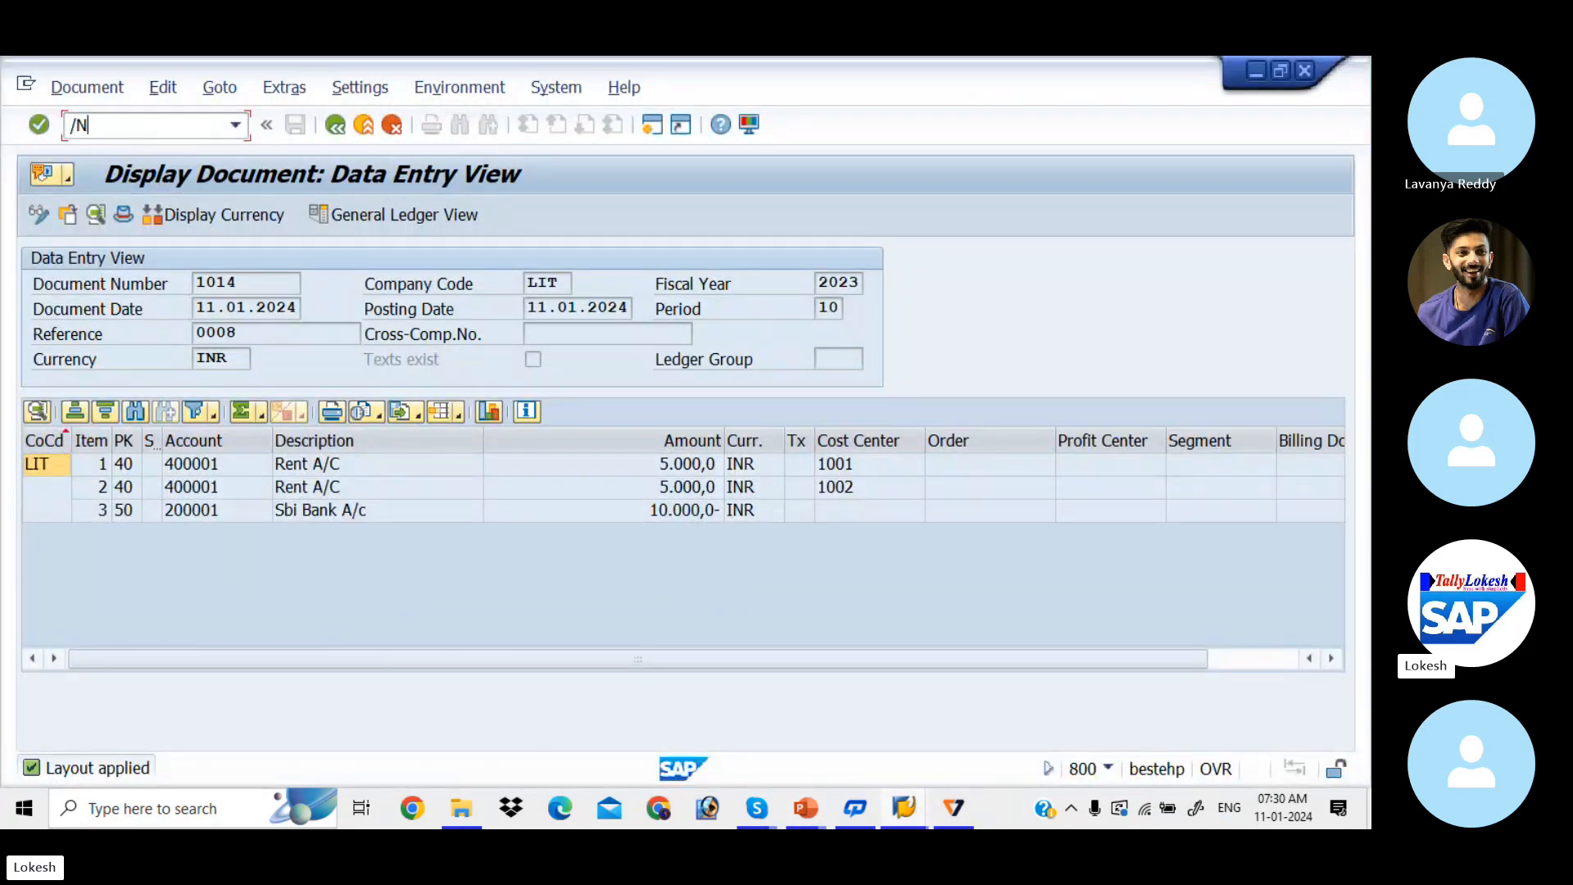
{"action": "type", "text": "/N"}
{"action": "key", "text": "ctrl+v"}
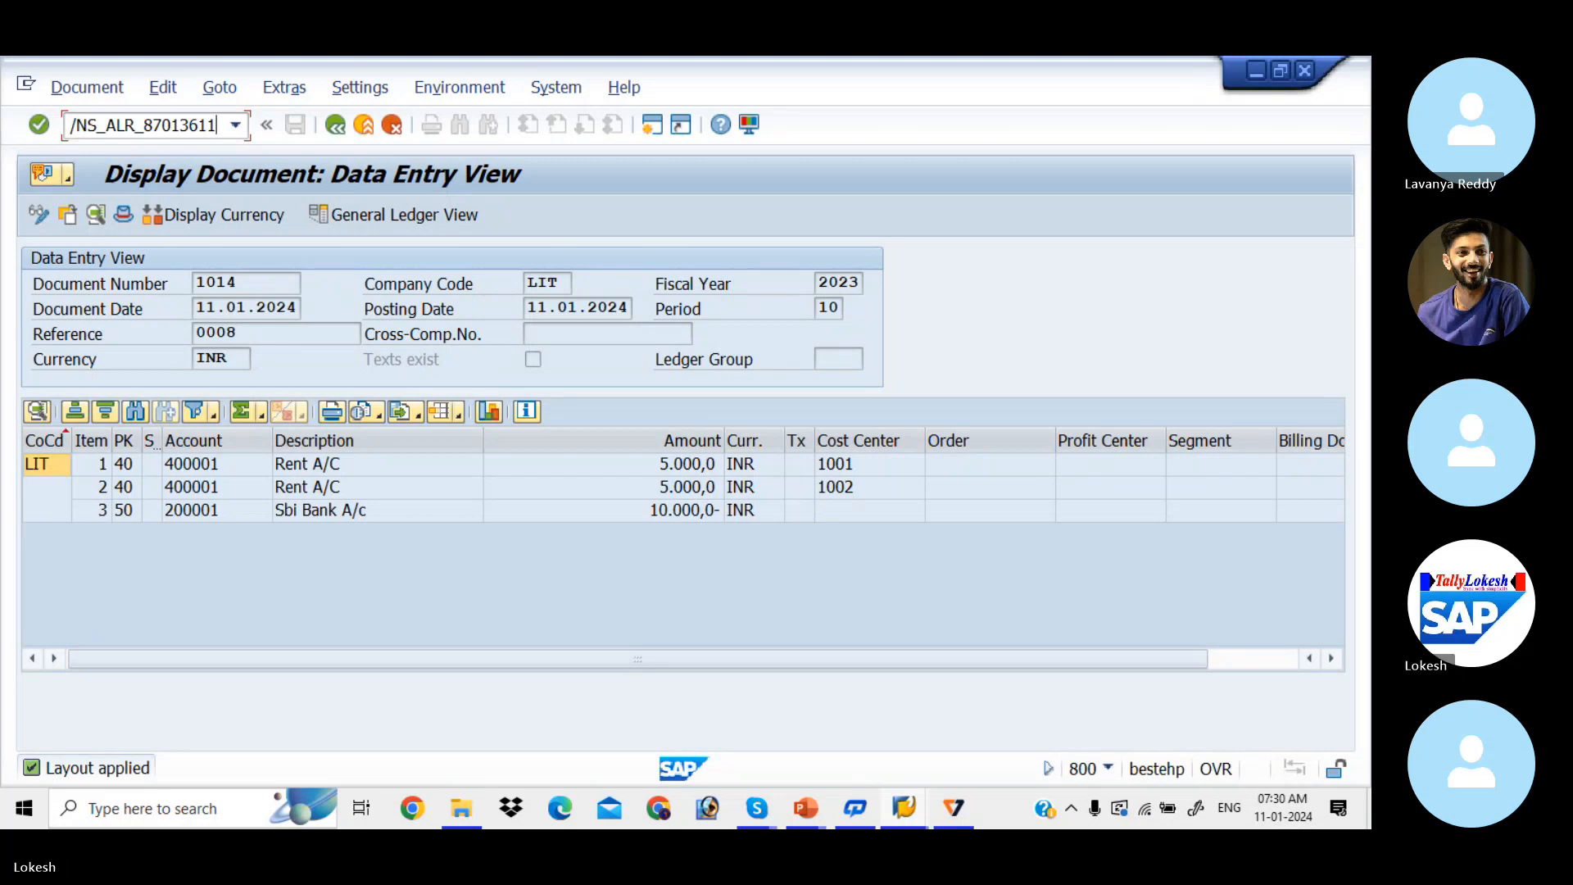
{"action": "key", "text": "Return"}
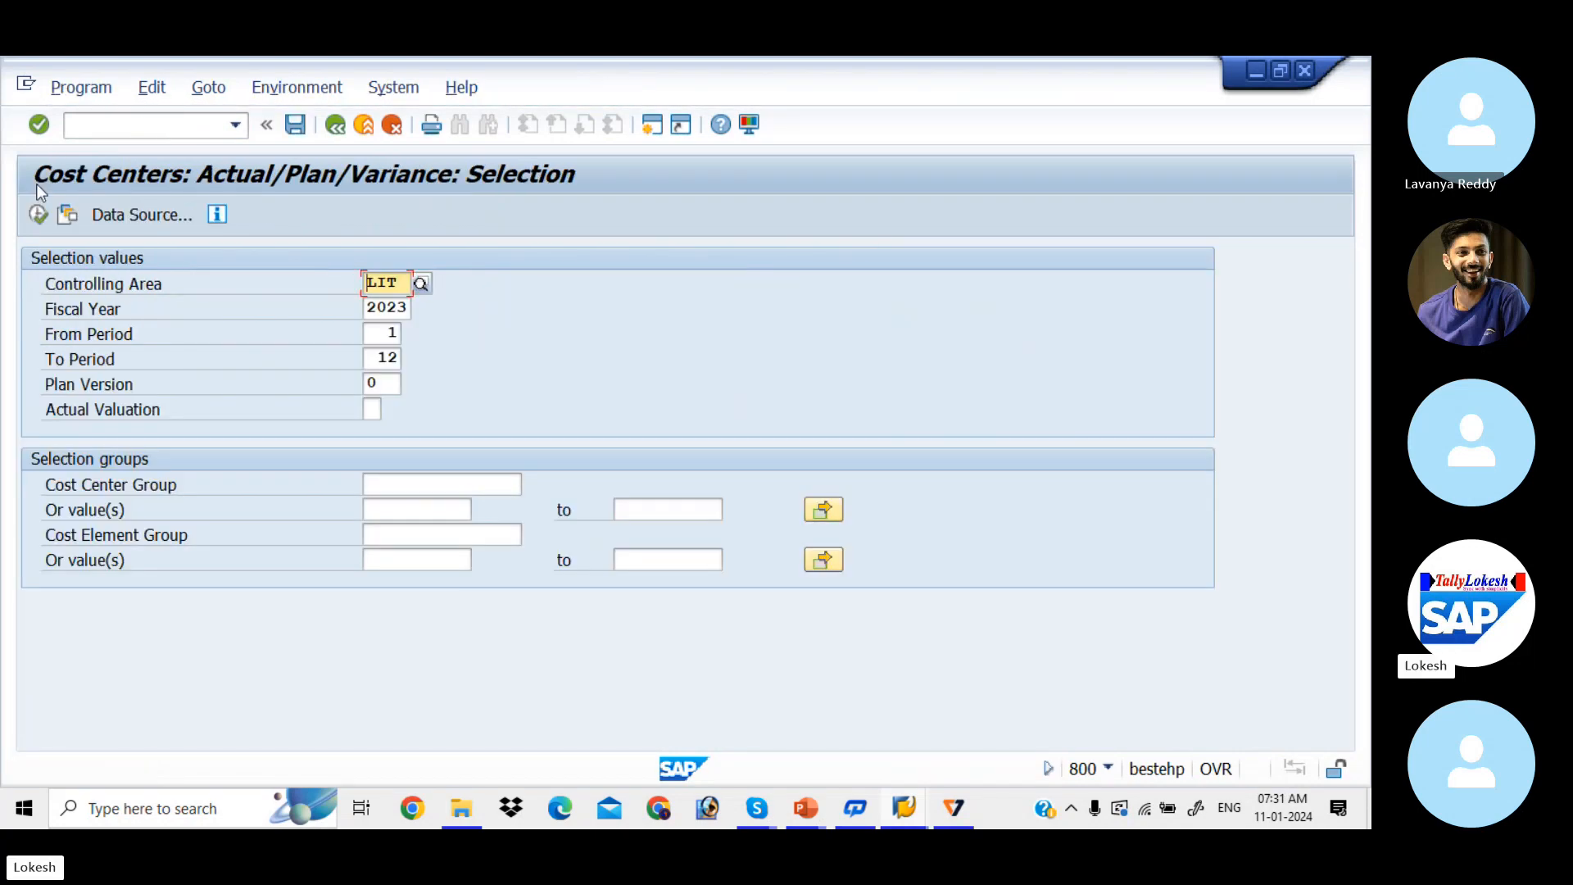
{"action": "left_click", "coordinate": [39, 215]}
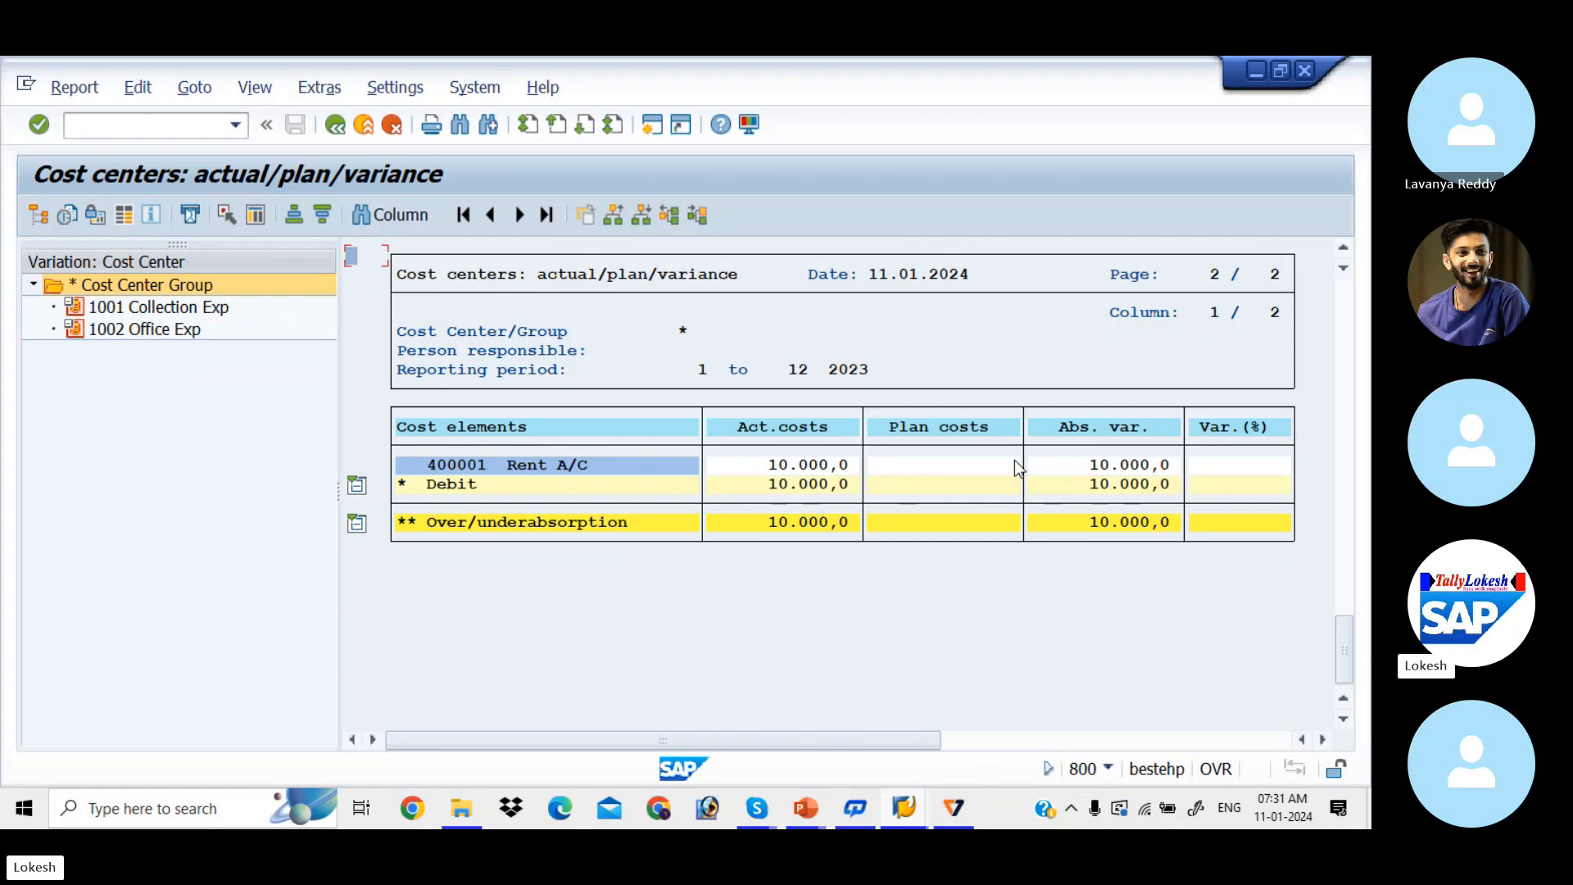
{"action": "left_click", "coordinate": [128, 306]}
{"action": "left_click", "coordinate": [145, 328]}
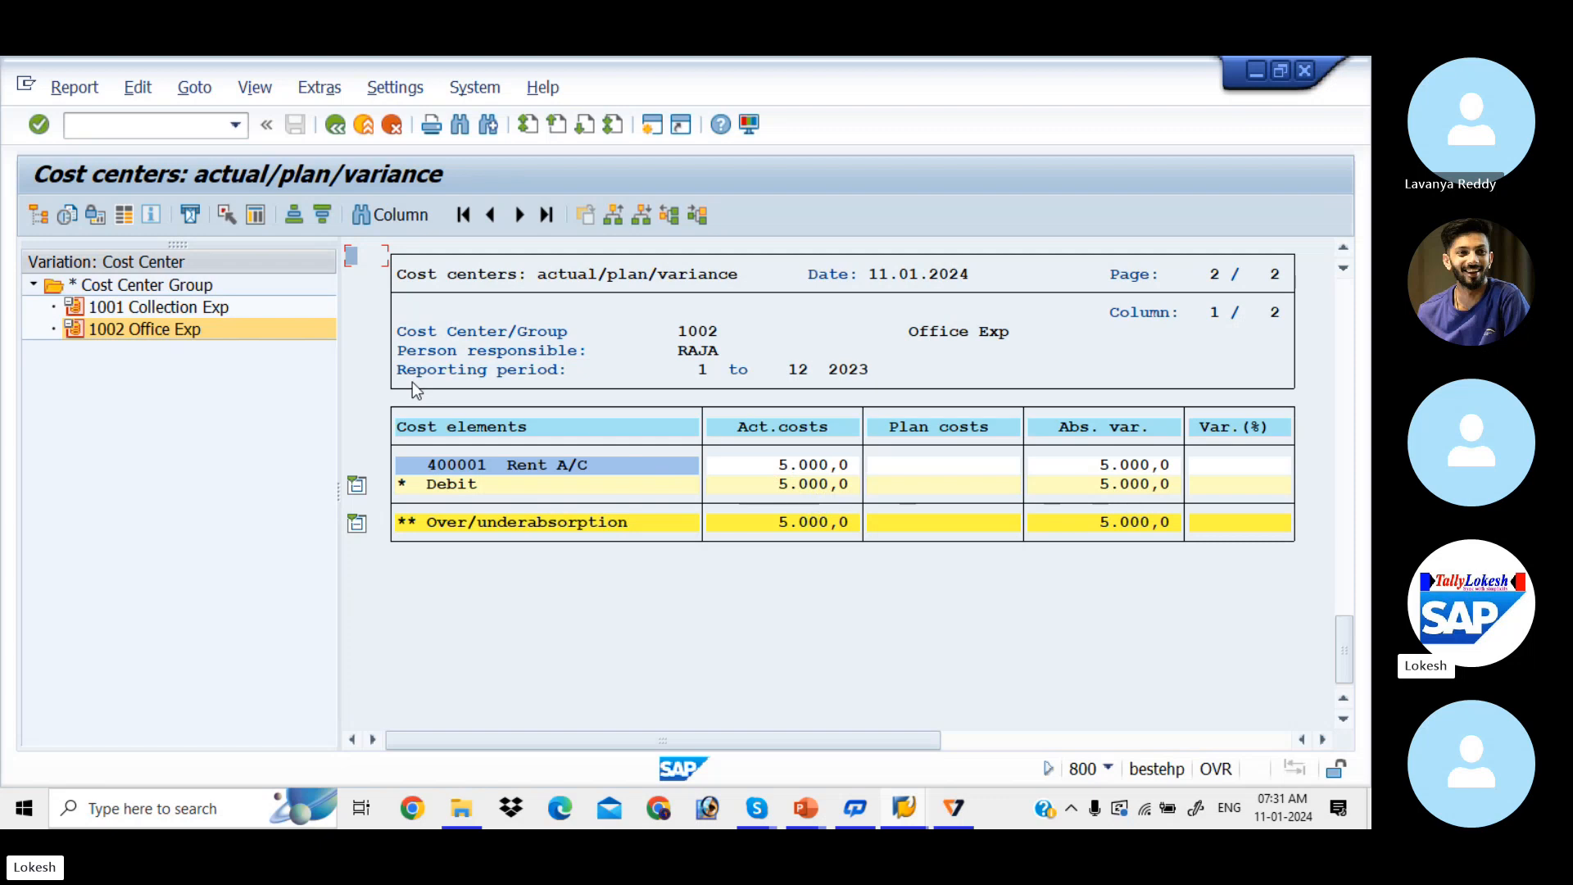
{"action": "left_click", "coordinate": [164, 287]}
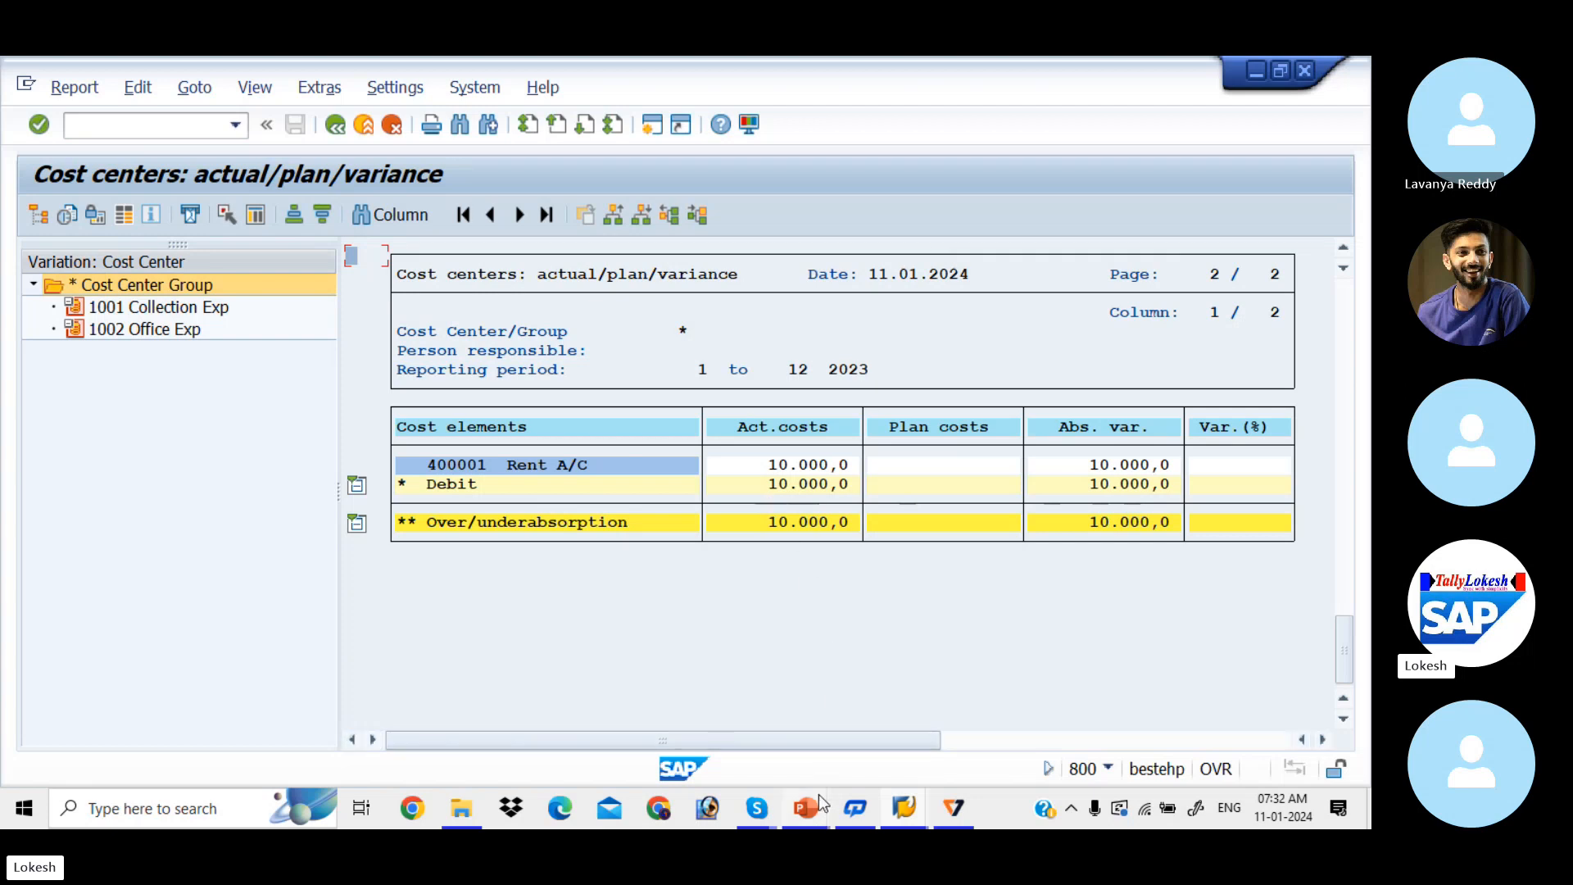
Step: Bring the Skype SAP BATCH -5 call window to the front from the taskbar
{"action": "mouse_move", "coordinate": [820, 797]}
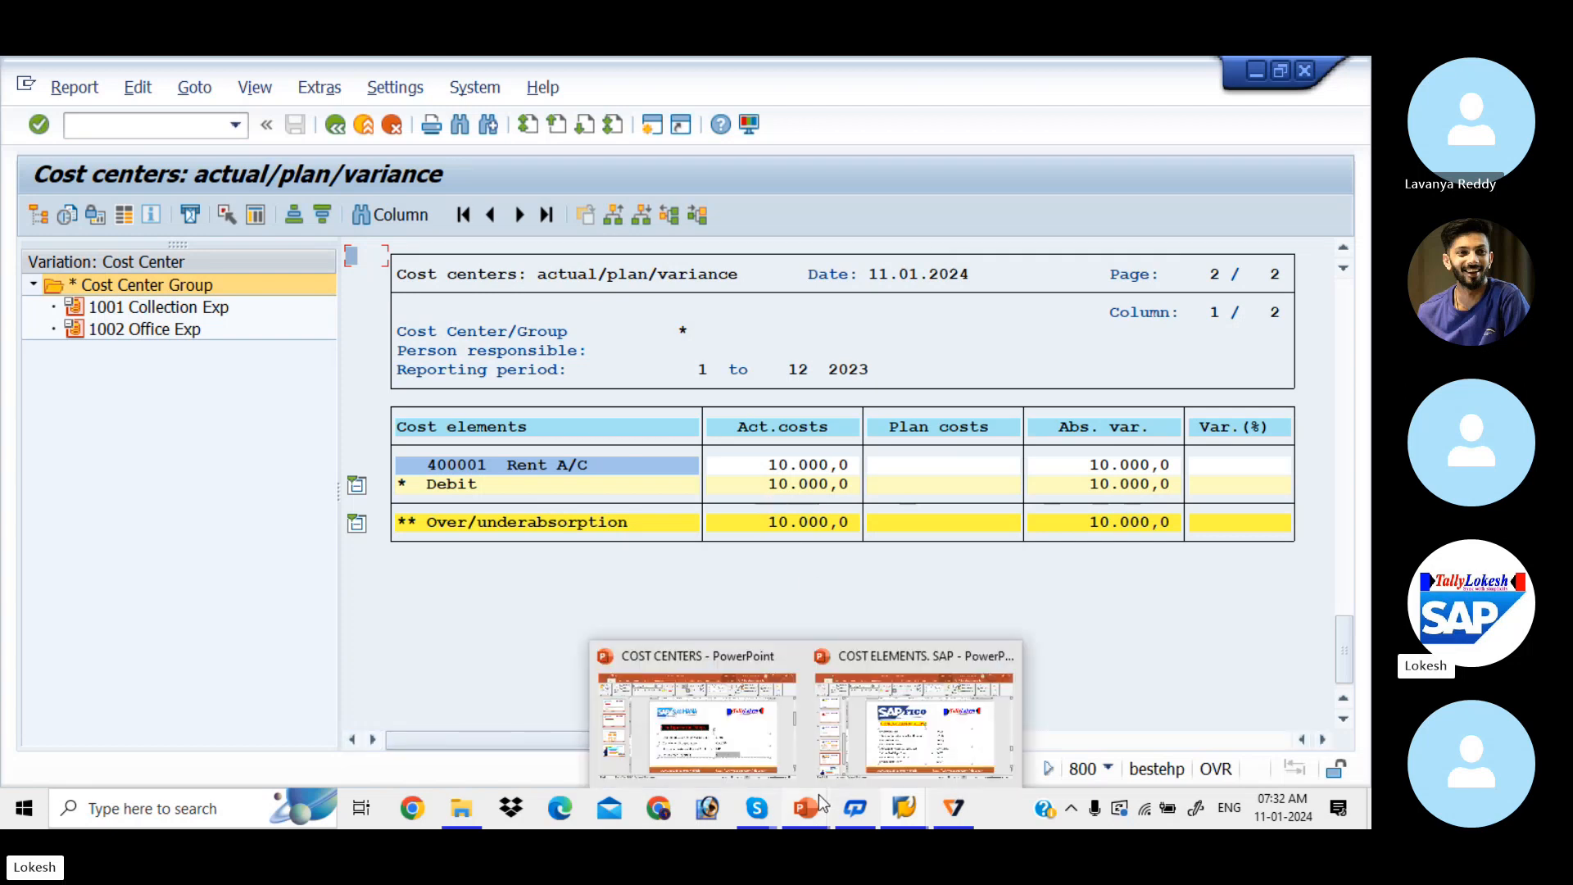
{"action": "mouse_move", "coordinate": [757, 807]}
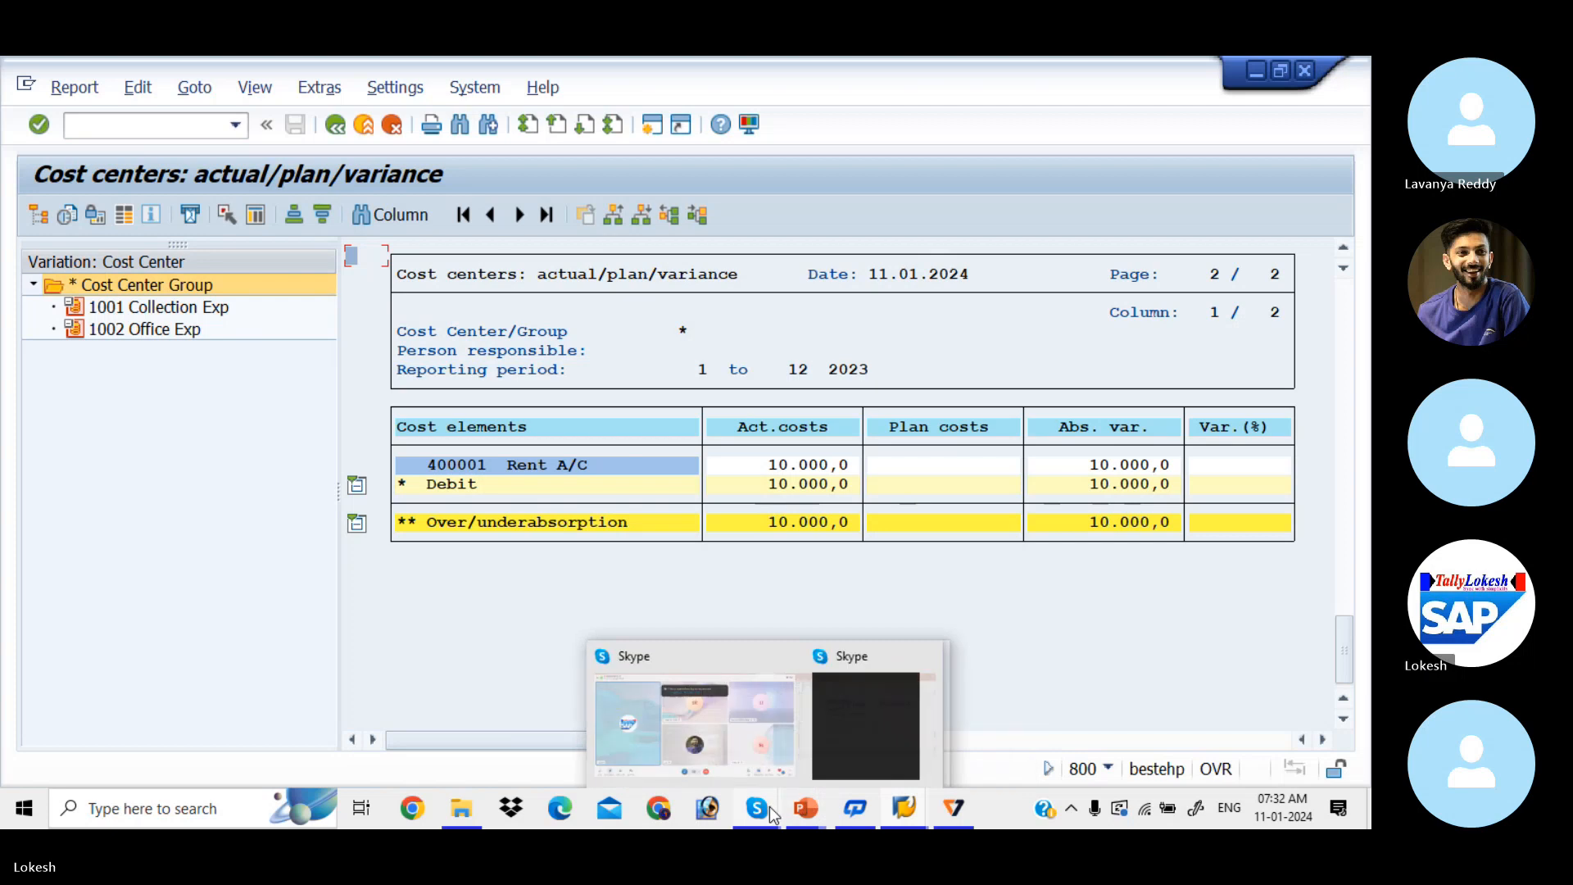
{"action": "left_click", "coordinate": [720, 720]}
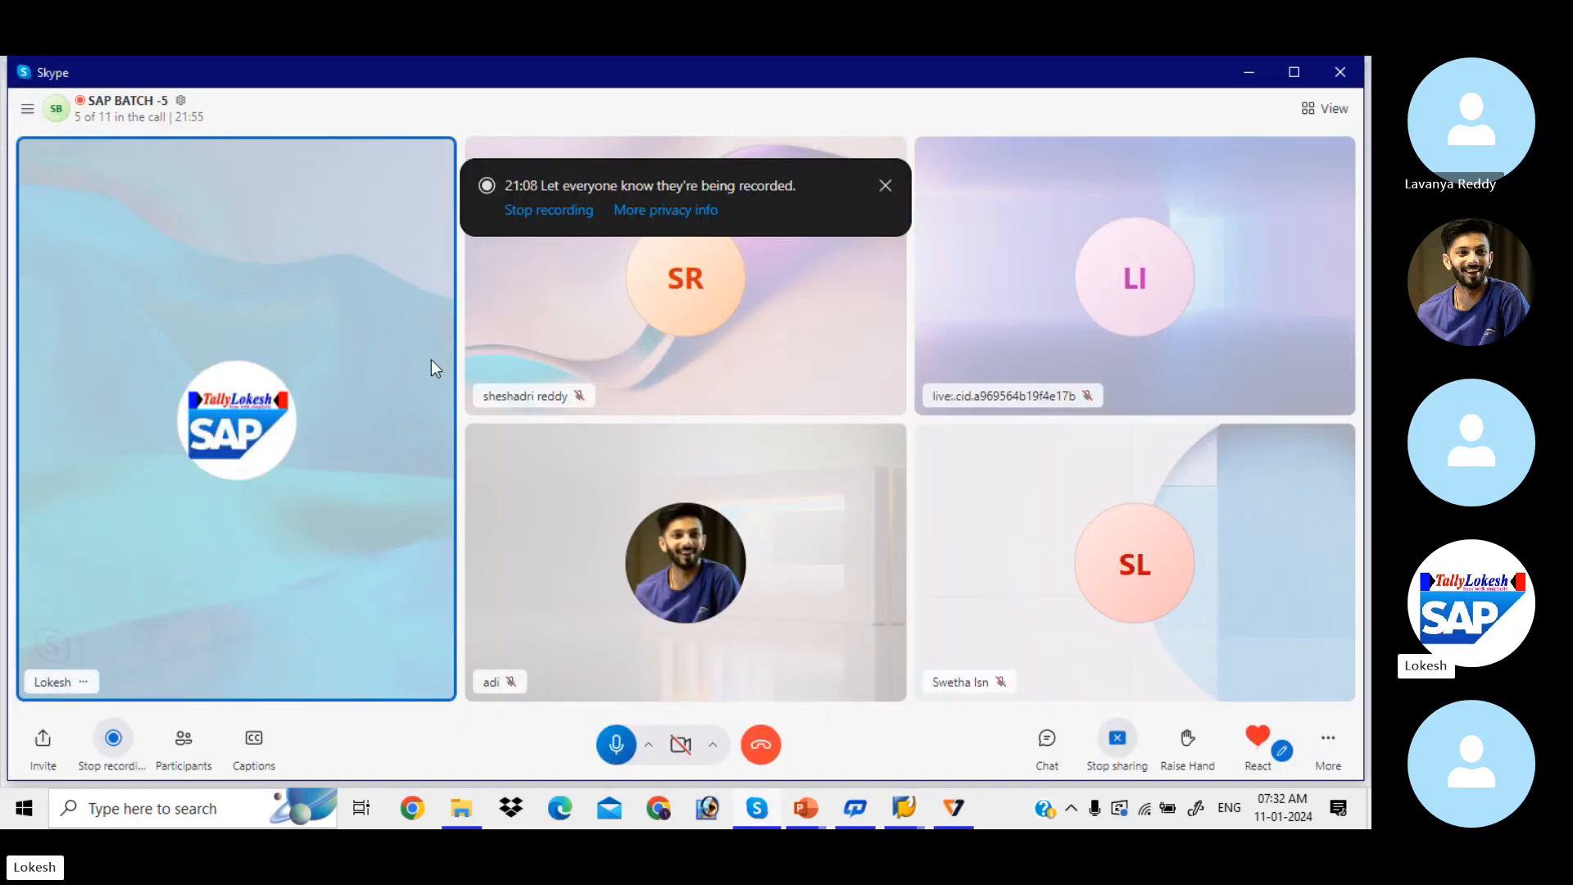